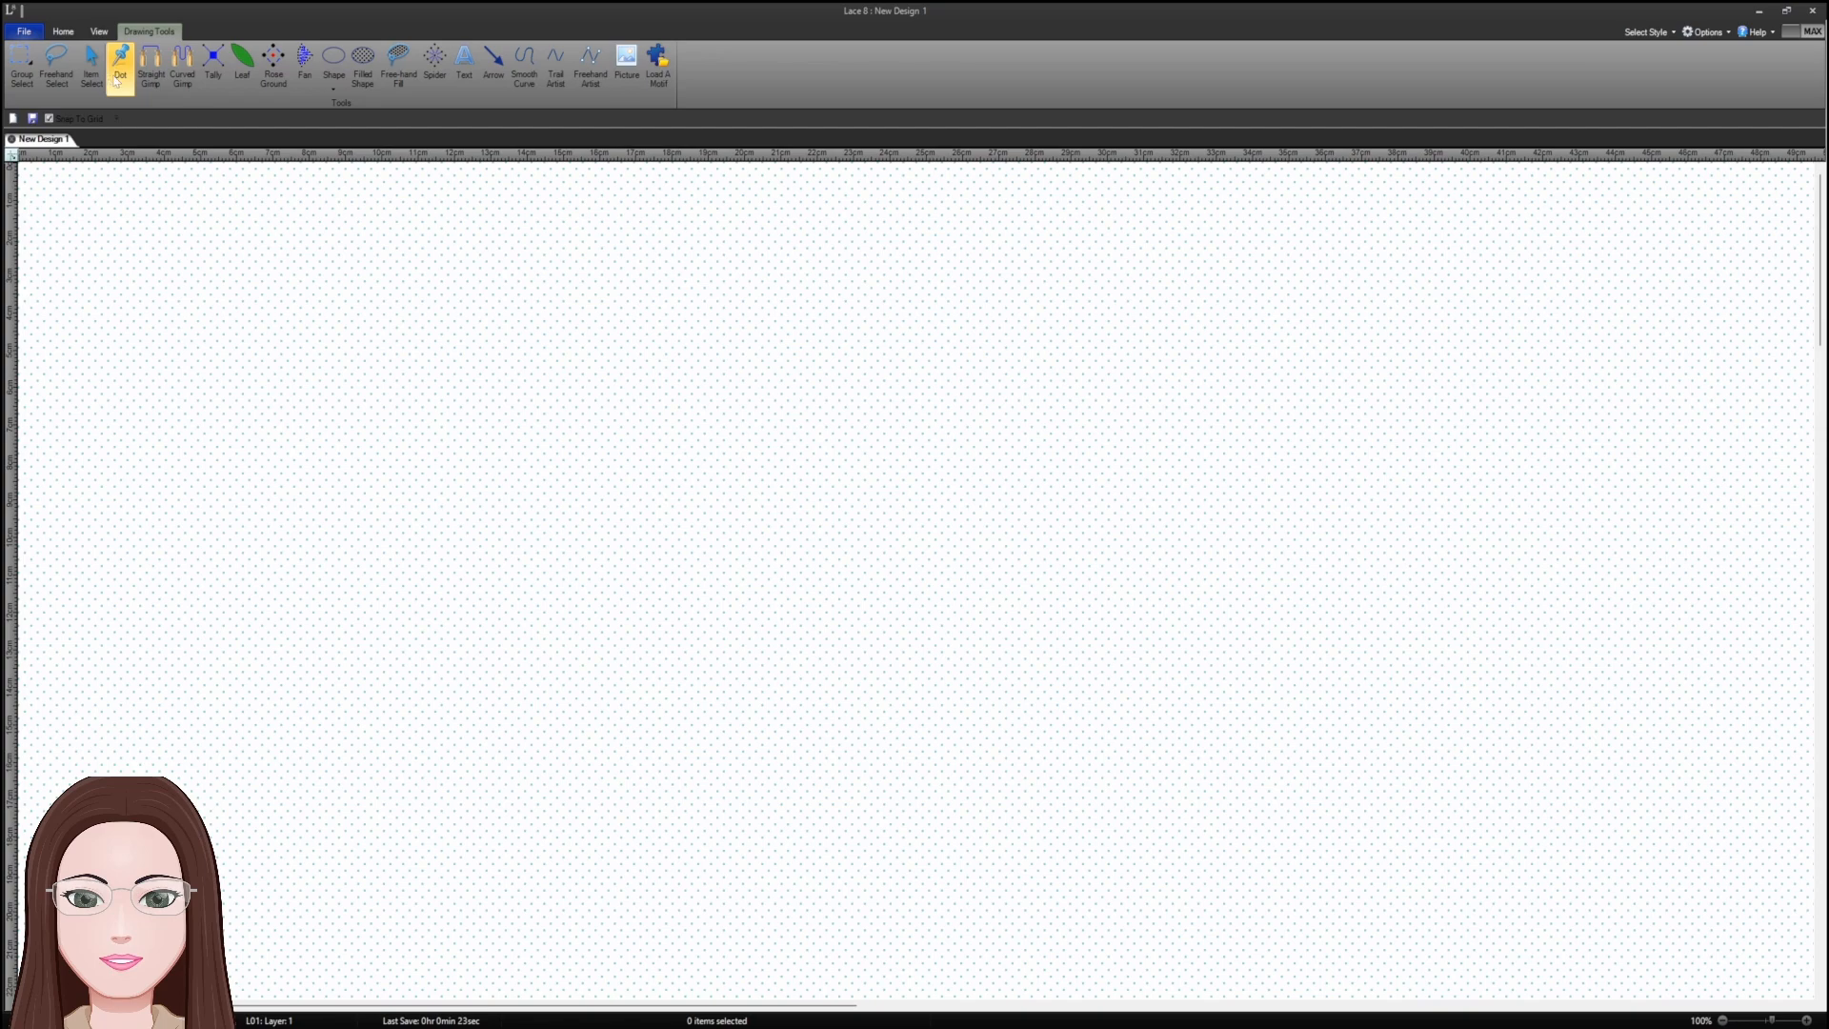
pyautogui.click(111, 84)
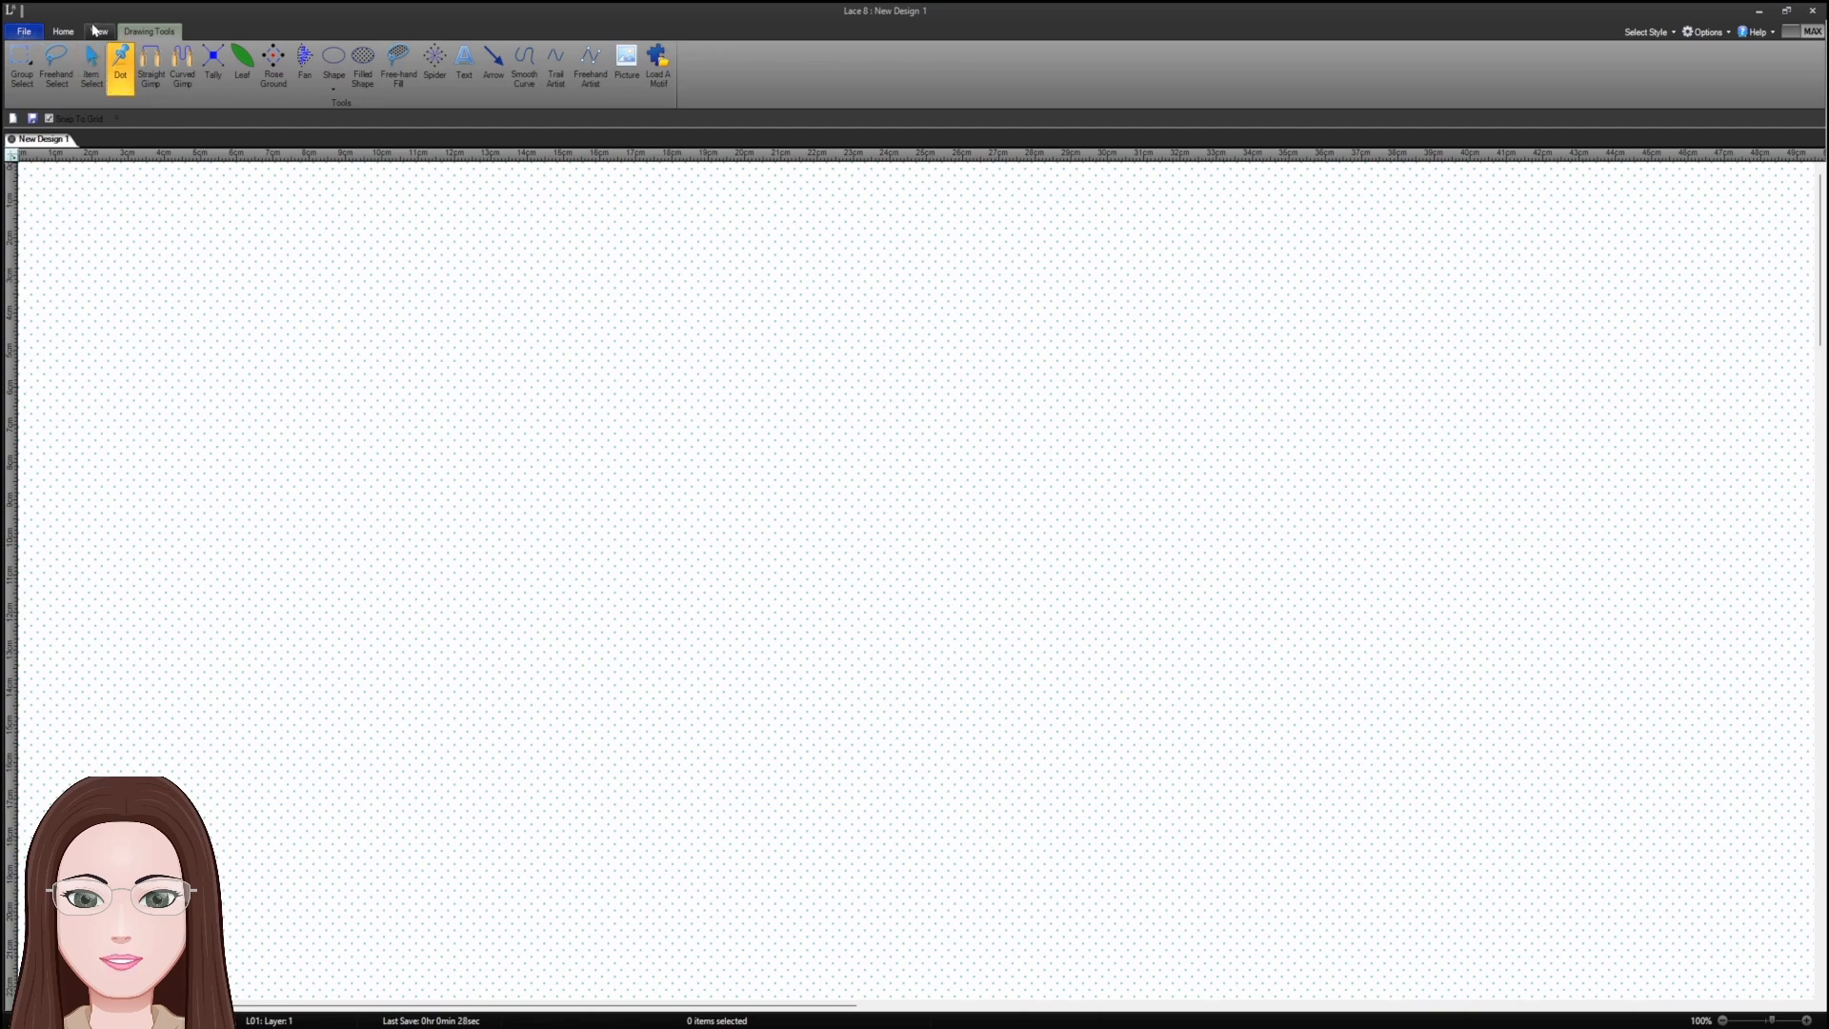
pyautogui.click(96, 31)
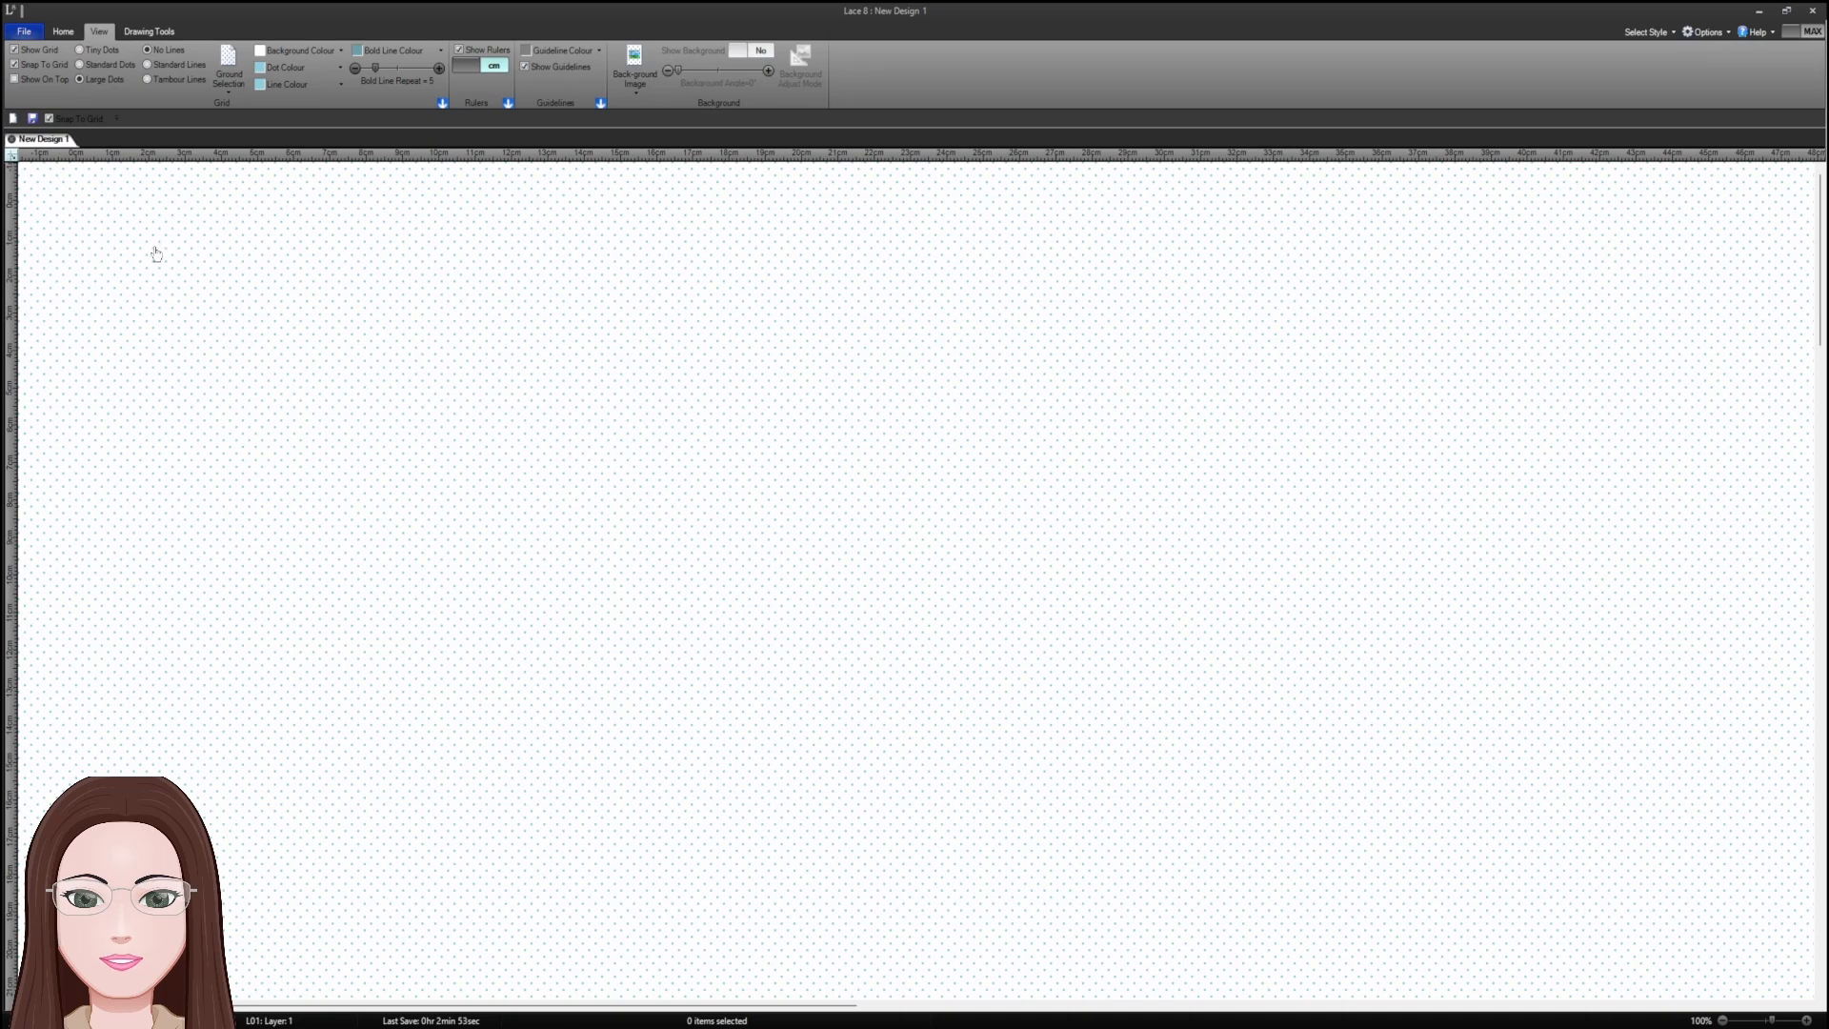
# - Open the saved lace design "mini test.lc8"
pyautogui.click(27, 34)
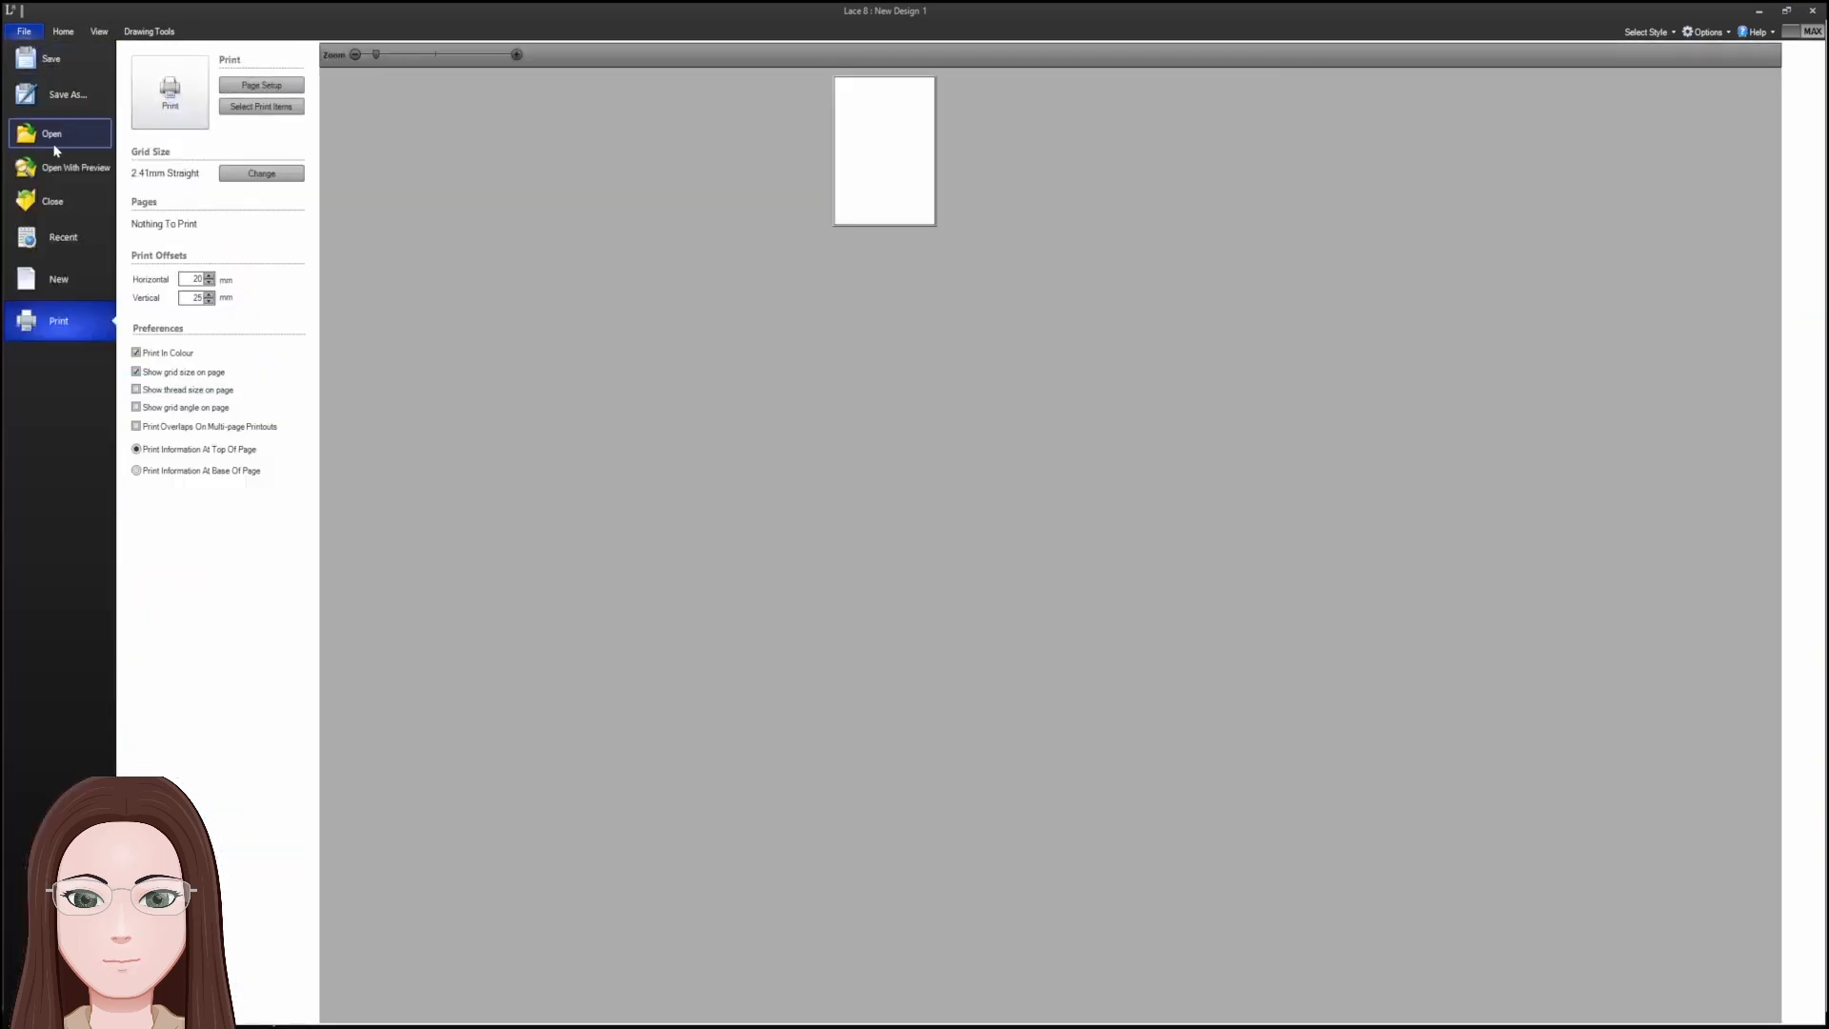
pyautogui.press('Escape')
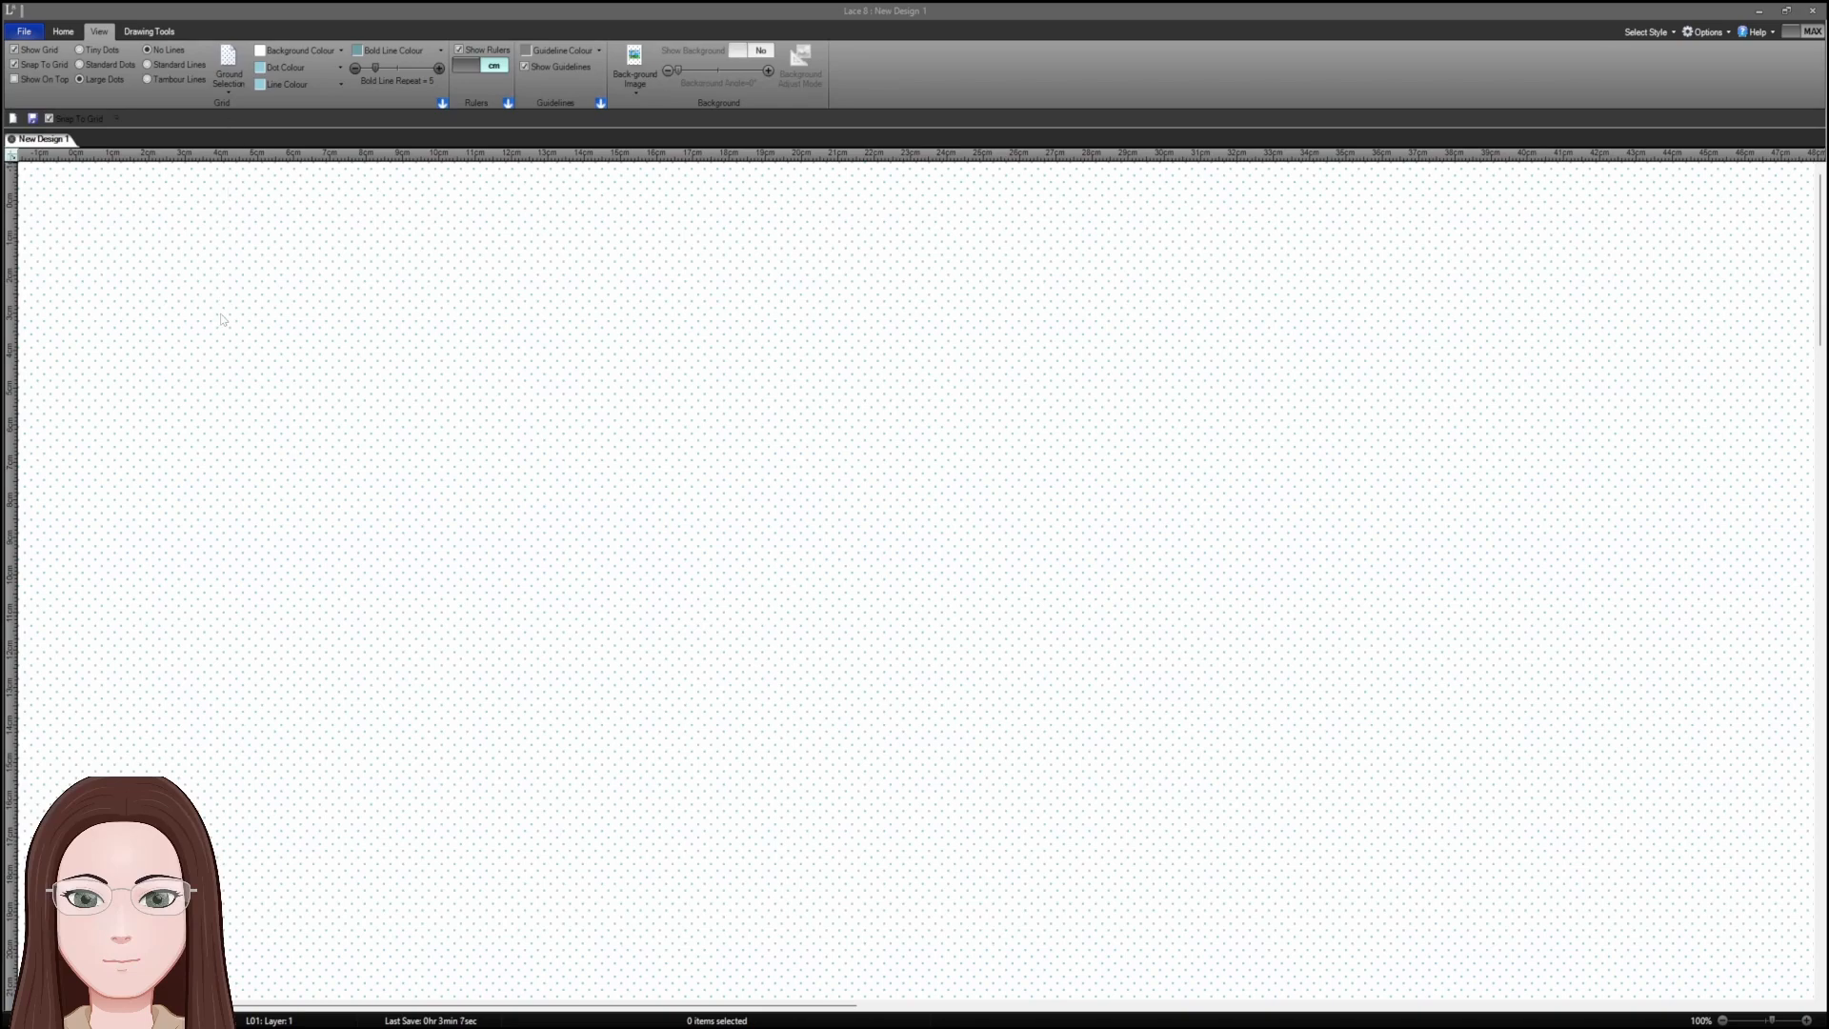
pyautogui.click(213, 365)
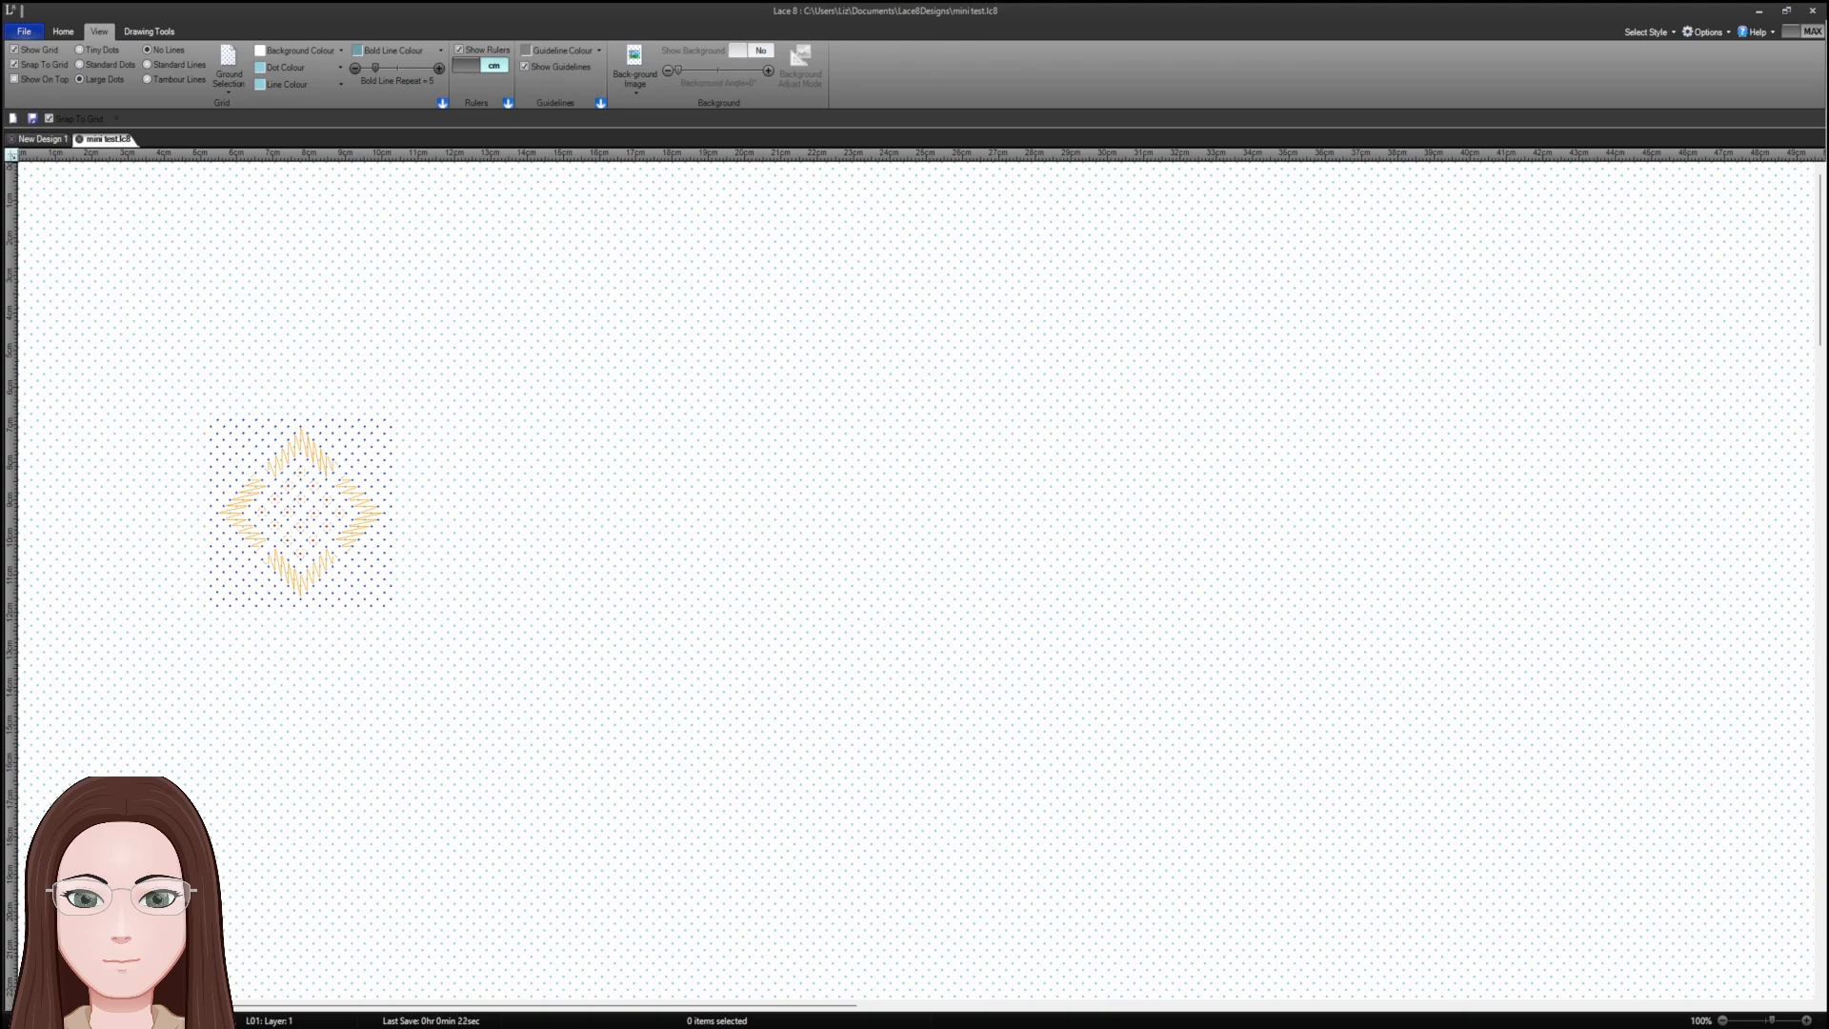
# - Examine how the diamond motif and grid redraw as the mini test design moves up and down
pyautogui.scroll(-1, 395, 855)
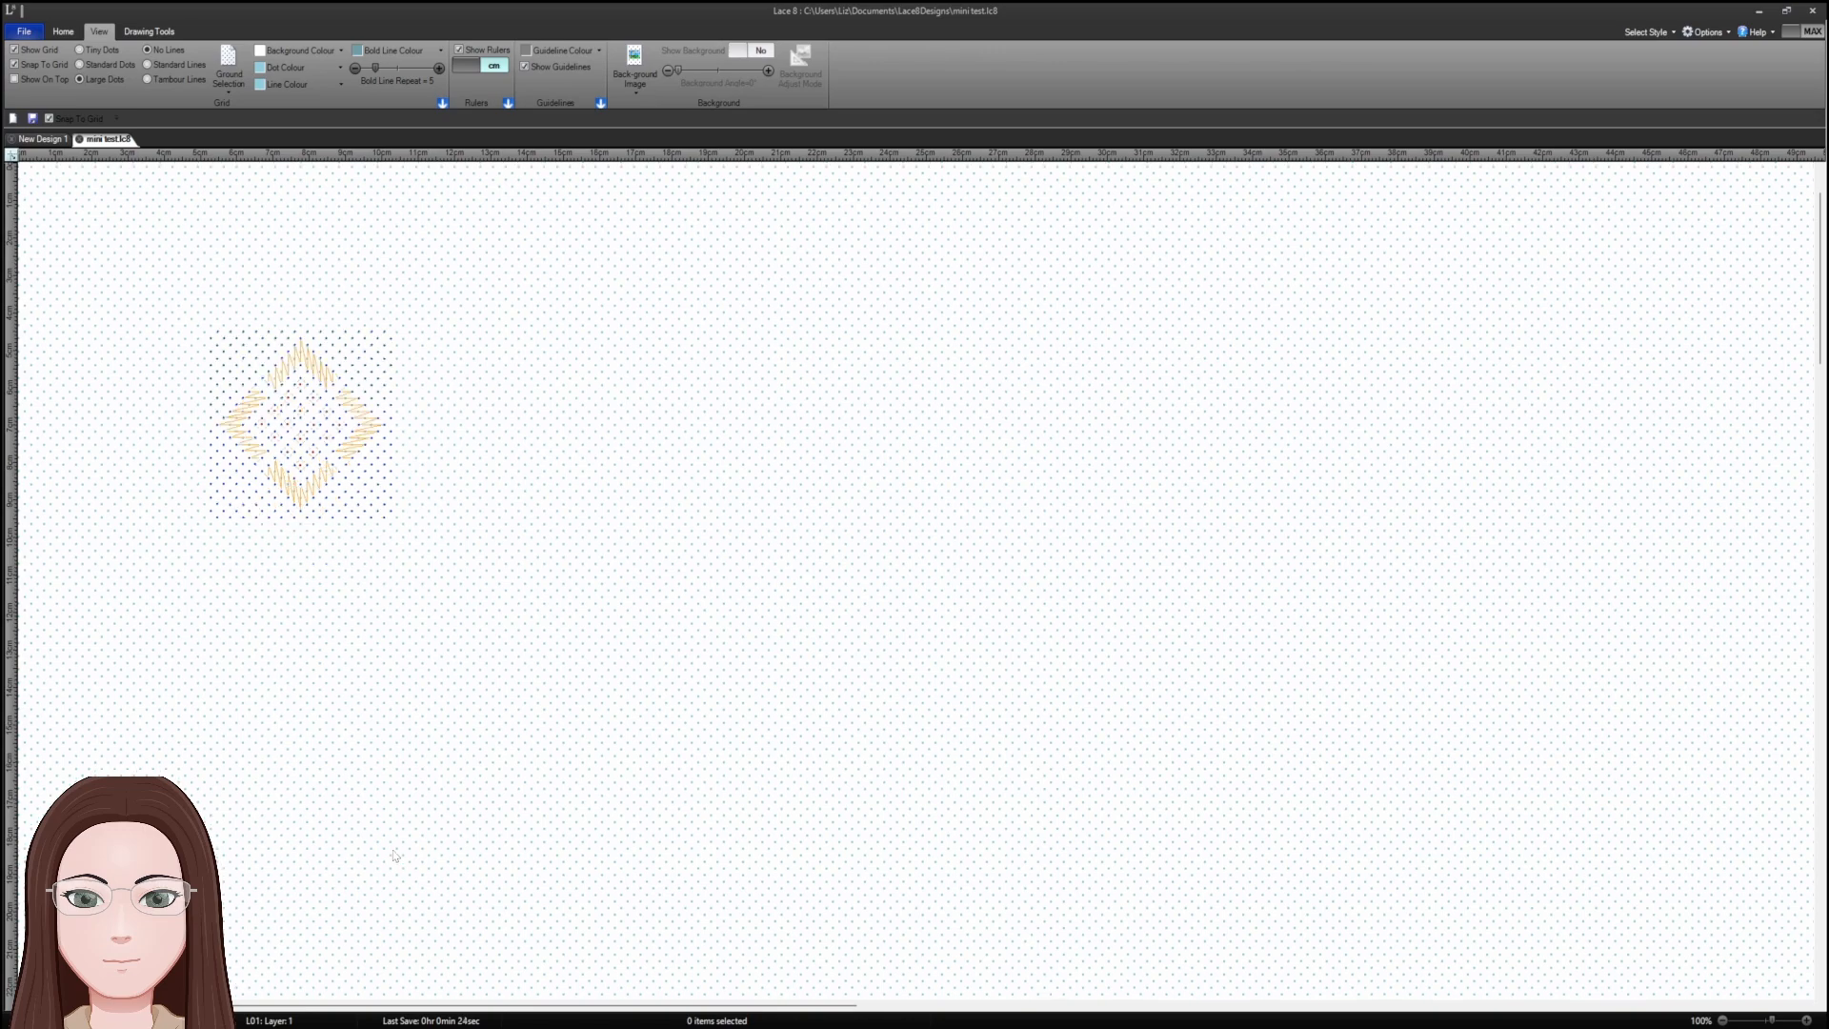
pyautogui.scroll(-1, 395, 856)
pyautogui.scroll(2, 395, 856)
pyautogui.scroll(-3, 394, 855)
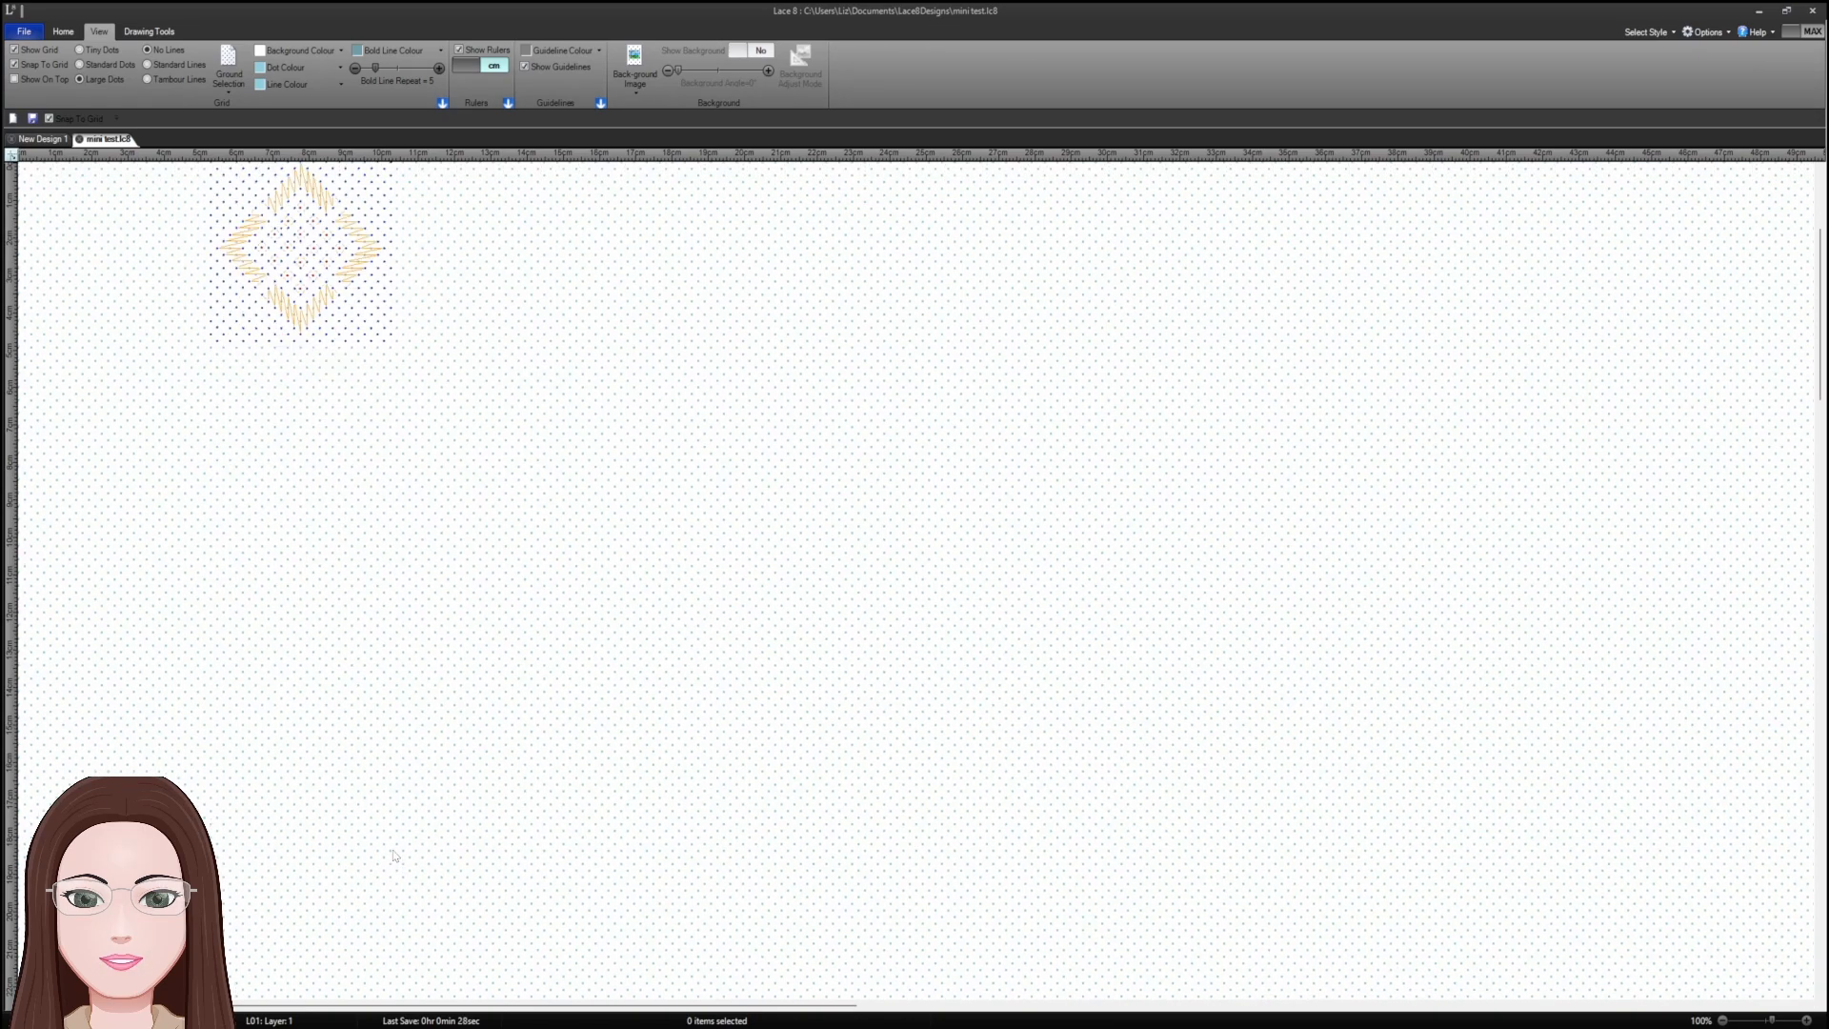
pyautogui.scroll(3, 394, 856)
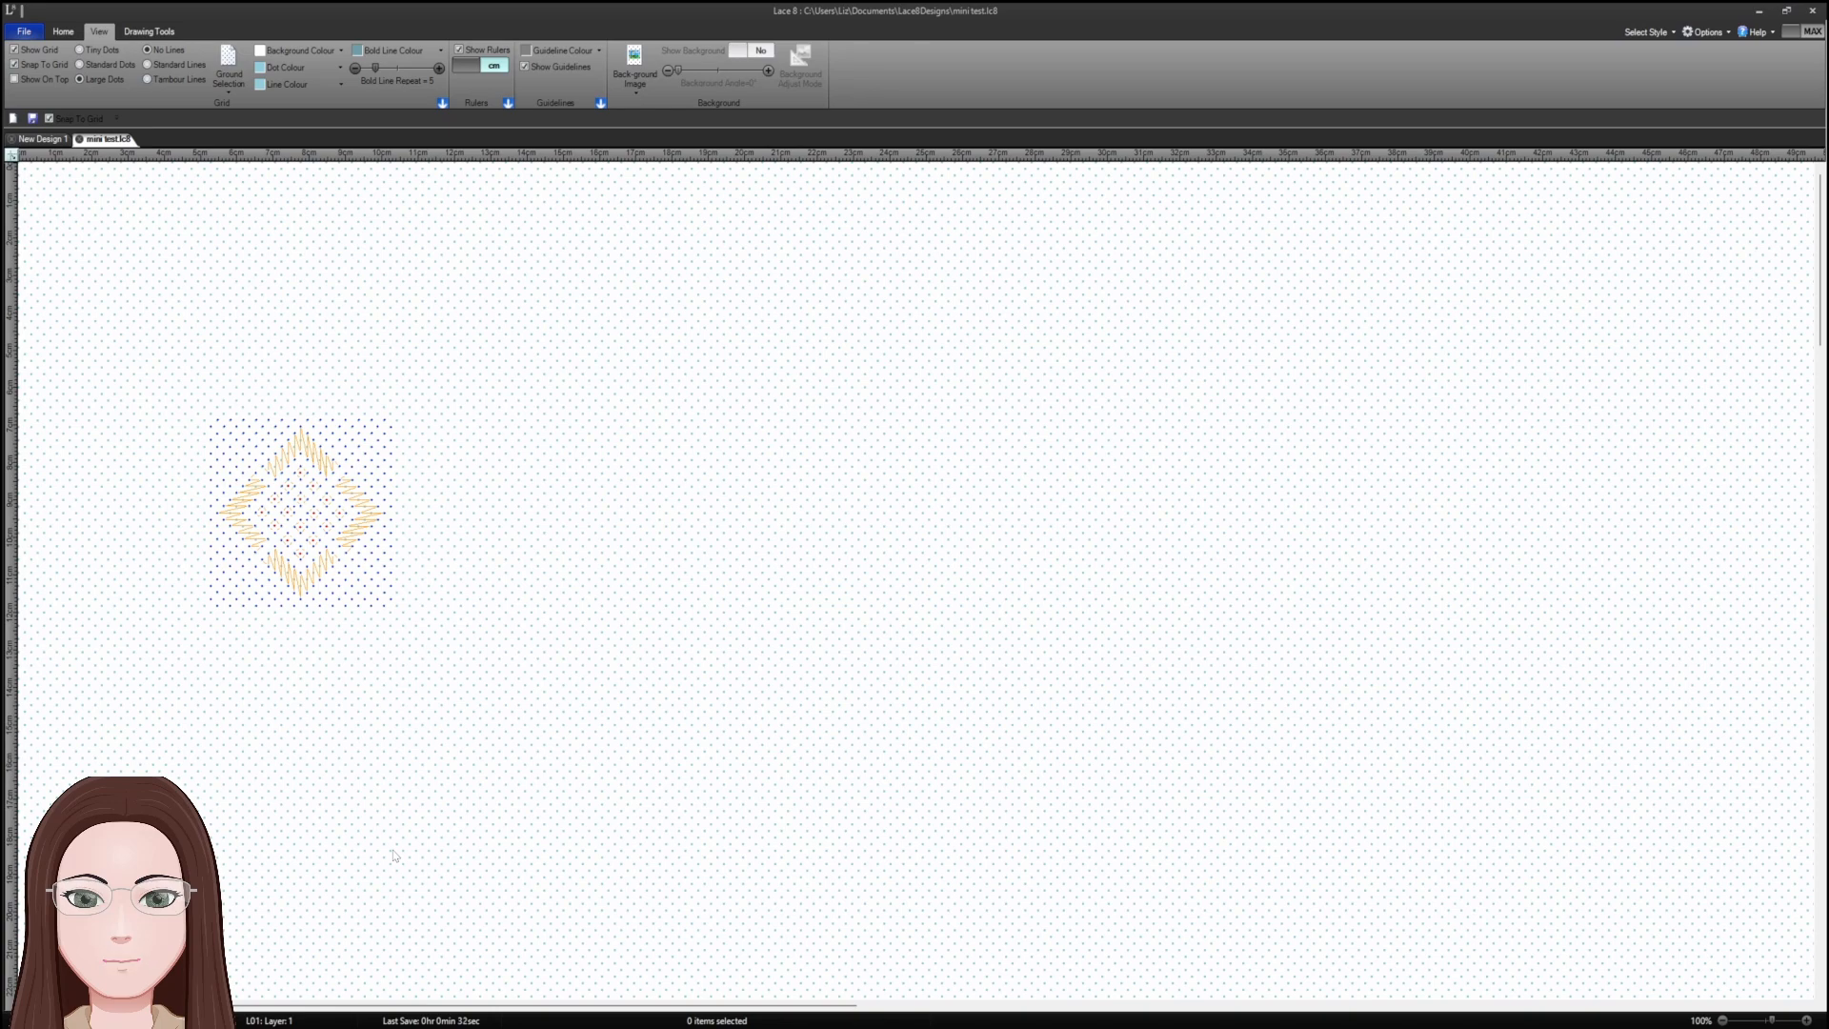
pyautogui.scroll(-3, 394, 855)
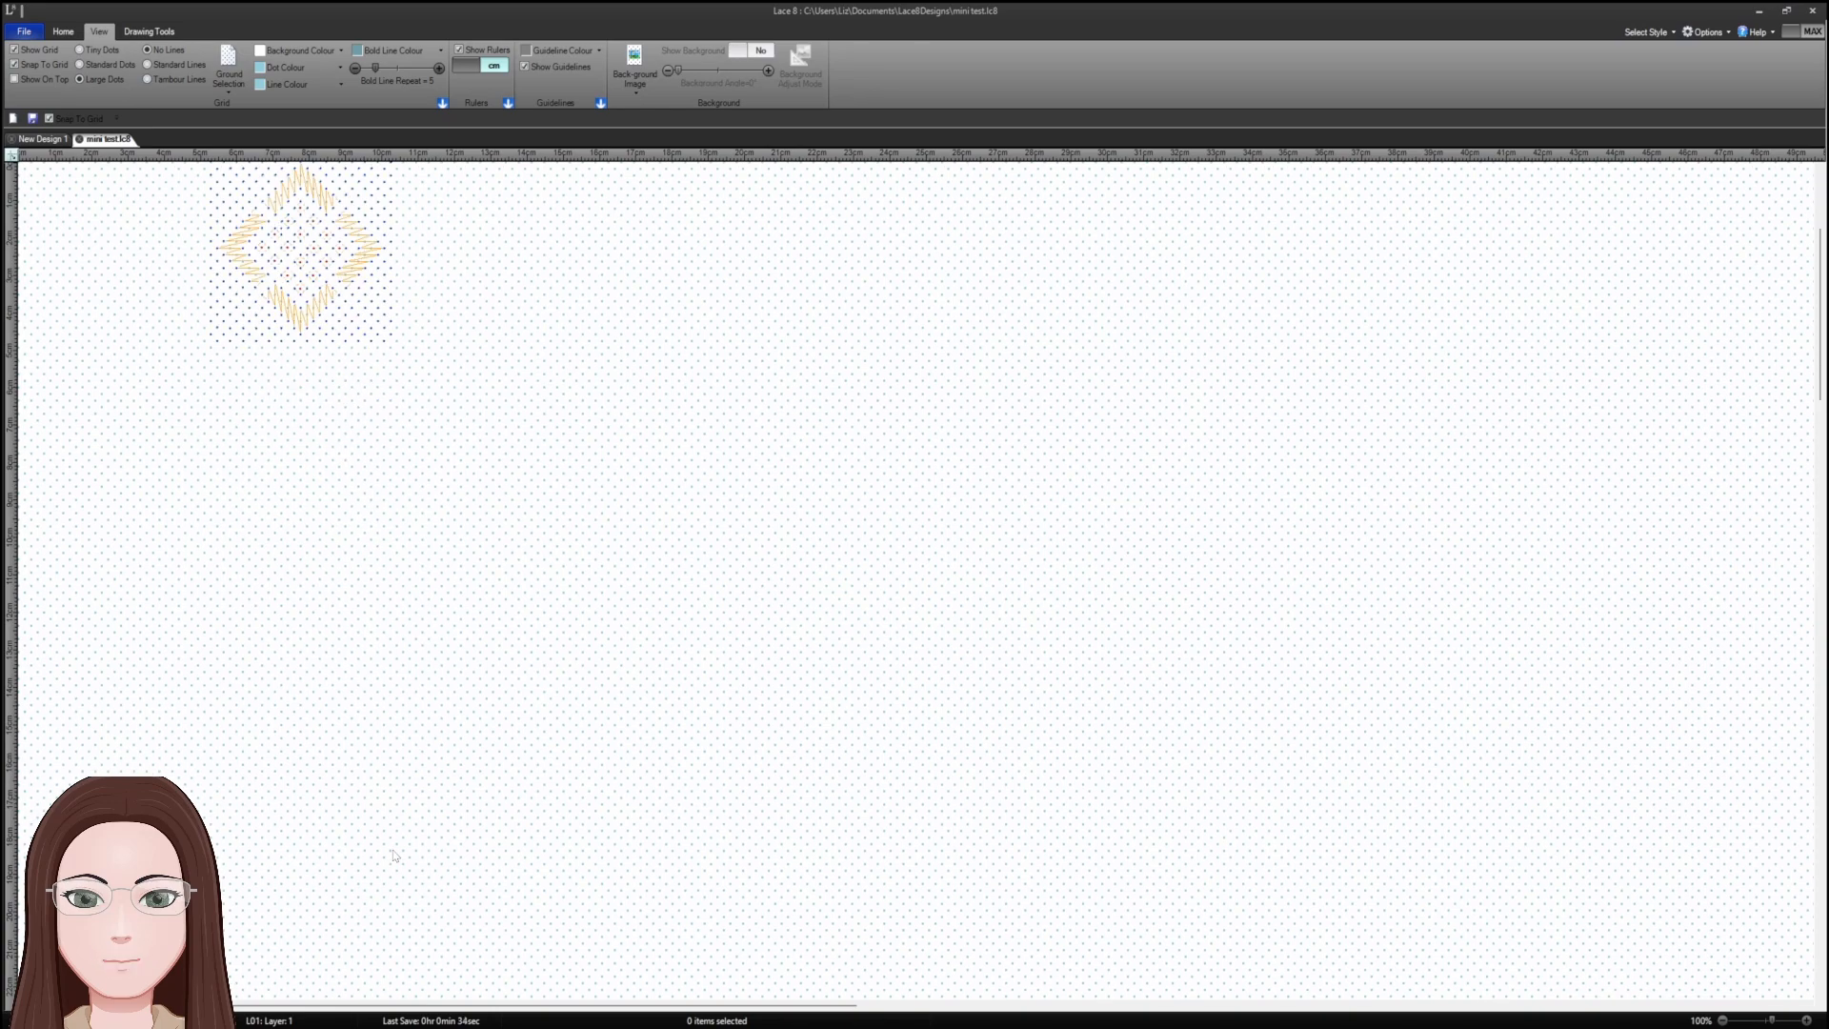
pyautogui.scroll(2, 395, 856)
pyautogui.scroll(1, 395, 855)
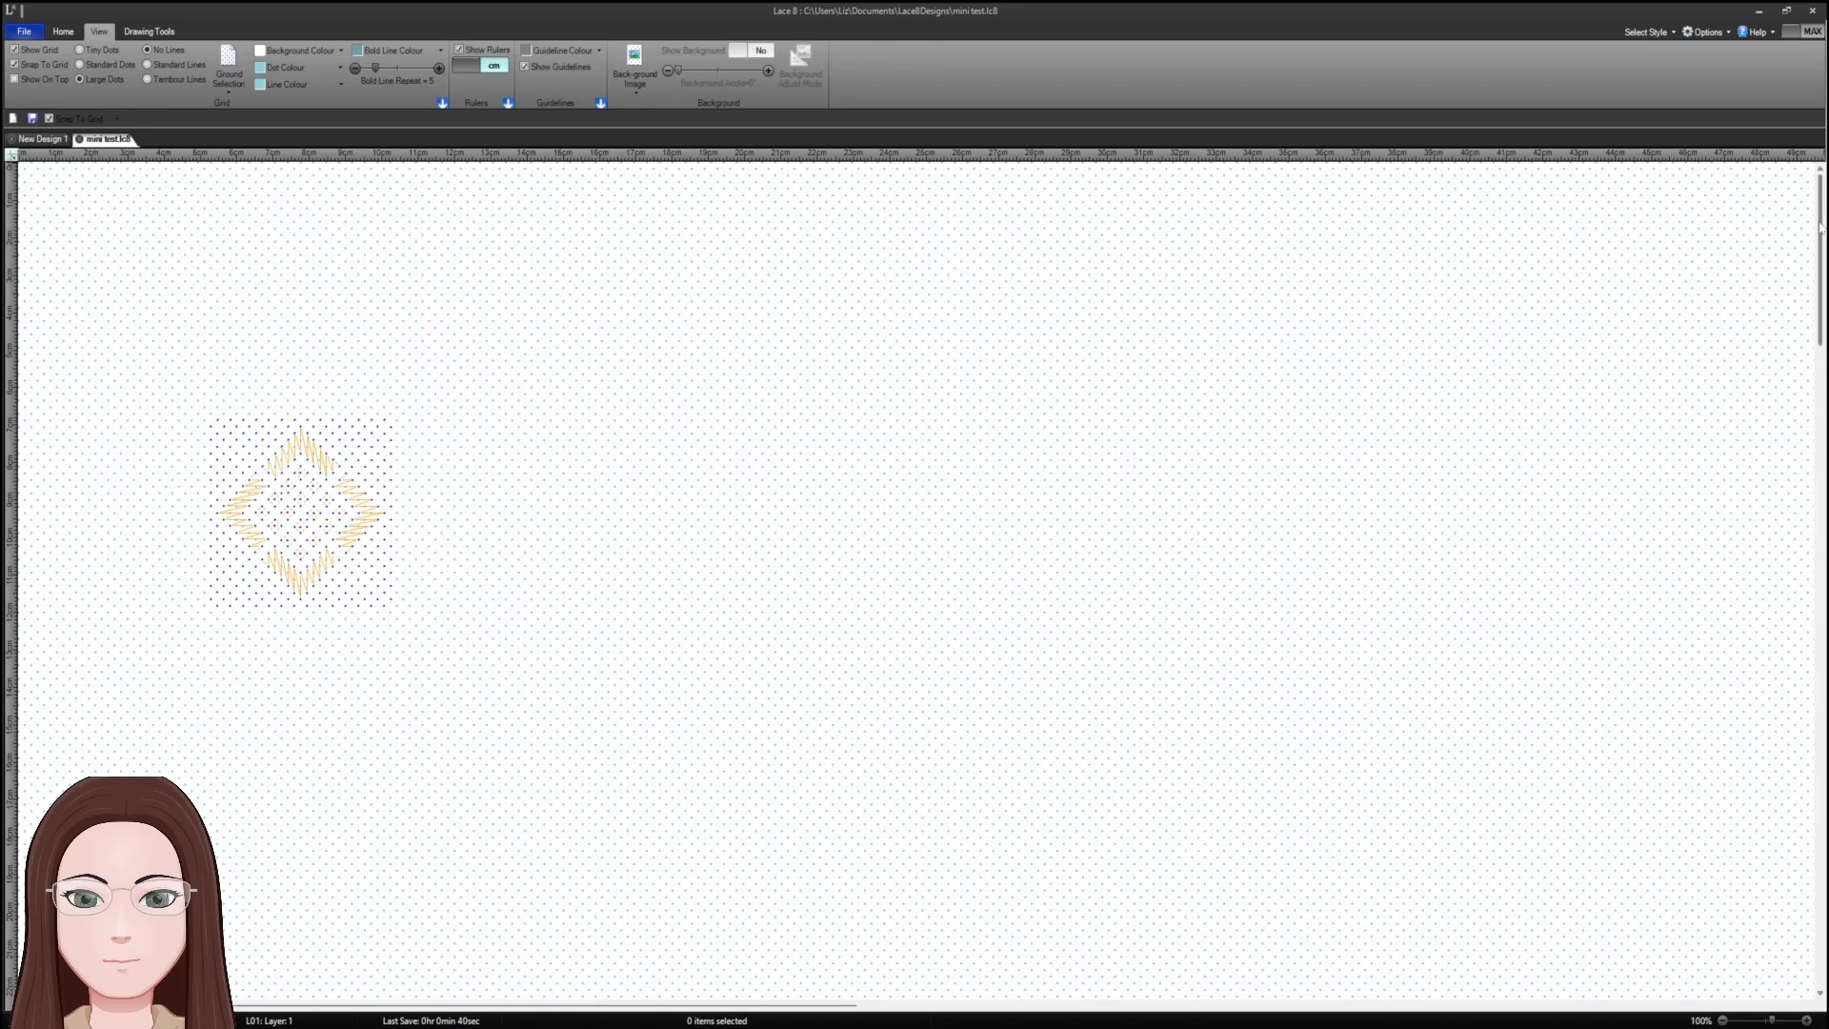
pyautogui.moveTo(1821, 229)
pyautogui.mouseDown()
pyautogui.moveTo(1824, 714)
pyautogui.moveTo(1824, 200)
pyautogui.mouseUp()
pyautogui.scroll(-3, 886, 392)
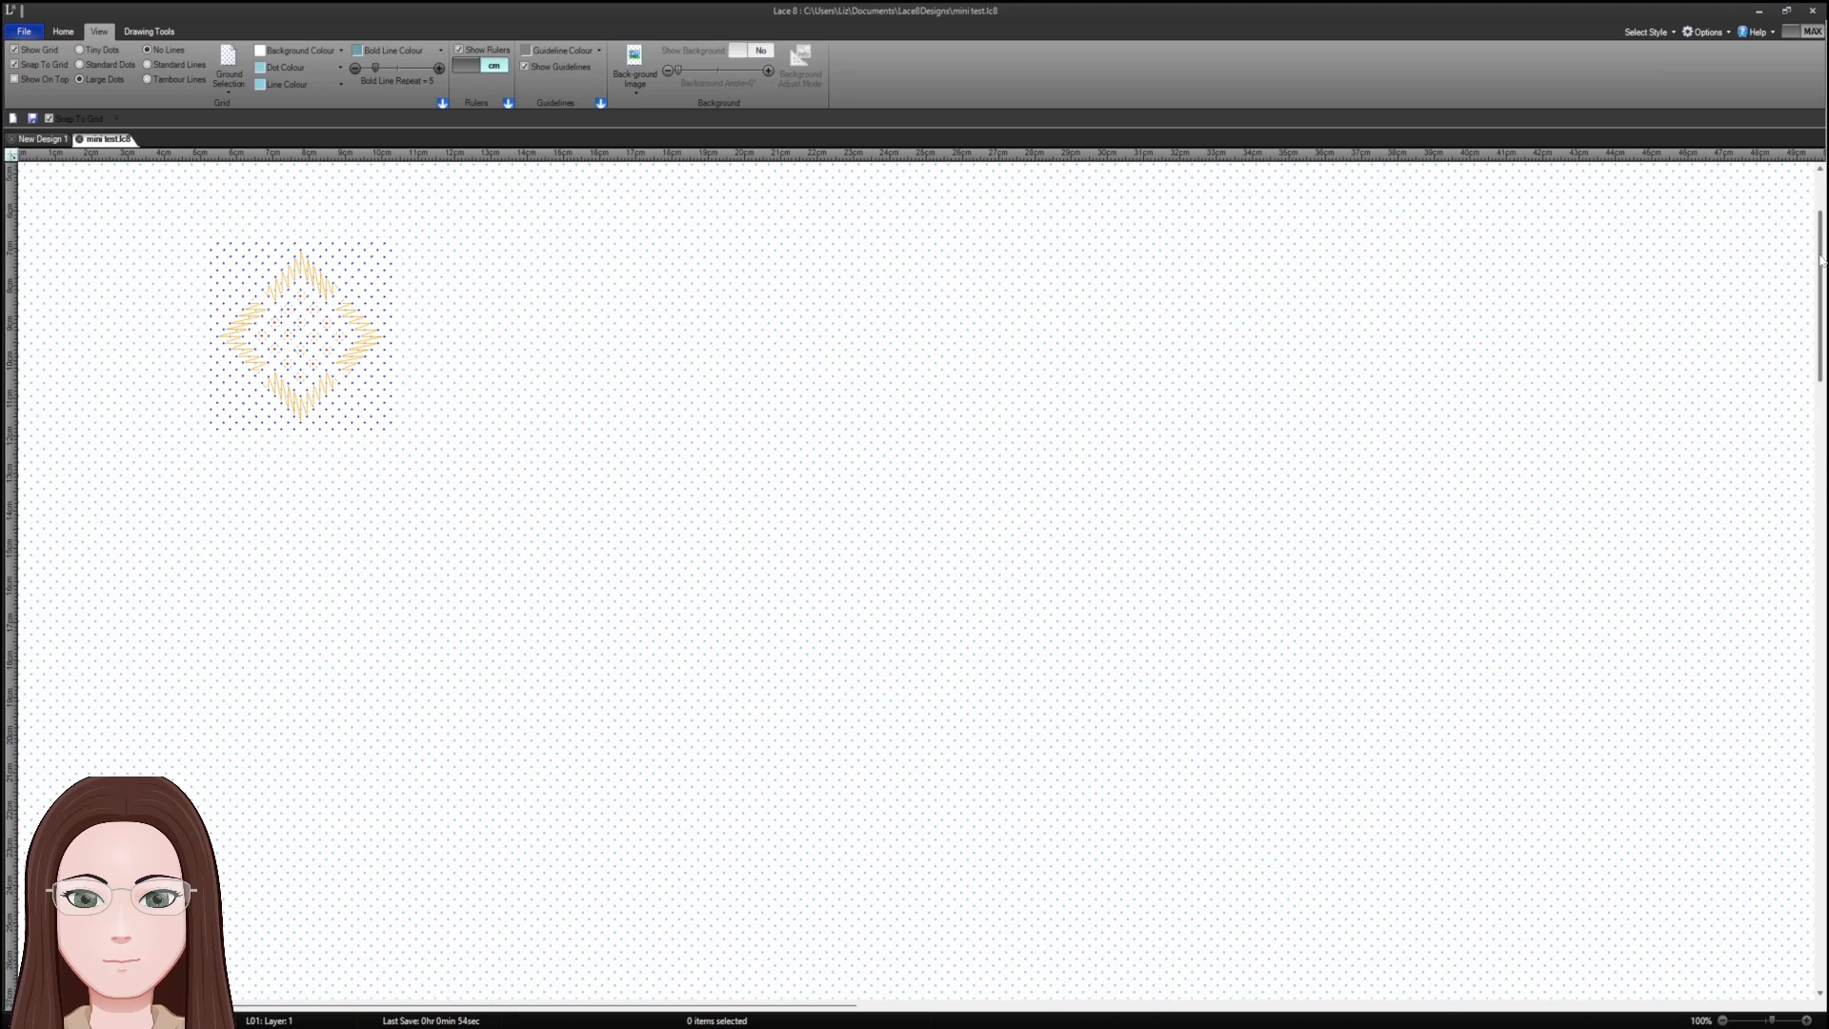
pyautogui.moveTo(1821, 259); pyautogui.dragTo(1821, 216)
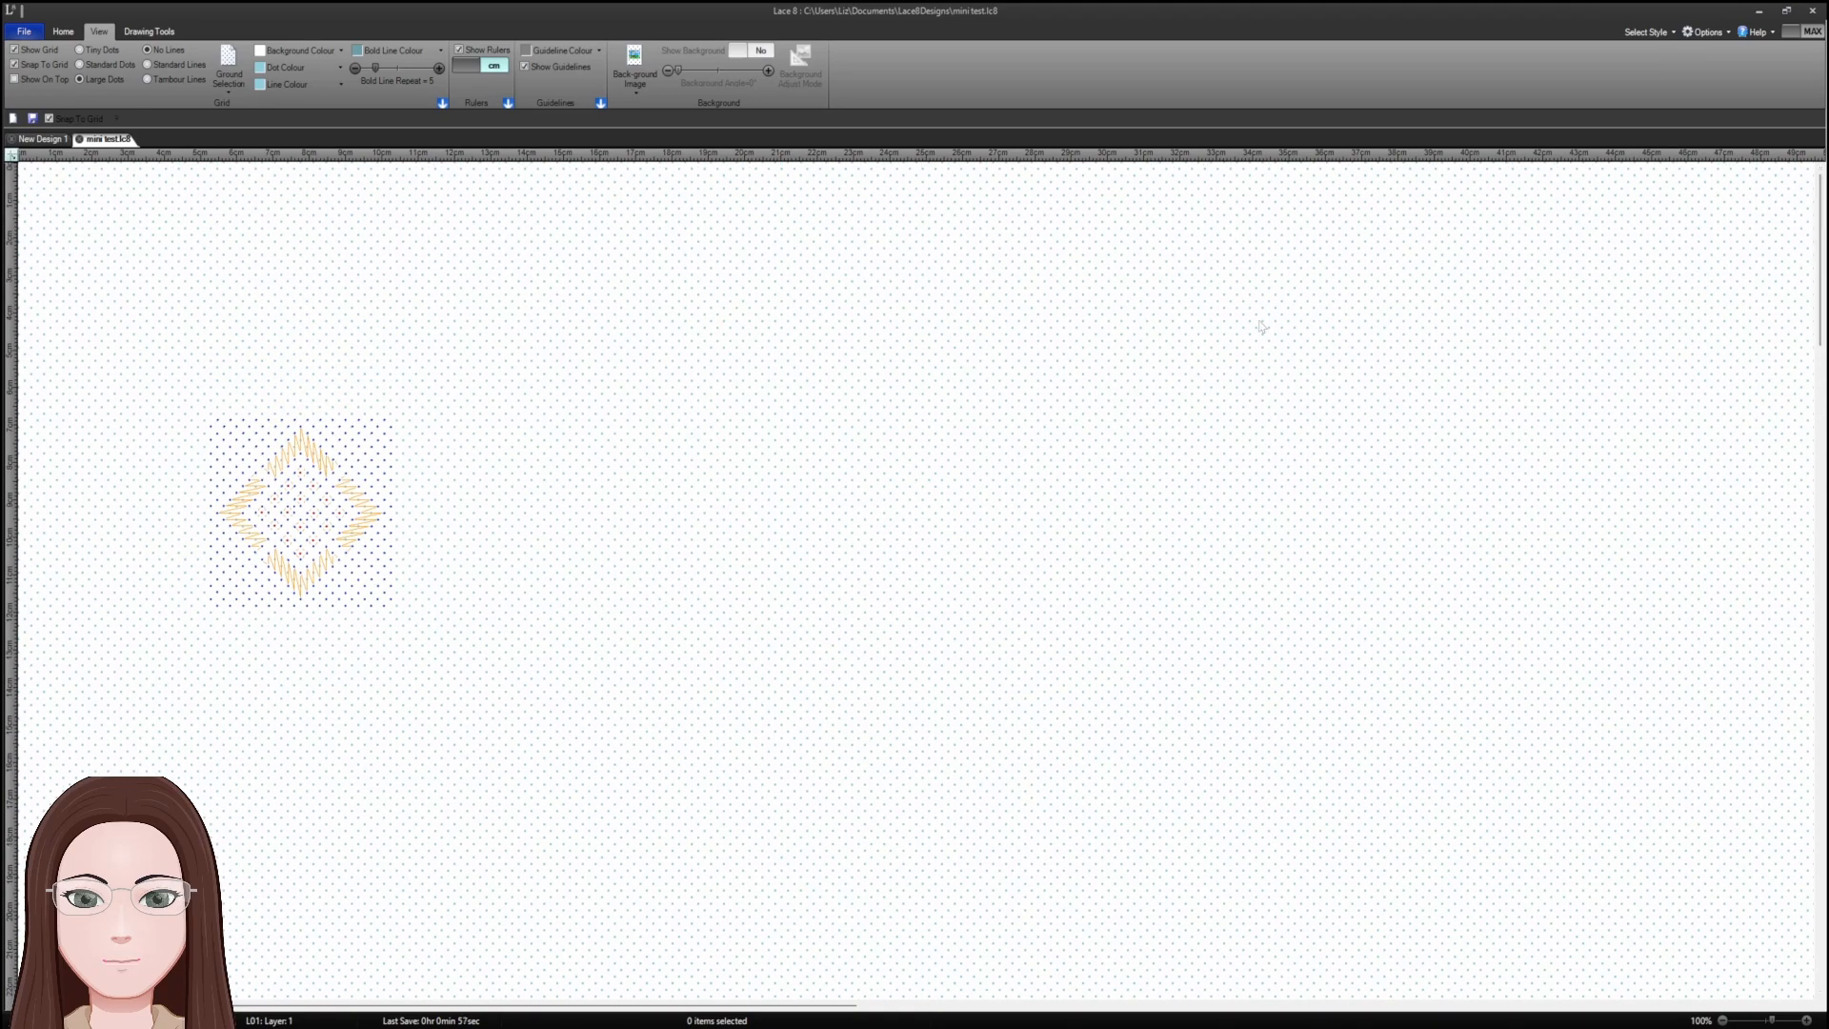
pyautogui.scroll(-3, 596, 379)
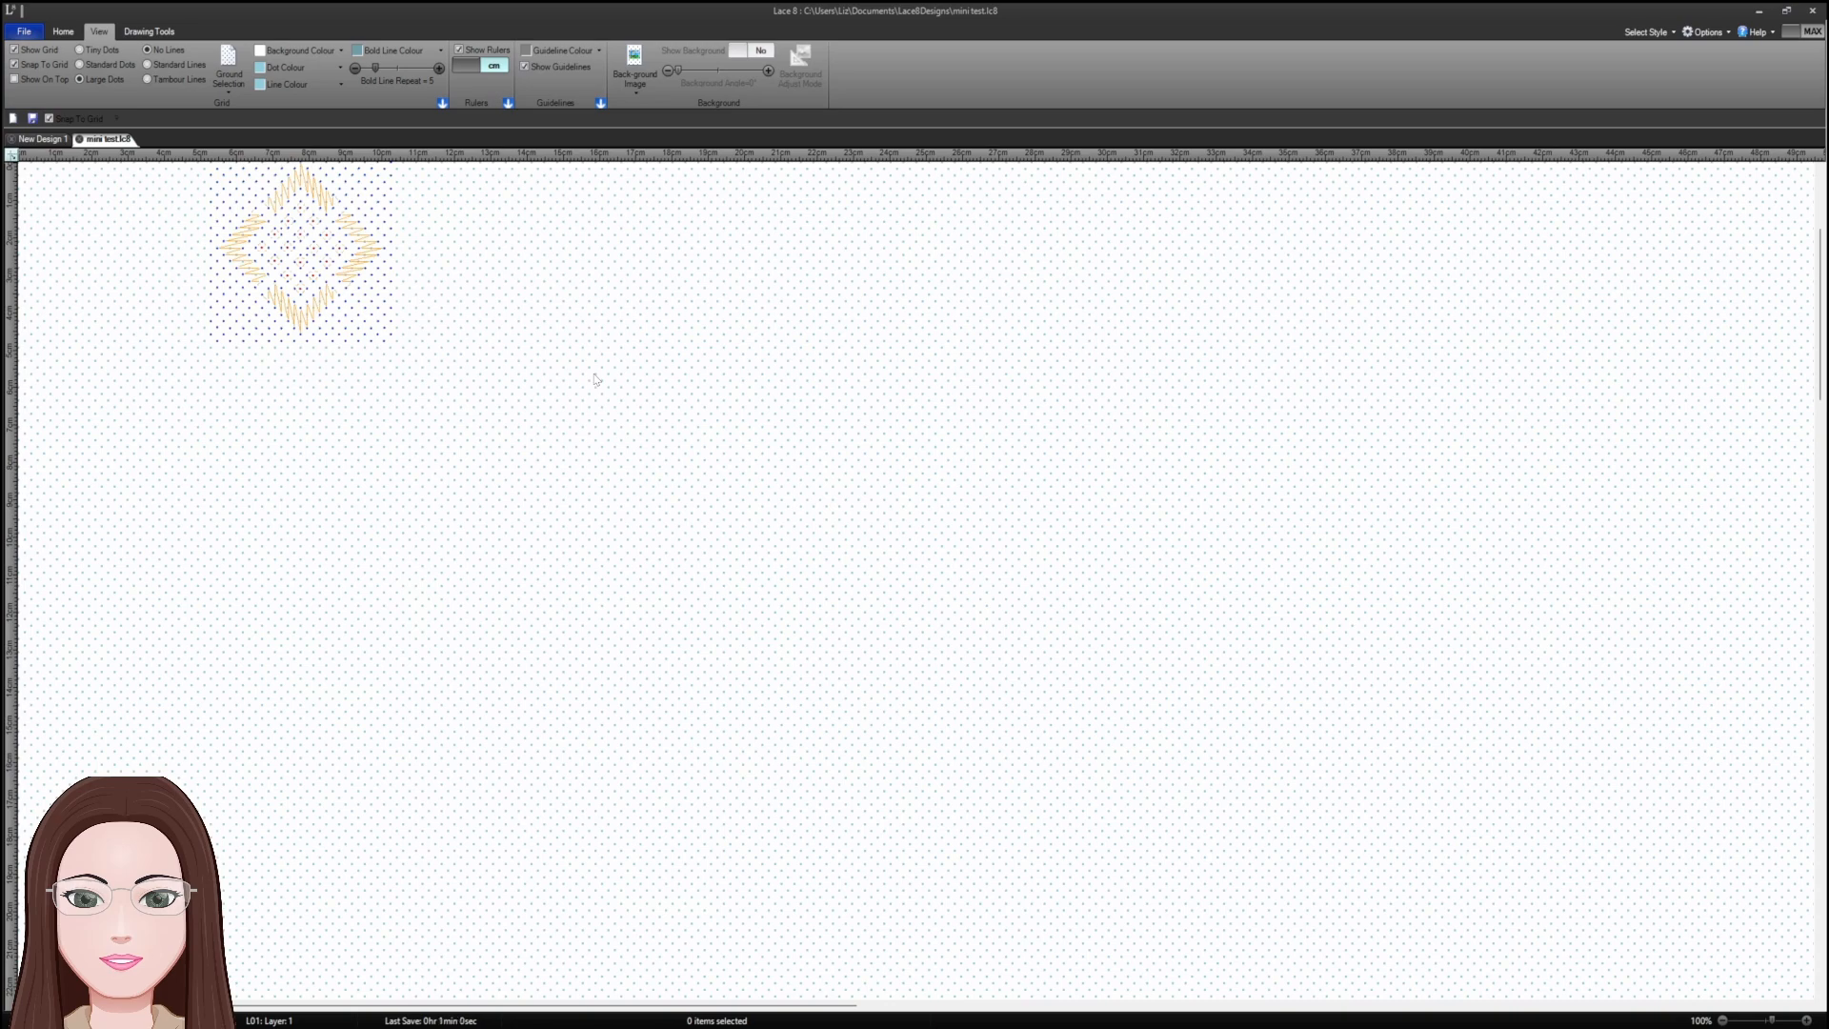
pyautogui.scroll(2, 596, 379)
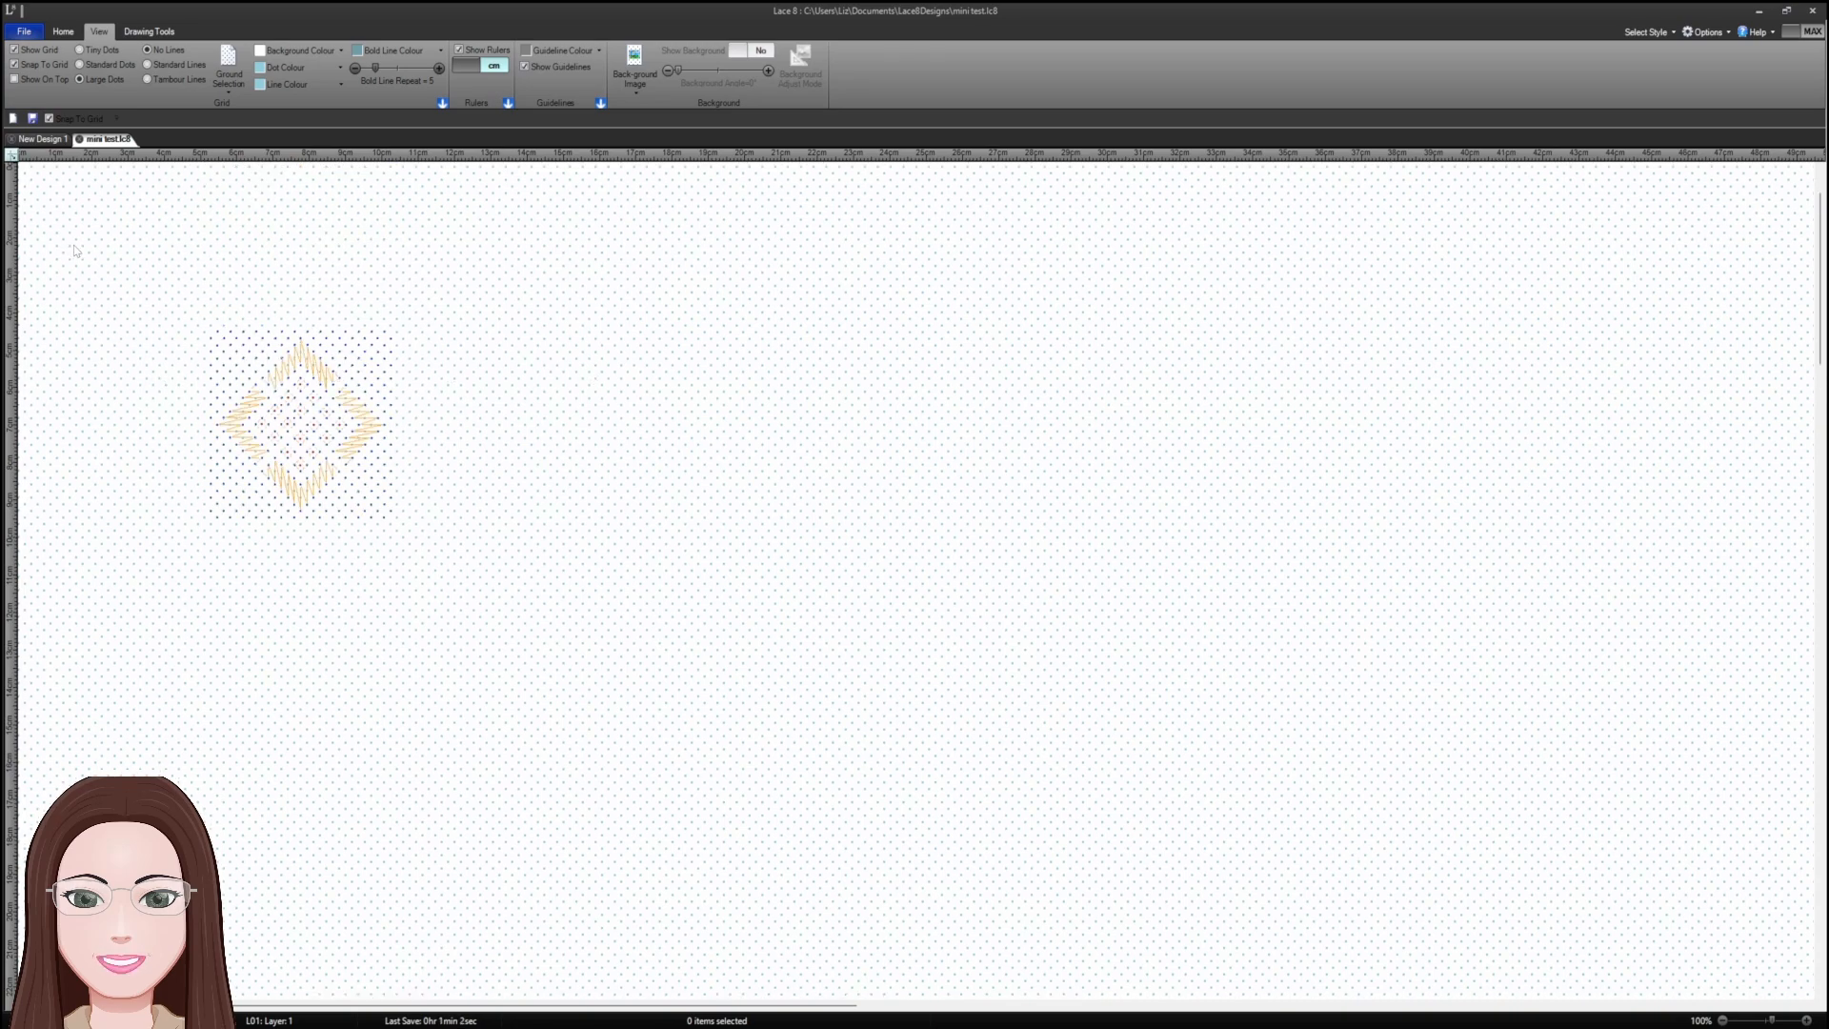
pyautogui.scroll(-2, 105, 257)
pyautogui.scroll(3, 108, 260)
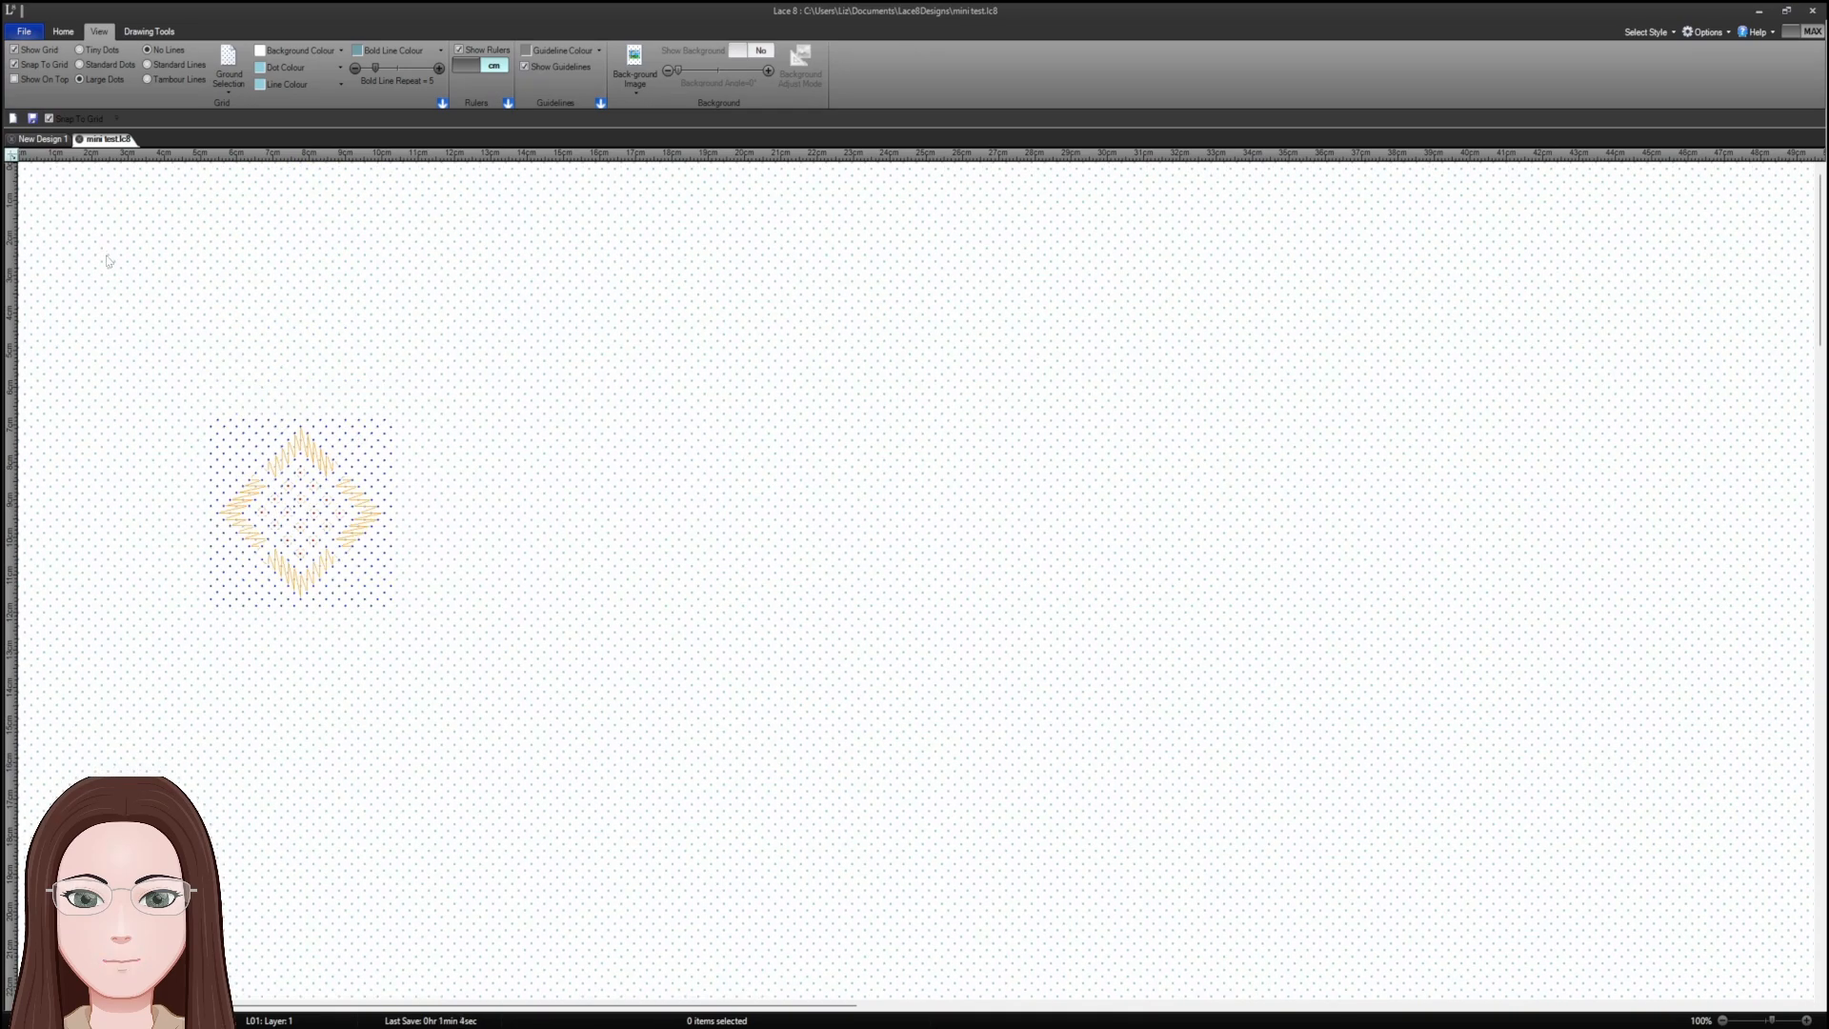
# - Group-select the whole diamond motif, copy it and paste a duplicate beside the original
pyautogui.click(148, 31)
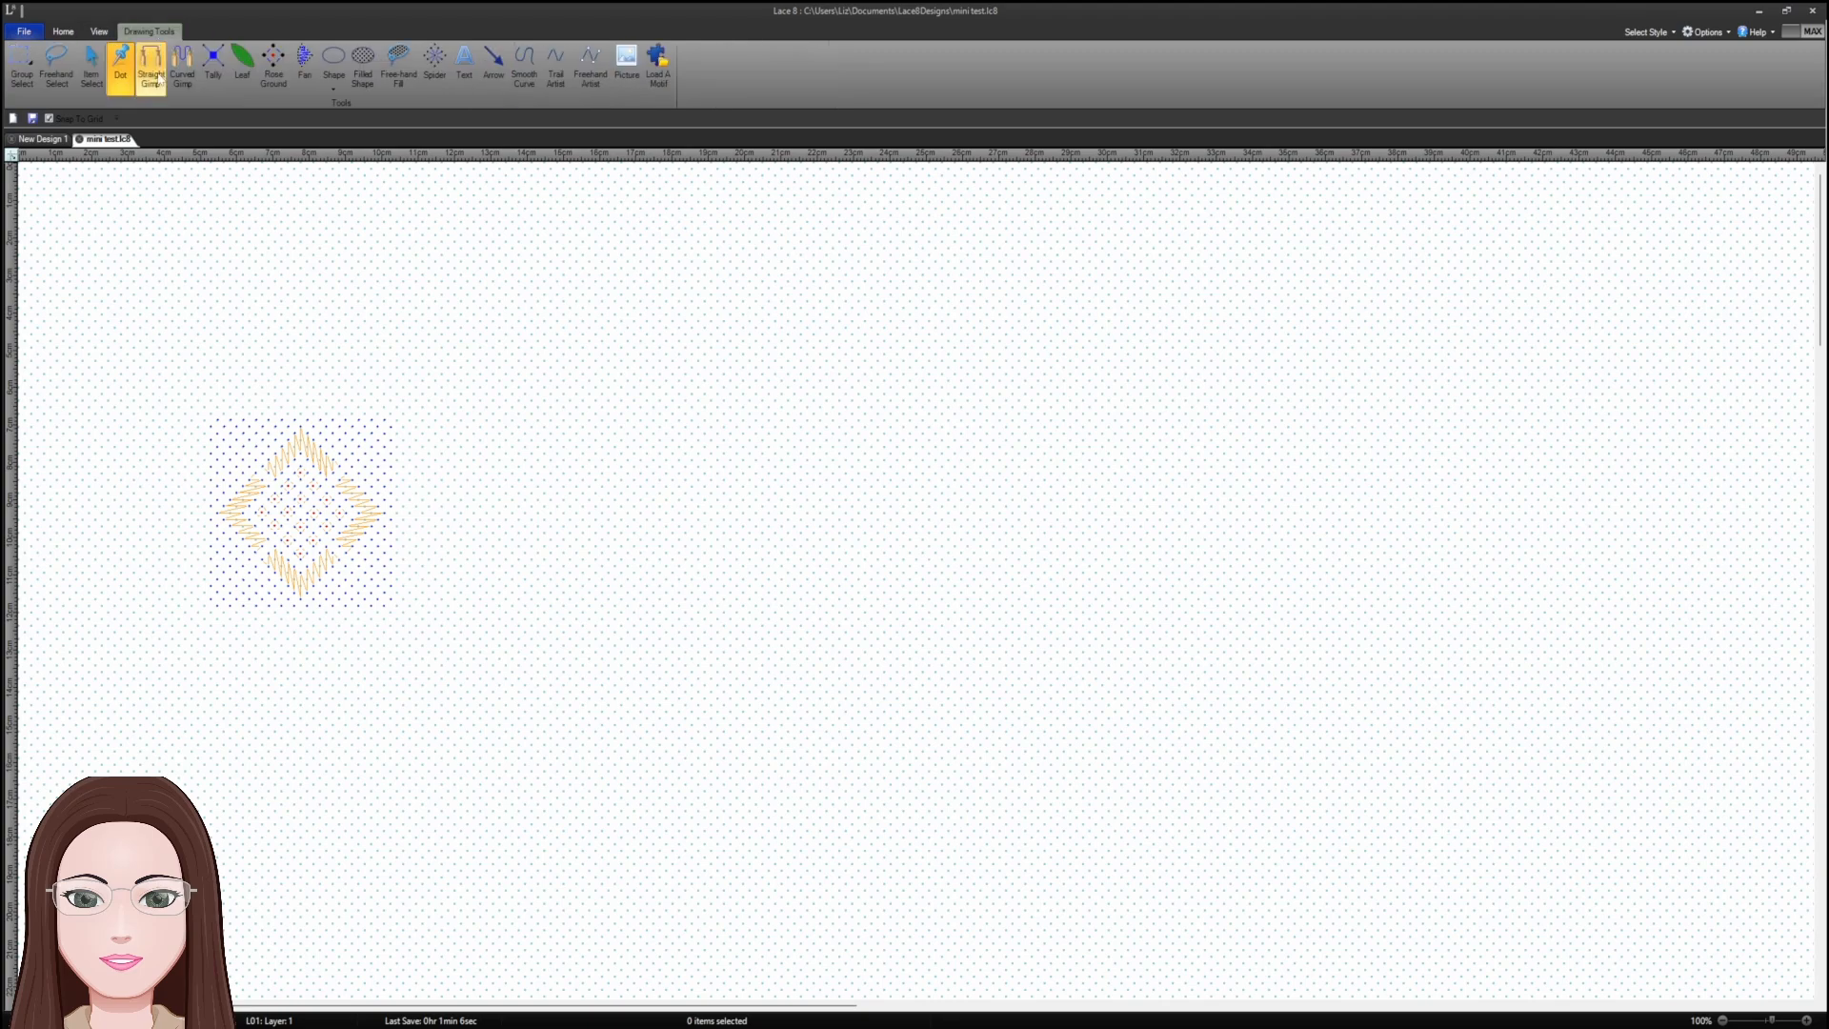
pyautogui.click(21, 67)
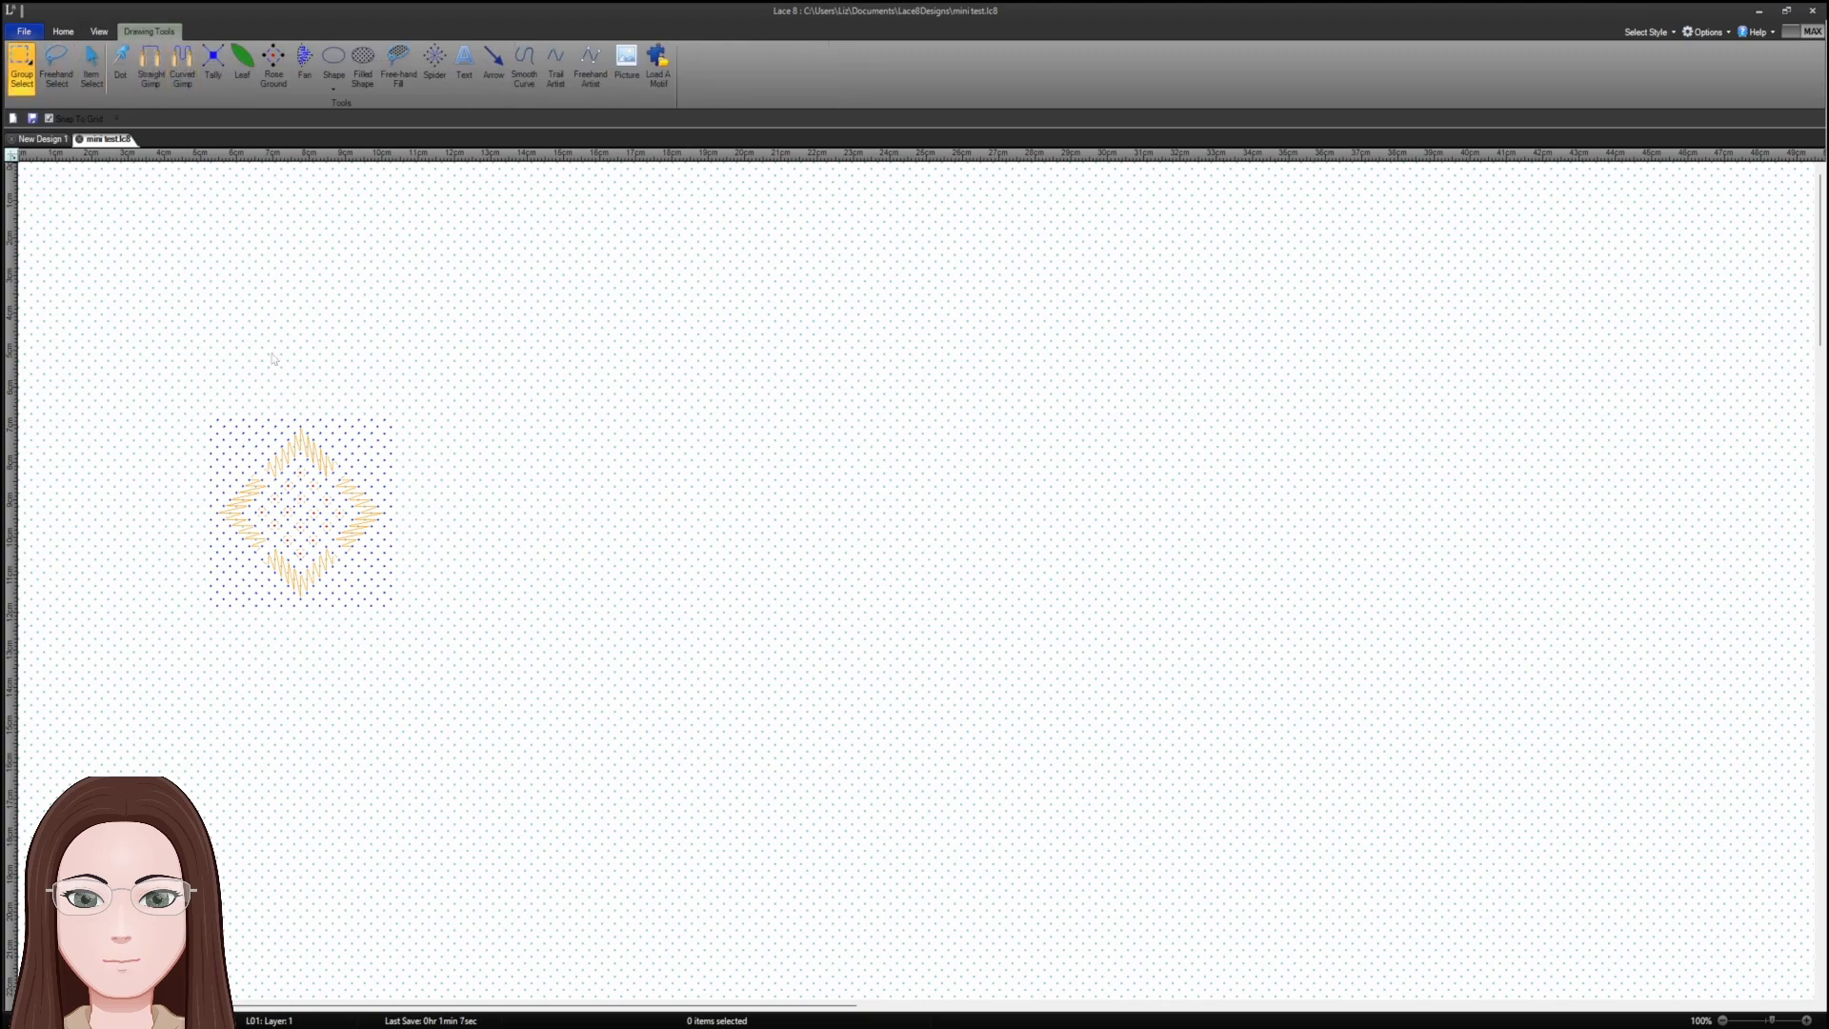
pyautogui.moveTo(204, 387); pyautogui.dragTo(415, 648)
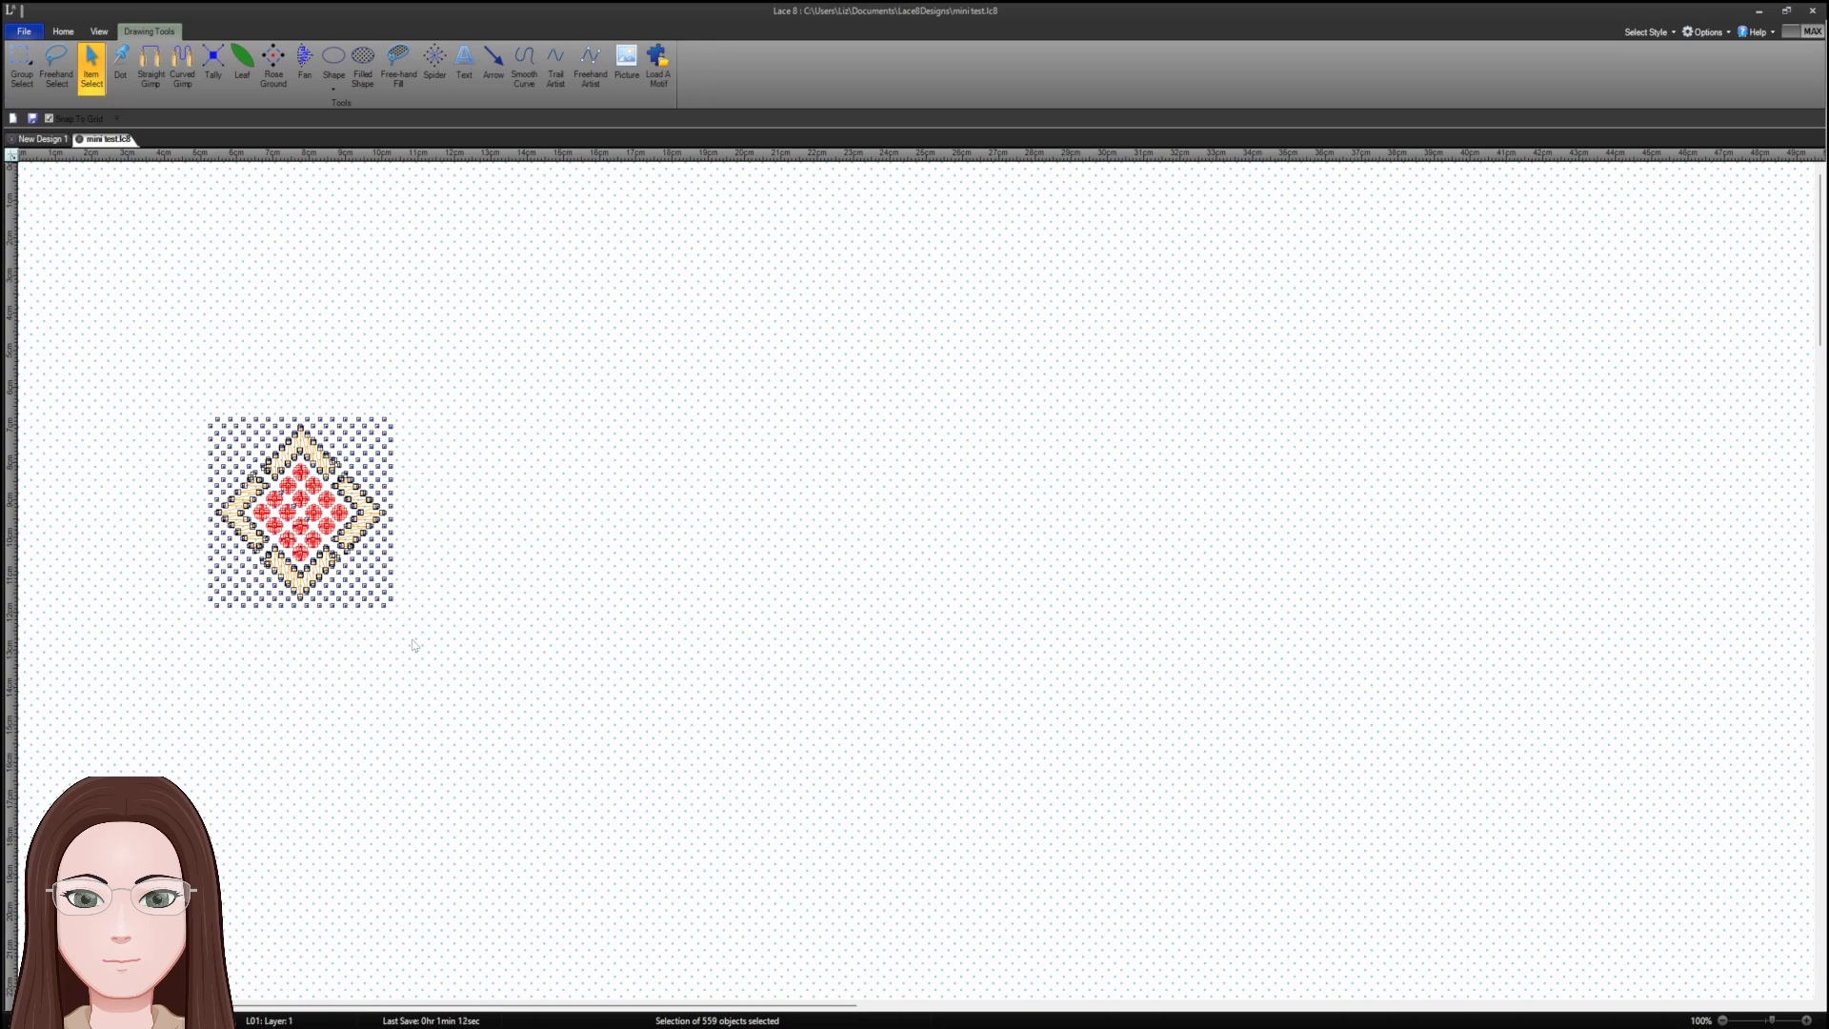
pyautogui.hotkey('ctrl', 'c')
pyautogui.hotkey('ctrl', 'v')
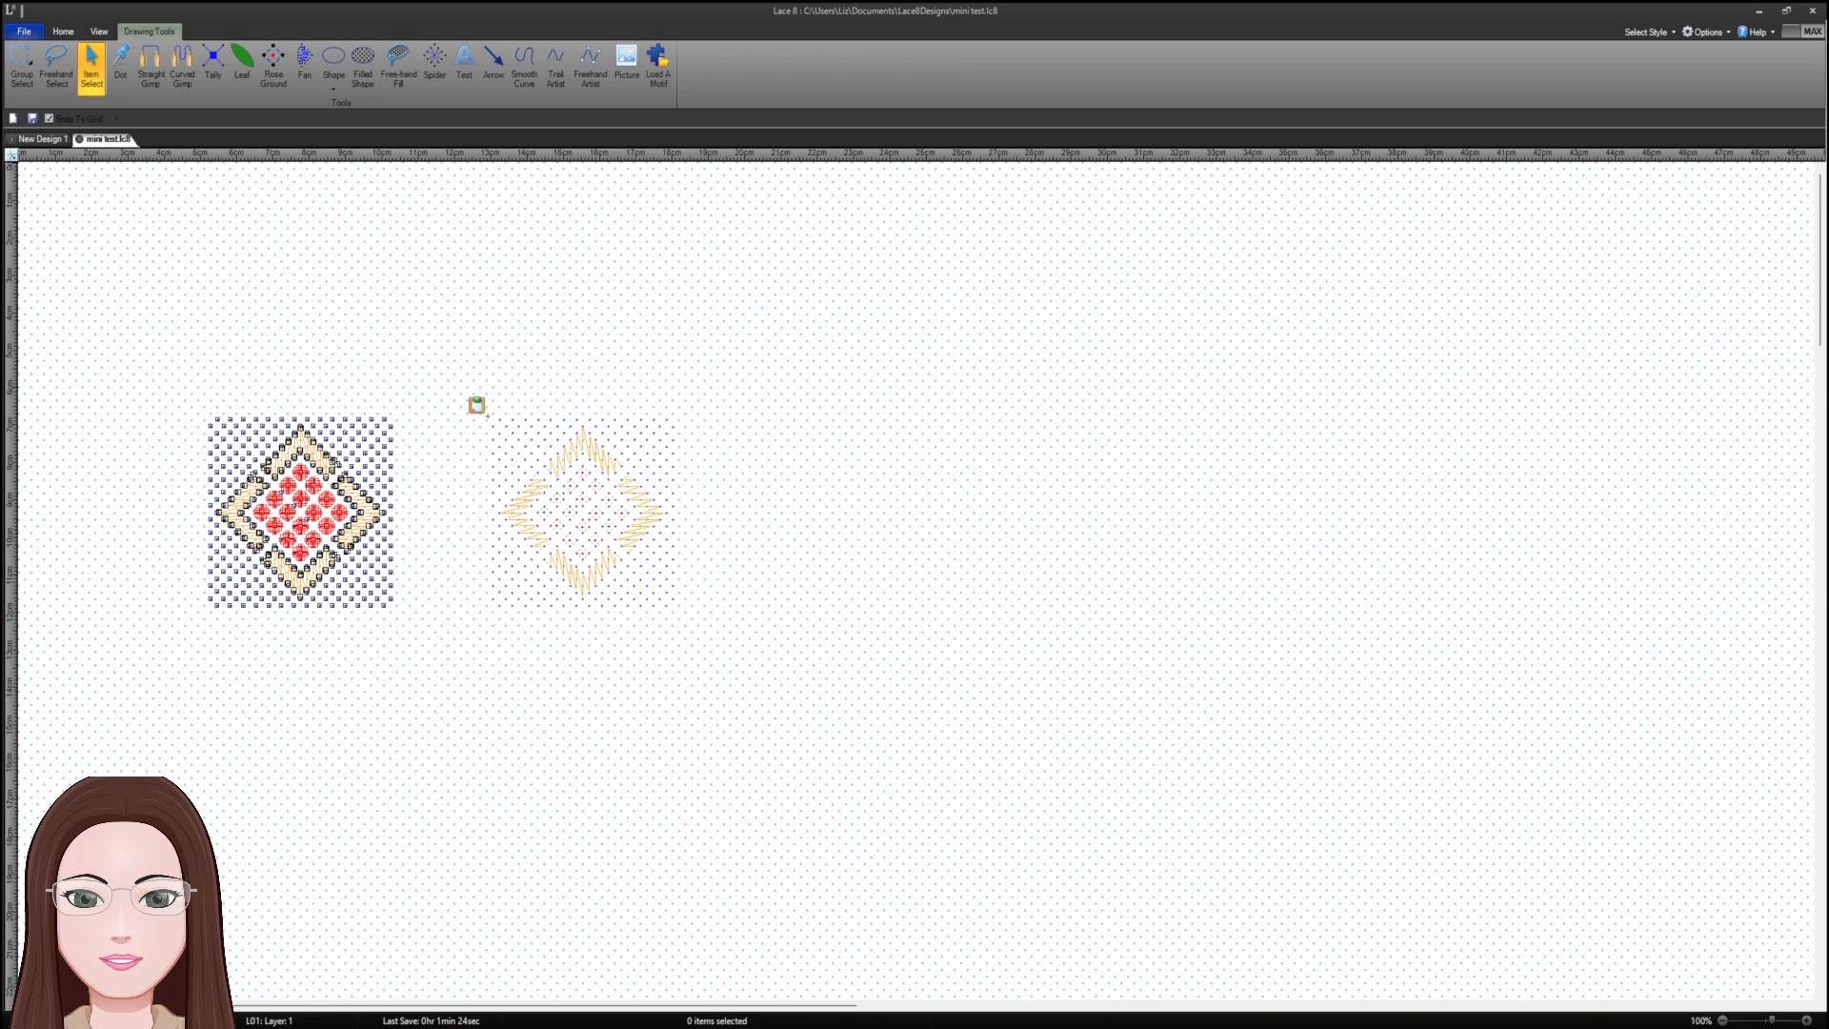
pyautogui.click(476, 405)
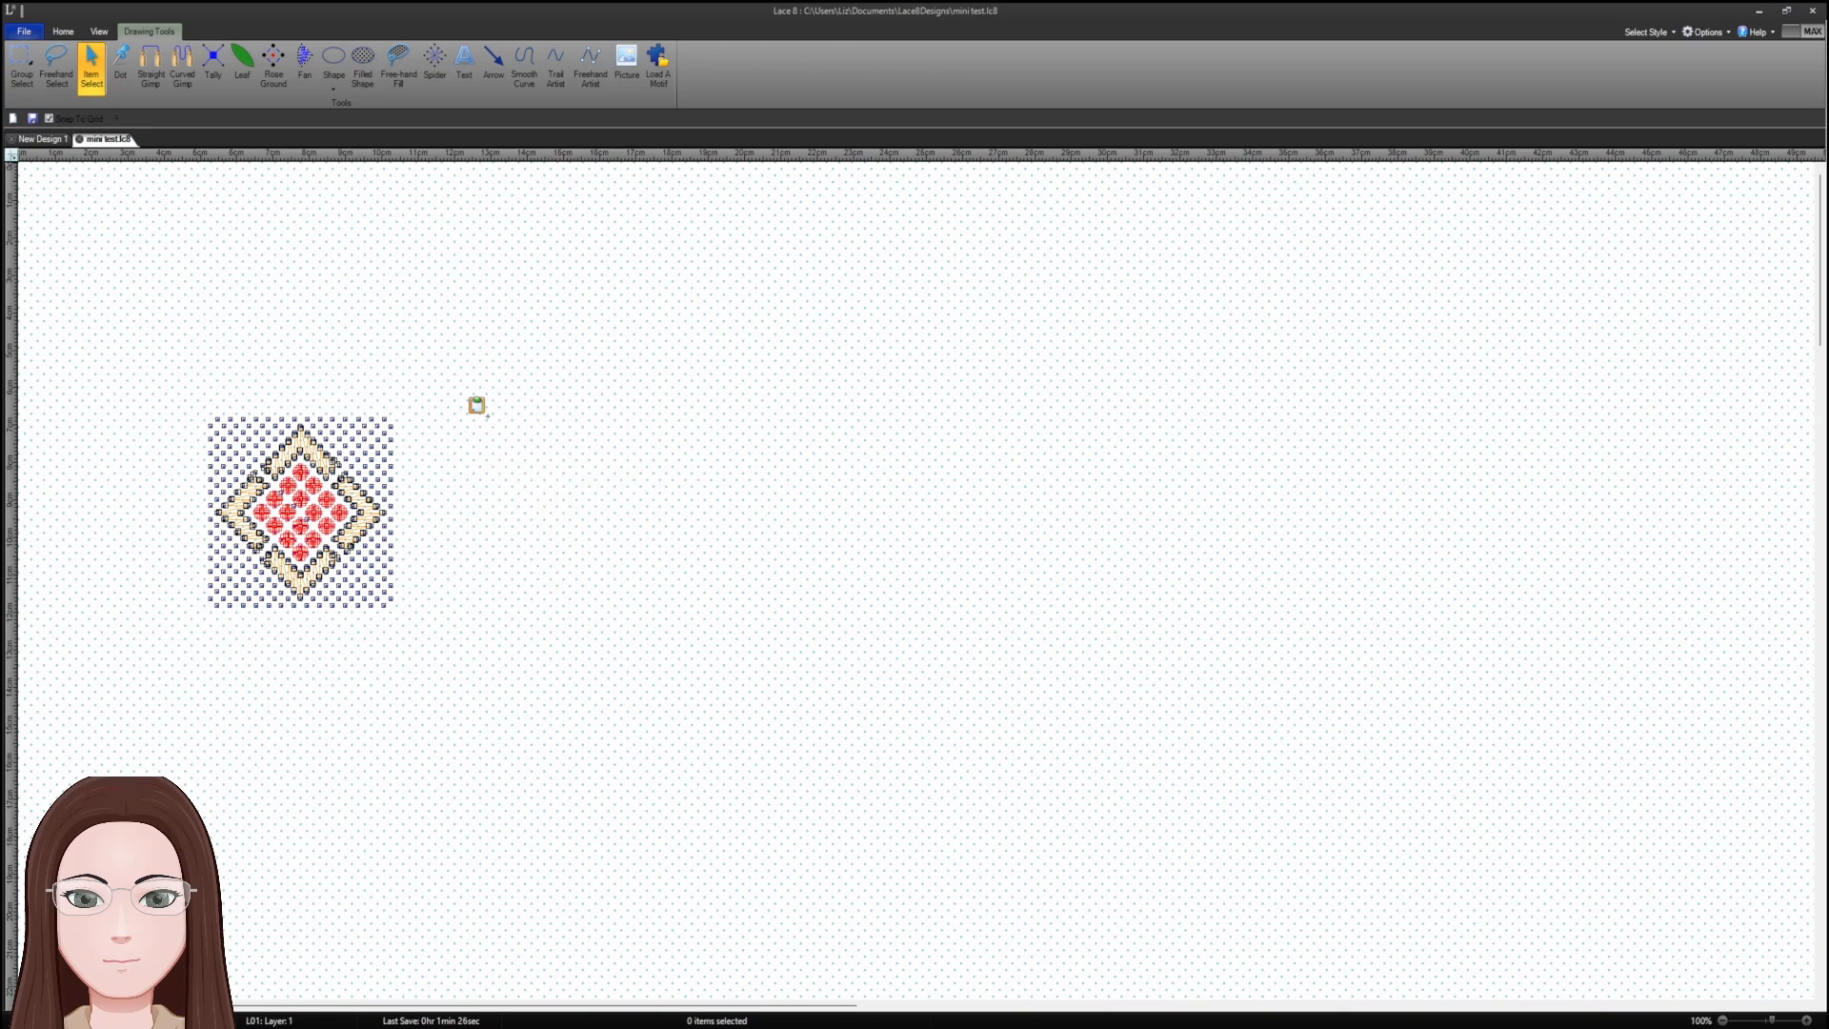
pyautogui.press('Escape')
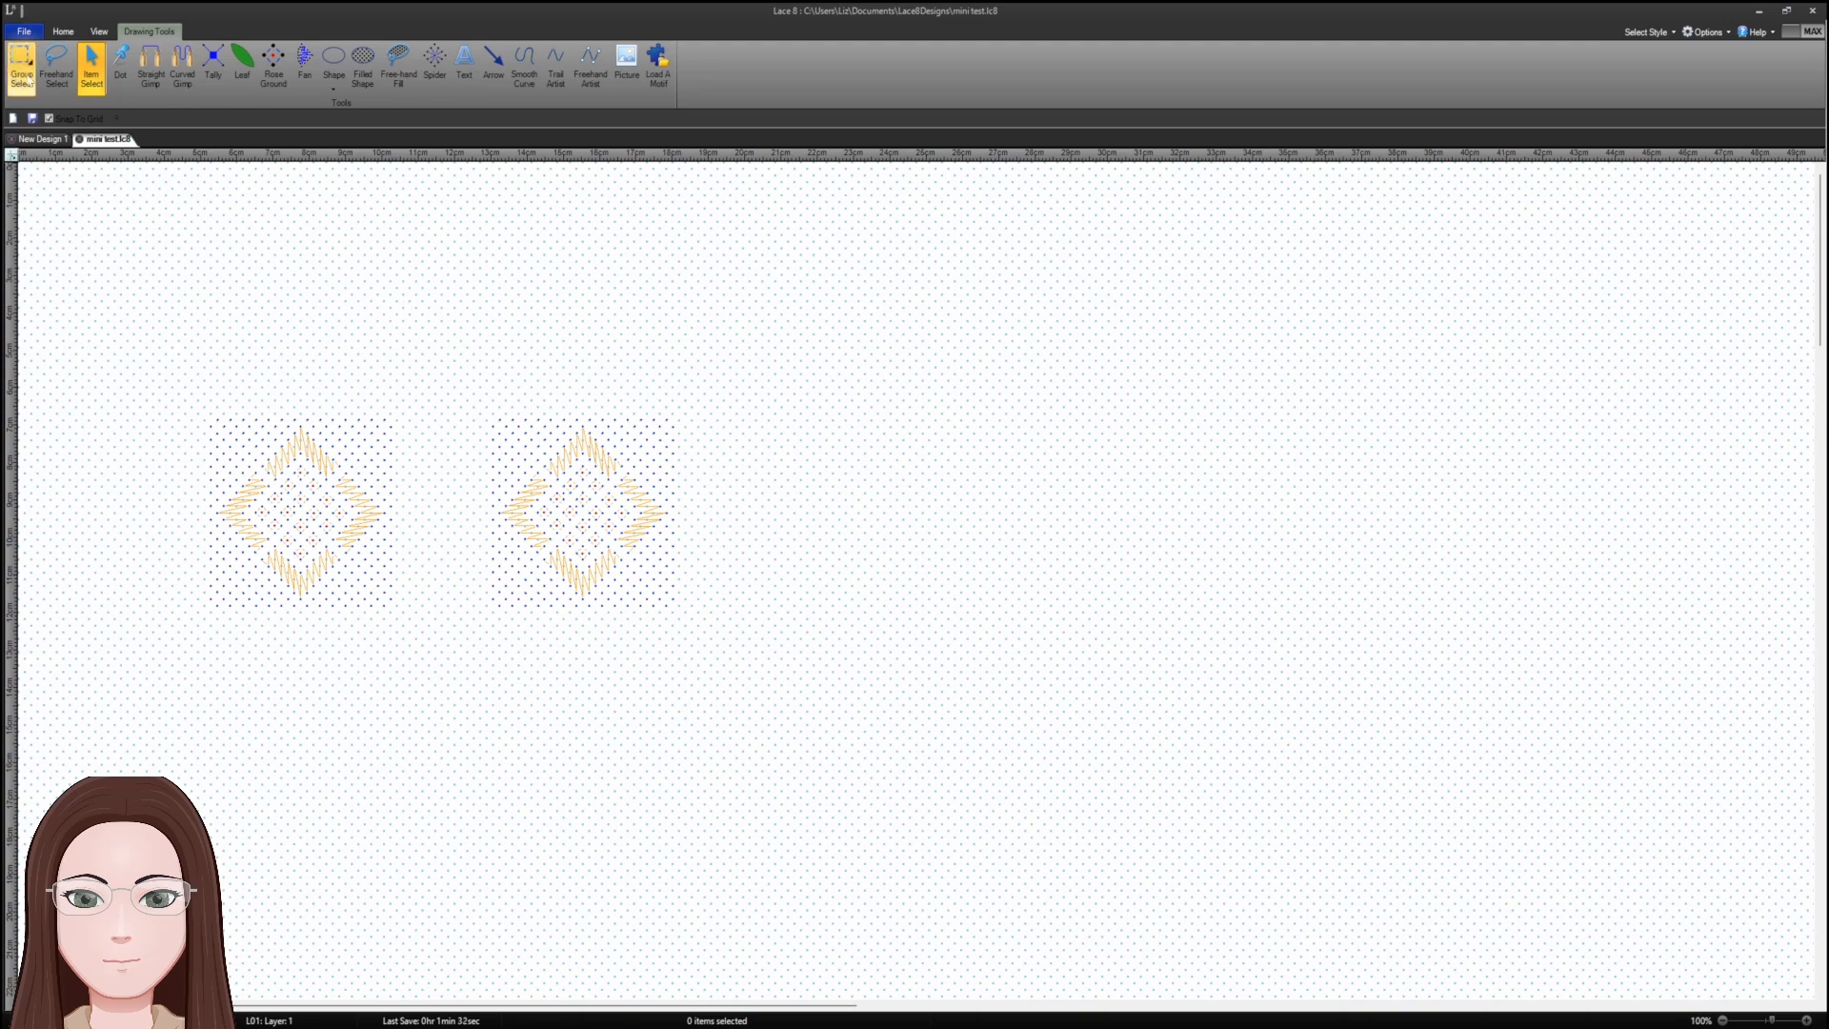
# - Copy the upper-left corner dots of the duplicate motif, try pasting them, and undo the pasted items
pyautogui.click(20, 76)
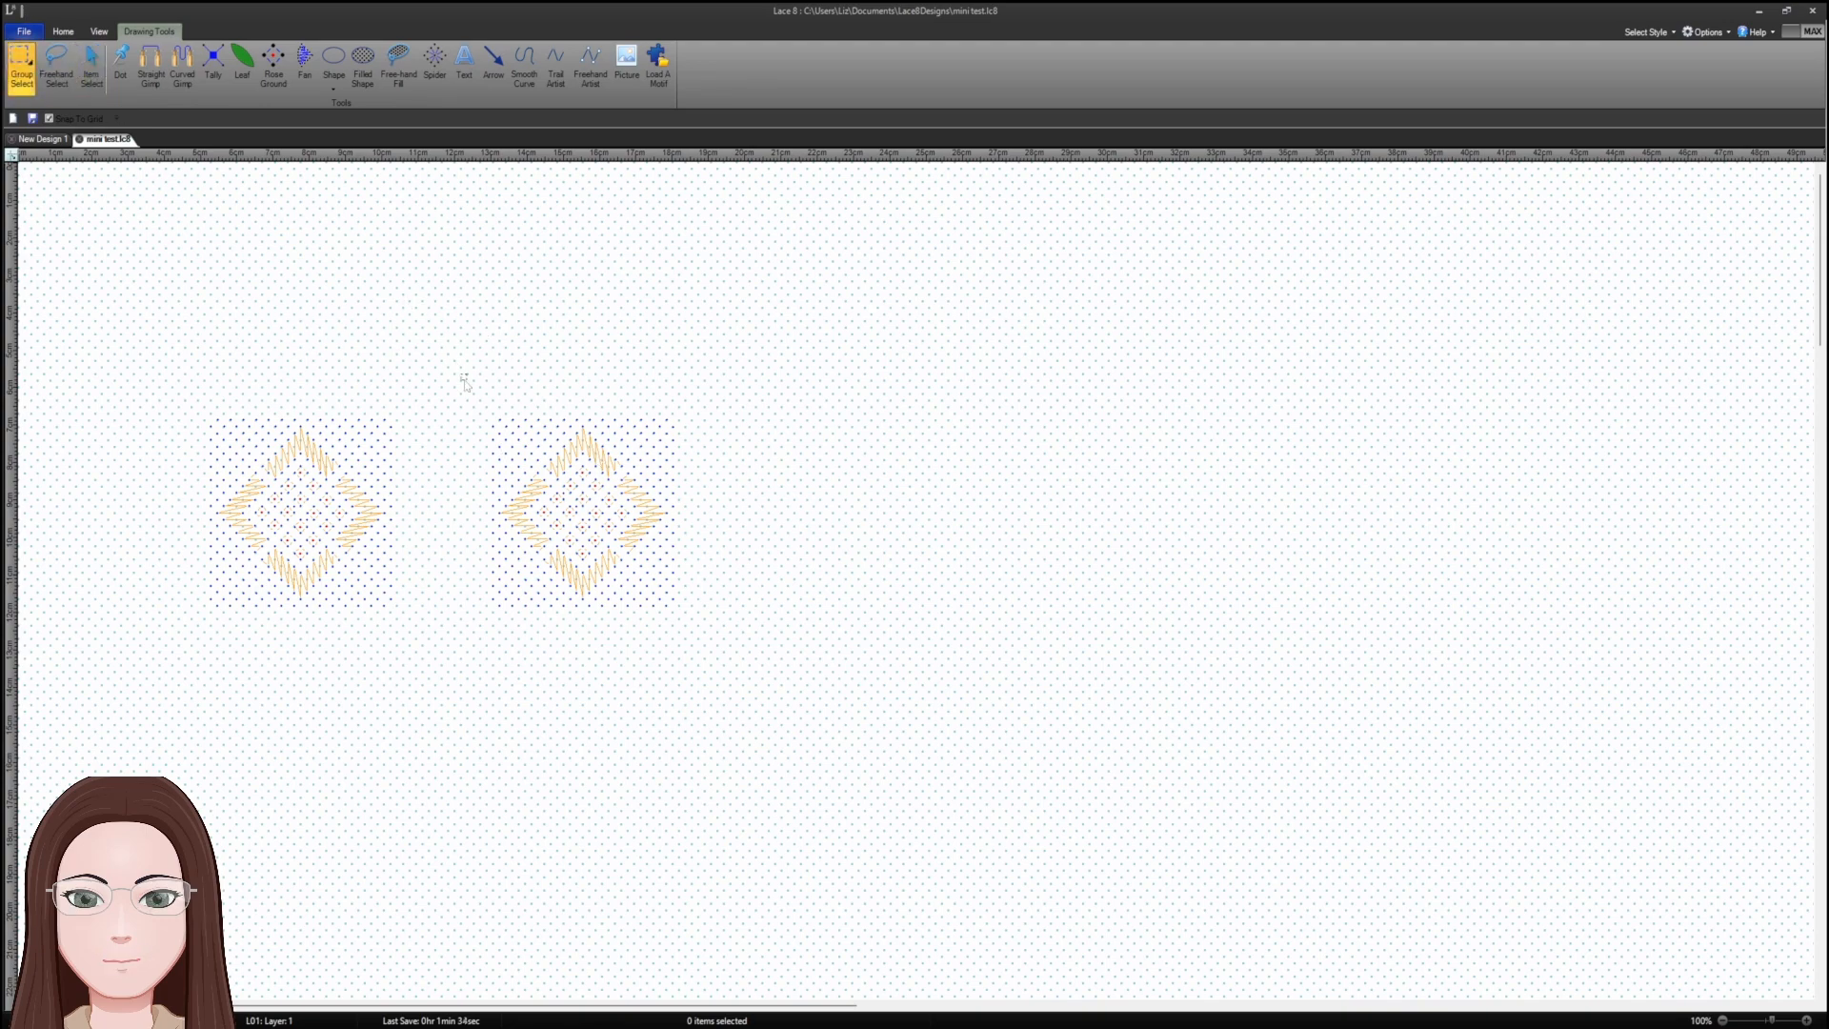
pyautogui.moveTo(465, 379); pyautogui.dragTo(546, 465)
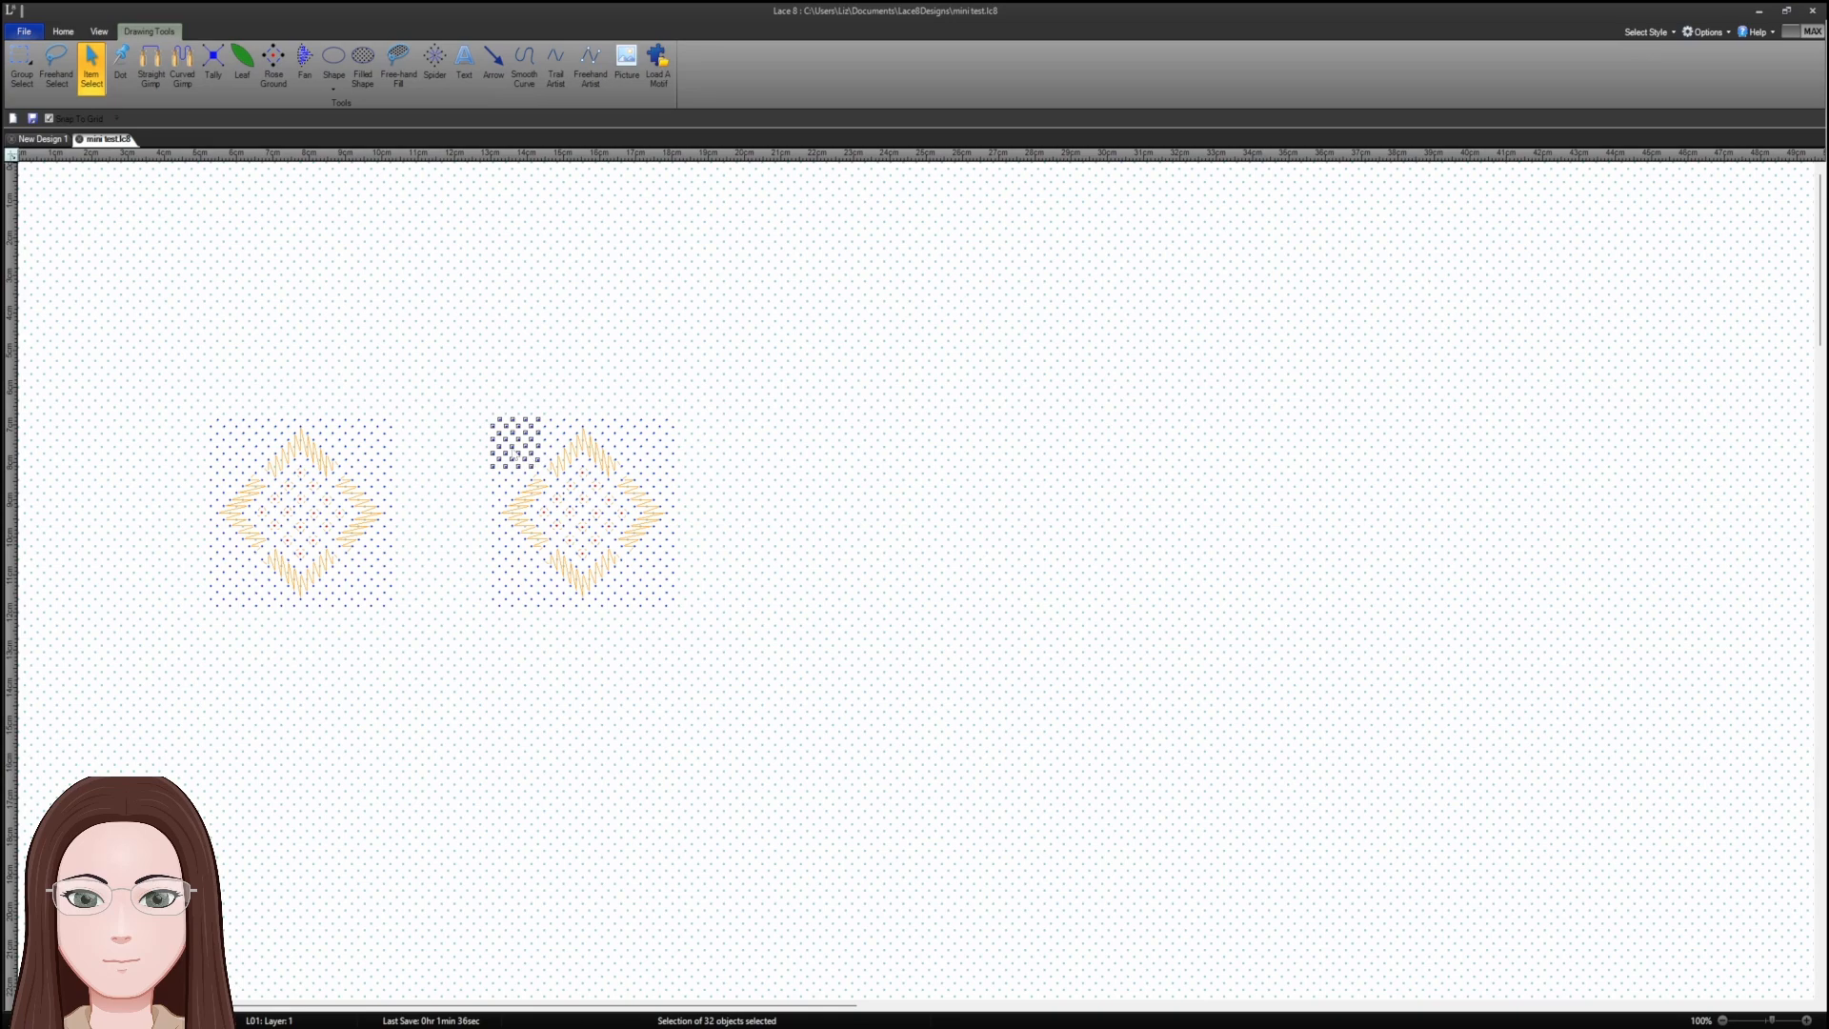
pyautogui.hotkey('ctrl', 'c')
pyautogui.hotkey('ctrl', 'v')
pyautogui.hotkey('ctrl', 'z')
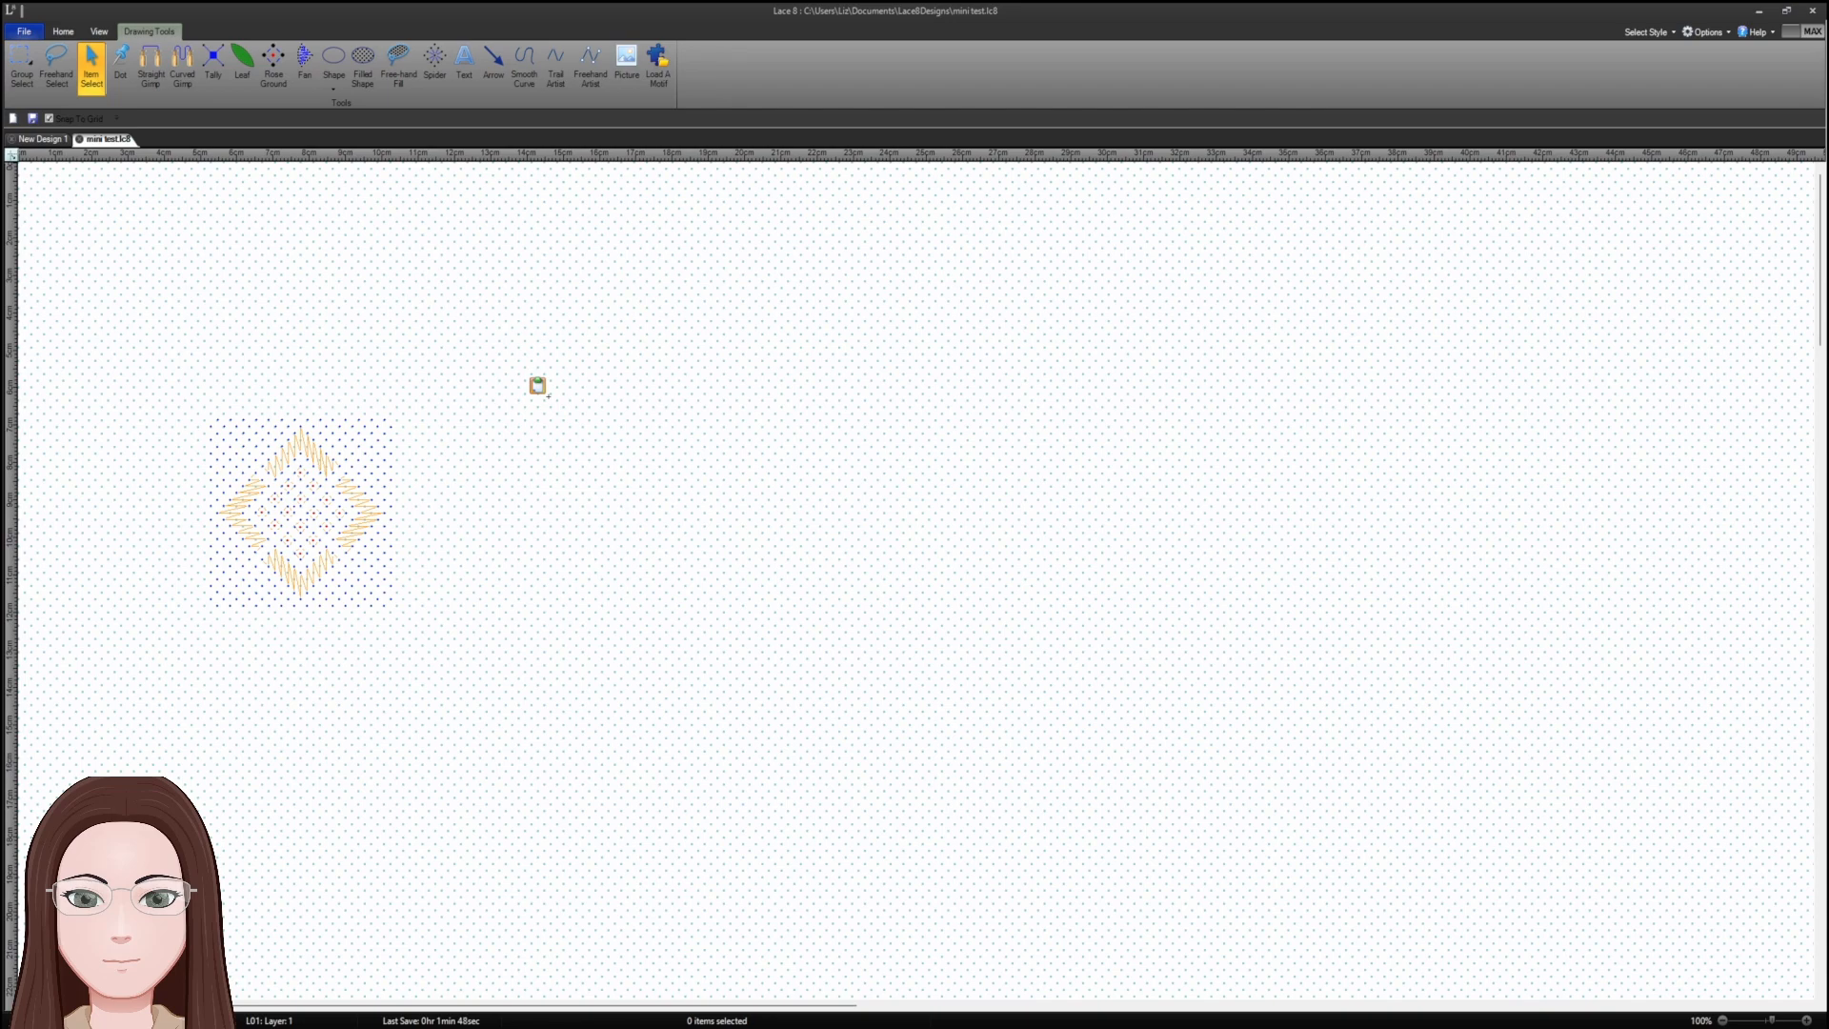
pyautogui.click(211, 372)
# - Open the saved lace design "square1.lc8"
pyautogui.click(26, 32)
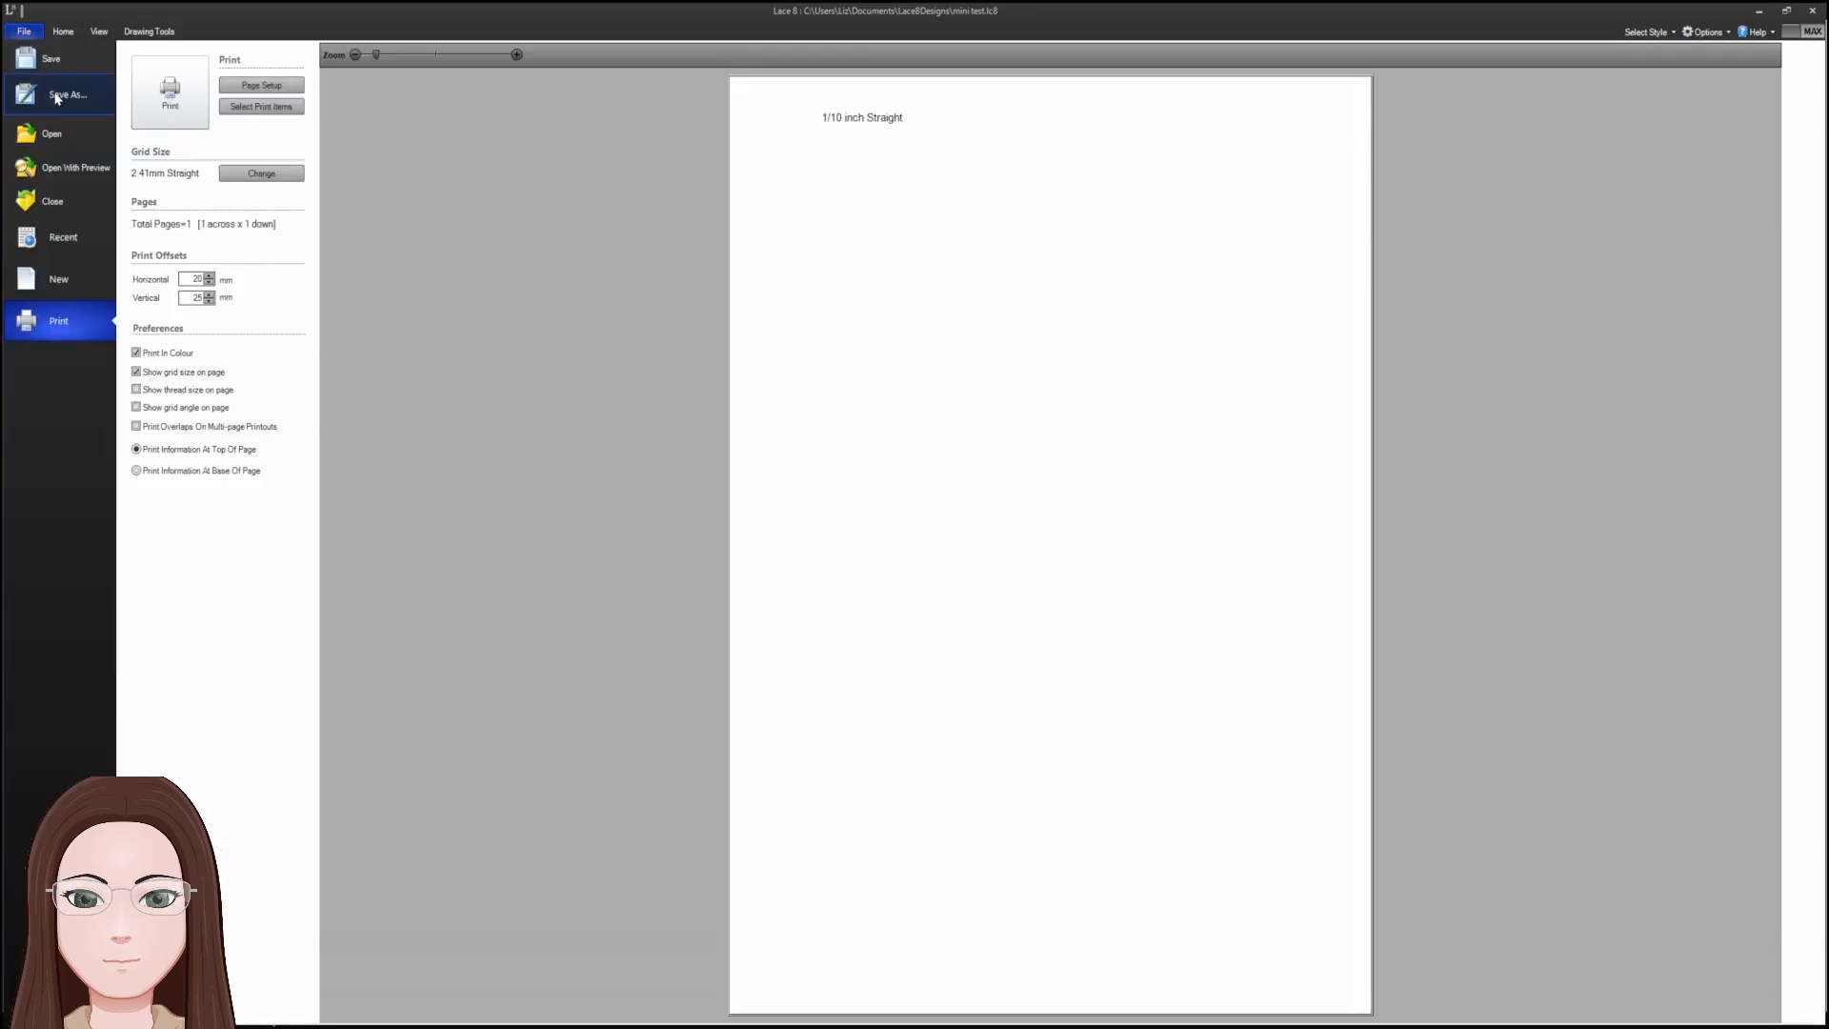
pyautogui.click(57, 137)
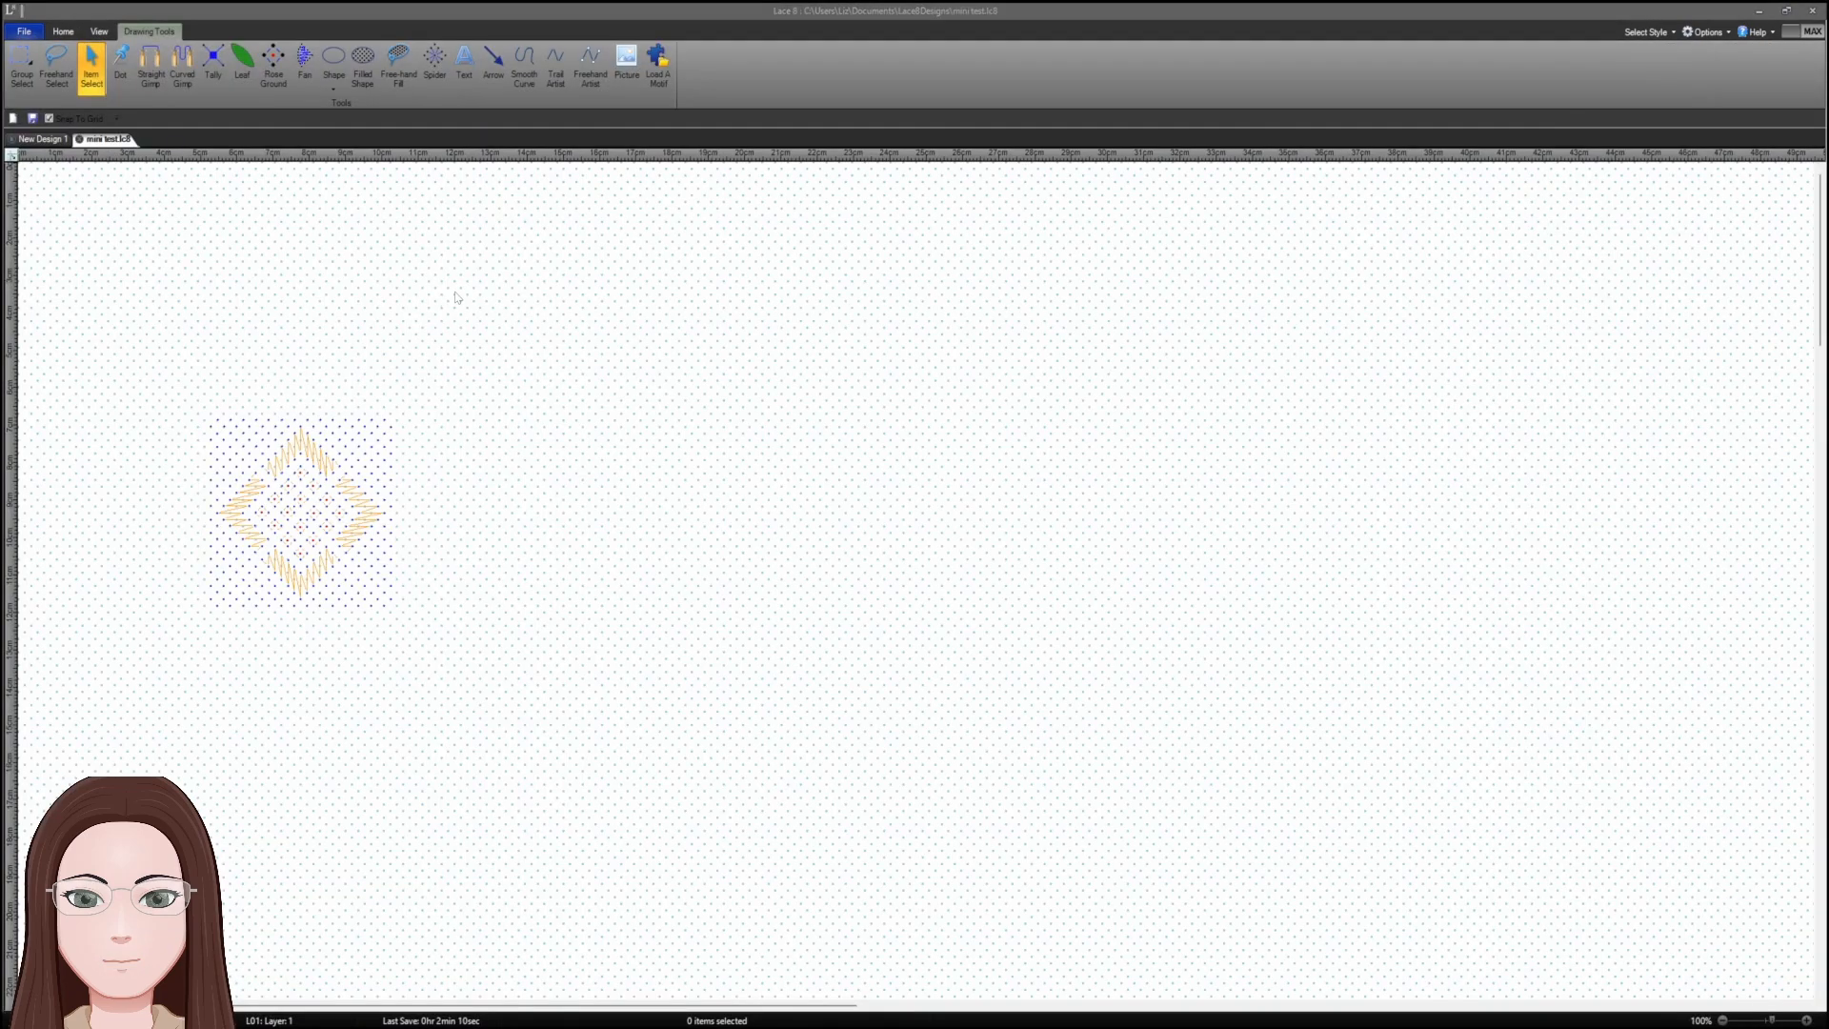
pyautogui.doubleClick(221, 540)
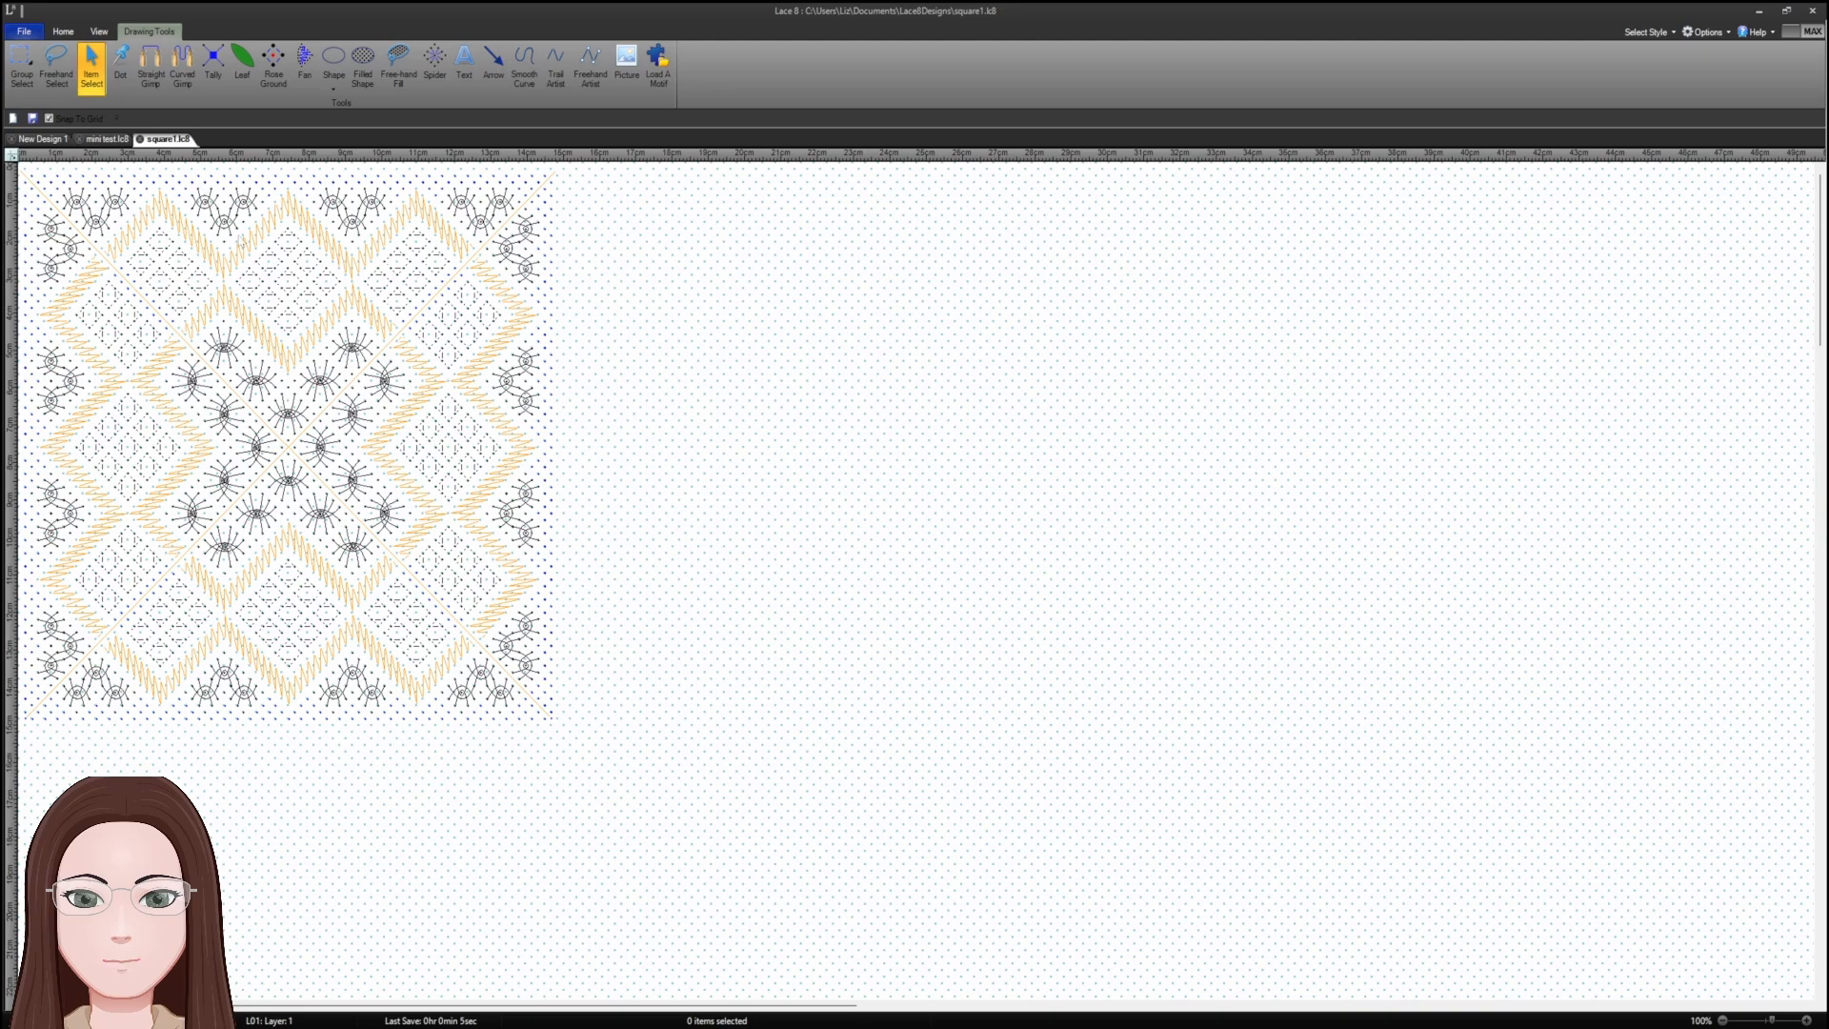
# - Group-select the large upper-right section of the square lace pattern, copy it and start a paste
pyautogui.click(21, 65)
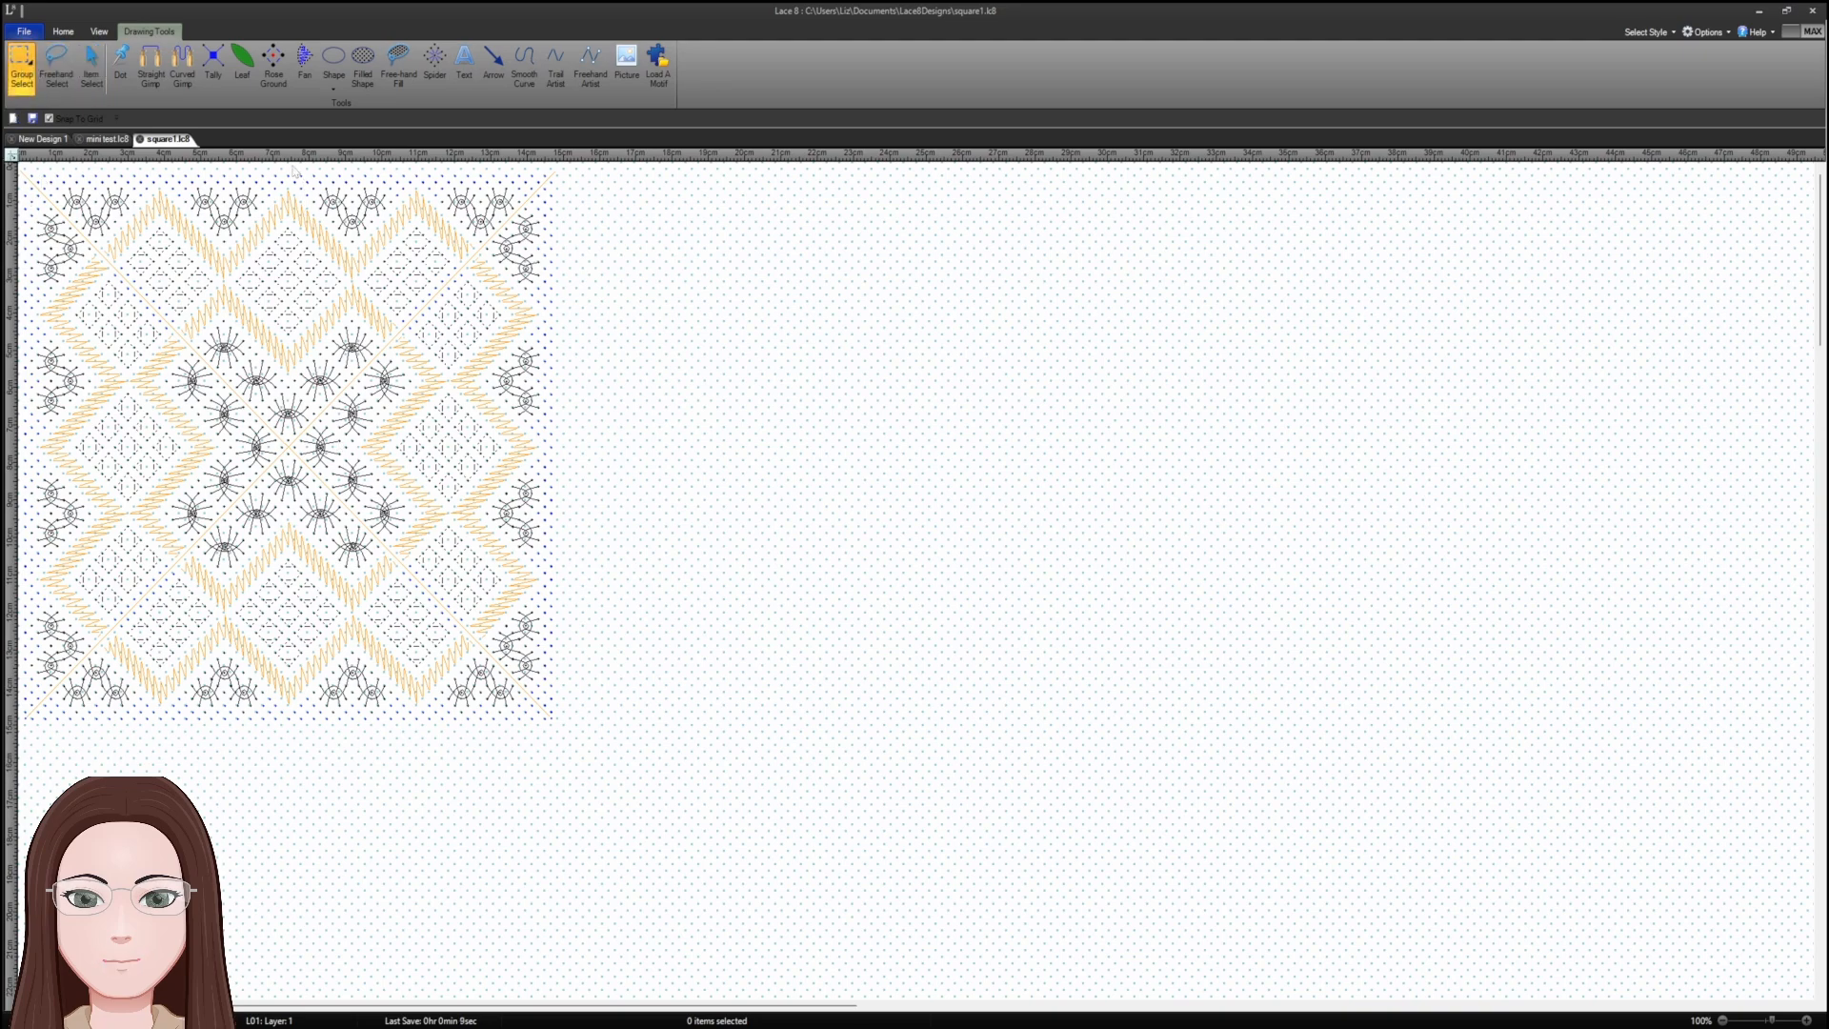
pyautogui.moveTo(310, 186); pyautogui.dragTo(390, 243)
pyautogui.click(62, 71)
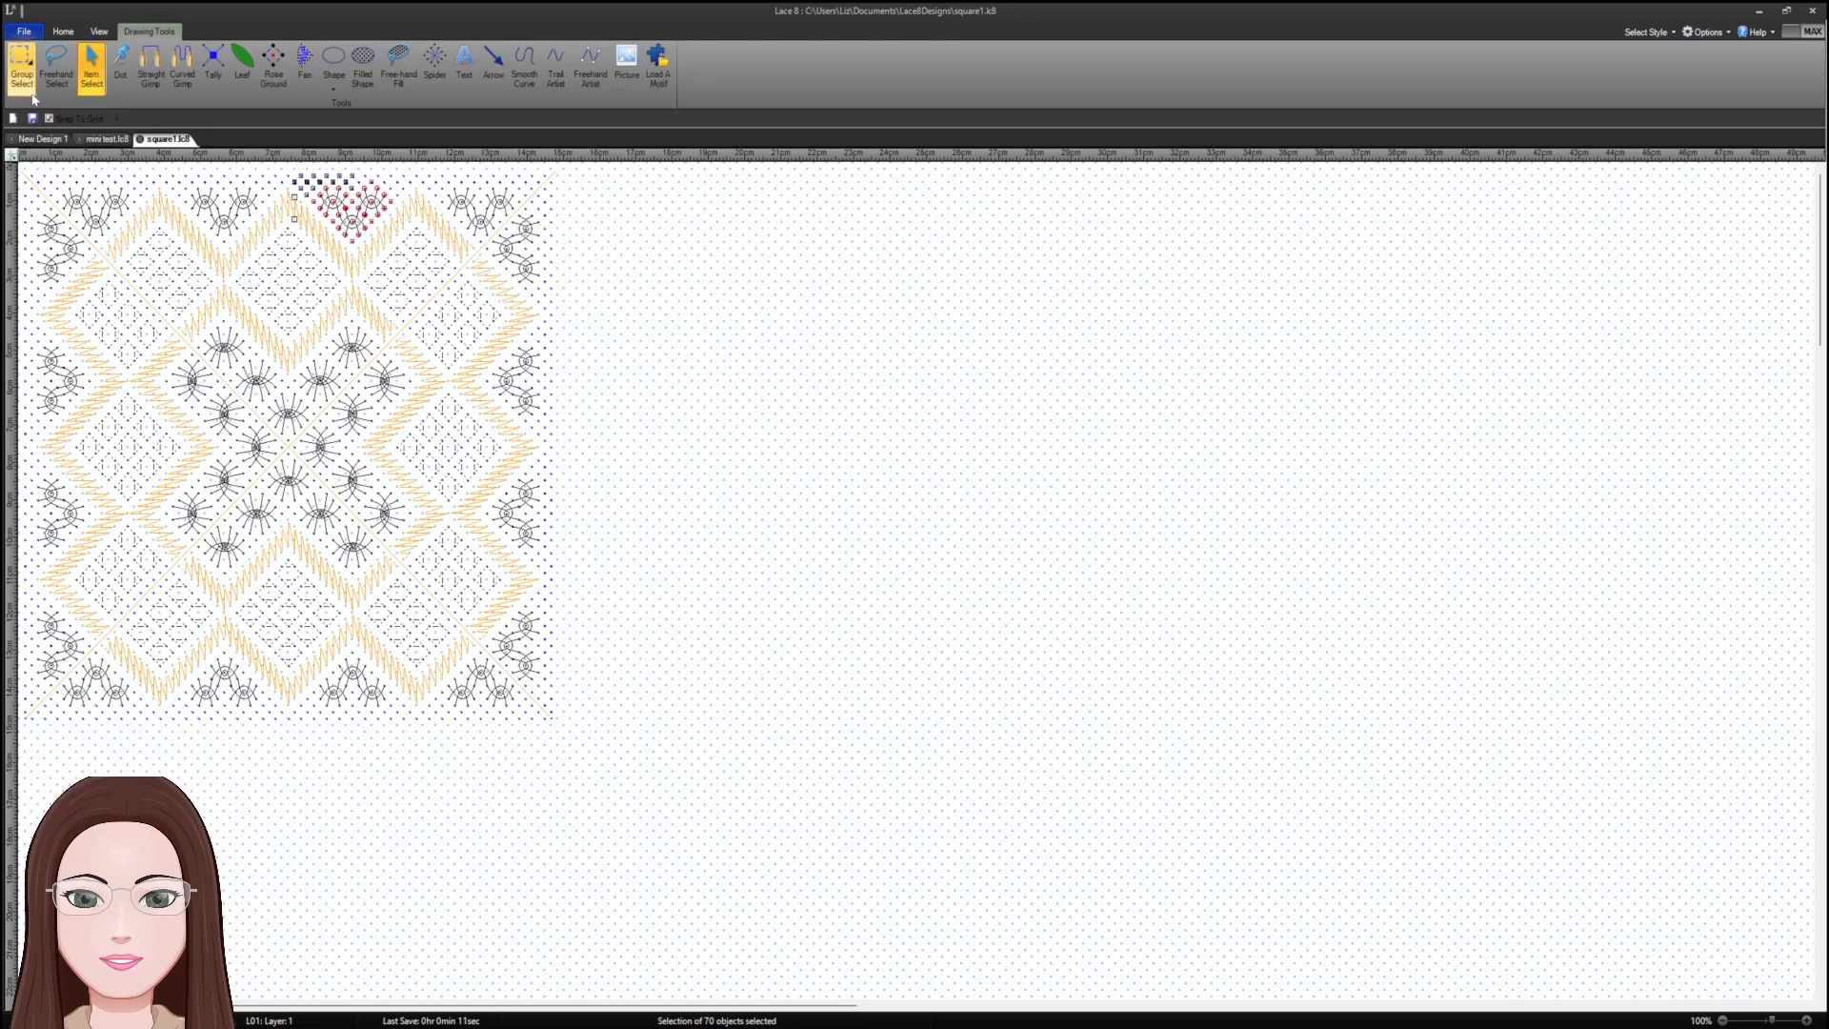
pyautogui.moveTo(367, 164)
pyautogui.mouseDown()
pyautogui.moveTo(305, 176)
pyautogui.moveTo(286, 372)
pyautogui.moveTo(299, 567)
pyautogui.moveTo(613, 529)
pyautogui.moveTo(567, 160)
pyautogui.mouseUp()
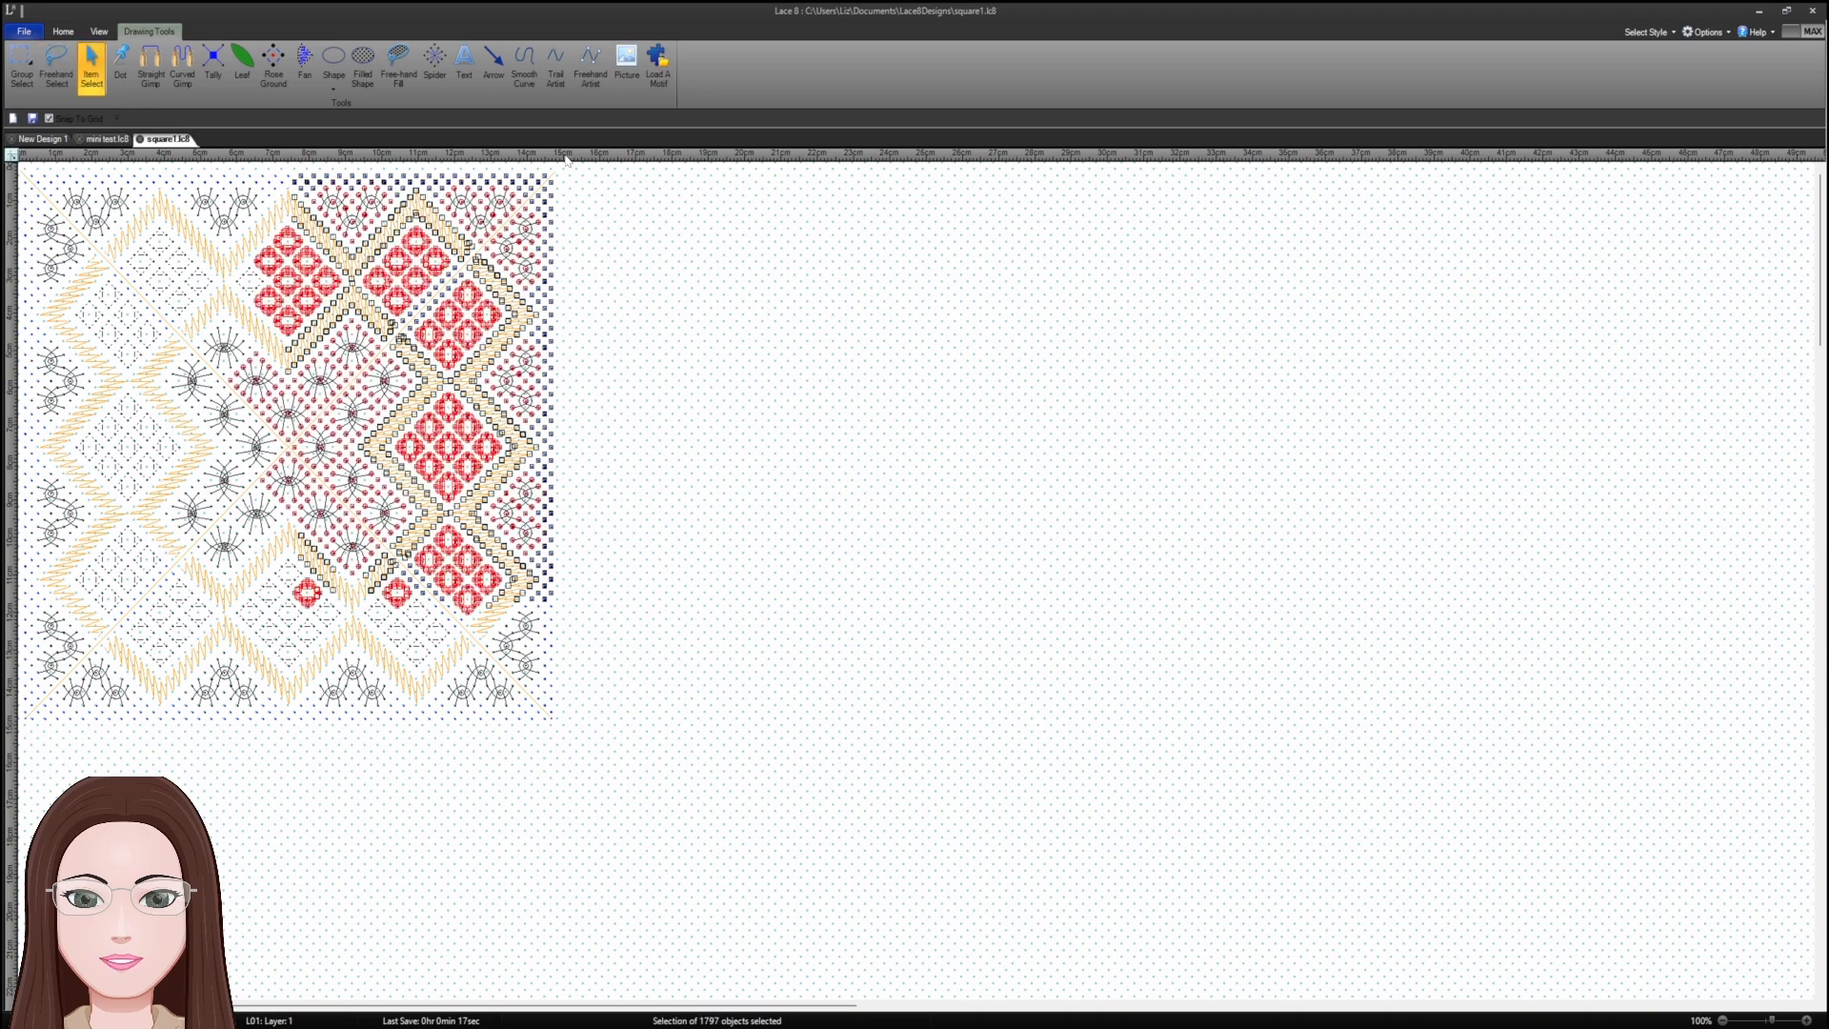
pyautogui.hotkey('ctrl', 'v')
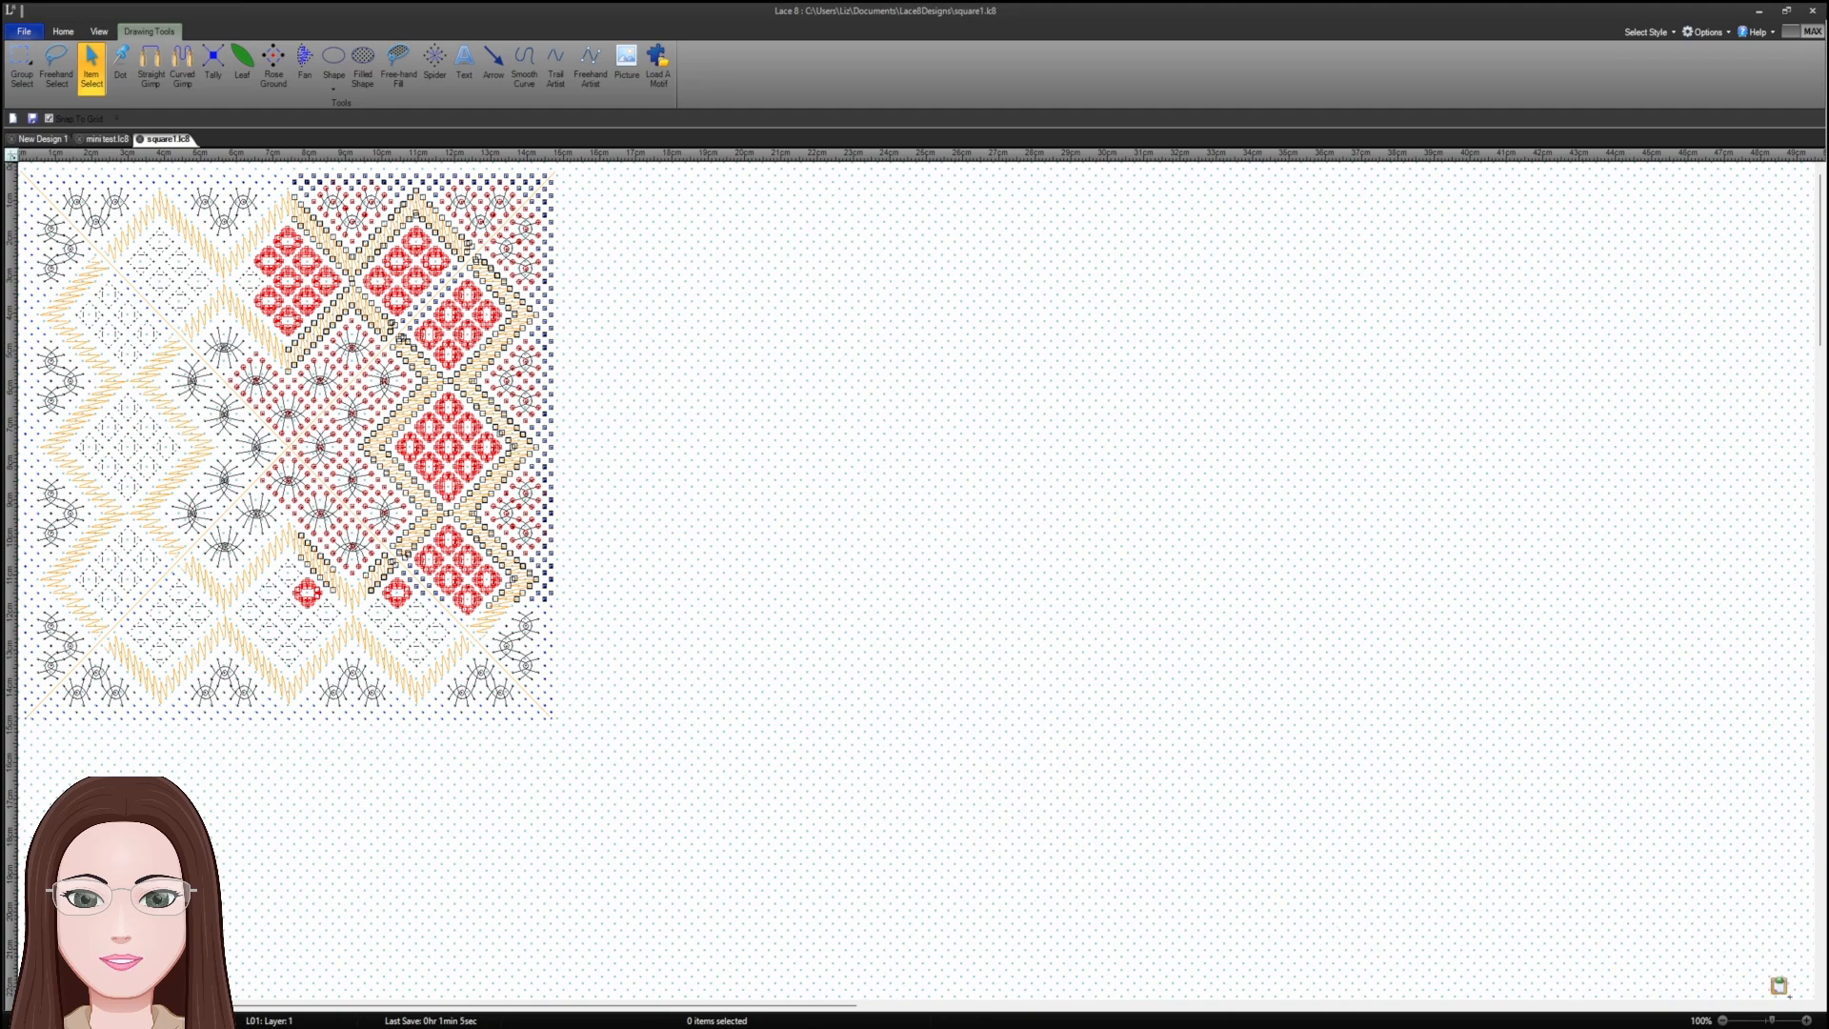
# - At 260% zoom, paste the copied lace section into the empty area below the square pattern
pyautogui.click(1807, 1020)
pyautogui.click(1807, 1020)
pyautogui.click(1808, 1021)
pyautogui.click(1808, 1021)
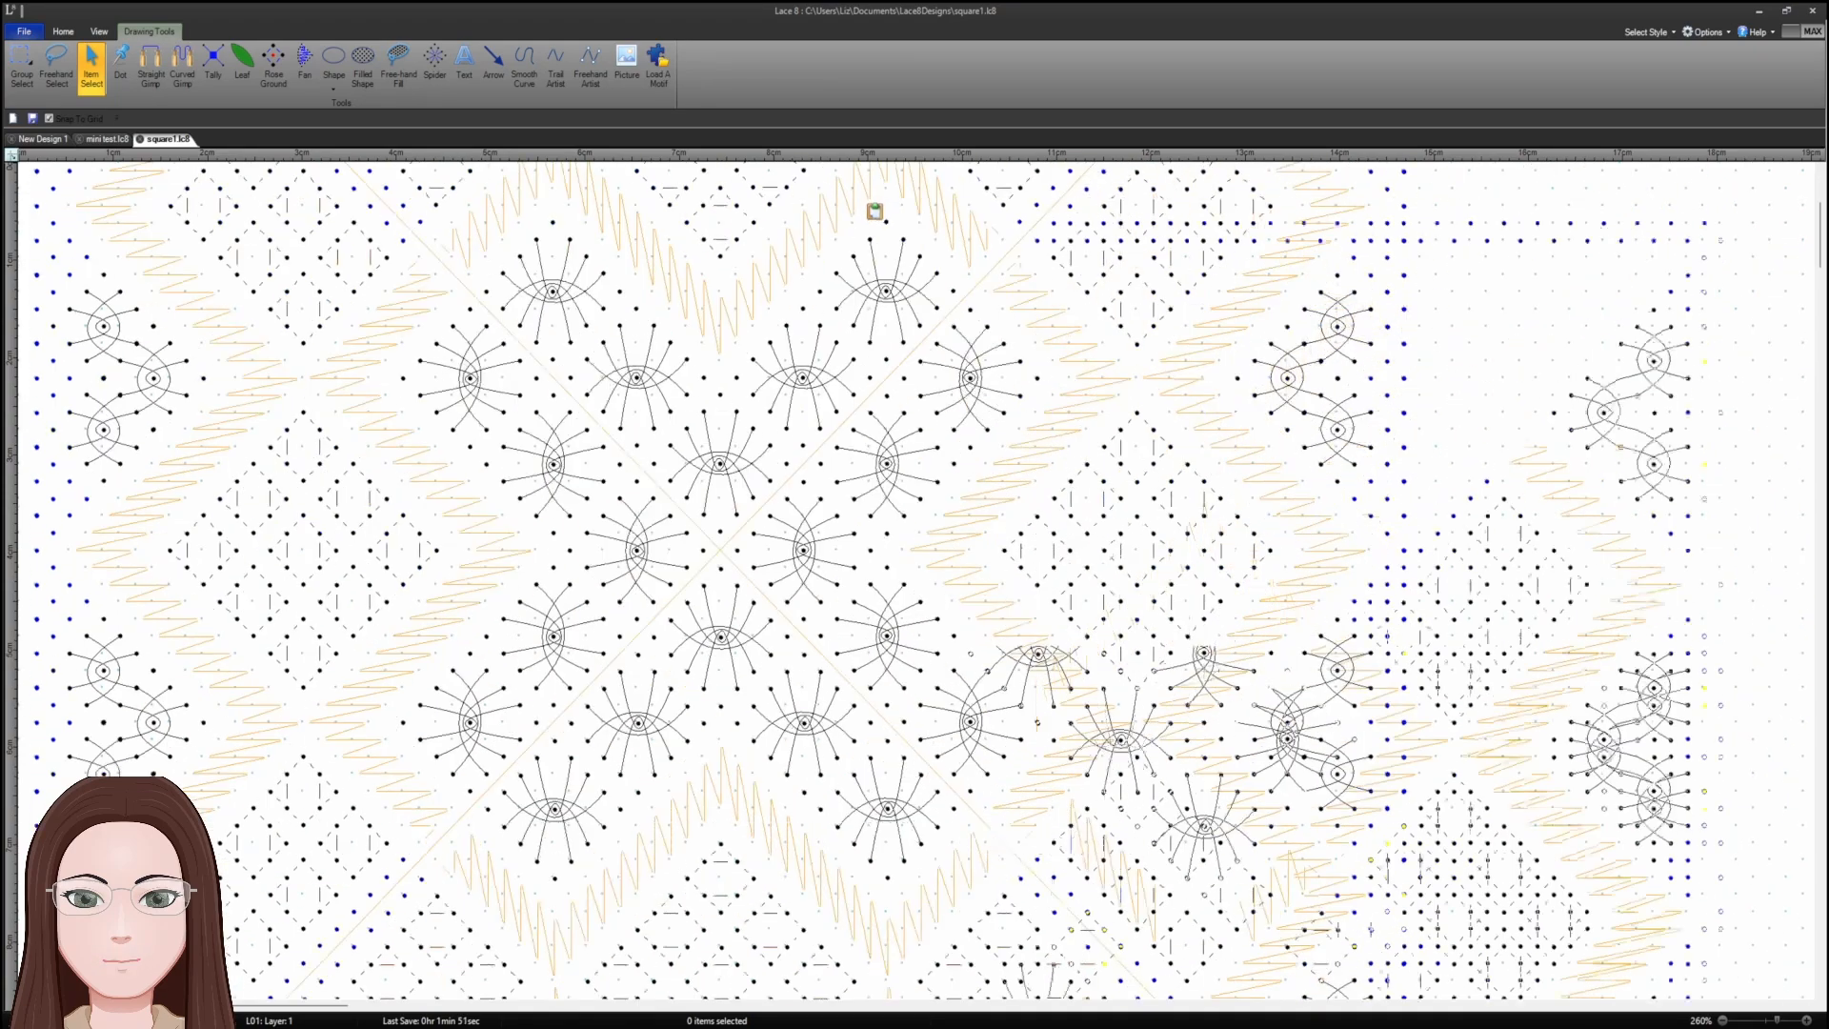
pyautogui.scroll(-10, 875, 211)
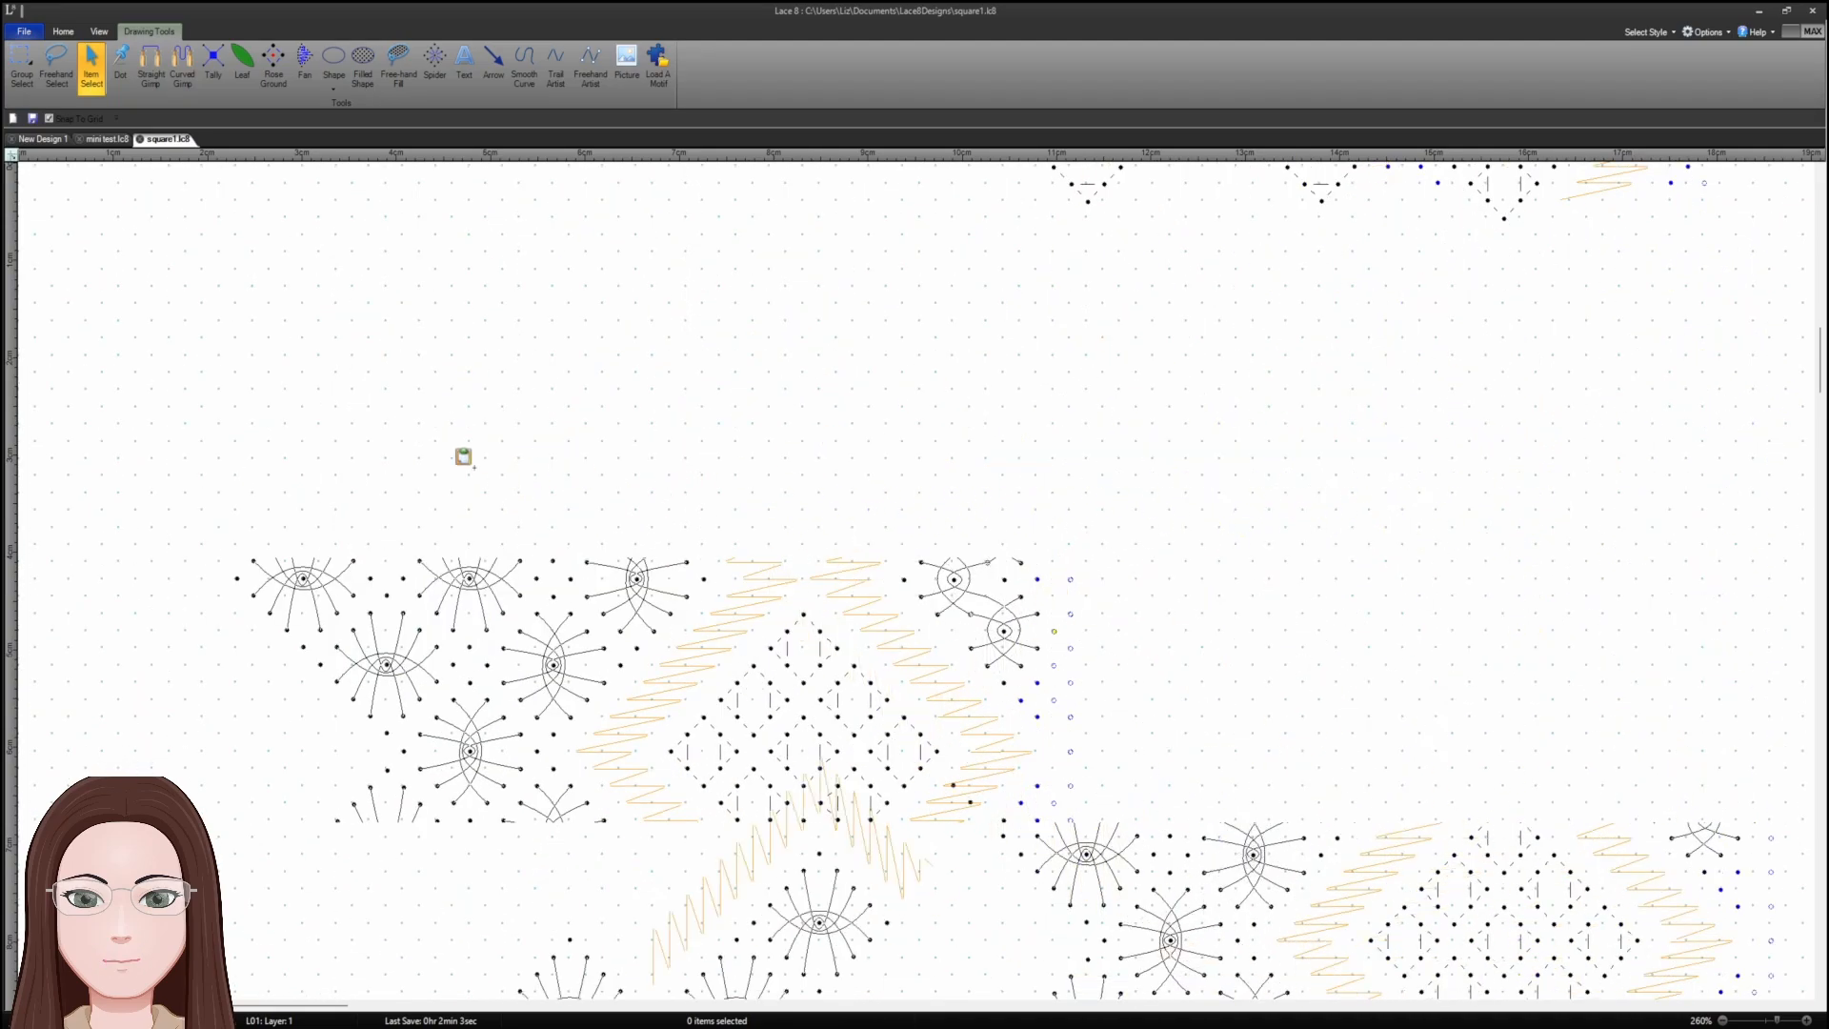
pyautogui.press('Escape')
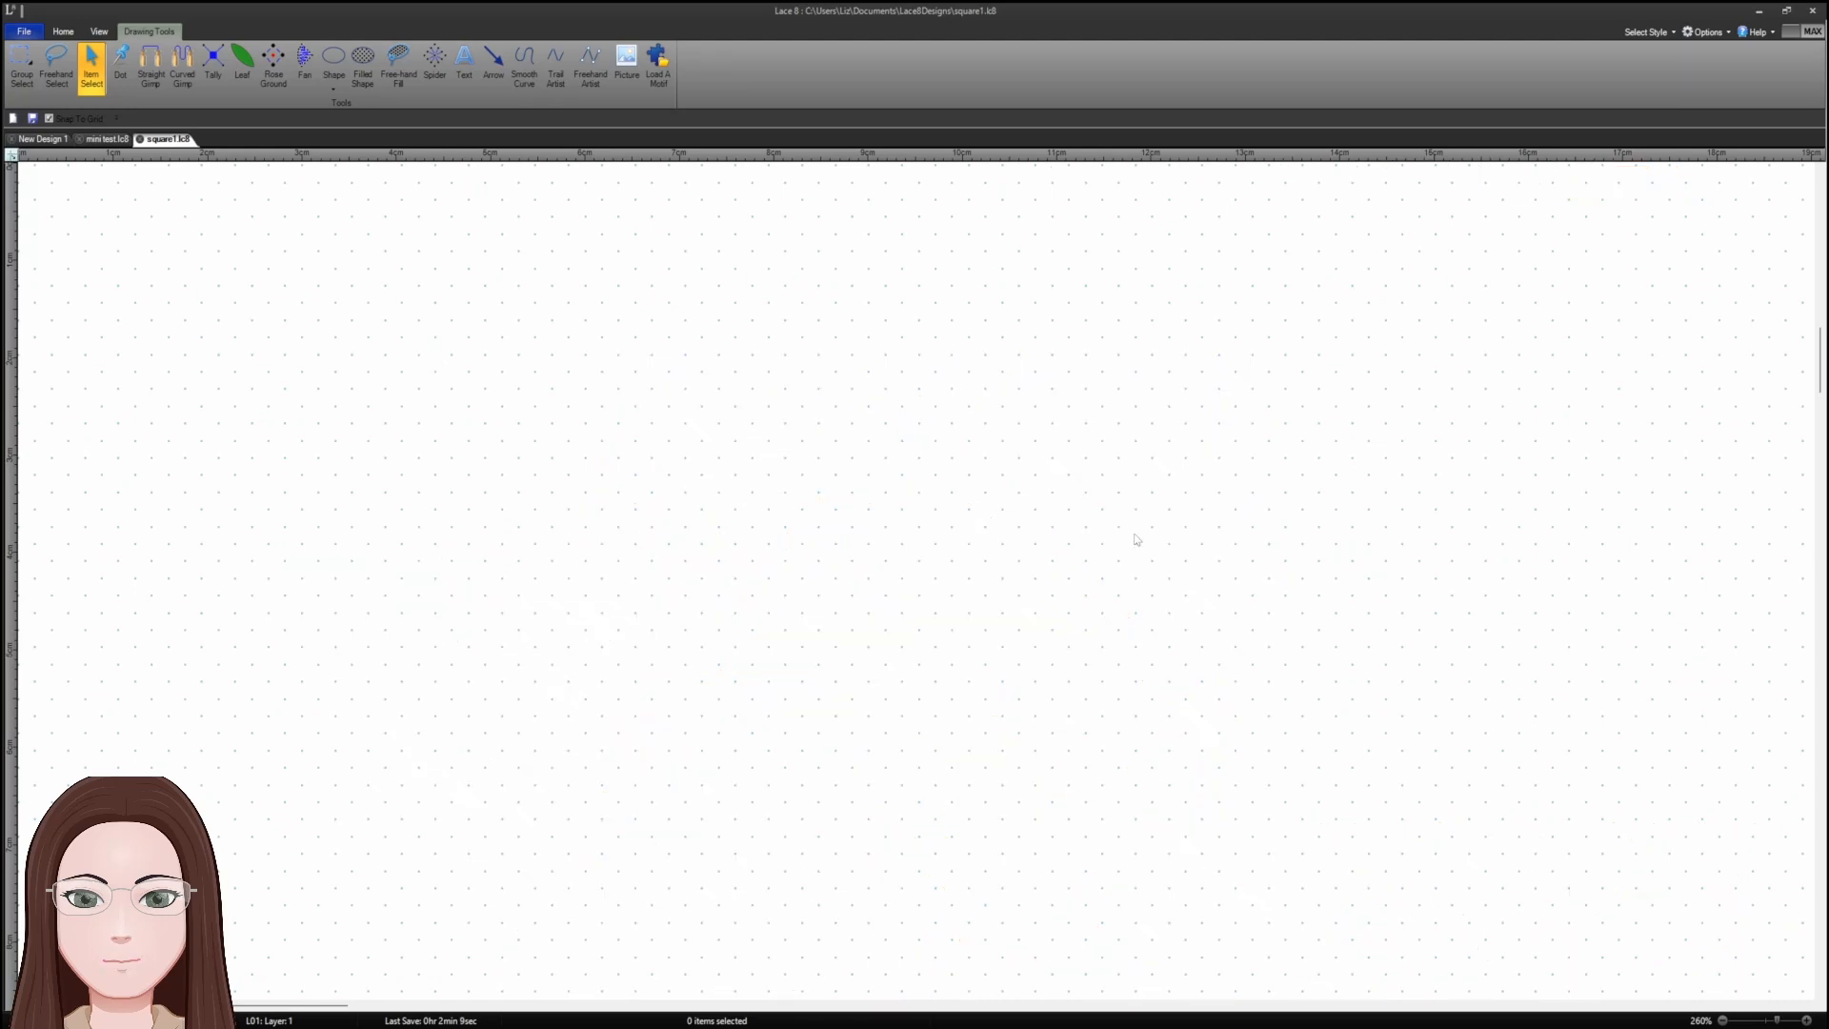
pyautogui.hotkey('ctrl', 'v')
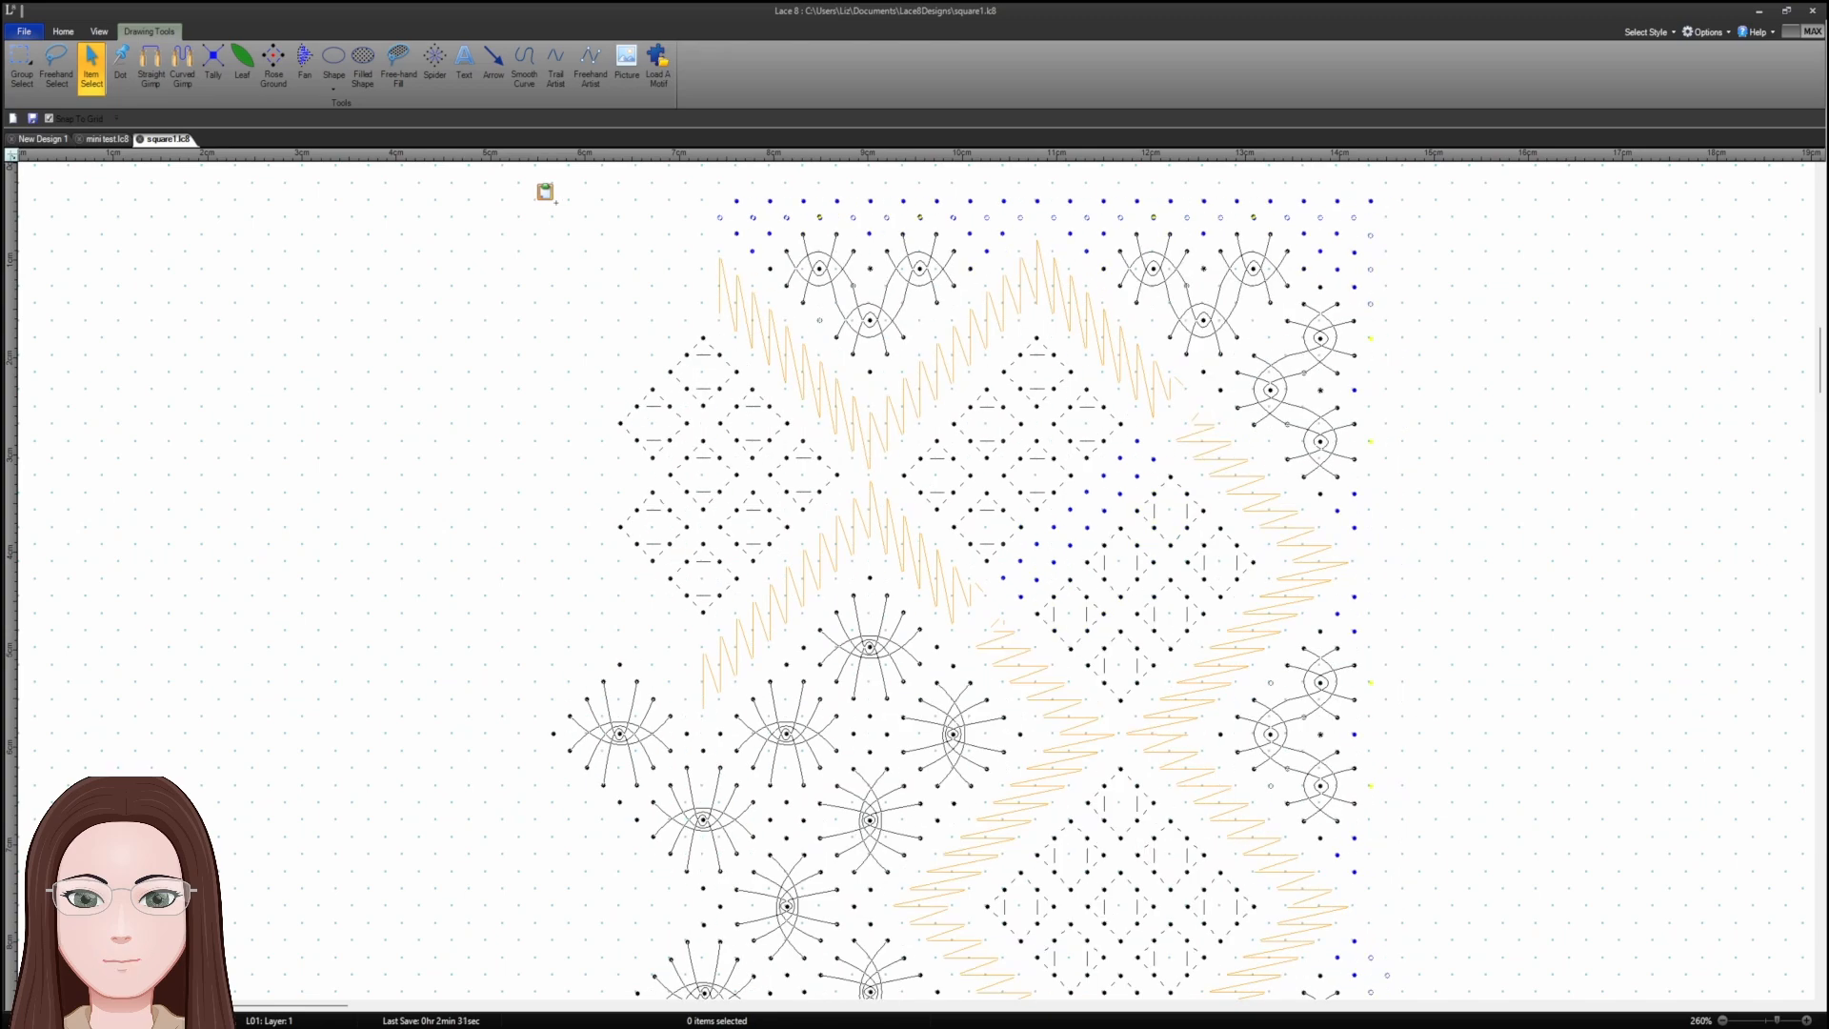
pyautogui.click(556, 202)
# - Examine how the pasted lace section redraws while scrolling at 260% and 200% and zooming out to 96%
pyautogui.scroll(-3, 1270, 530)
pyautogui.scroll(3, 1270, 530)
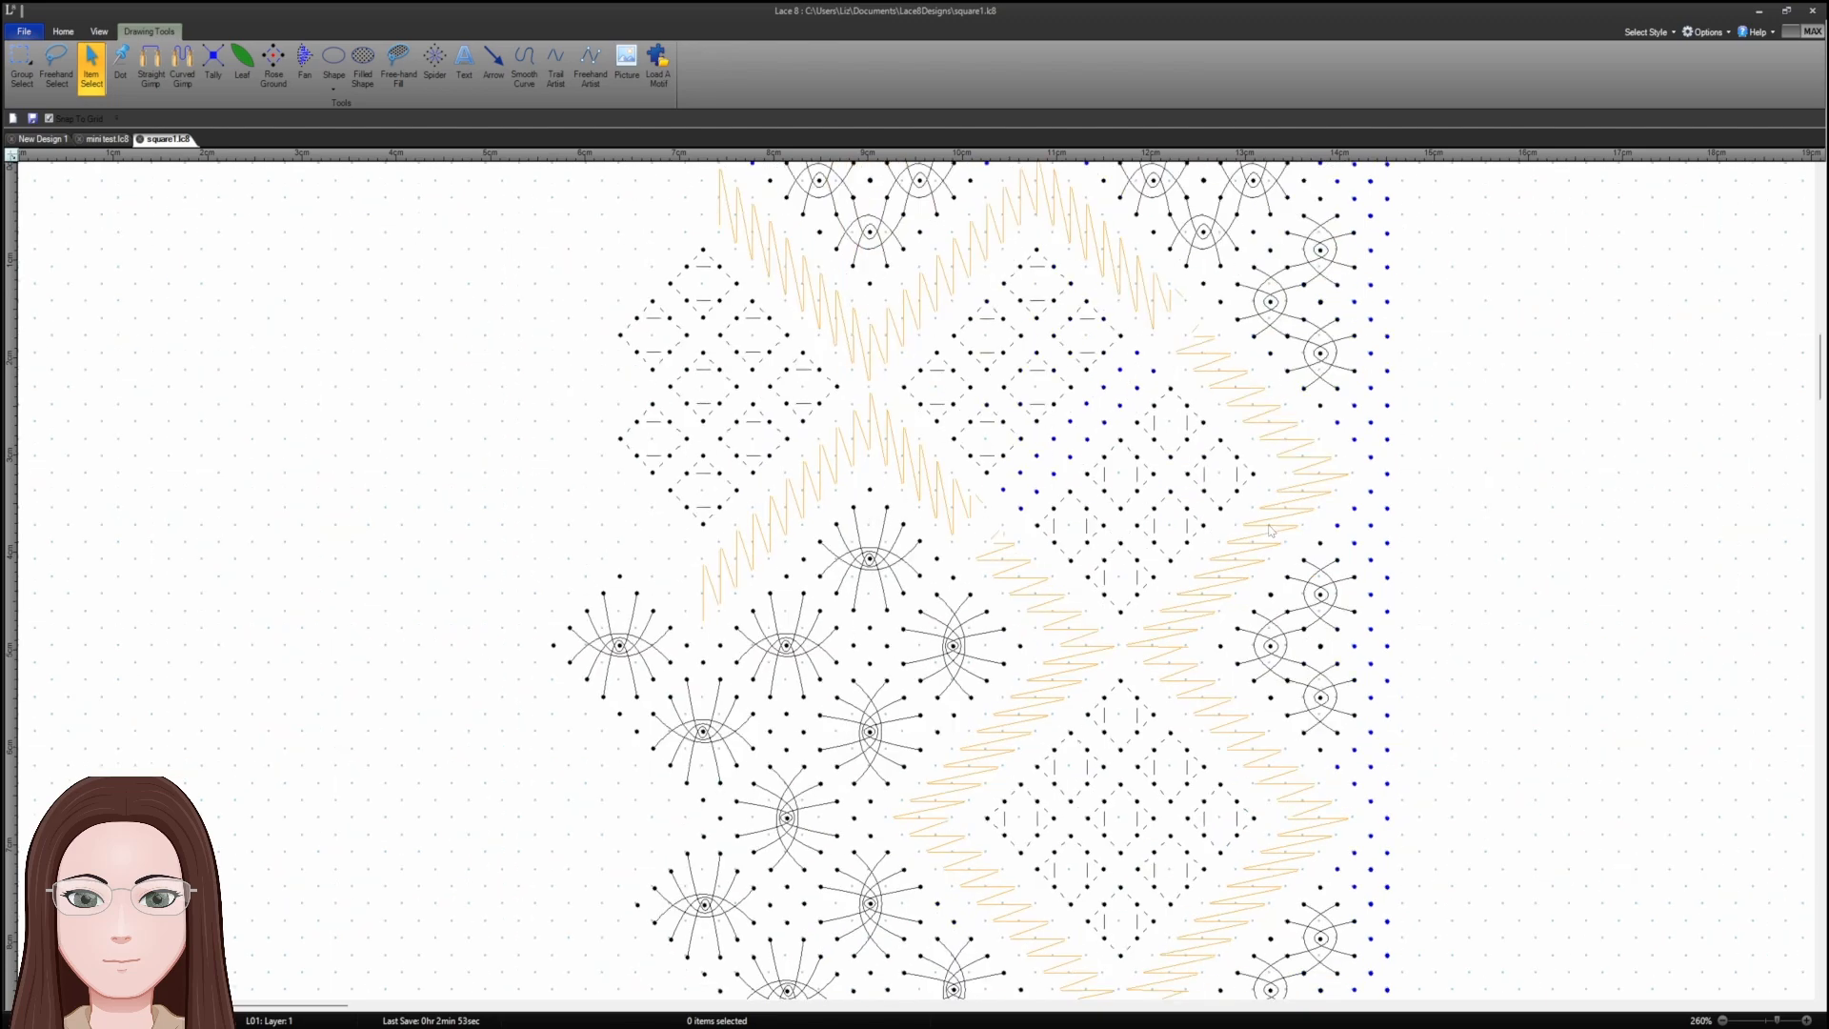
pyautogui.scroll(1, 1270, 532)
pyautogui.scroll(-5, 1270, 532)
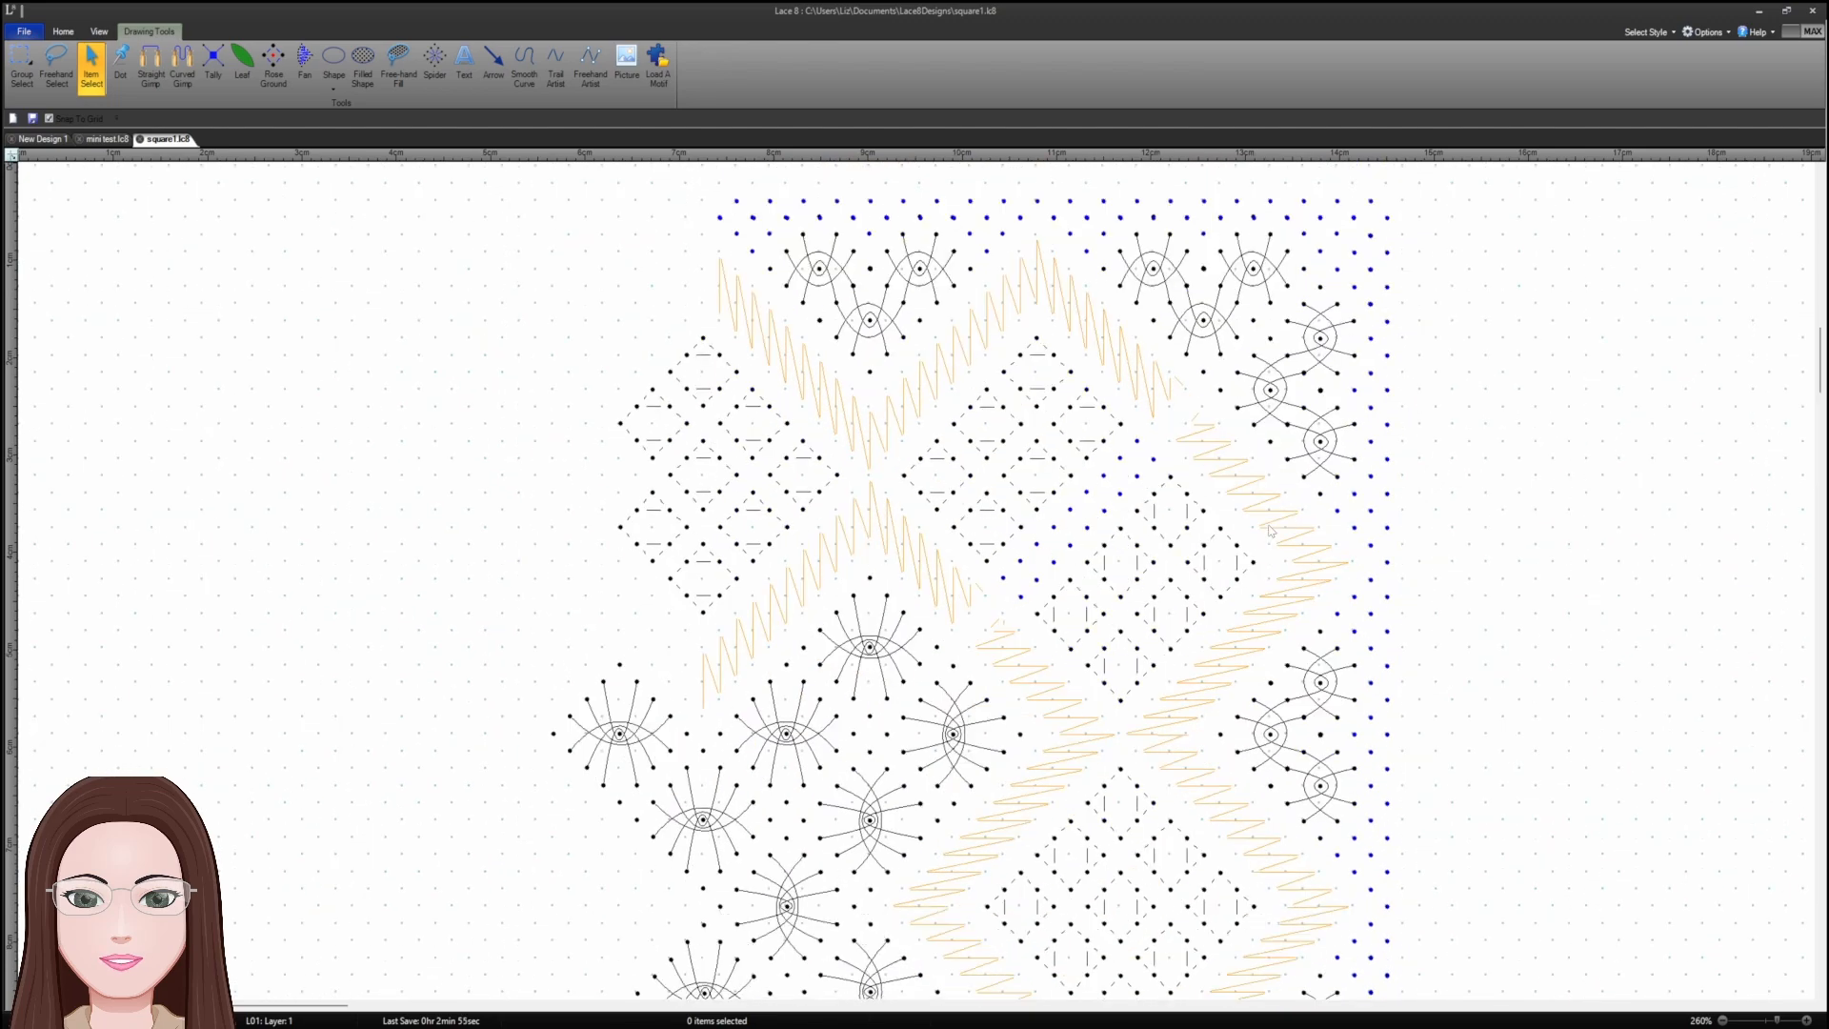
pyautogui.scroll(4, 1270, 531)
pyautogui.scroll(-2, 1270, 531)
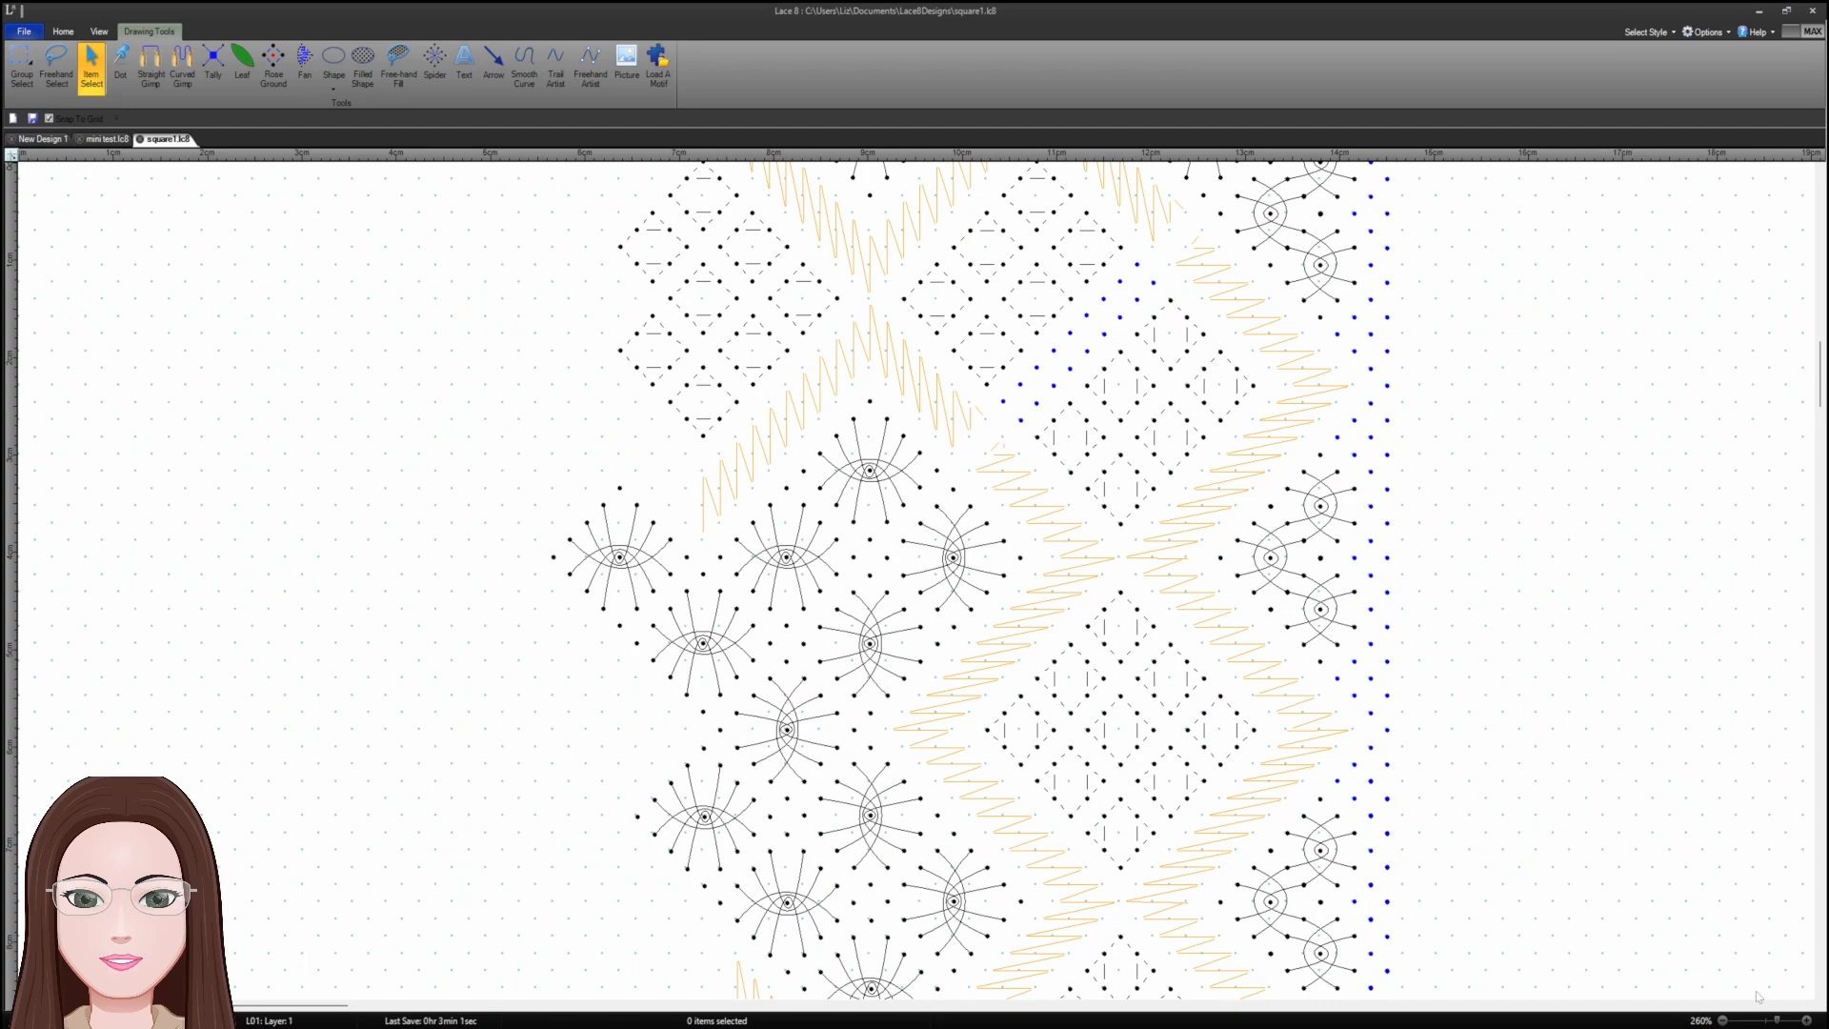
pyautogui.moveTo(1778, 1020); pyautogui.dragTo(1772, 1022)
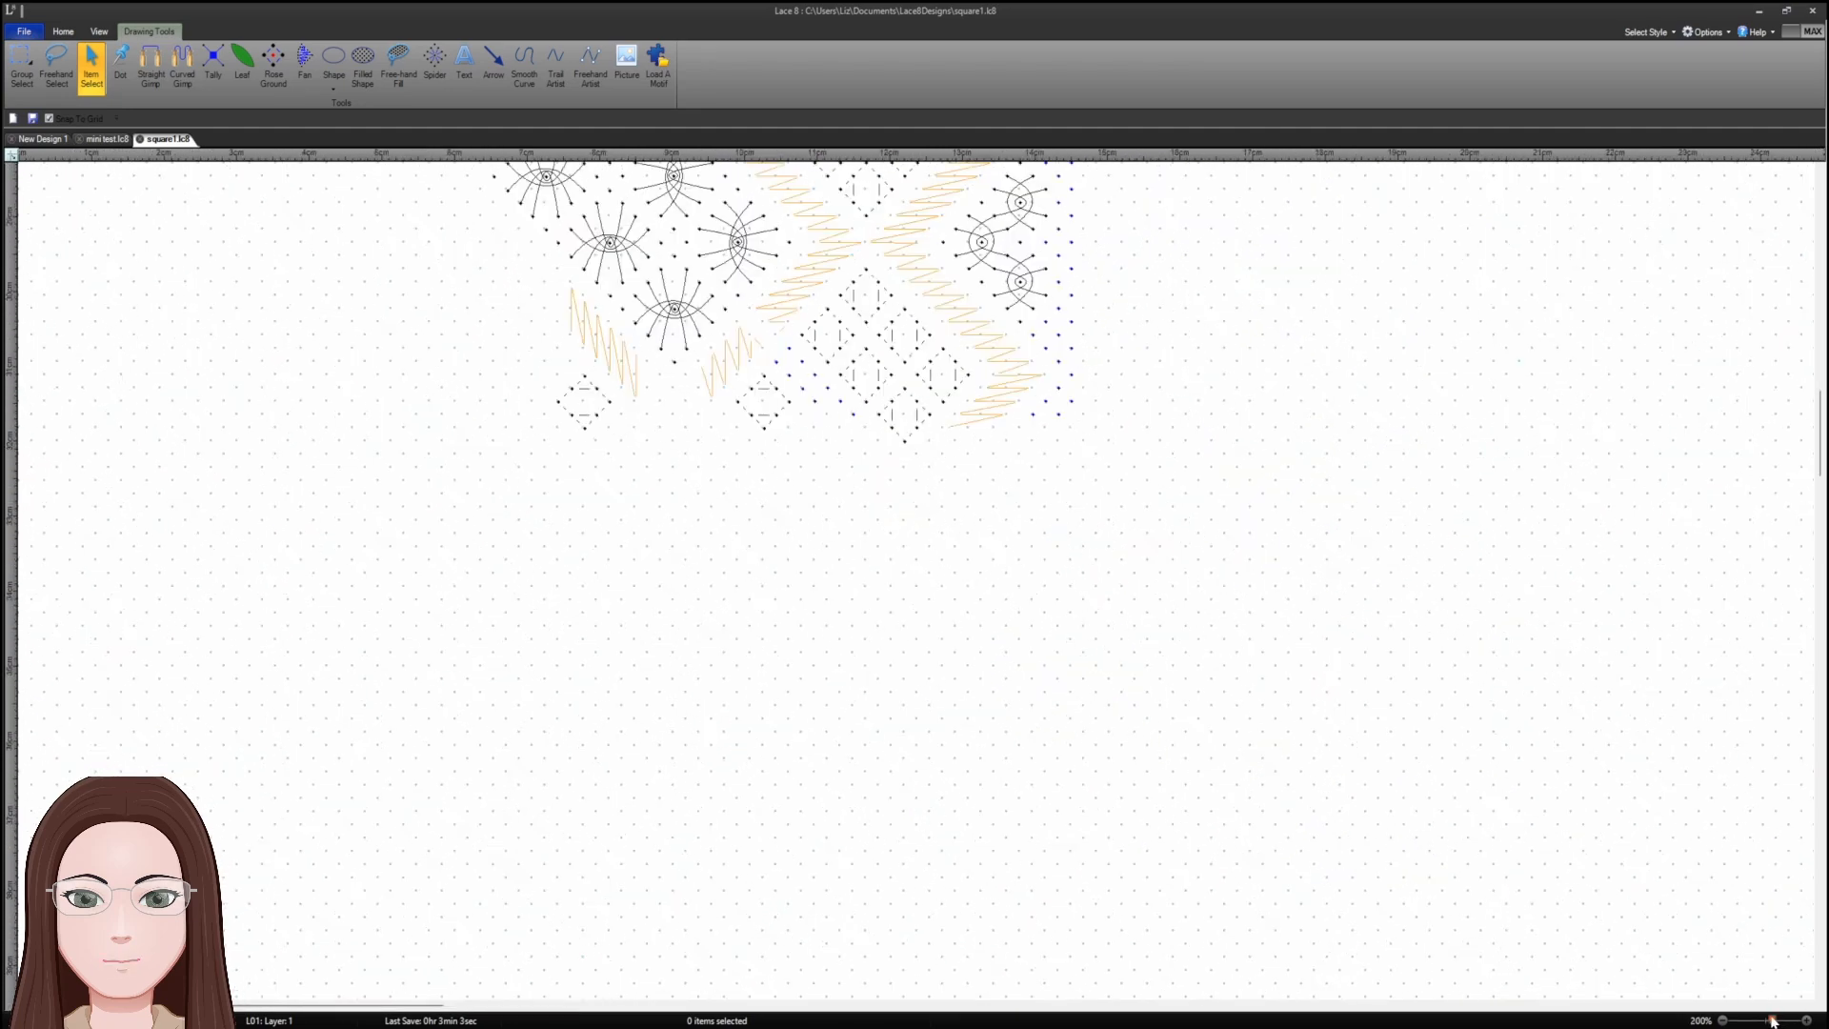
pyautogui.scroll(-3, 1550, 785)
pyautogui.scroll(5, 1550, 785)
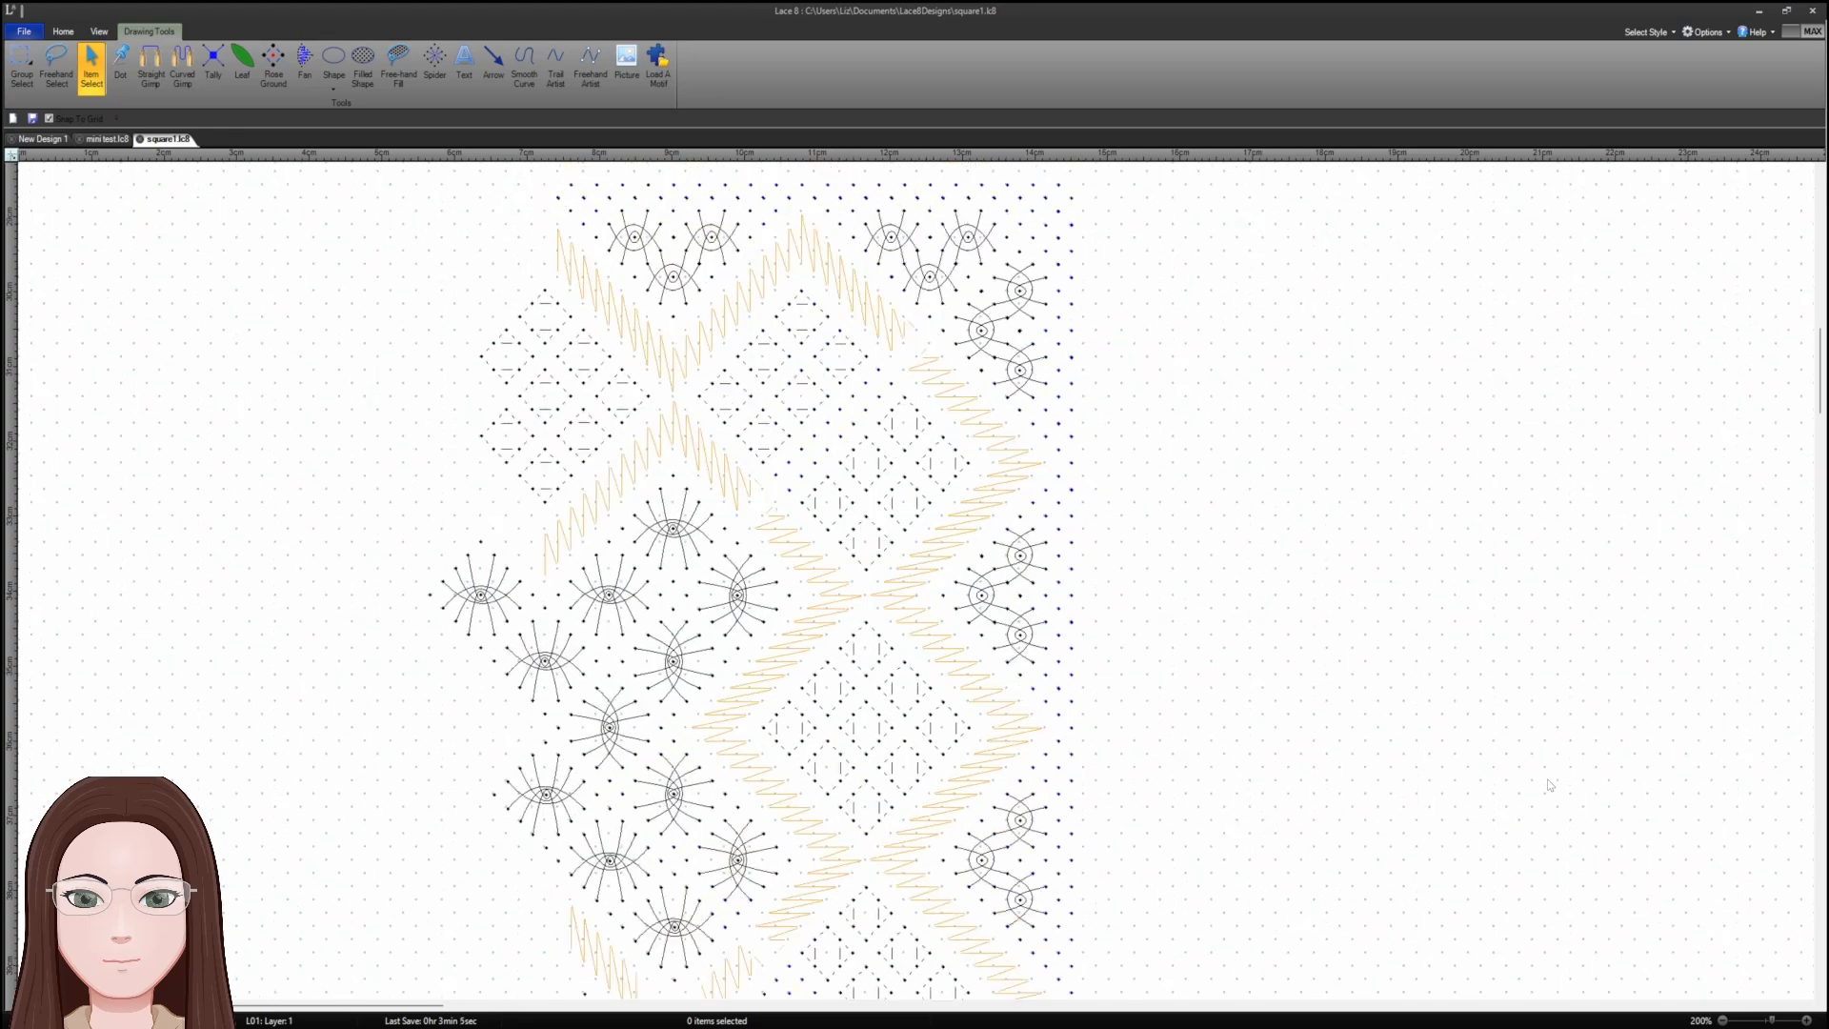
pyautogui.click(1759, 1021)
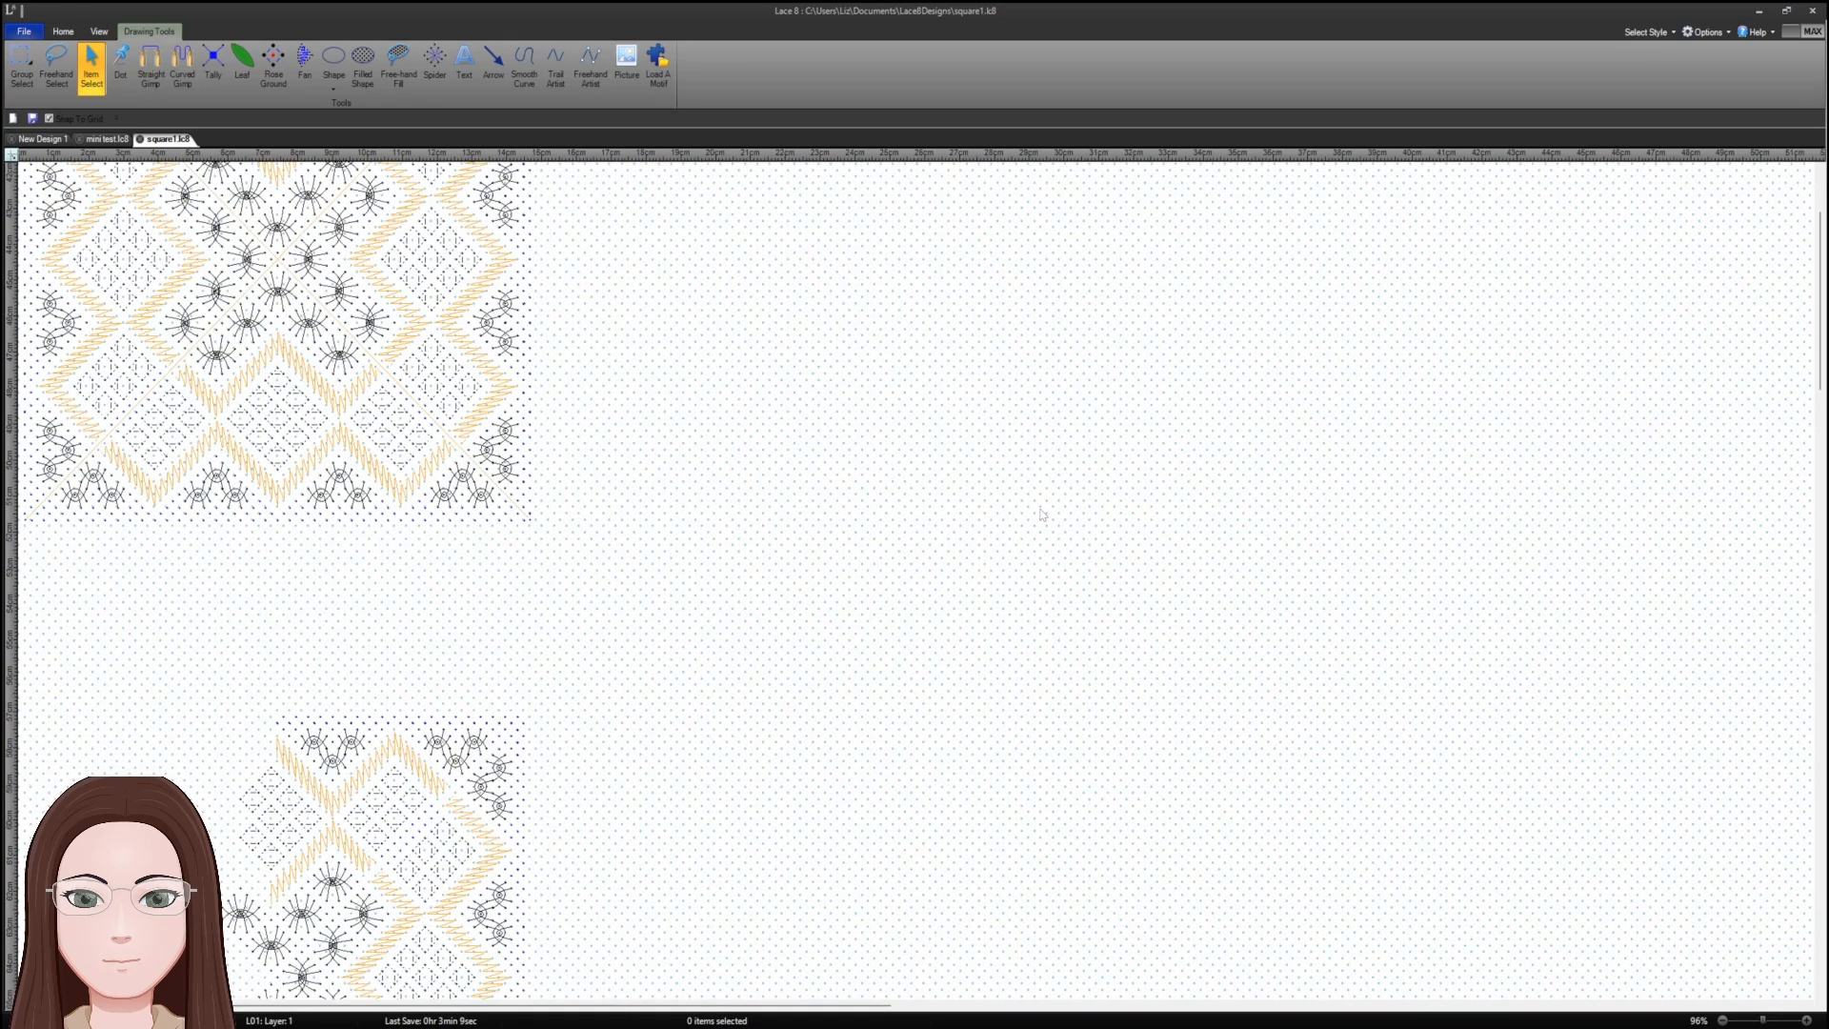
# - Group-select the whole pasted lace section below the square pattern and delete it
pyautogui.scroll(-1, 1042, 514)
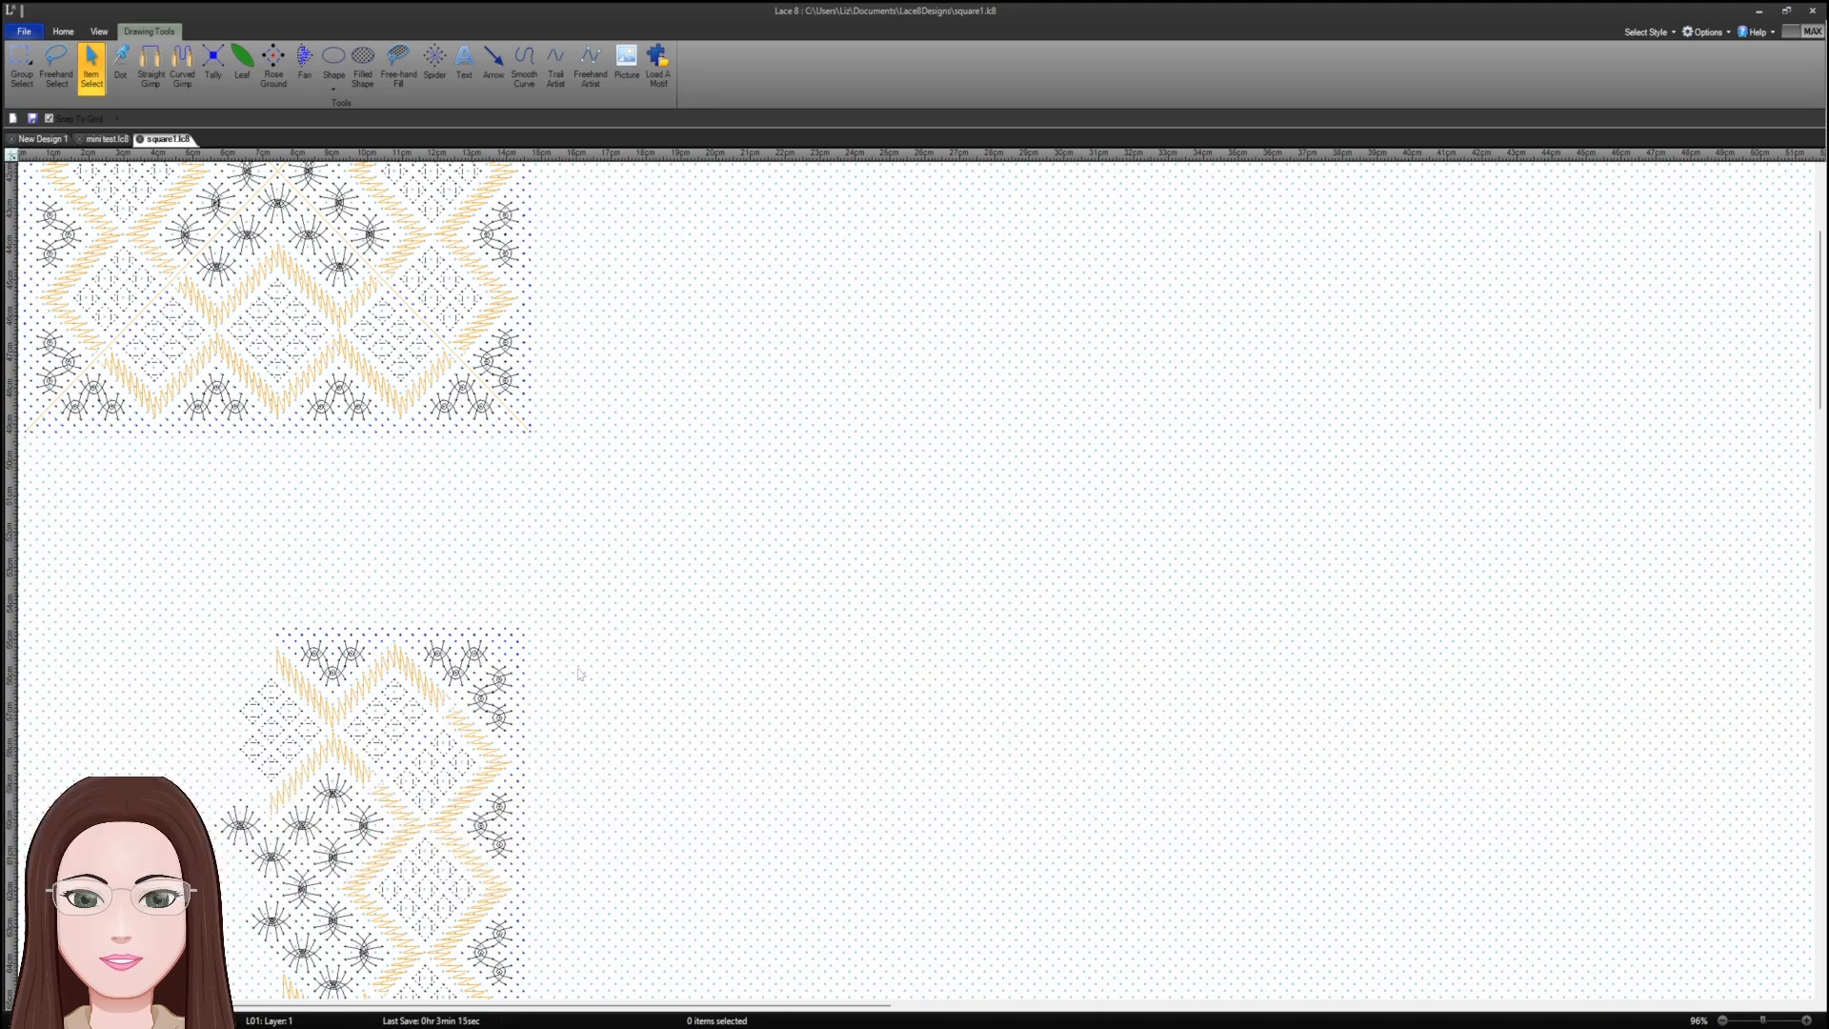
pyautogui.scroll(-2, 579, 674)
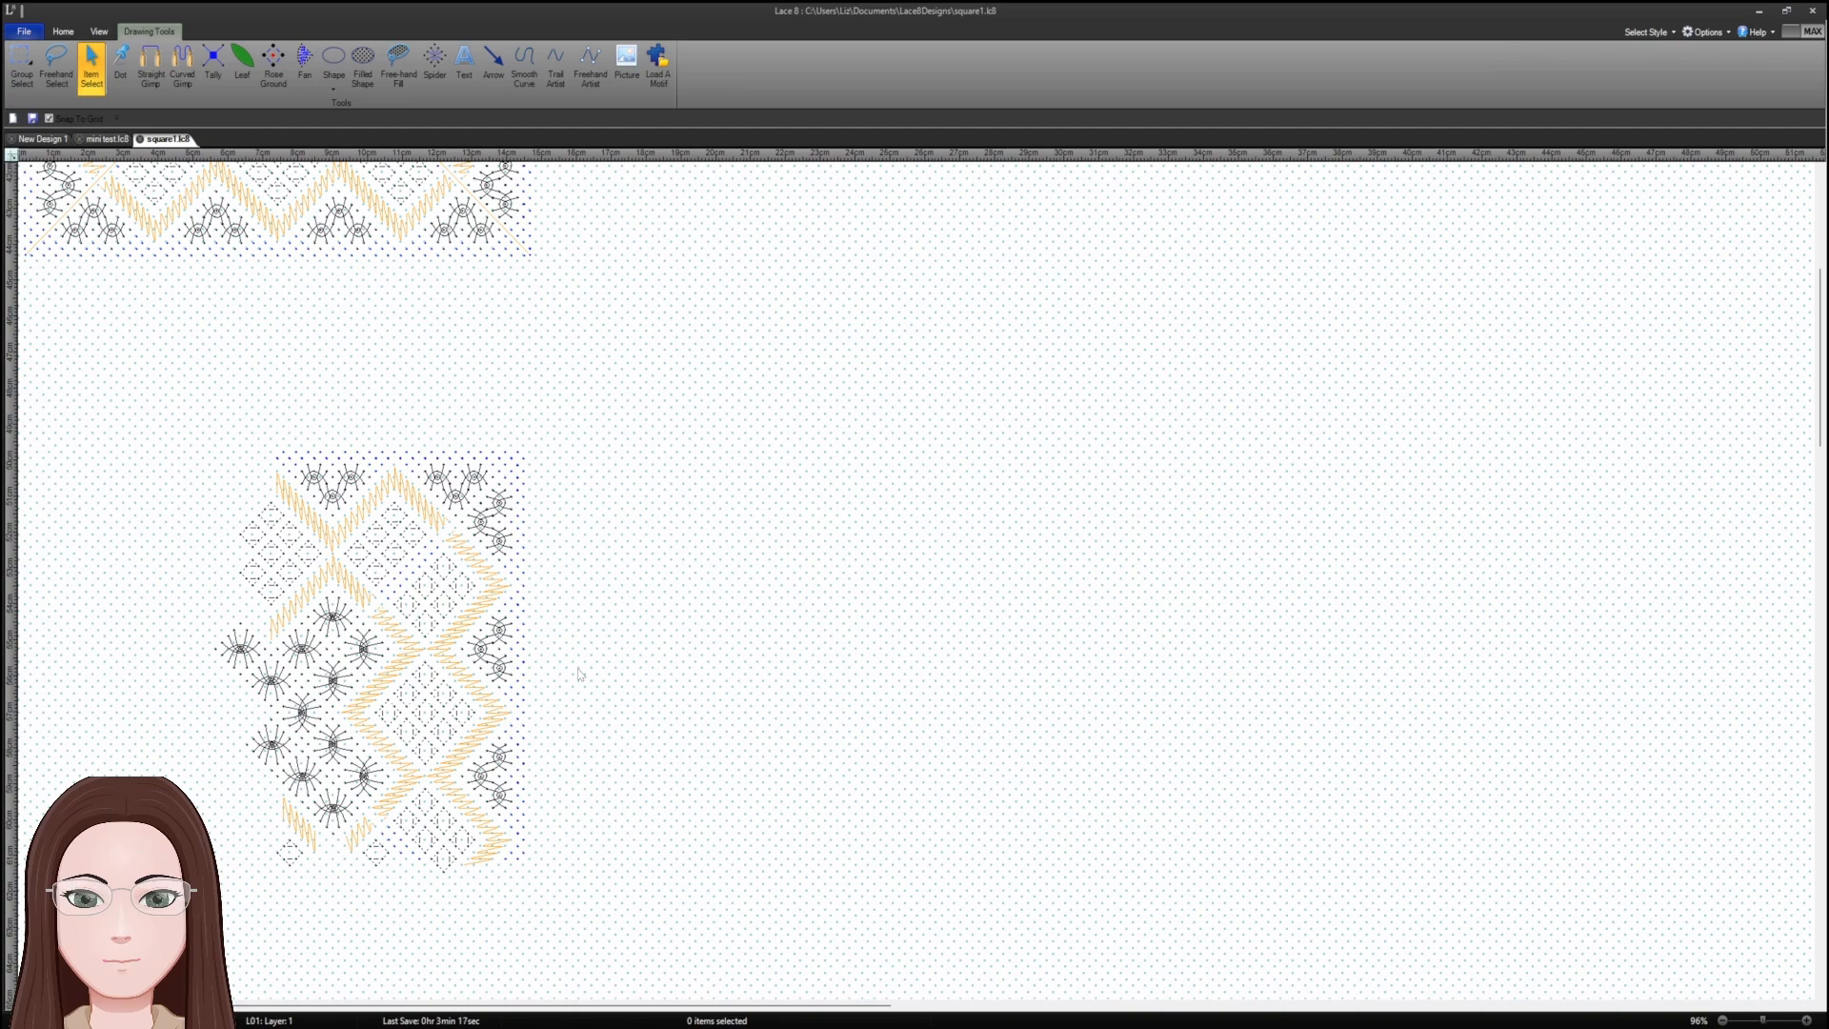
pyautogui.click(21, 67)
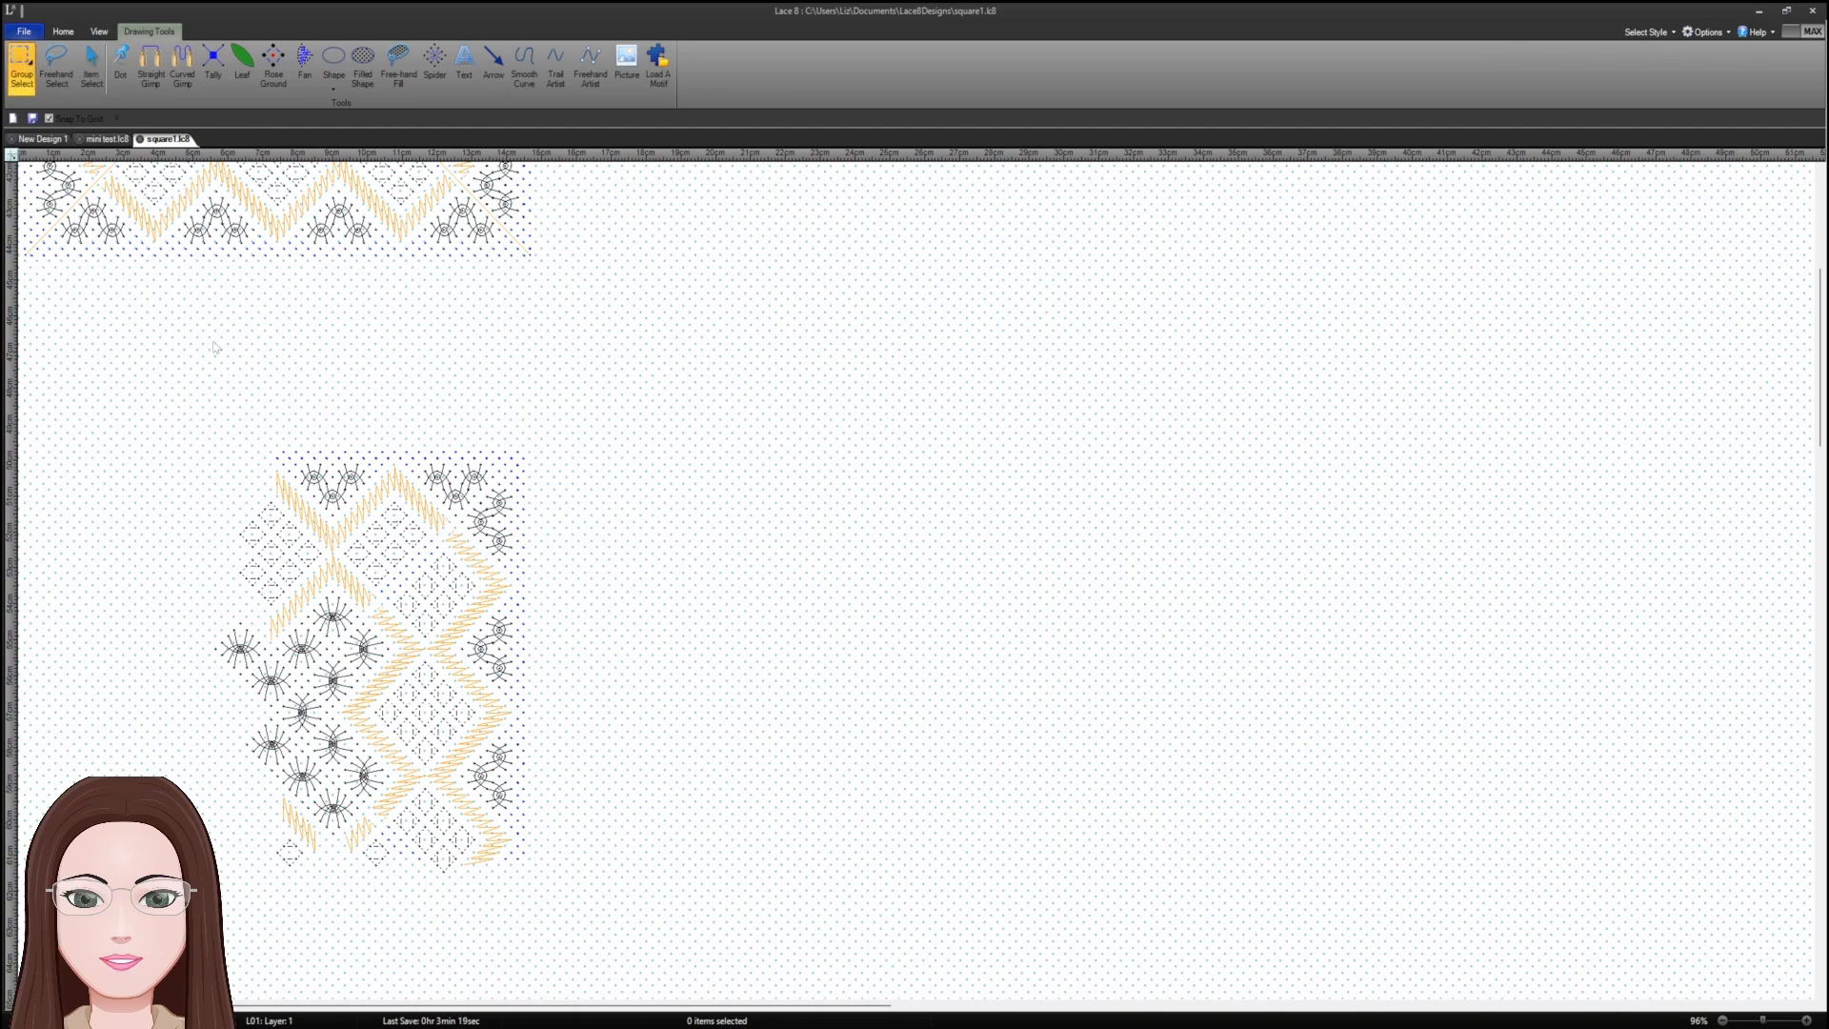
pyautogui.moveTo(163, 400); pyautogui.dragTo(563, 923)
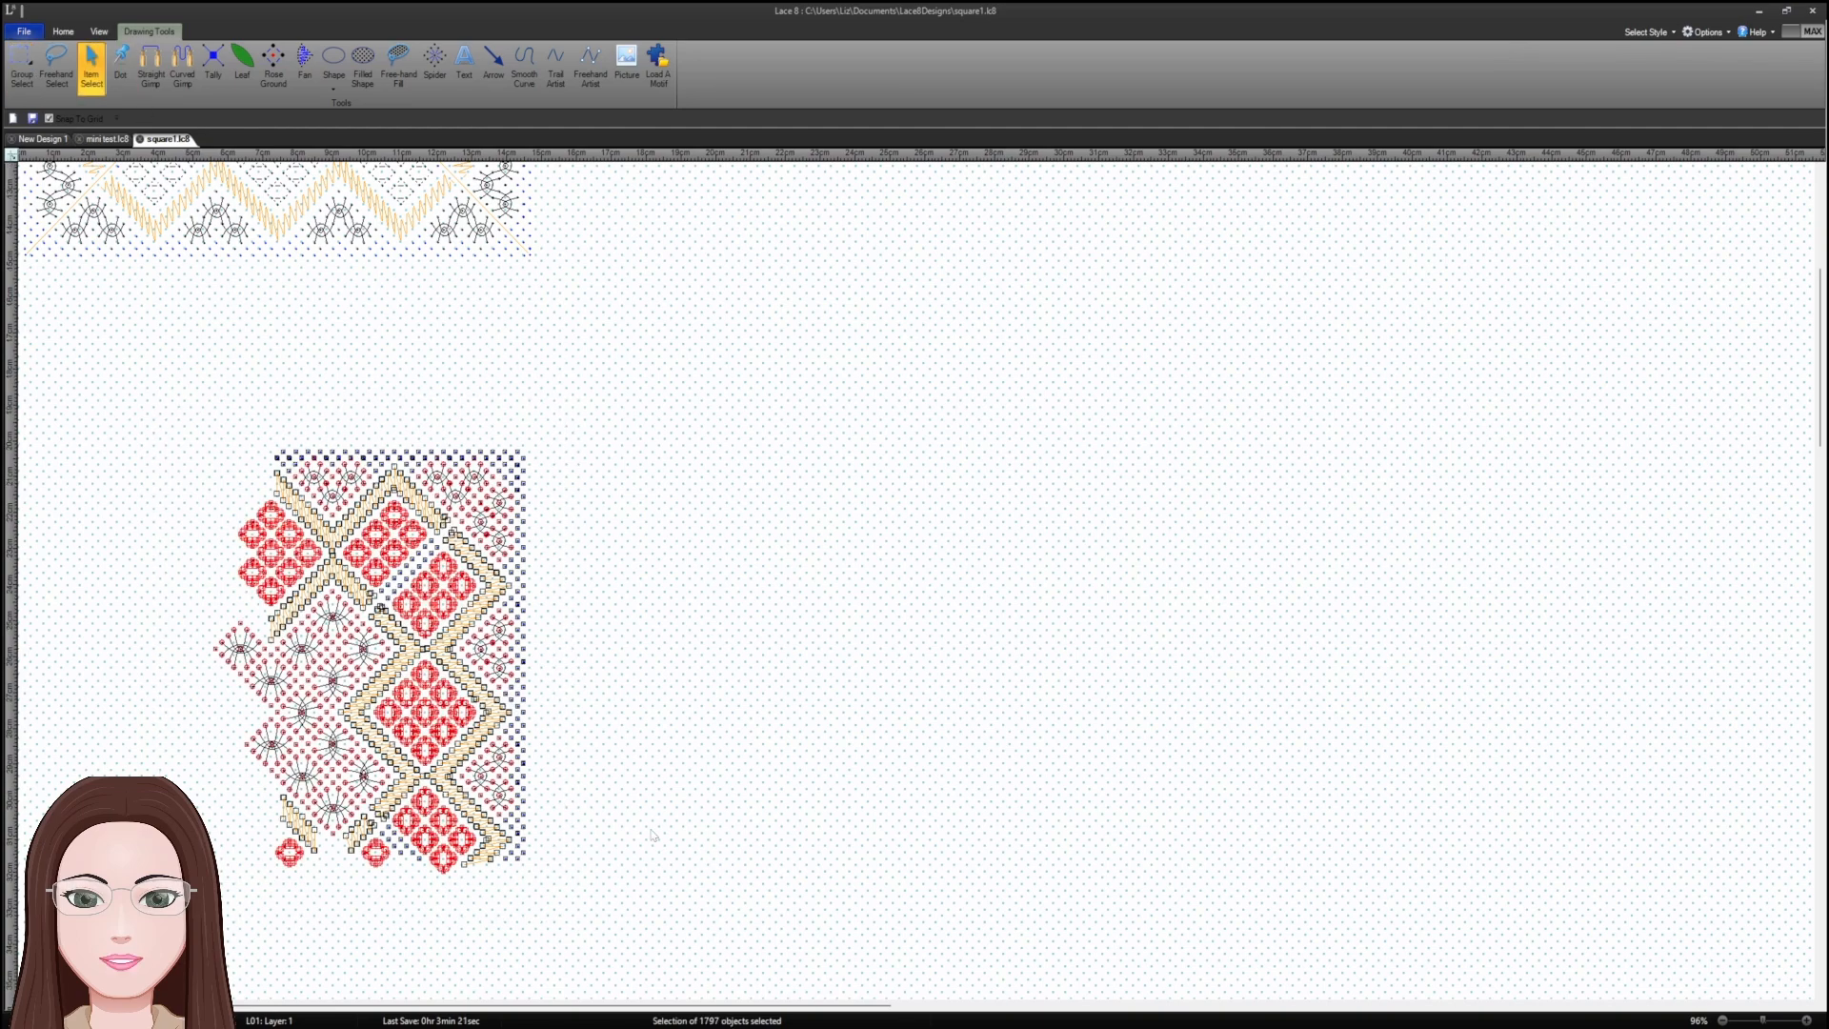
pyautogui.press('Delete')
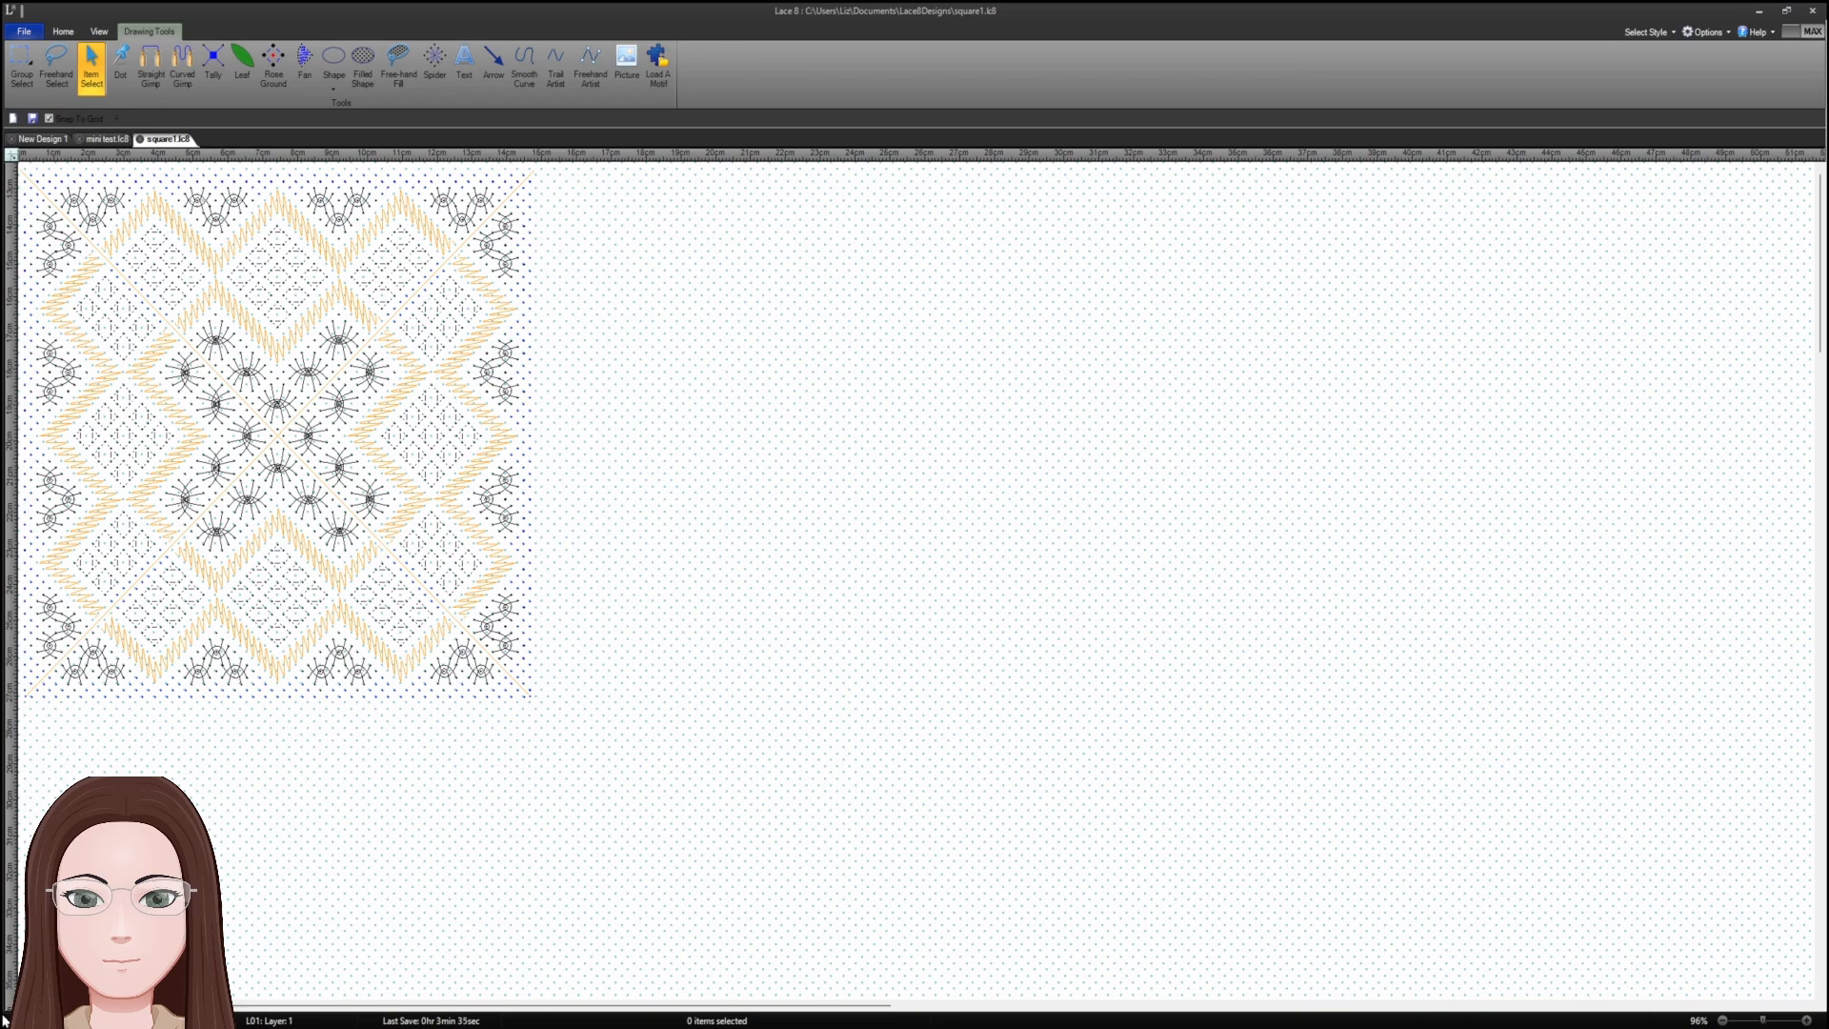
# - Change the ruler scale settings for the square lace design and apply them
pyautogui.click(100, 33)
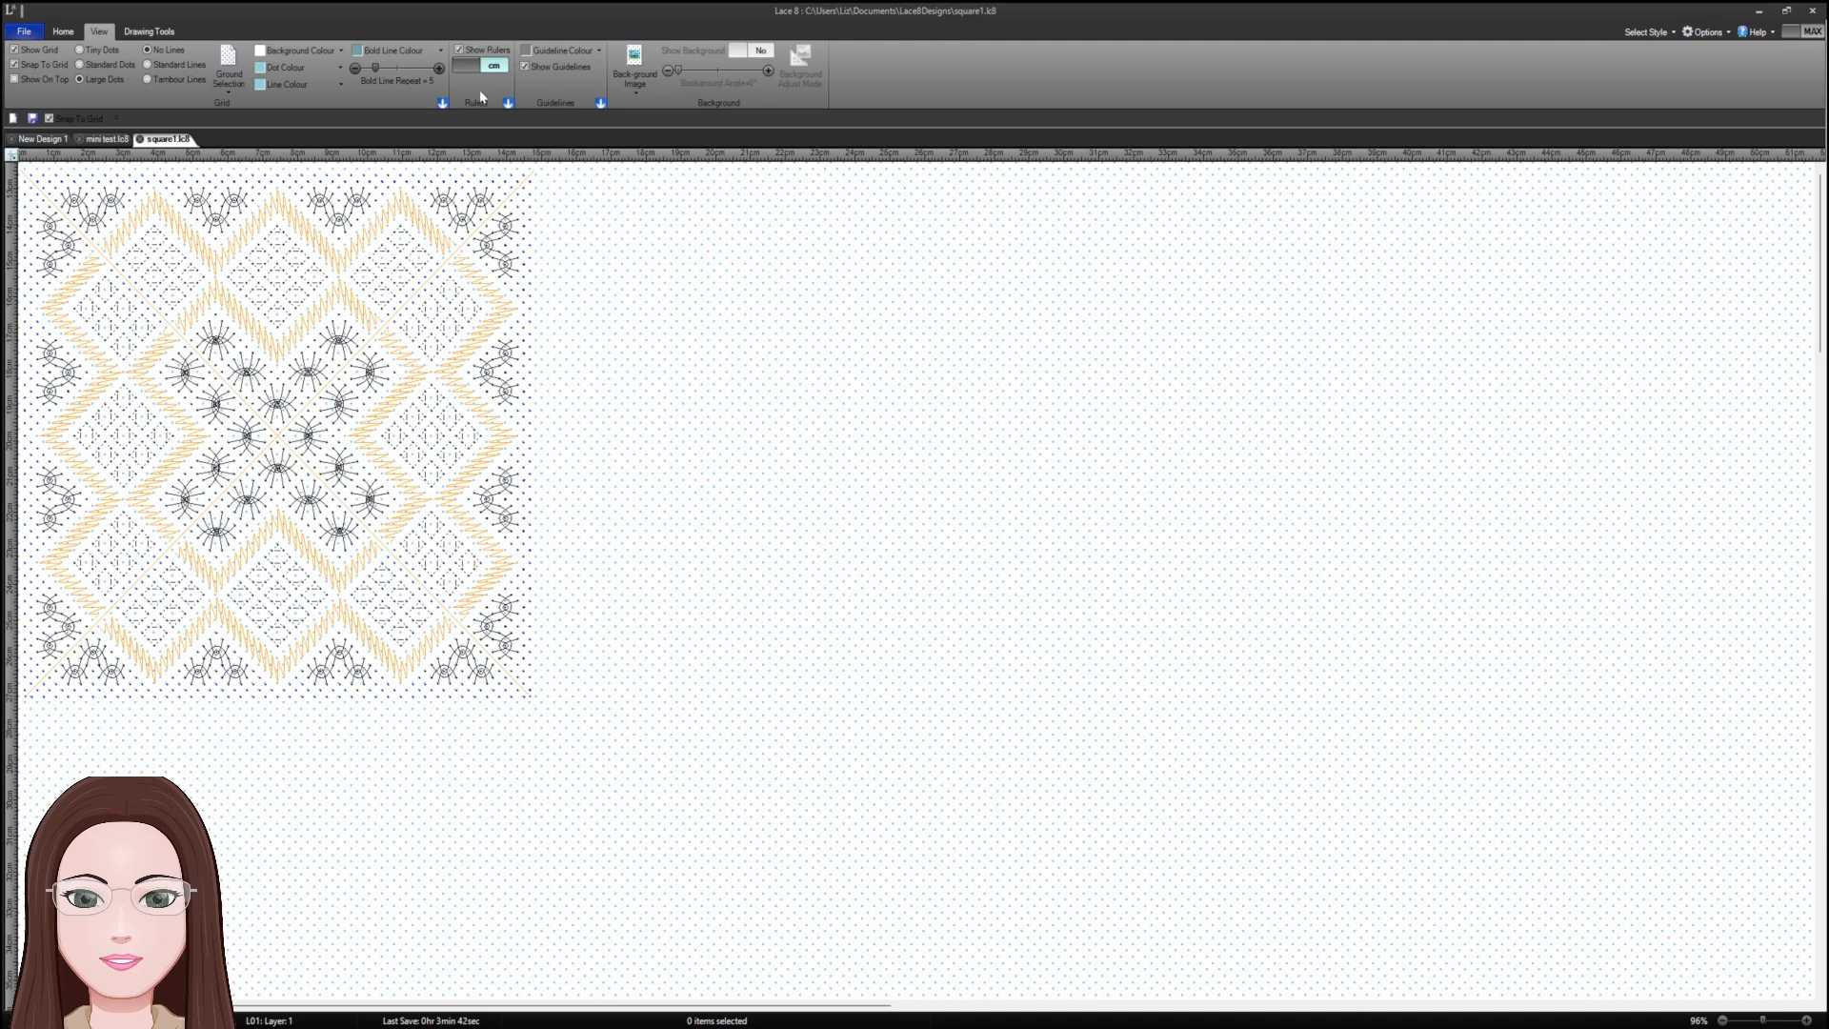
pyautogui.click(509, 105)
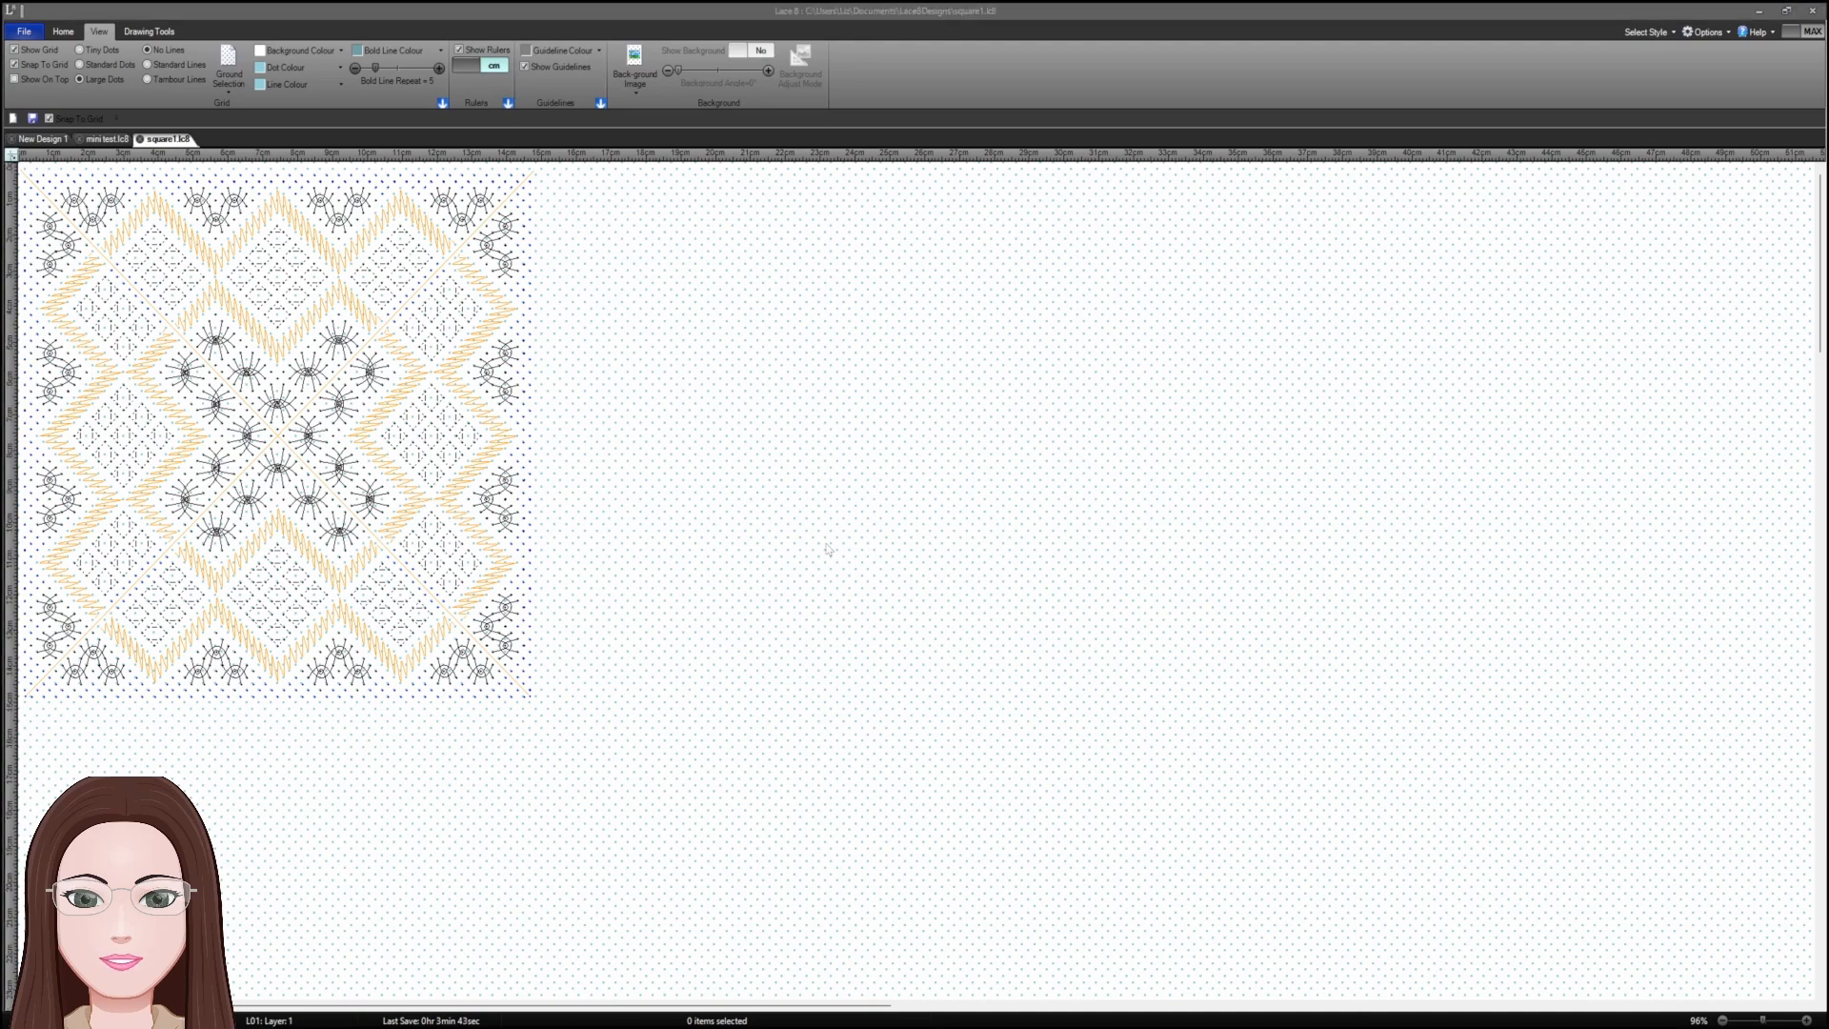
pyautogui.click(890, 677)
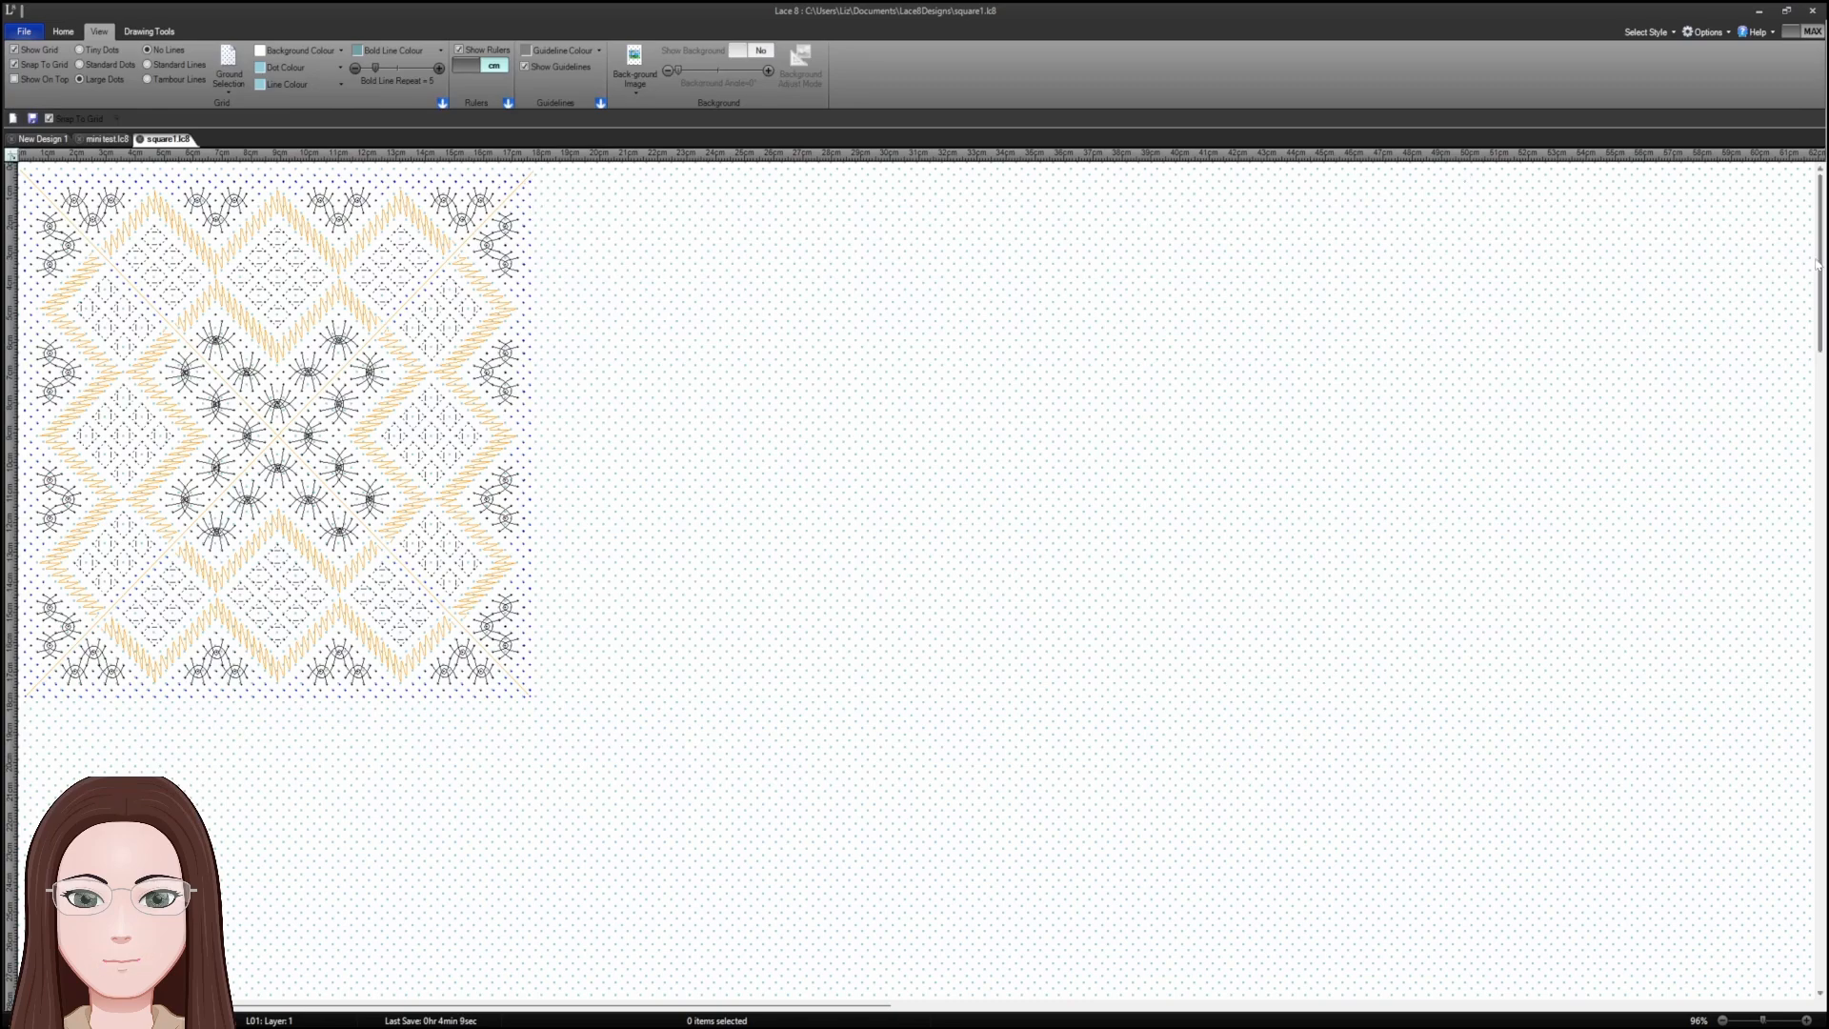
pyautogui.moveTo(1818, 263)
pyautogui.mouseDown()
pyautogui.moveTo(1821, 305)
pyautogui.moveTo(1821, 250)
pyautogui.mouseUp()
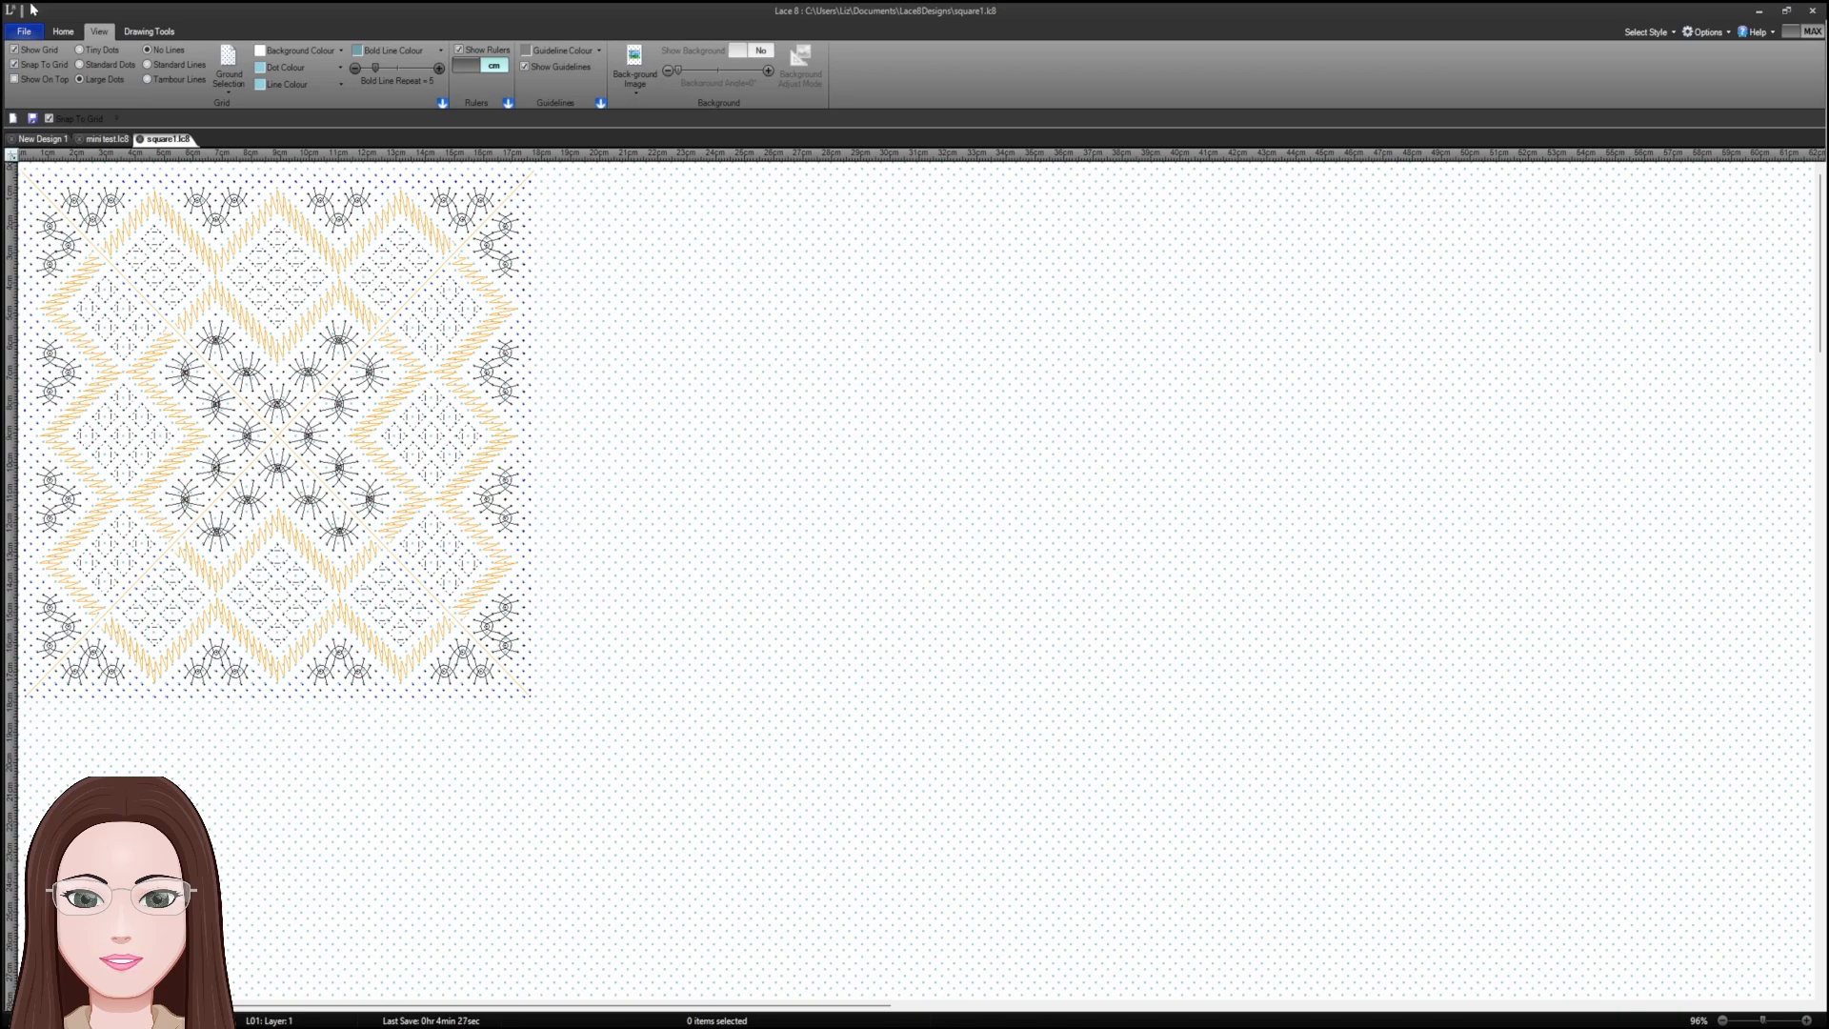
# - Check the square pattern's grid size in the print preview and open the ruler settings for review
pyautogui.click(24, 33)
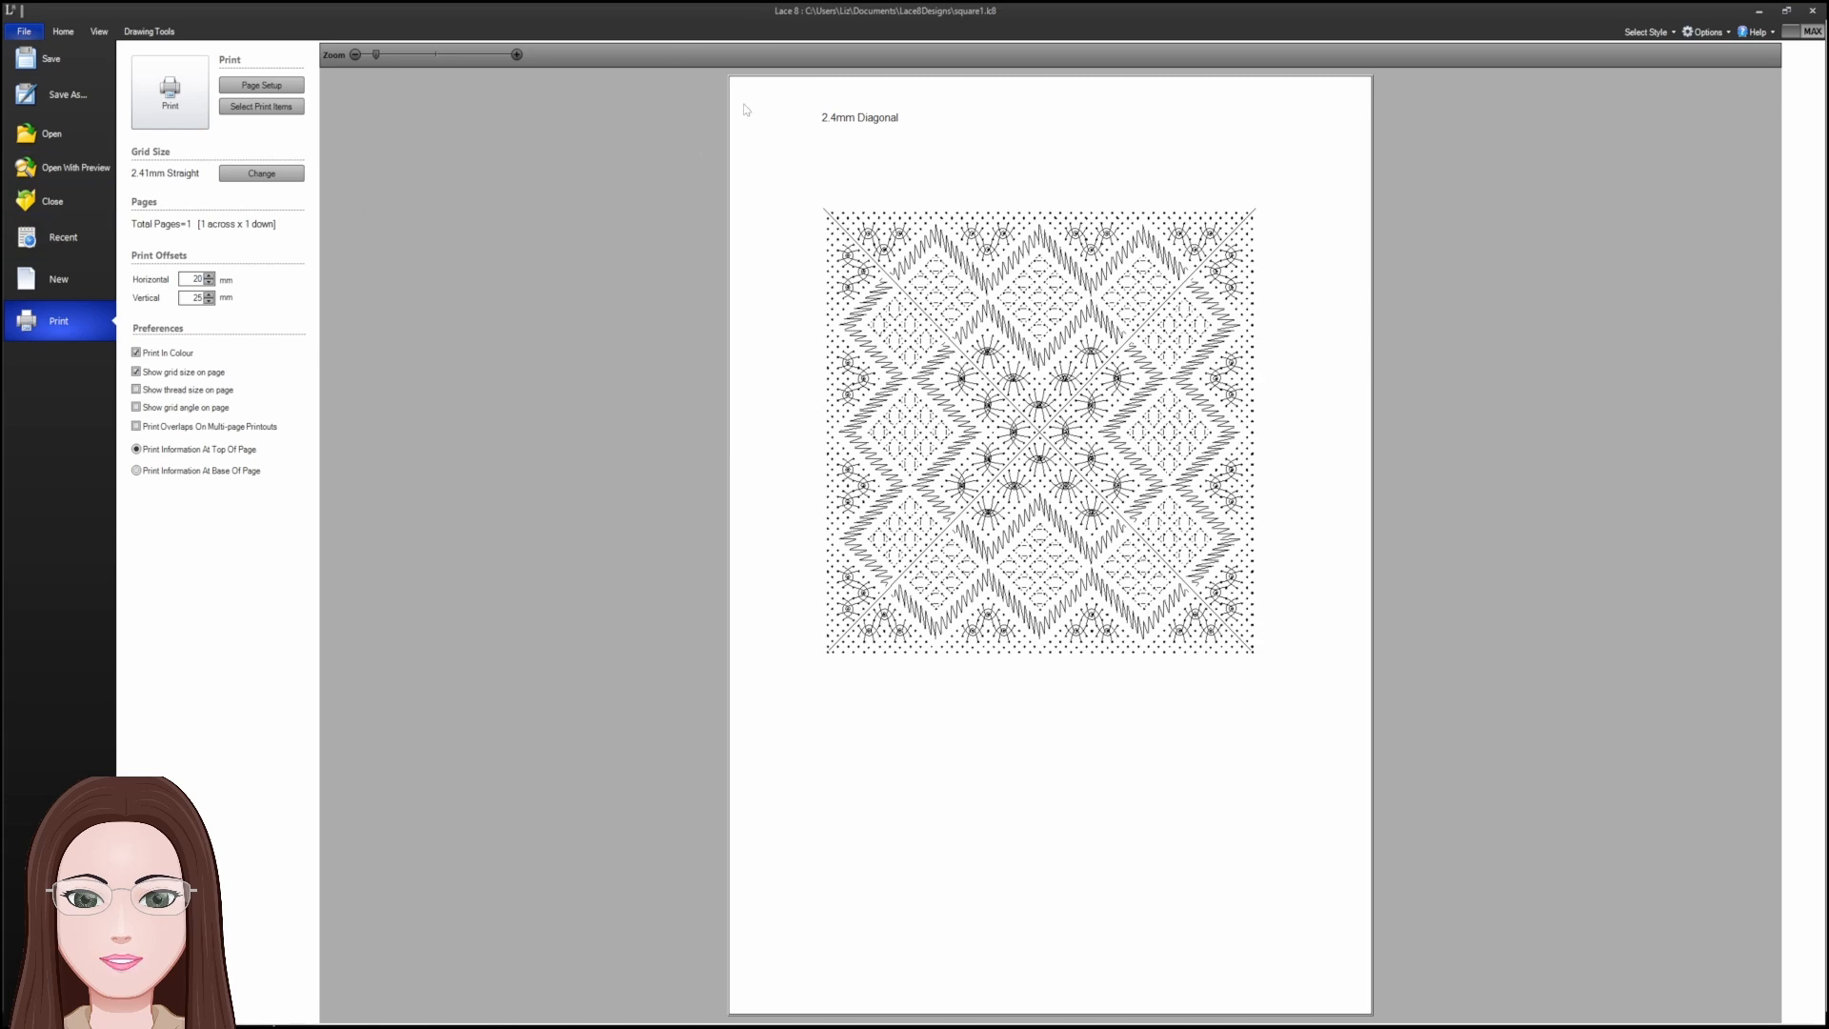
pyautogui.press('Escape')
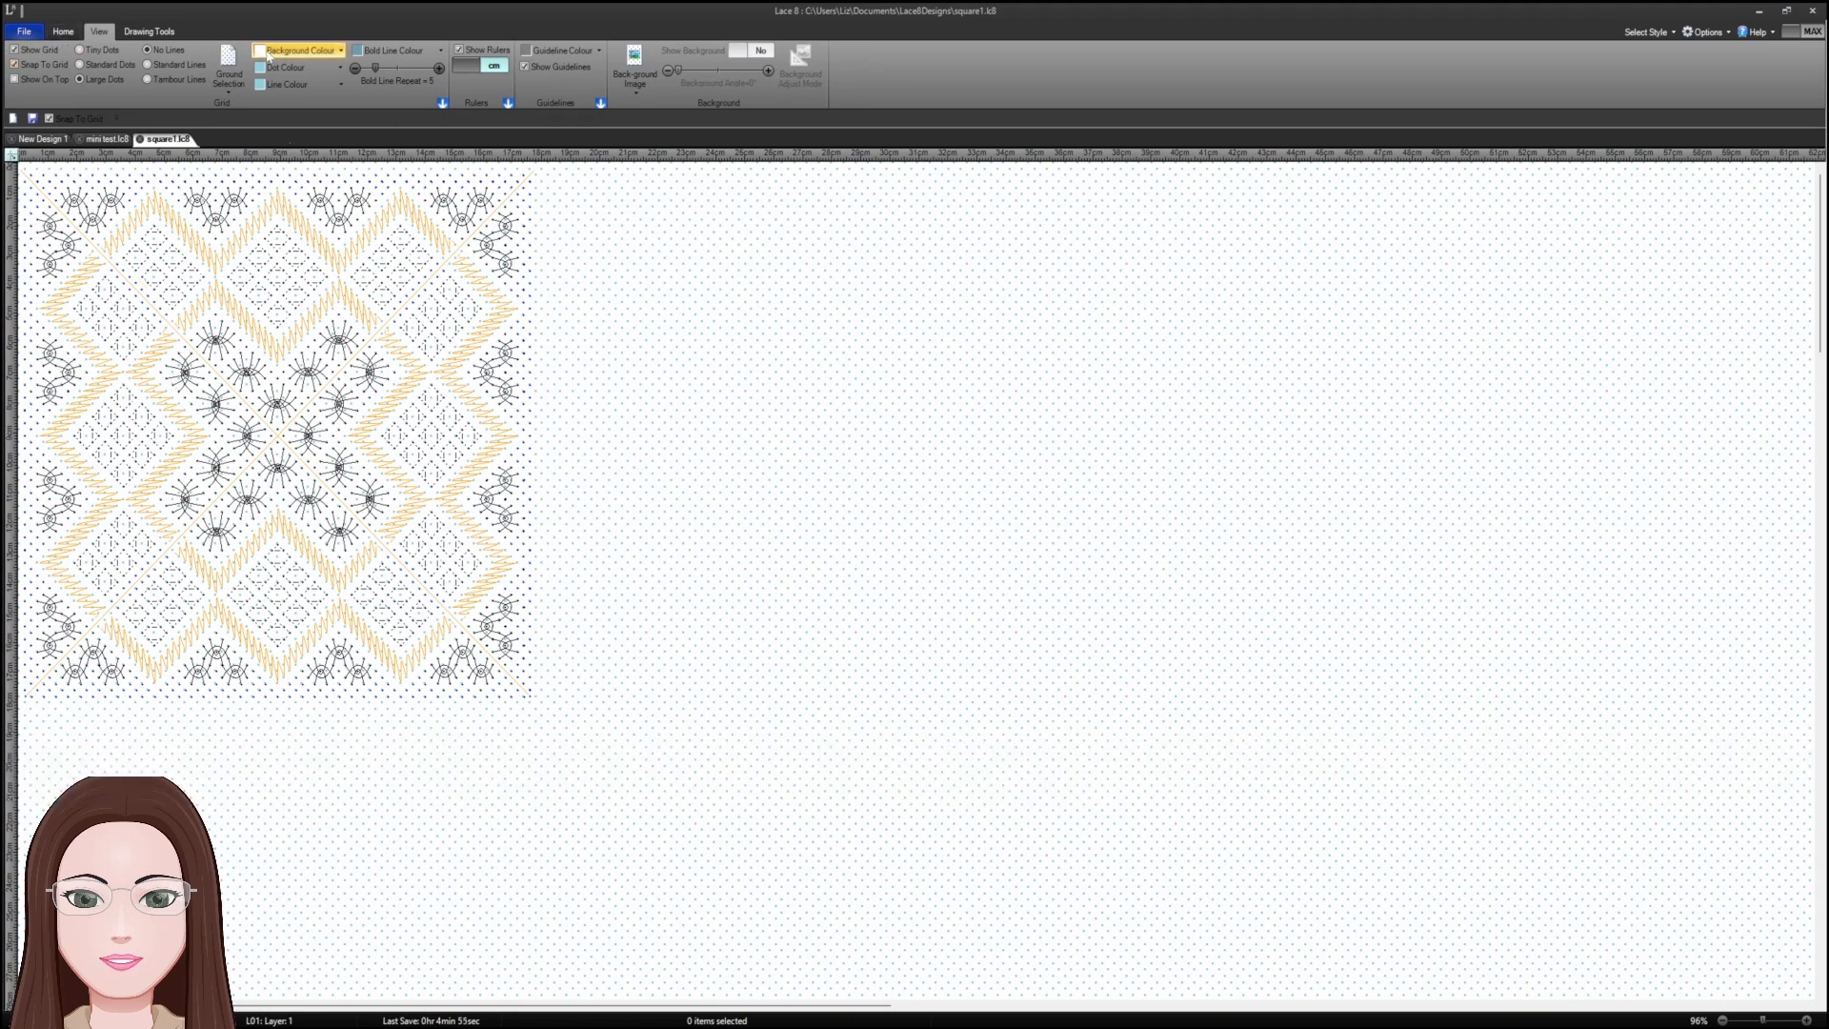
pyautogui.click(63, 31)
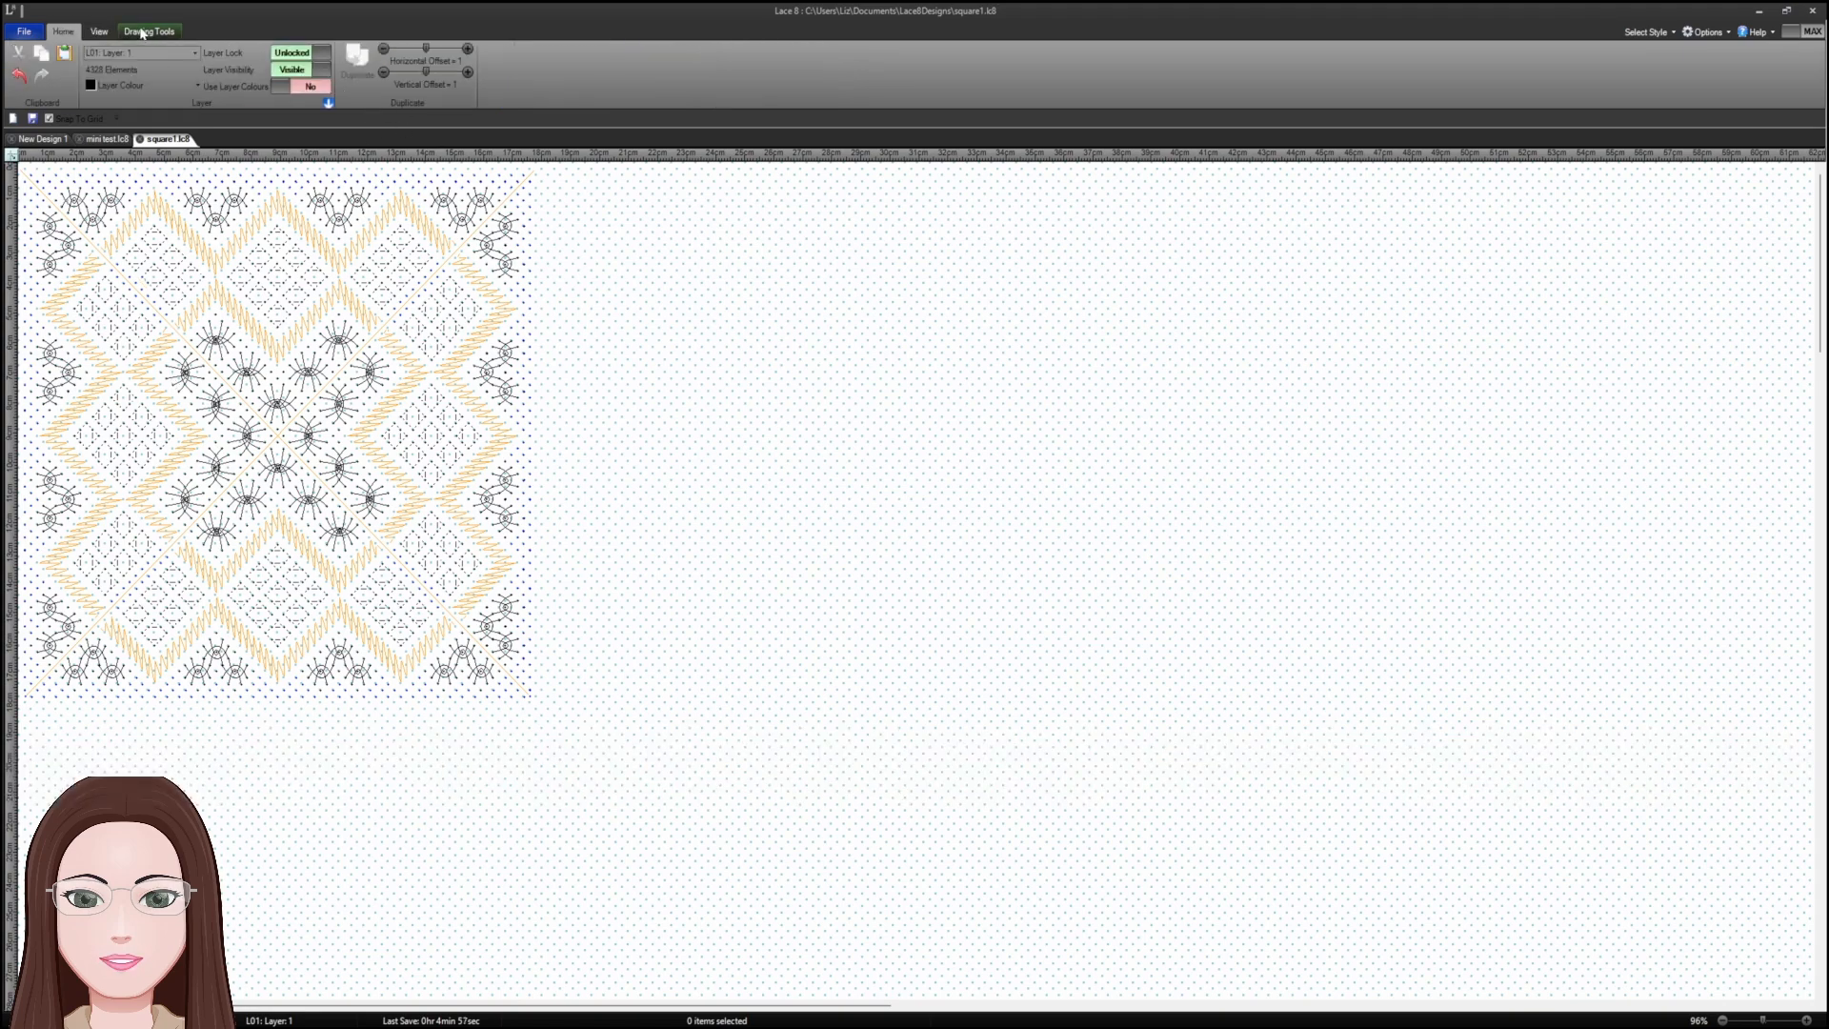
pyautogui.click(99, 32)
pyautogui.click(510, 102)
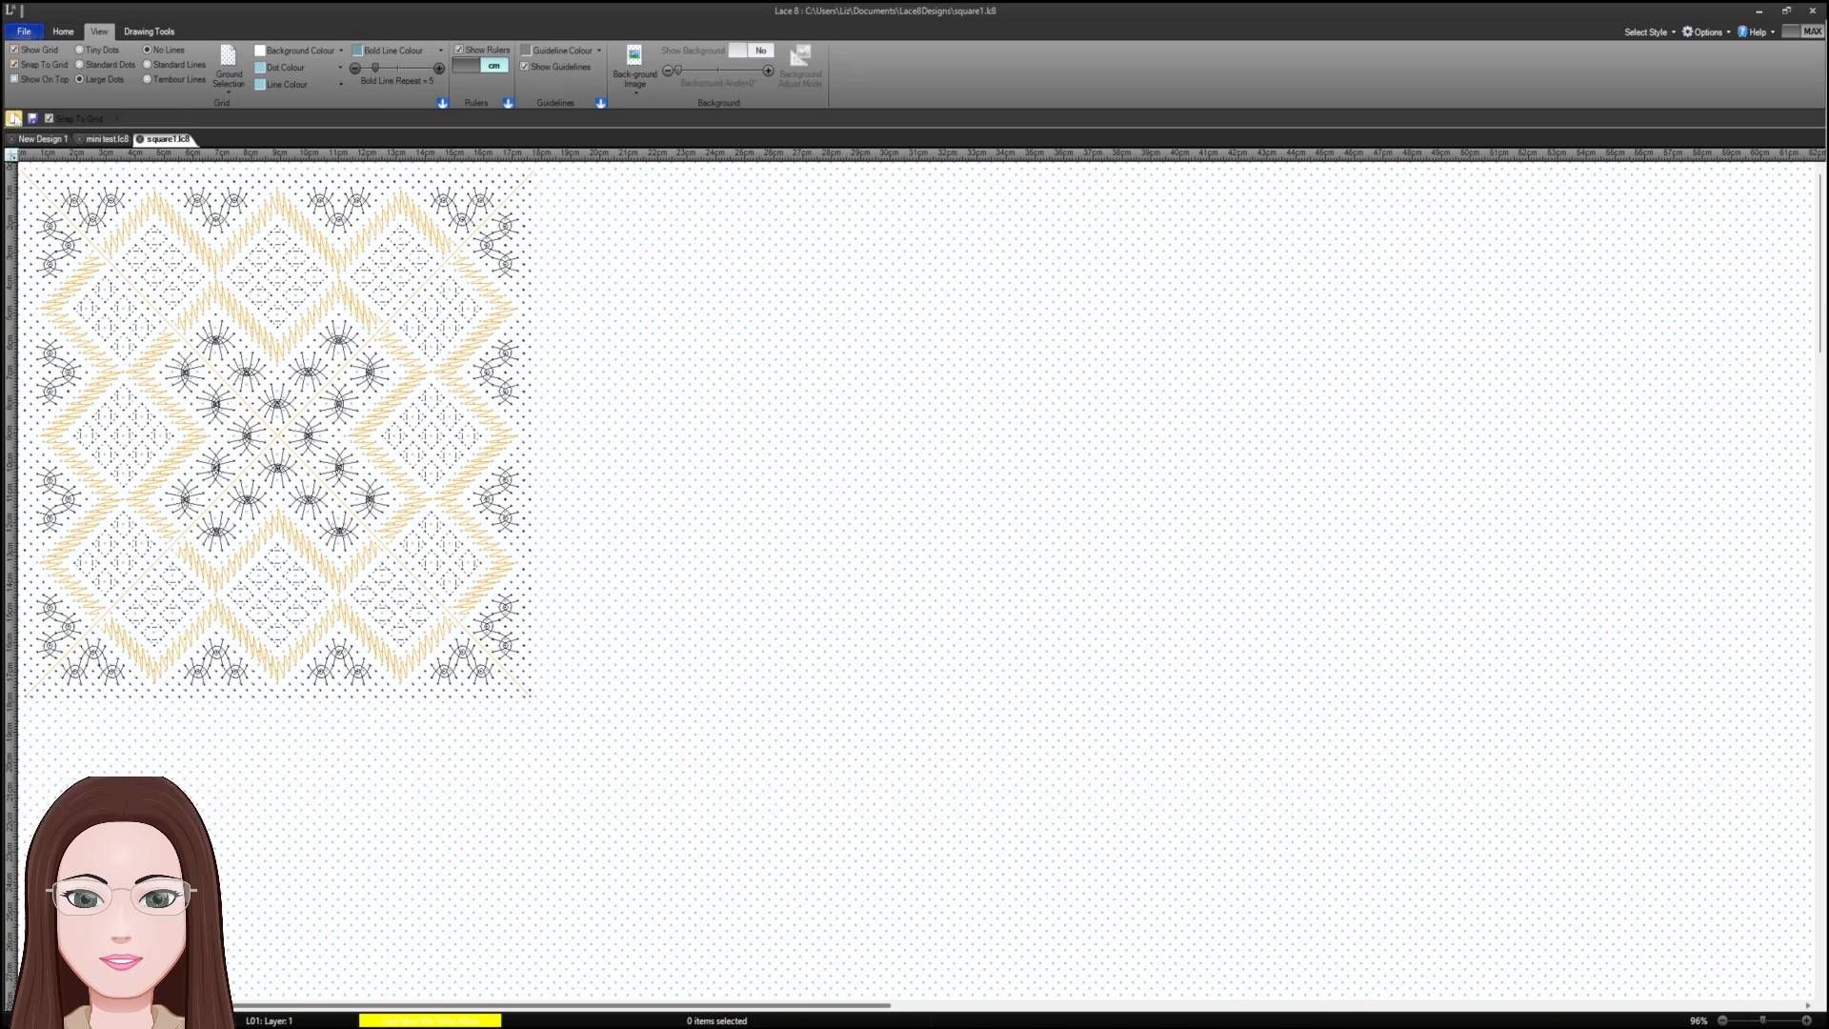
# - Change the grid size in the square pattern's print settings to 3mm Diagonal
pyautogui.click(36, 35)
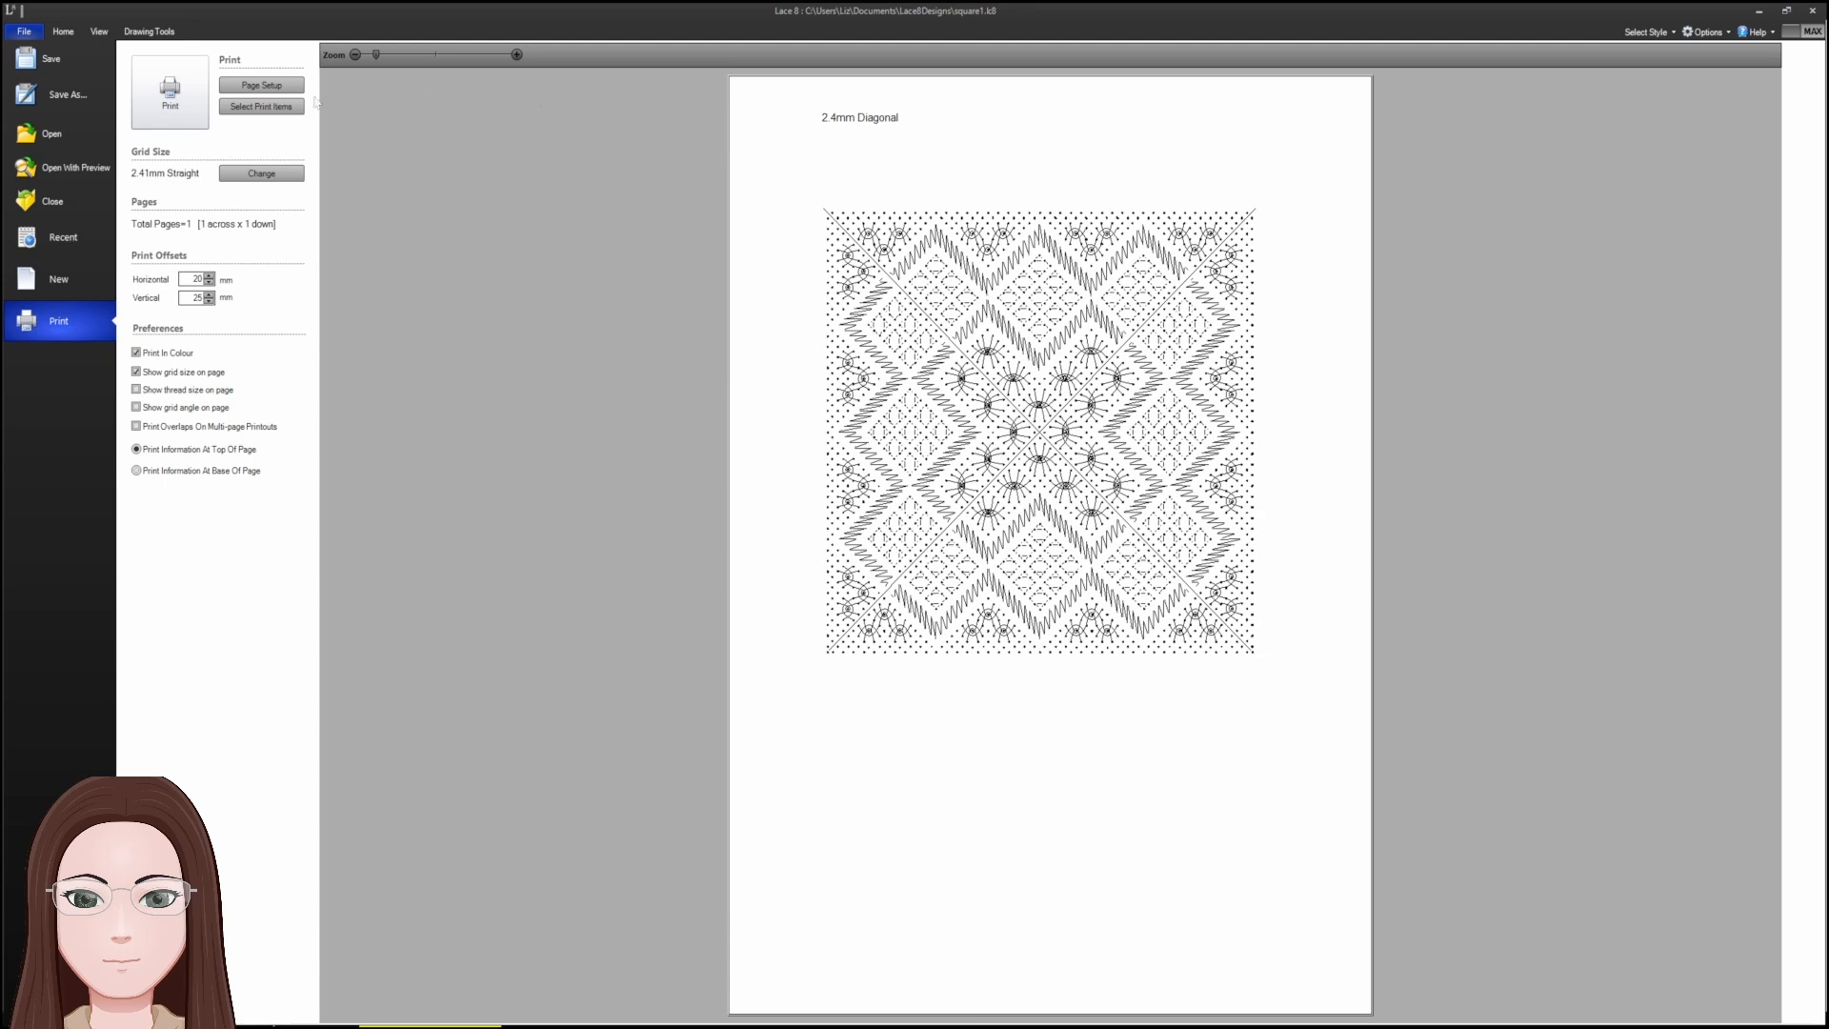
pyautogui.press('Escape')
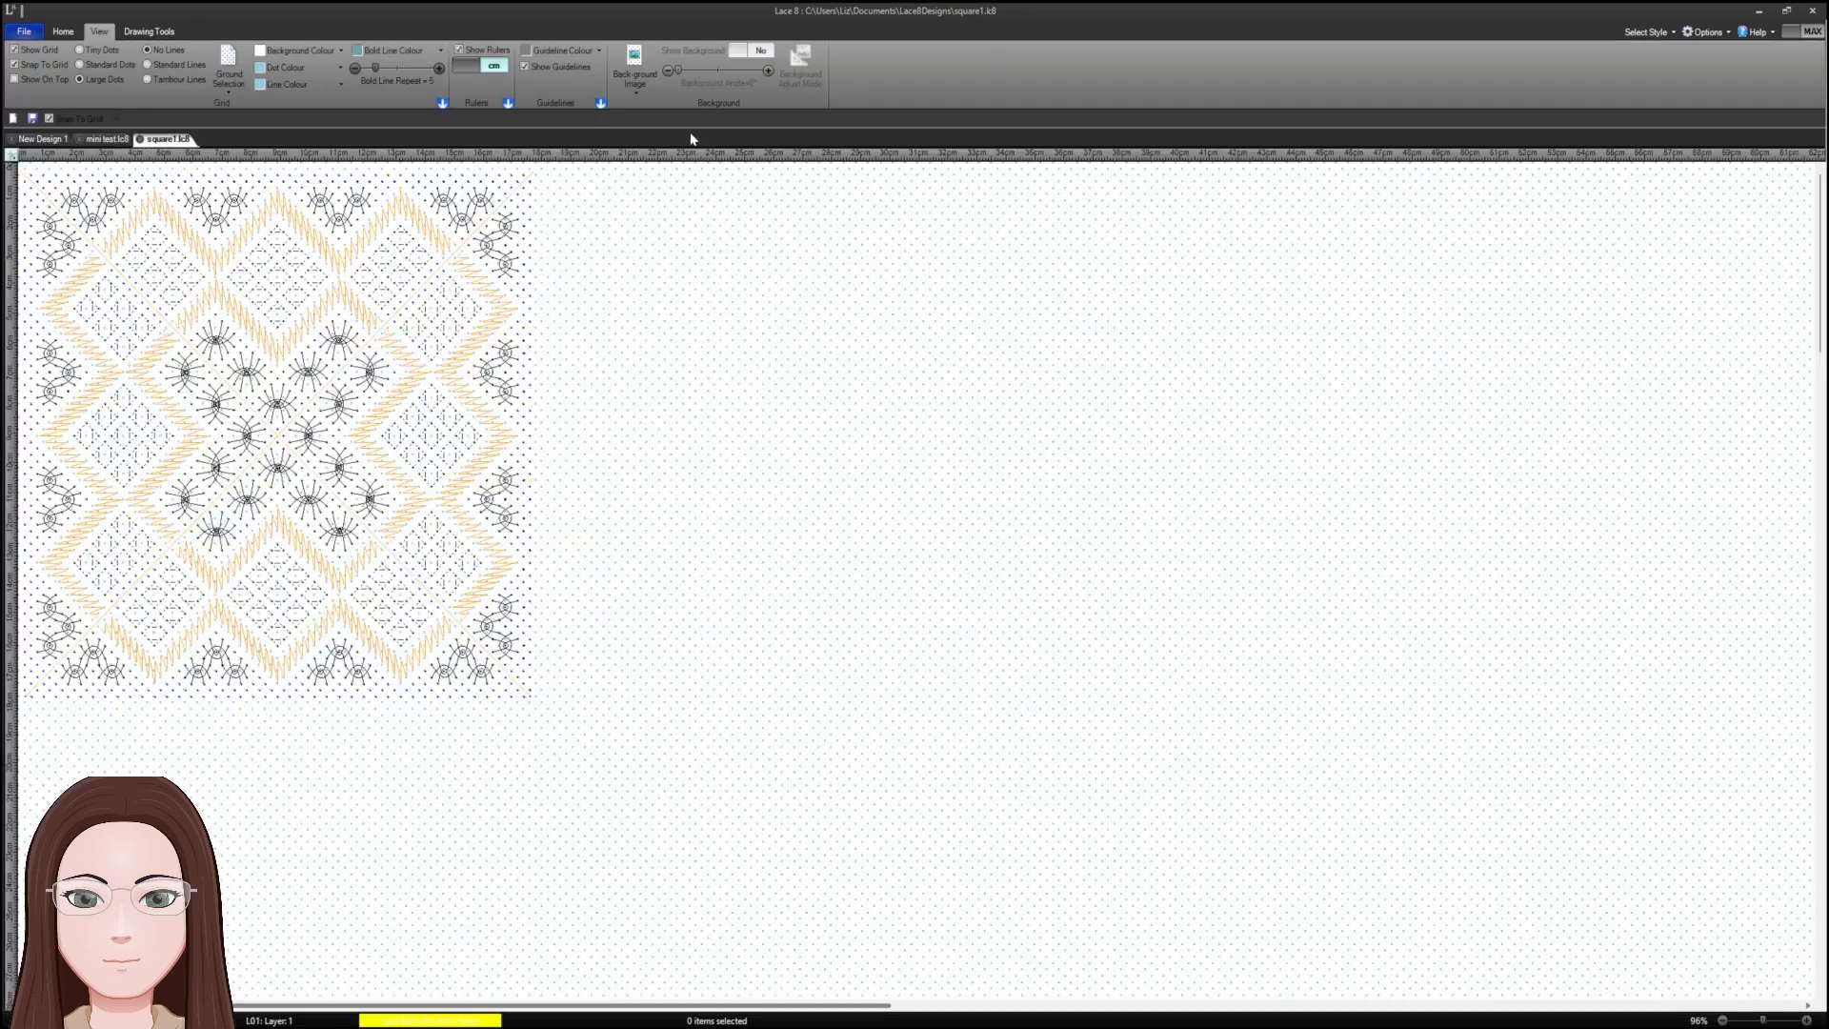
pyautogui.click(22, 36)
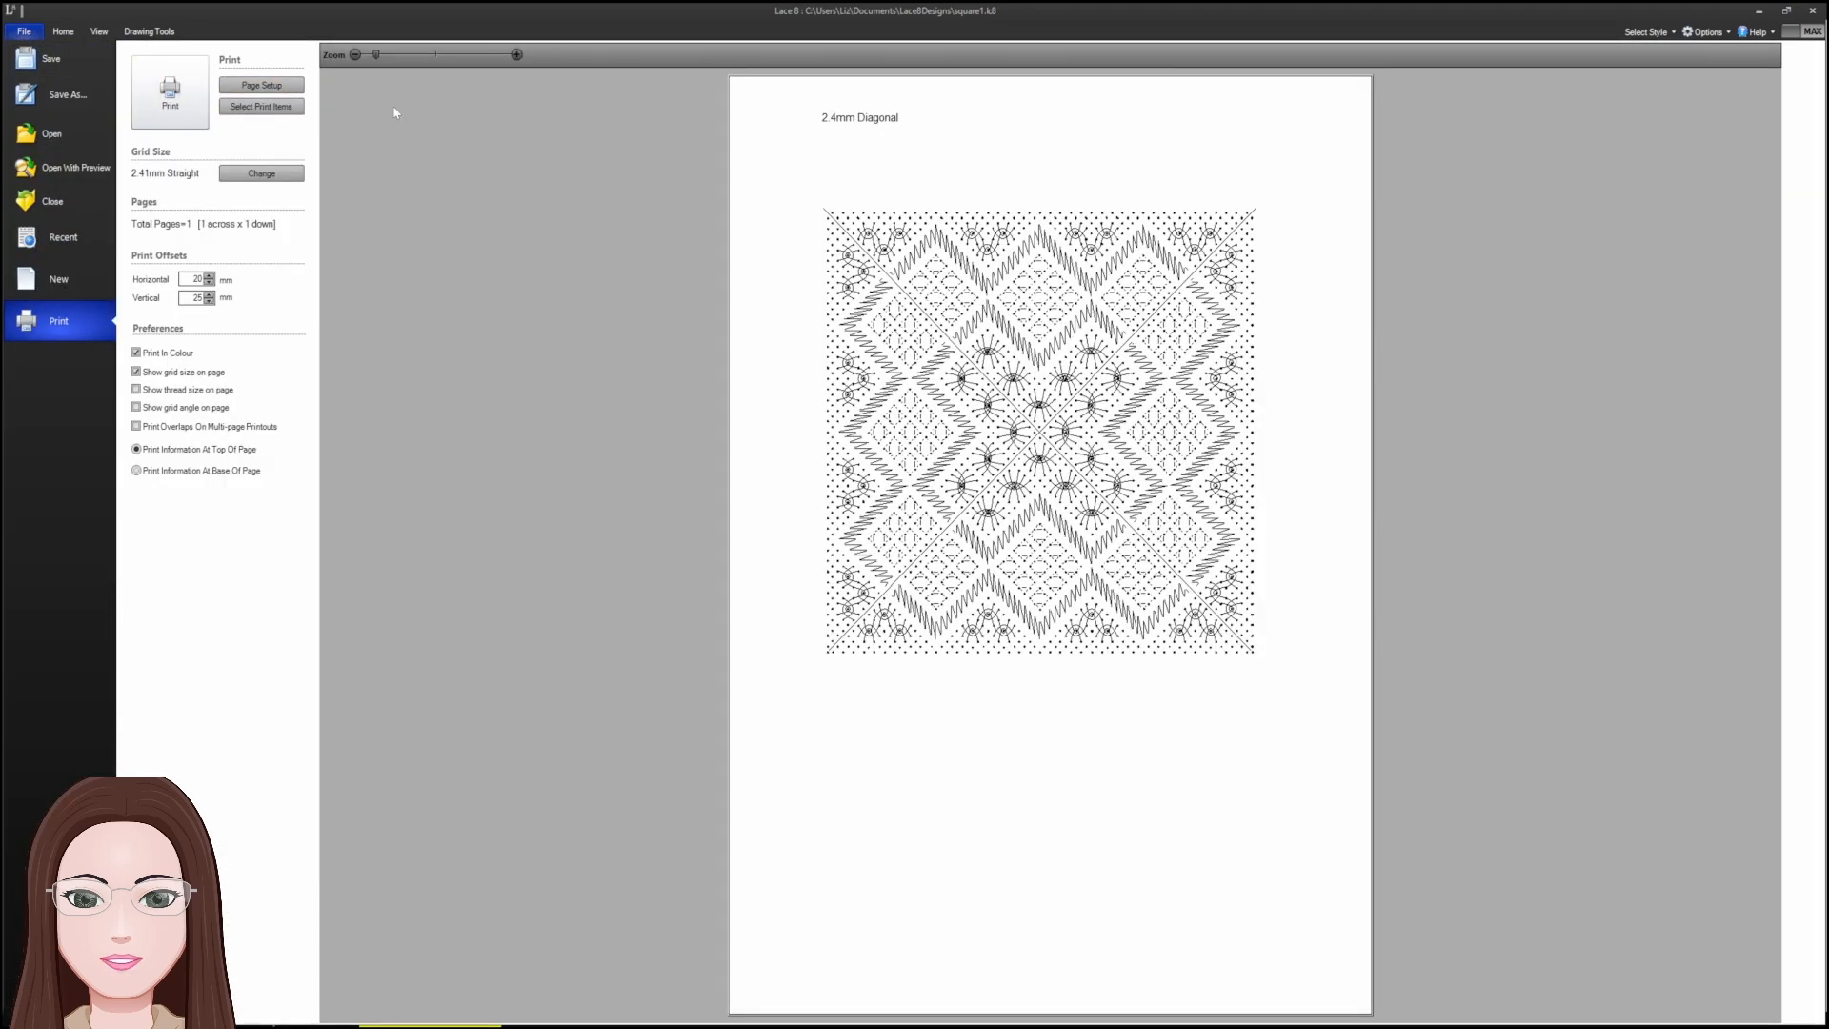
pyautogui.click(276, 175)
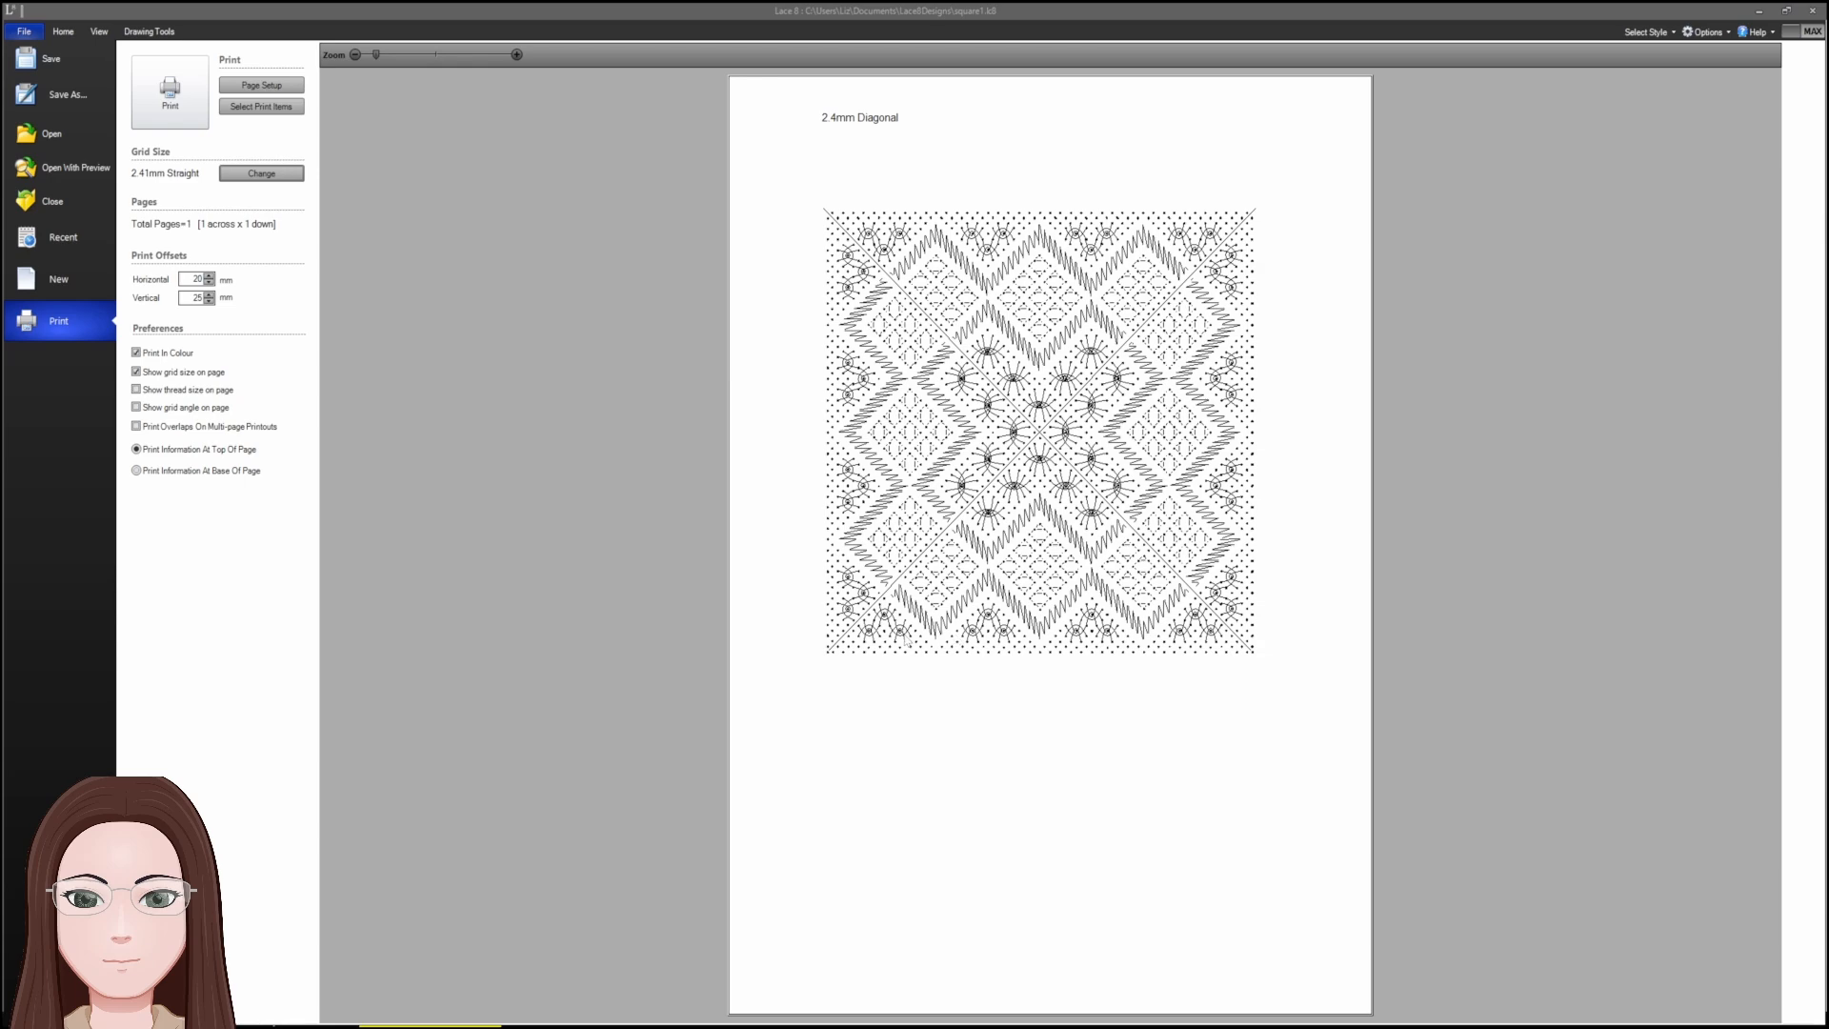
pyautogui.click(888, 675)
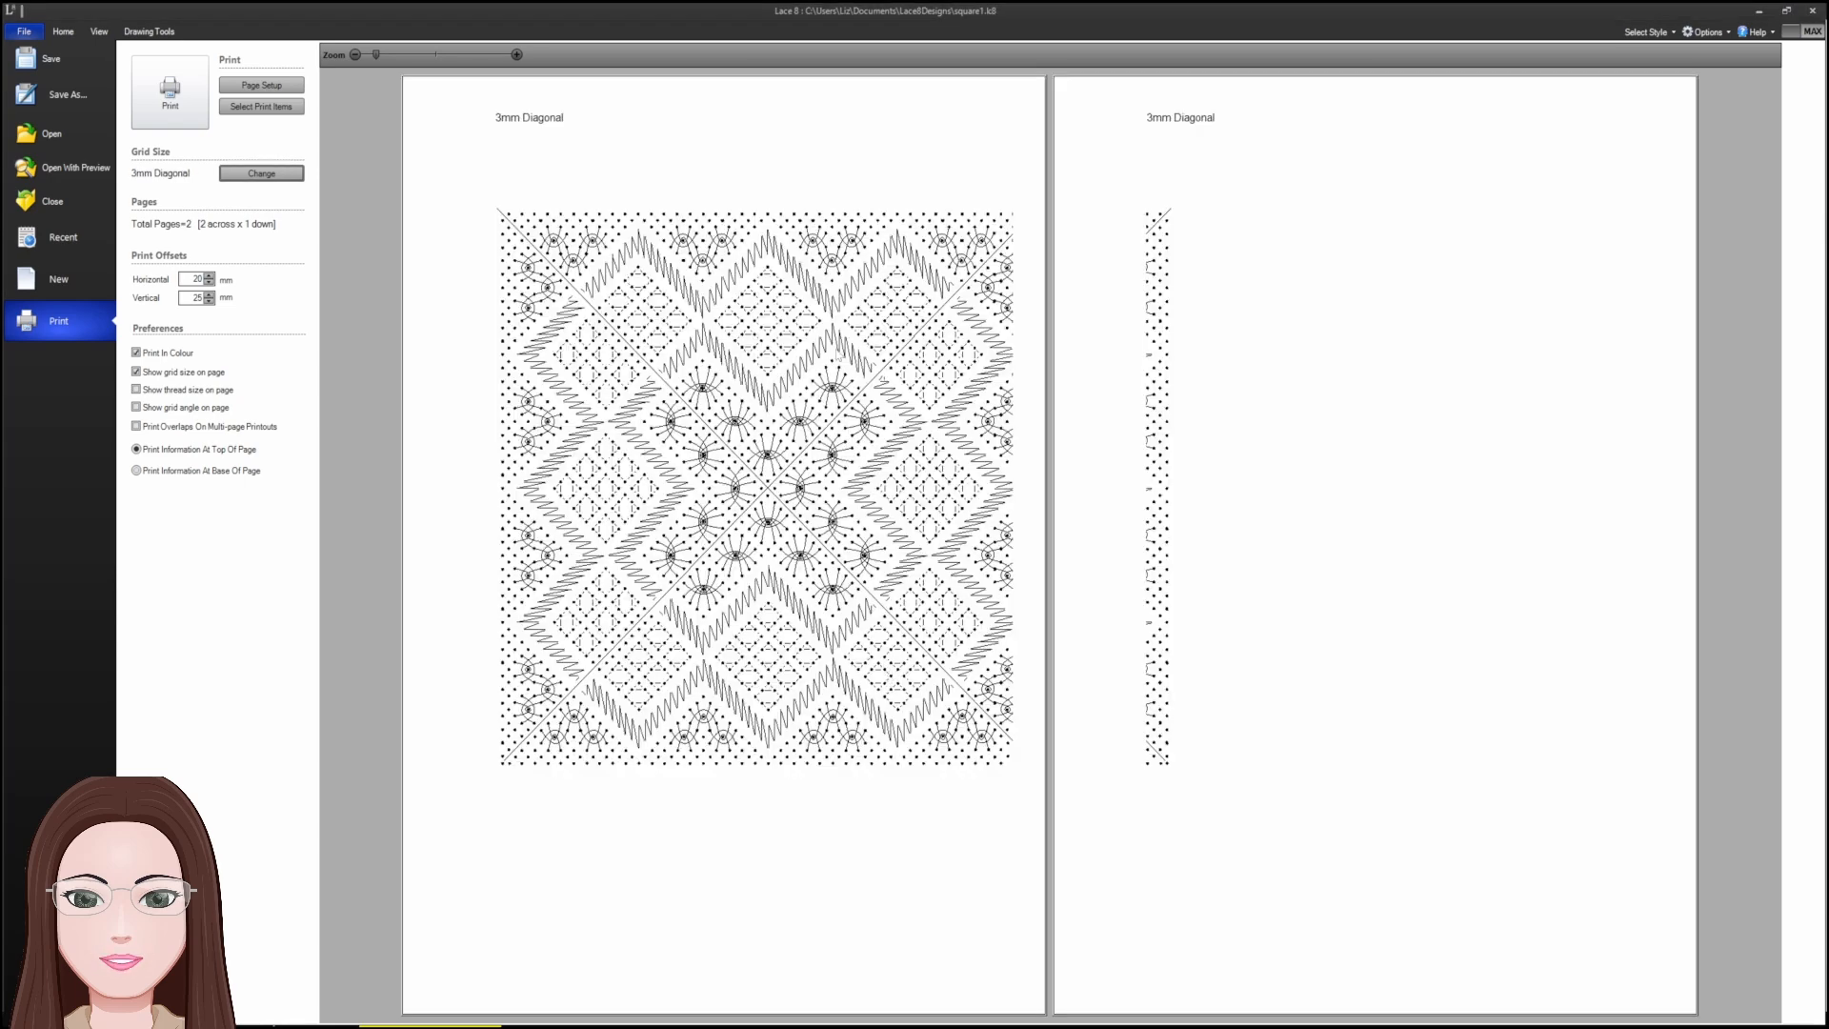
# - Save a copy of the square design in Lace8 Design format under the name x
pyautogui.click(66, 94)
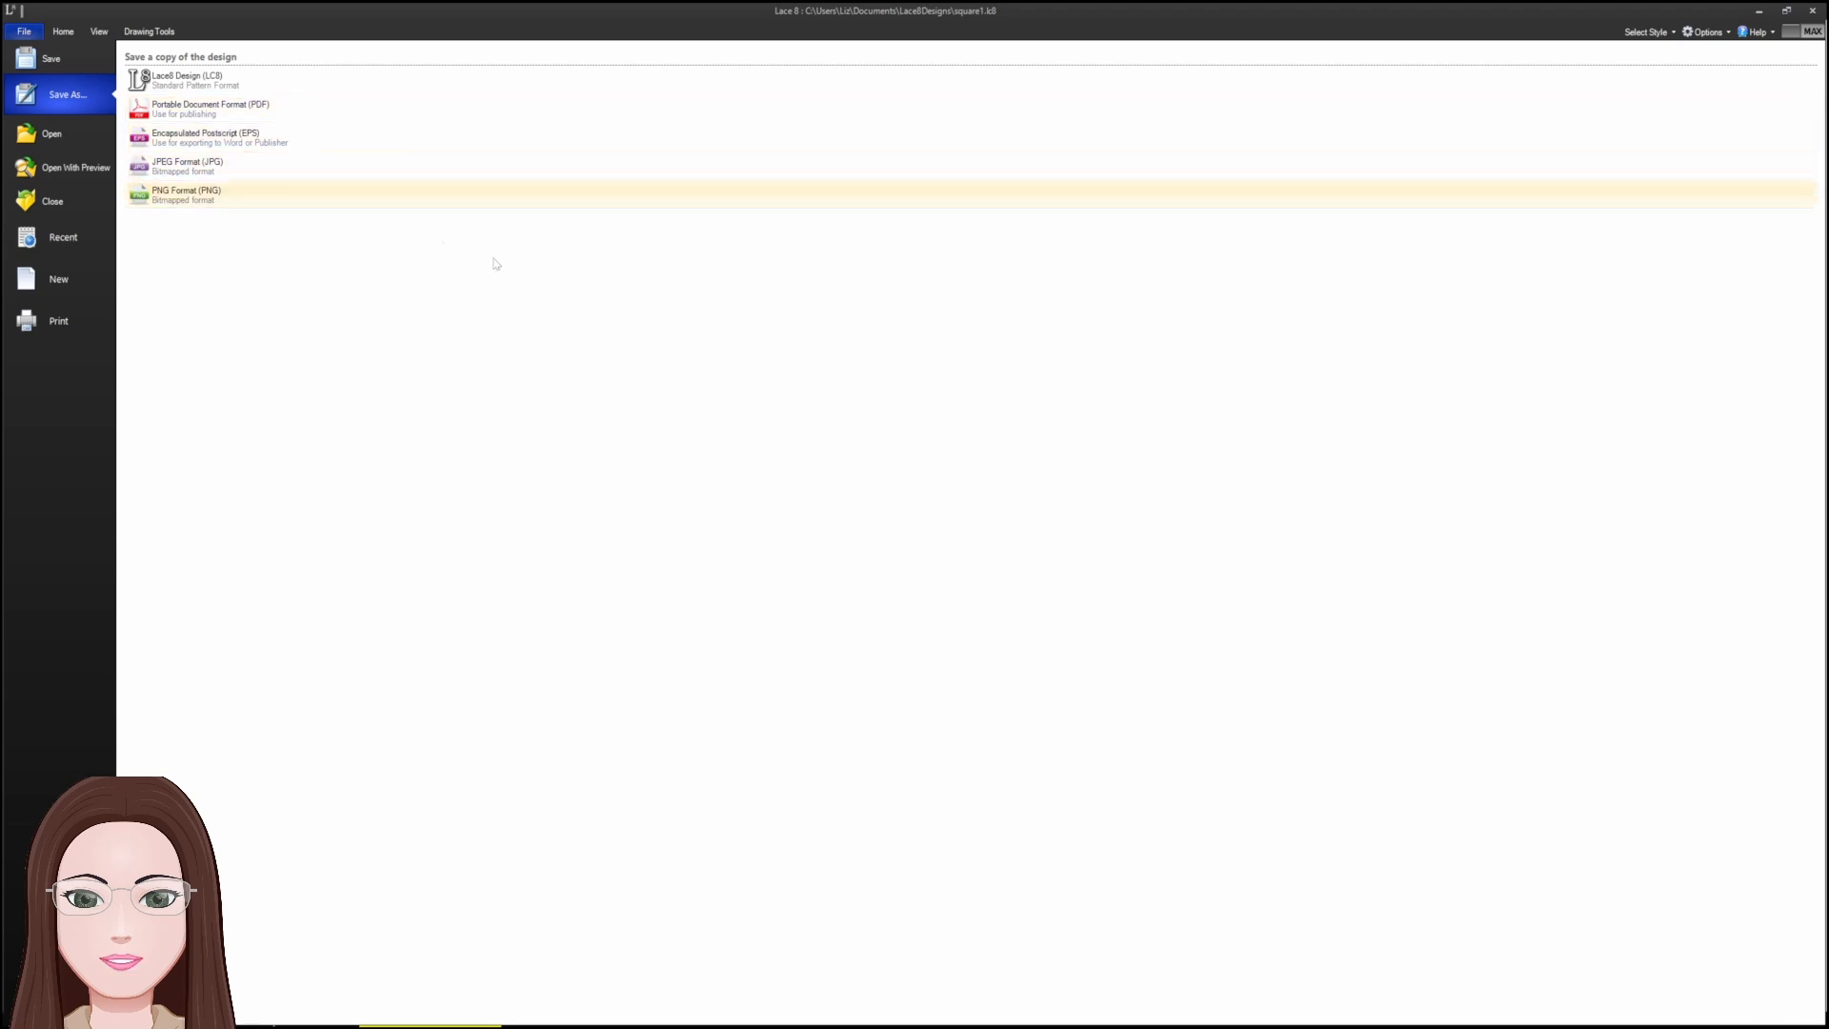
pyautogui.click(229, 74)
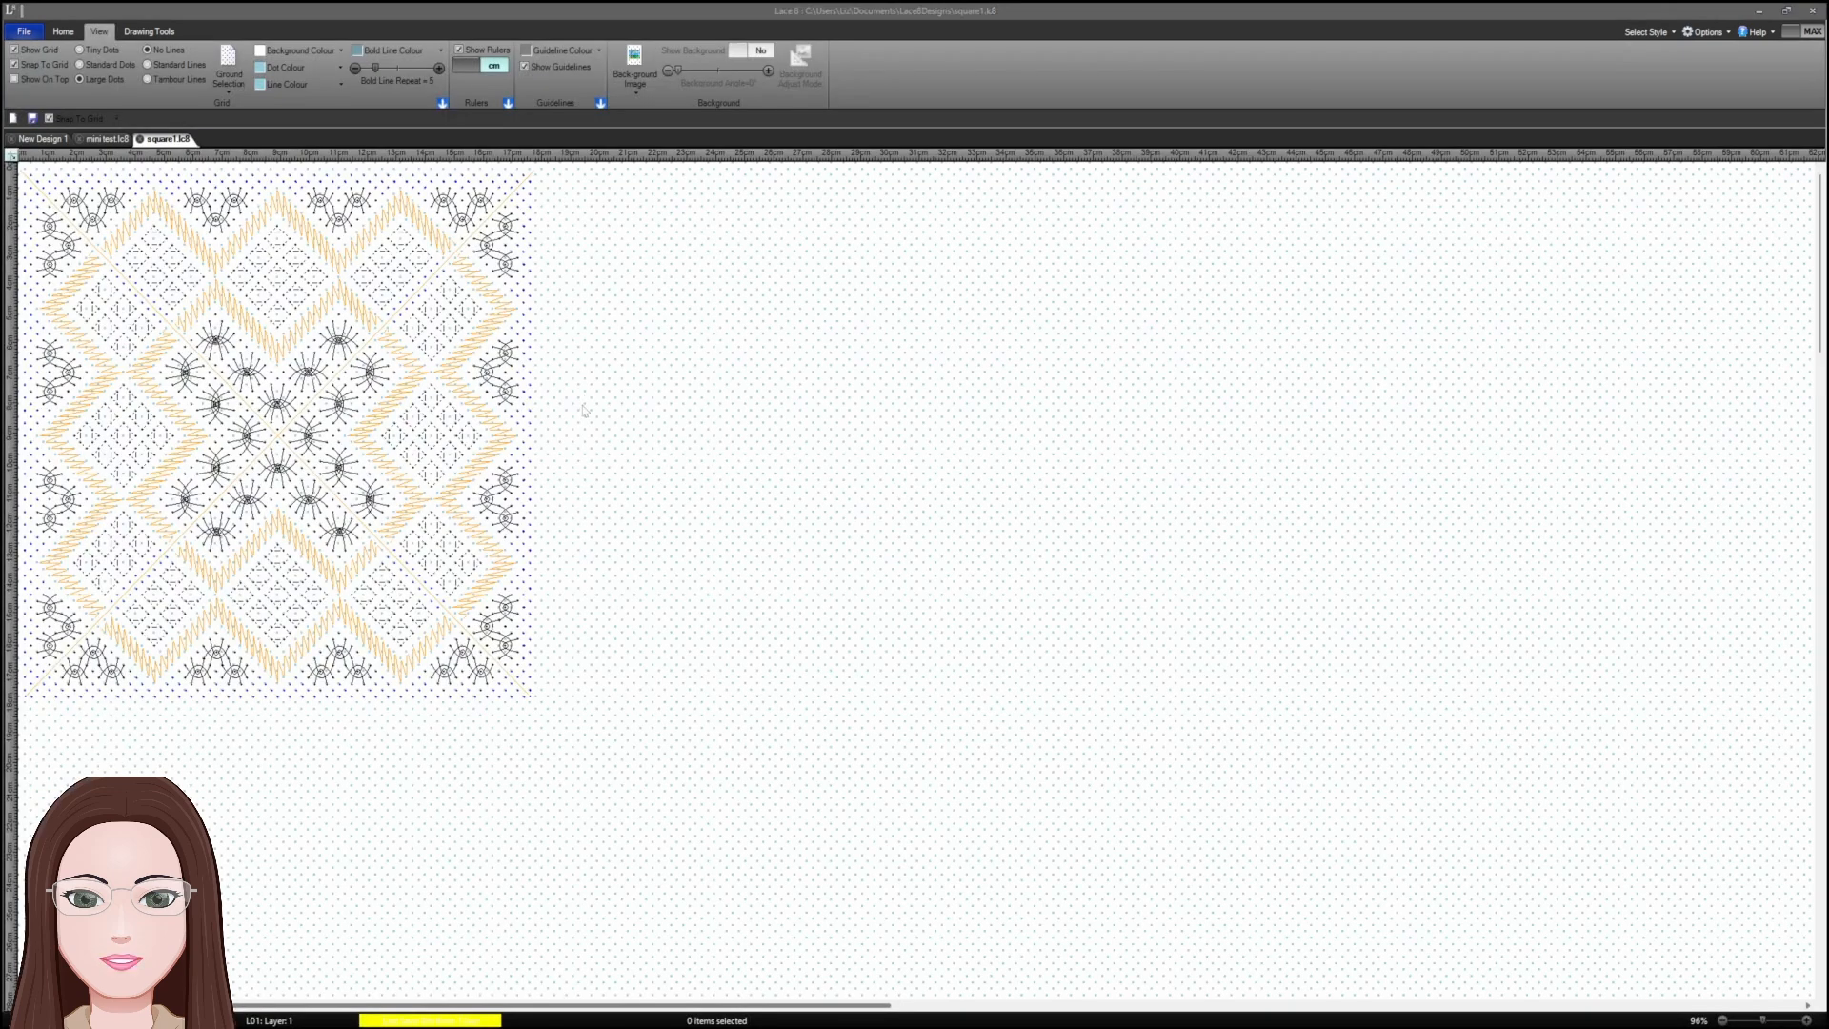
pyautogui.press('Return')
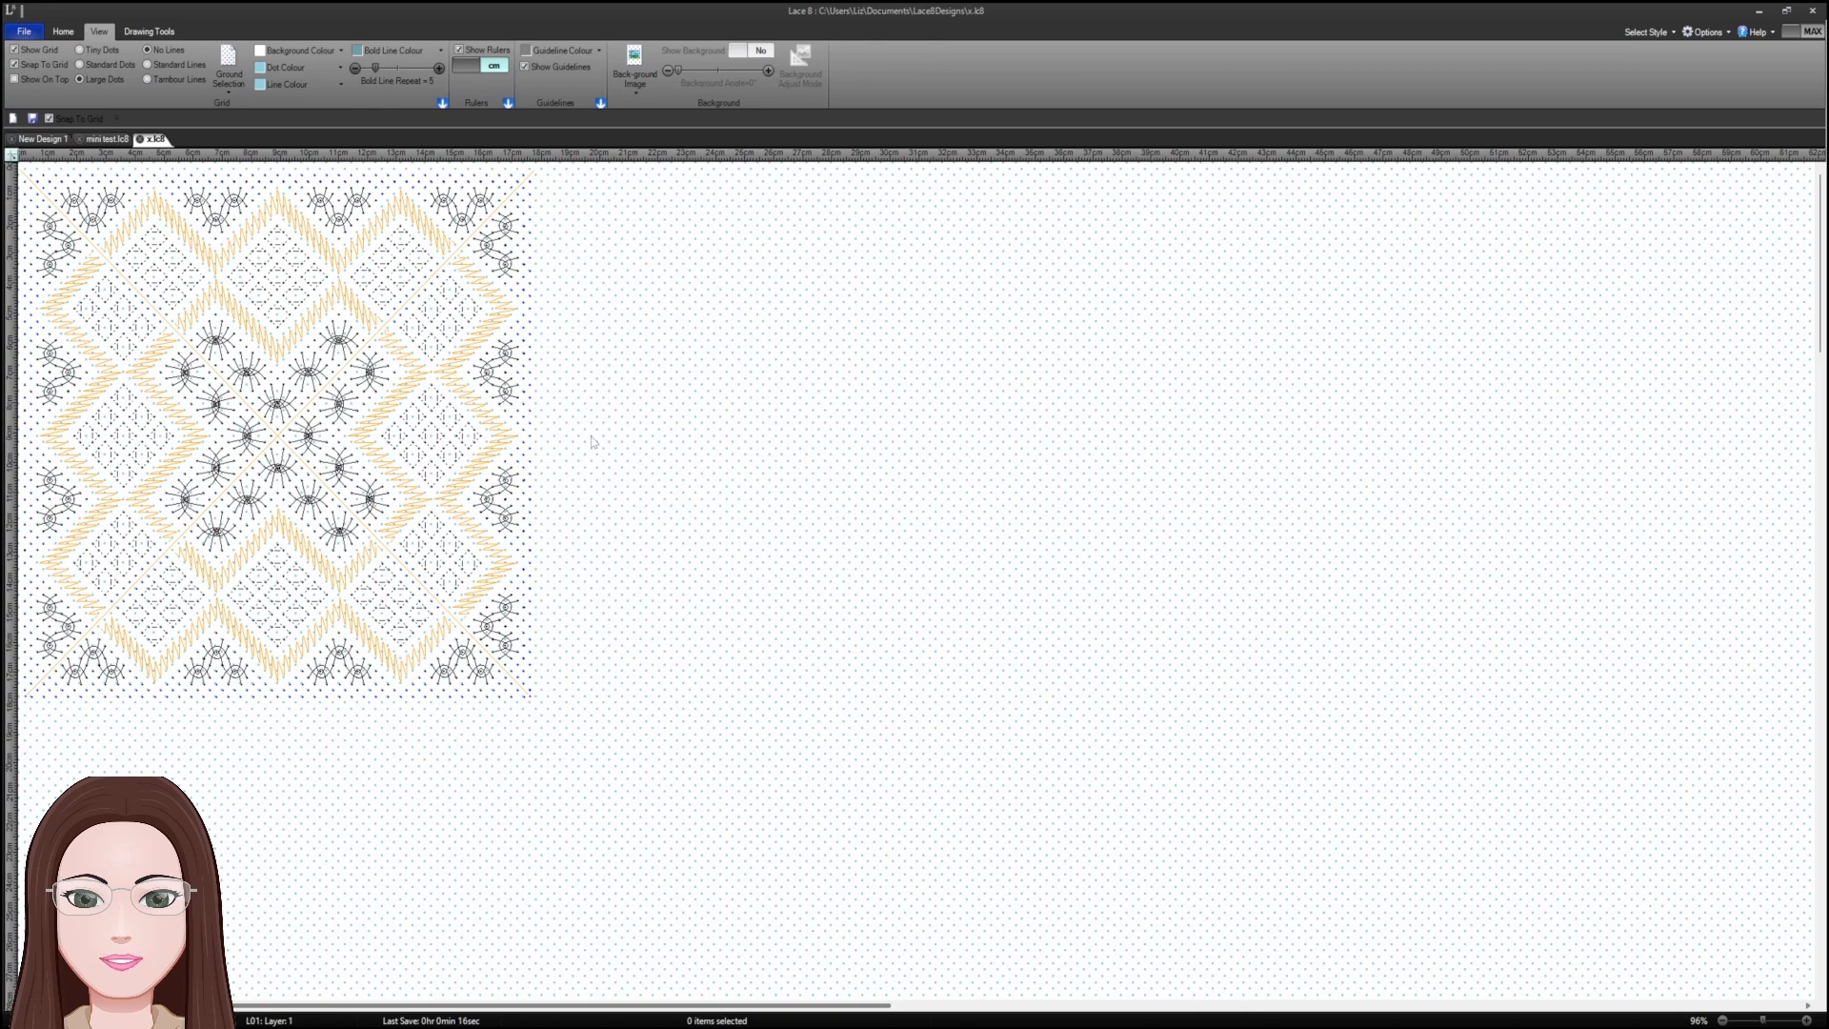
# - Inspect the saved copy of the square lace pattern at 160% and 120% zoom
pyautogui.click(1807, 1021)
pyautogui.click(1806, 1021)
pyautogui.click(1806, 1021)
pyautogui.click(1806, 1021)
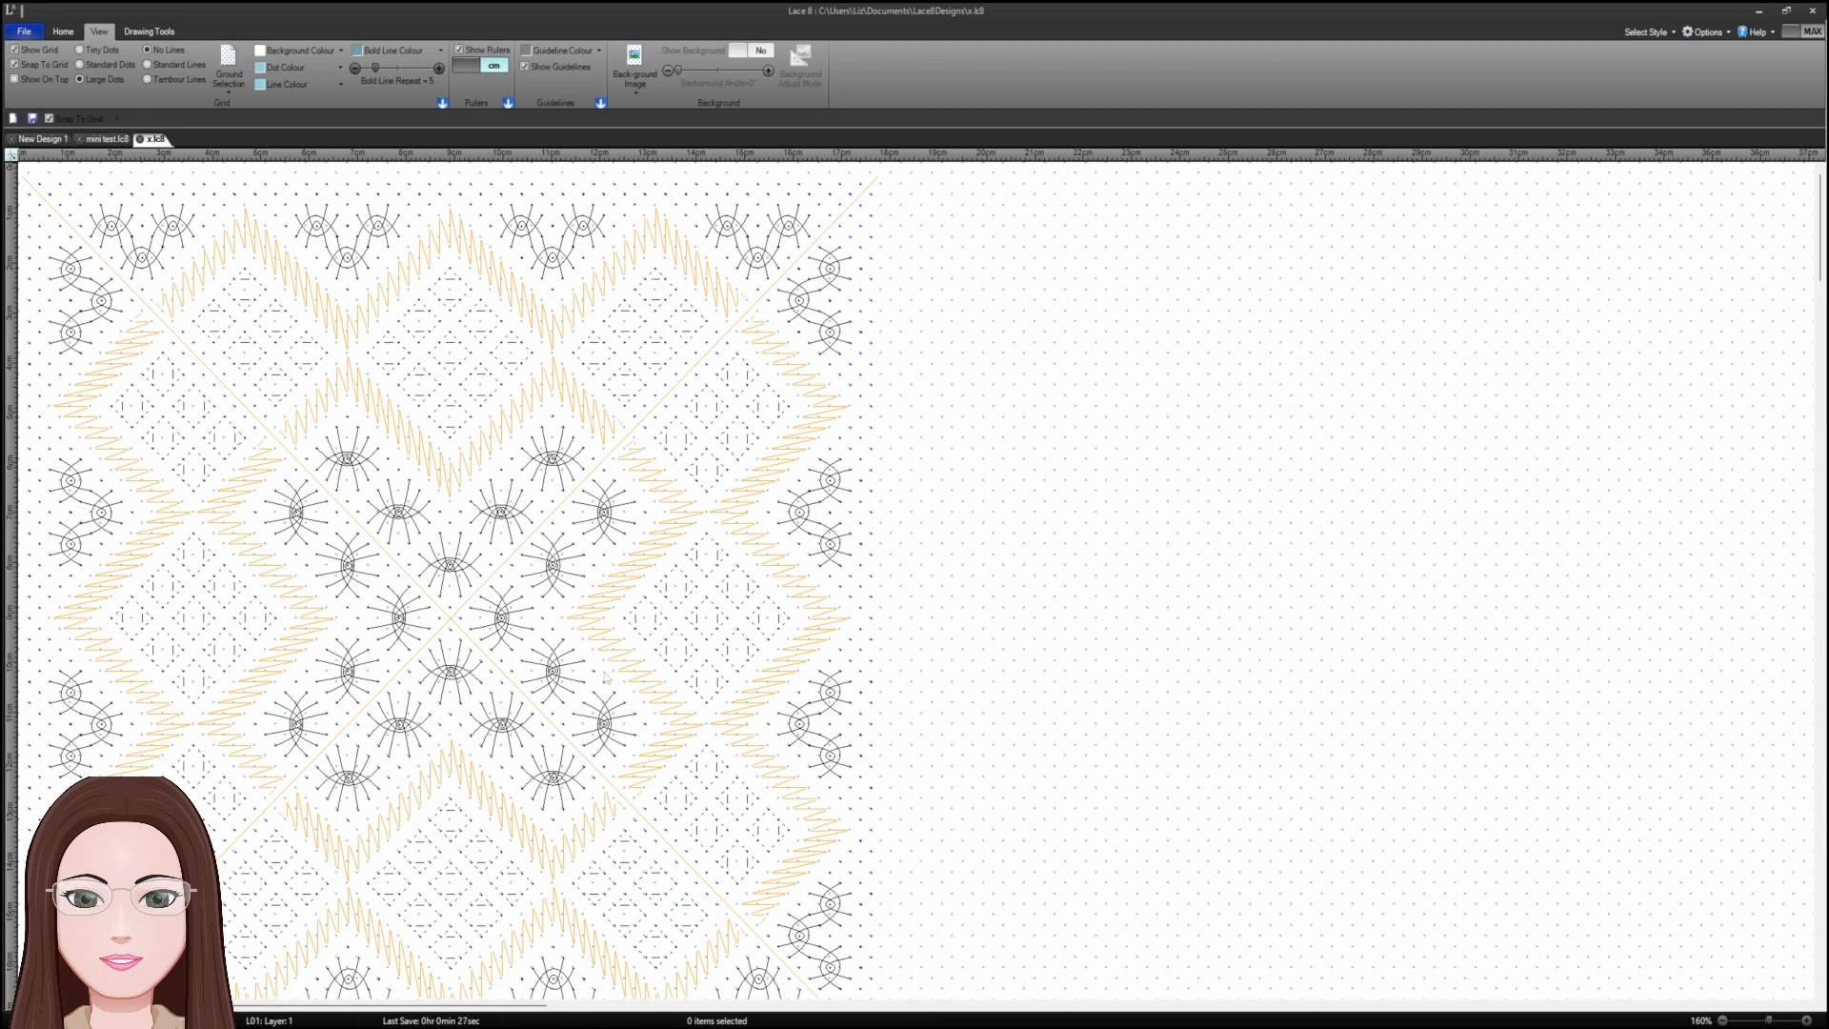
pyautogui.click(1722, 1021)
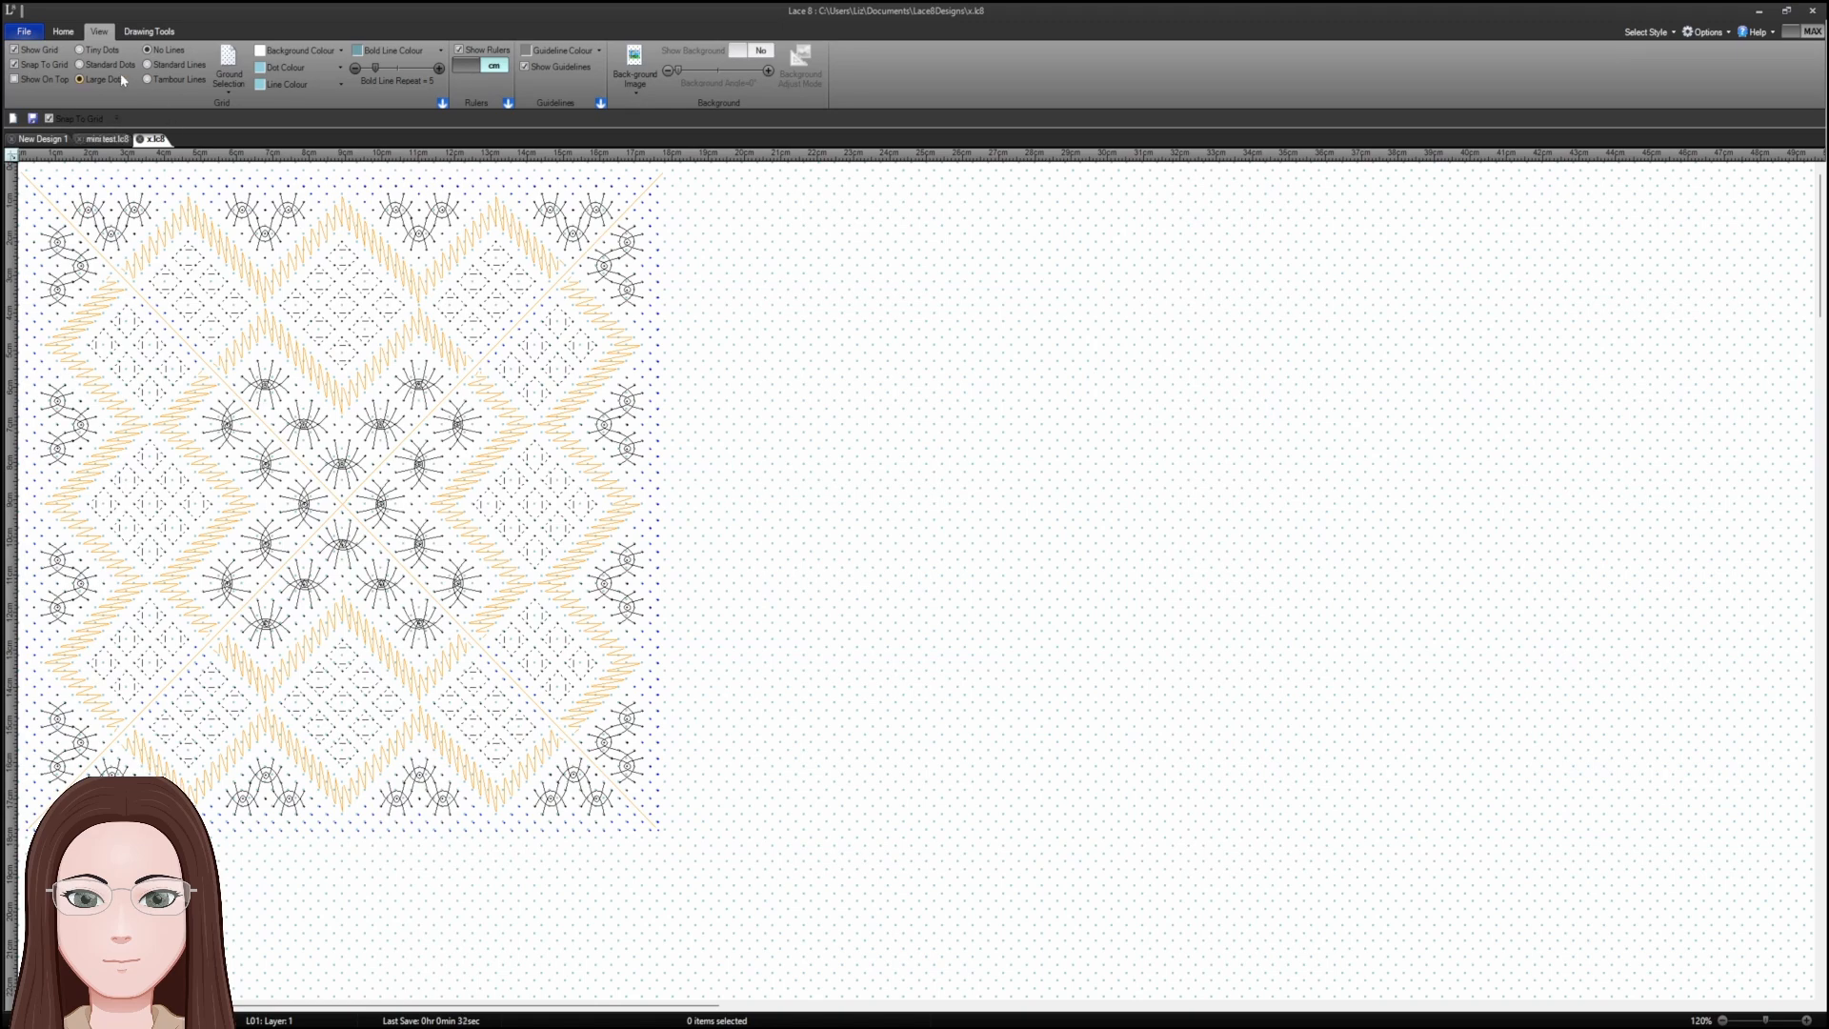
# - Close the x.lc8 copy and reopen the original design square1.lc8
pyautogui.click(139, 139)
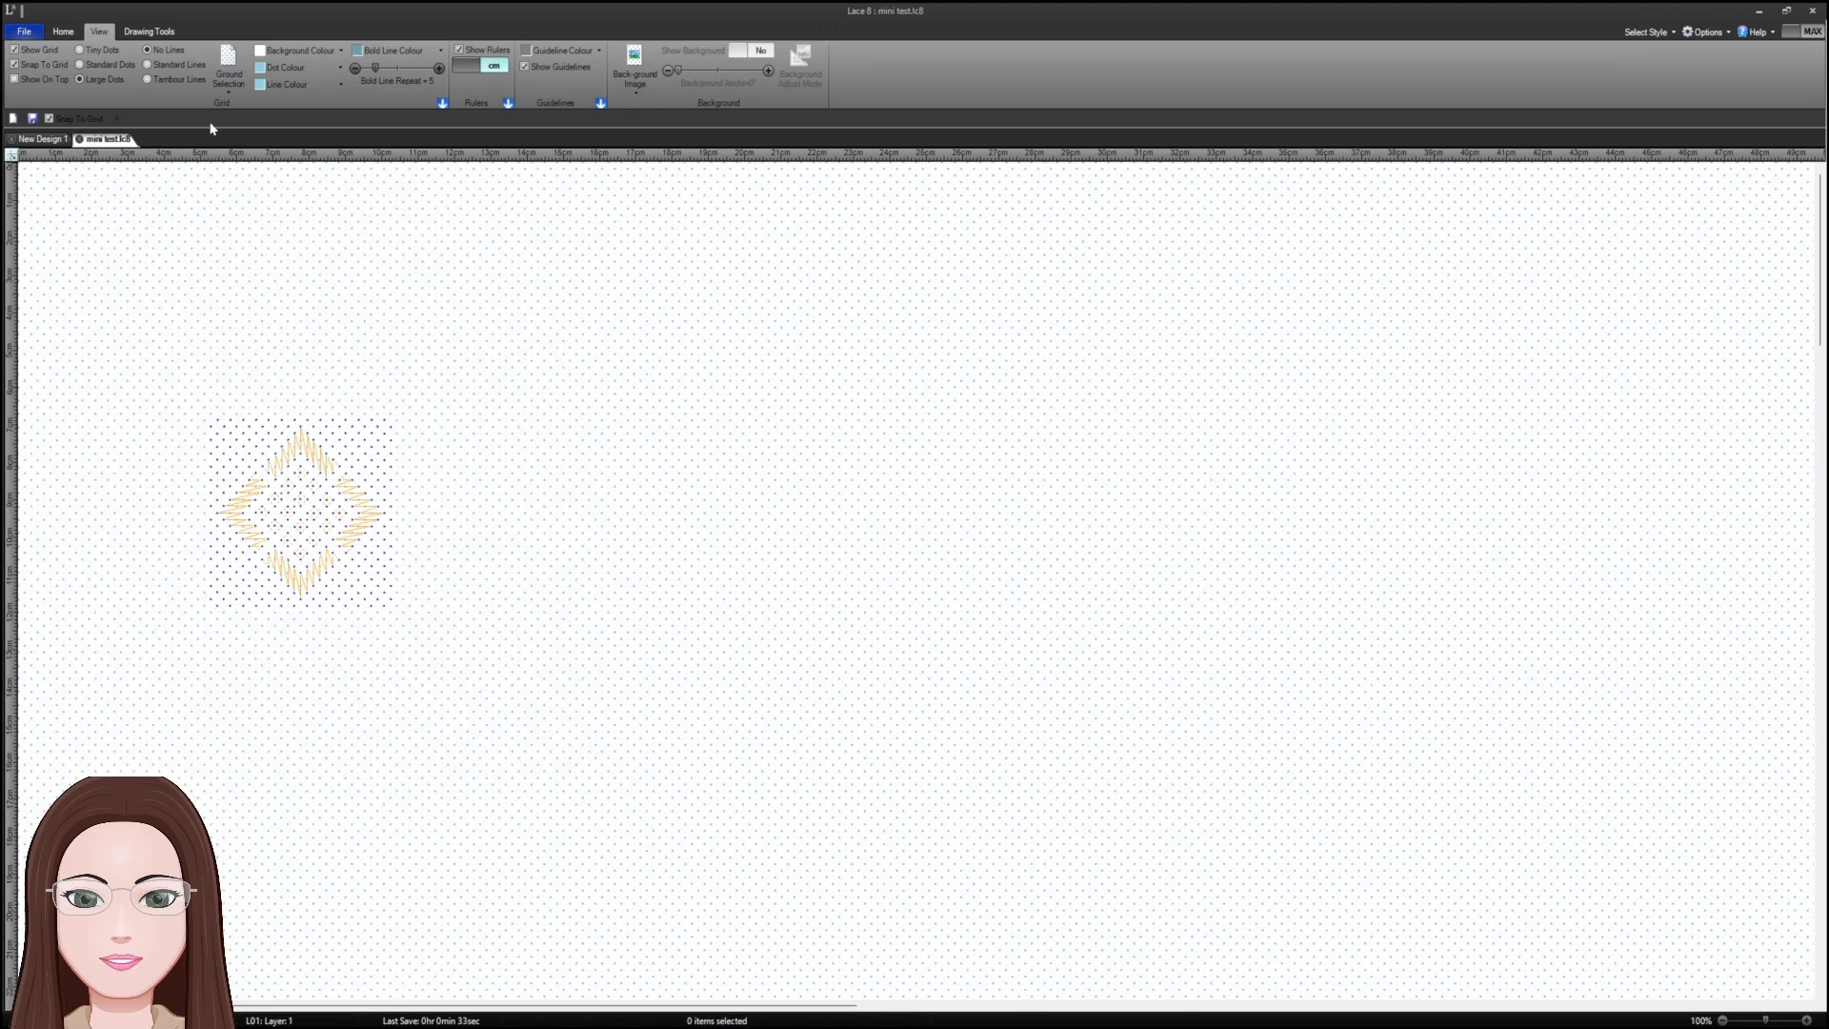
pyautogui.click(28, 34)
pyautogui.click(67, 140)
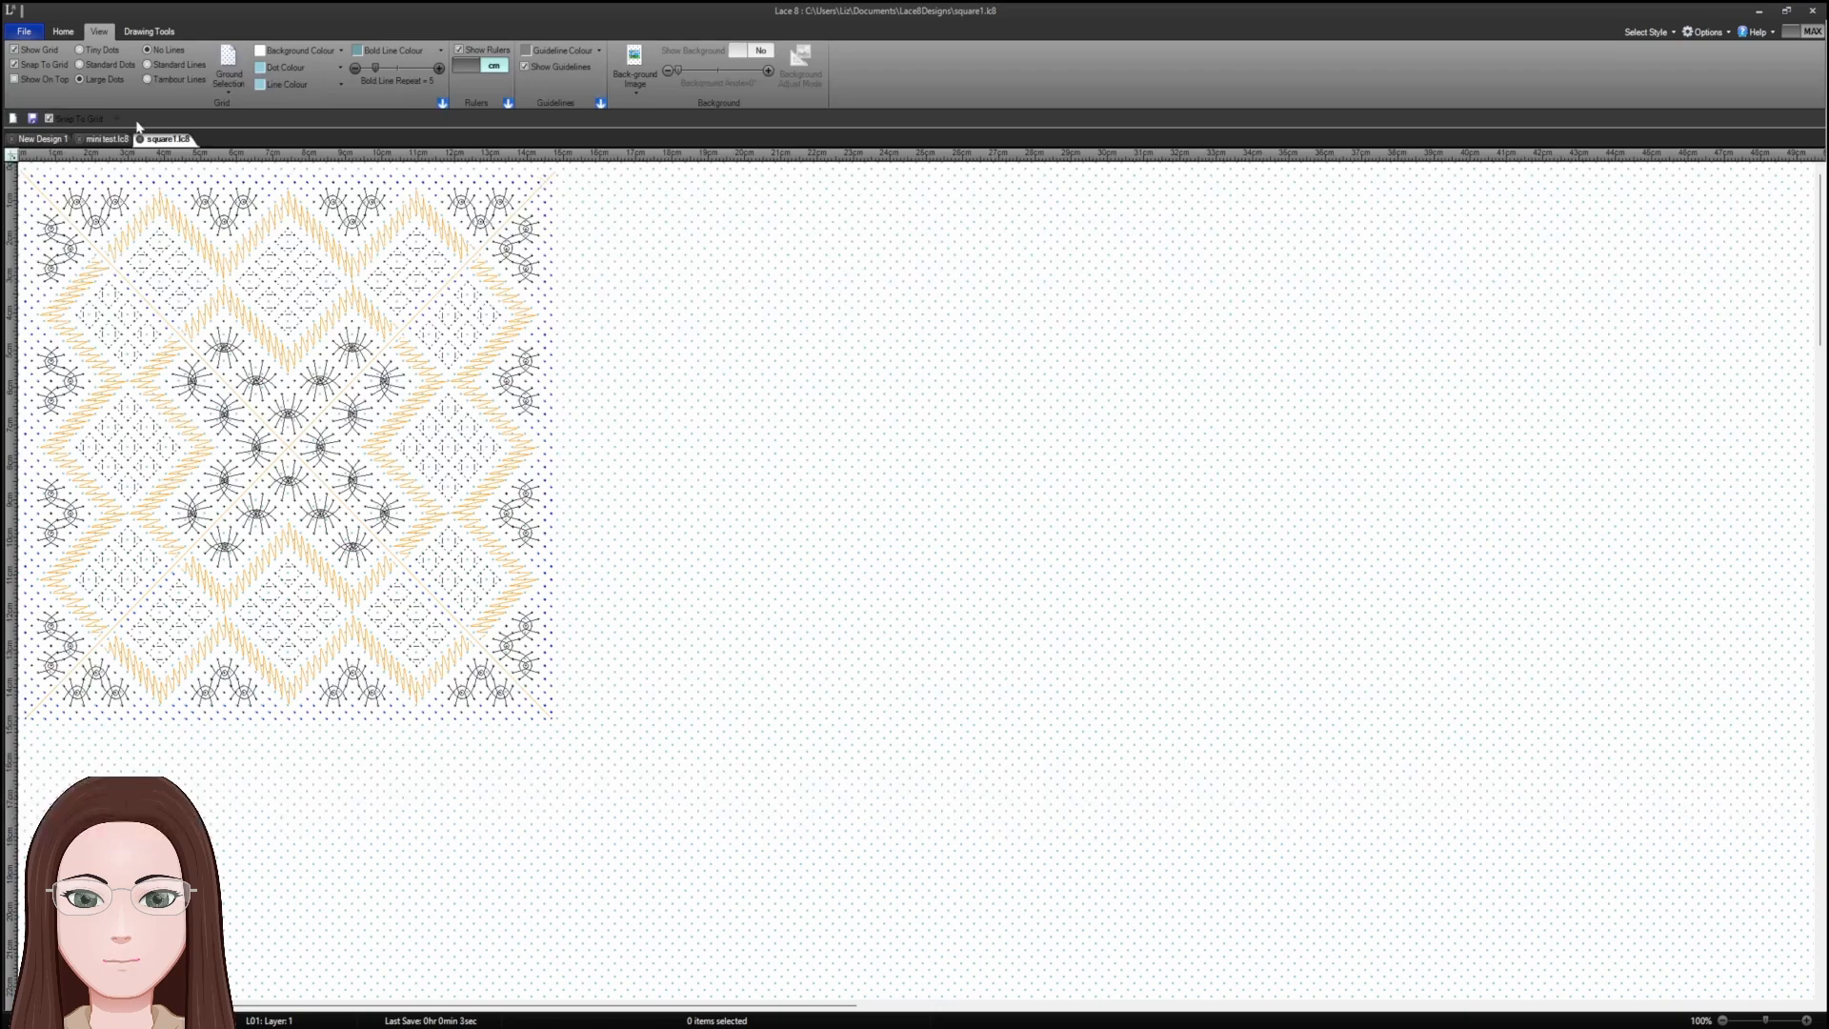
# - Reopen the saved copy x.lc8 and check its grid size and page layout in the print settings
pyautogui.click(25, 33)
pyautogui.press('Escape')
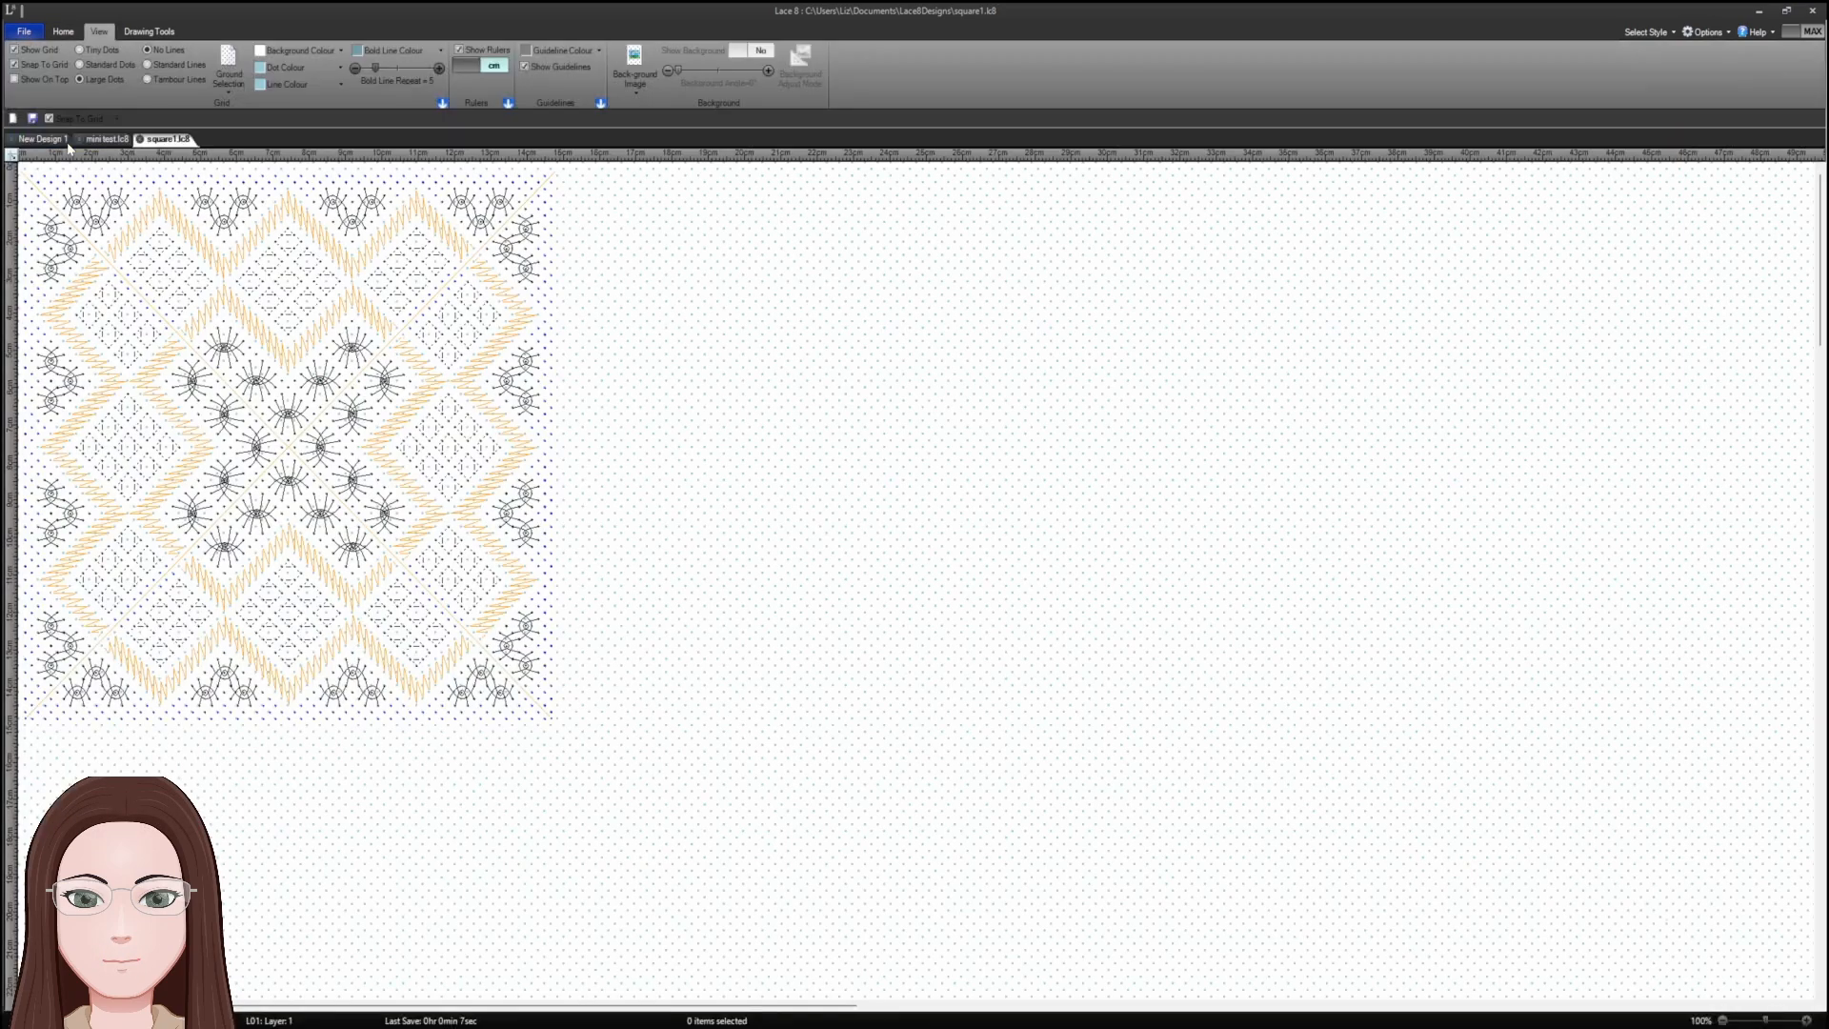
pyautogui.doubleClick(196, 125)
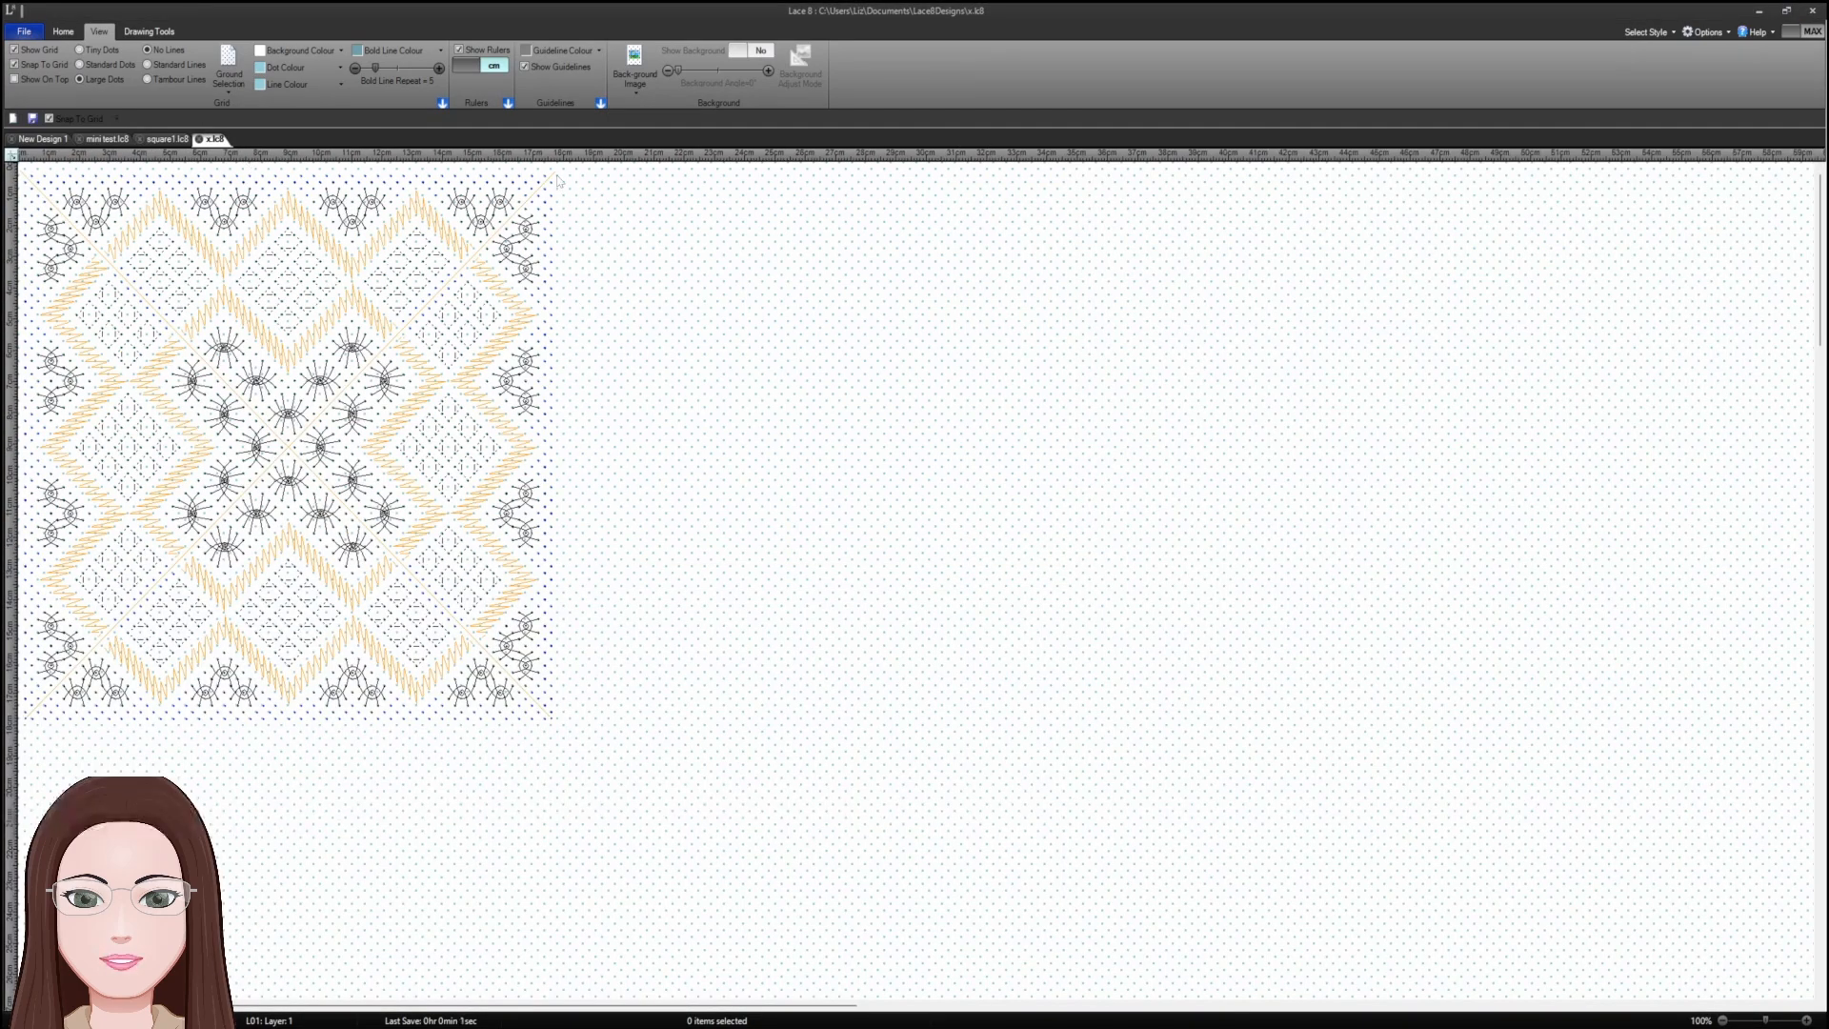
pyautogui.click(24, 32)
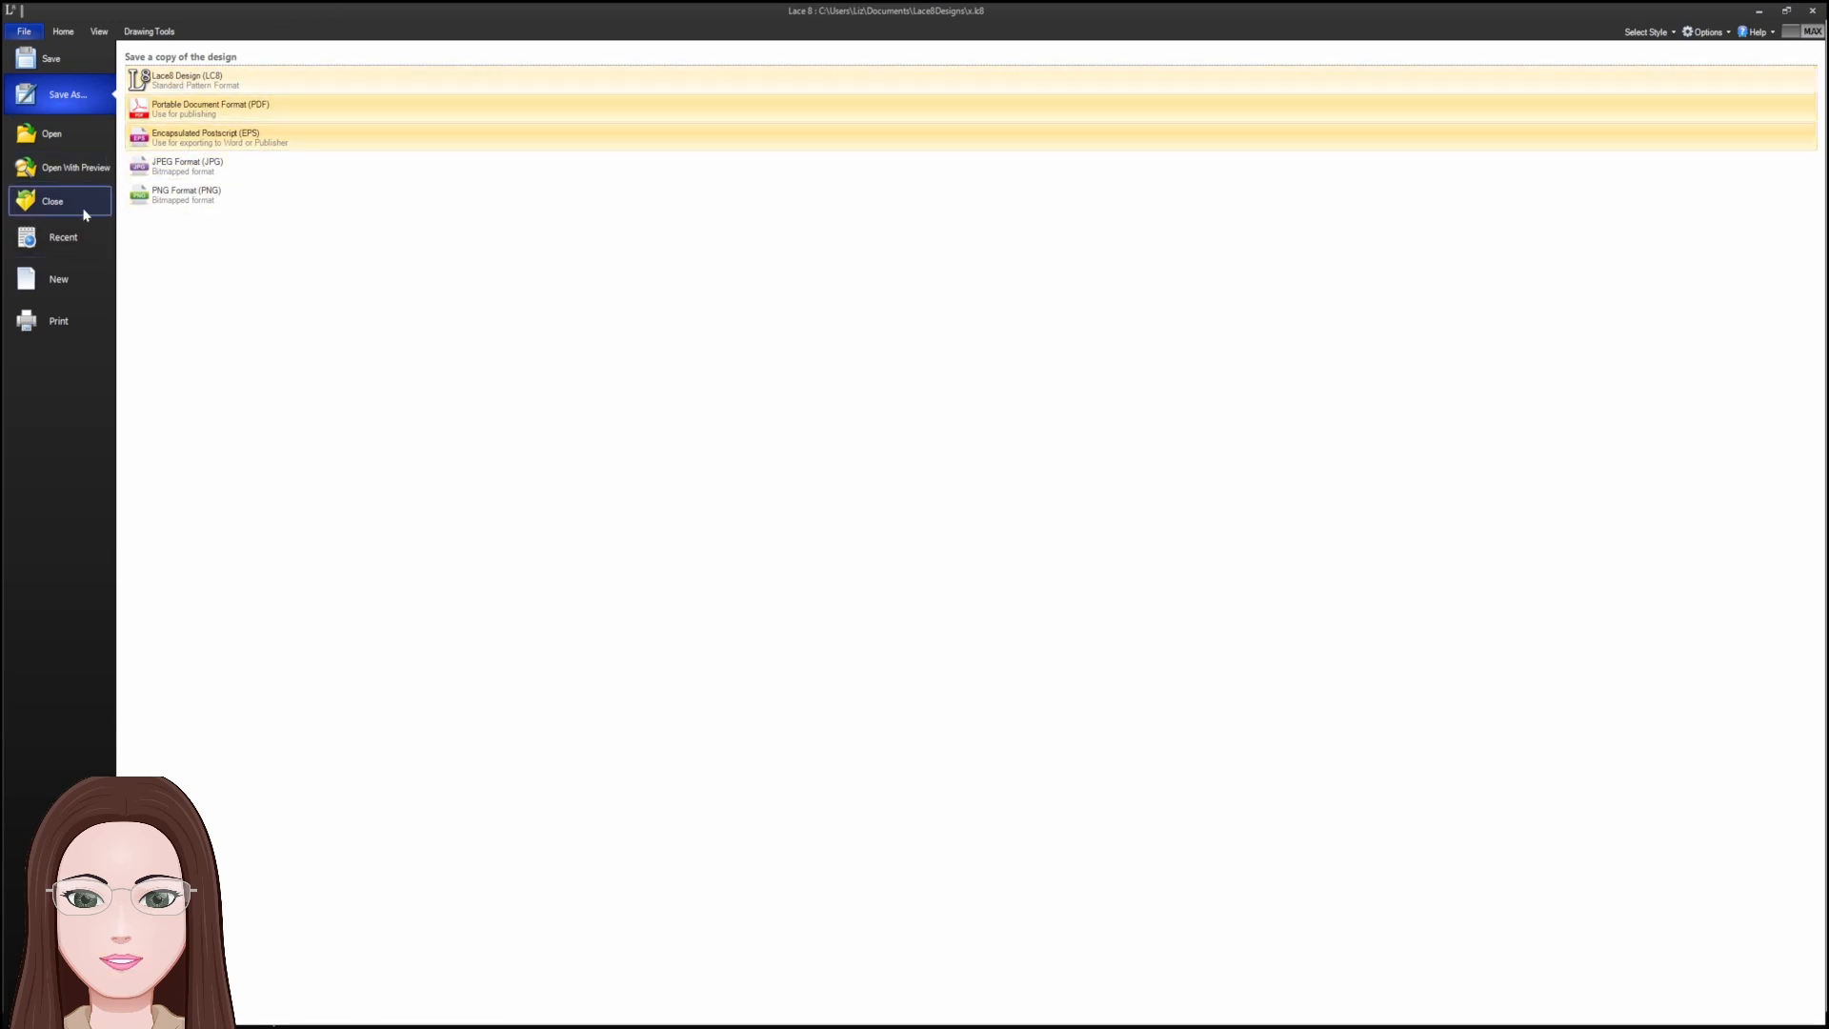
pyautogui.click(57, 318)
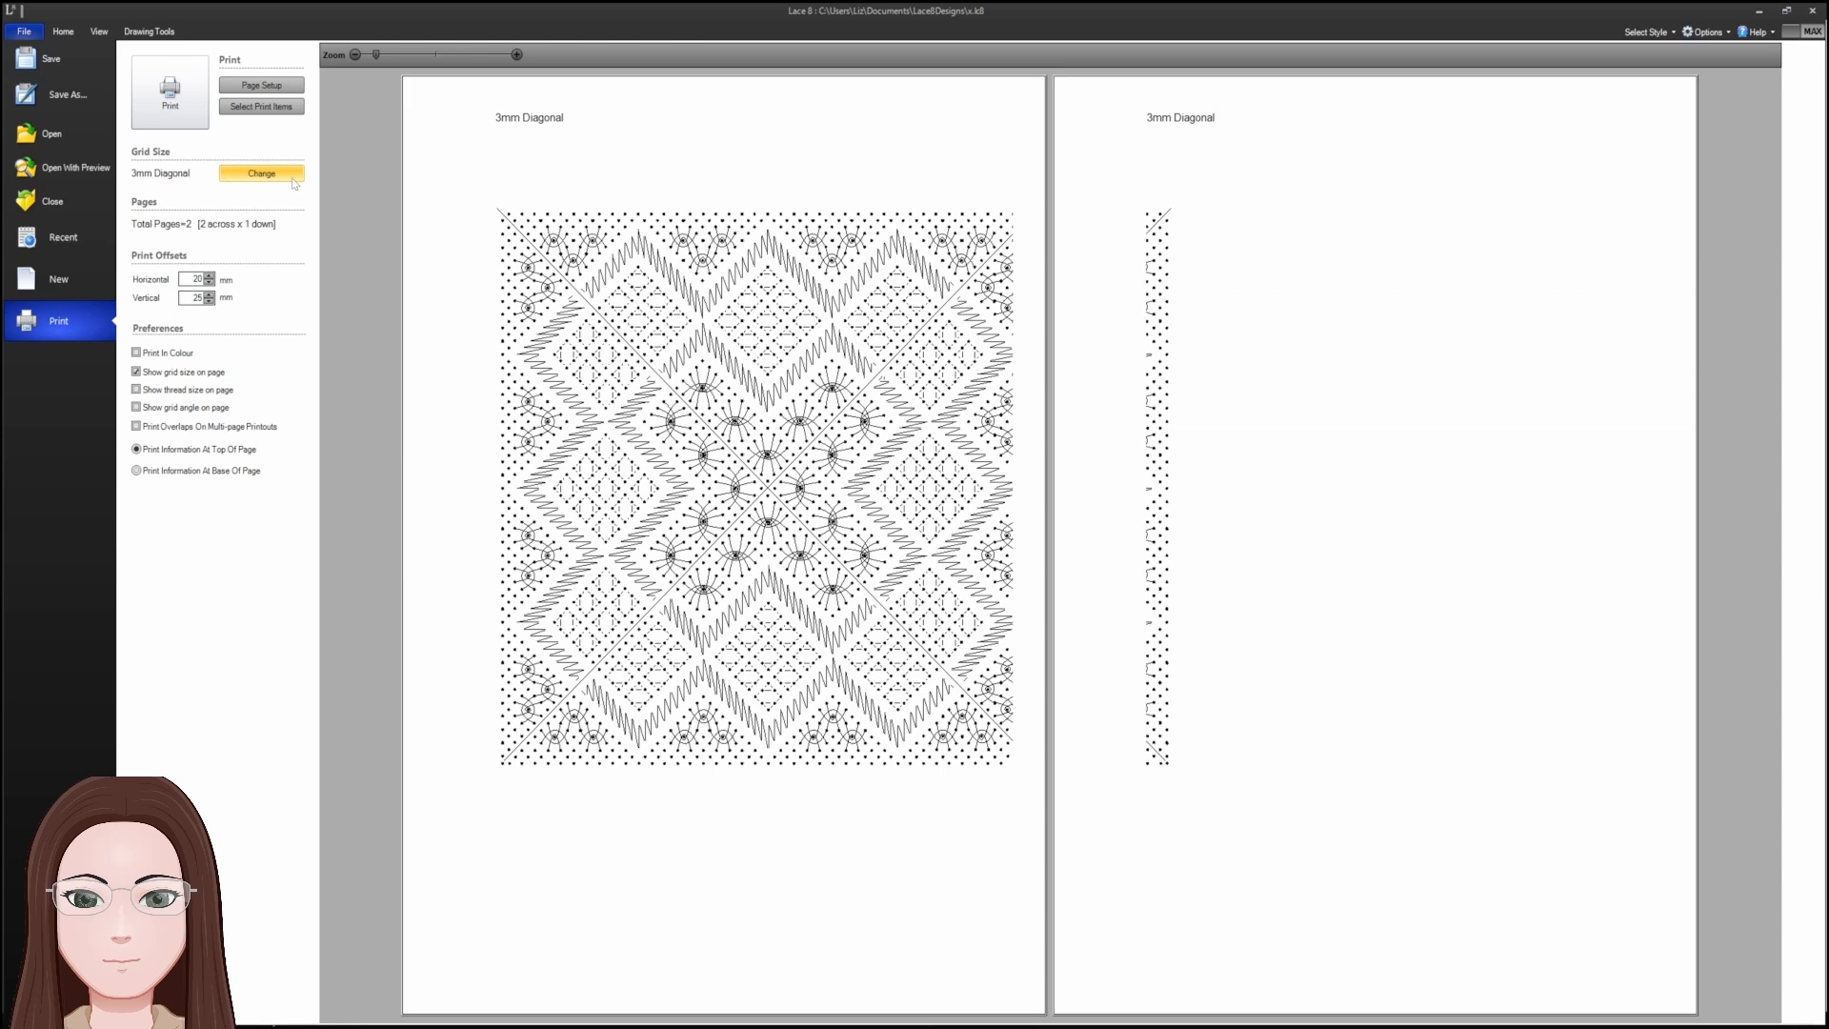
pyautogui.click(32, 36)
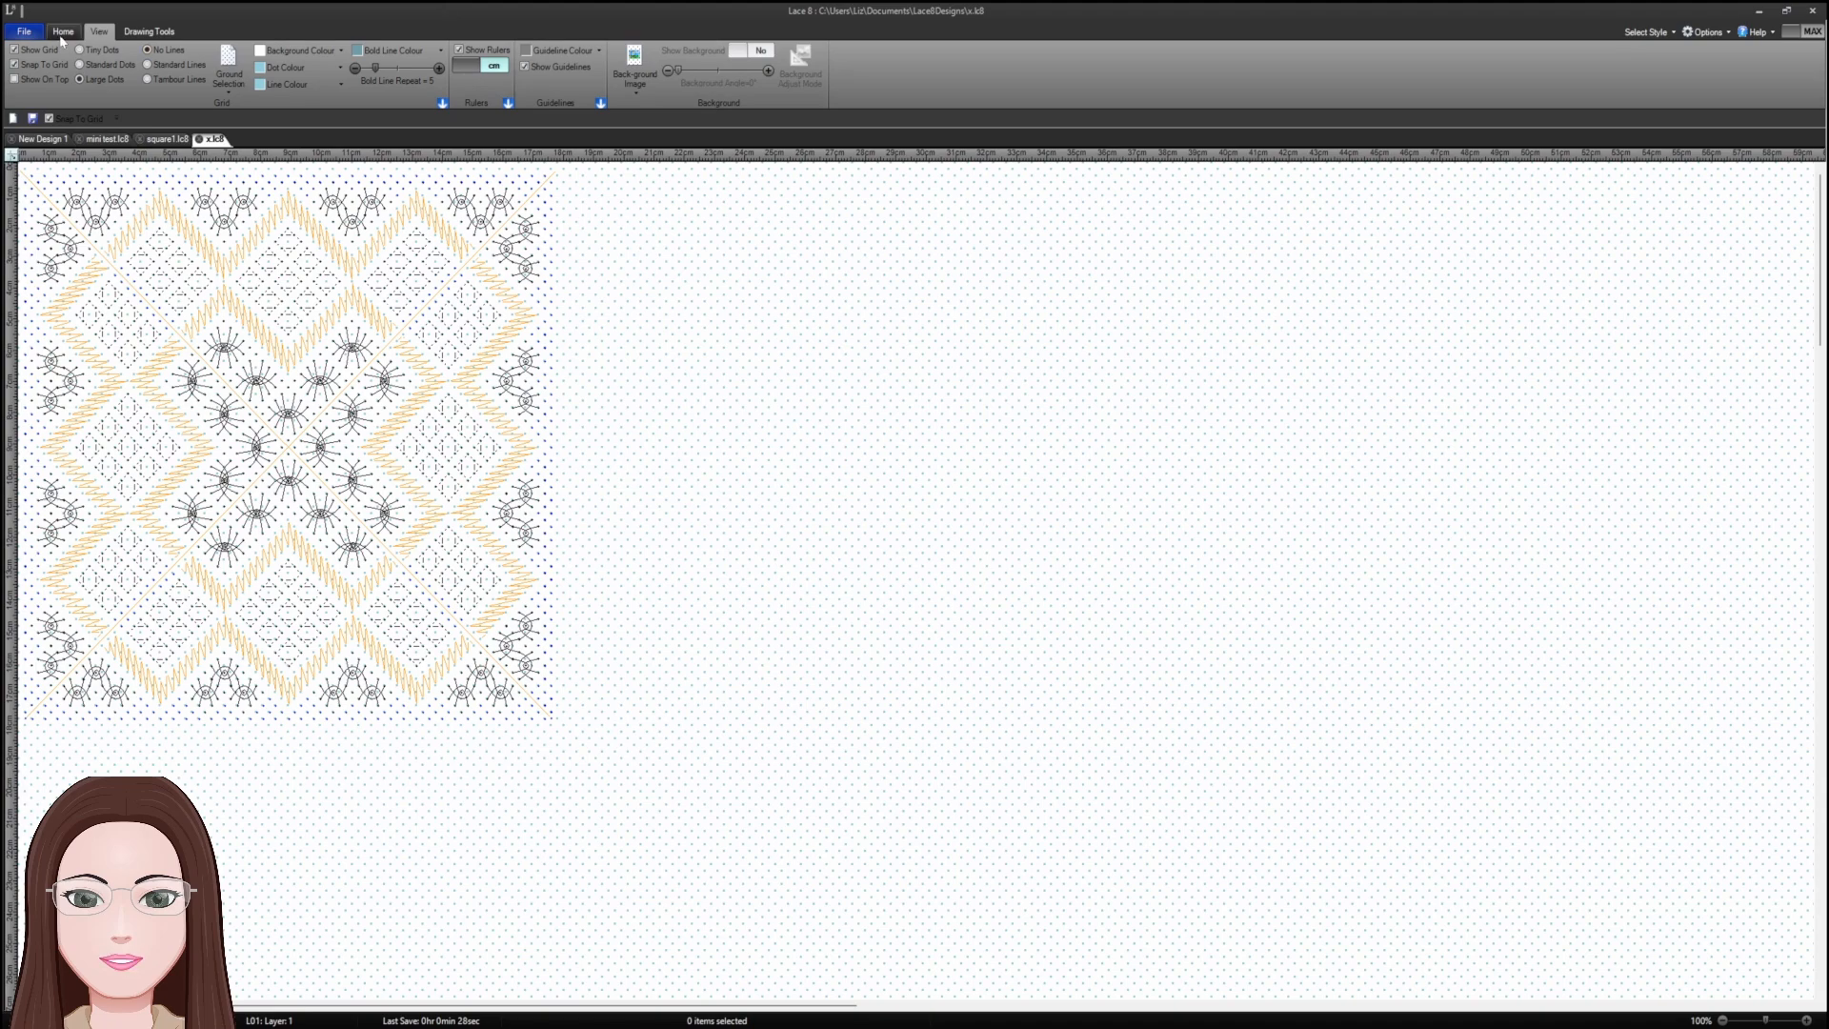
pyautogui.click(25, 32)
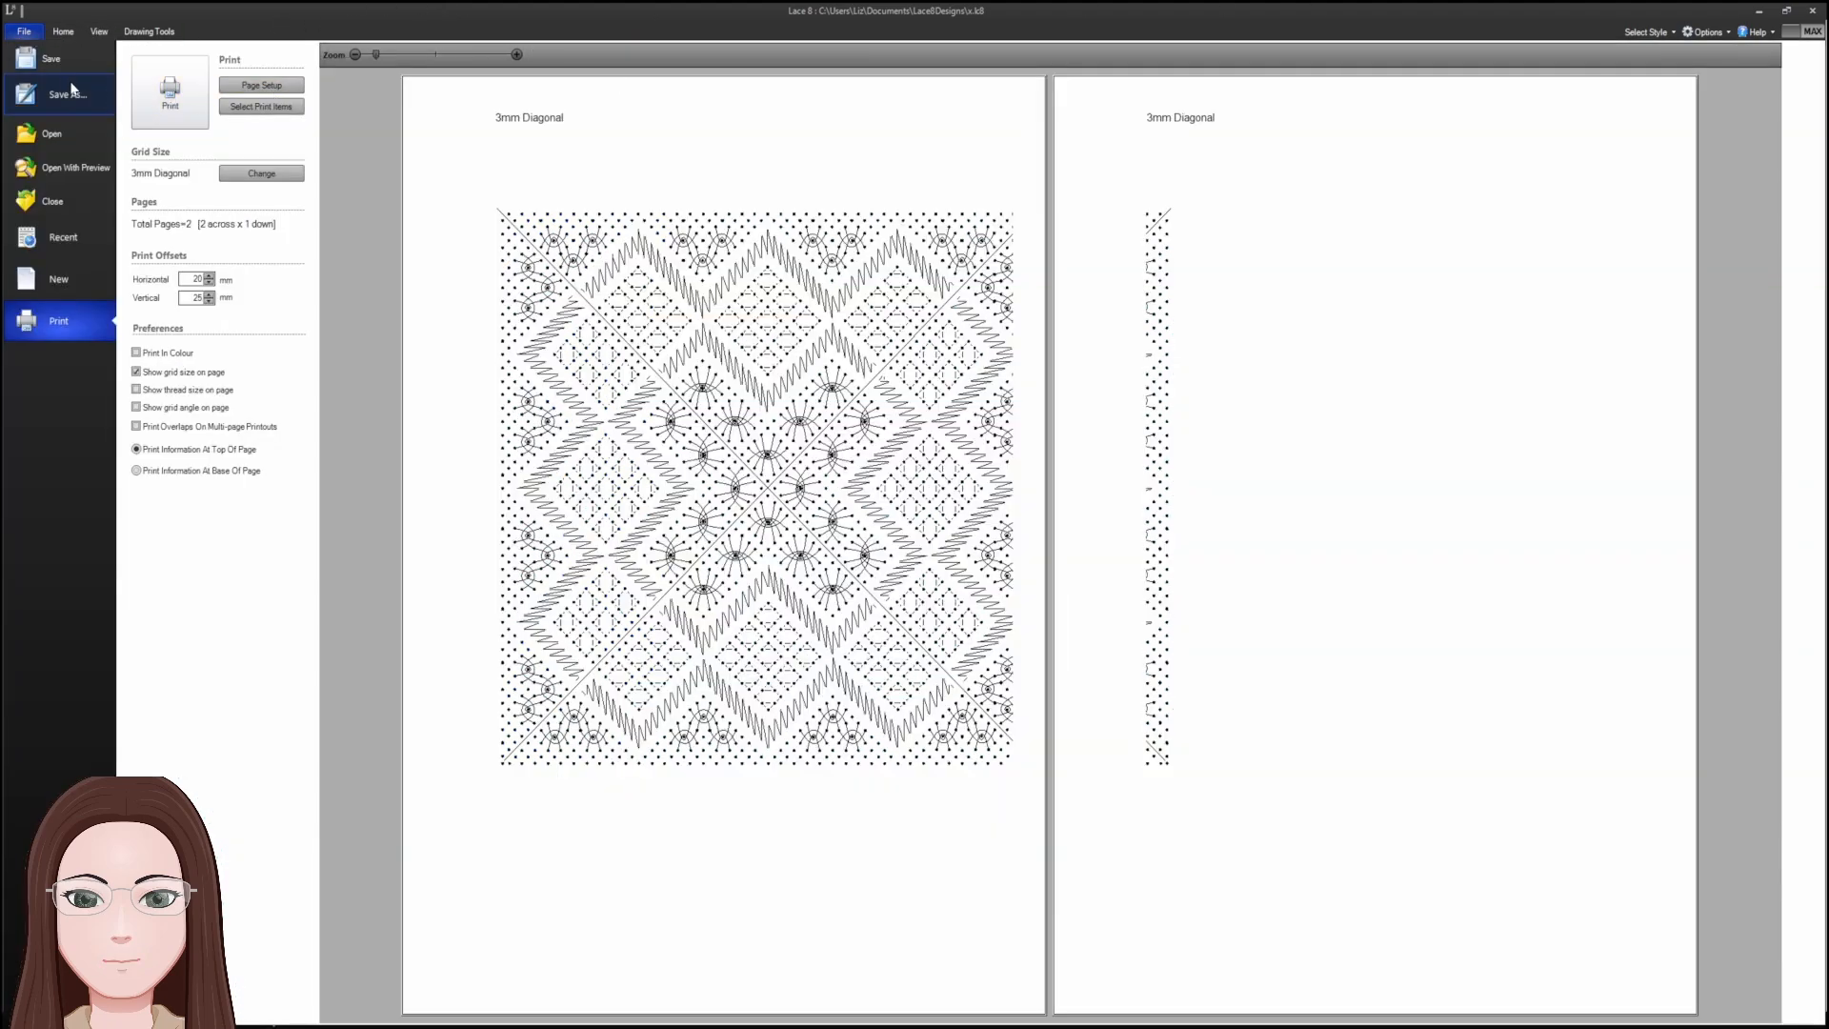
pyautogui.press('Escape')
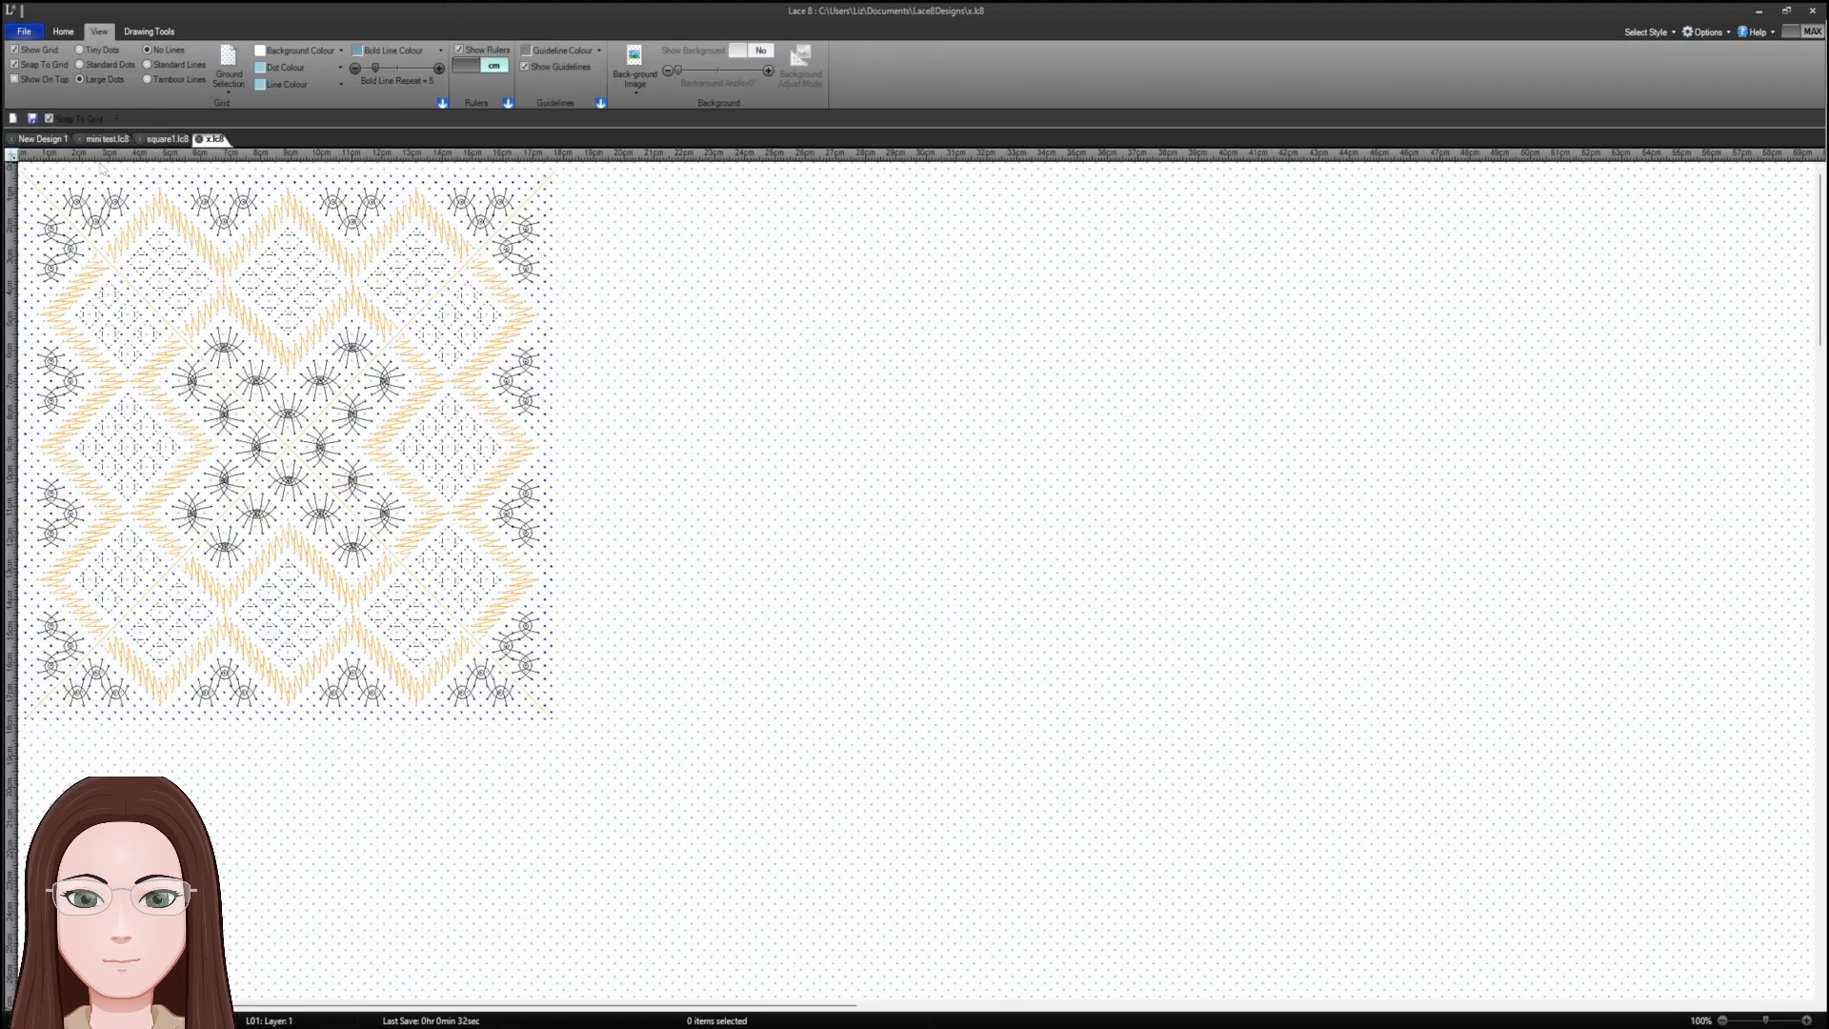
# - Close the x, square1 and mini test designs, leaving only New Design 1 open
pyautogui.click(198, 139)
pyautogui.click(140, 139)
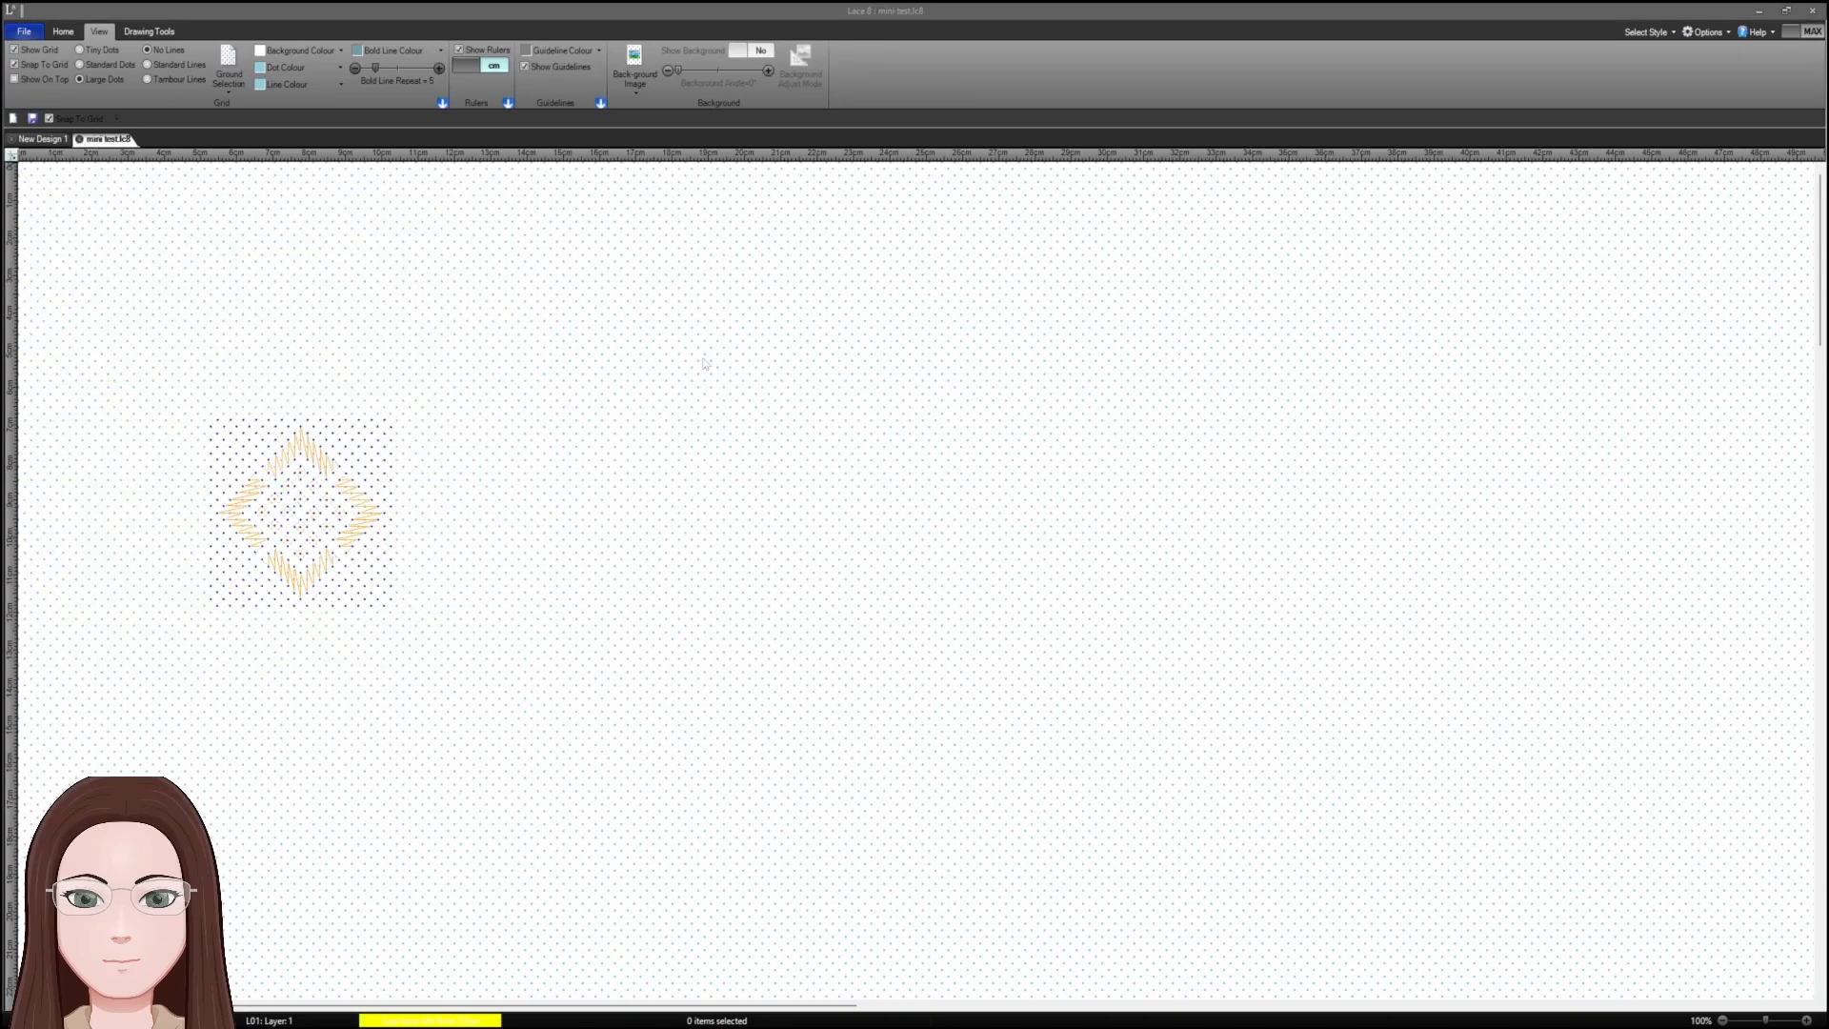
pyautogui.click(1000, 577)
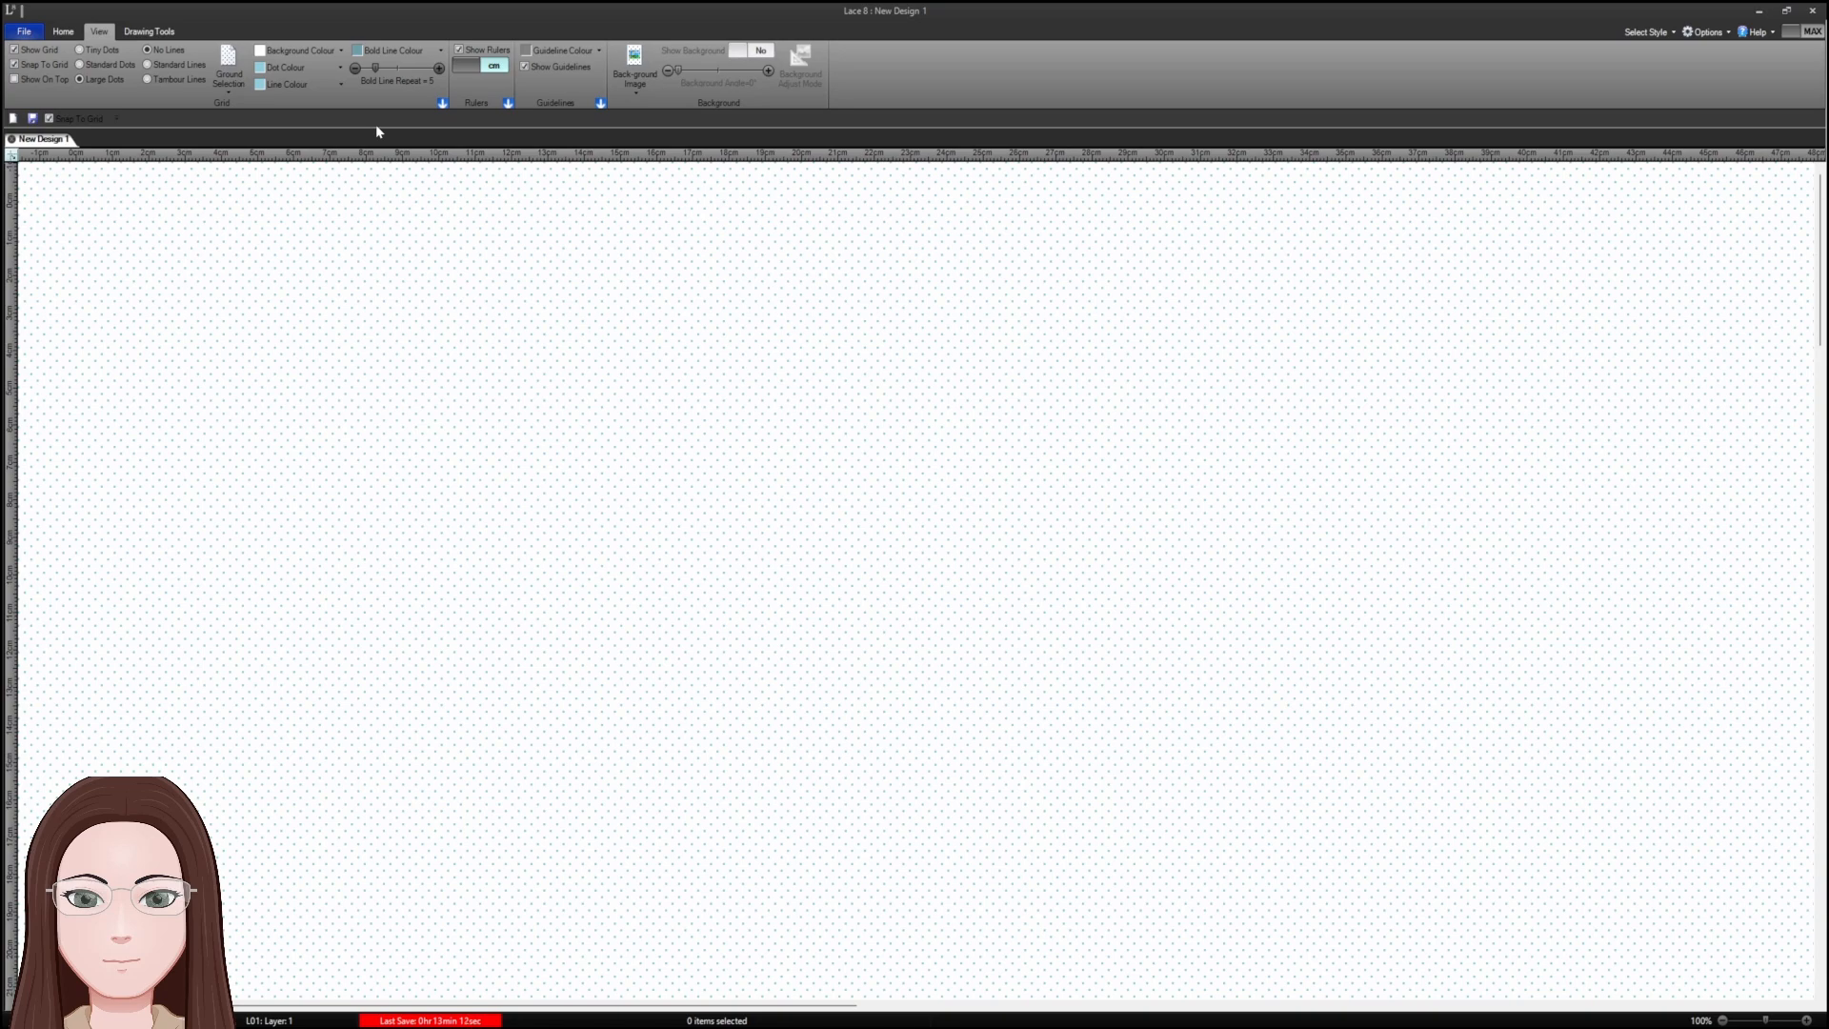
# - Load the snowflake-like diamond motif and stamp copies of it in a diamond arrangement near the upper part of New Design 1
pyautogui.click(149, 32)
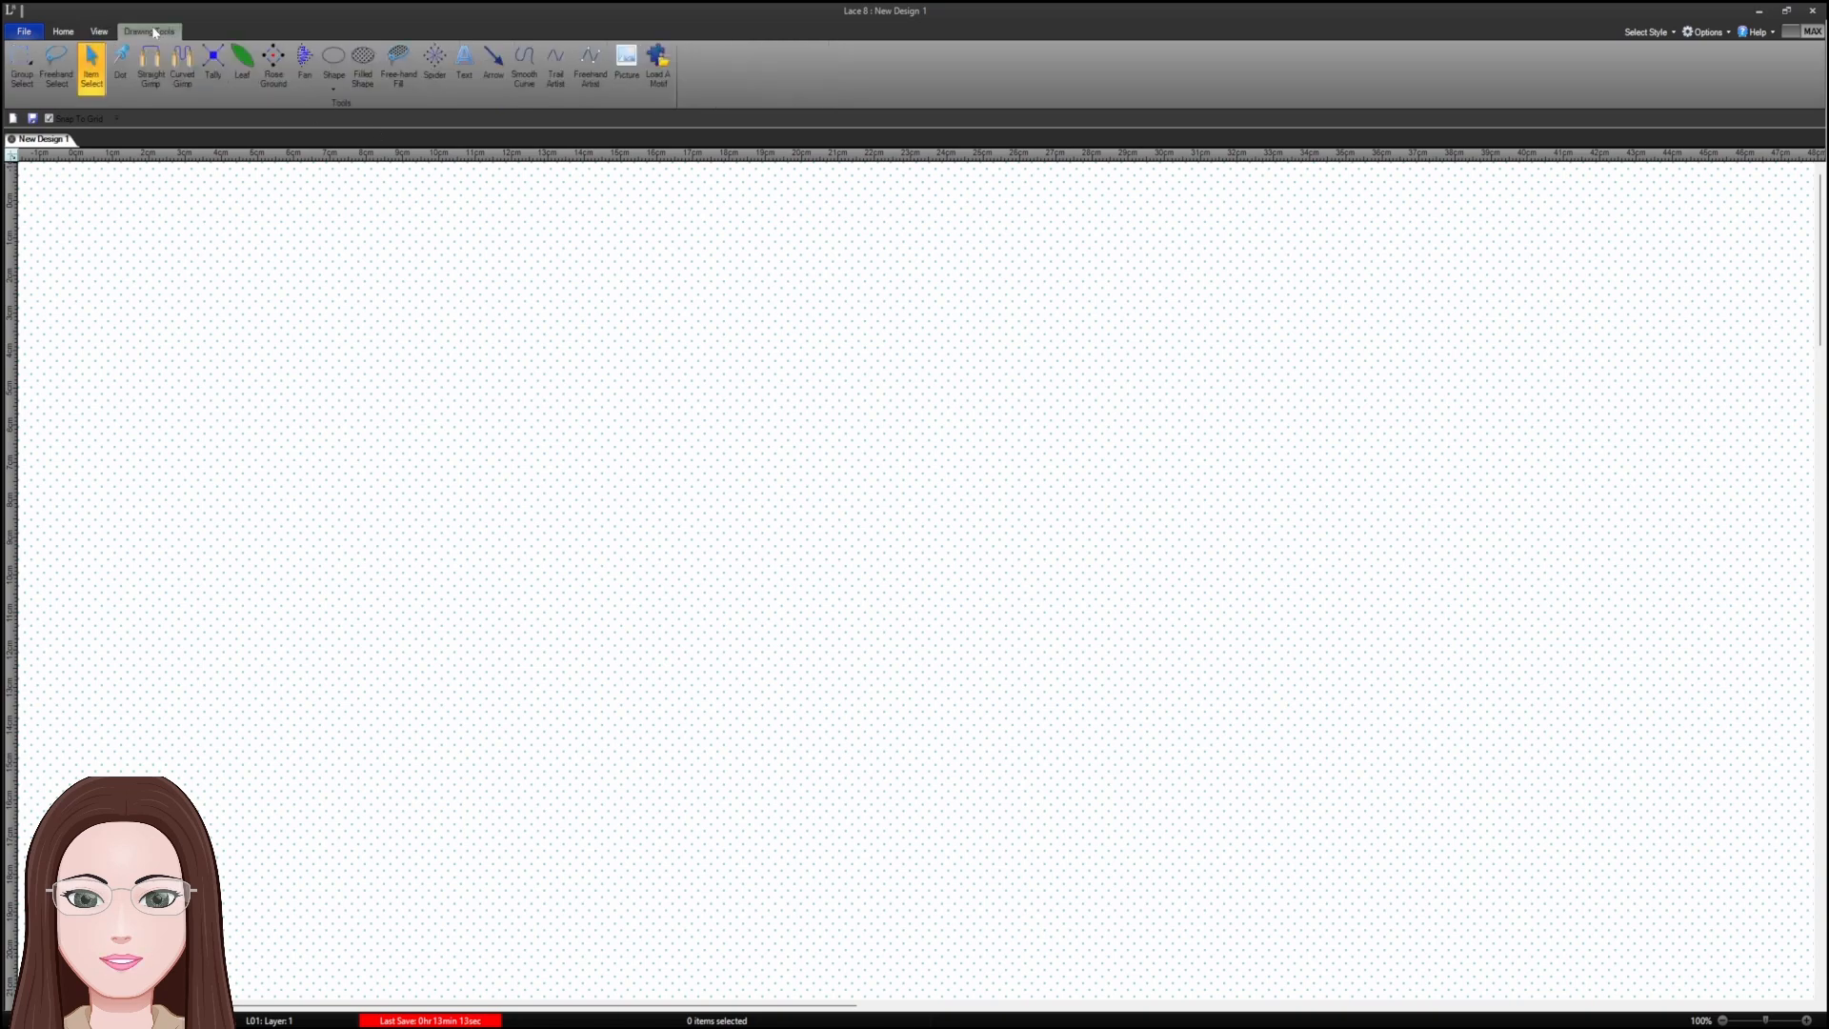
pyautogui.click(657, 65)
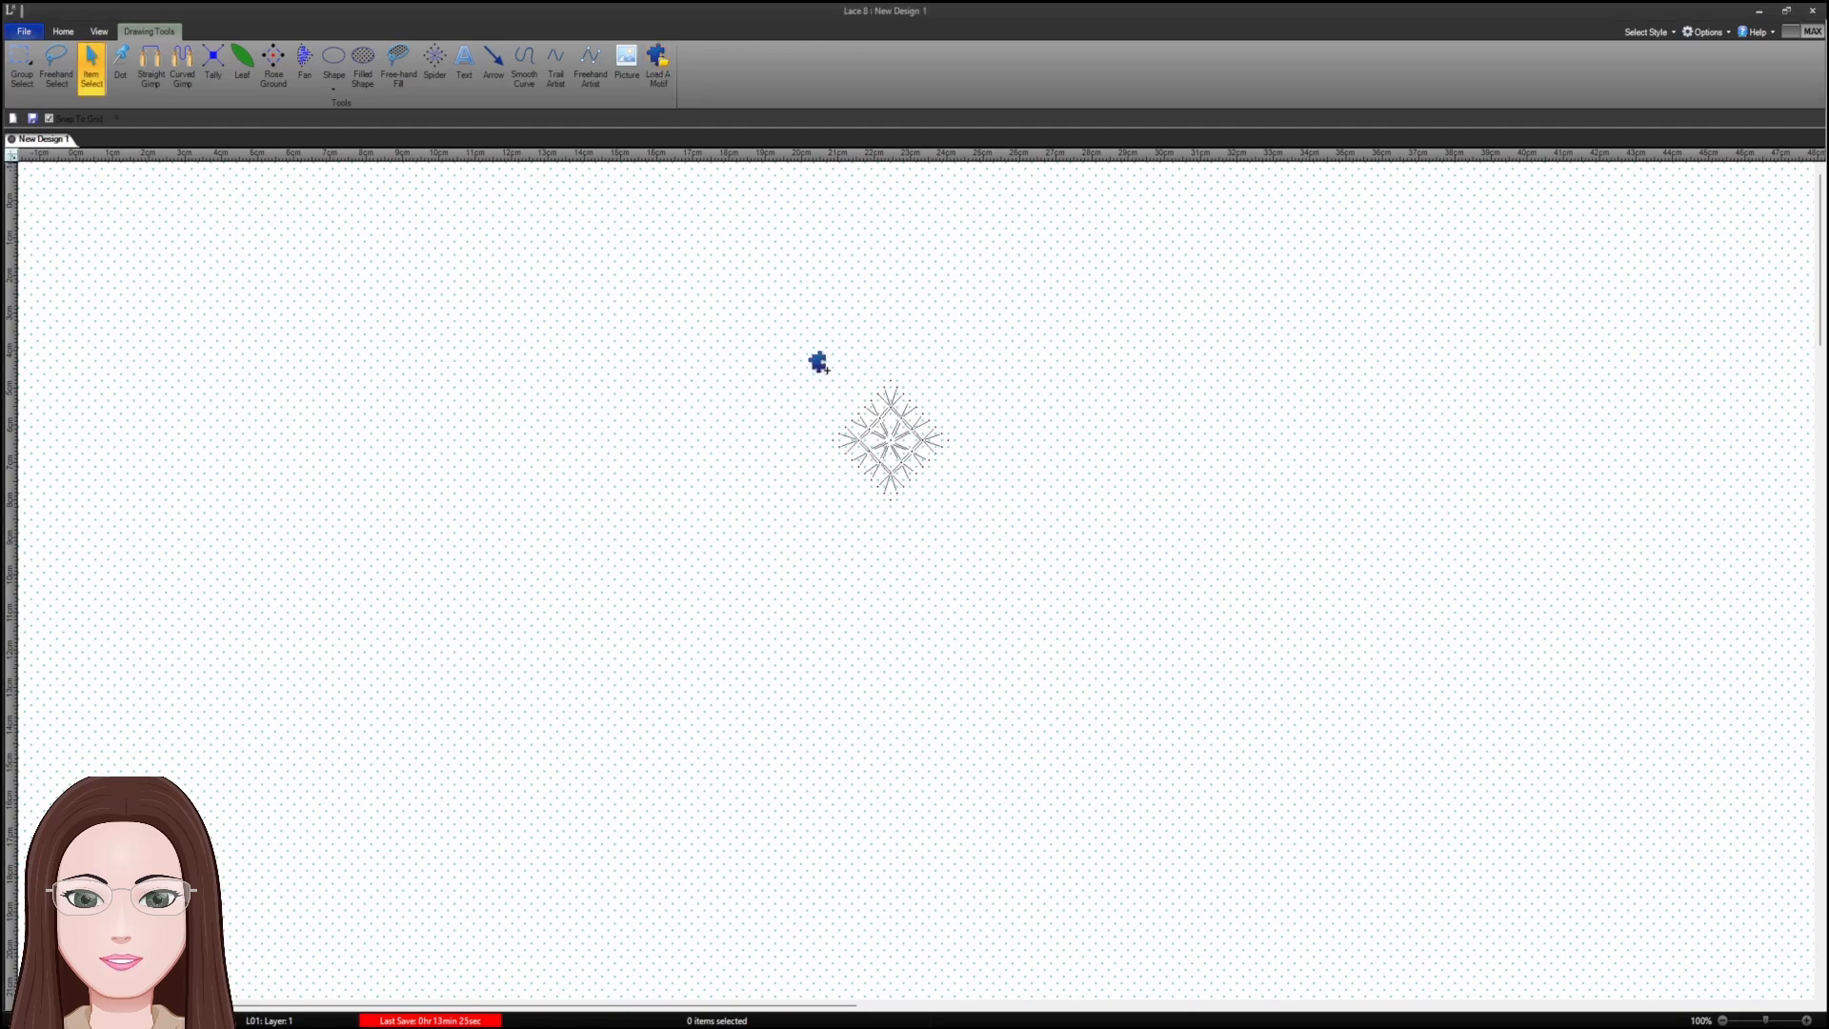
pyautogui.click(448, 214)
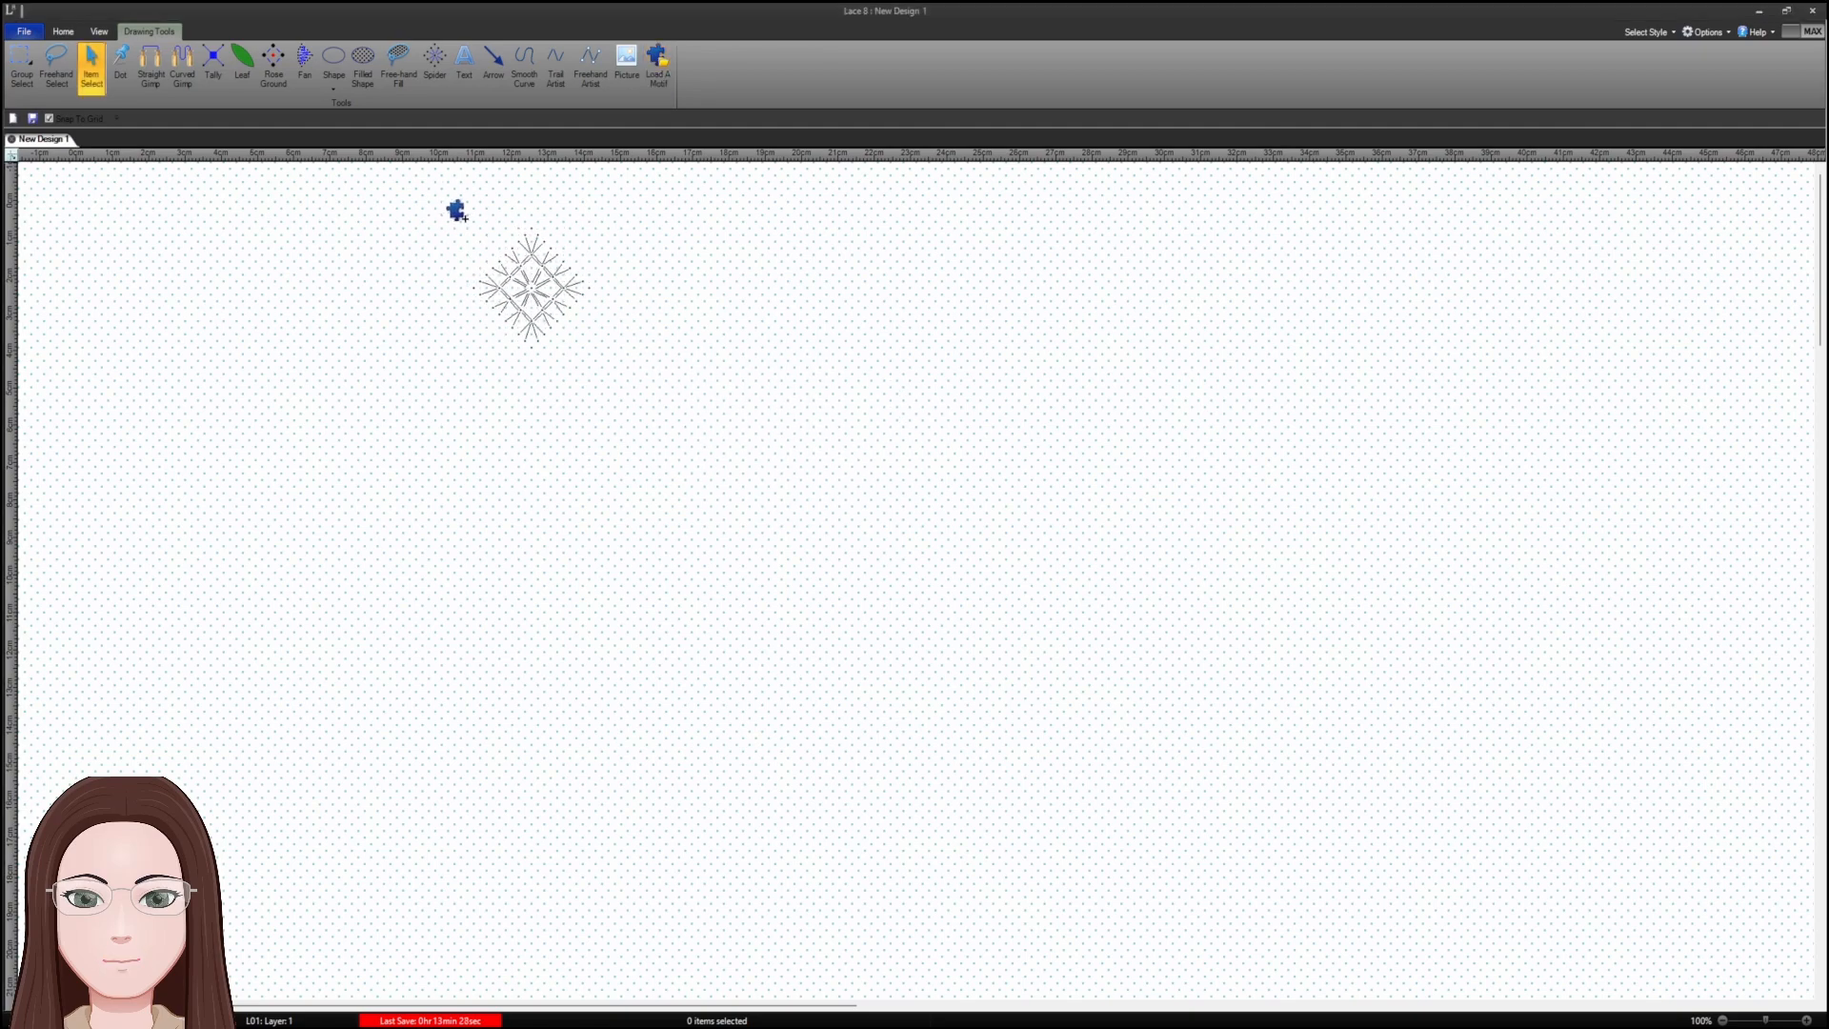
pyautogui.click(329, 204)
pyautogui.click(393, 288)
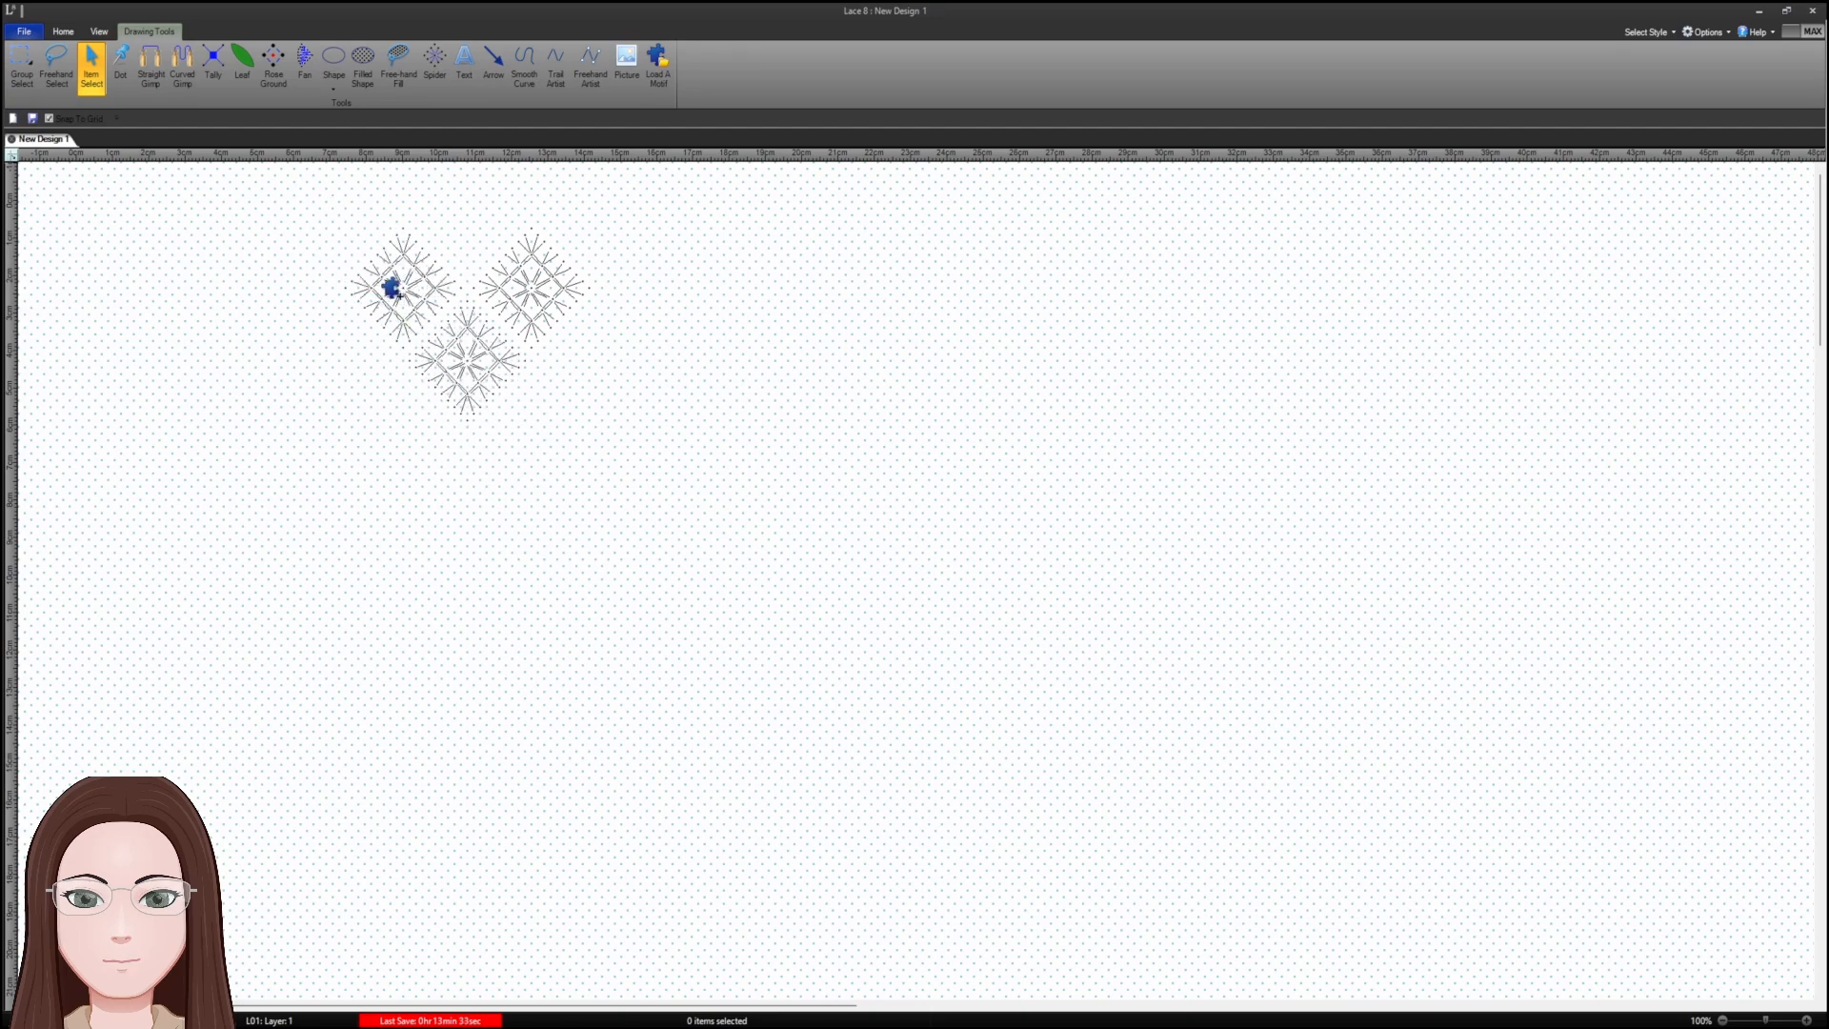
pyautogui.click(392, 282)
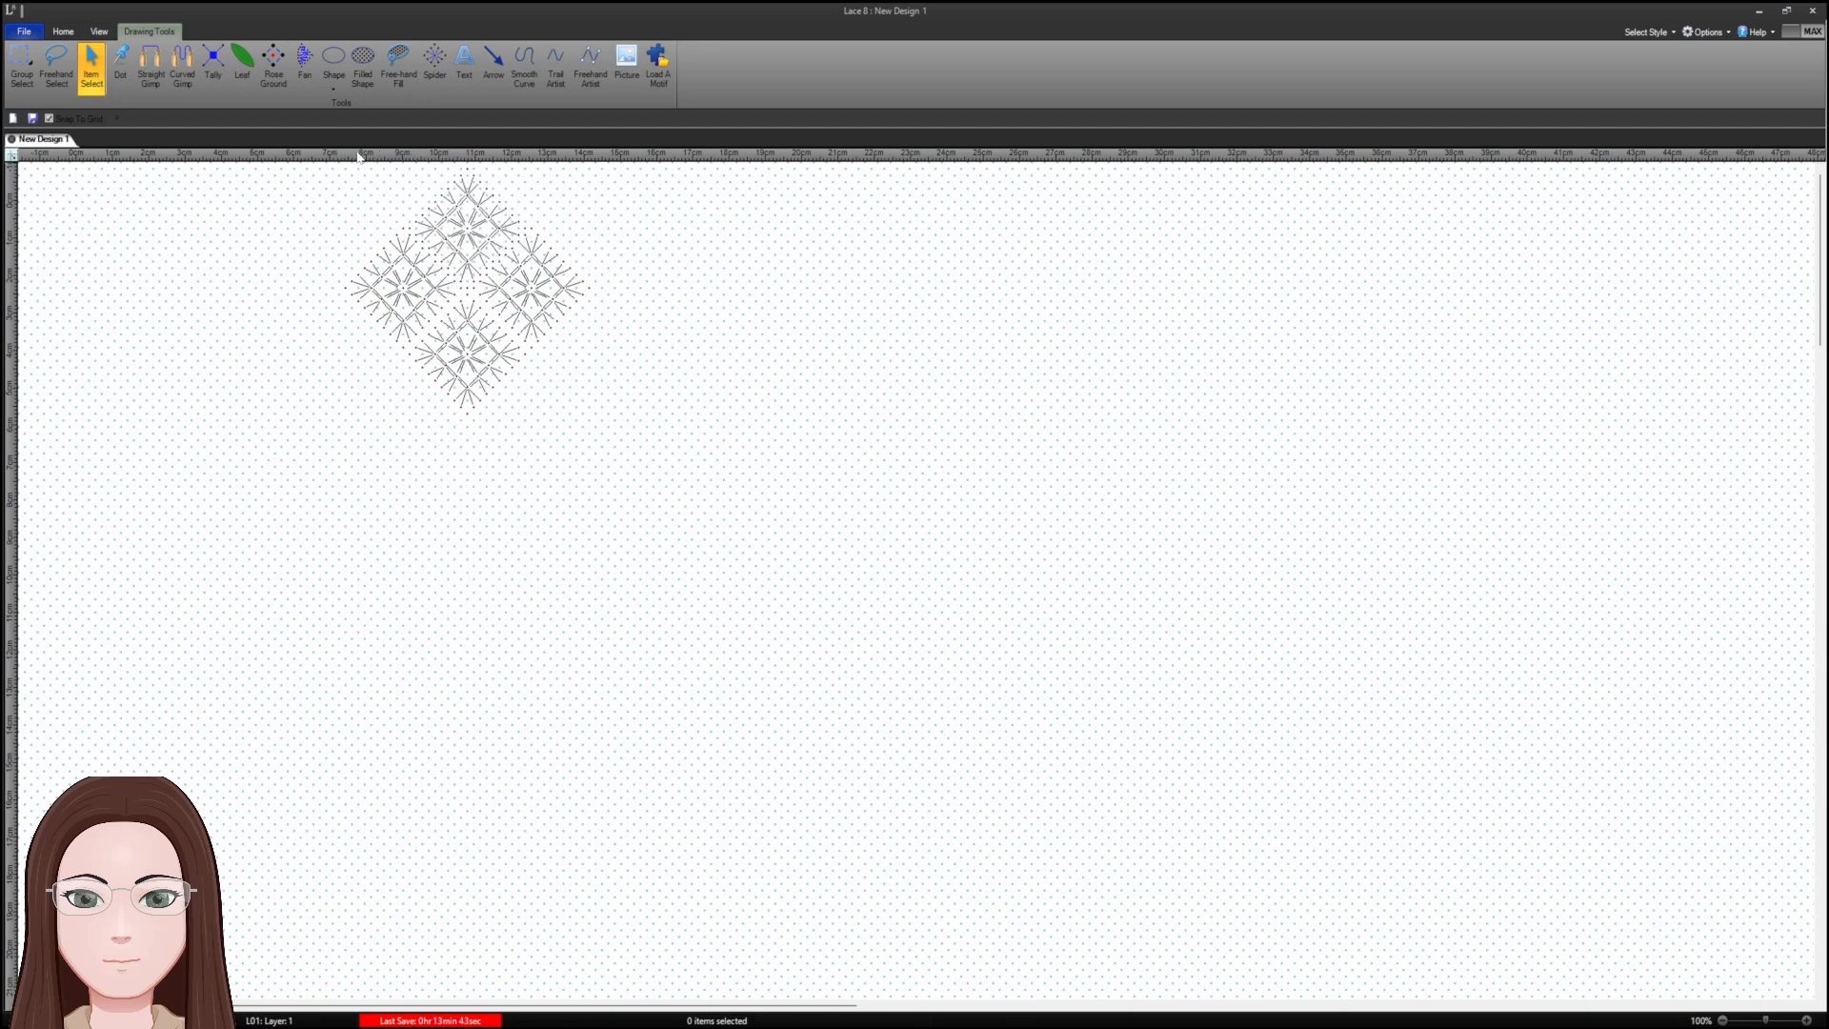
pyautogui.press('Escape')
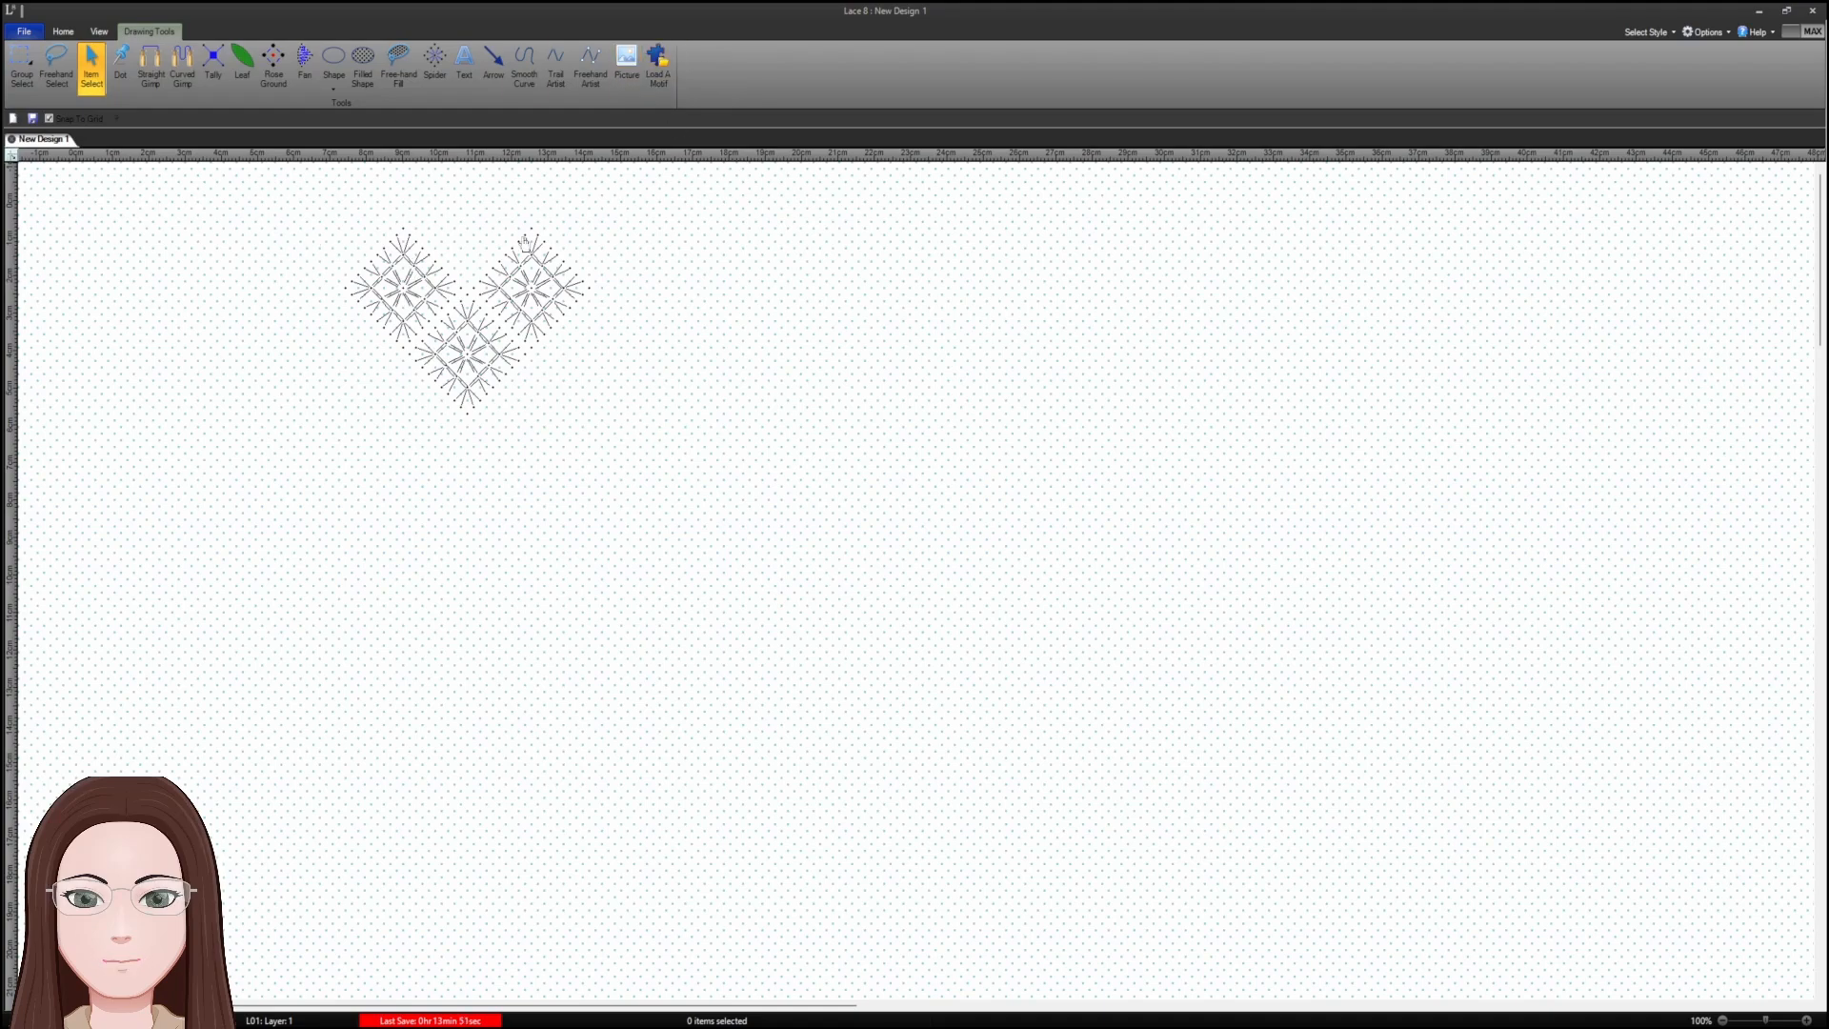
# - Try placing another loaded motif below the diamond motifs
pyautogui.click(657, 61)
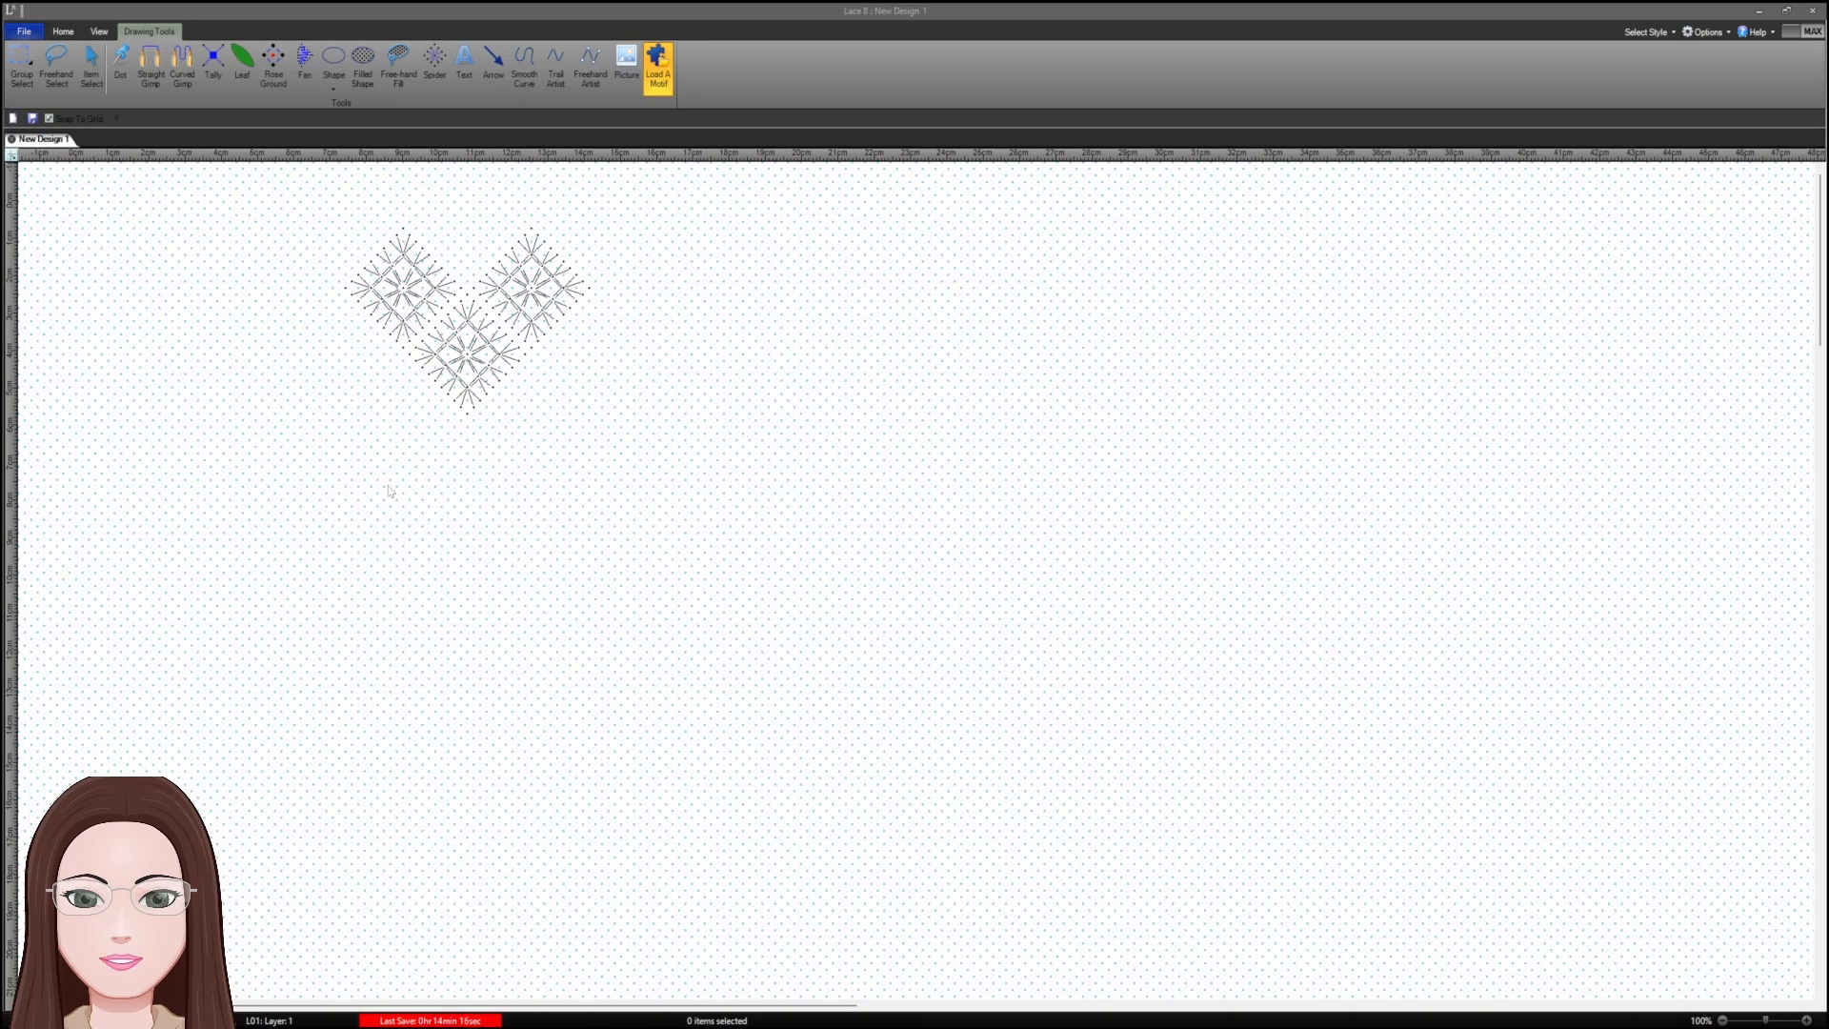
pyautogui.click(1066, 658)
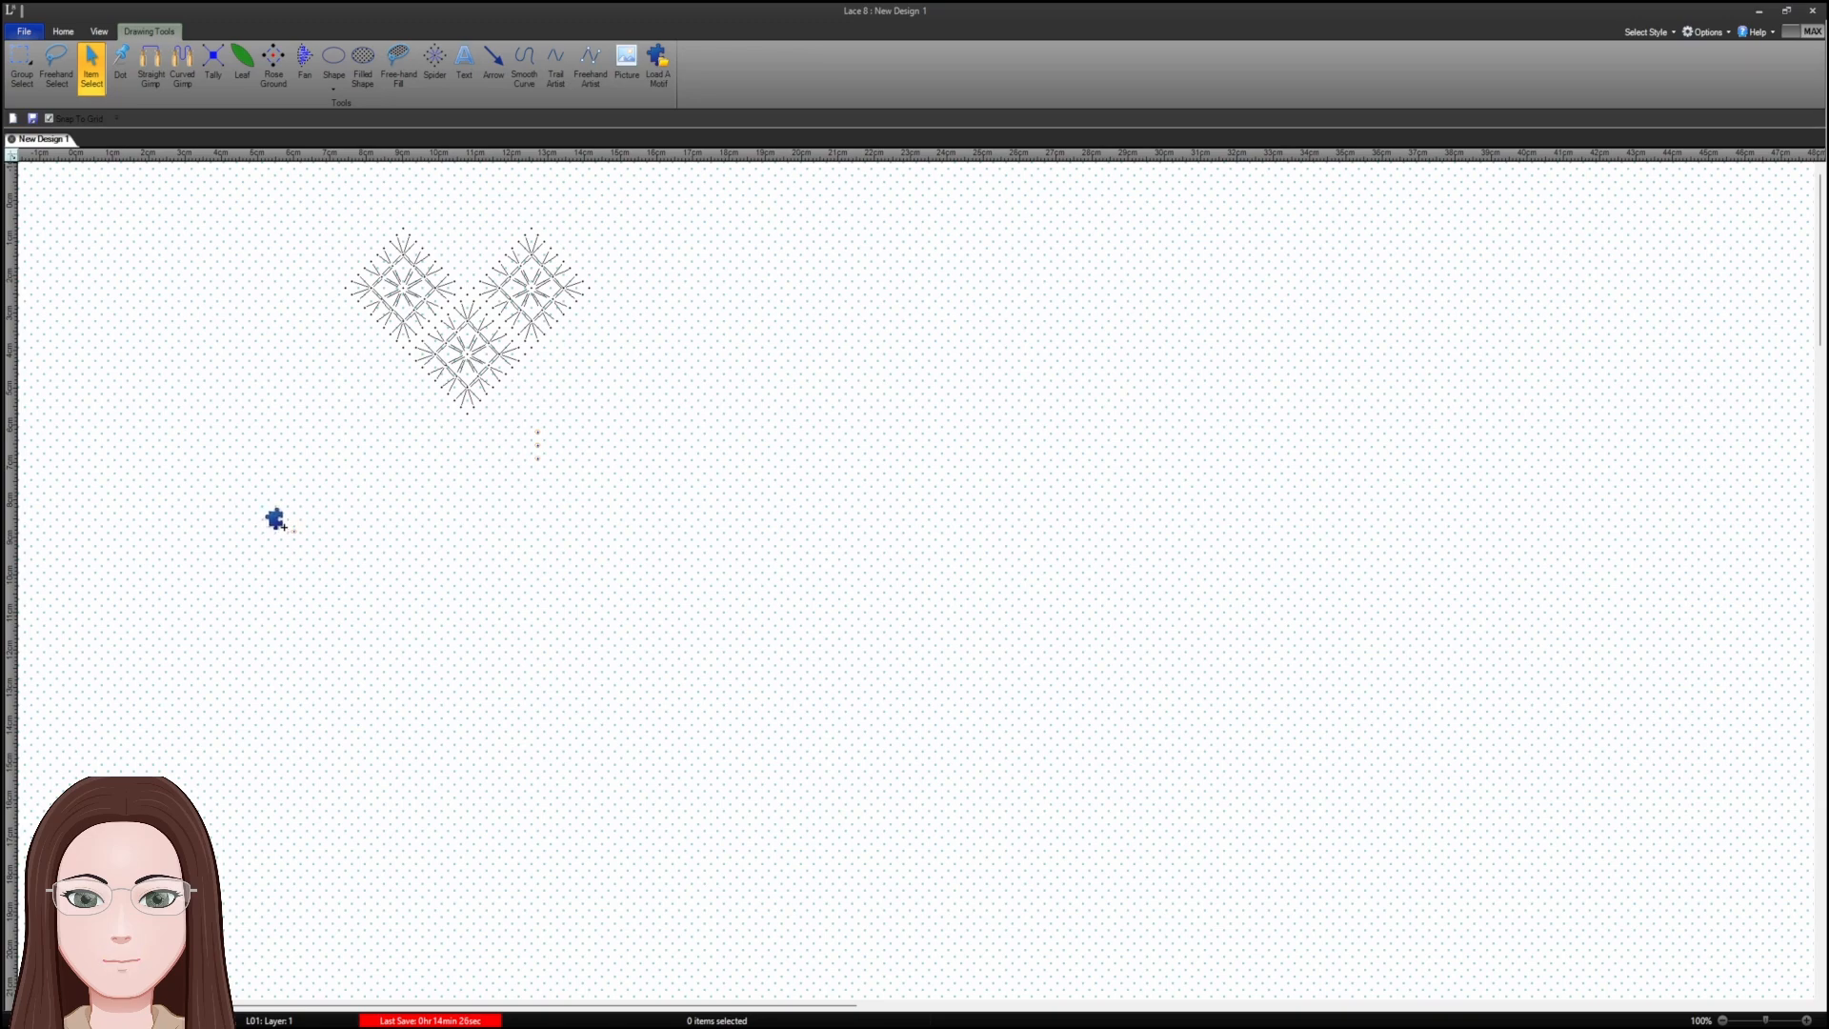
pyautogui.rightClick(289, 528)
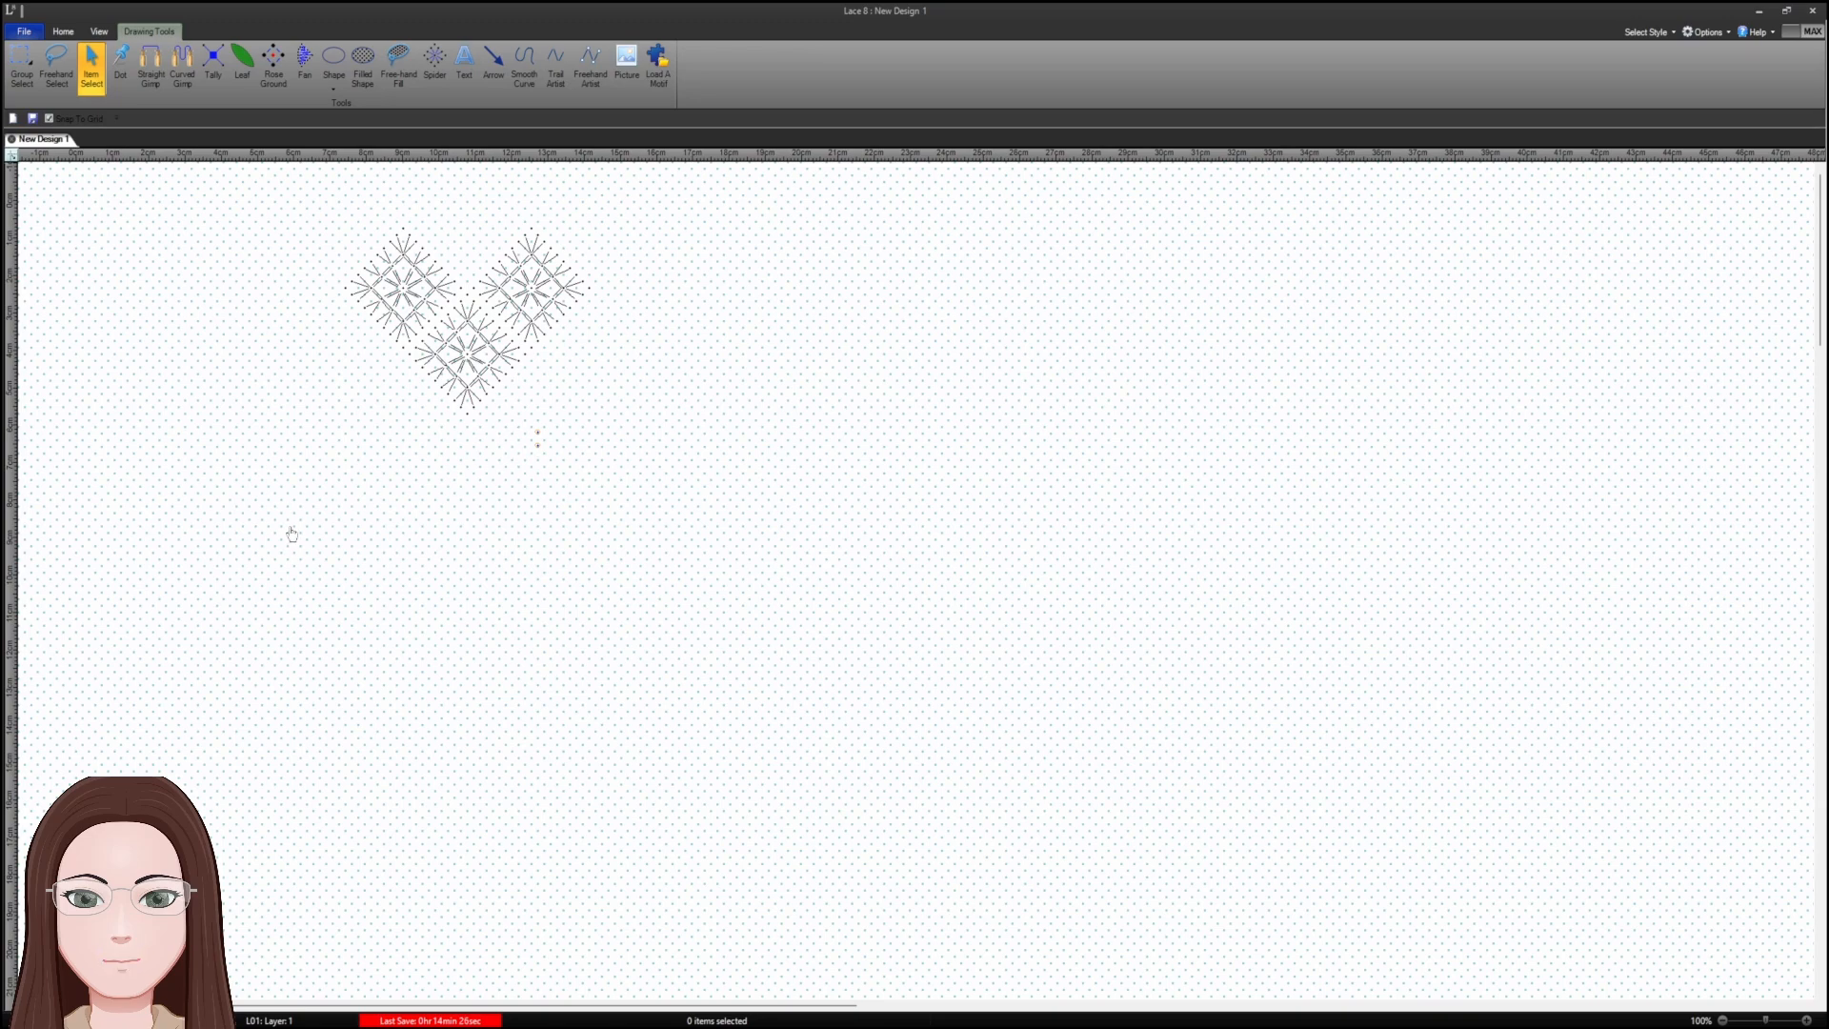
pyautogui.click(657, 65)
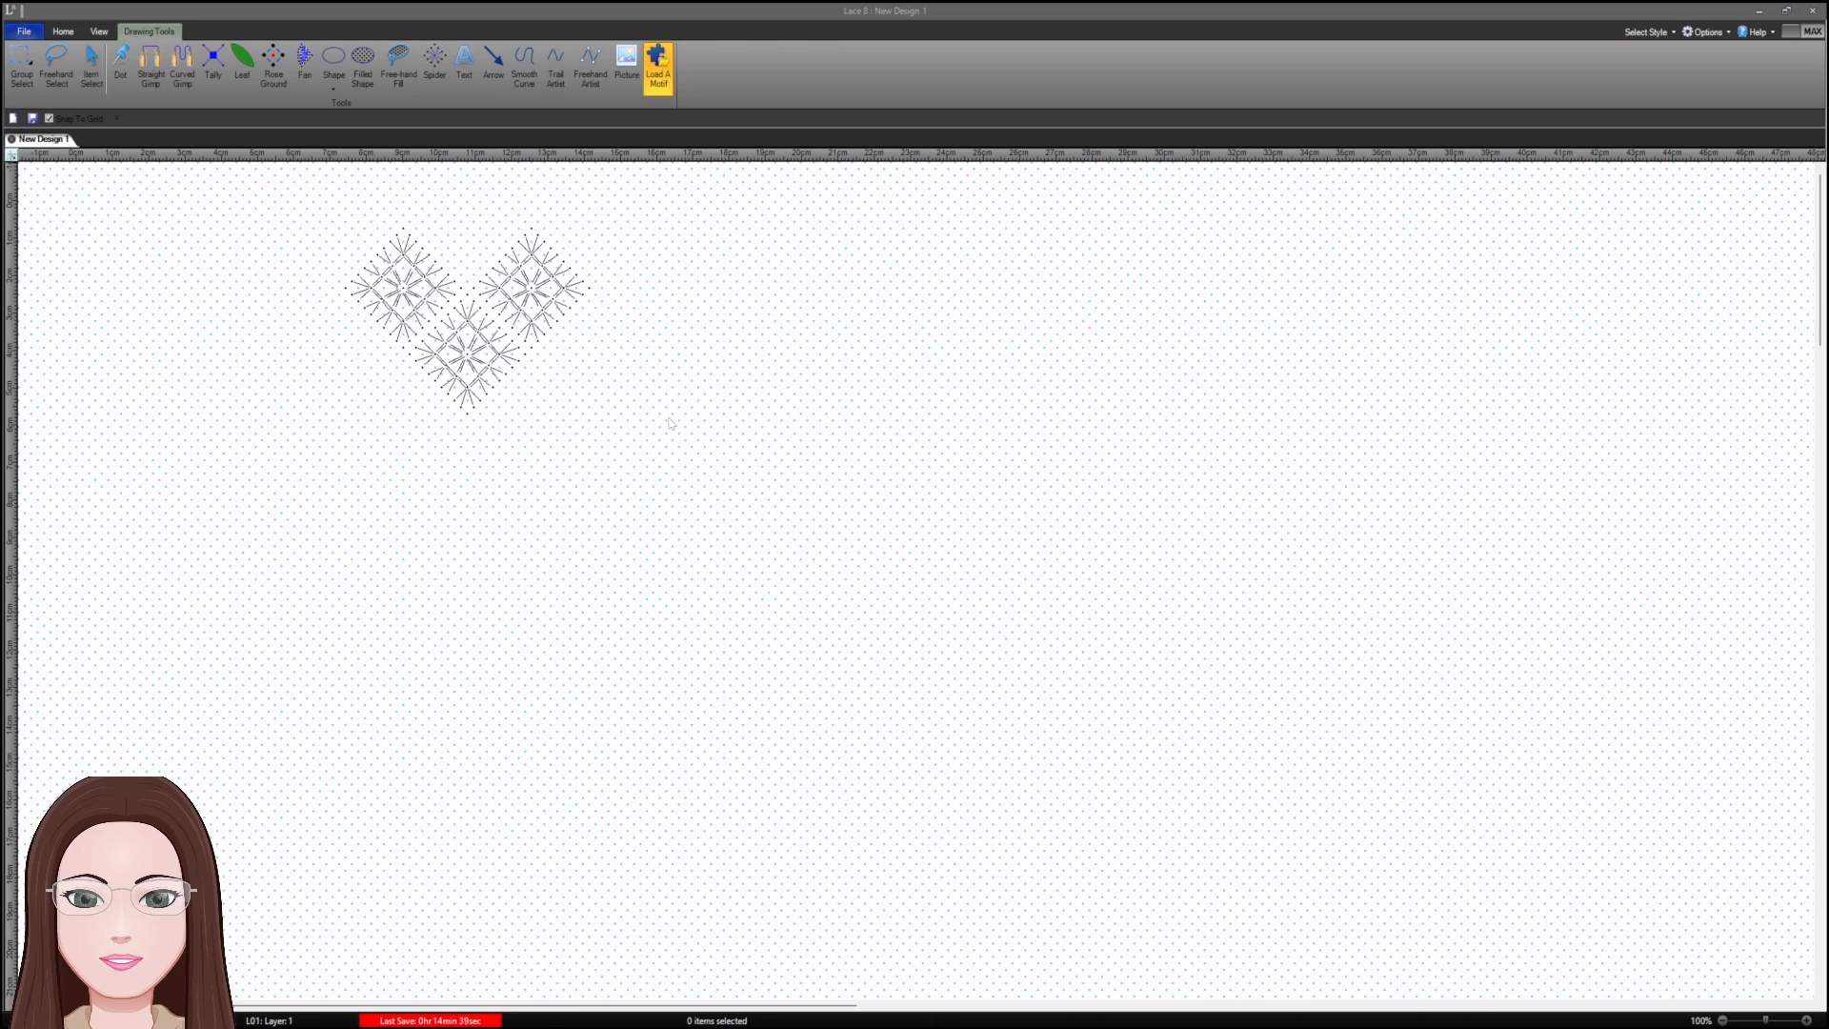
pyautogui.click(1204, 754)
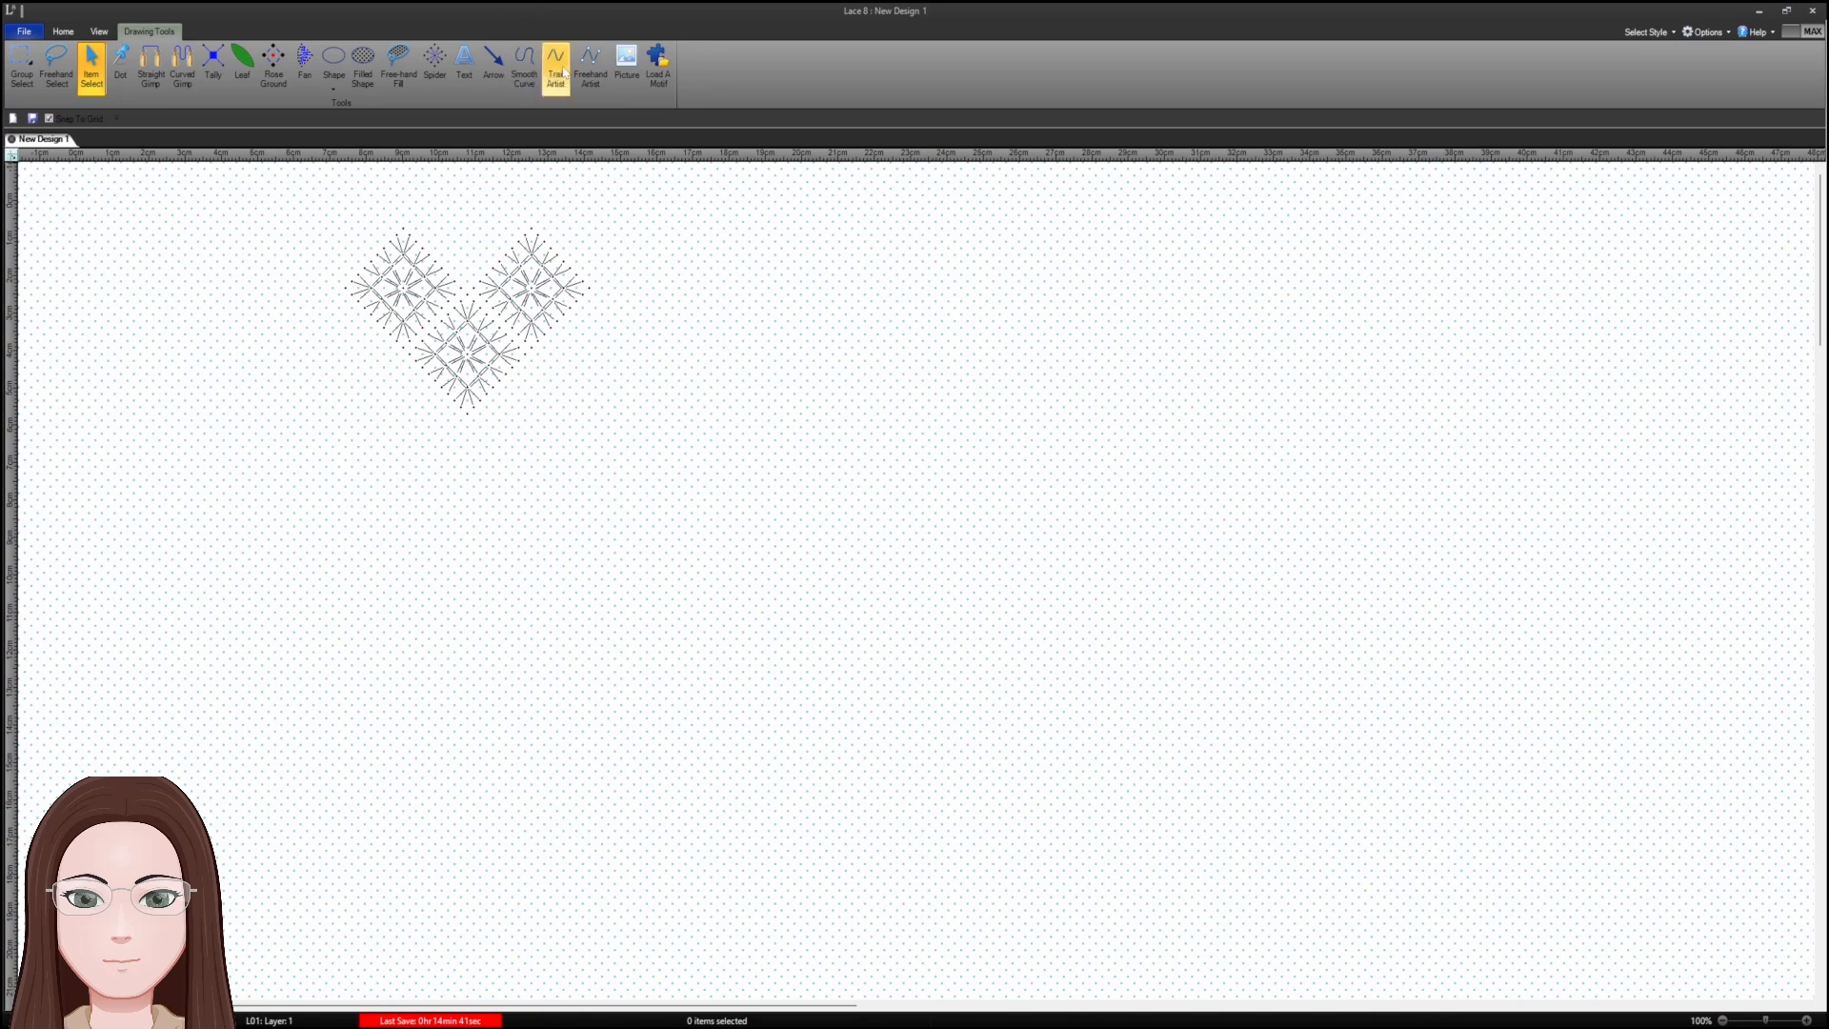
# - Draw a vertical zigzag trail with dots using the Freehand Artist tool at 400% zoom, beside the diamond motifs
pyautogui.click(591, 74)
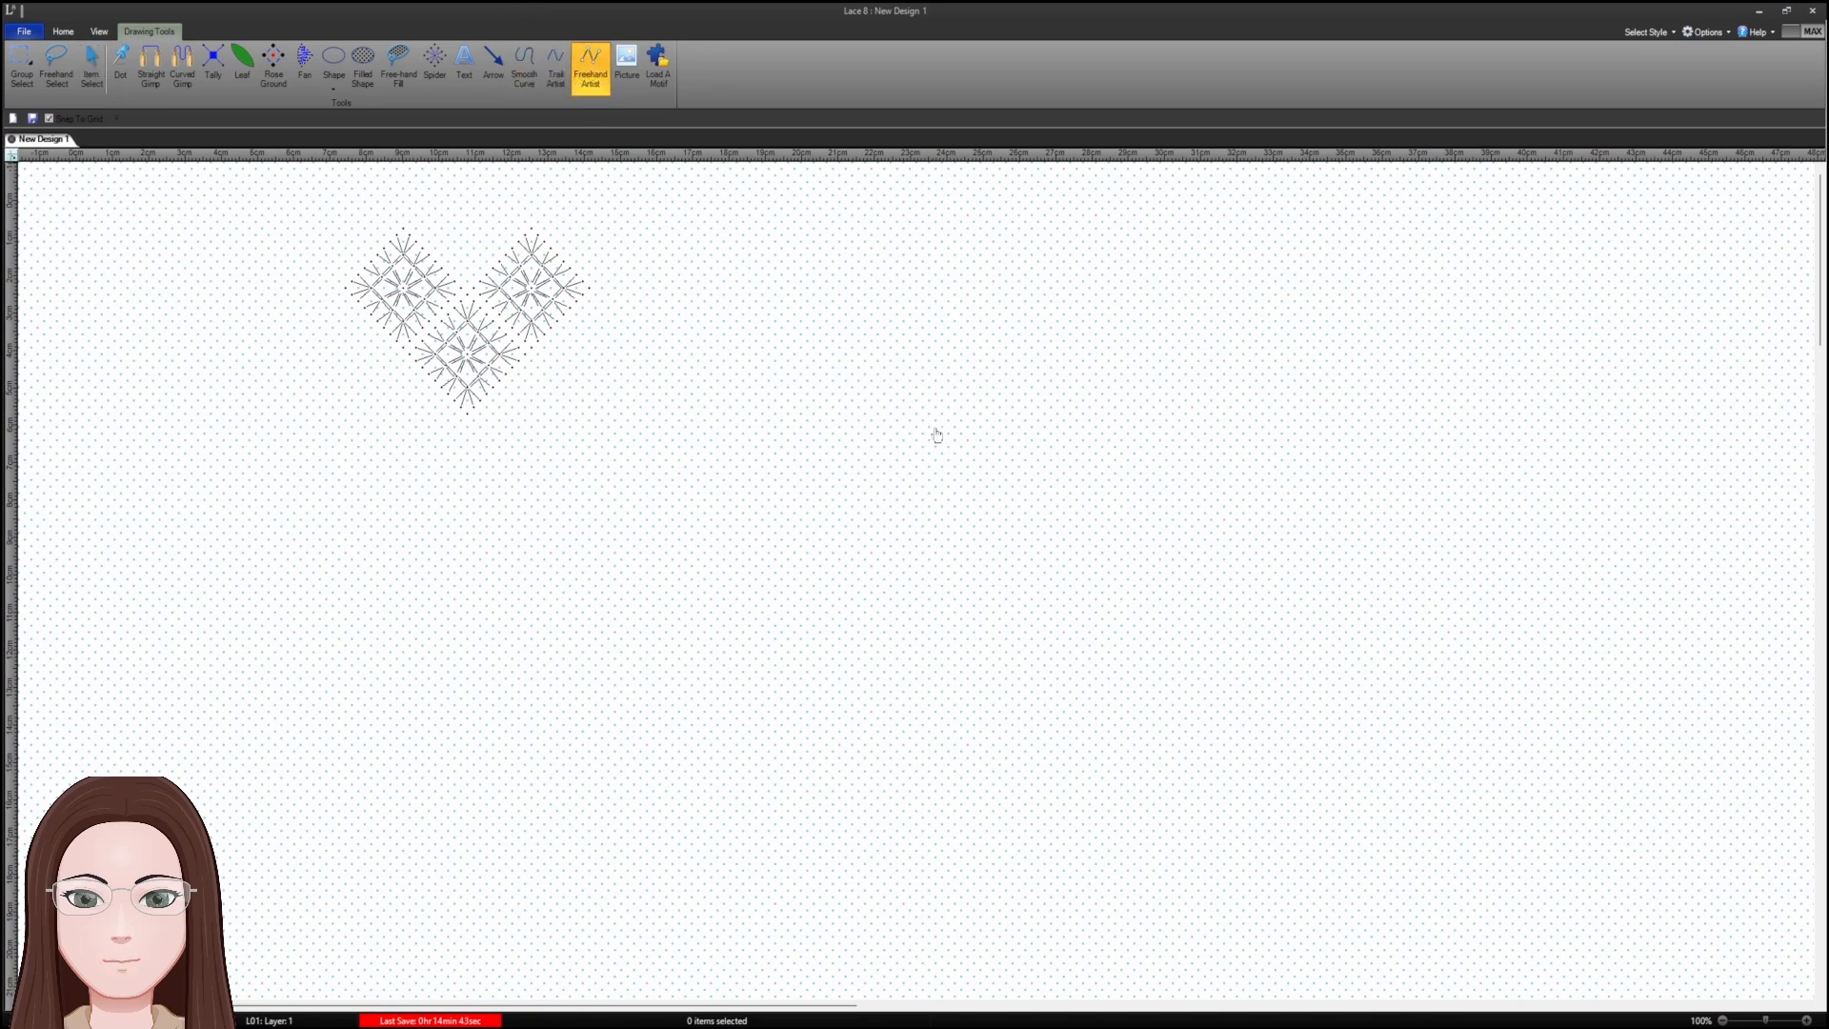
pyautogui.moveTo(1766, 1021); pyautogui.dragTo(1788, 1021)
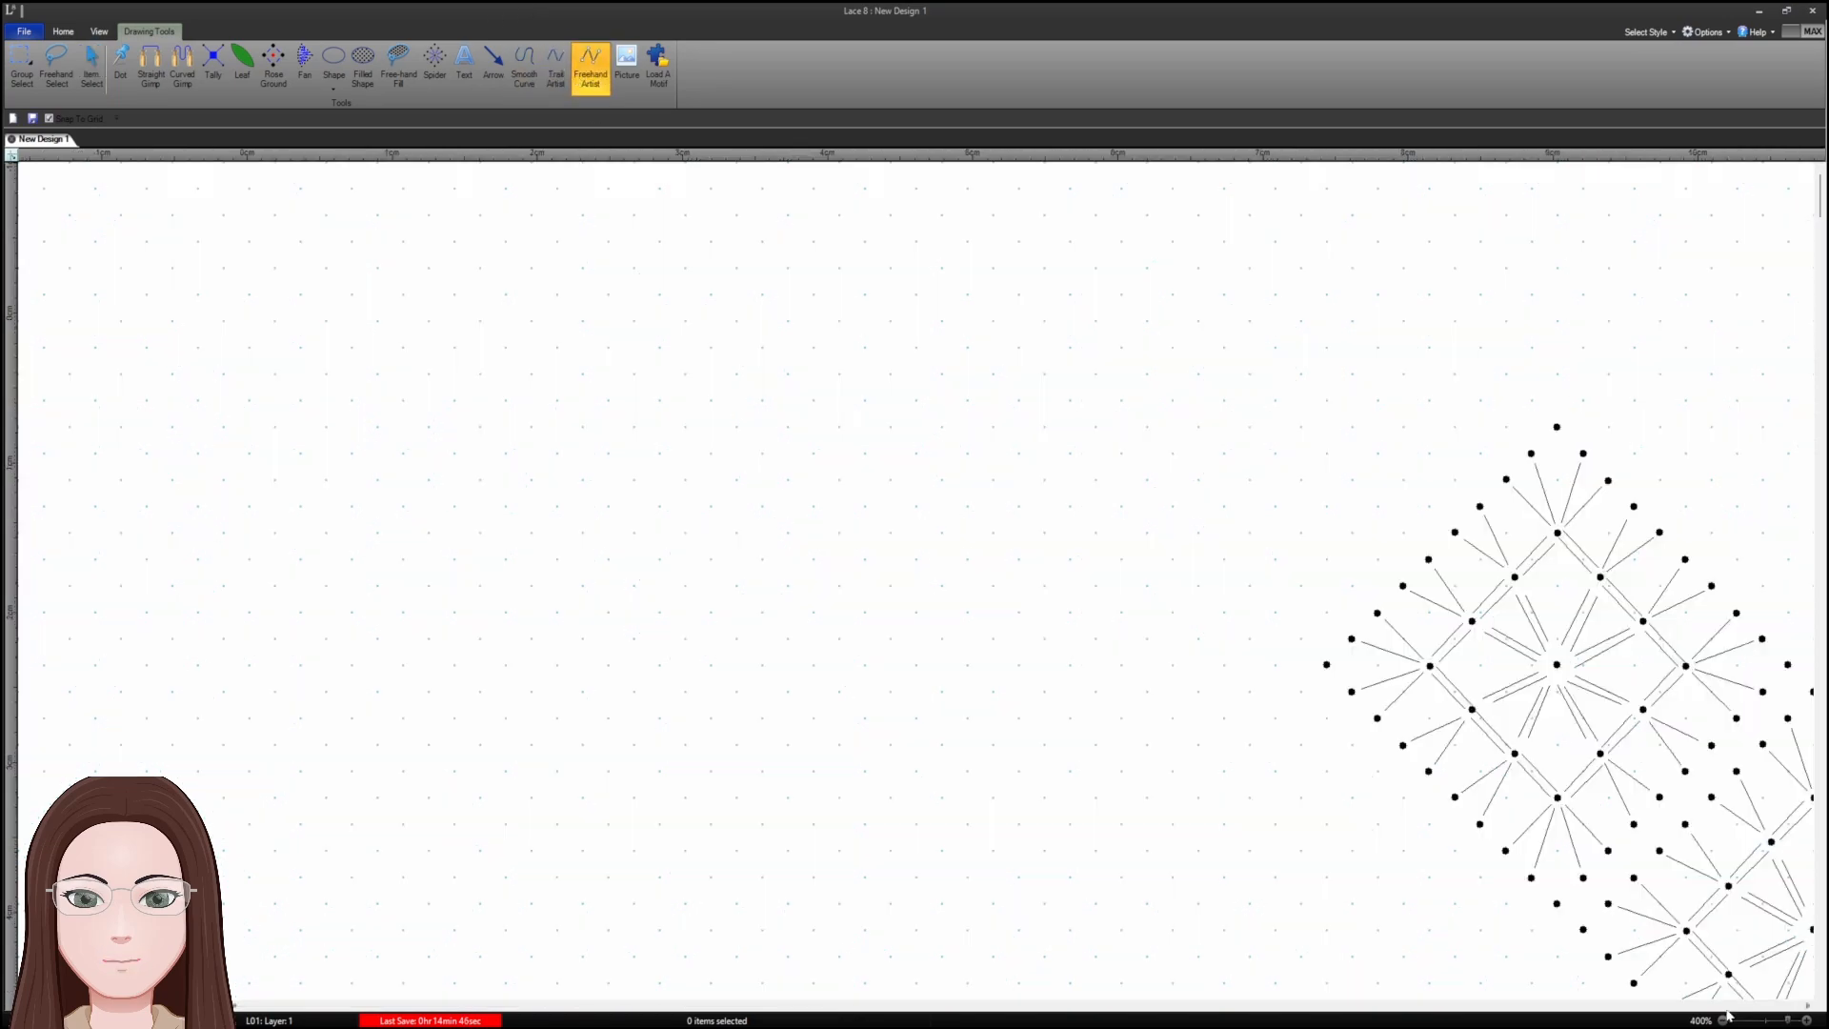
pyautogui.moveTo(404, 297)
pyautogui.mouseDown()
pyautogui.moveTo(496, 307)
pyautogui.moveTo(449, 306)
pyautogui.moveTo(404, 345)
pyautogui.moveTo(499, 355)
pyautogui.moveTo(391, 420)
pyautogui.moveTo(512, 453)
pyautogui.moveTo(507, 408)
pyautogui.moveTo(410, 450)
pyautogui.moveTo(506, 454)
pyautogui.mouseUp()
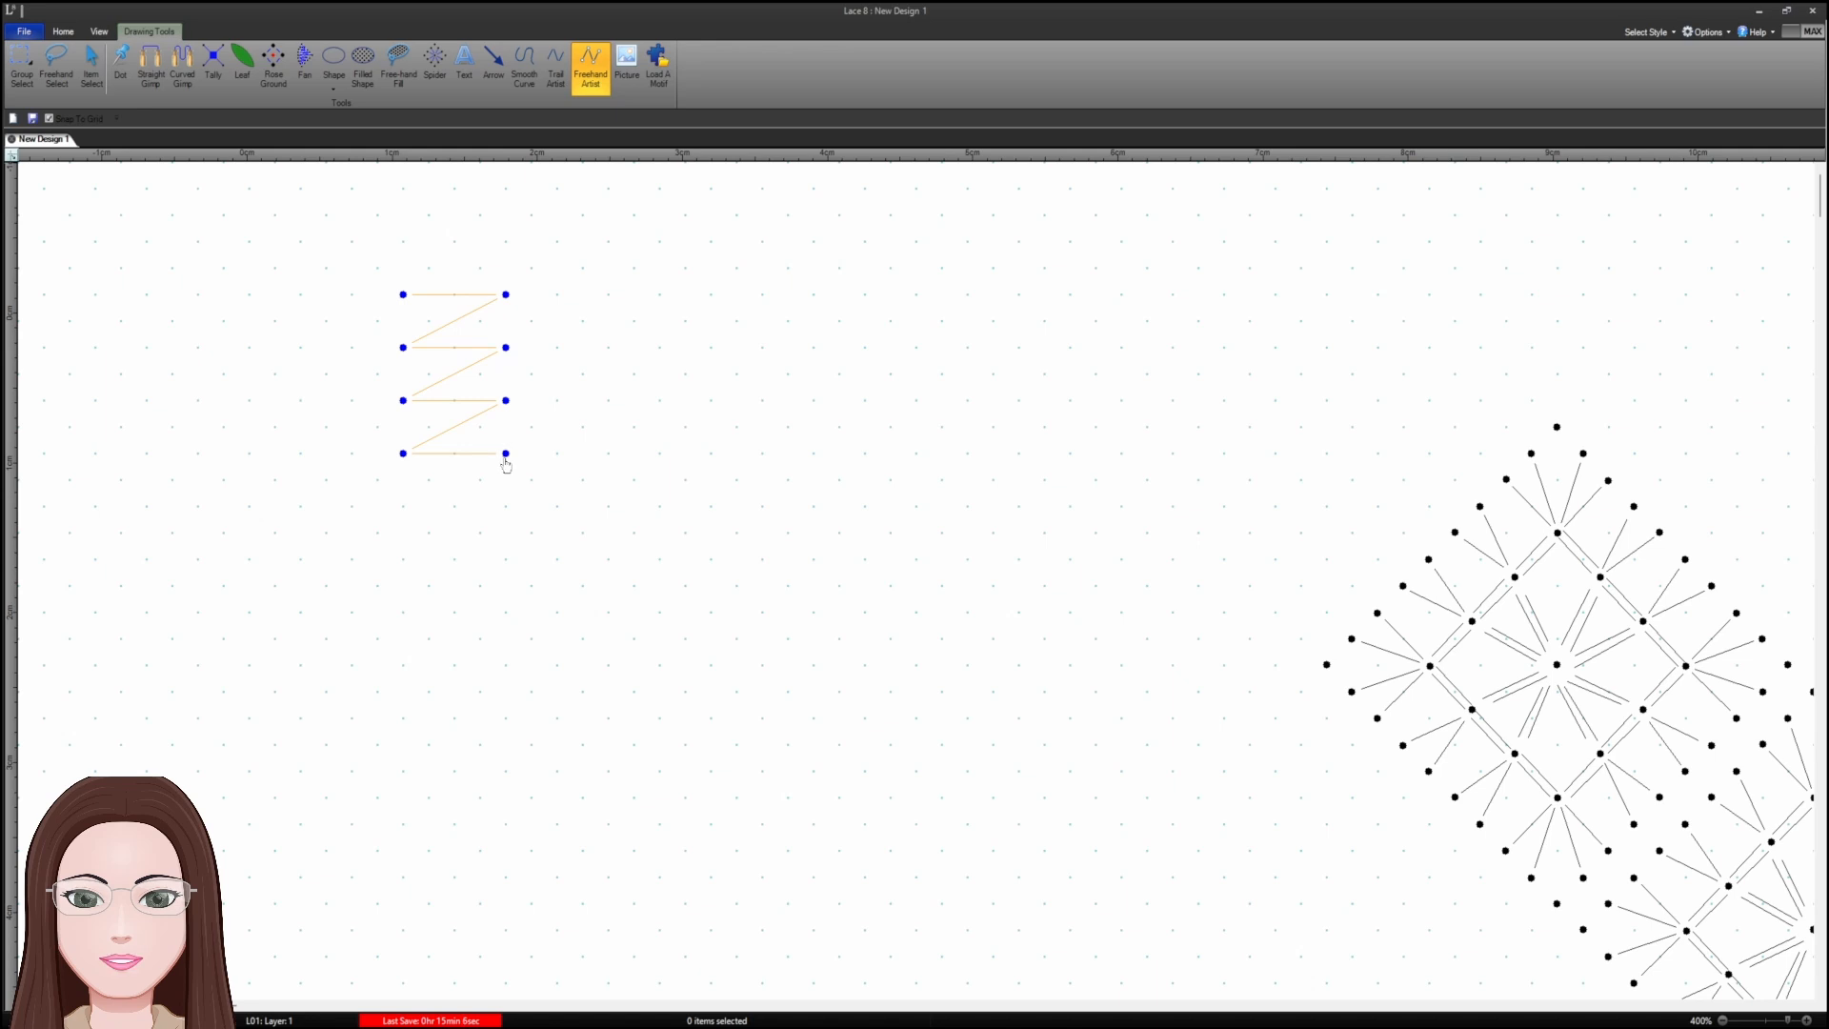
pyautogui.moveTo(506, 462)
pyautogui.mouseDown()
pyautogui.moveTo(409, 503)
pyautogui.moveTo(512, 515)
pyautogui.moveTo(411, 564)
pyautogui.moveTo(510, 568)
pyautogui.mouseUp()
# - Select the whole dotted zigzag as a group, and check its individual objects at the lower end
pyautogui.click(21, 64)
pyautogui.moveTo(377, 268)
pyautogui.mouseDown()
pyautogui.moveTo(572, 539)
pyautogui.moveTo(523, 587)
pyautogui.mouseUp()
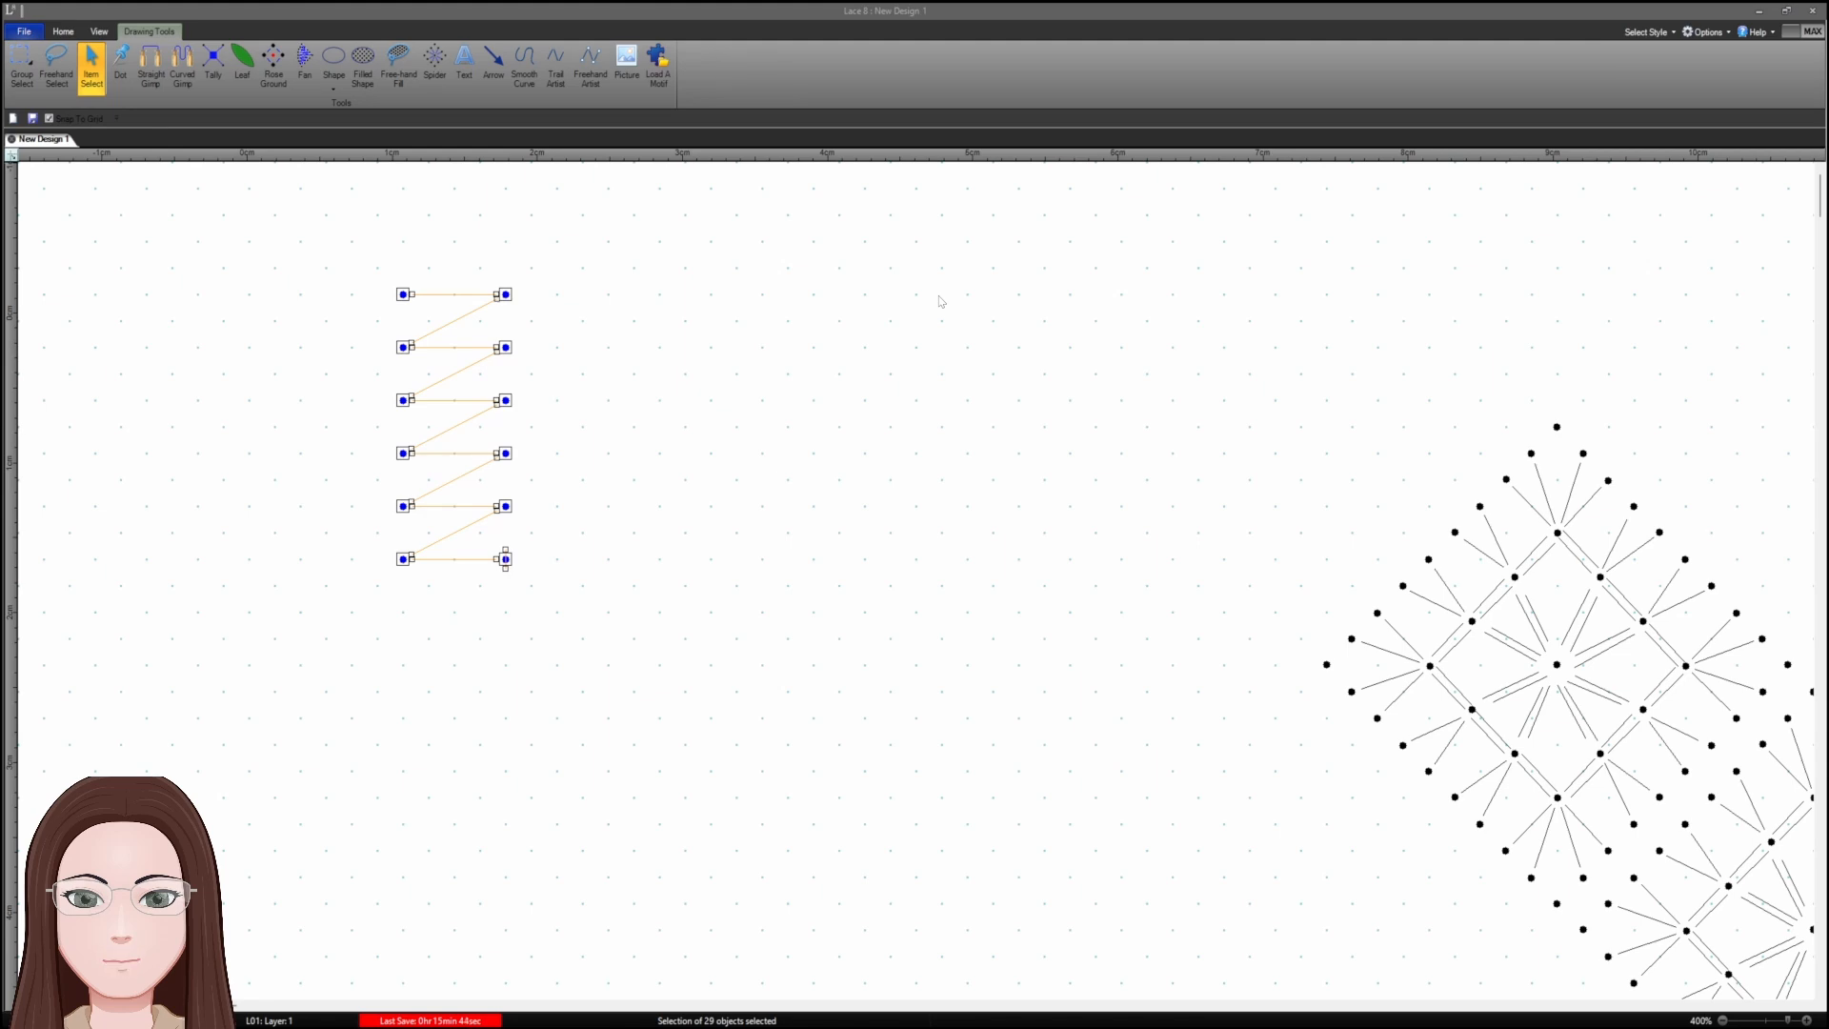
pyautogui.hotkey('ctrl', 'd')
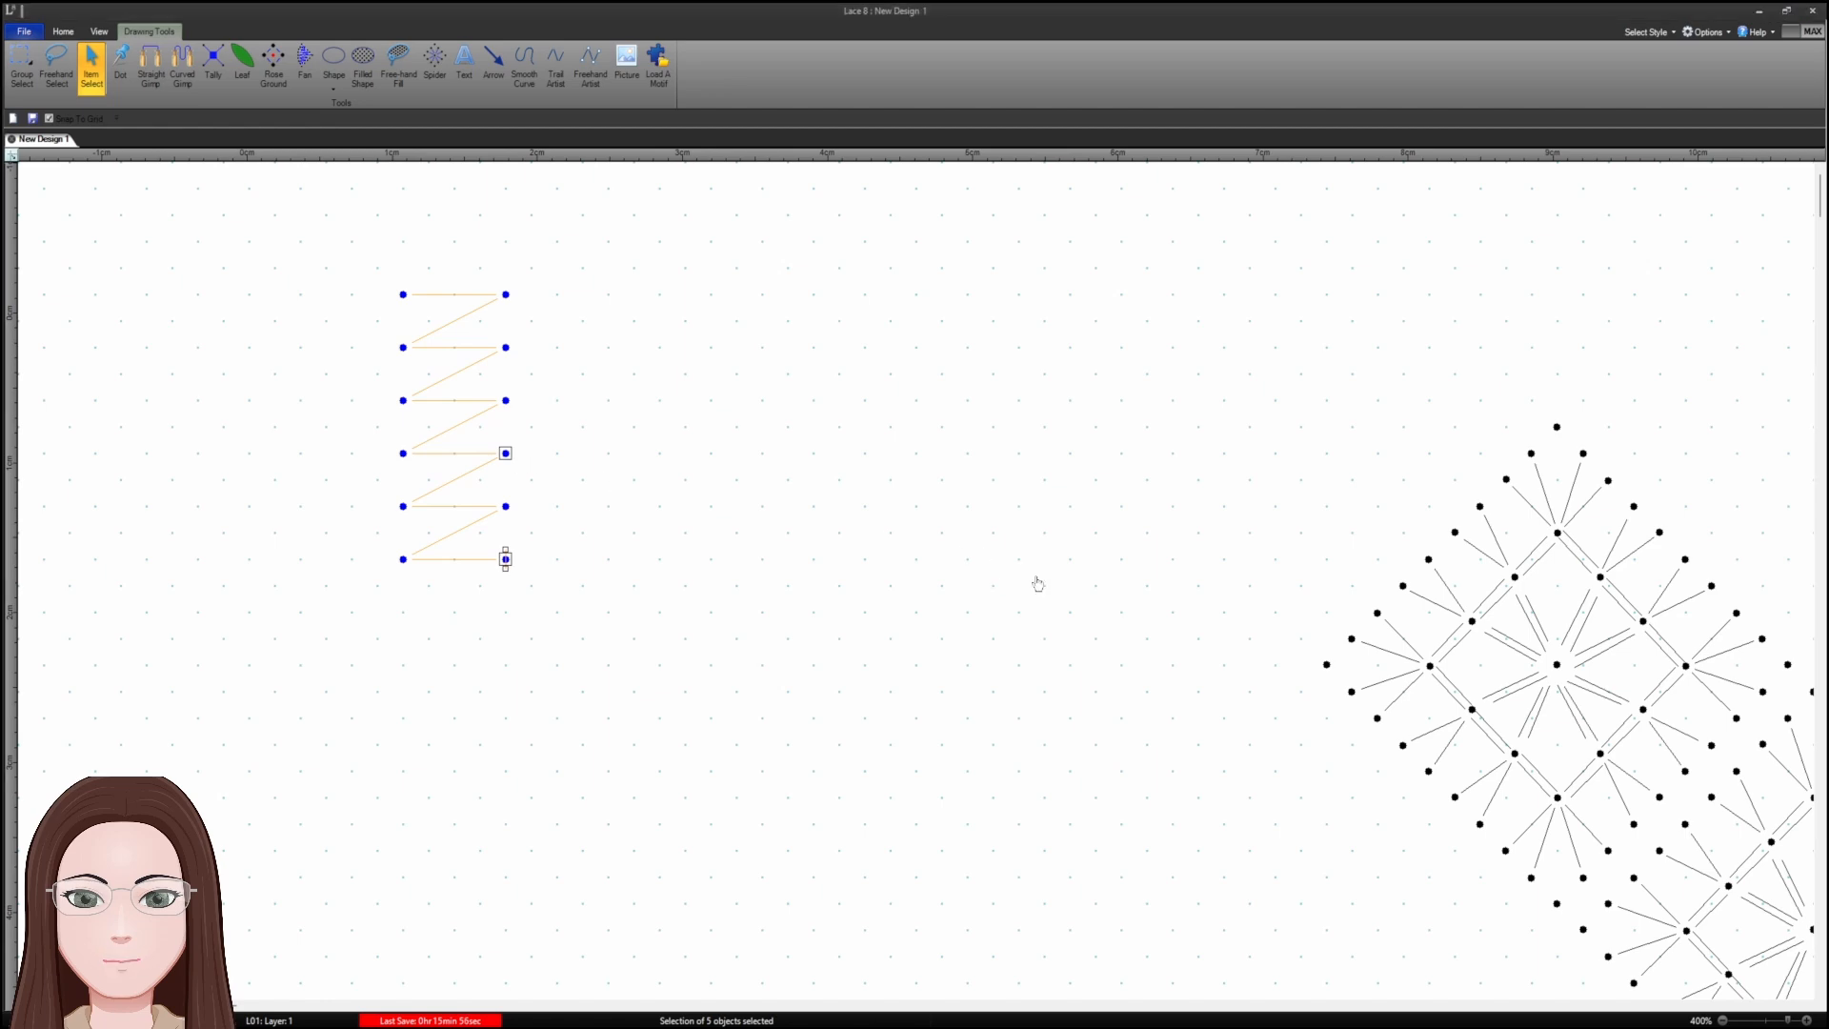
pyautogui.click(668, 512)
pyautogui.click(506, 561)
pyautogui.click(727, 542)
# - Draw a second zigzag without dots beside the first one using the Trail Artist tool
pyautogui.click(556, 65)
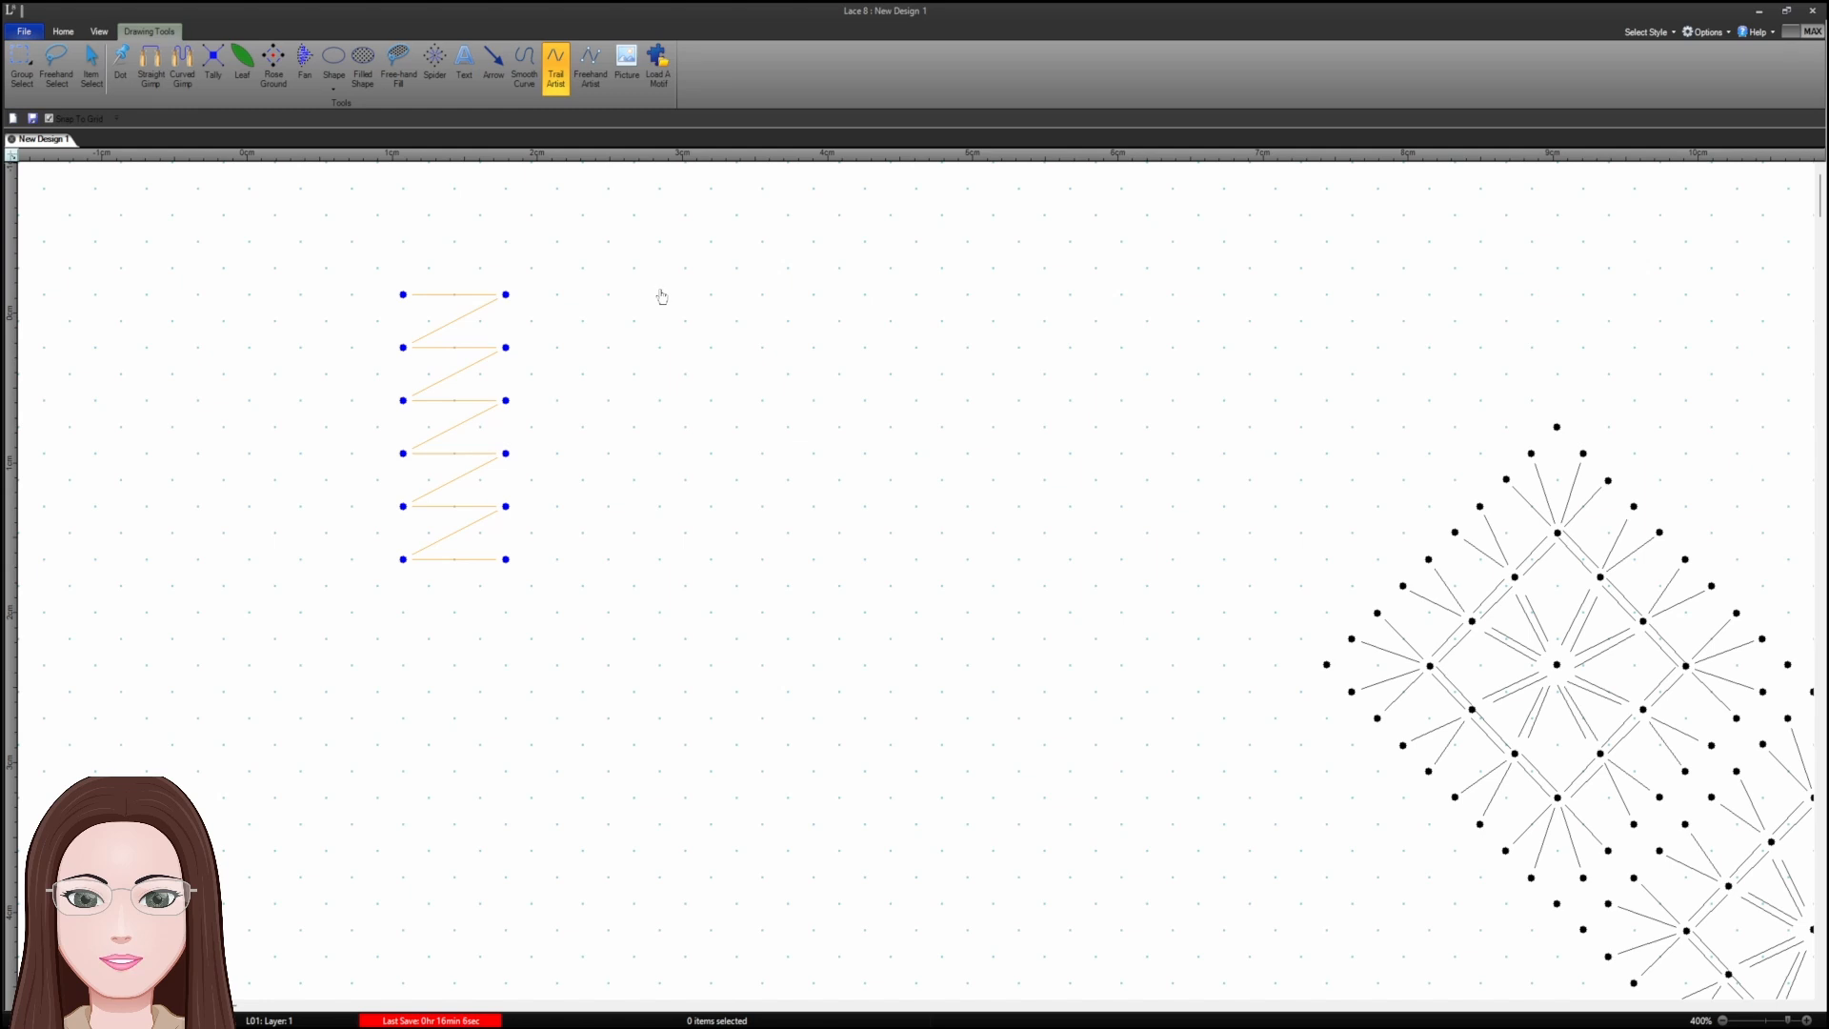
pyautogui.click(659, 294)
pyautogui.click(763, 295)
pyautogui.click(659, 348)
pyautogui.click(763, 348)
pyautogui.click(658, 400)
pyautogui.click(763, 400)
pyautogui.click(658, 454)
pyautogui.click(760, 456)
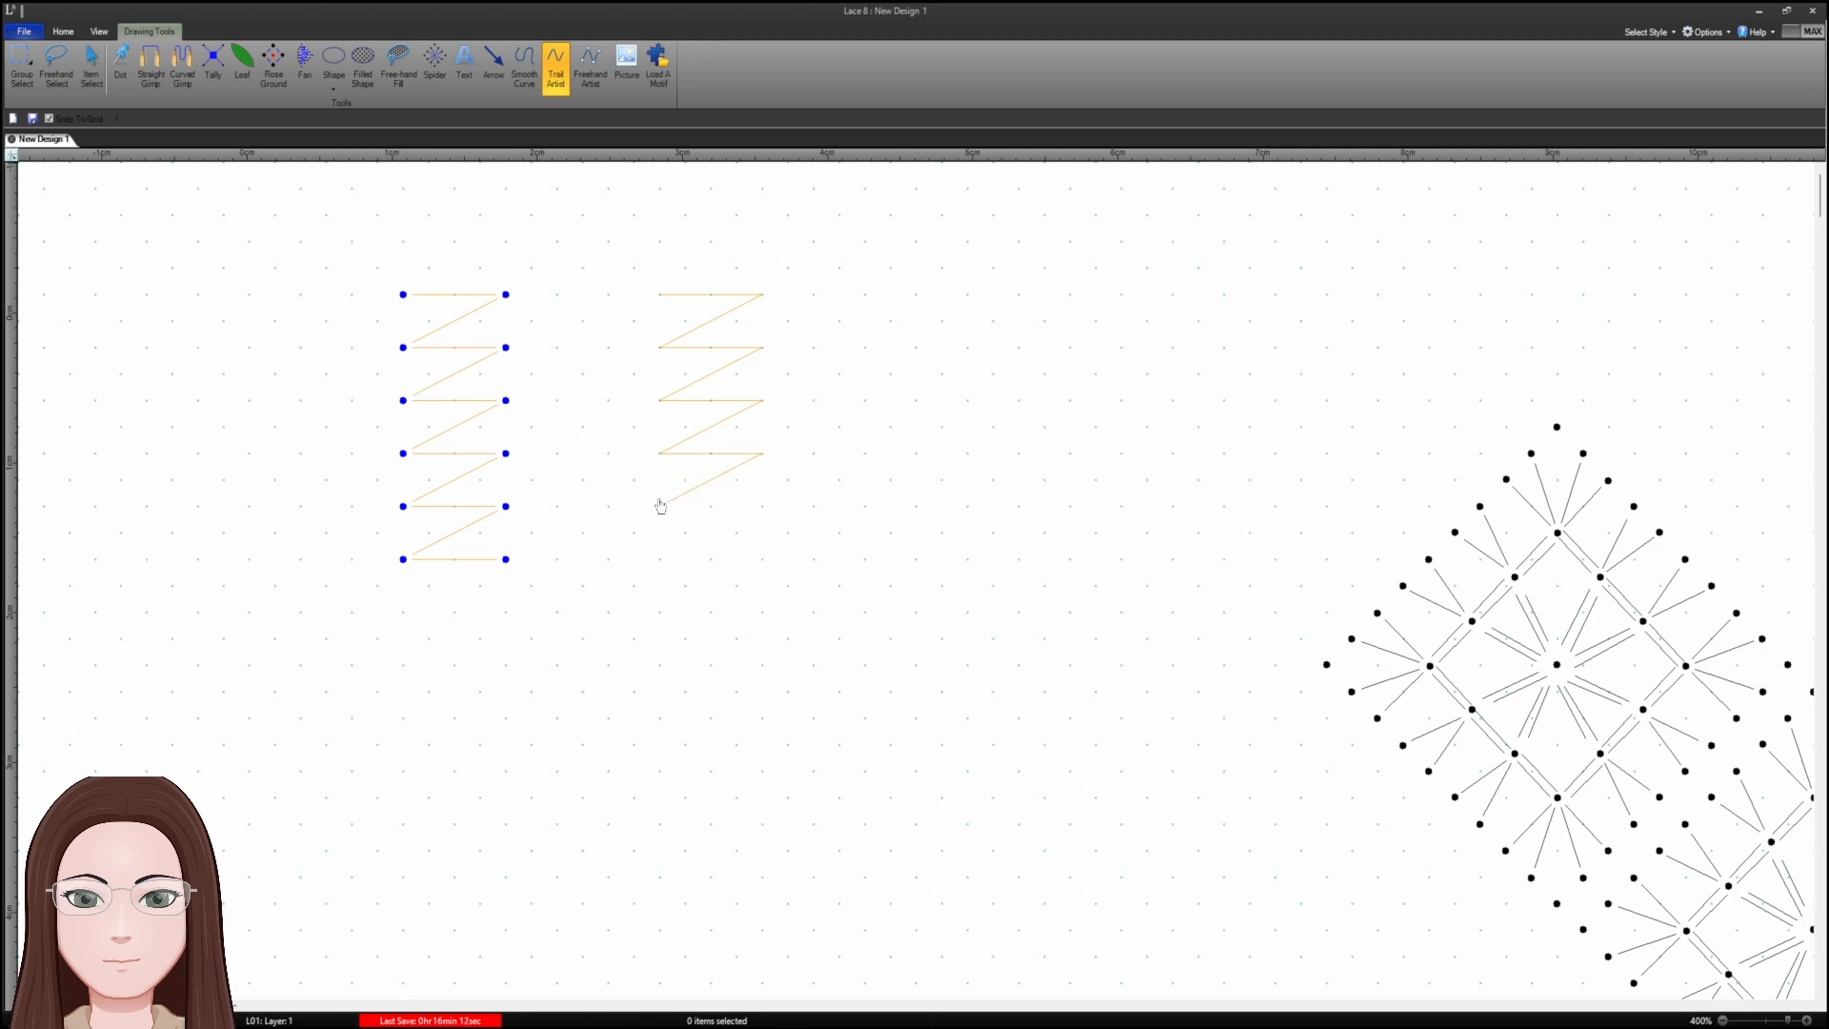
pyautogui.click(659, 506)
# - Draw a wavy line beside the second zigzag with the Smooth Curve tool, using four rows of alternating points
pyautogui.click(523, 83)
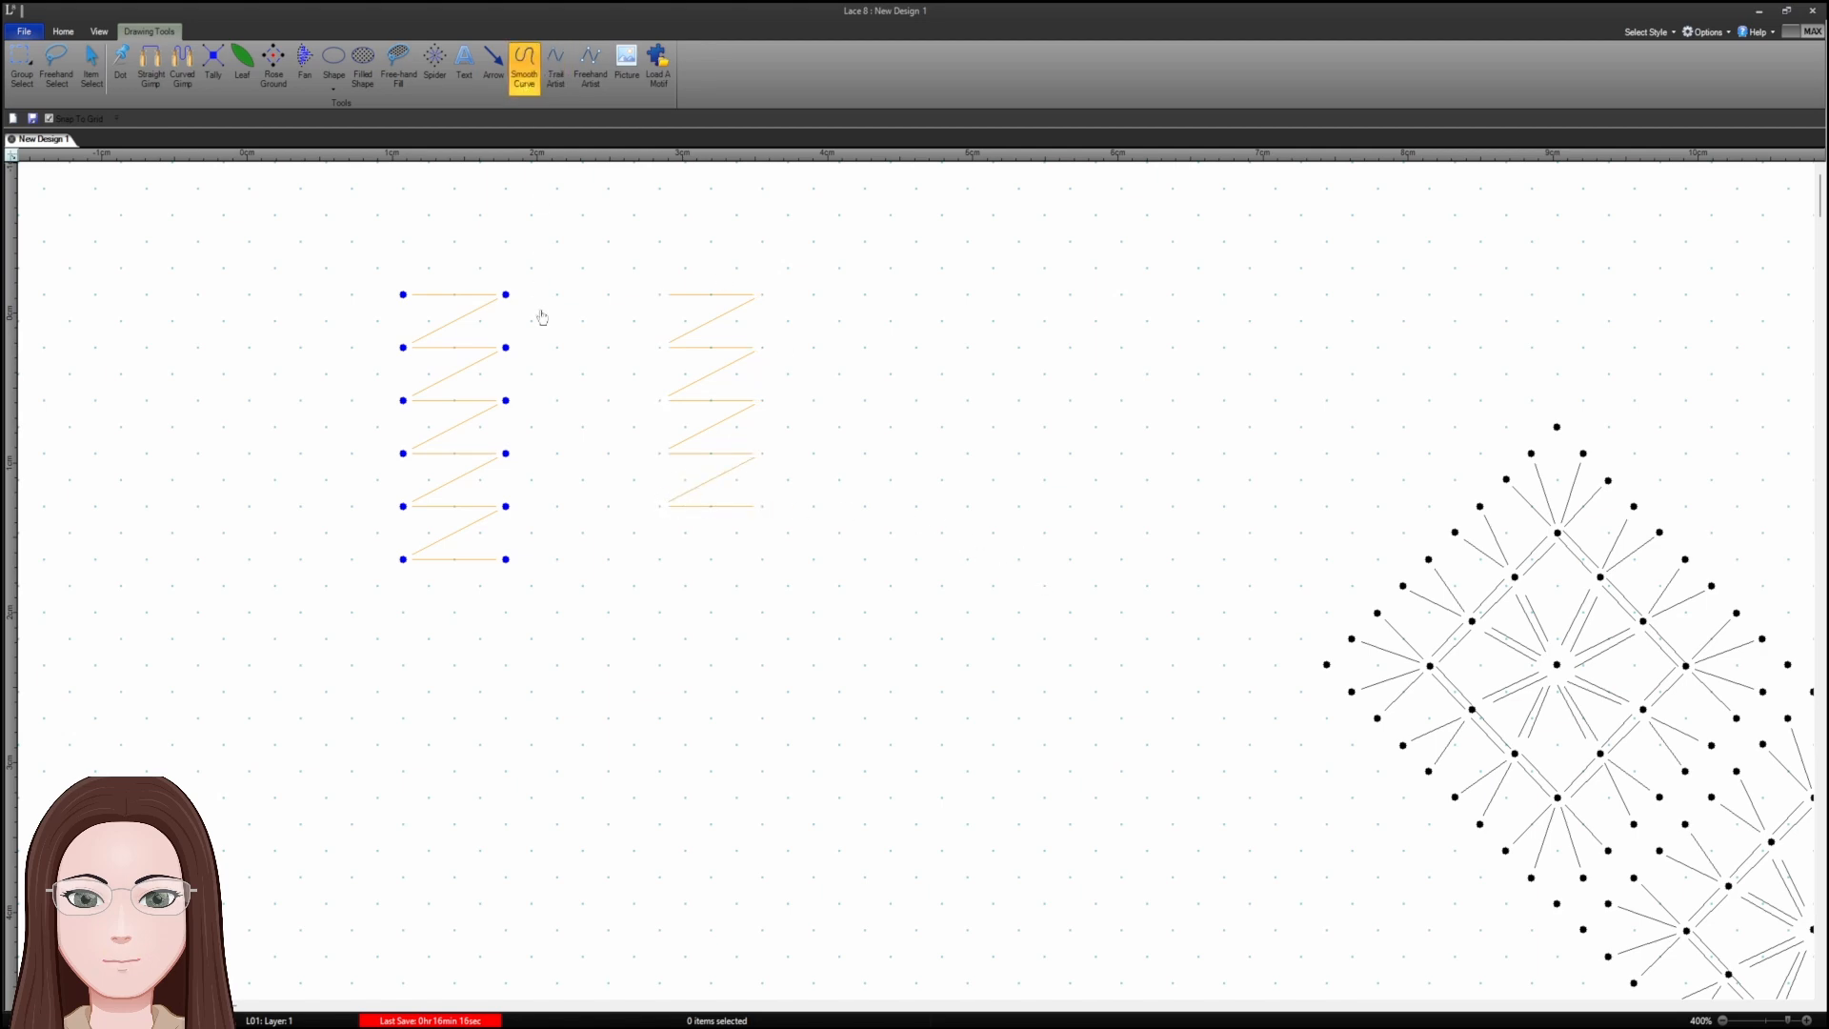
pyautogui.click(866, 295)
pyautogui.click(1020, 294)
pyautogui.click(864, 347)
pyautogui.click(1019, 347)
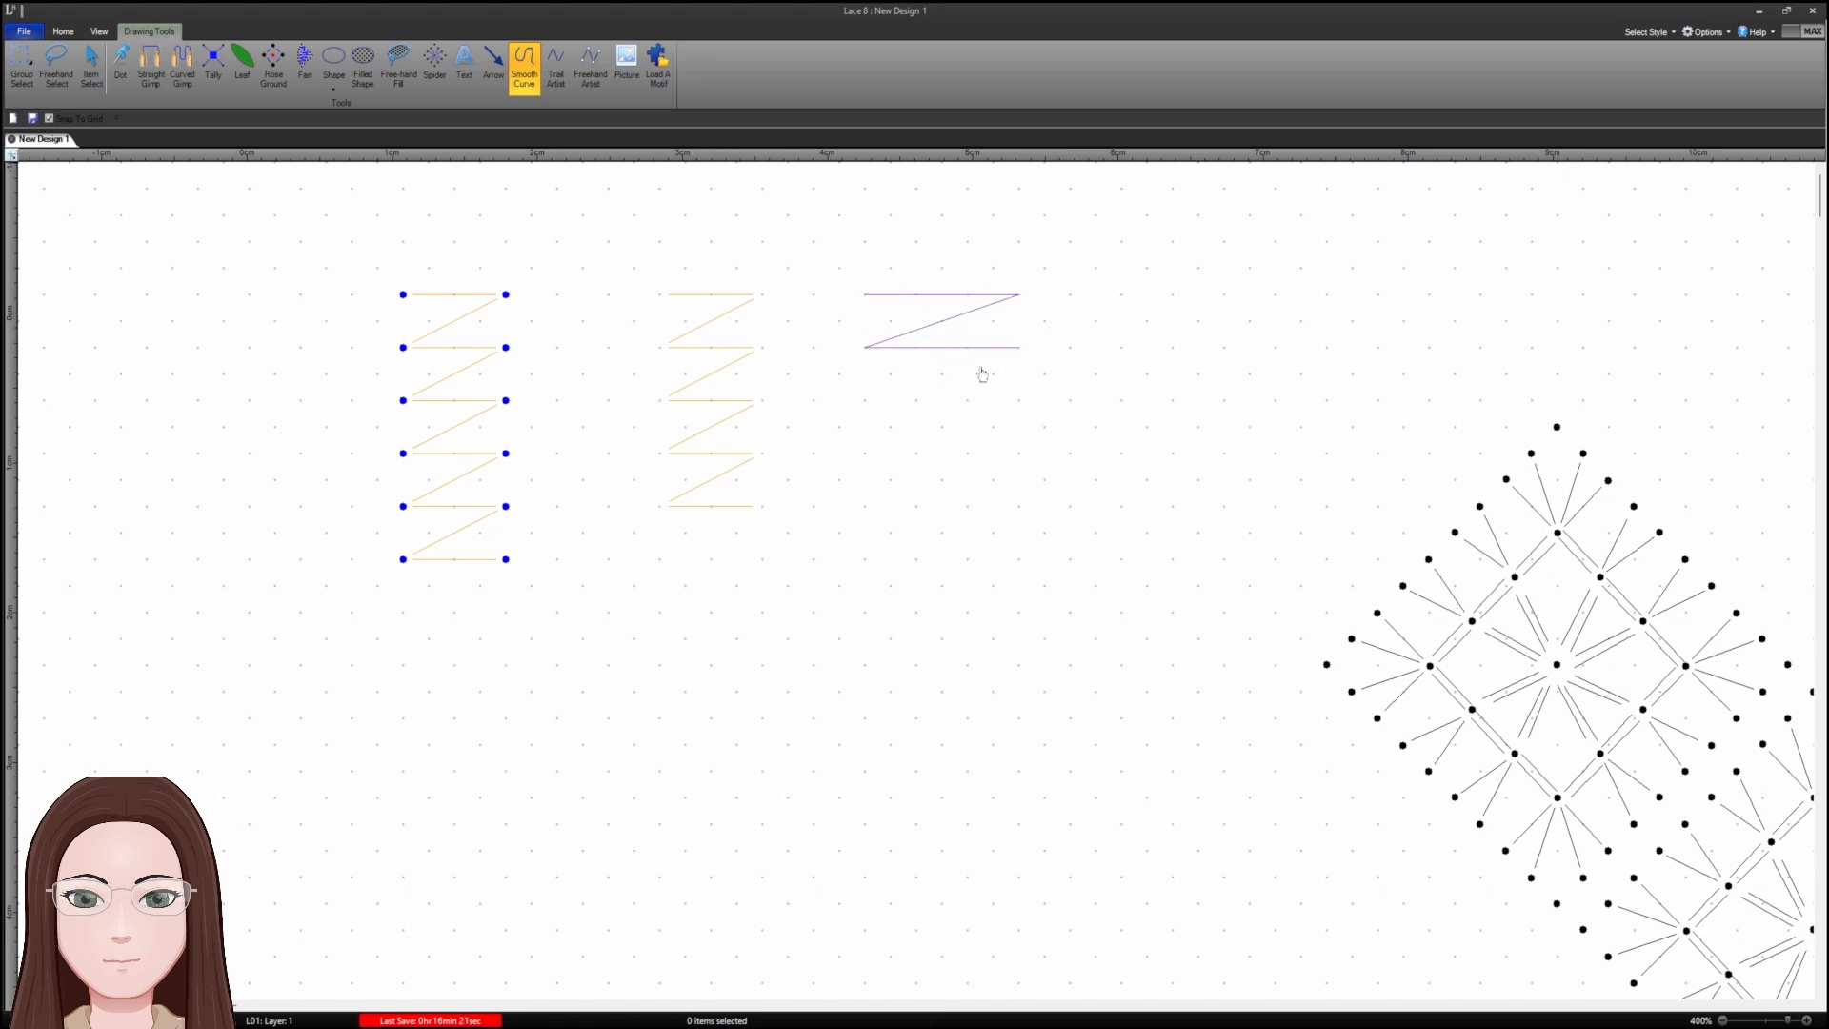
pyautogui.click(864, 400)
pyautogui.click(1019, 401)
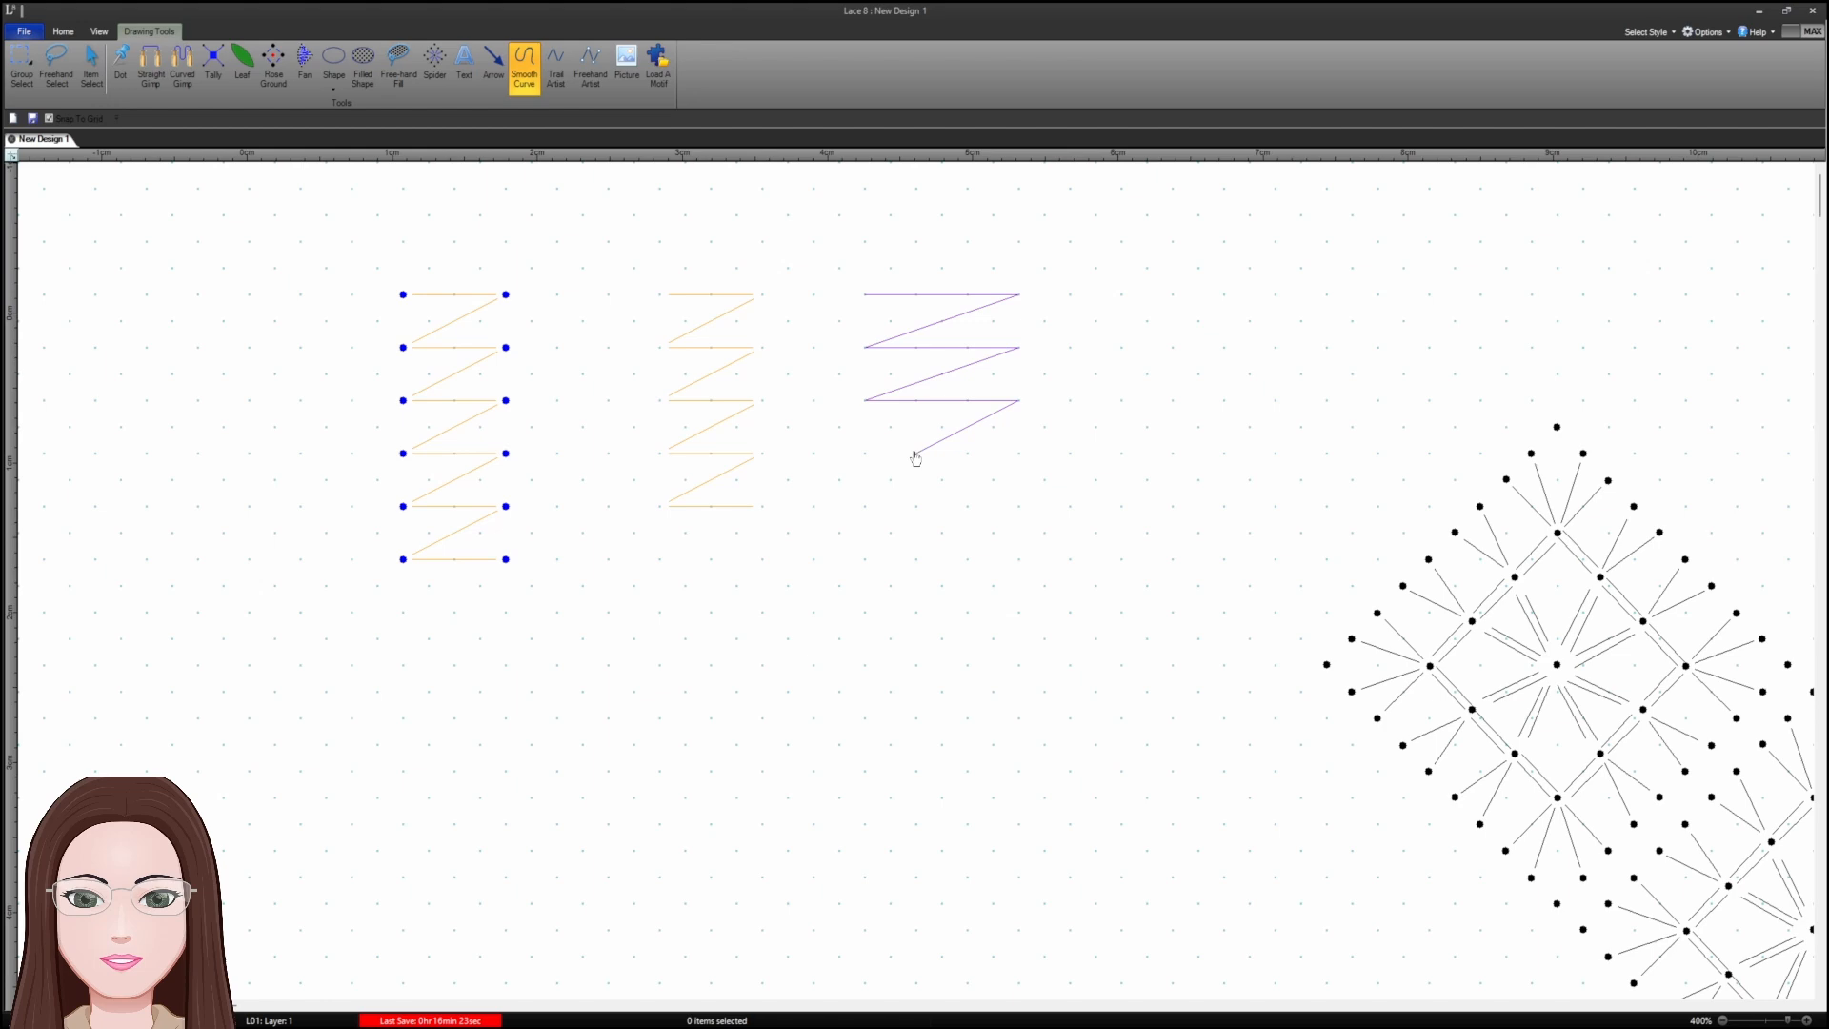
pyautogui.click(864, 453)
pyautogui.doubleClick(1013, 474)
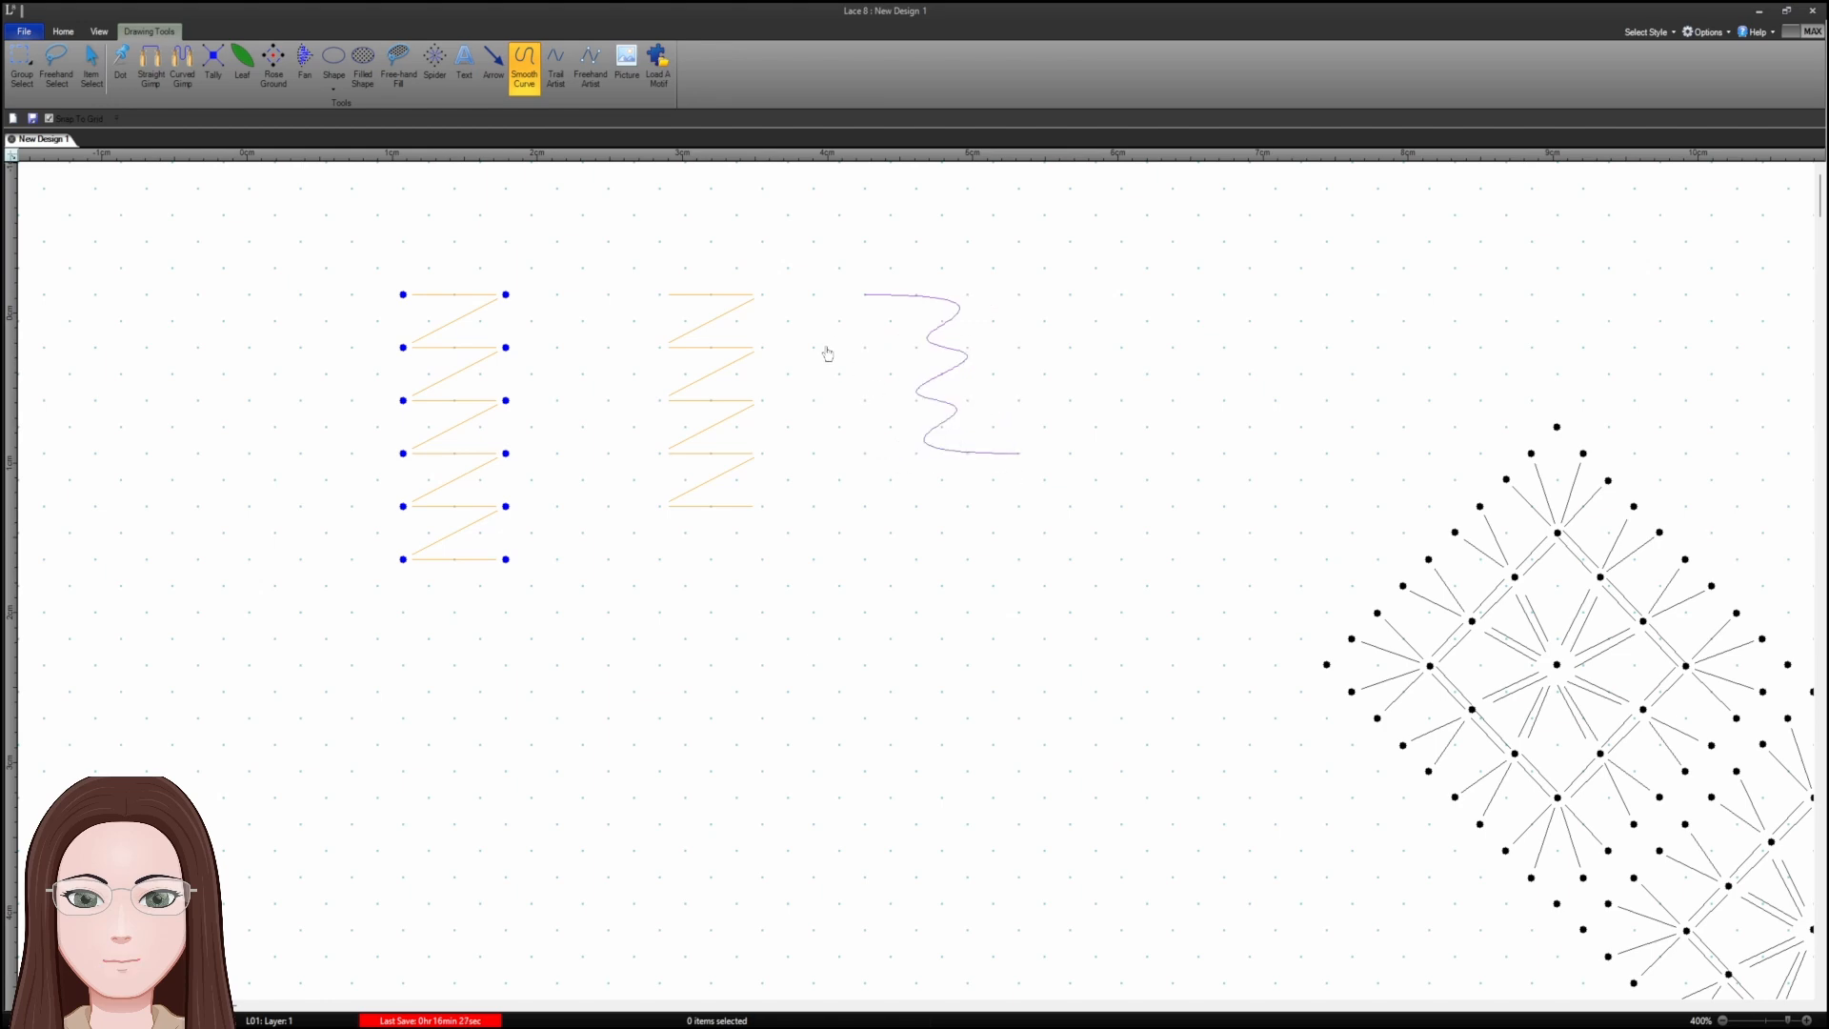
# - Undo the smooth curve, both zigzags and the motifs until New Design 1 is empty
pyautogui.hotkey('ctrl', 'z')
pyautogui.hotkey('ctrl', 'z')
pyautogui.hotkey('ctrl', 'z')
pyautogui.hotkey('ctrl', 'z')
pyautogui.hotkey('ctrl', 'z')
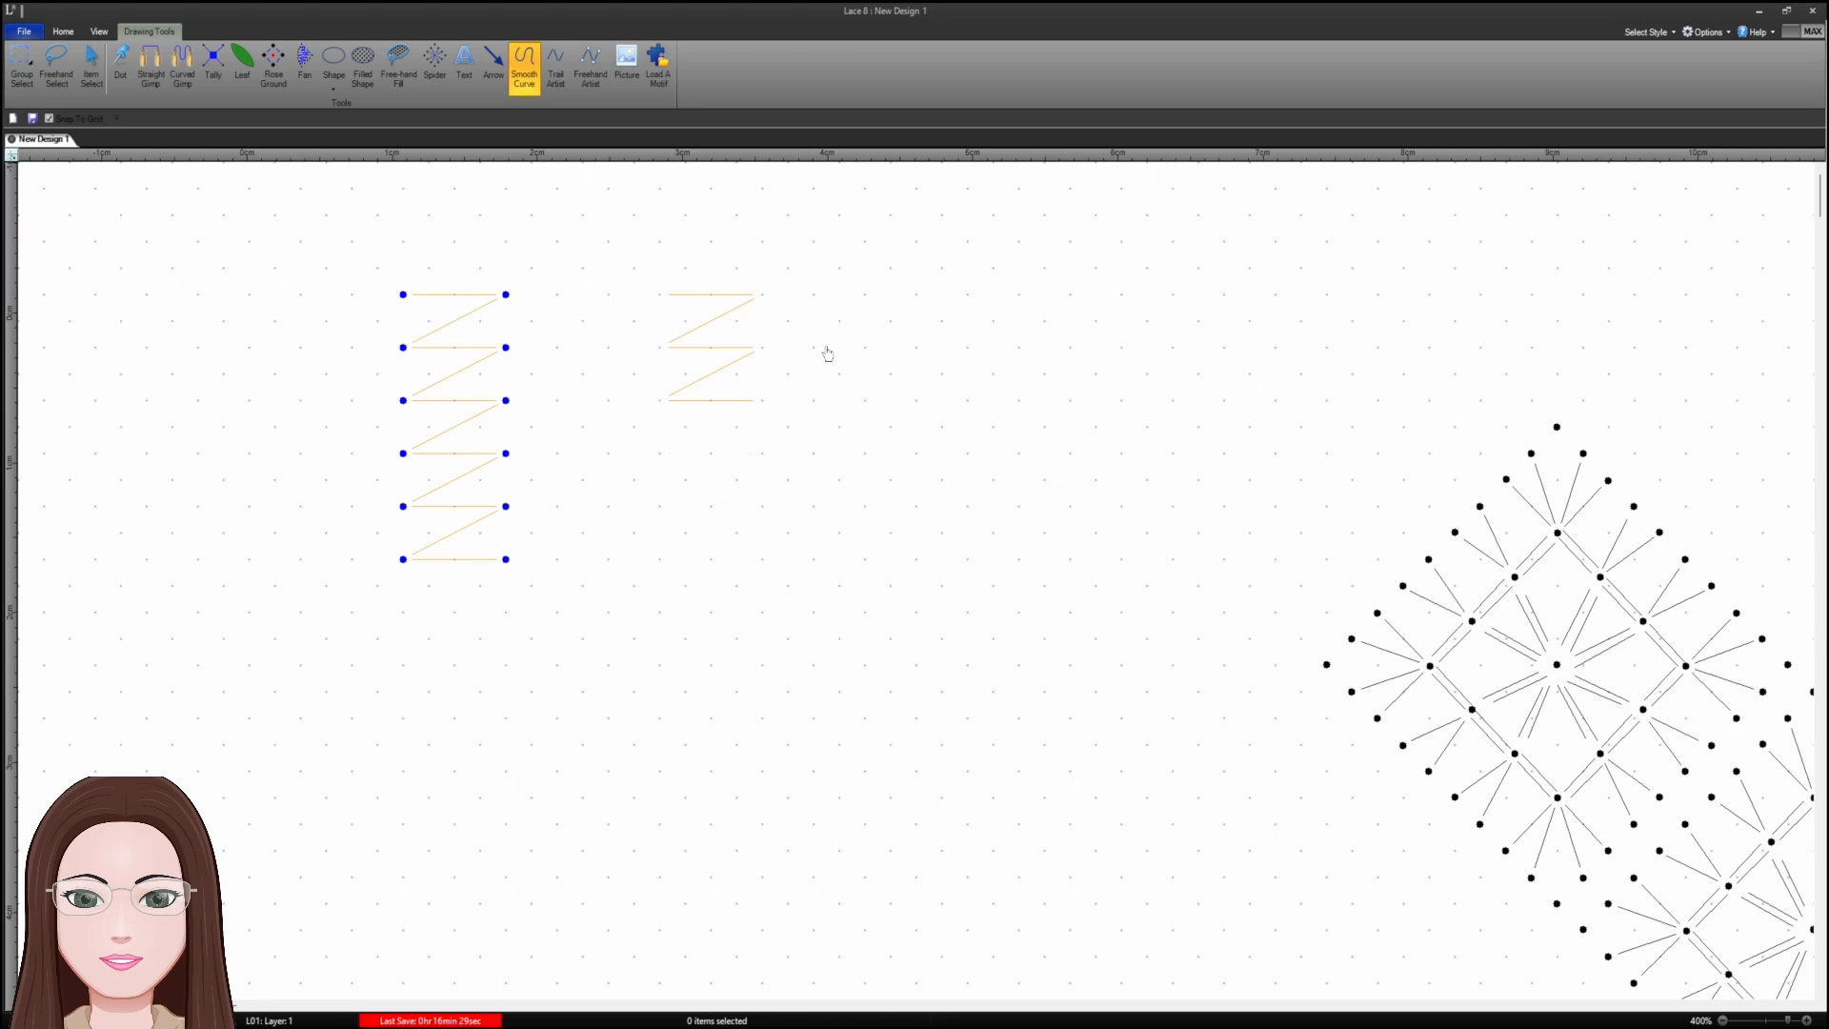
pyautogui.hotkey('ctrl', 'z')
pyautogui.hotkey('ctrl', 'z')
pyautogui.hotkey('ctrl', 'z')
pyautogui.hotkey('ctrl', 'z')
pyautogui.hotkey('ctrl', 'z')
pyautogui.hotkey('ctrl', 'z')
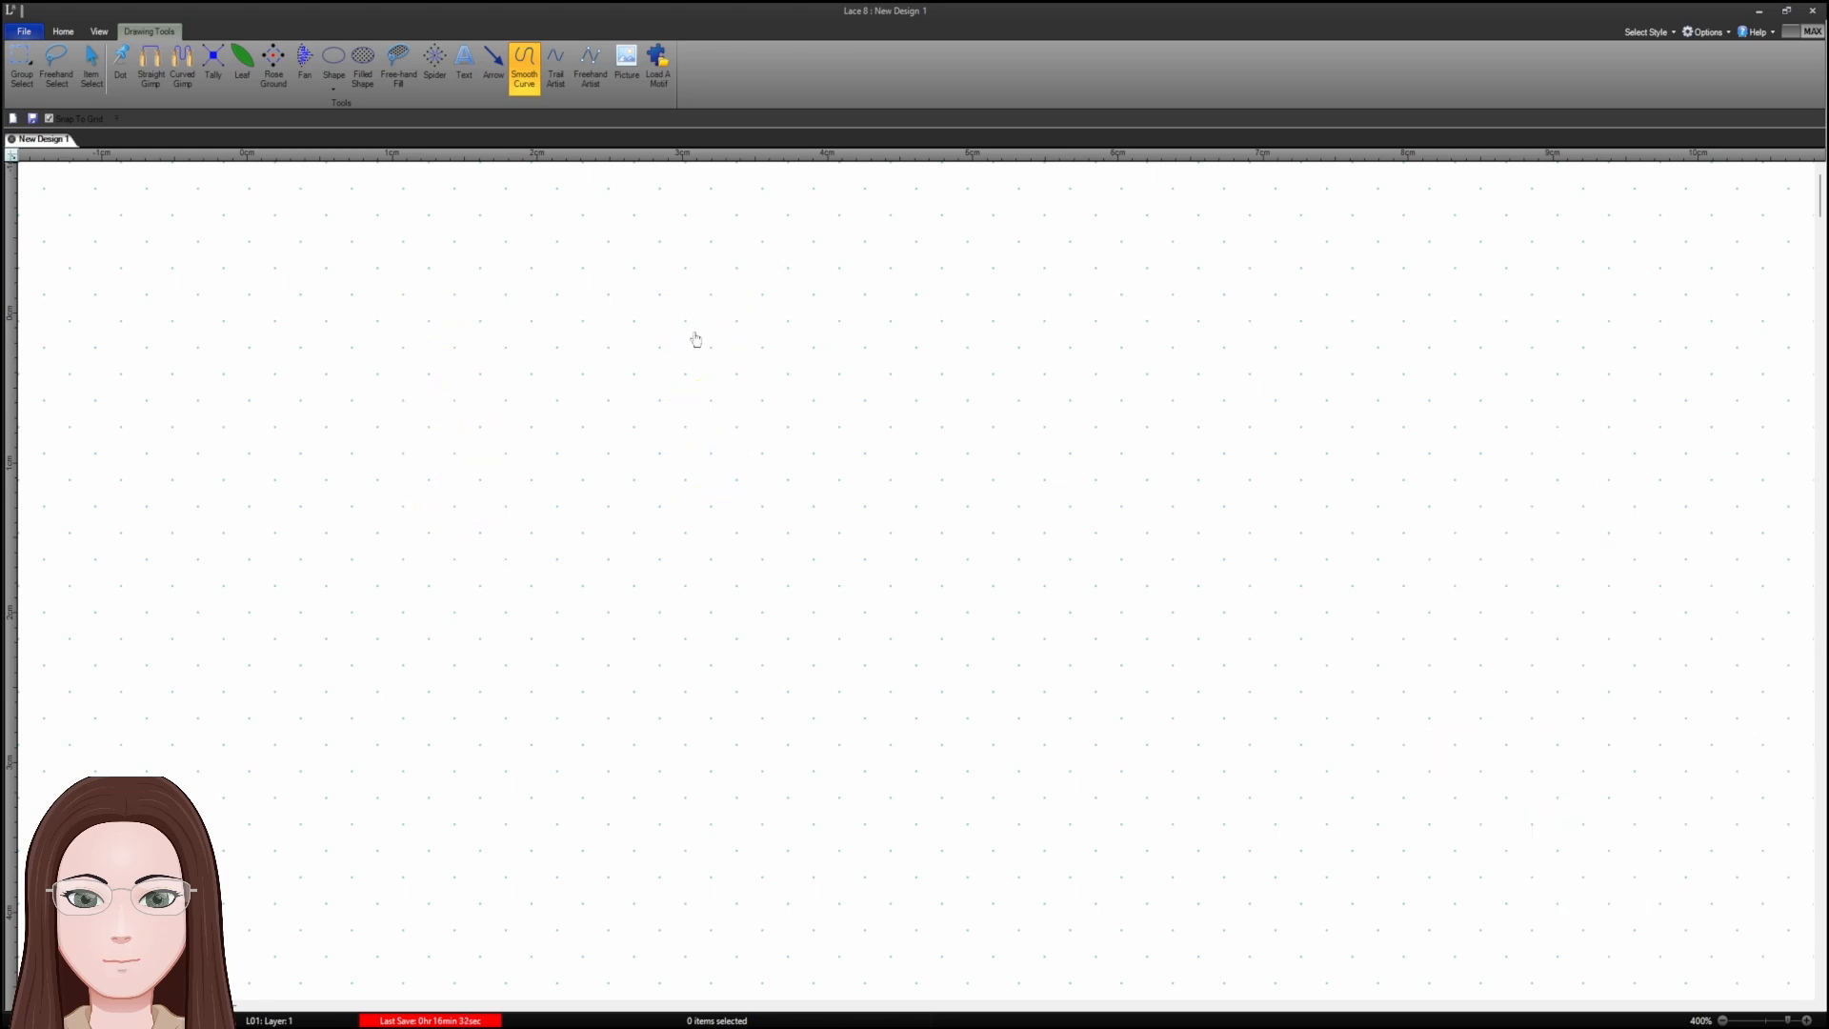
# - Choose the triangle for the Filled Shape tool, and place a single dot near the 3 cm ruler mark with the Dot tool
pyautogui.click(363, 179)
pyautogui.click(363, 67)
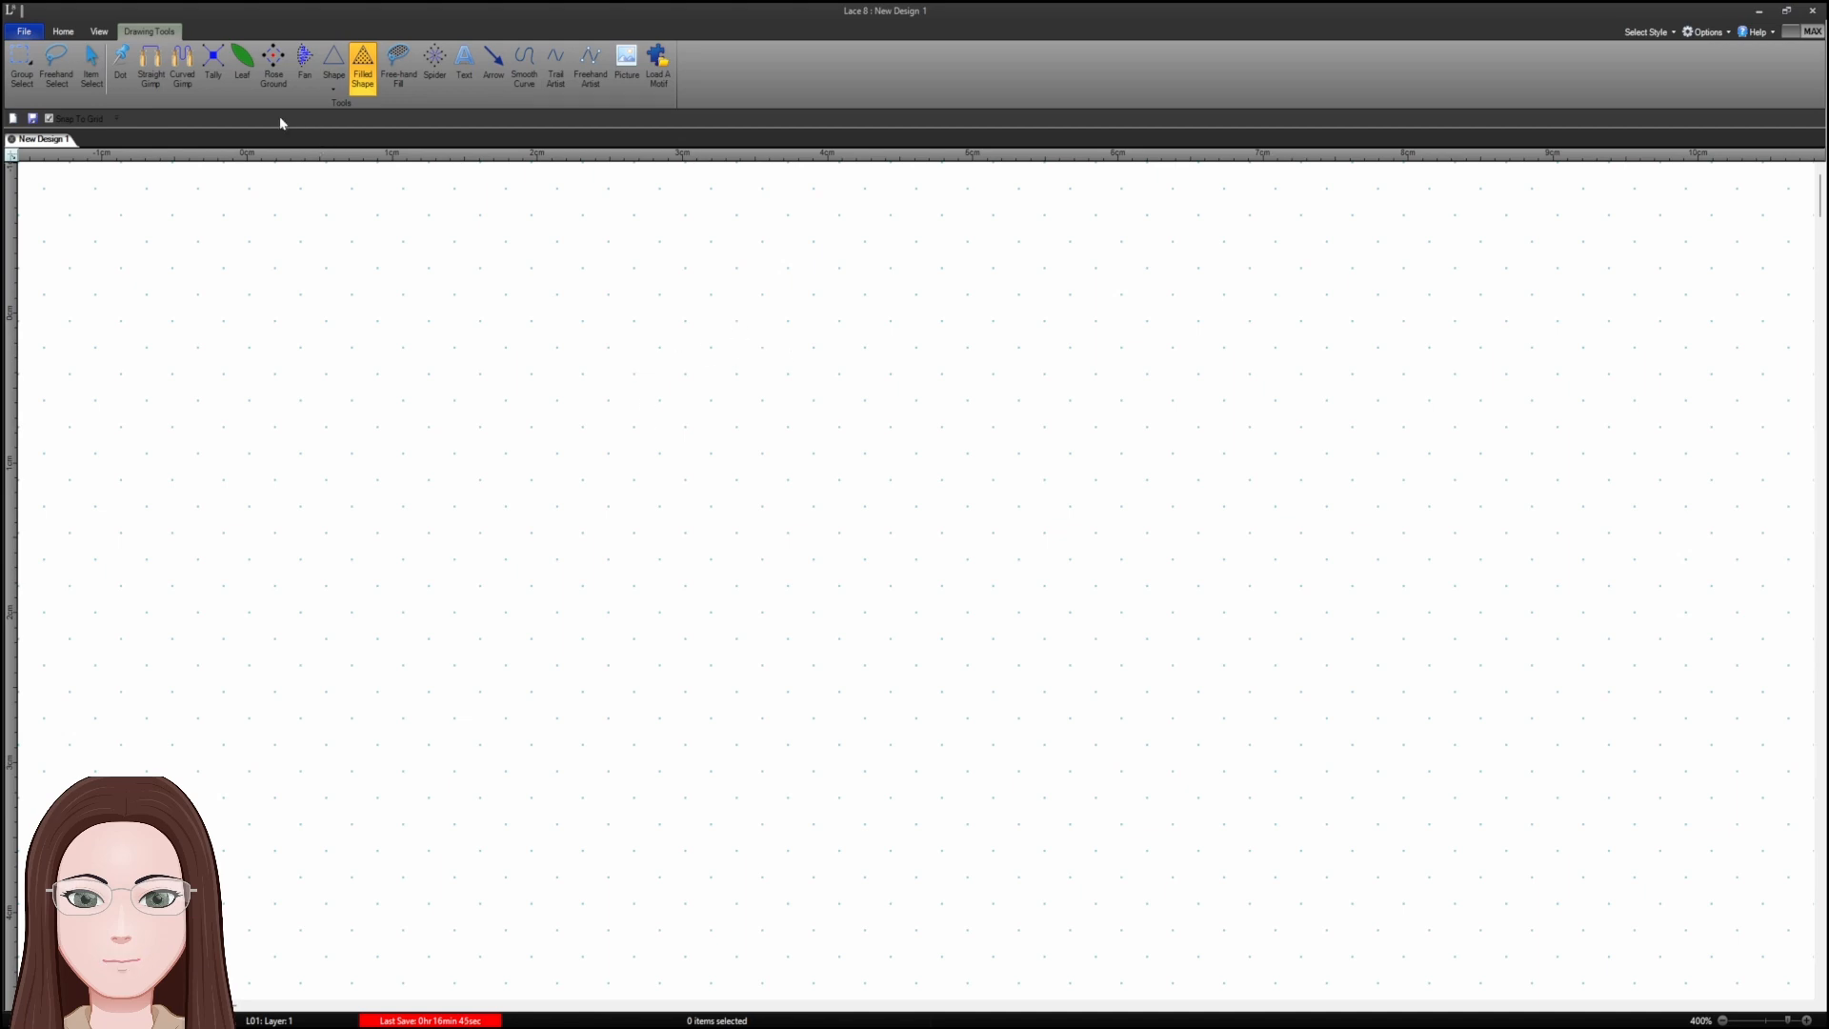
pyautogui.click(120, 67)
pyautogui.click(683, 328)
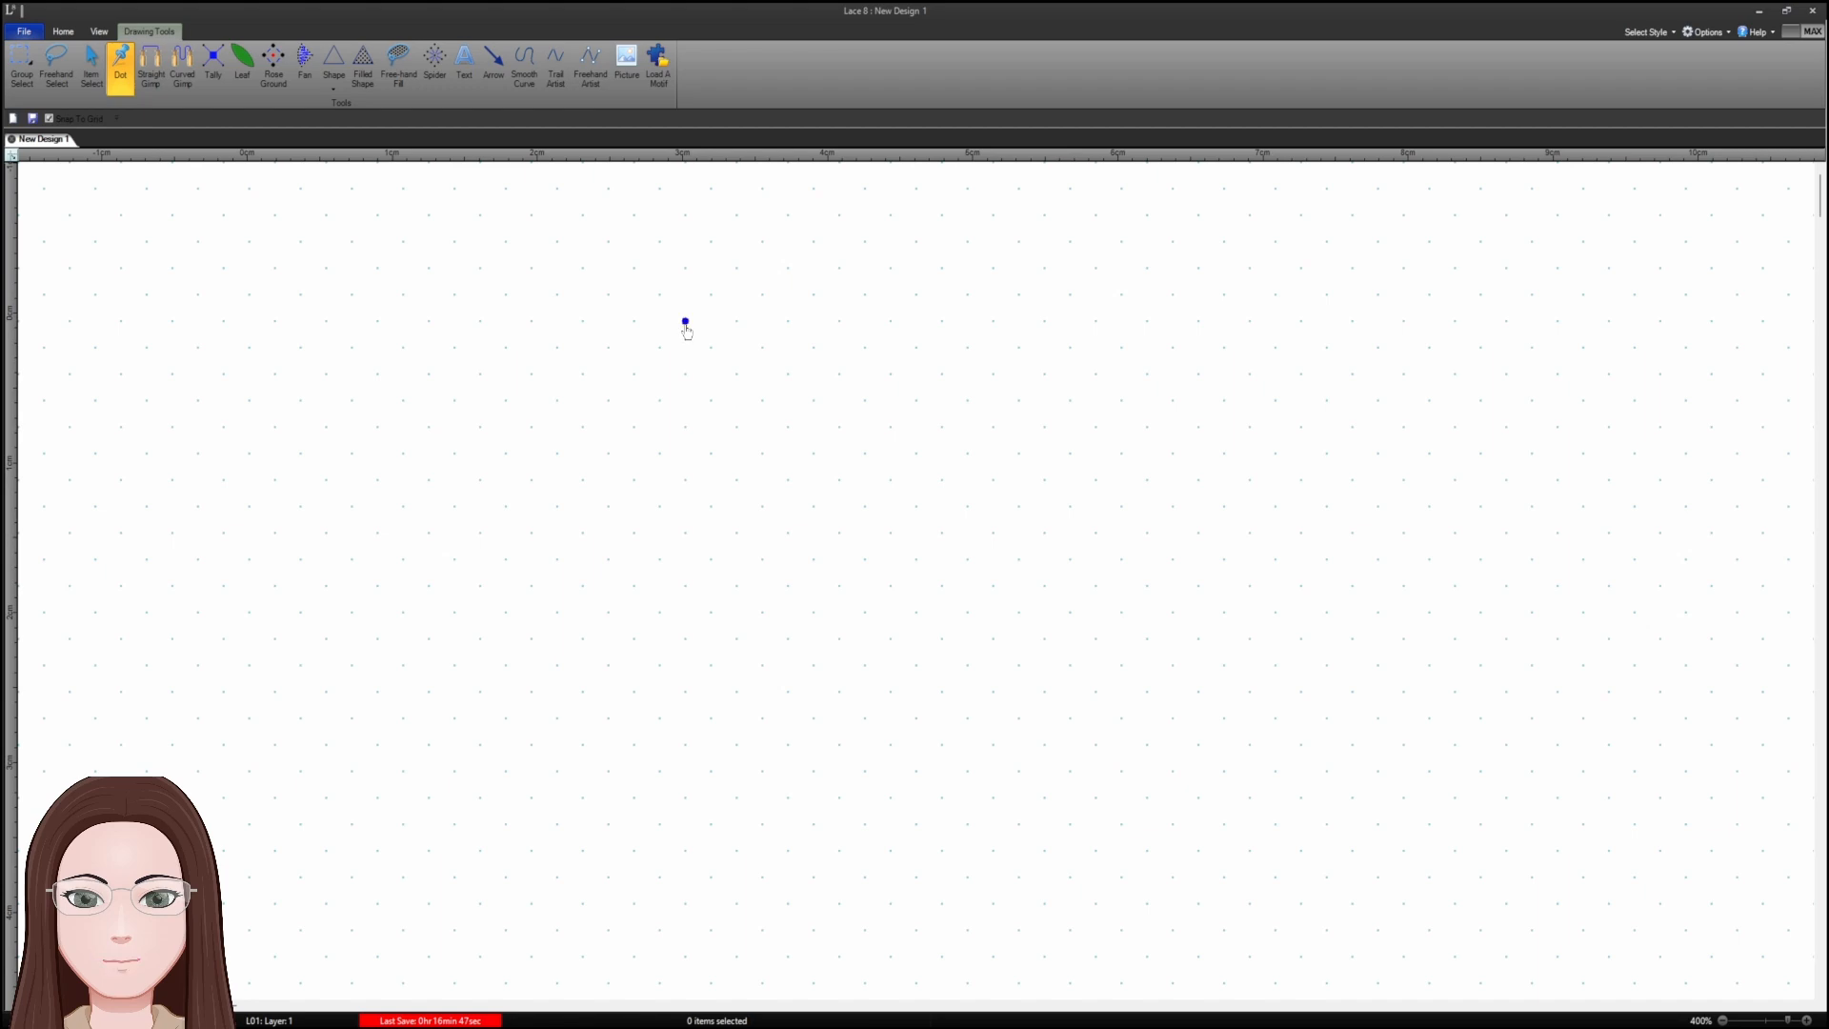
# - Place two dots as the lower corners of a triangle about 3.5 cm wide, then try filling it with the Filled Shape triangle and undo the fill
pyautogui.click(453, 619)
pyautogui.click(363, 64)
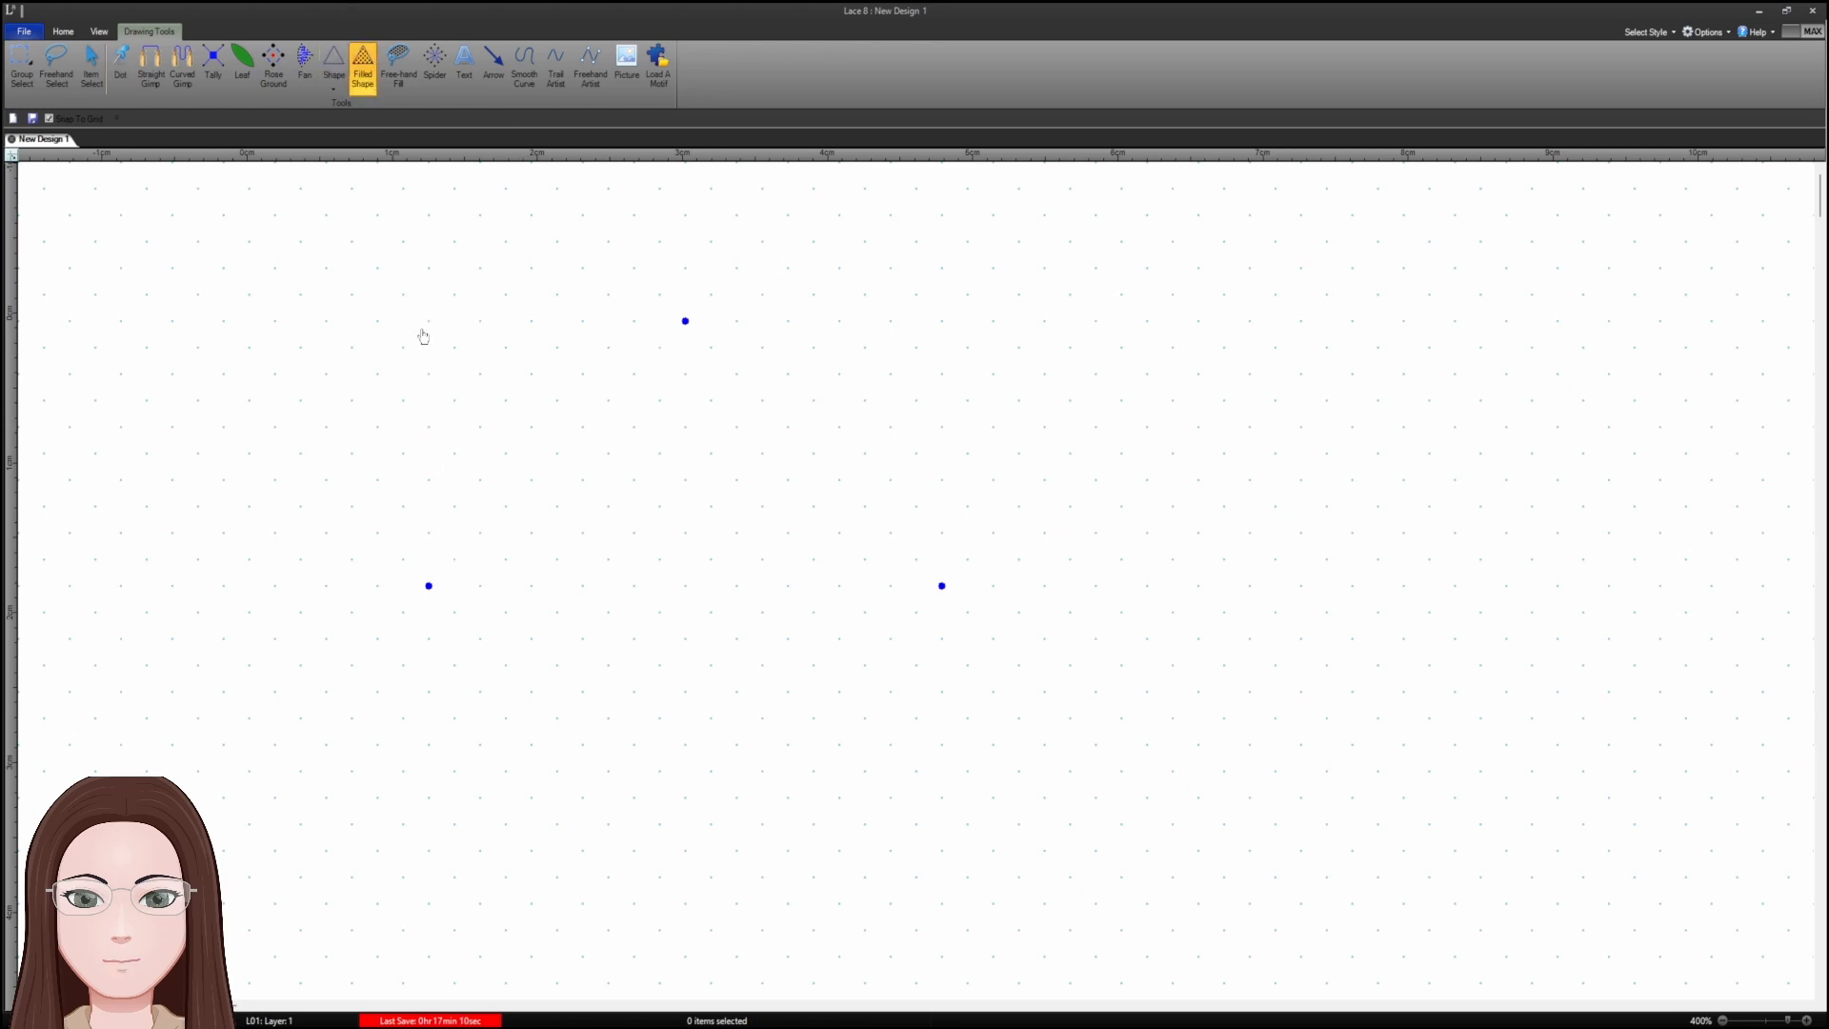
pyautogui.moveTo(429, 328); pyautogui.dragTo(490, 418)
pyautogui.moveTo(404, 301); pyautogui.dragTo(978, 688)
pyautogui.hotkey('ctrl', 'z')
# - Try another filled triangle over the three guide dots, and undo it together with the dots
pyautogui.click(363, 75)
pyautogui.moveTo(378, 272); pyautogui.dragTo(981, 704)
pyautogui.hotkey('ctrl', 'z')
pyautogui.hotkey('ctrl', 'z')
pyautogui.hotkey('ctrl', 'z')
pyautogui.hotkey('ctrl', 'z')
# - Choose the diamond for the Filled Shape tool, draw a trial filled diamond and undo it
pyautogui.click(354, 93)
pyautogui.click(367, 156)
pyautogui.moveTo(584, 327); pyautogui.dragTo(1002, 774)
pyautogui.hotkey('ctrl', 'z')
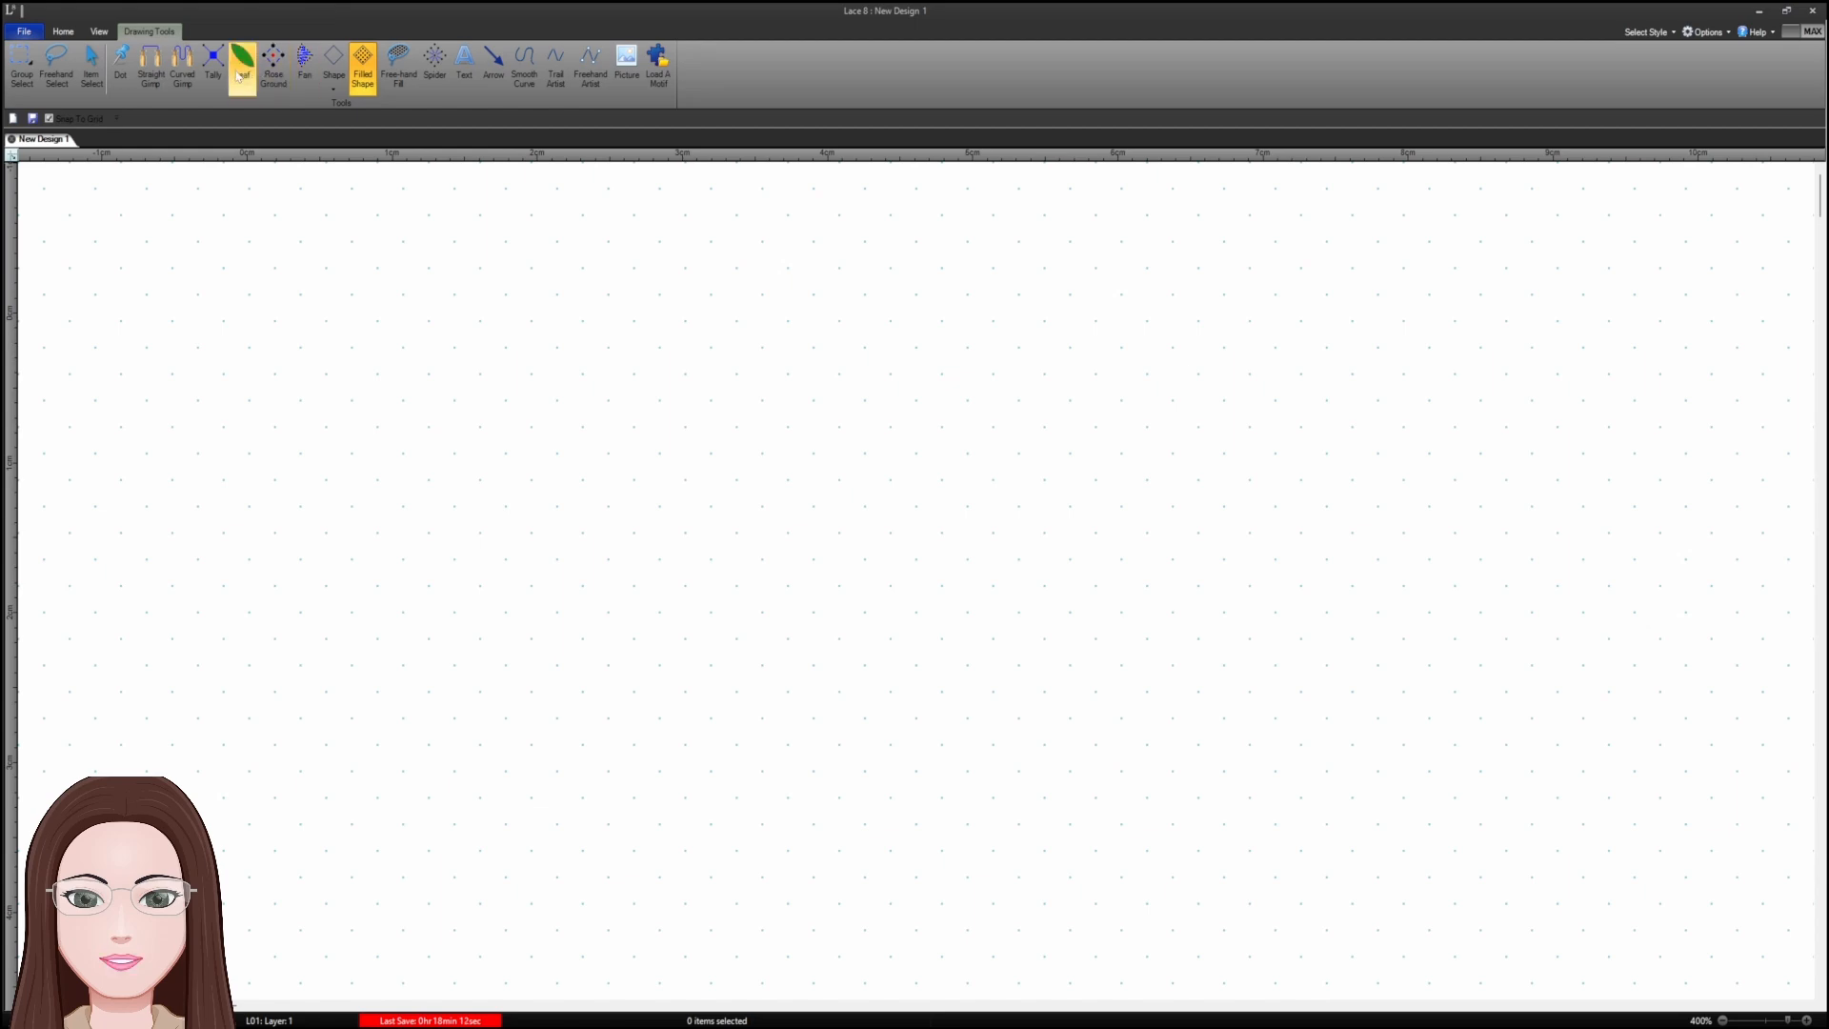
# - Place four dots as the corners of a square about 2.8 cm wide with the Dot tool
pyautogui.click(122, 76)
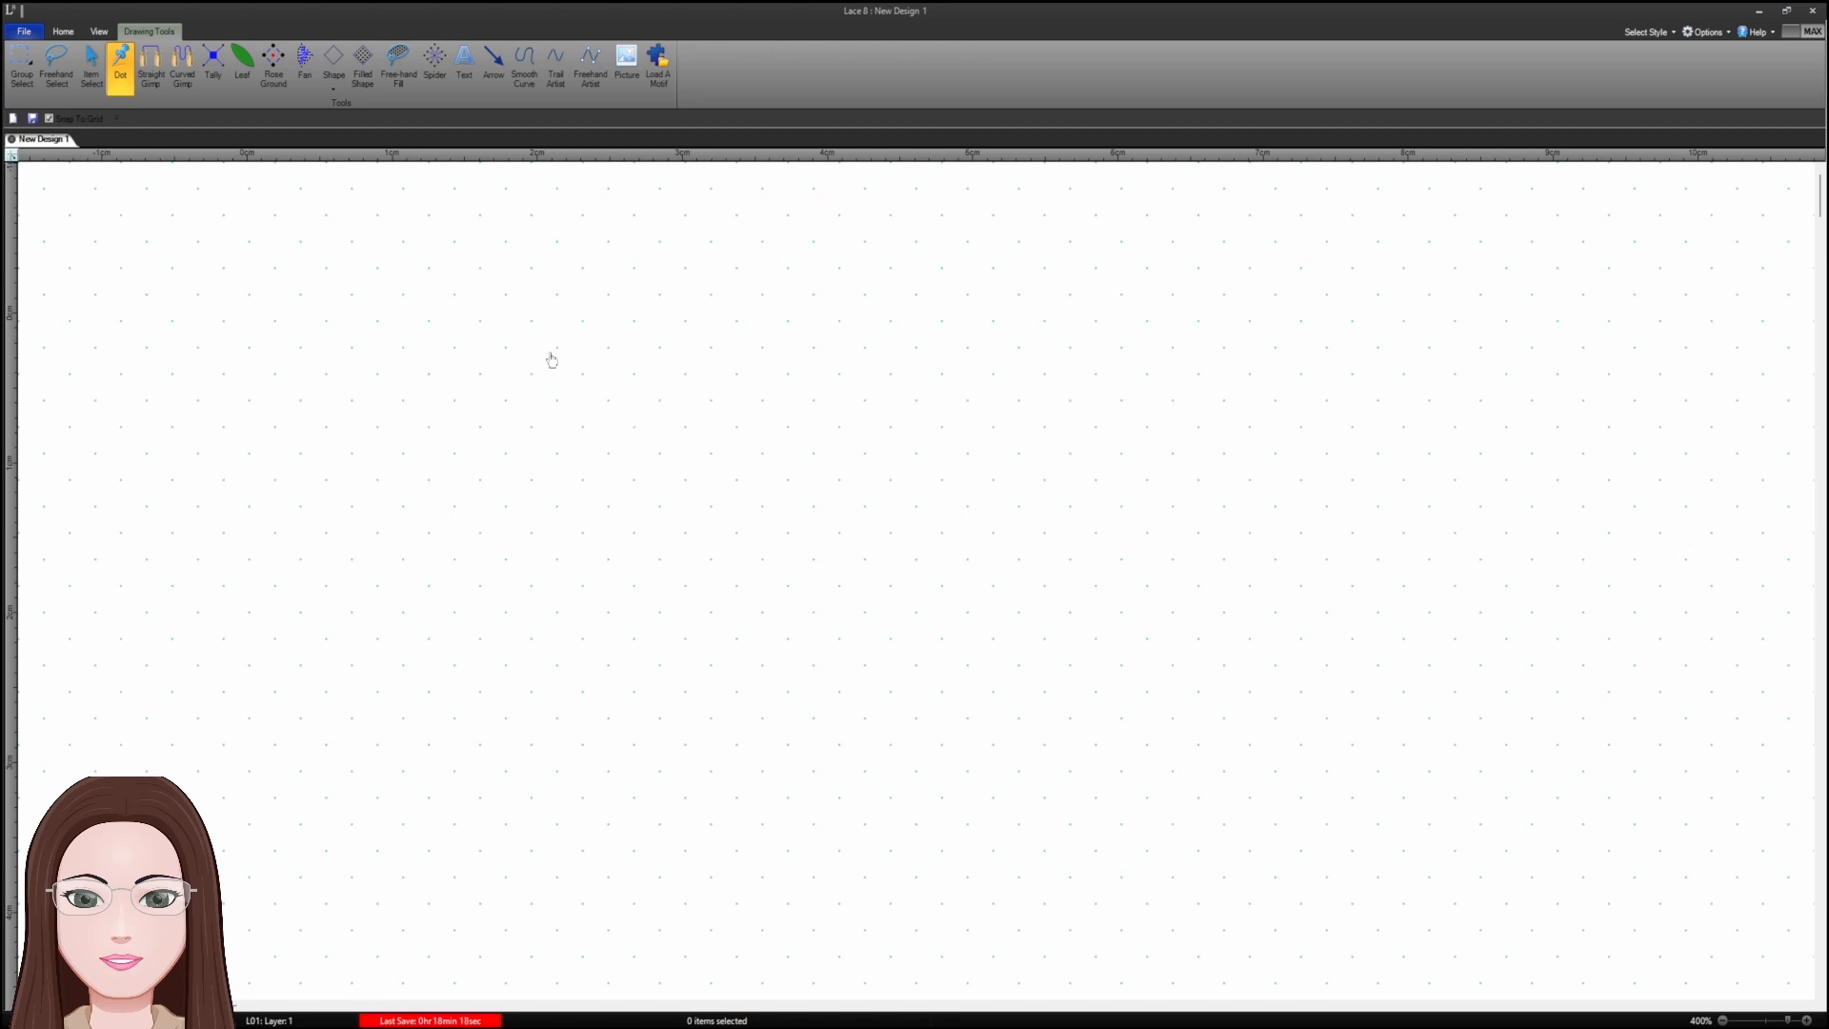
pyautogui.click(558, 347)
pyautogui.click(968, 348)
pyautogui.click(968, 772)
pyautogui.click(363, 69)
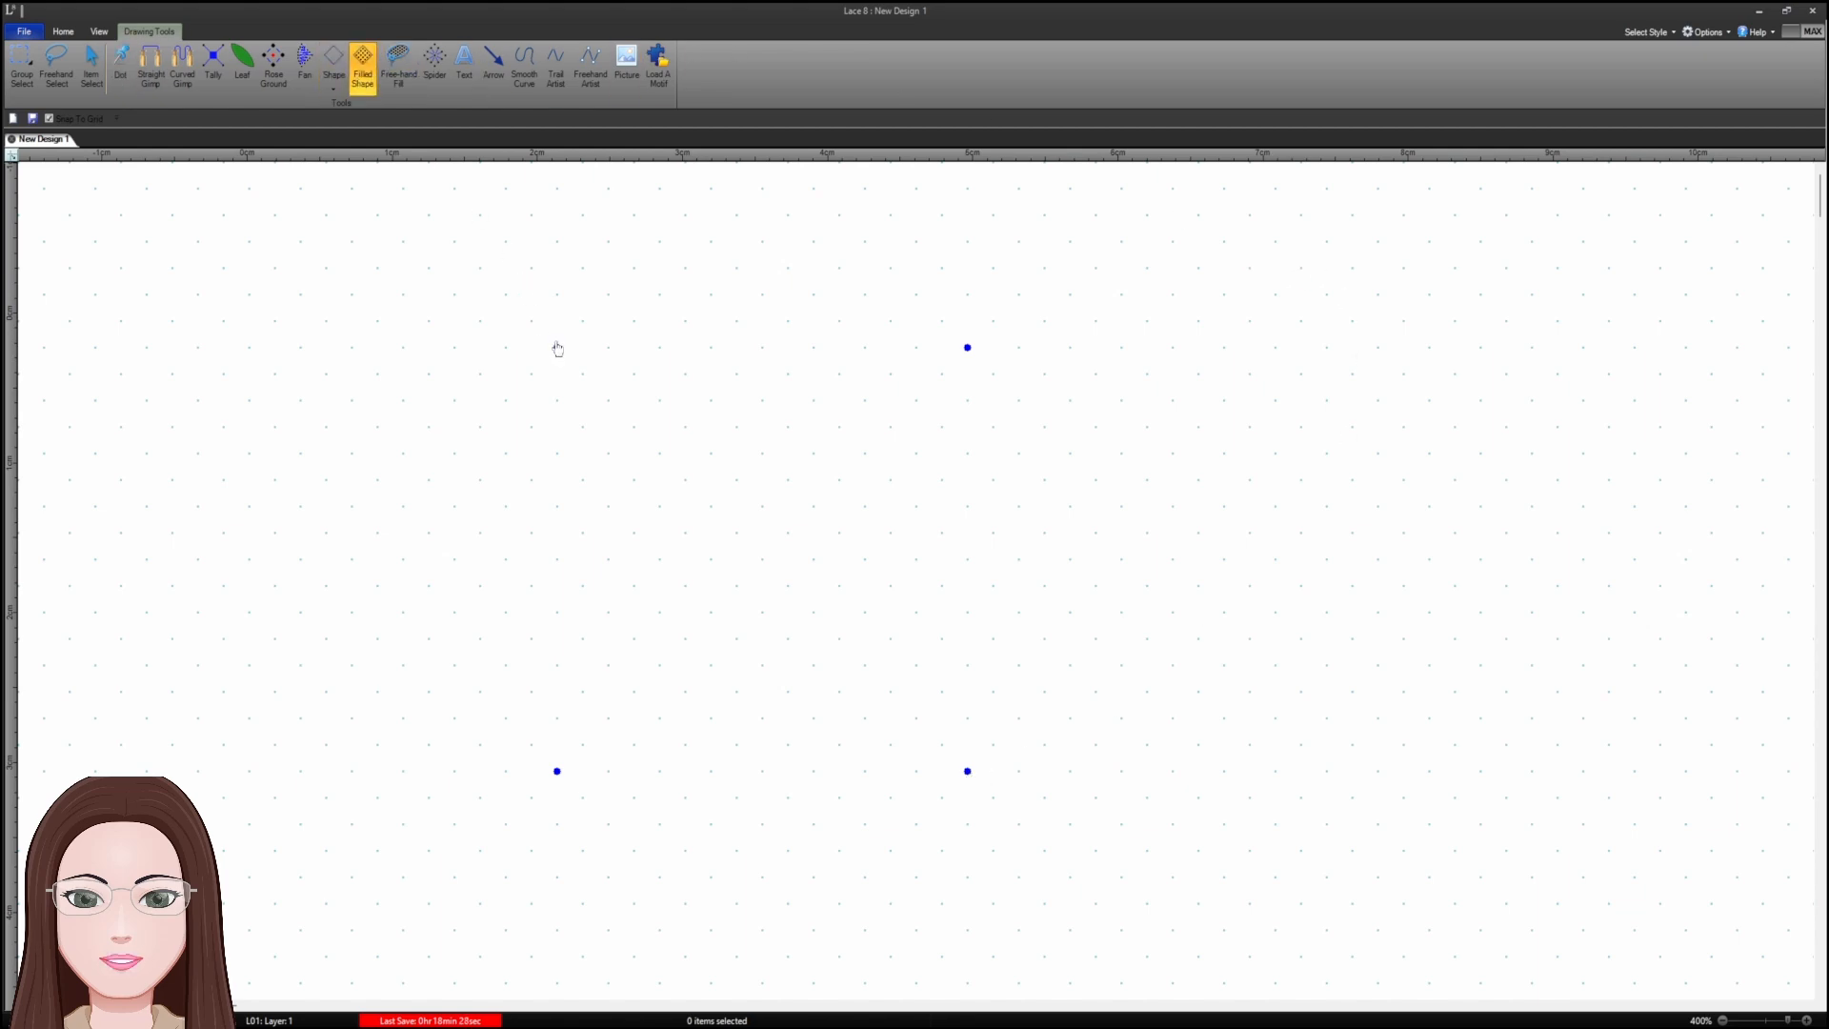
pyautogui.moveTo(557, 349); pyautogui.dragTo(965, 777)
pyautogui.click(968, 773)
pyautogui.hotkey('ctrl', 'z')
# - Draw a filled diamond of dots between the four corner dots with the Filled Shape tool
pyautogui.click(366, 65)
pyautogui.moveTo(558, 352); pyautogui.dragTo(964, 787)
pyautogui.click(968, 778)
# - Add single dots with the Dot tool along the diamond's right-hand edges so that it reaches the square's top, right and bottom midpoints
pyautogui.click(120, 64)
pyautogui.click(968, 559)
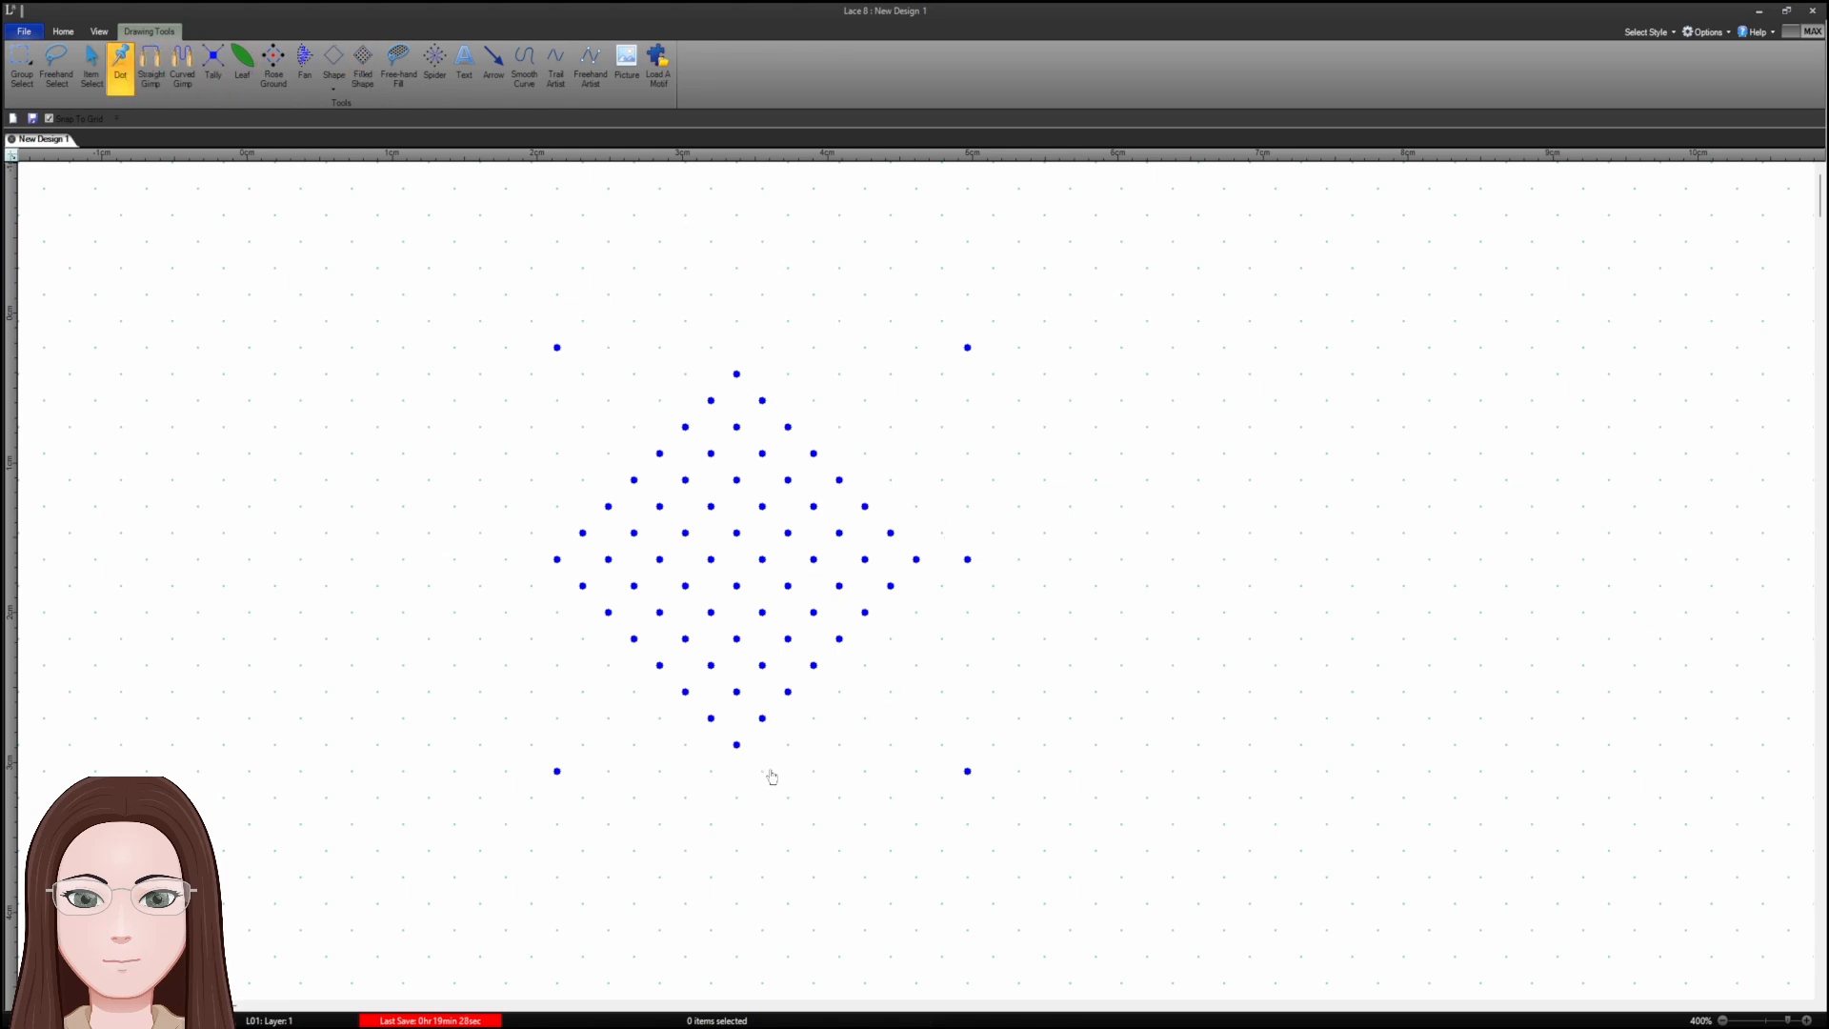
pyautogui.click(759, 347)
pyautogui.click(788, 373)
pyautogui.click(813, 400)
pyautogui.click(839, 427)
pyautogui.click(865, 454)
pyautogui.click(891, 480)
pyautogui.click(942, 533)
pyautogui.click(865, 665)
pyautogui.click(840, 691)
pyautogui.click(814, 718)
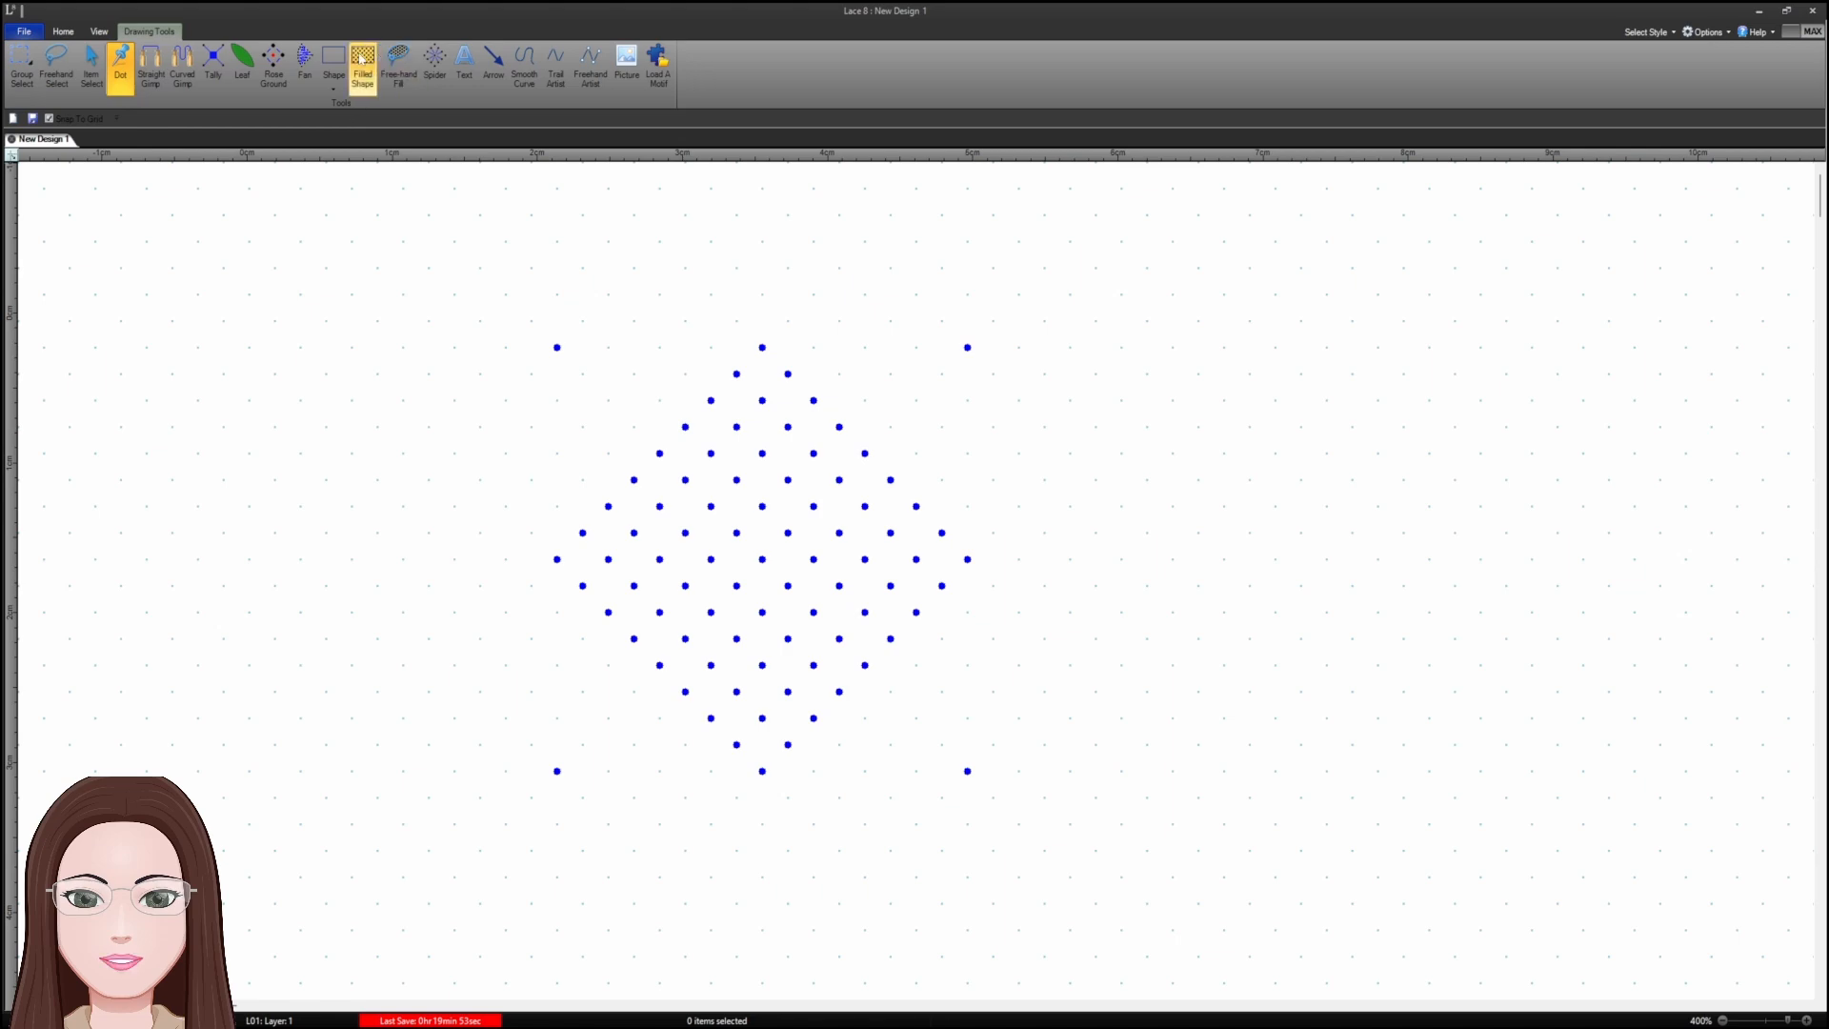
# - Choose the rectangle for the Filled Shape tool, and cover the diamond with a filled rectangle of dots about 5.7 cm wide
pyautogui.click(363, 65)
pyautogui.moveTo(377, 267); pyautogui.dragTo(1227, 929)
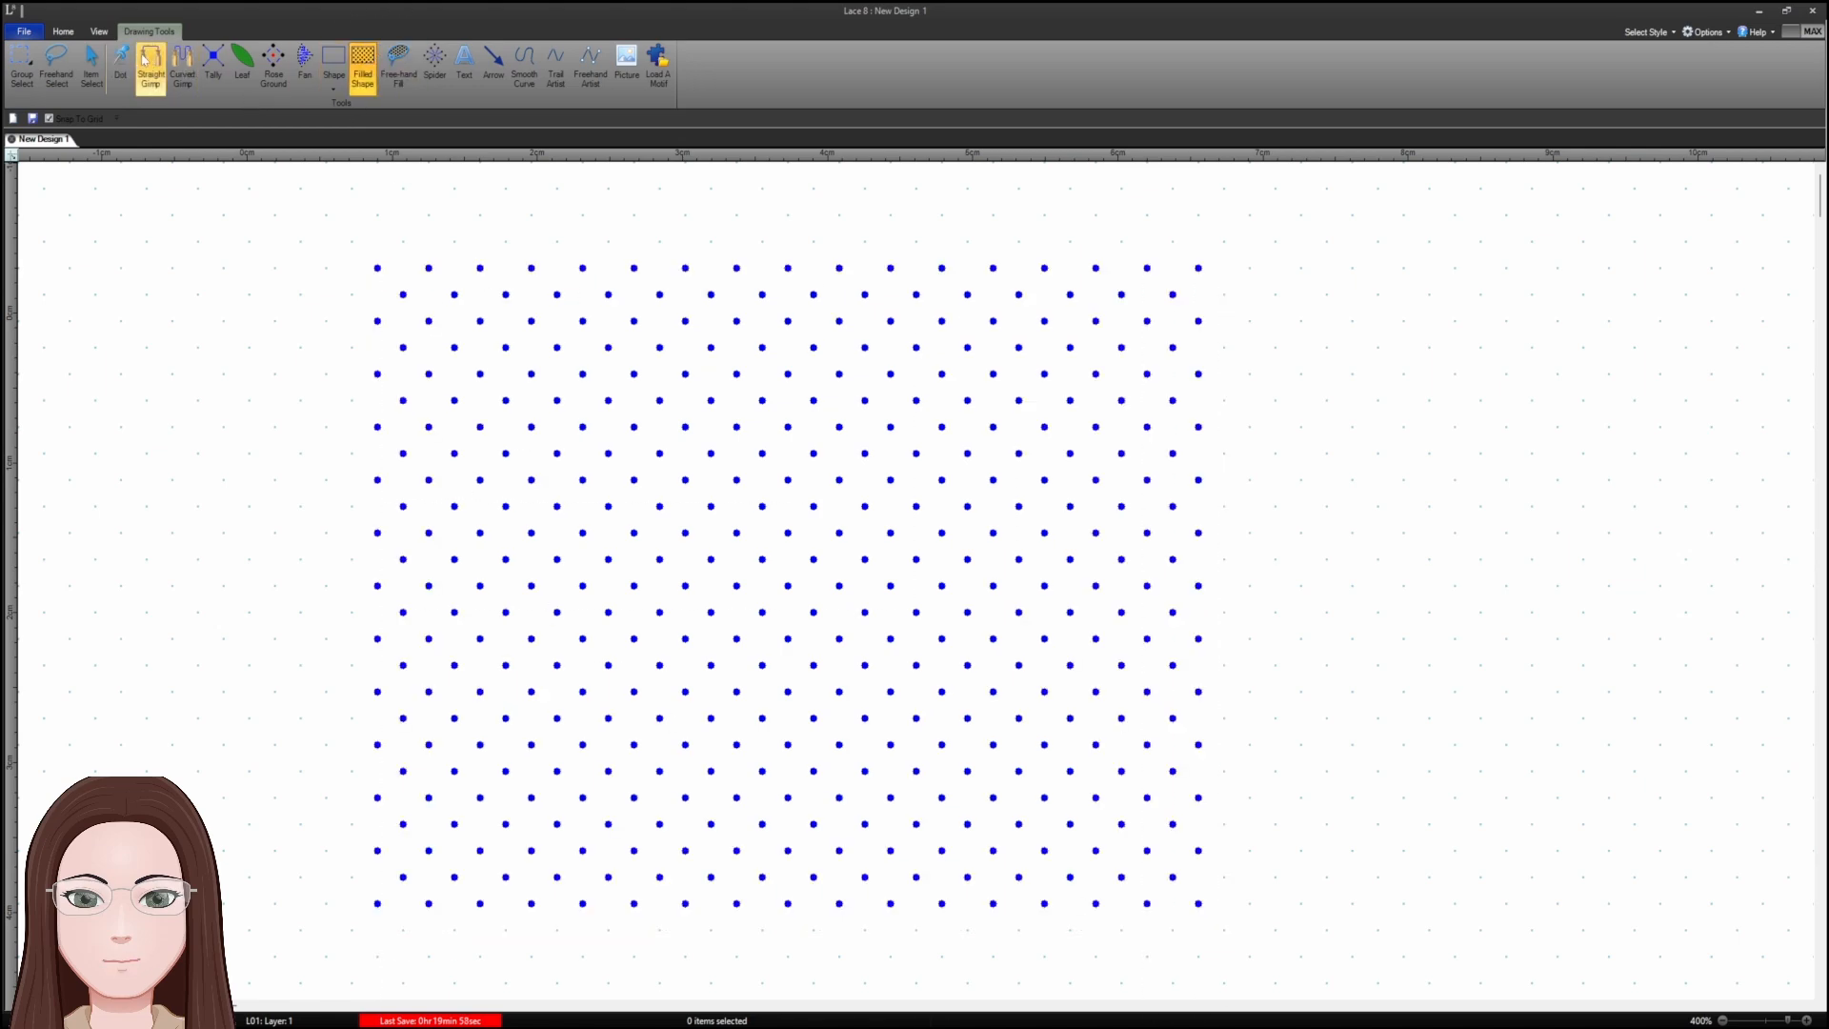
pyautogui.click(335, 63)
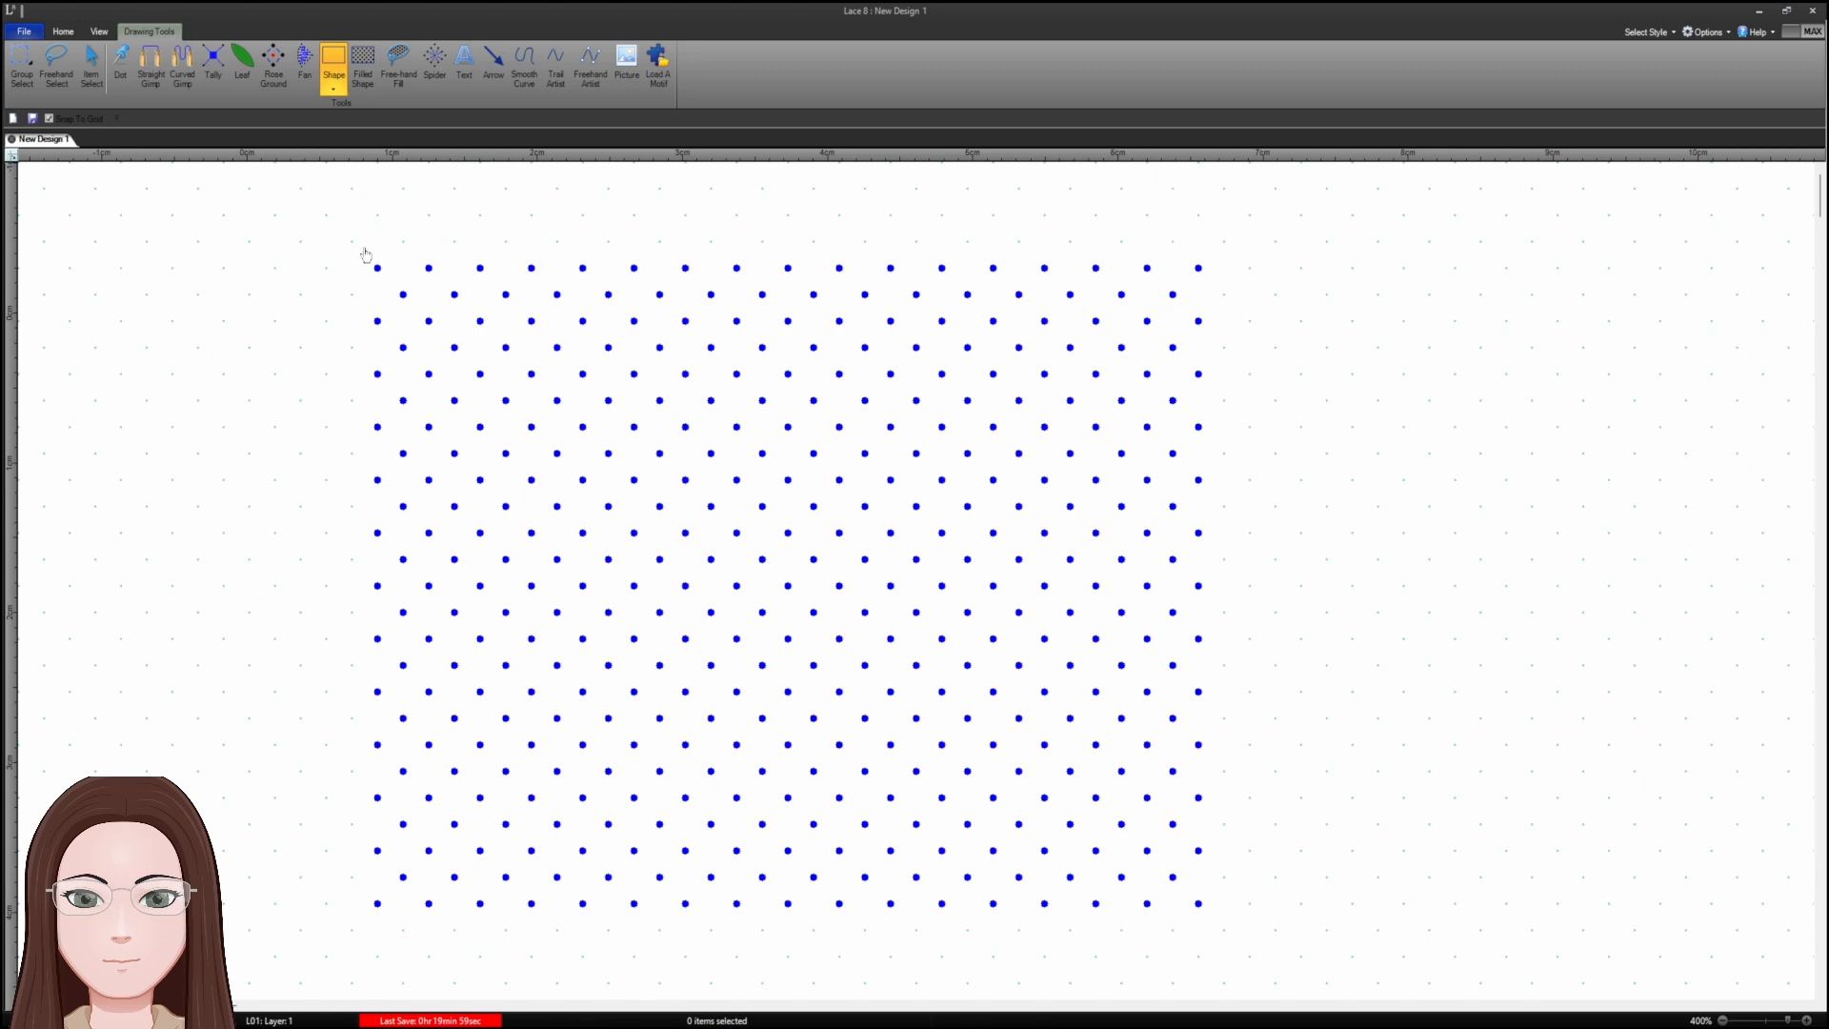
# - Try to group-select the filled rectangle's dots, clear the selection, and select only its upper-left corner dot
pyautogui.click(32, 83)
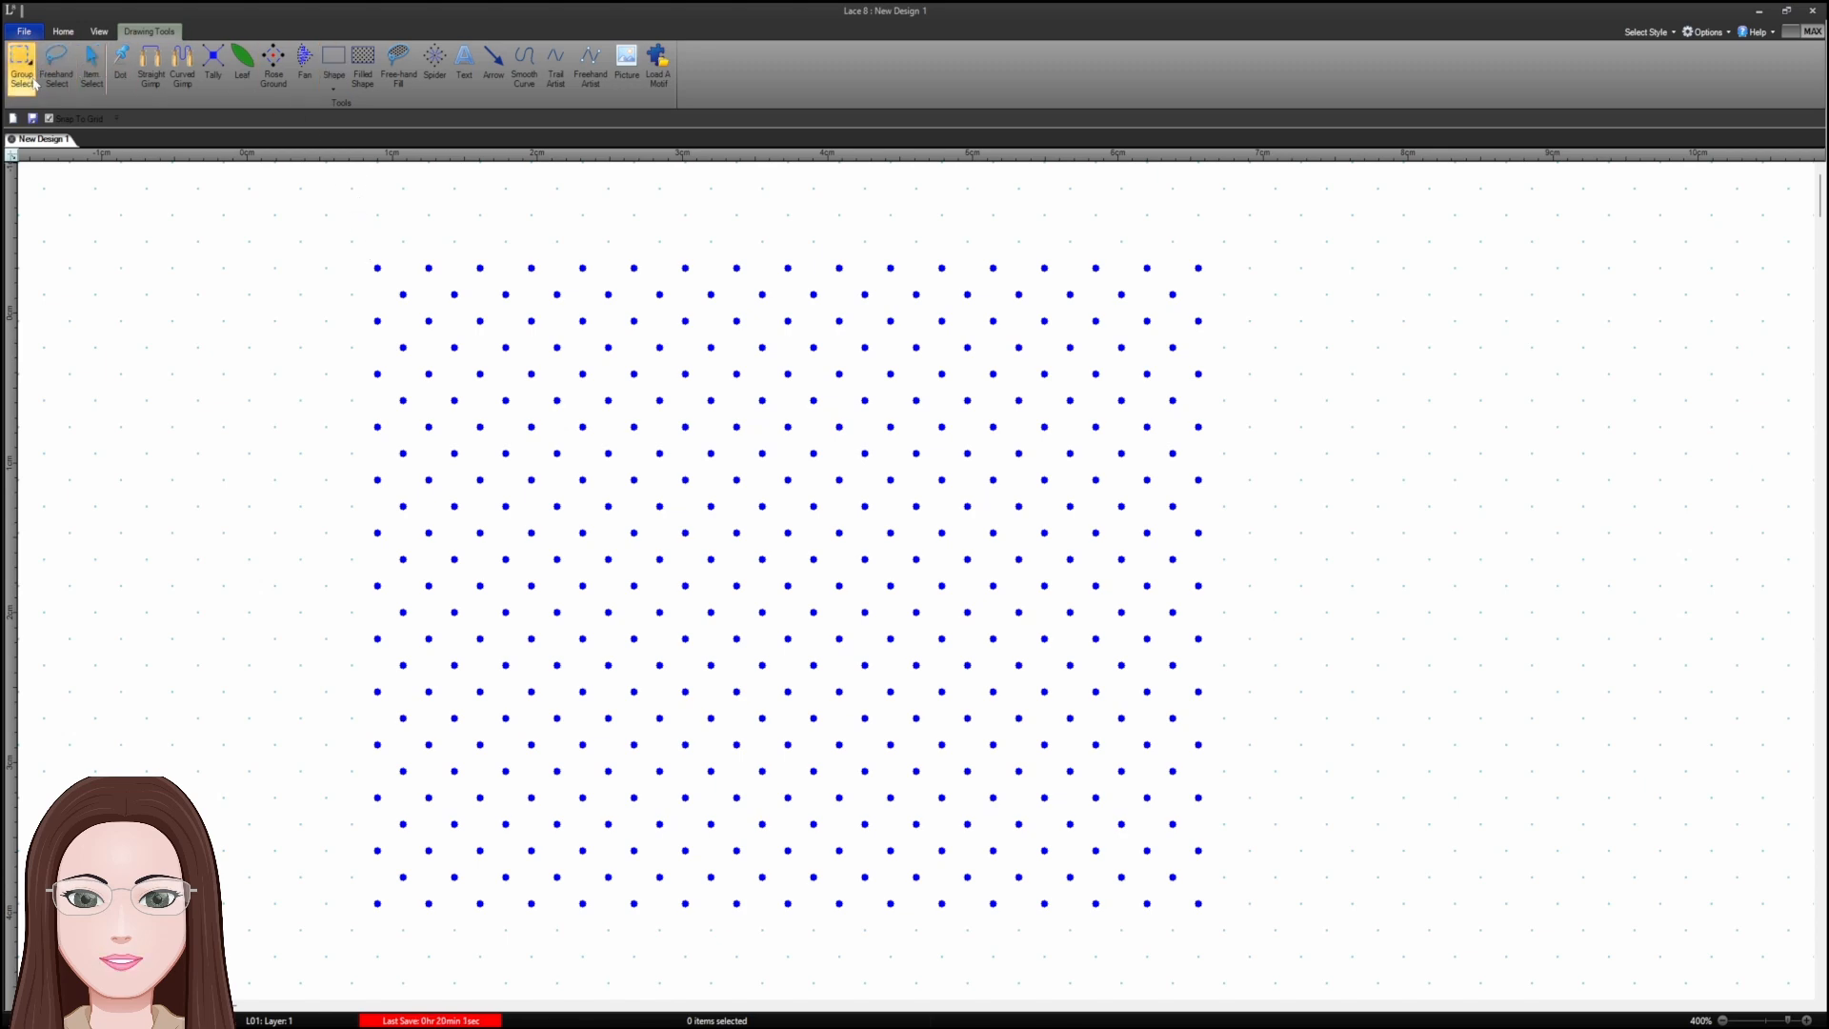
pyautogui.moveTo(377, 266); pyautogui.dragTo(1160, 926)
pyautogui.moveTo(1182, 903); pyautogui.dragTo(1181, 903)
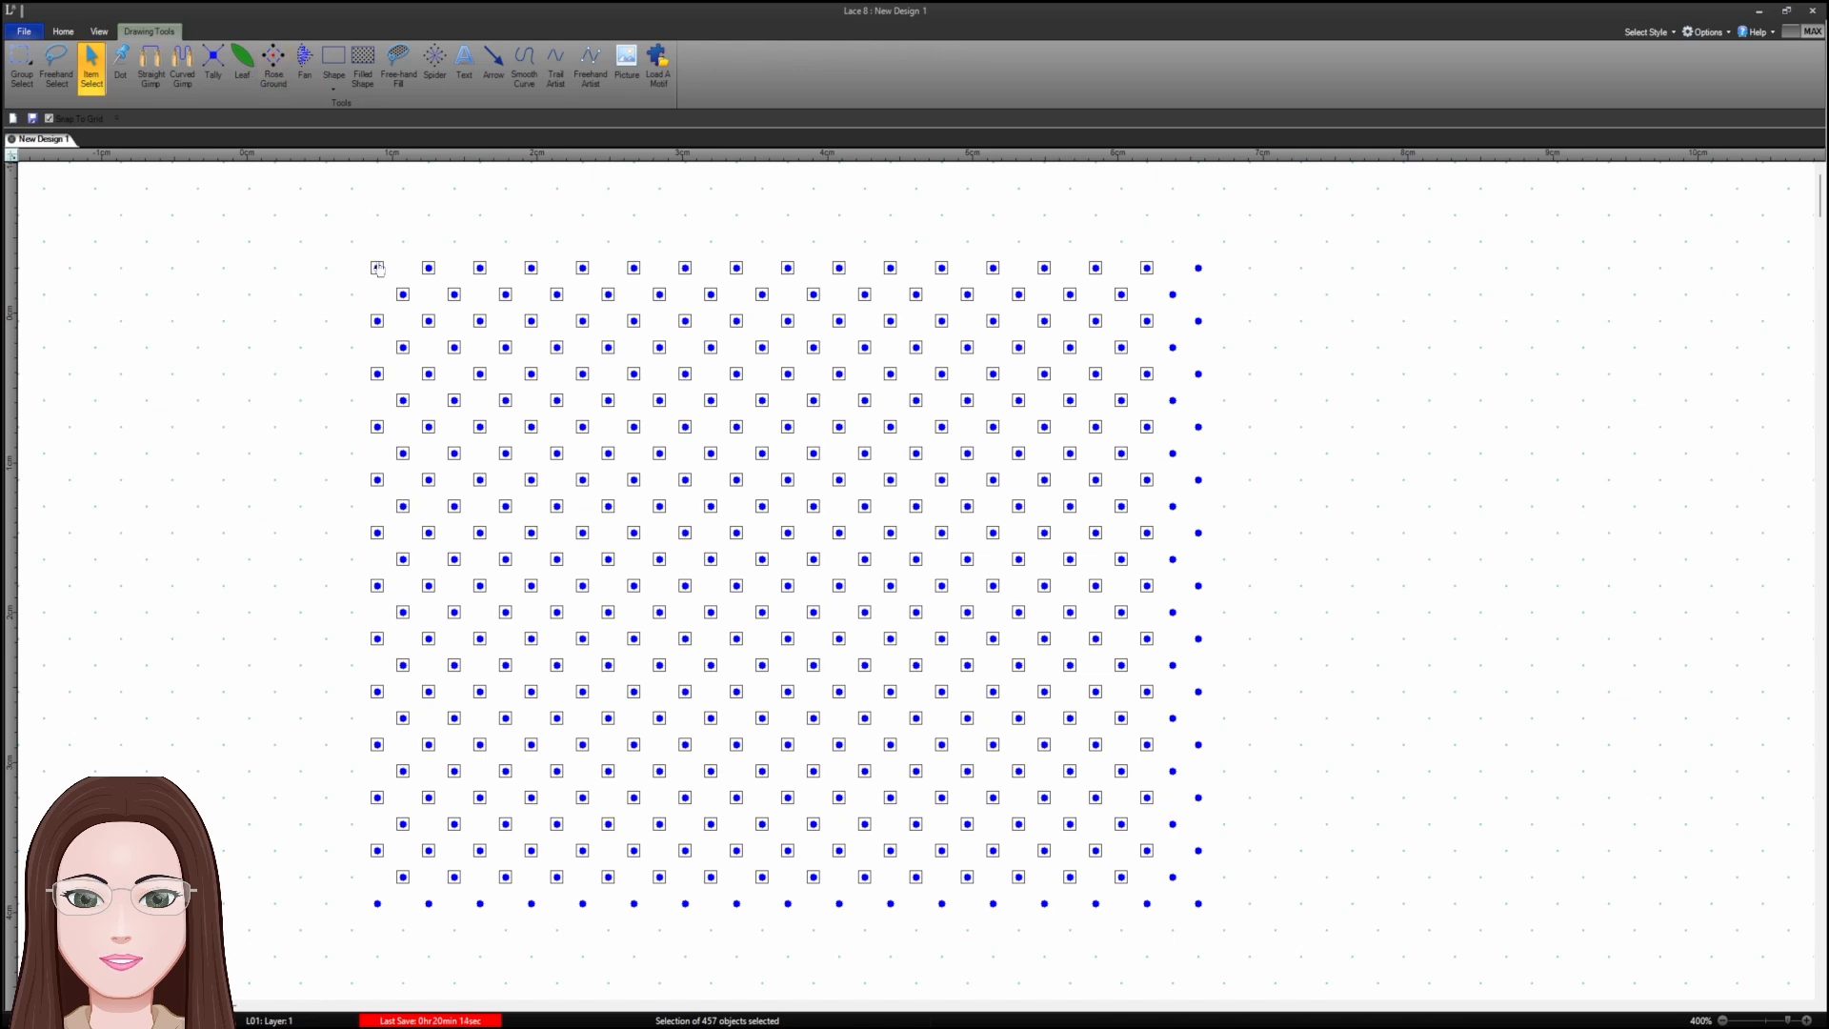
pyautogui.click(296, 237)
pyautogui.click(377, 267)
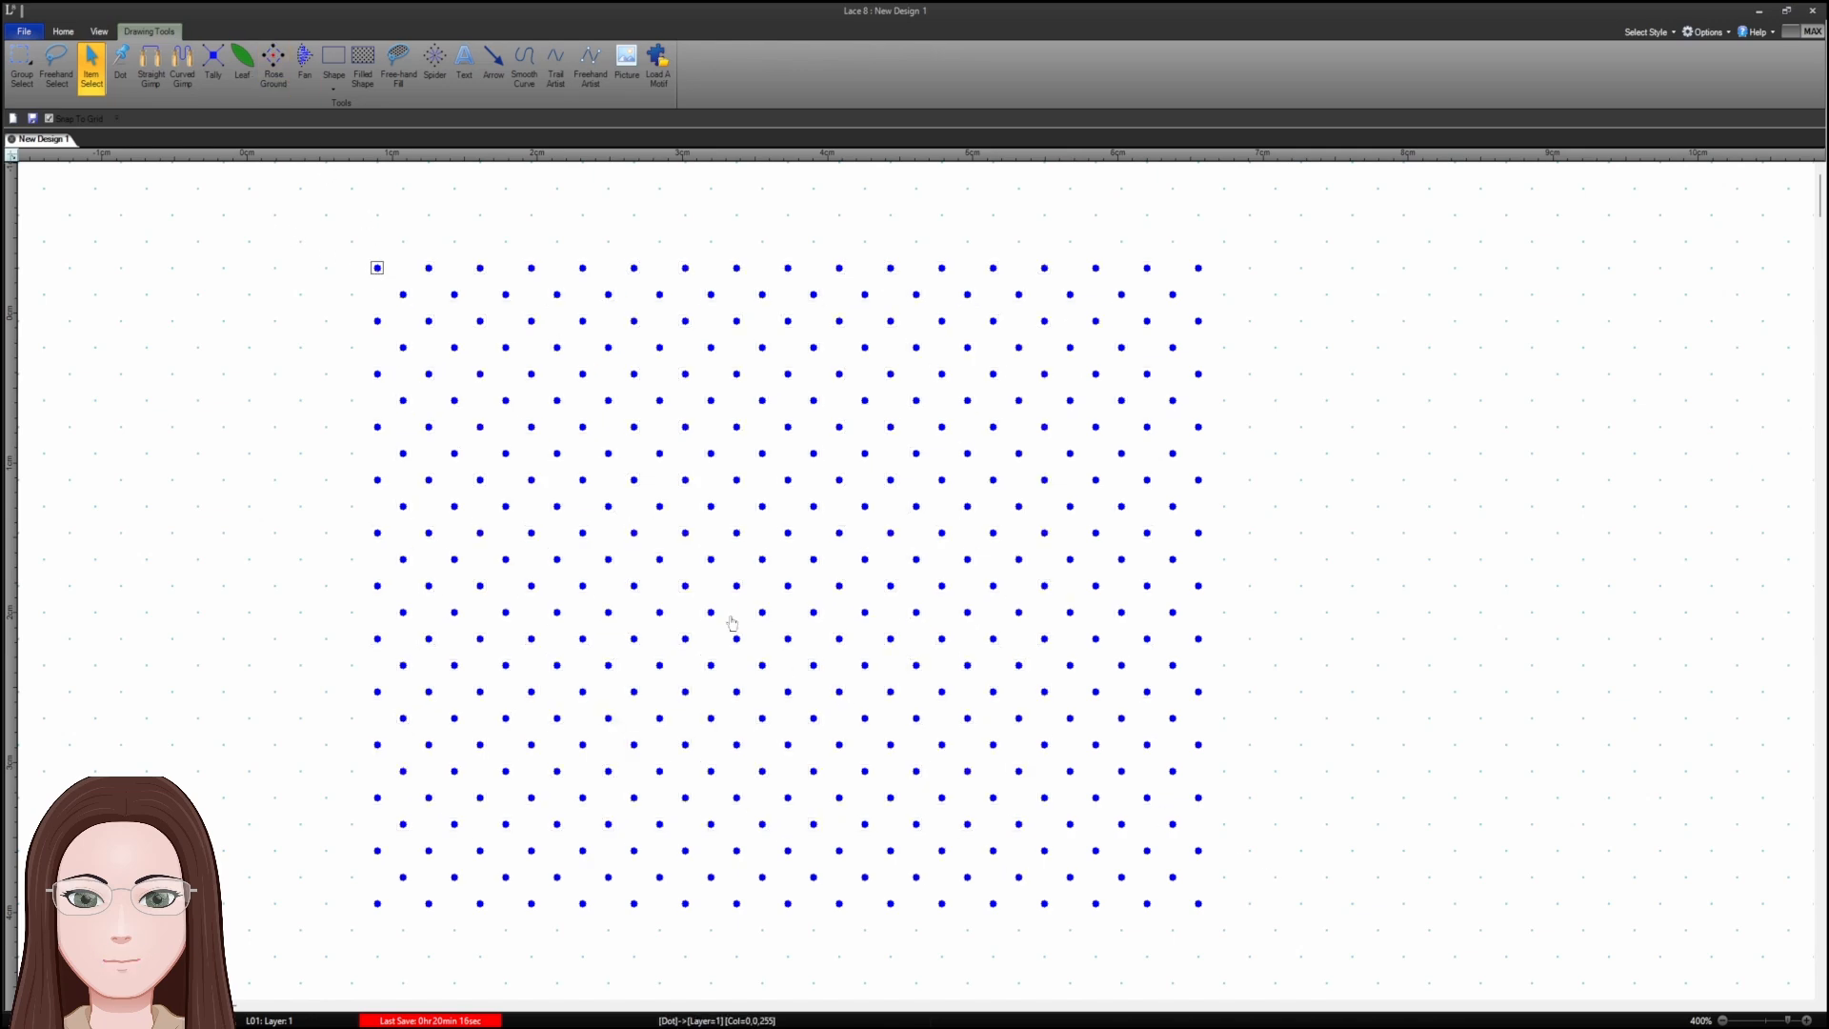
# - Try group-selecting the rectangle's dots again from the corner dot, clear the selection and undo the filled rectangle
pyautogui.click(21, 67)
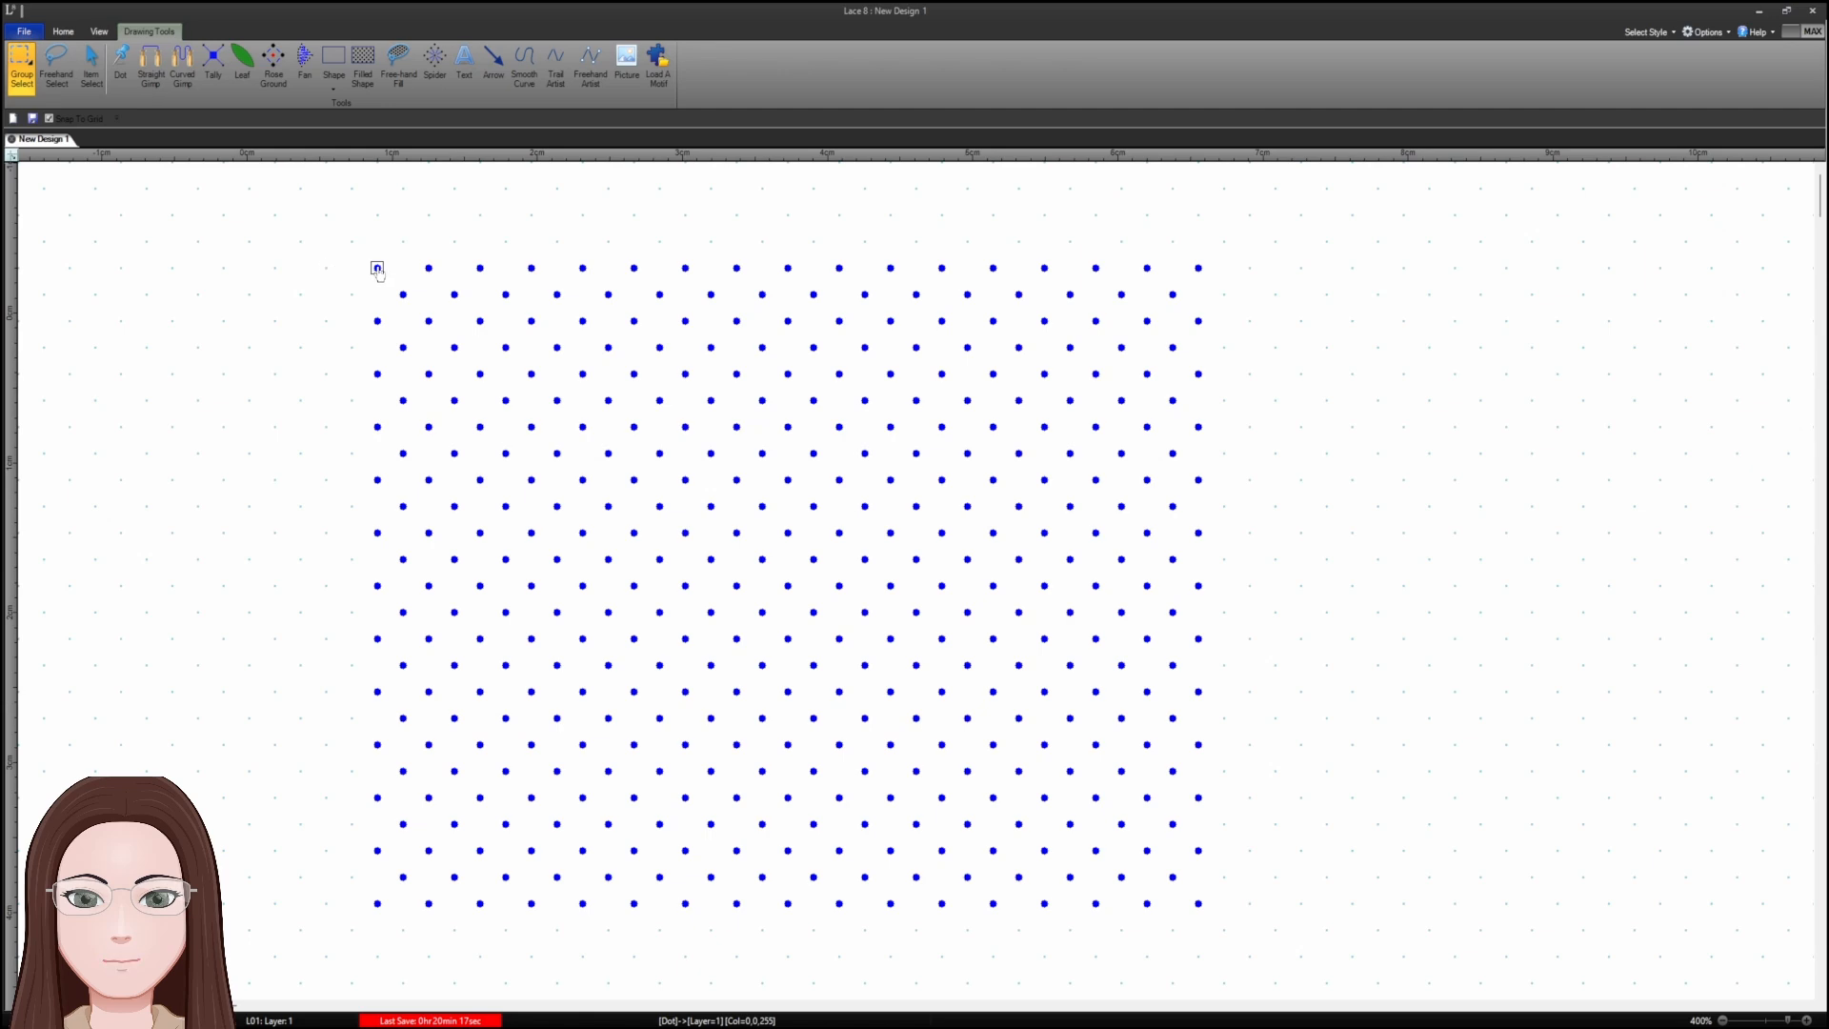
pyautogui.moveTo(379, 273); pyautogui.dragTo(1213, 910)
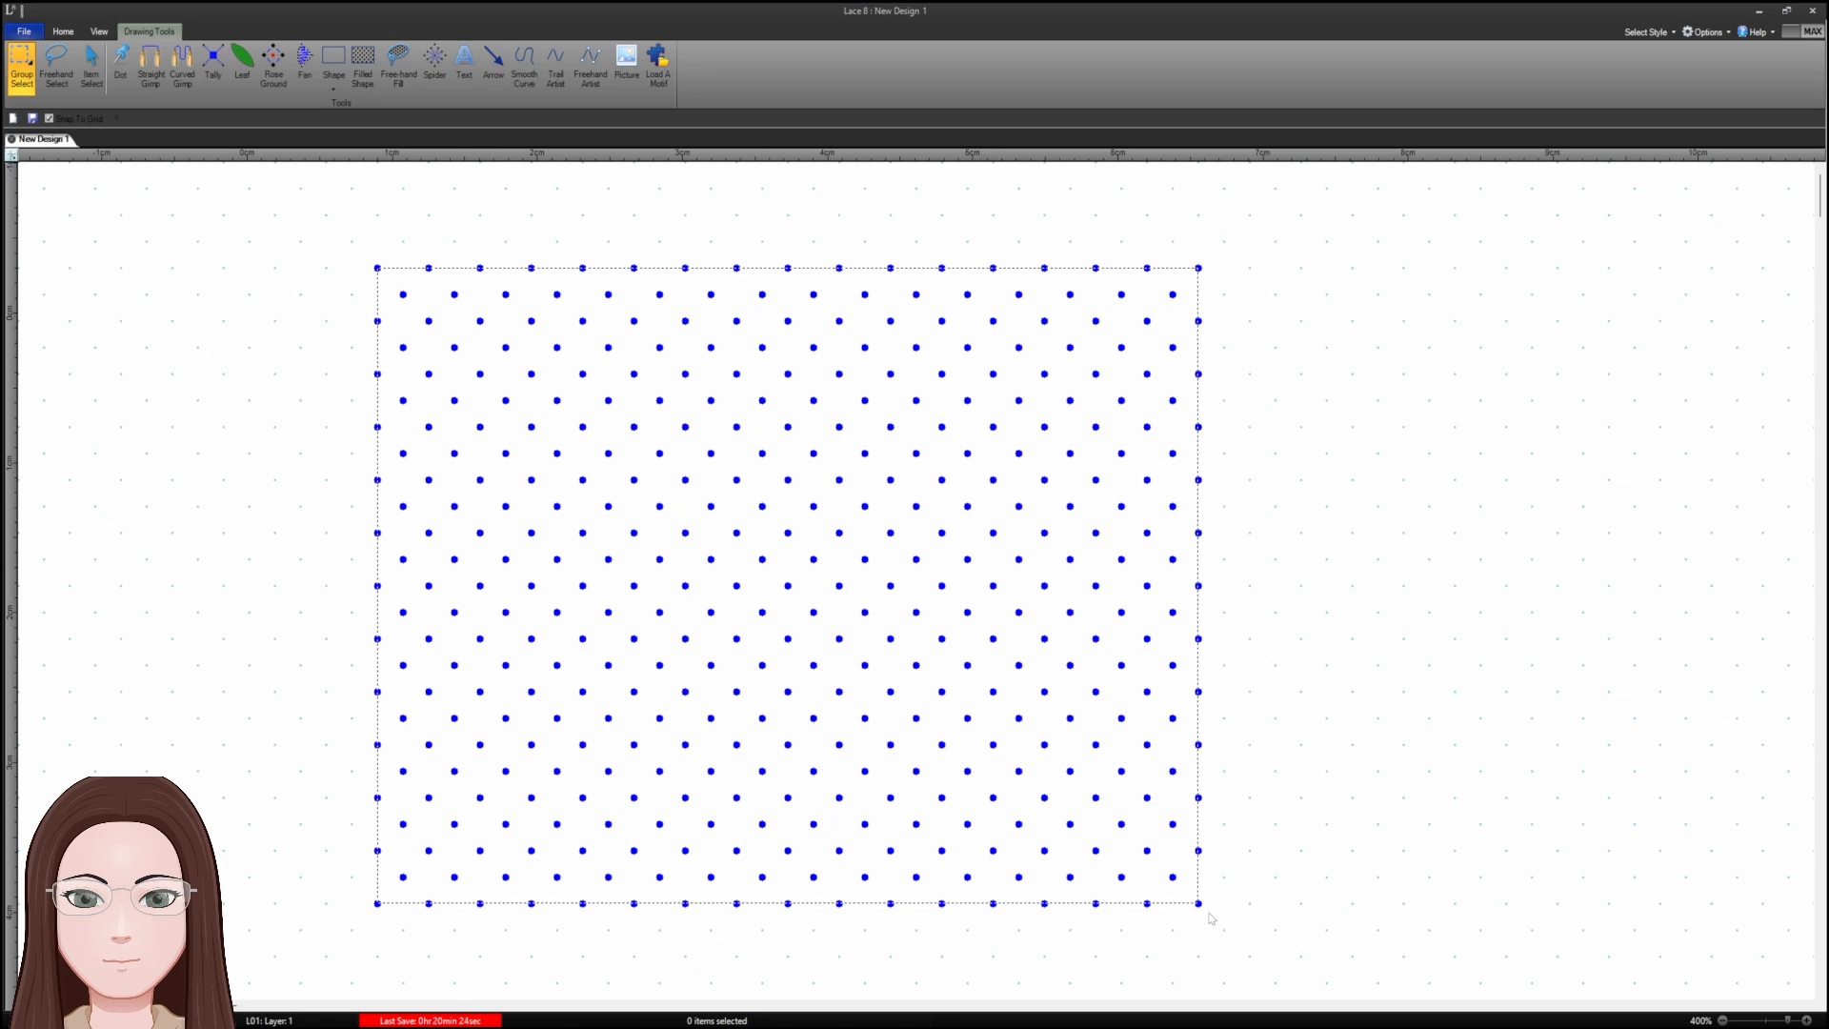
pyautogui.moveTo(1211, 917); pyautogui.dragTo(1206, 927)
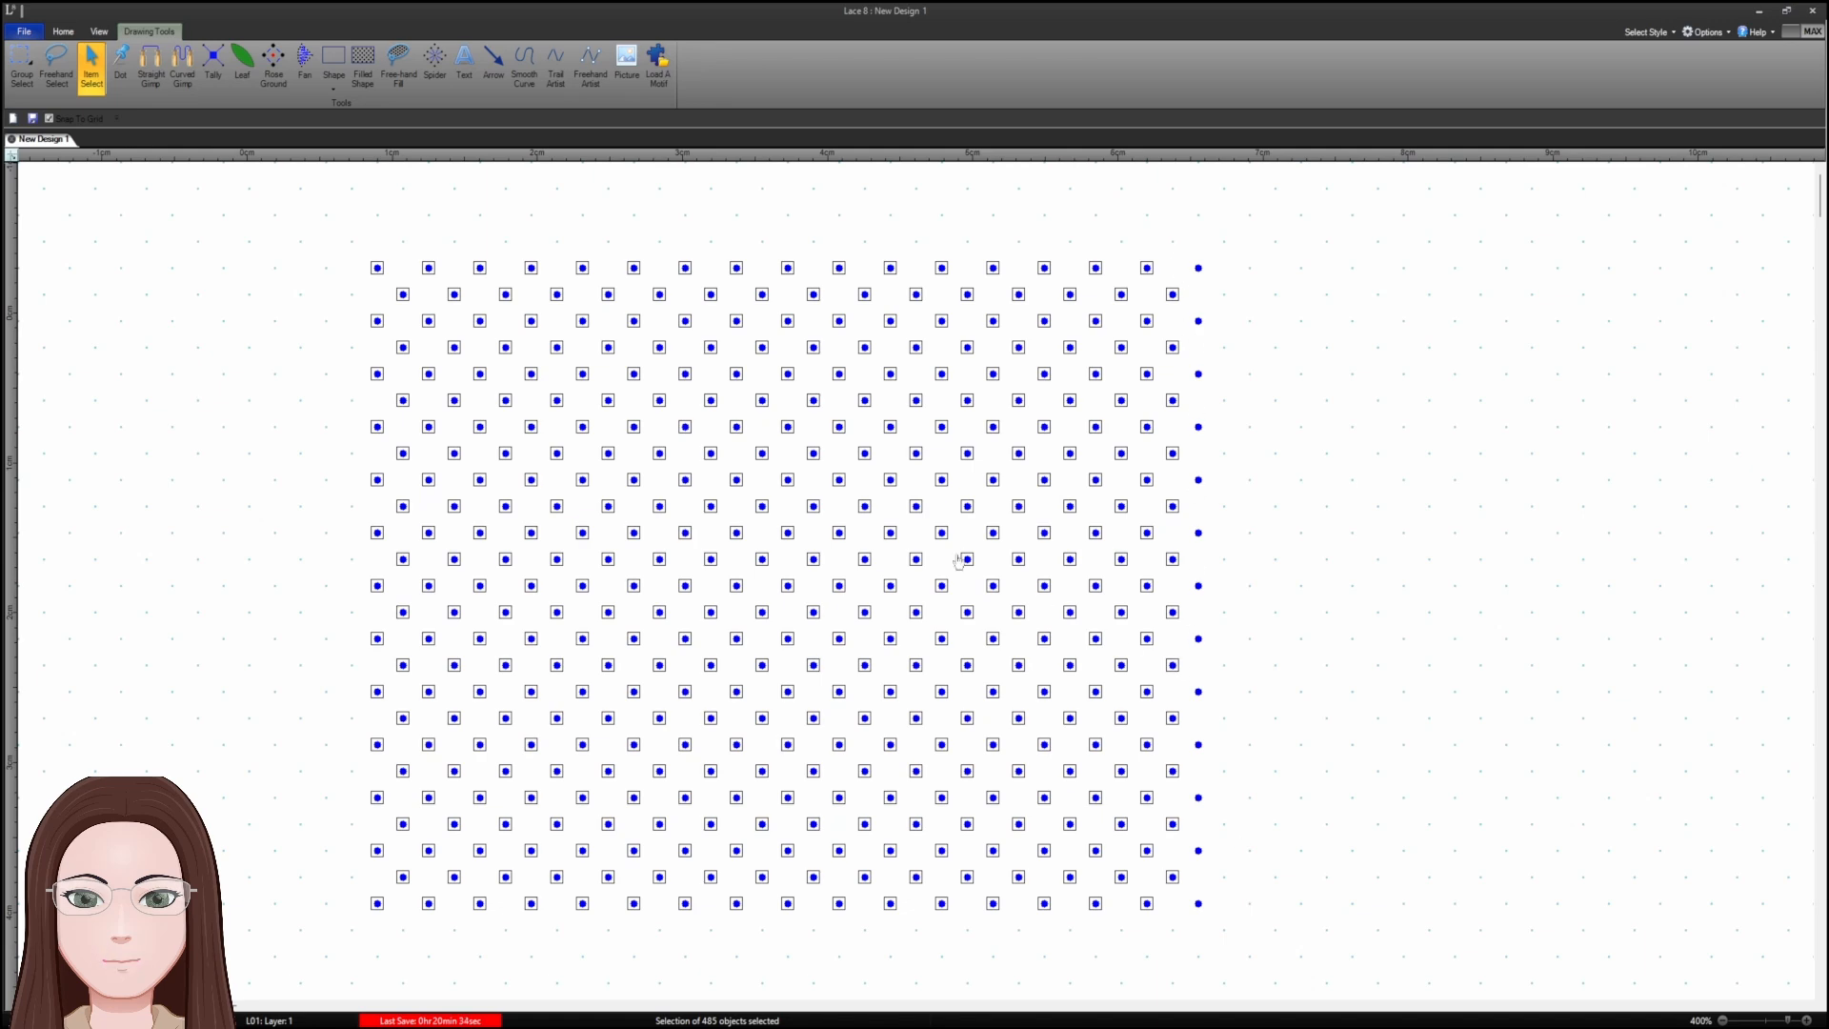
pyautogui.click(184, 249)
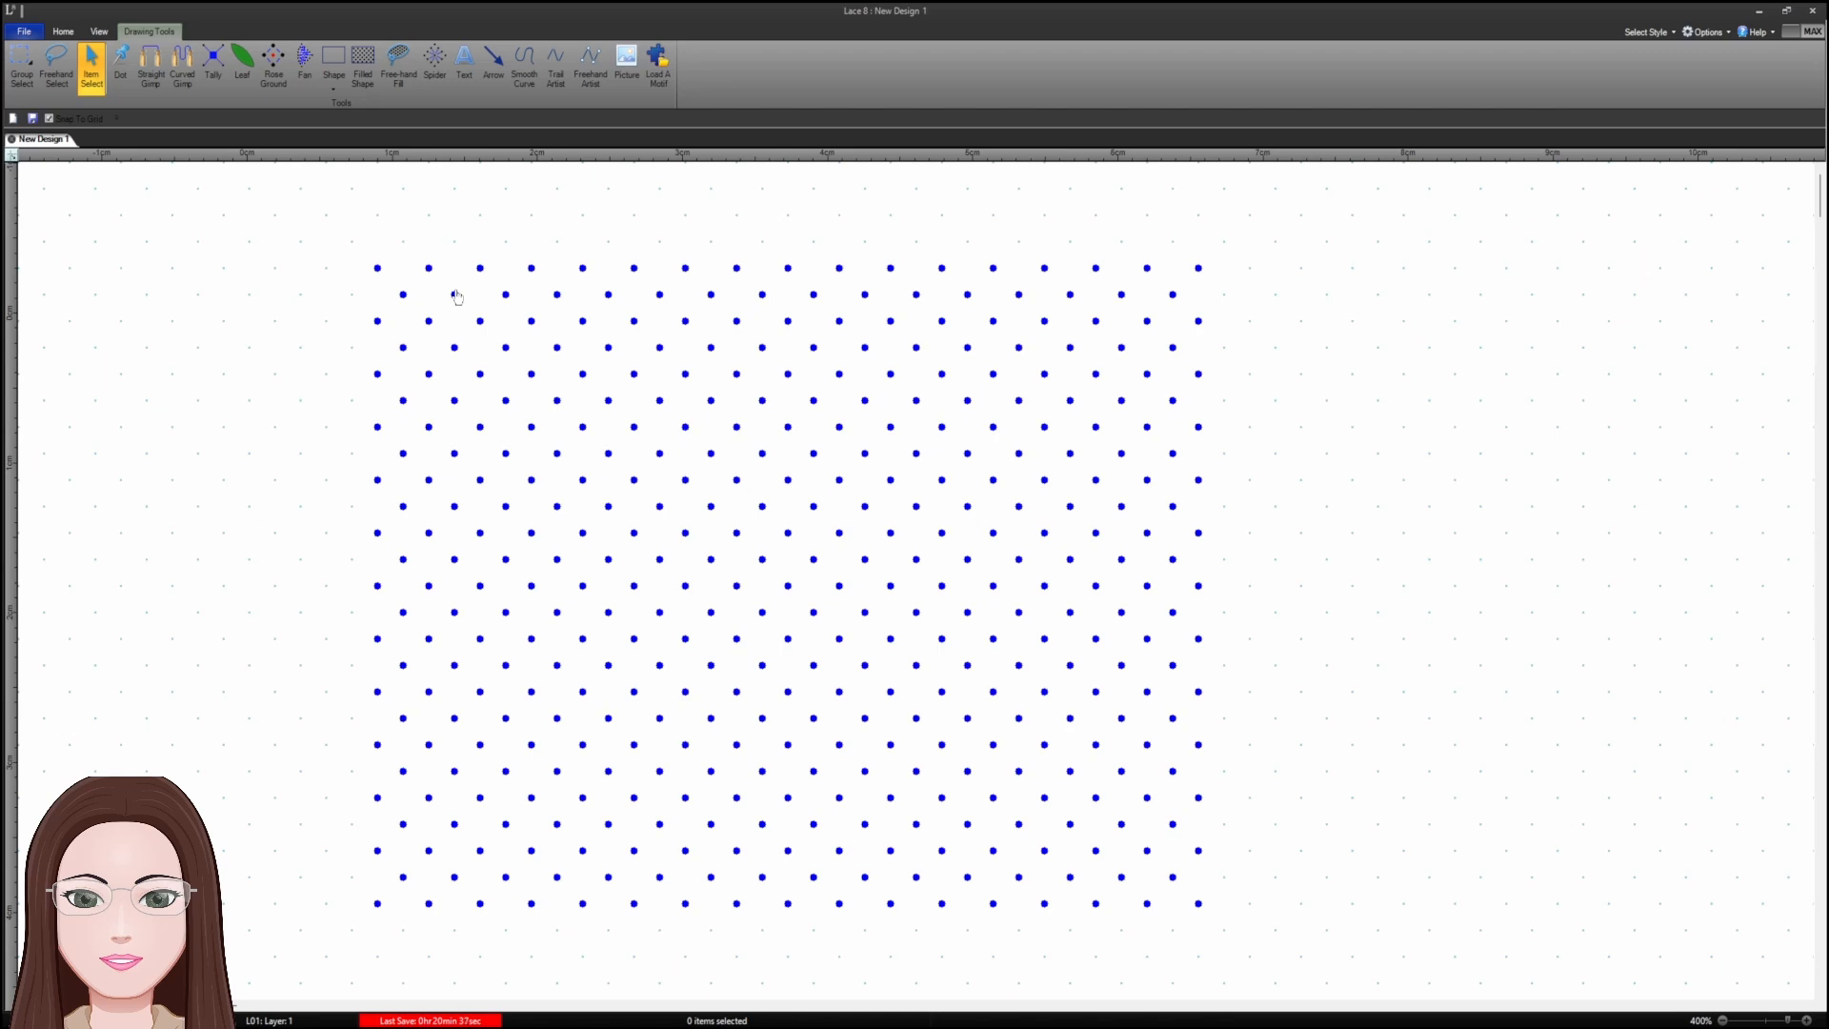
pyautogui.hotkey('ctrl', 'z')
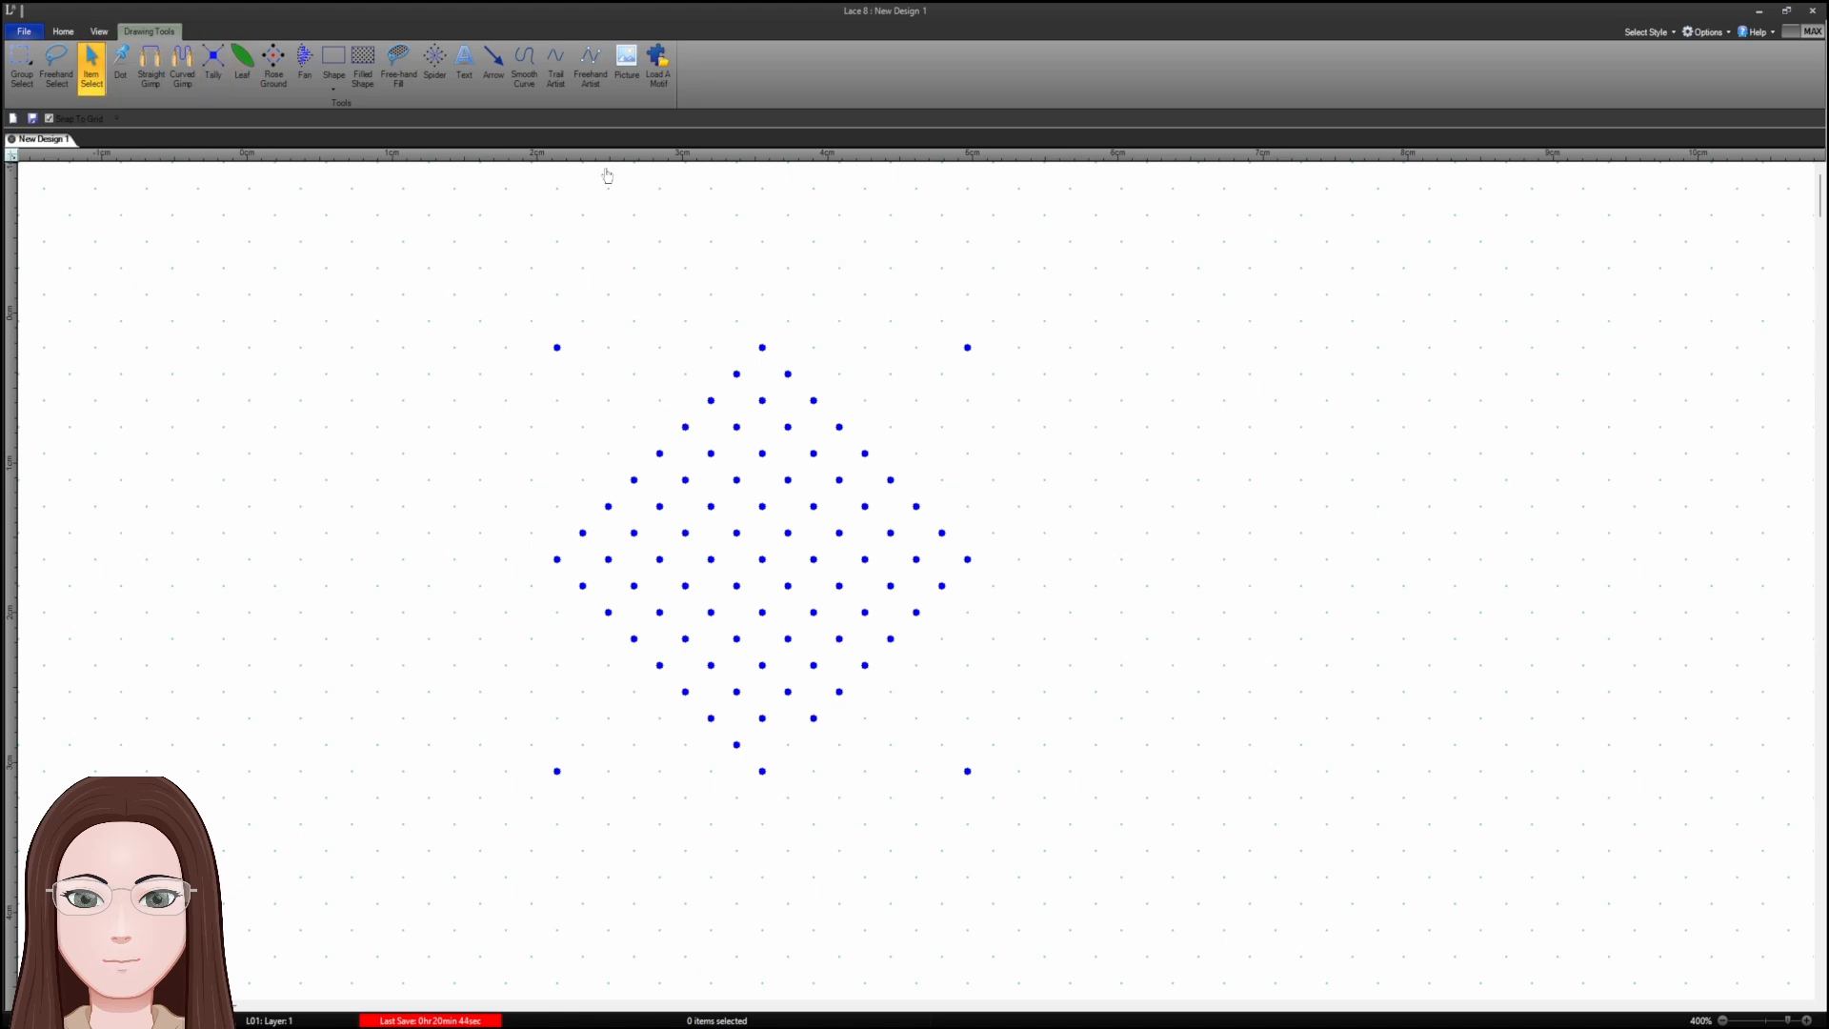
# - Load a diamond-shaped spider motif beside the dotted diamond, and delete everything in the design
pyautogui.click(658, 65)
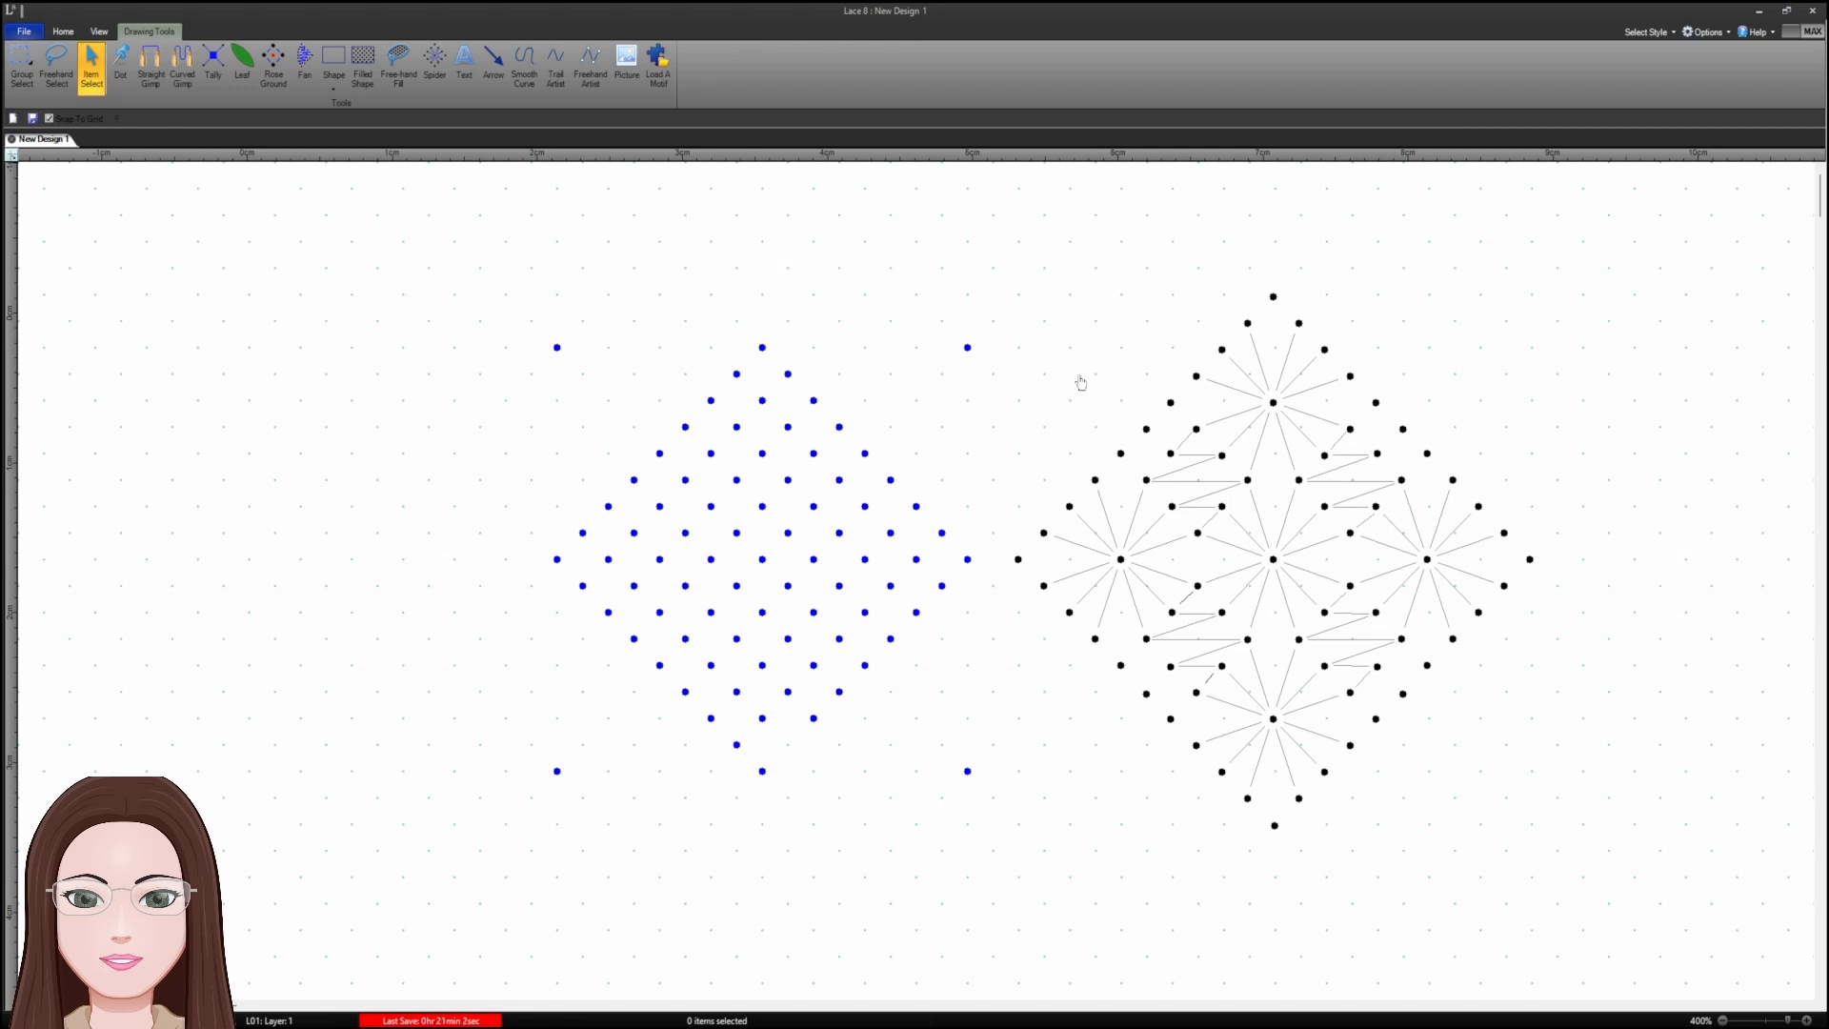
pyautogui.hotkey('ctrl', 'a')
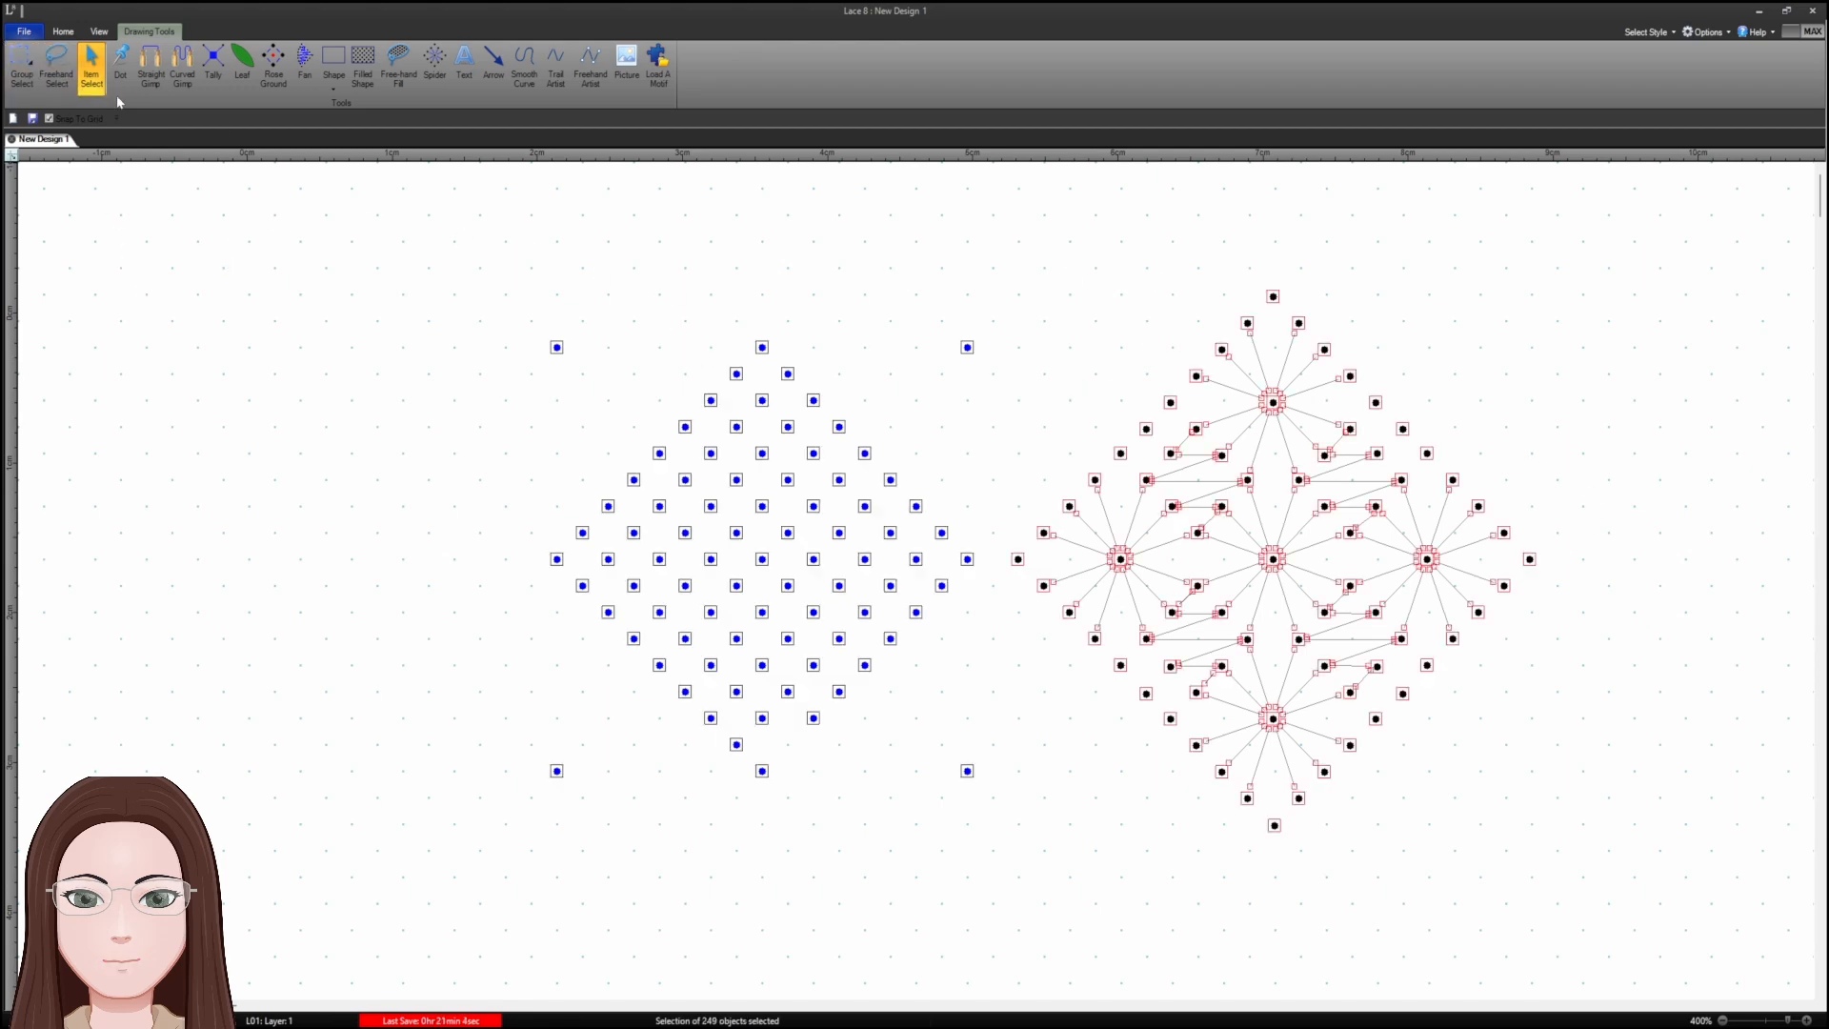
pyautogui.press('Delete')
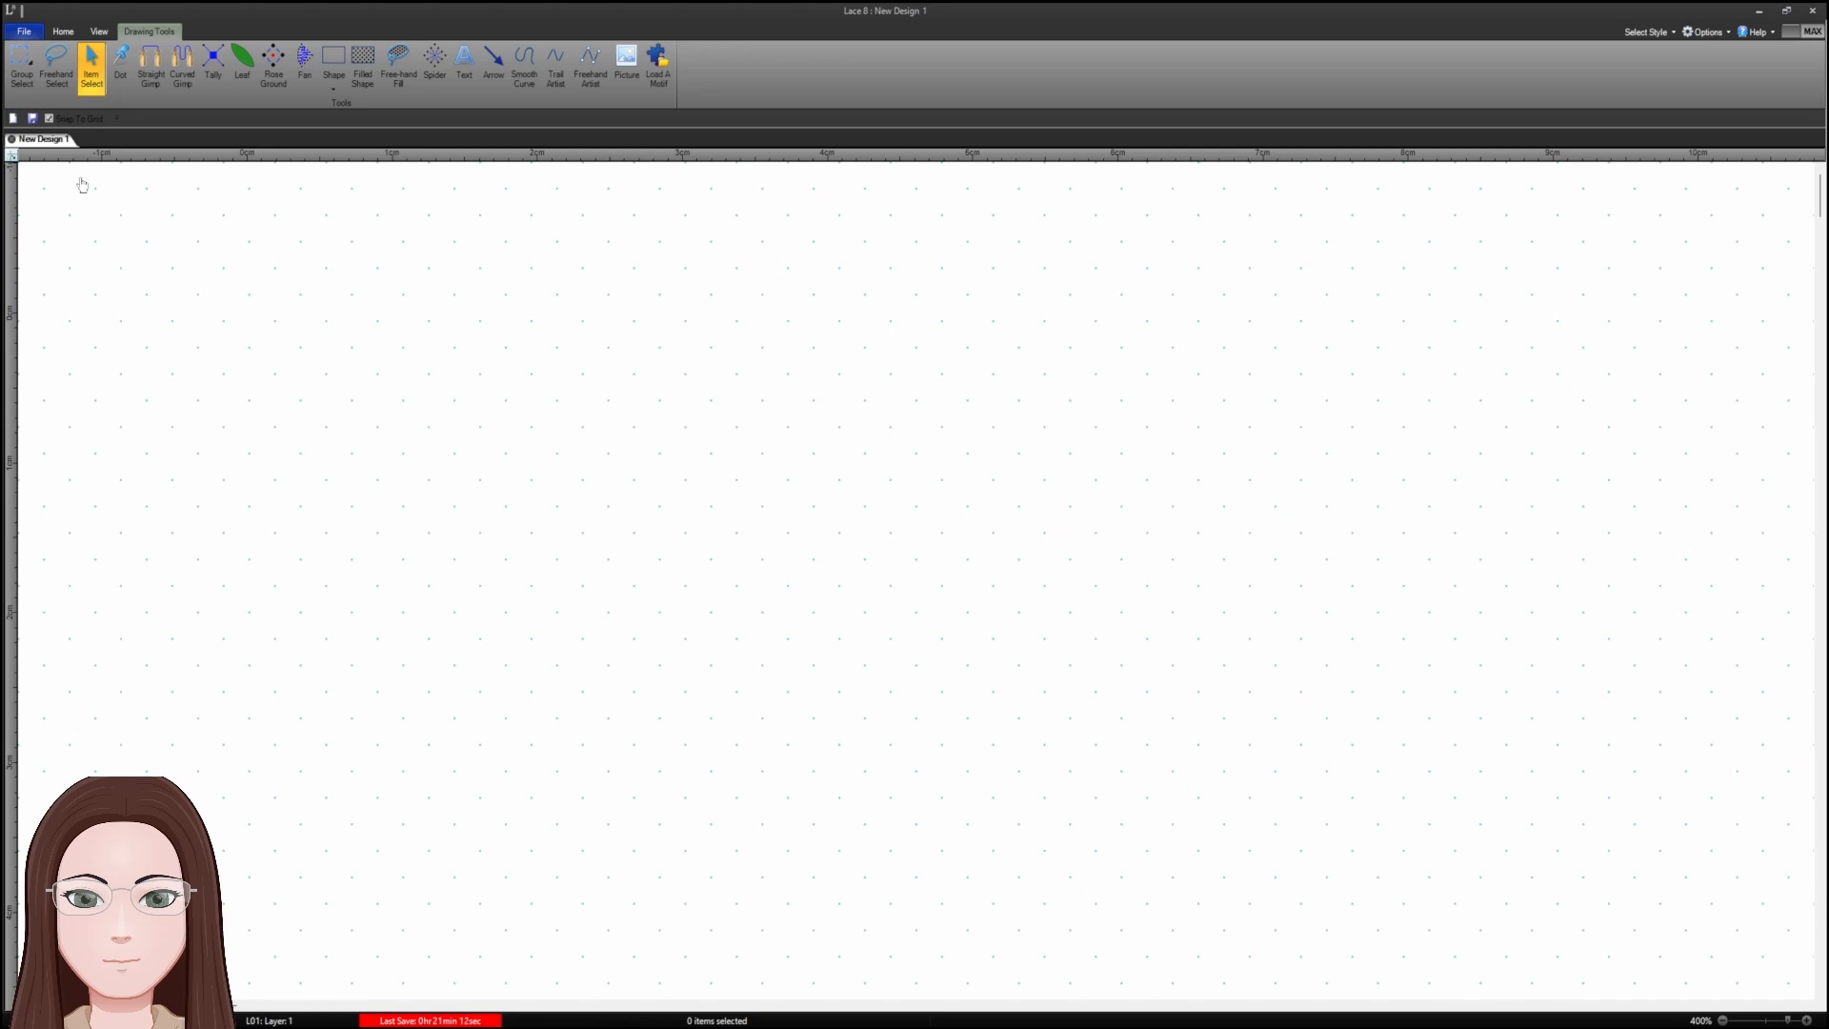
# - Examine the vertical extent of the empty design's grid at 140% zoom, from the top of the page to the bottom and back
pyautogui.scroll(-2, 473, 305)
pyautogui.click(1767, 1020)
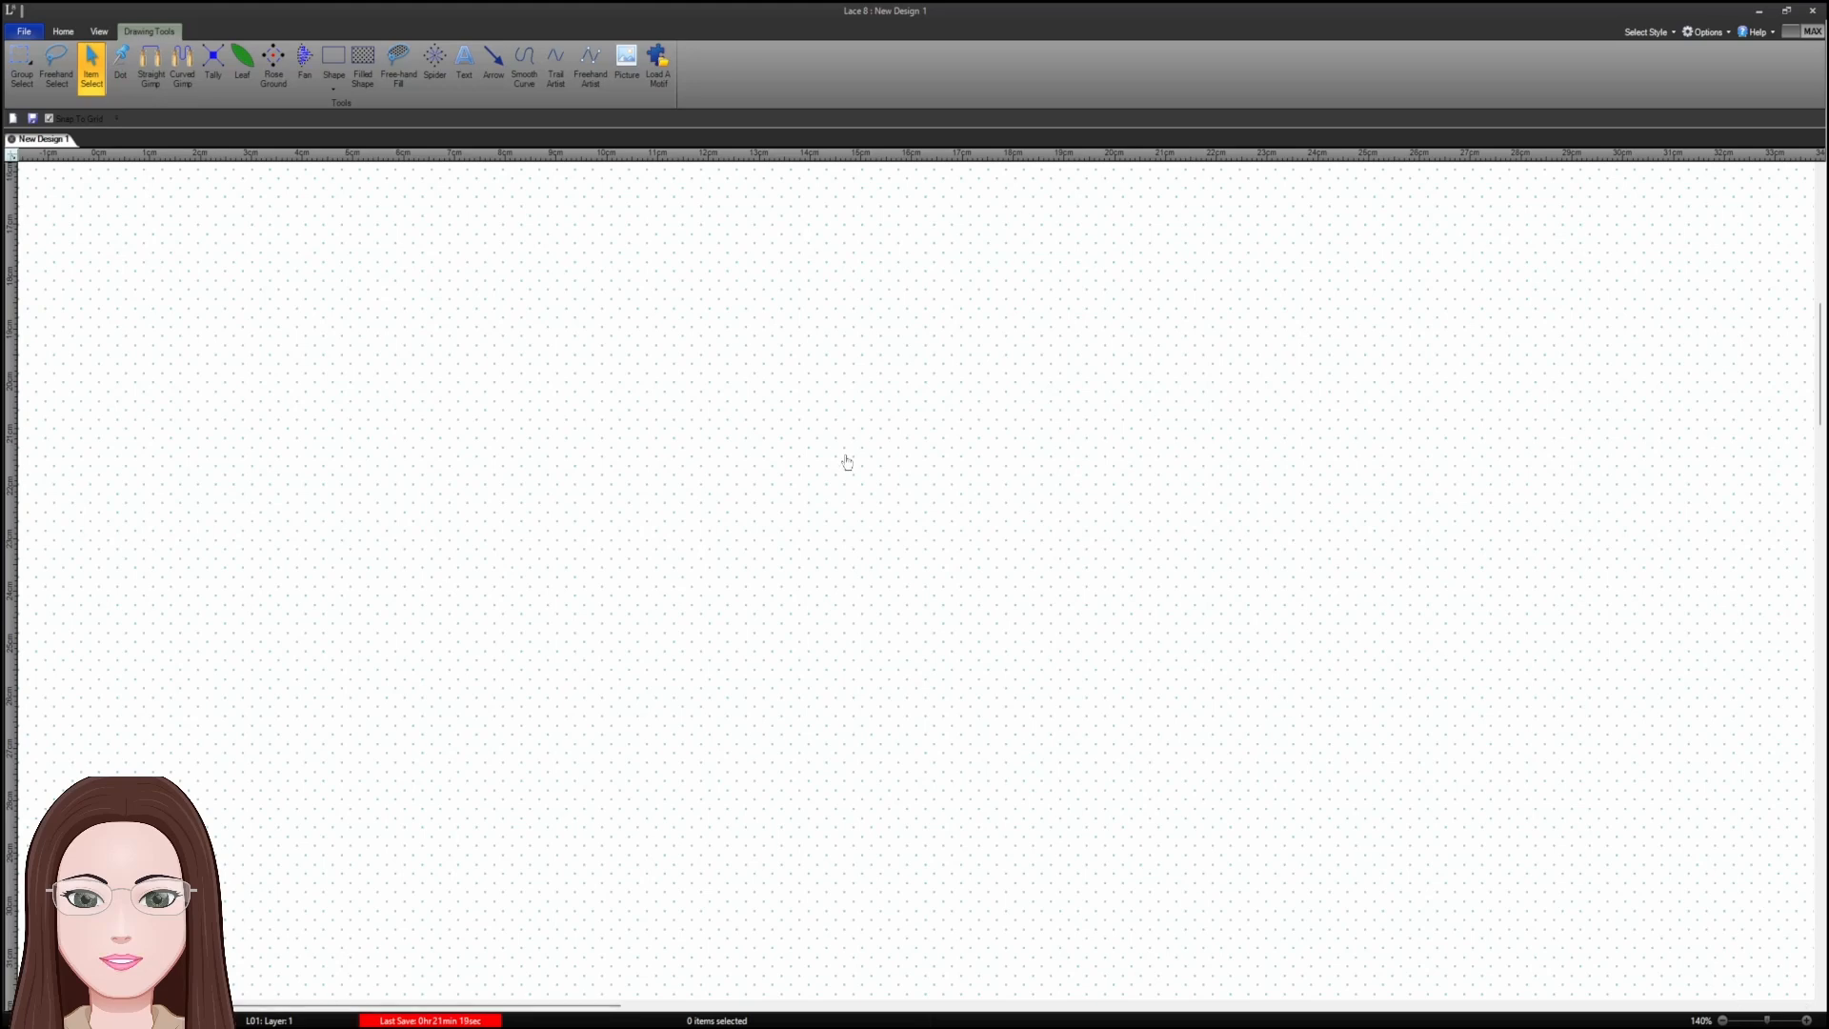
pyautogui.scroll(-3, 849, 464)
pyautogui.scroll(-4, 849, 464)
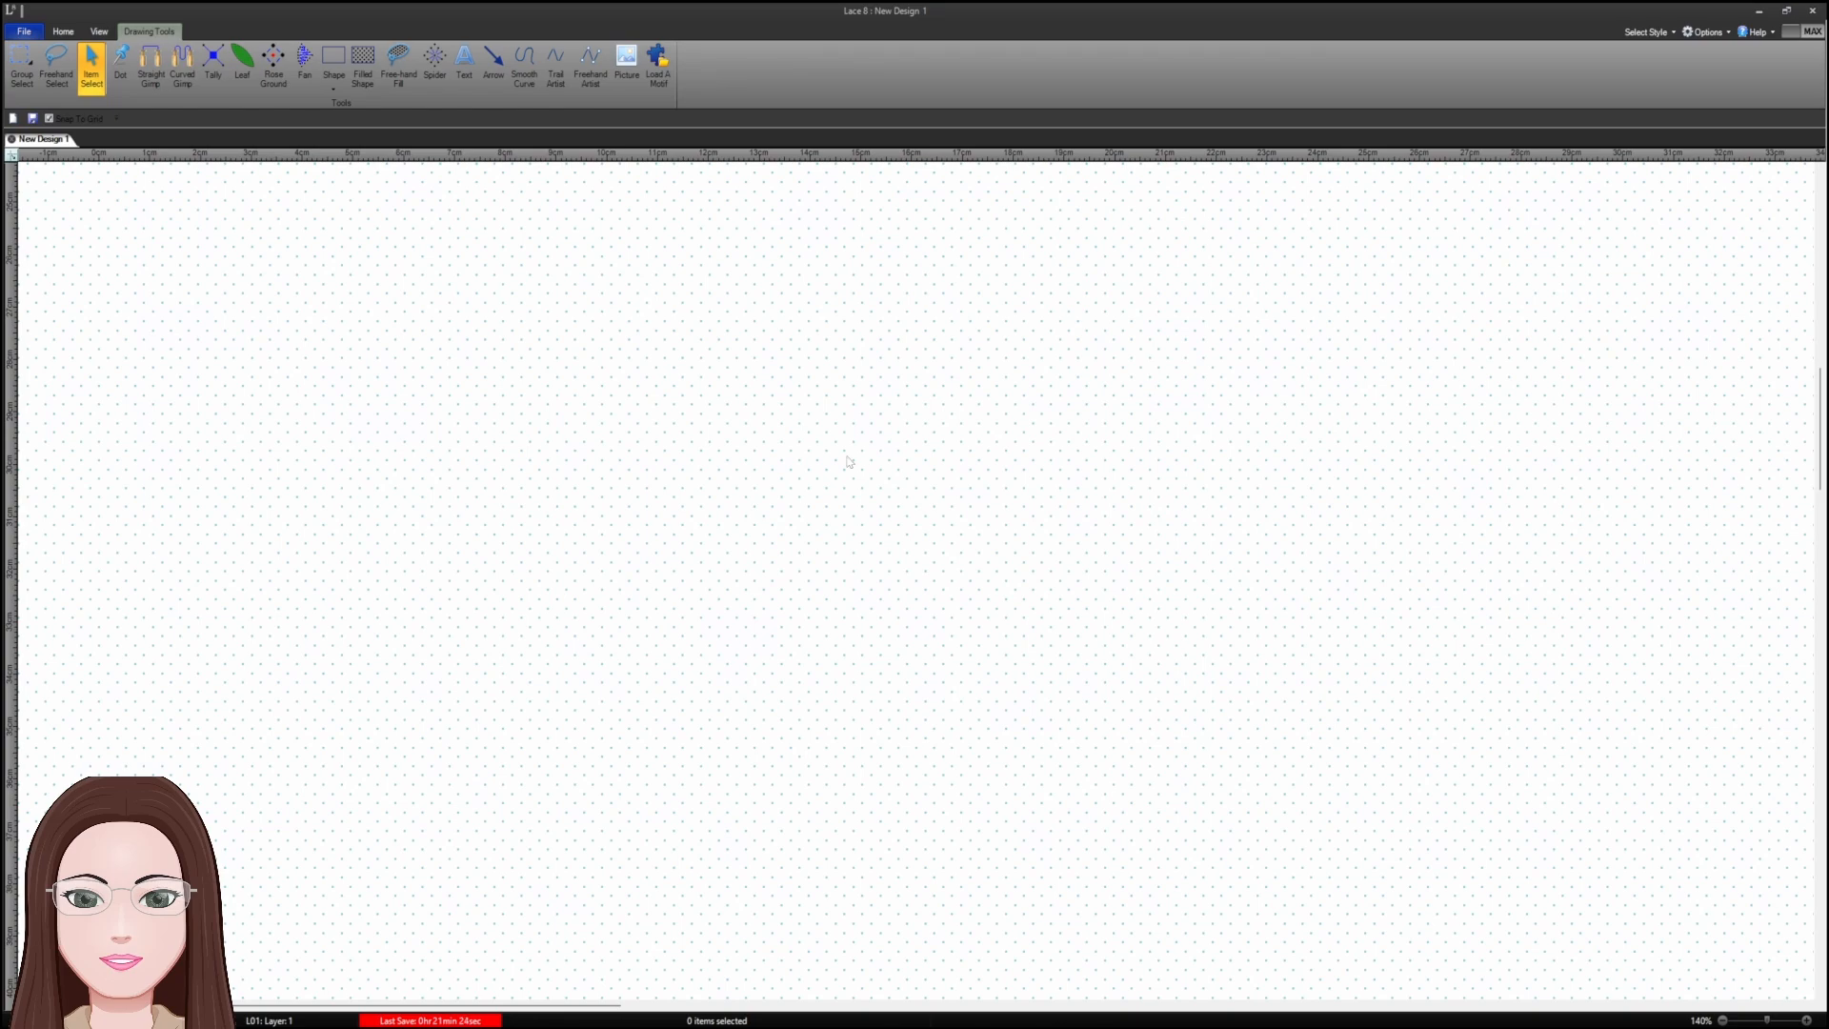
pyautogui.scroll(7, 849, 463)
pyautogui.scroll(-5, 849, 463)
pyautogui.scroll(5, 849, 463)
pyautogui.scroll(-3, 849, 464)
pyautogui.scroll(5, 849, 463)
pyautogui.scroll(-3, 849, 463)
pyautogui.scroll(-5, 849, 464)
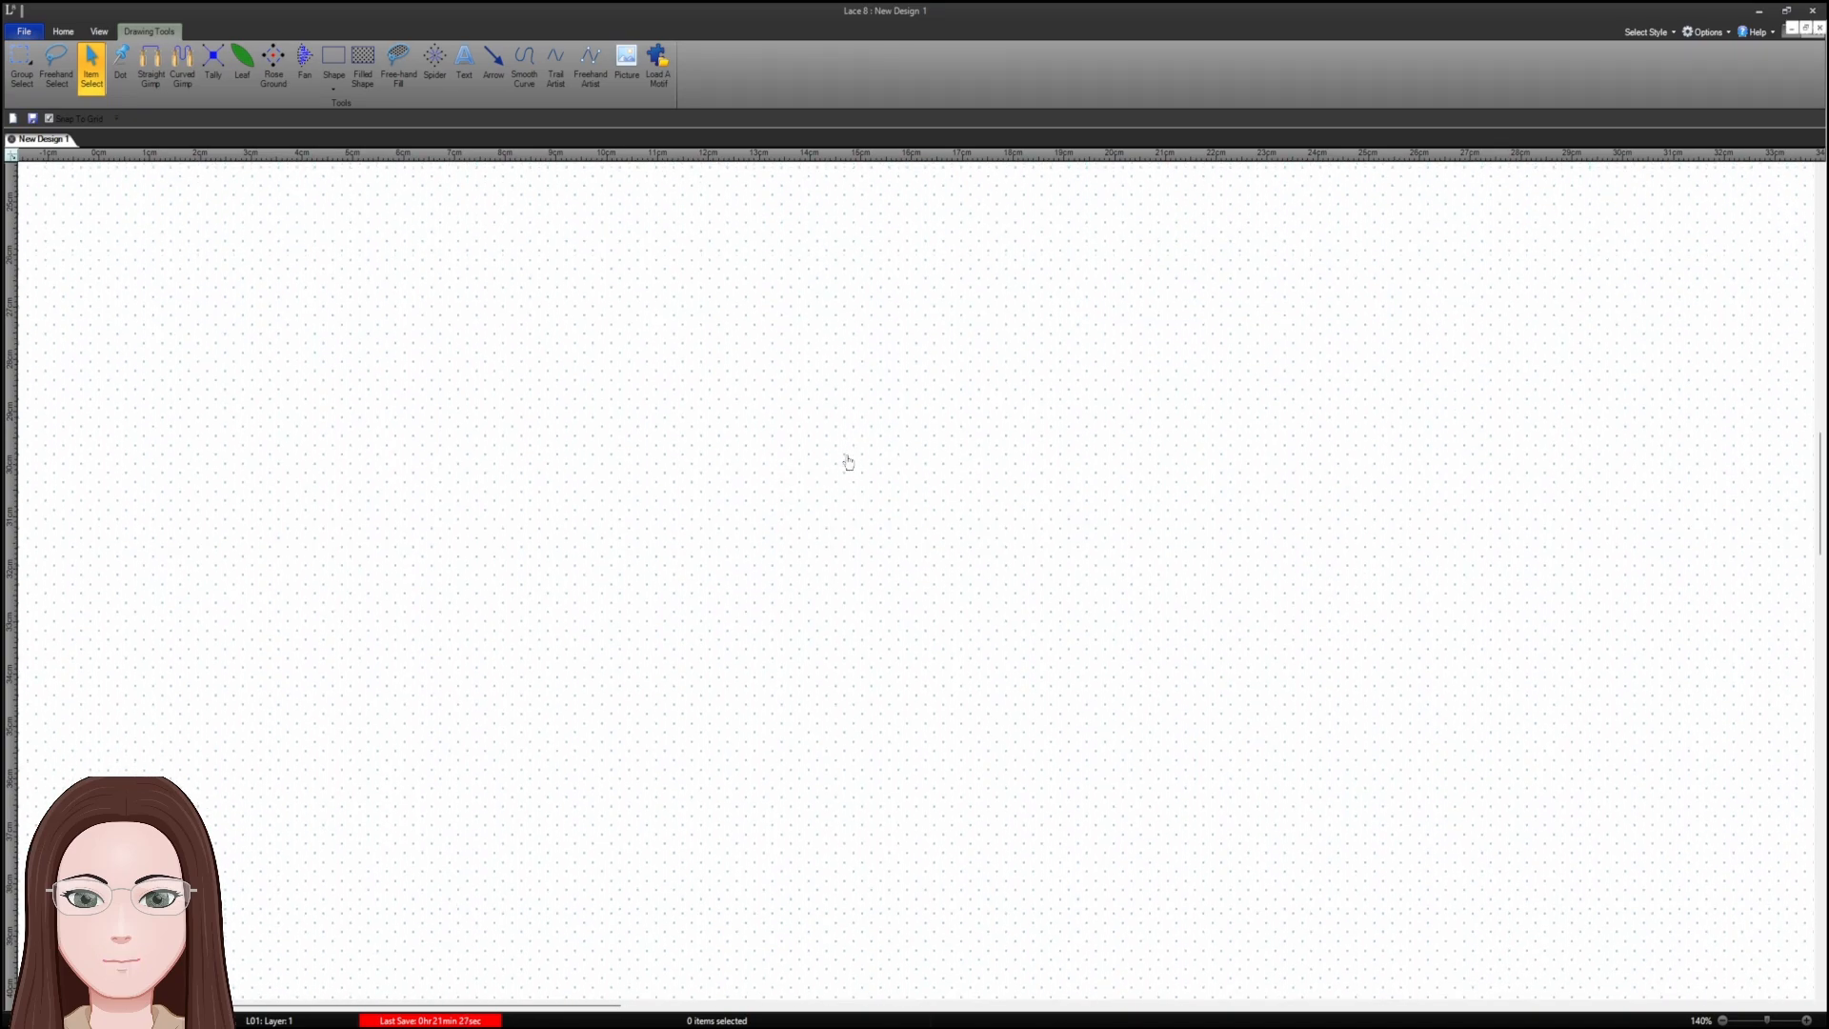
pyautogui.scroll(-2, 849, 463)
pyautogui.scroll(2, 849, 463)
pyautogui.scroll(-2, 849, 463)
pyautogui.scroll(-10, 844, 486)
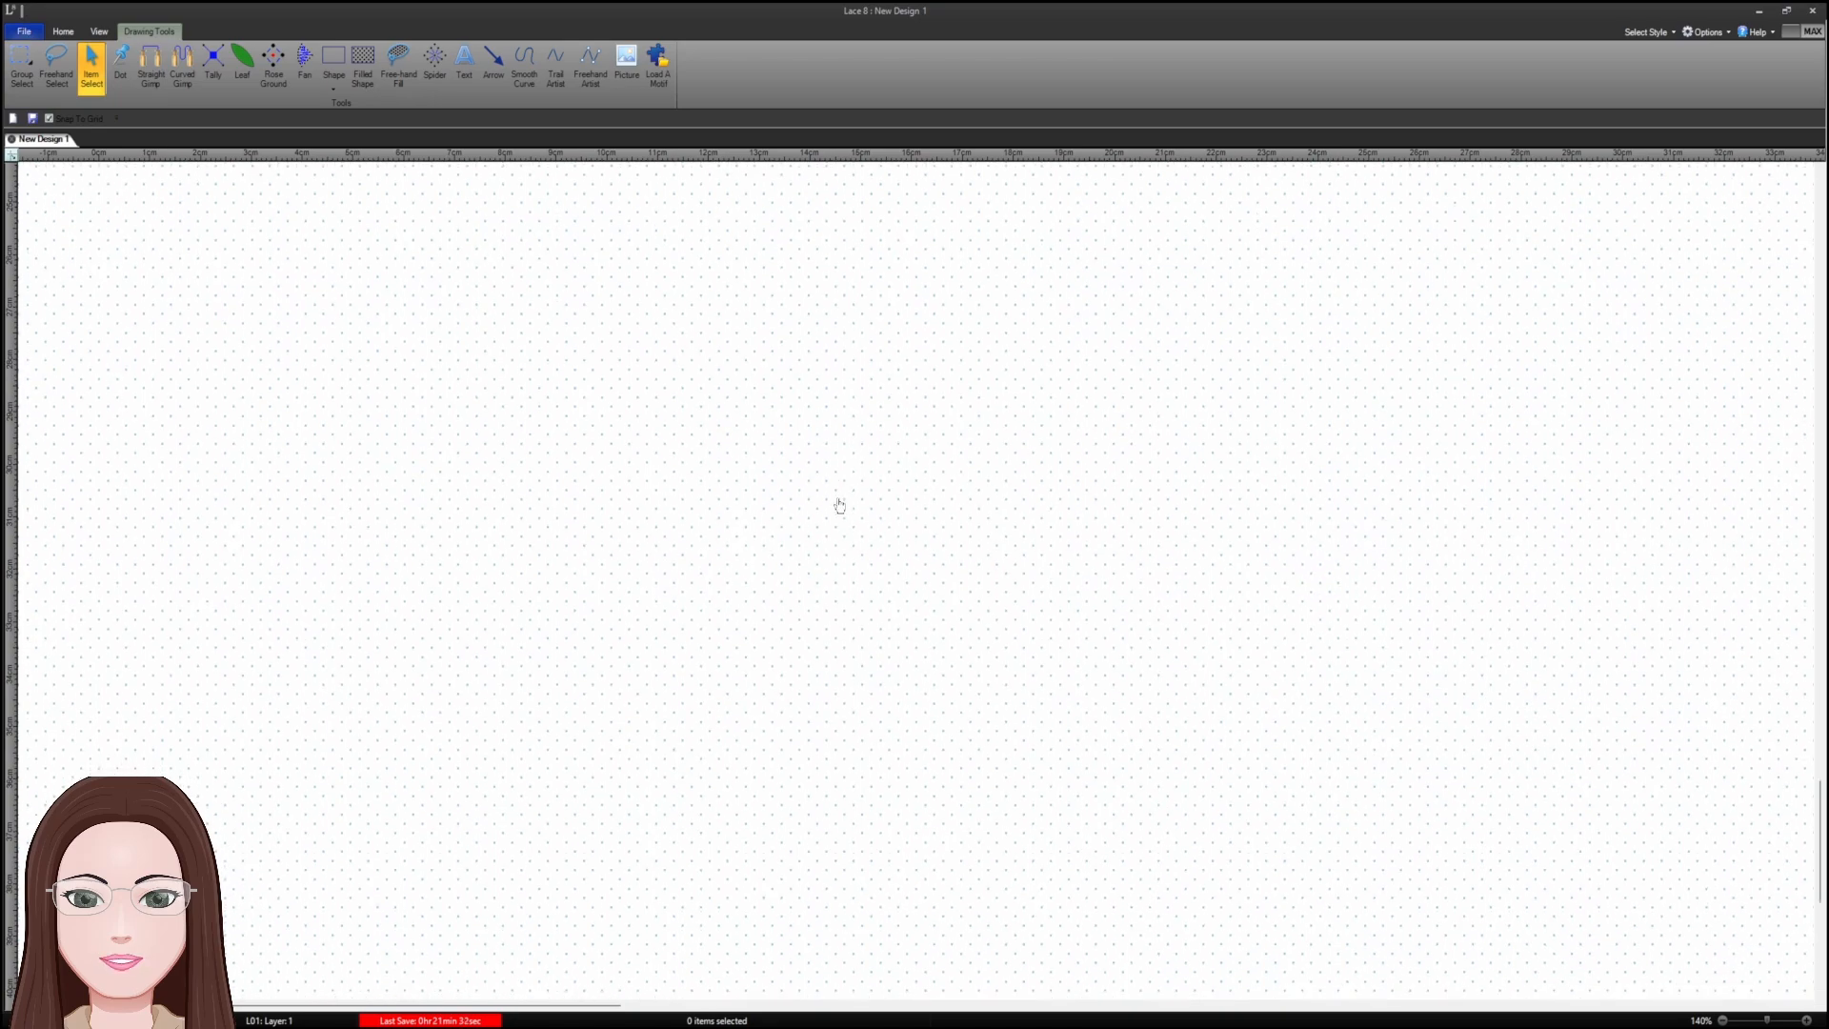
pyautogui.moveTo(1821, 805); pyautogui.dragTo(1800, 157)
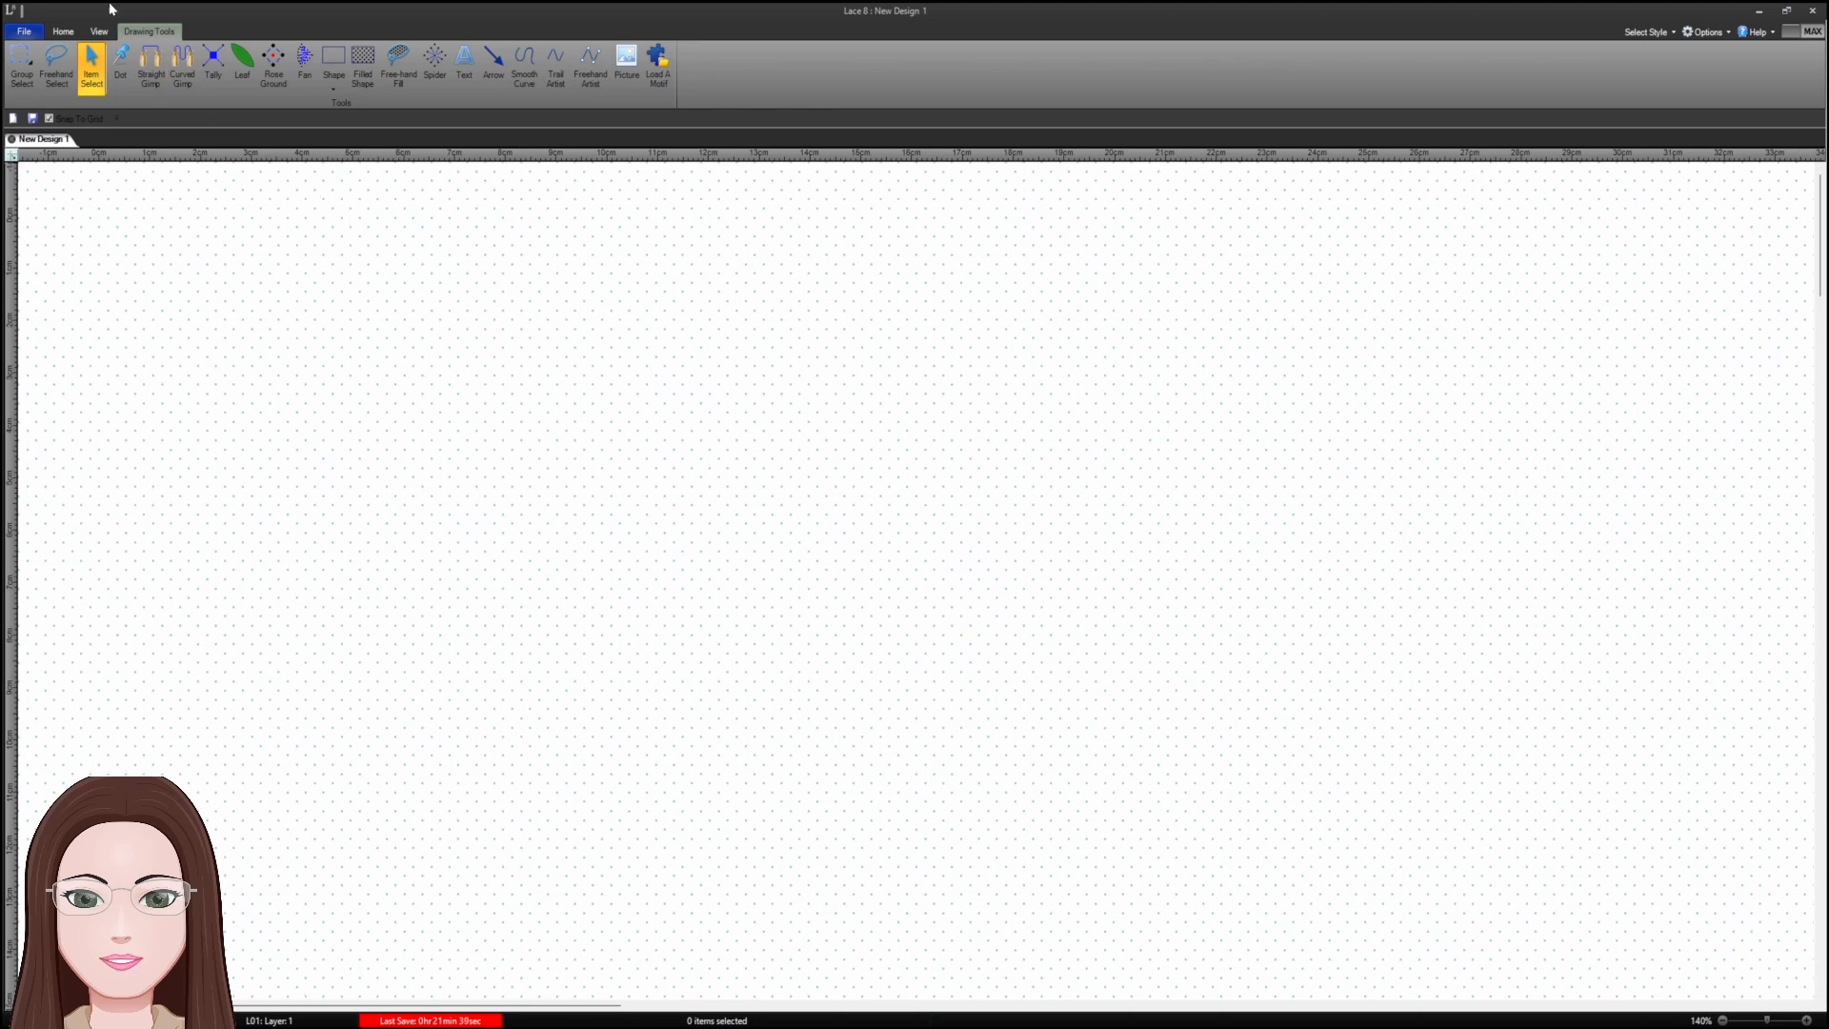
# - Open the saved design whole window.lc8 from the Lace8Designs folder
pyautogui.click(39, 36)
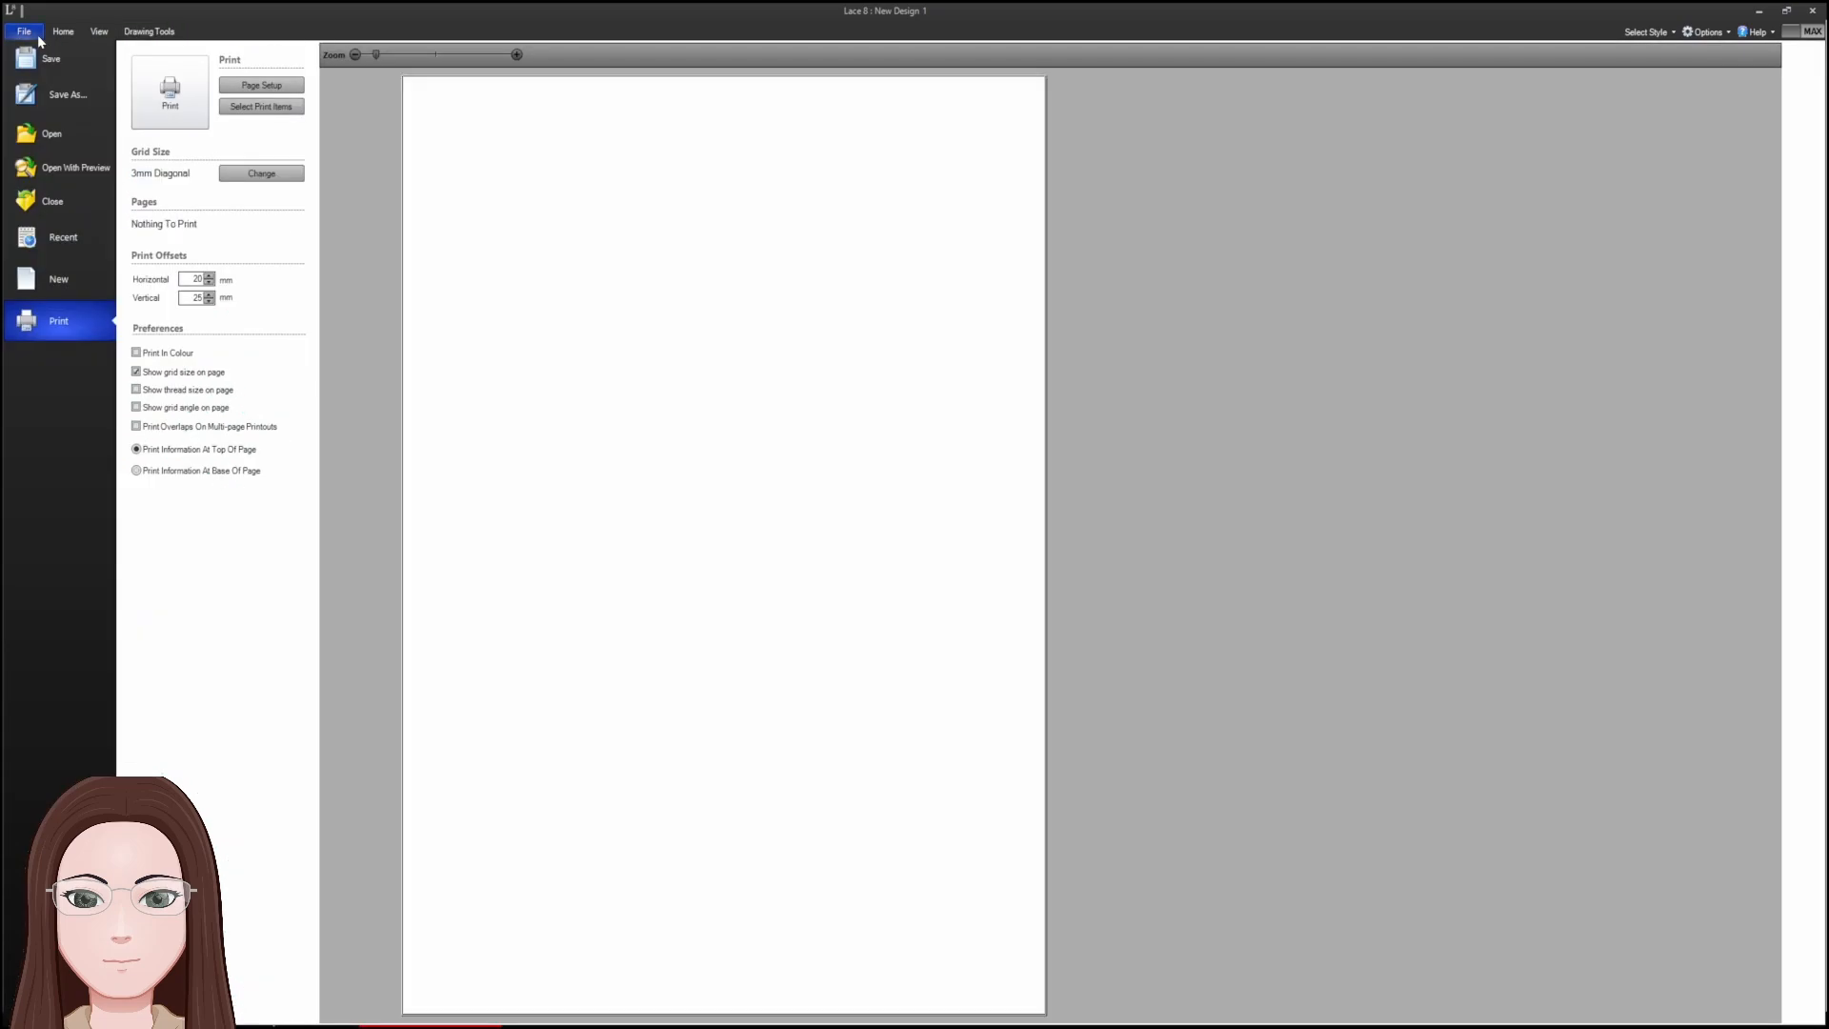
pyautogui.click(45, 160)
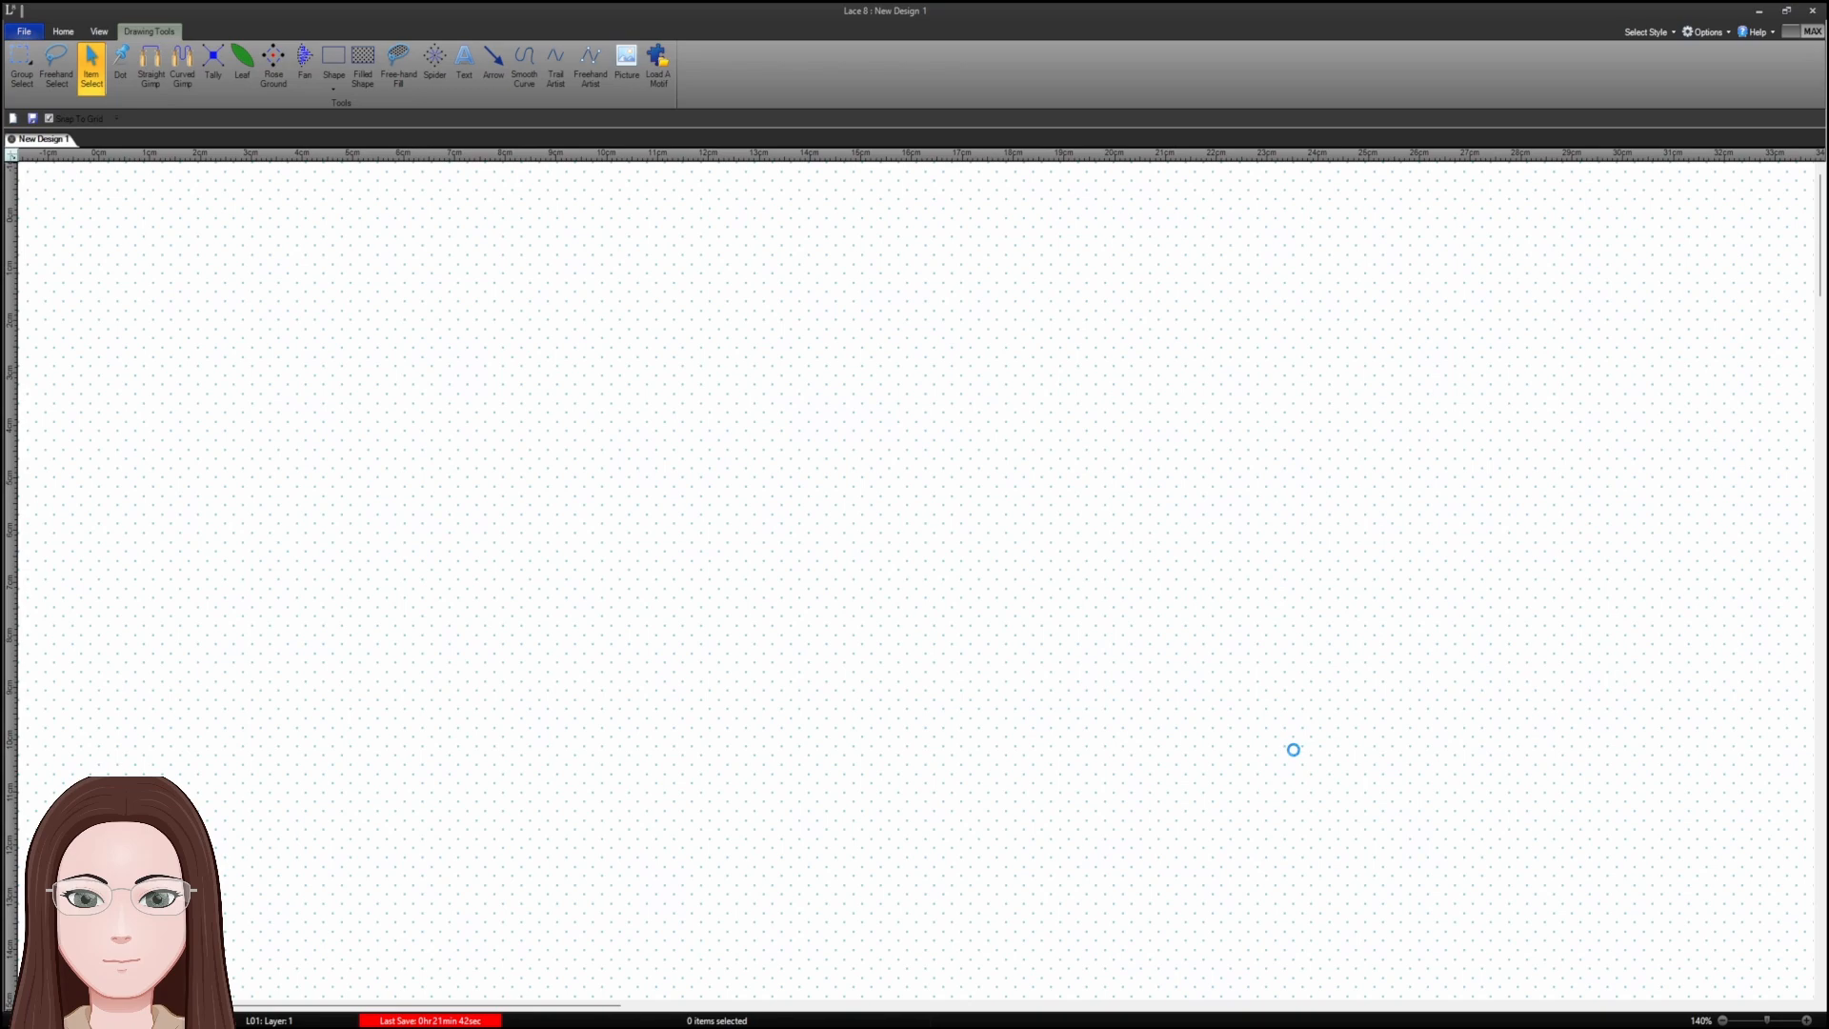
pyautogui.click(24, 32)
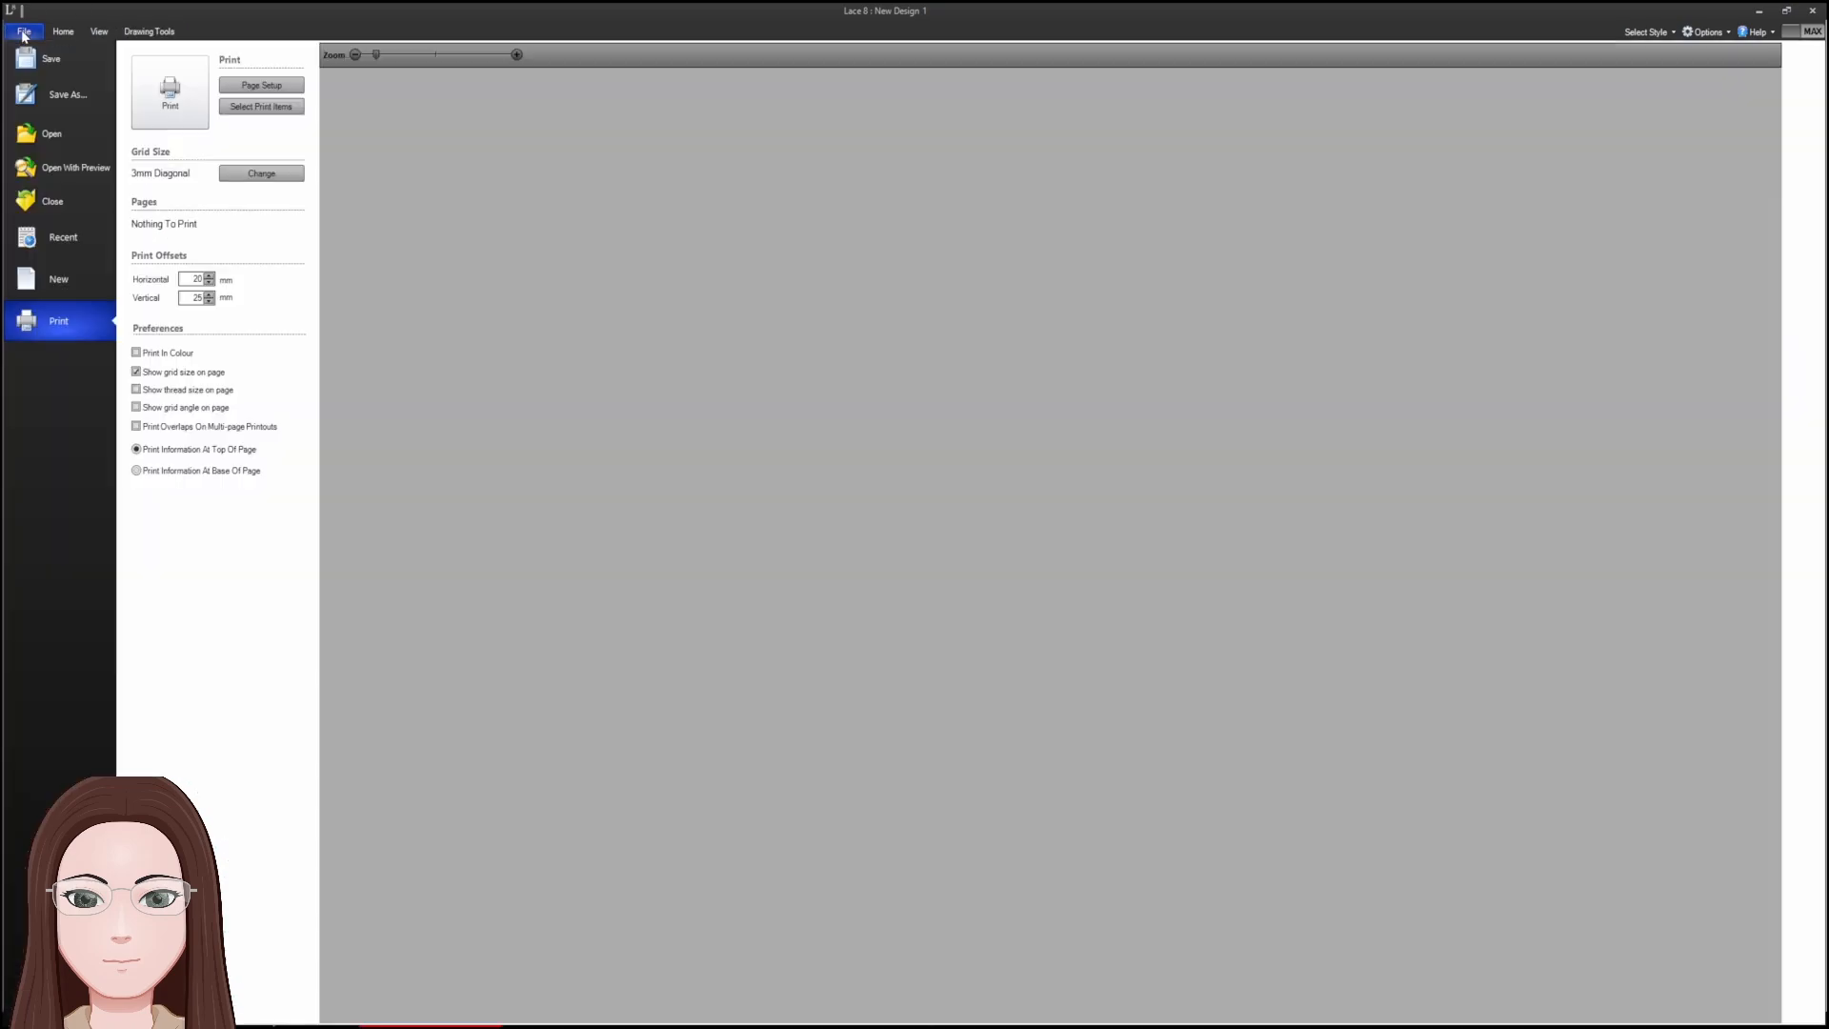
pyautogui.click(31, 134)
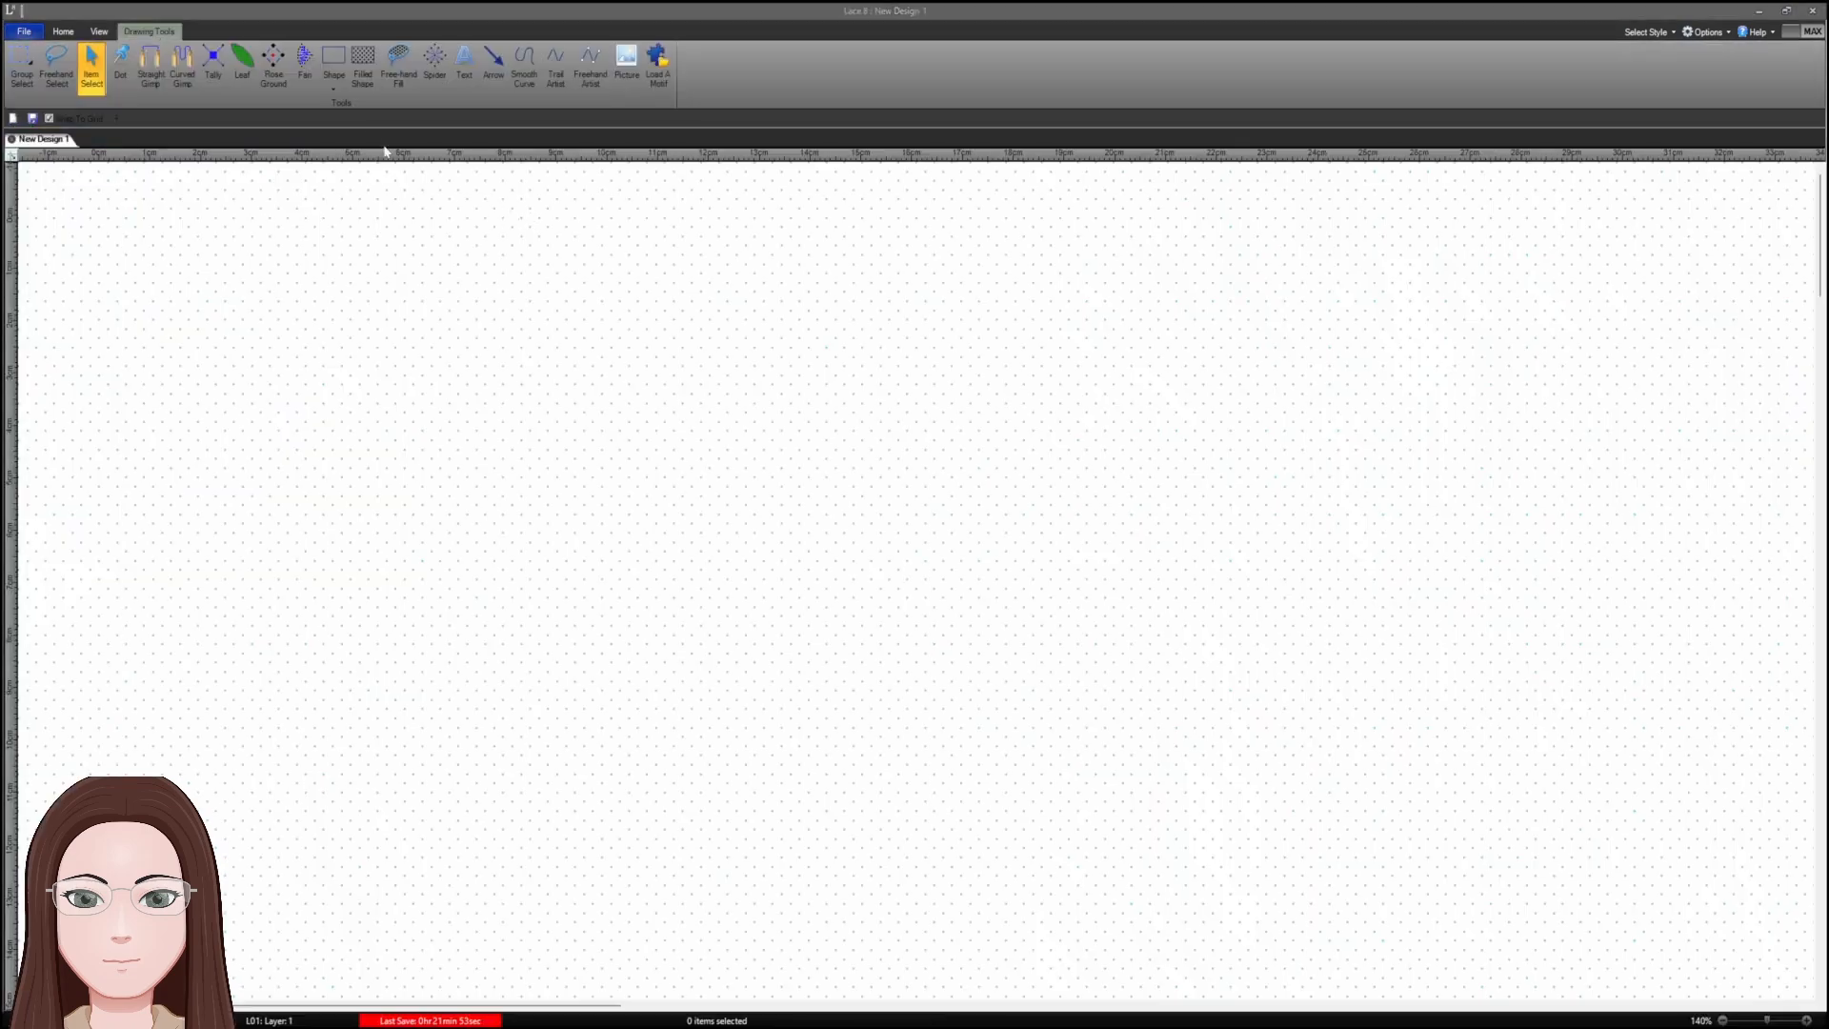
pyautogui.doubleClick(246, 144)
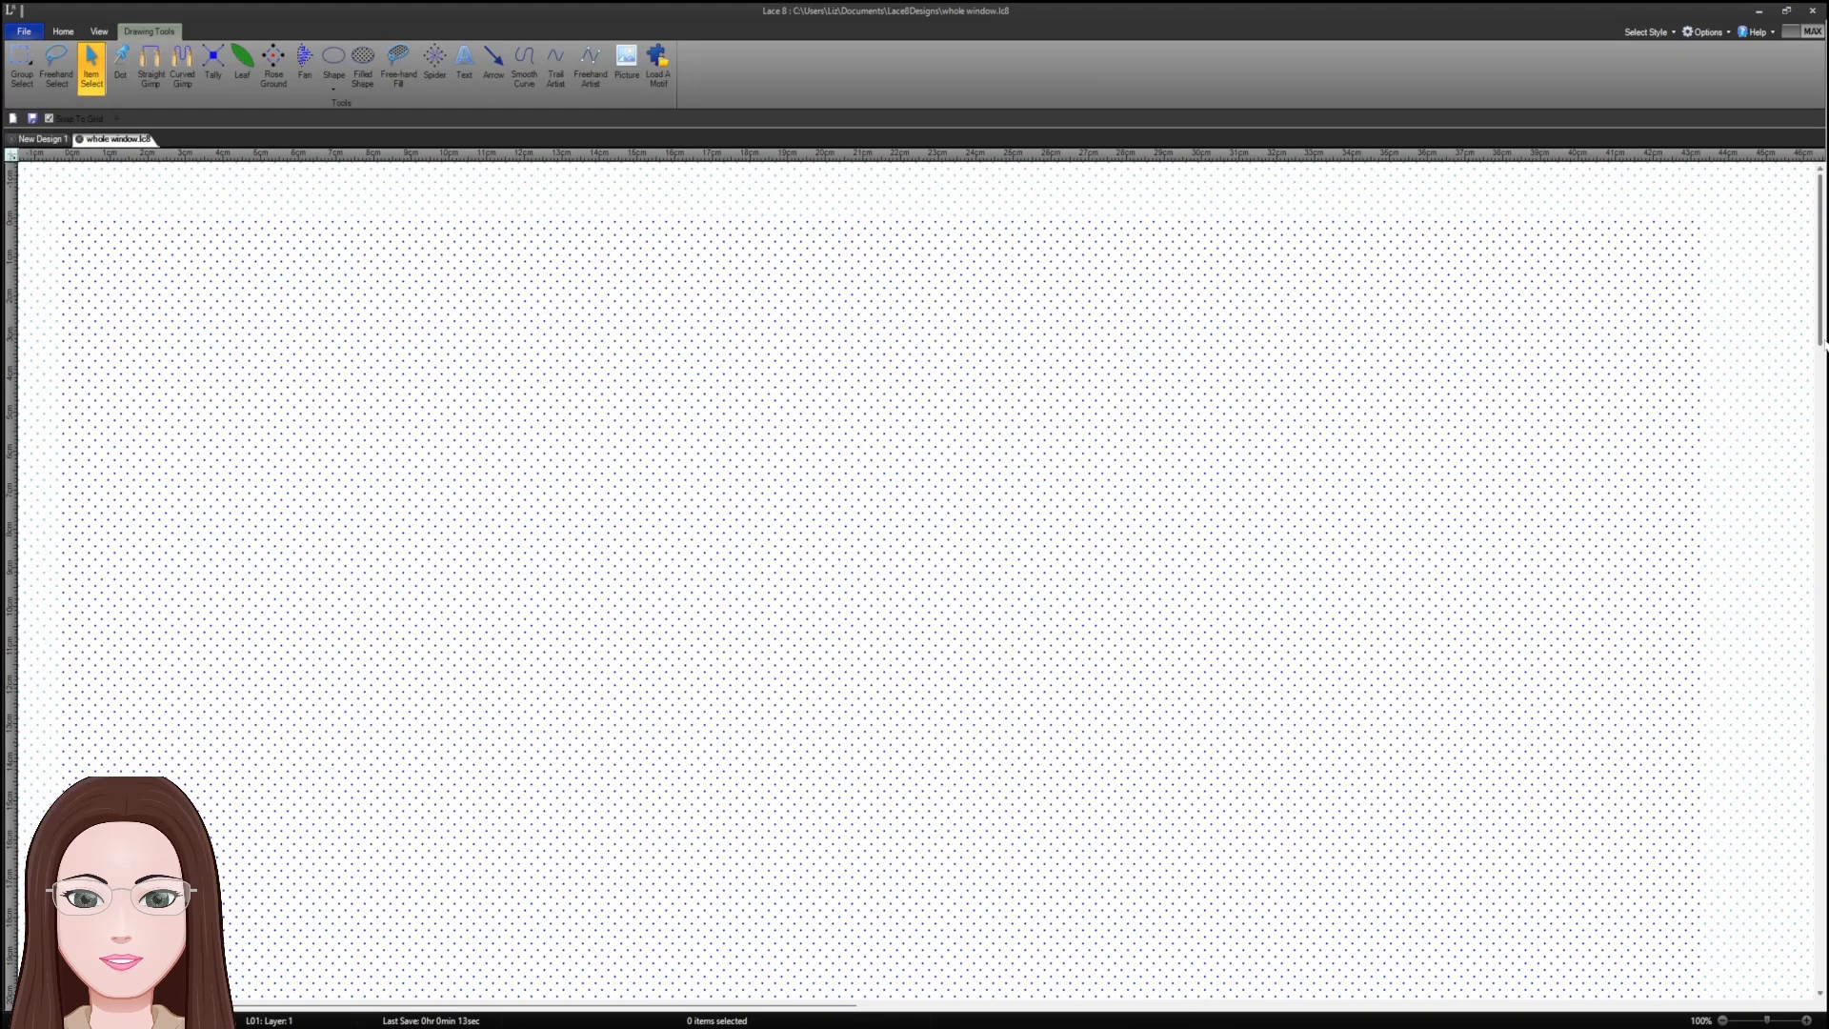
# - Examine the lower edge and overall size of the filled dot area, at zoom levels from 25% to 47%
pyautogui.moveTo(1826, 348); pyautogui.dragTo(1788, 961)
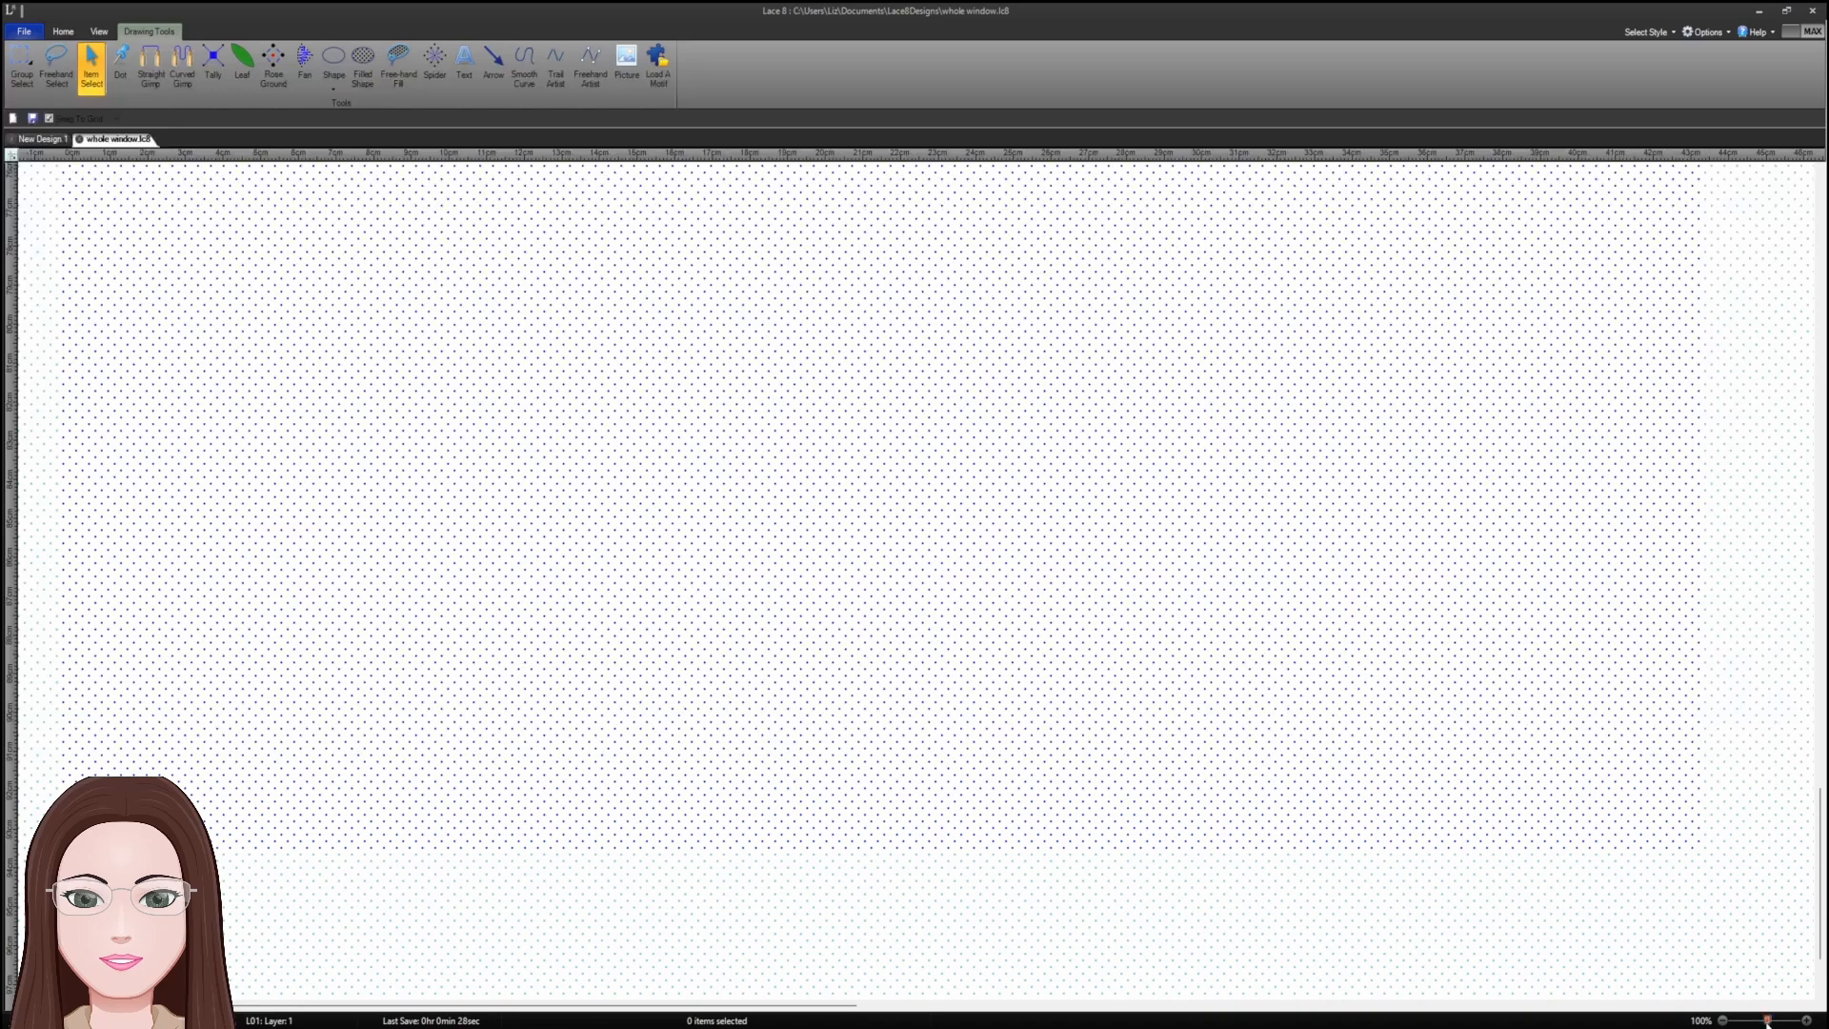
pyautogui.moveTo(1768, 1021); pyautogui.dragTo(1688, 1022)
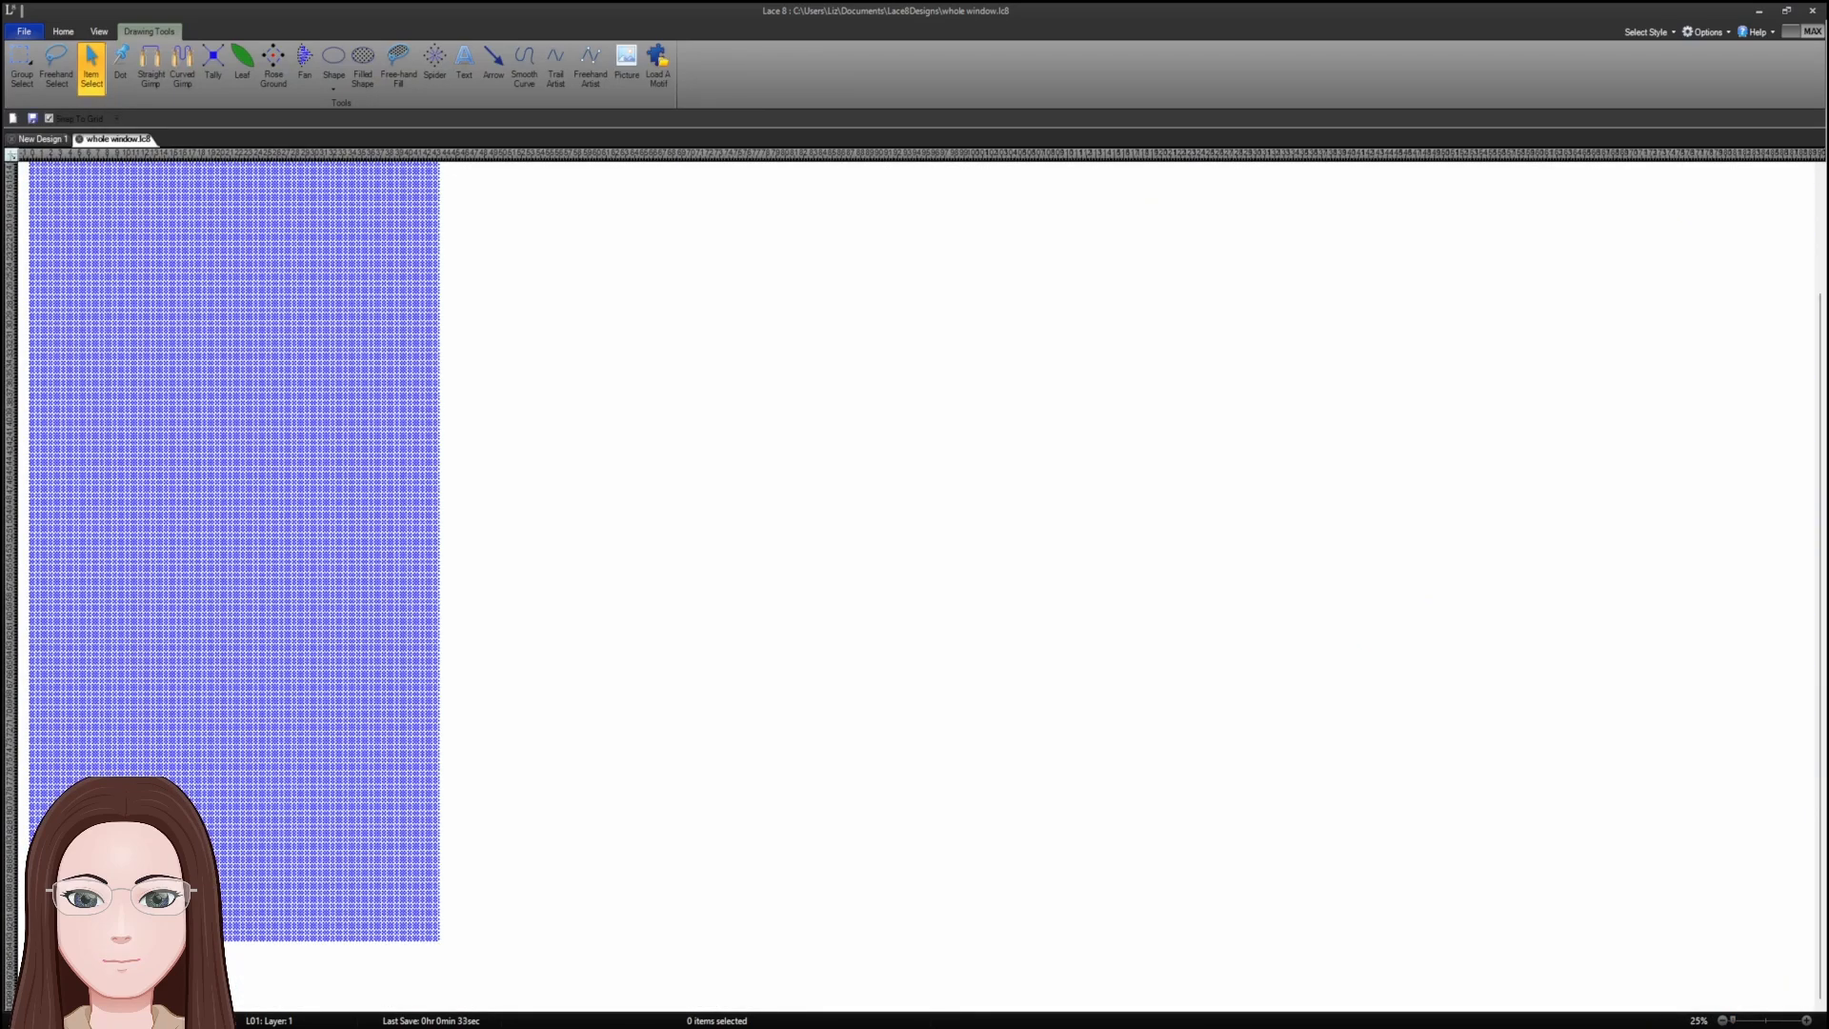
pyautogui.click(1806, 1021)
pyautogui.click(1807, 1020)
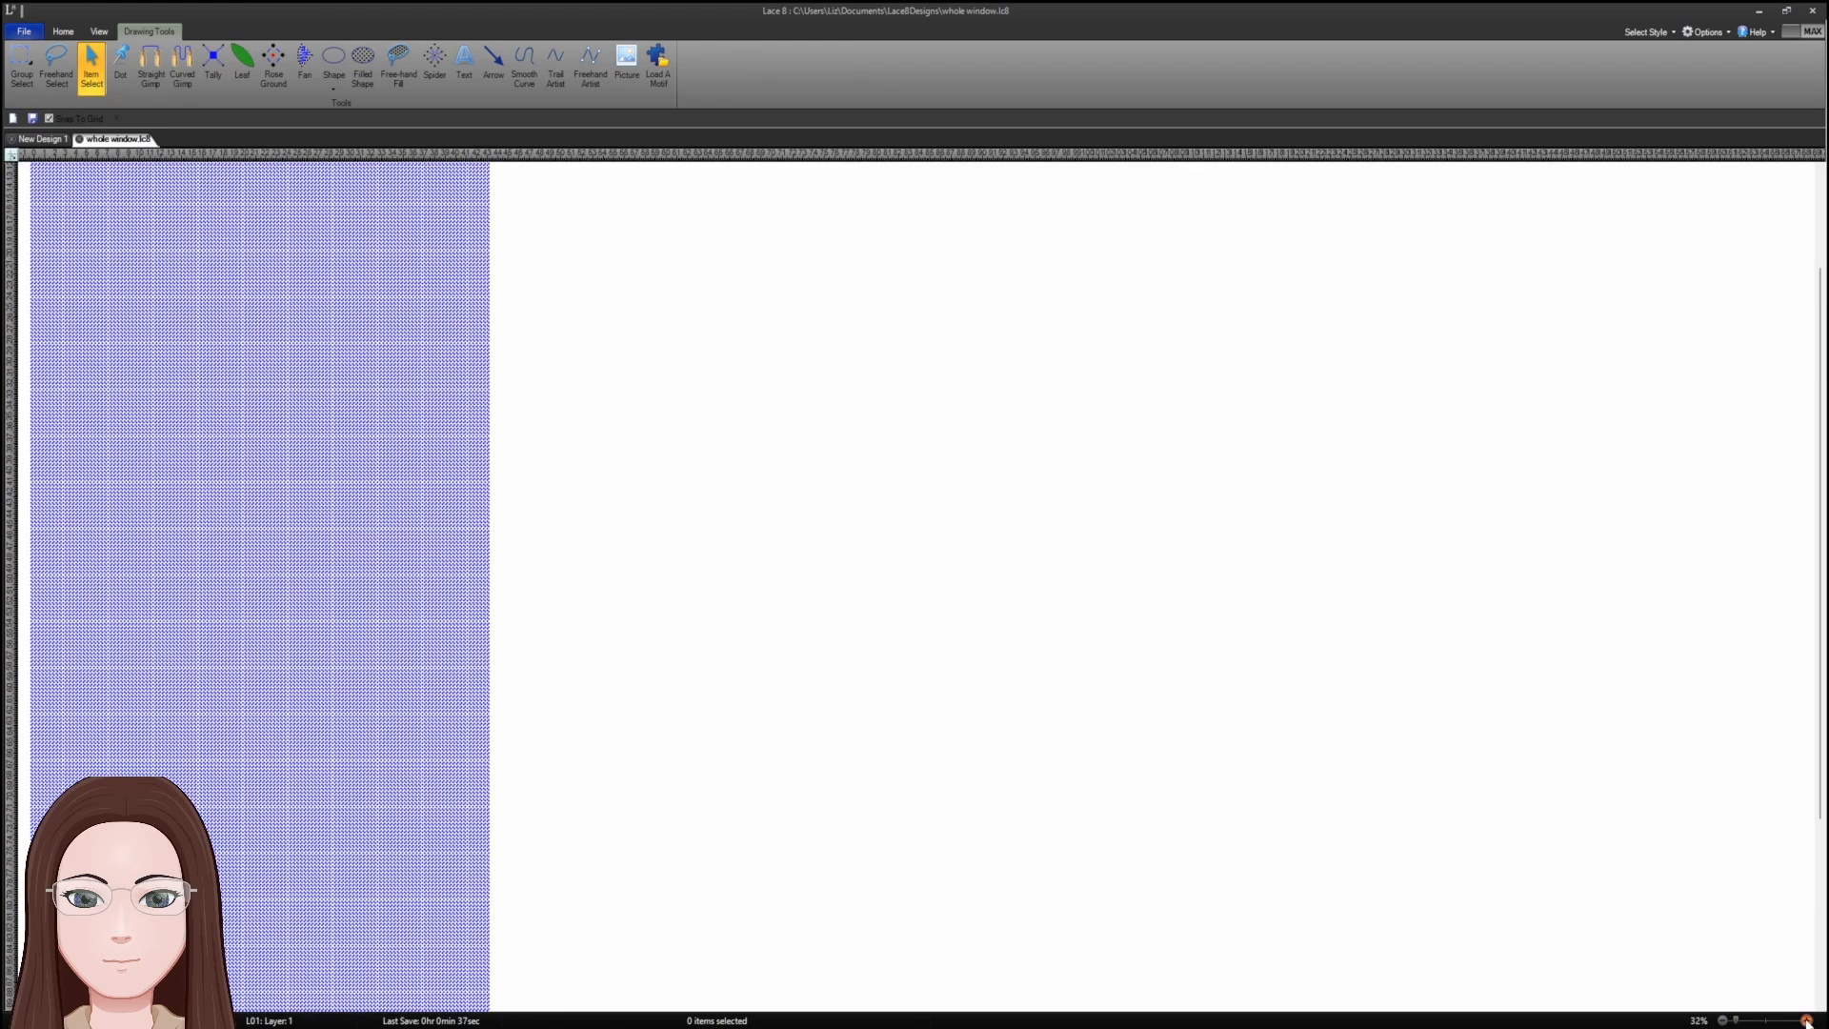
pyautogui.click(1807, 1021)
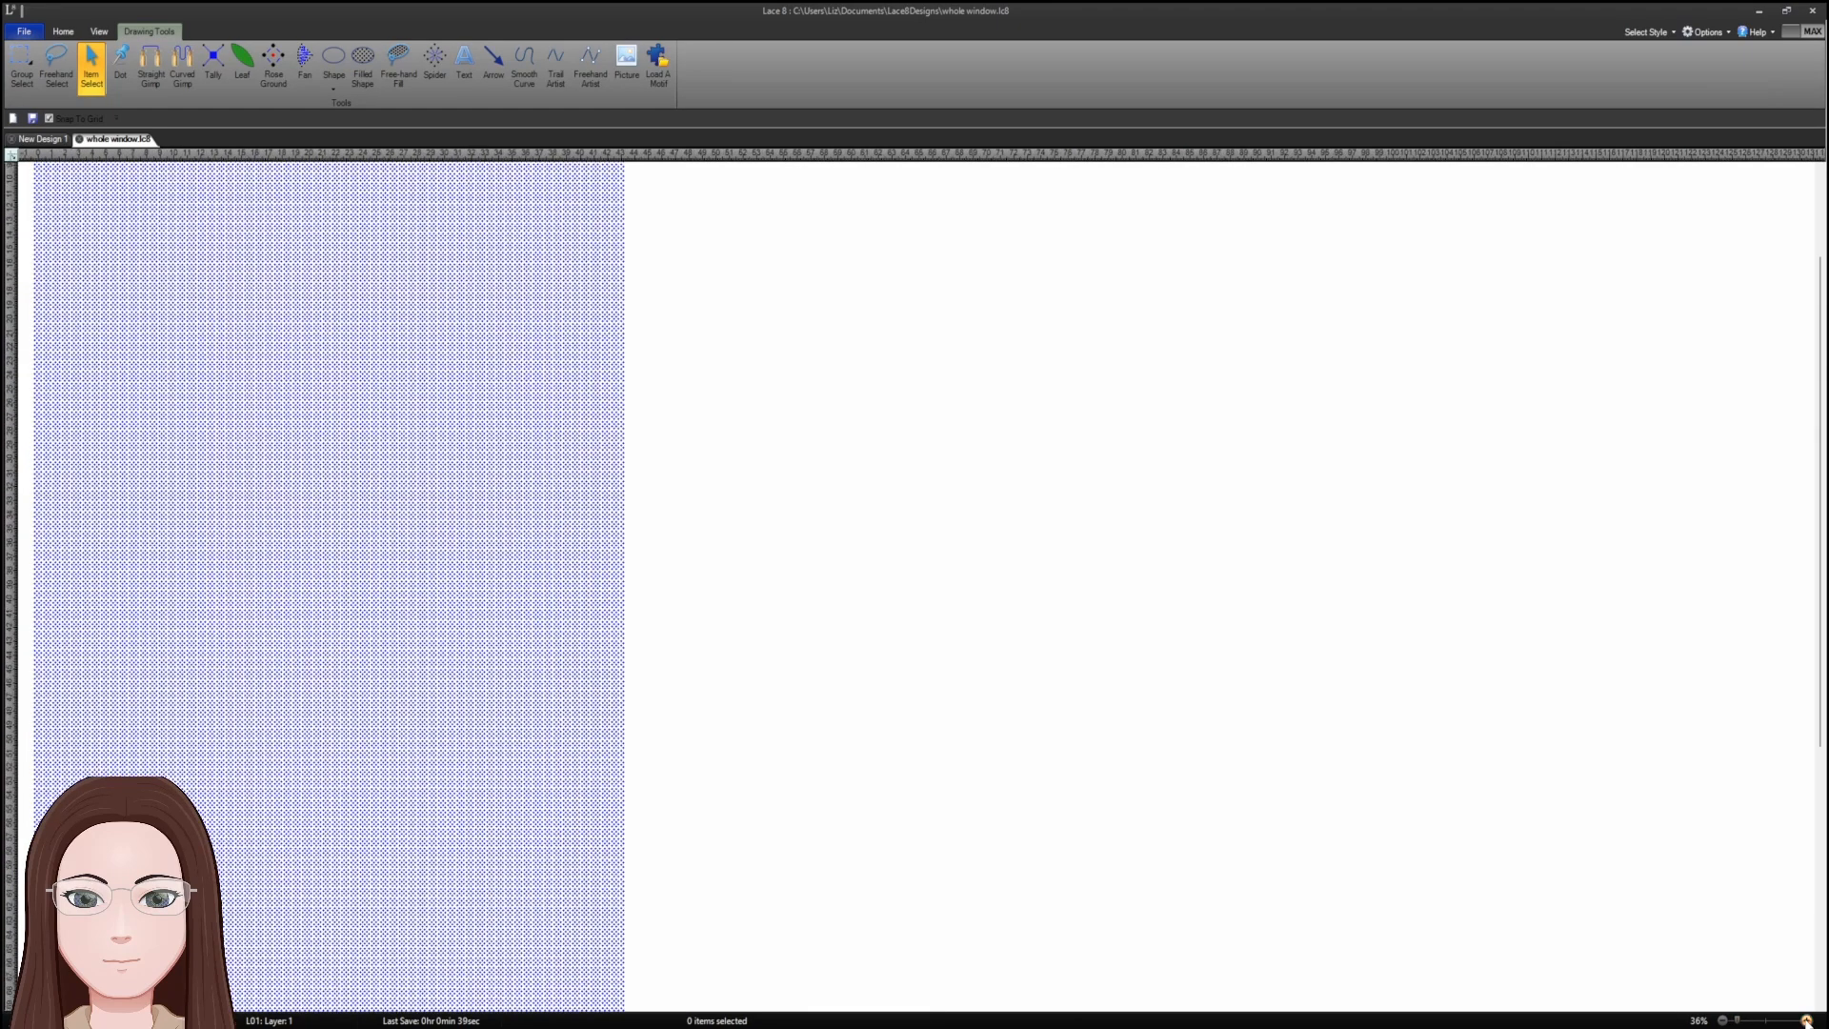
pyautogui.click(1806, 1021)
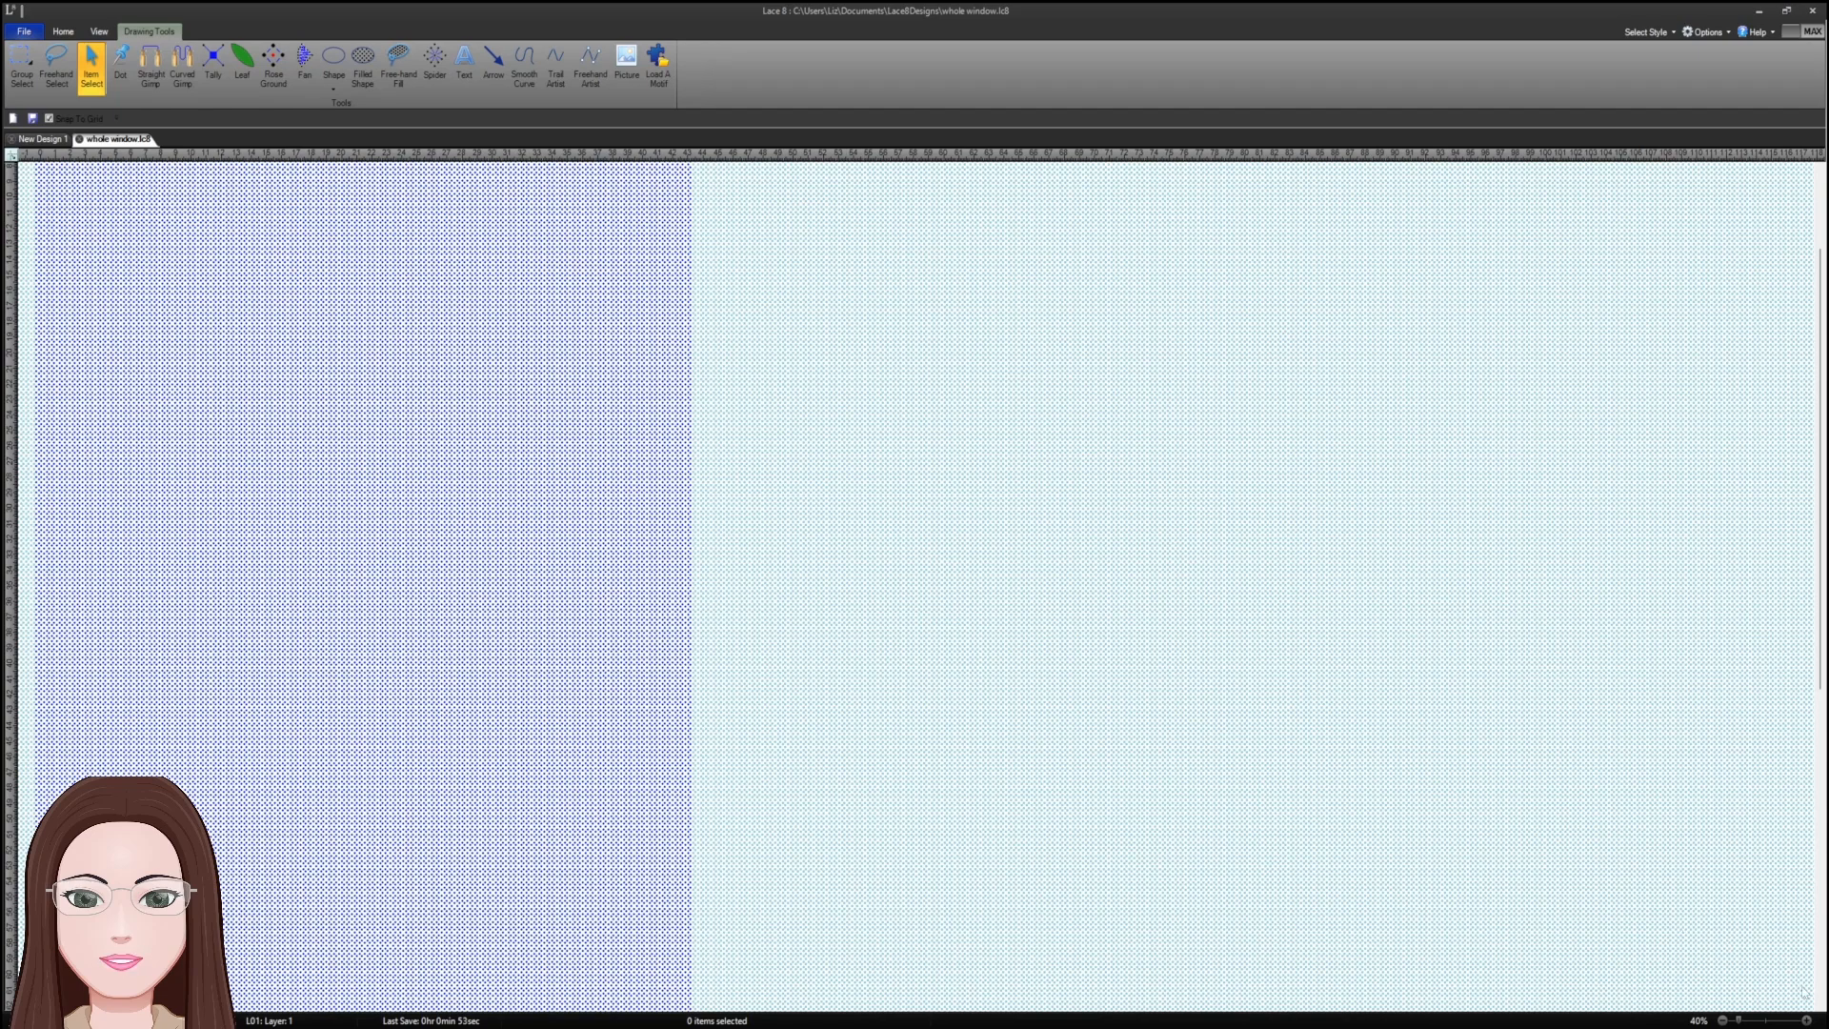
pyautogui.click(1807, 1020)
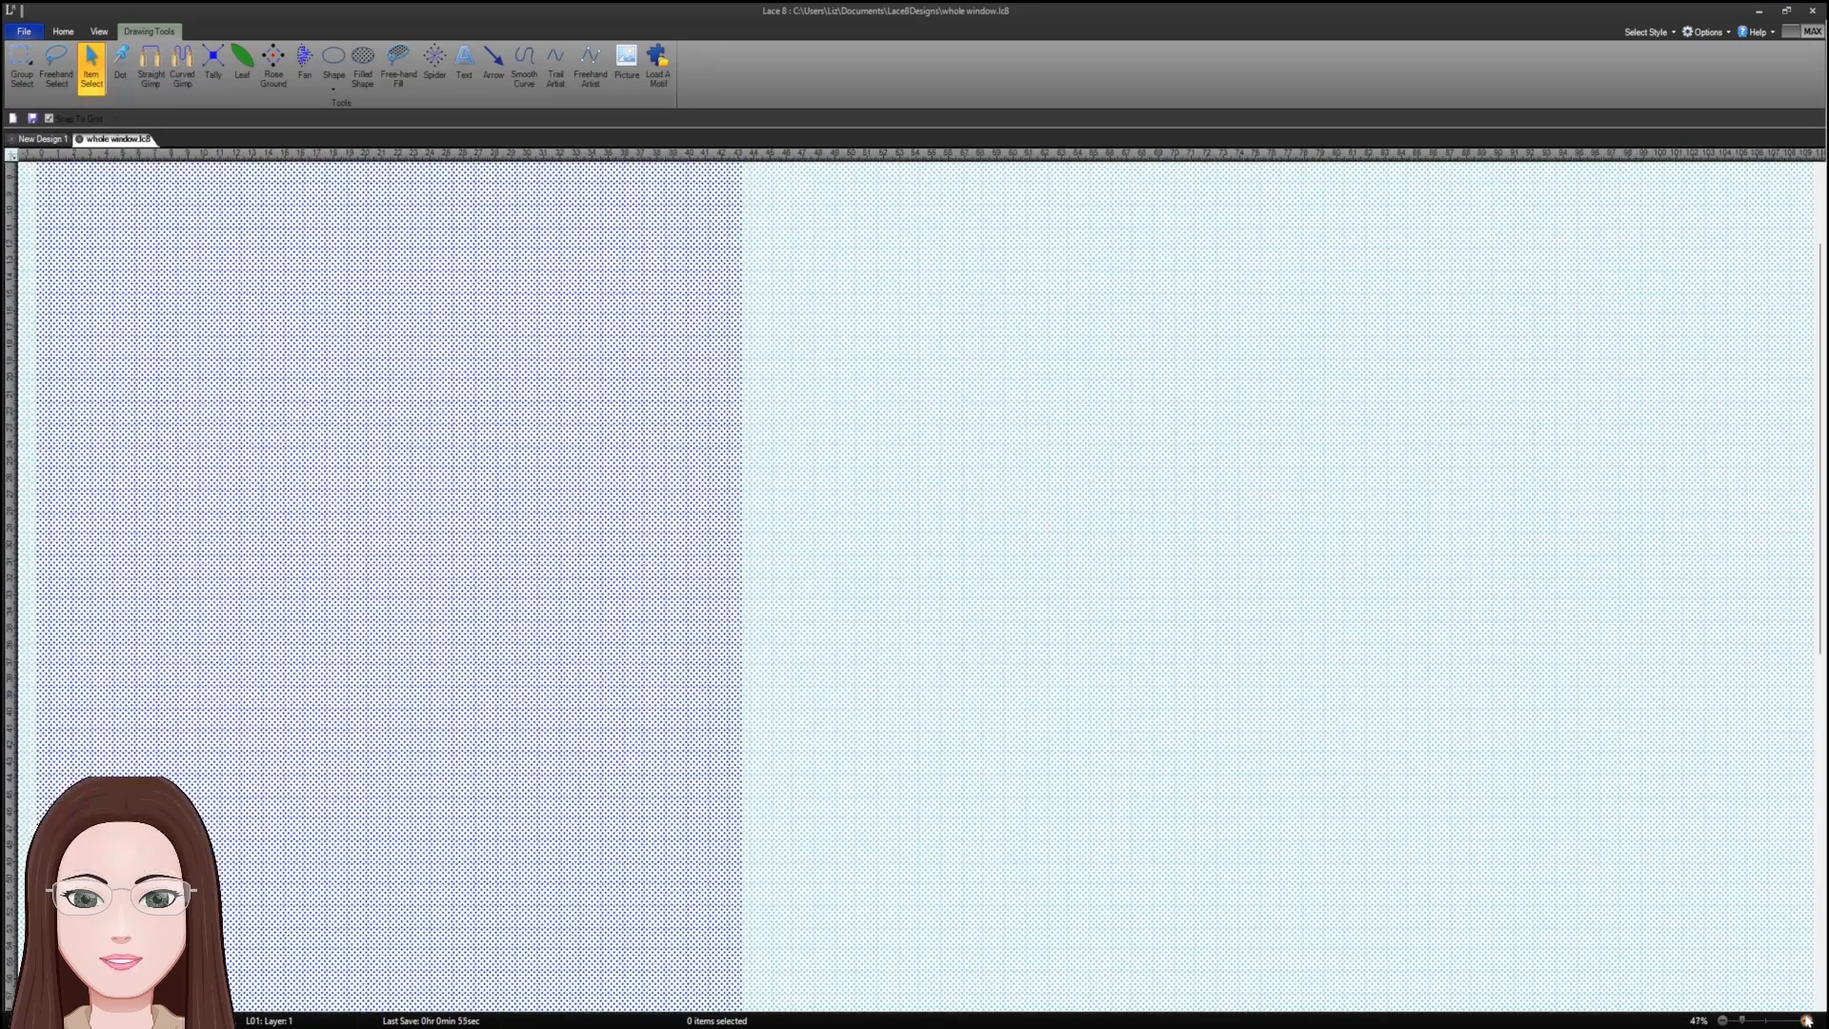
# - Examine the dots and the outer edge of the filled dot area at zoom levels up to 88%
pyautogui.click(1807, 1021)
pyautogui.click(1807, 1021)
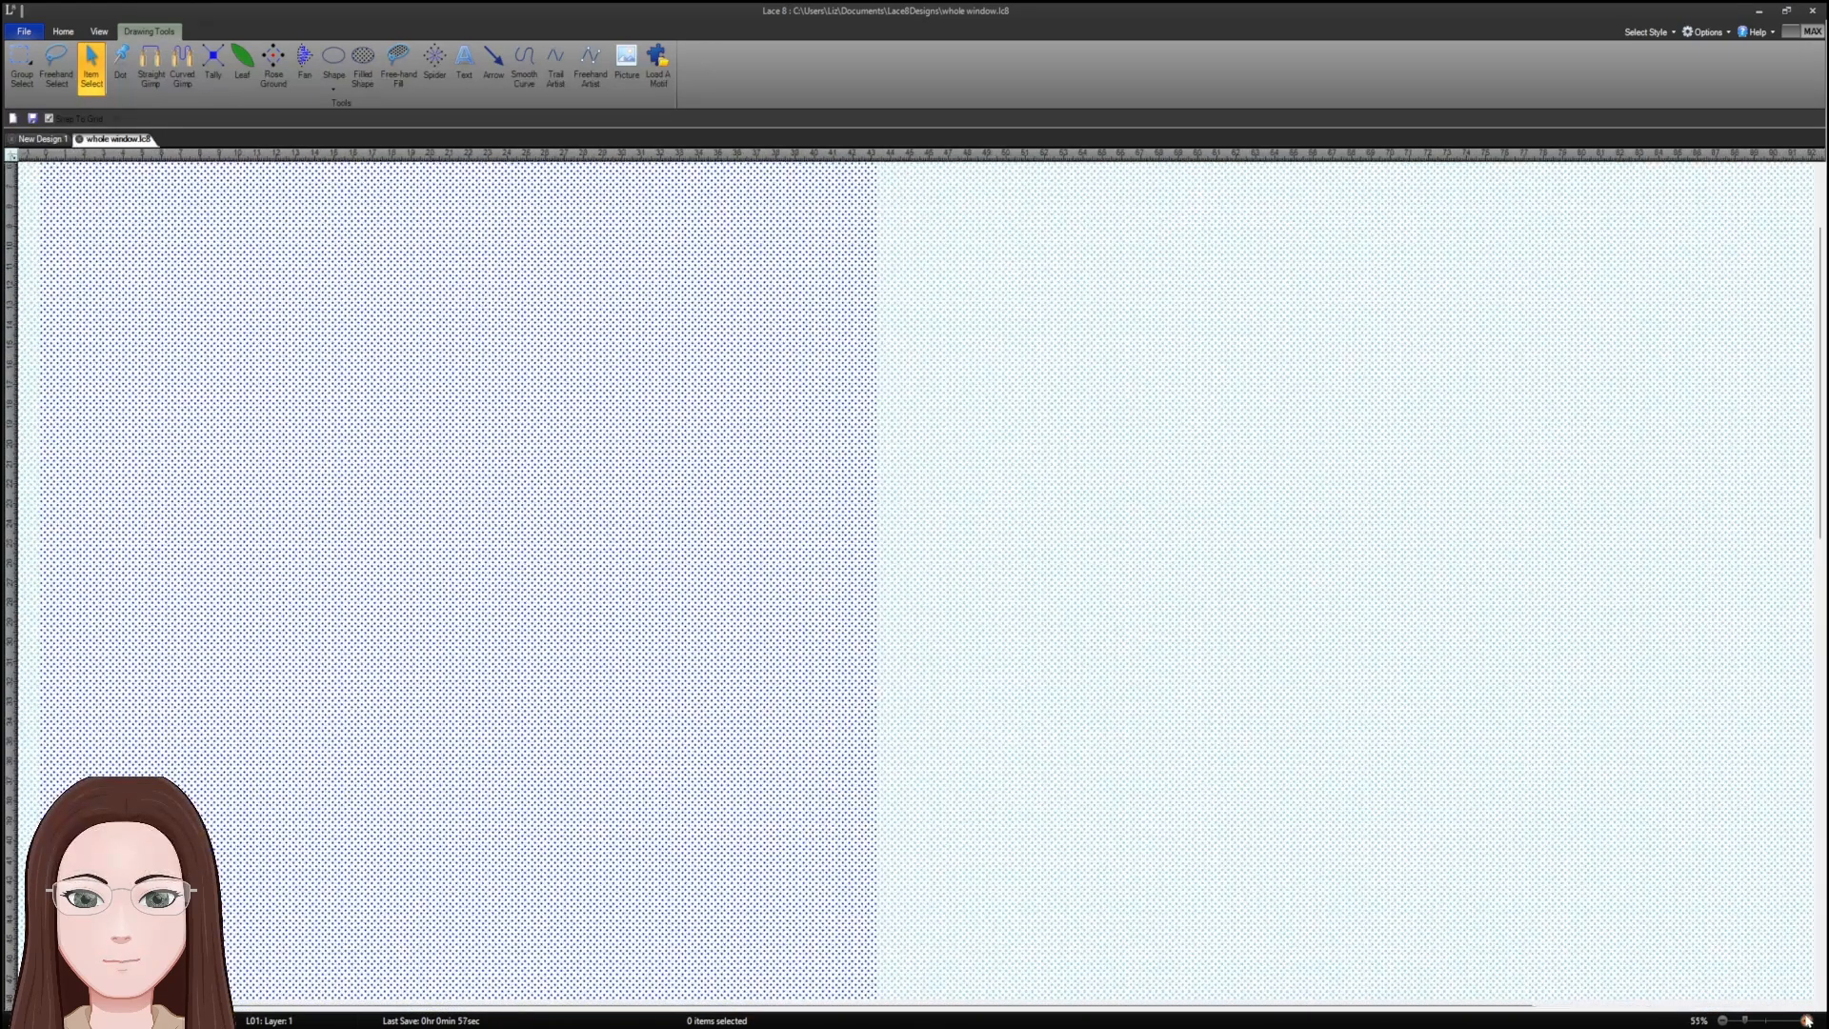
pyautogui.click(1807, 1021)
pyautogui.click(1808, 1020)
pyautogui.click(1808, 1021)
pyautogui.click(1807, 1020)
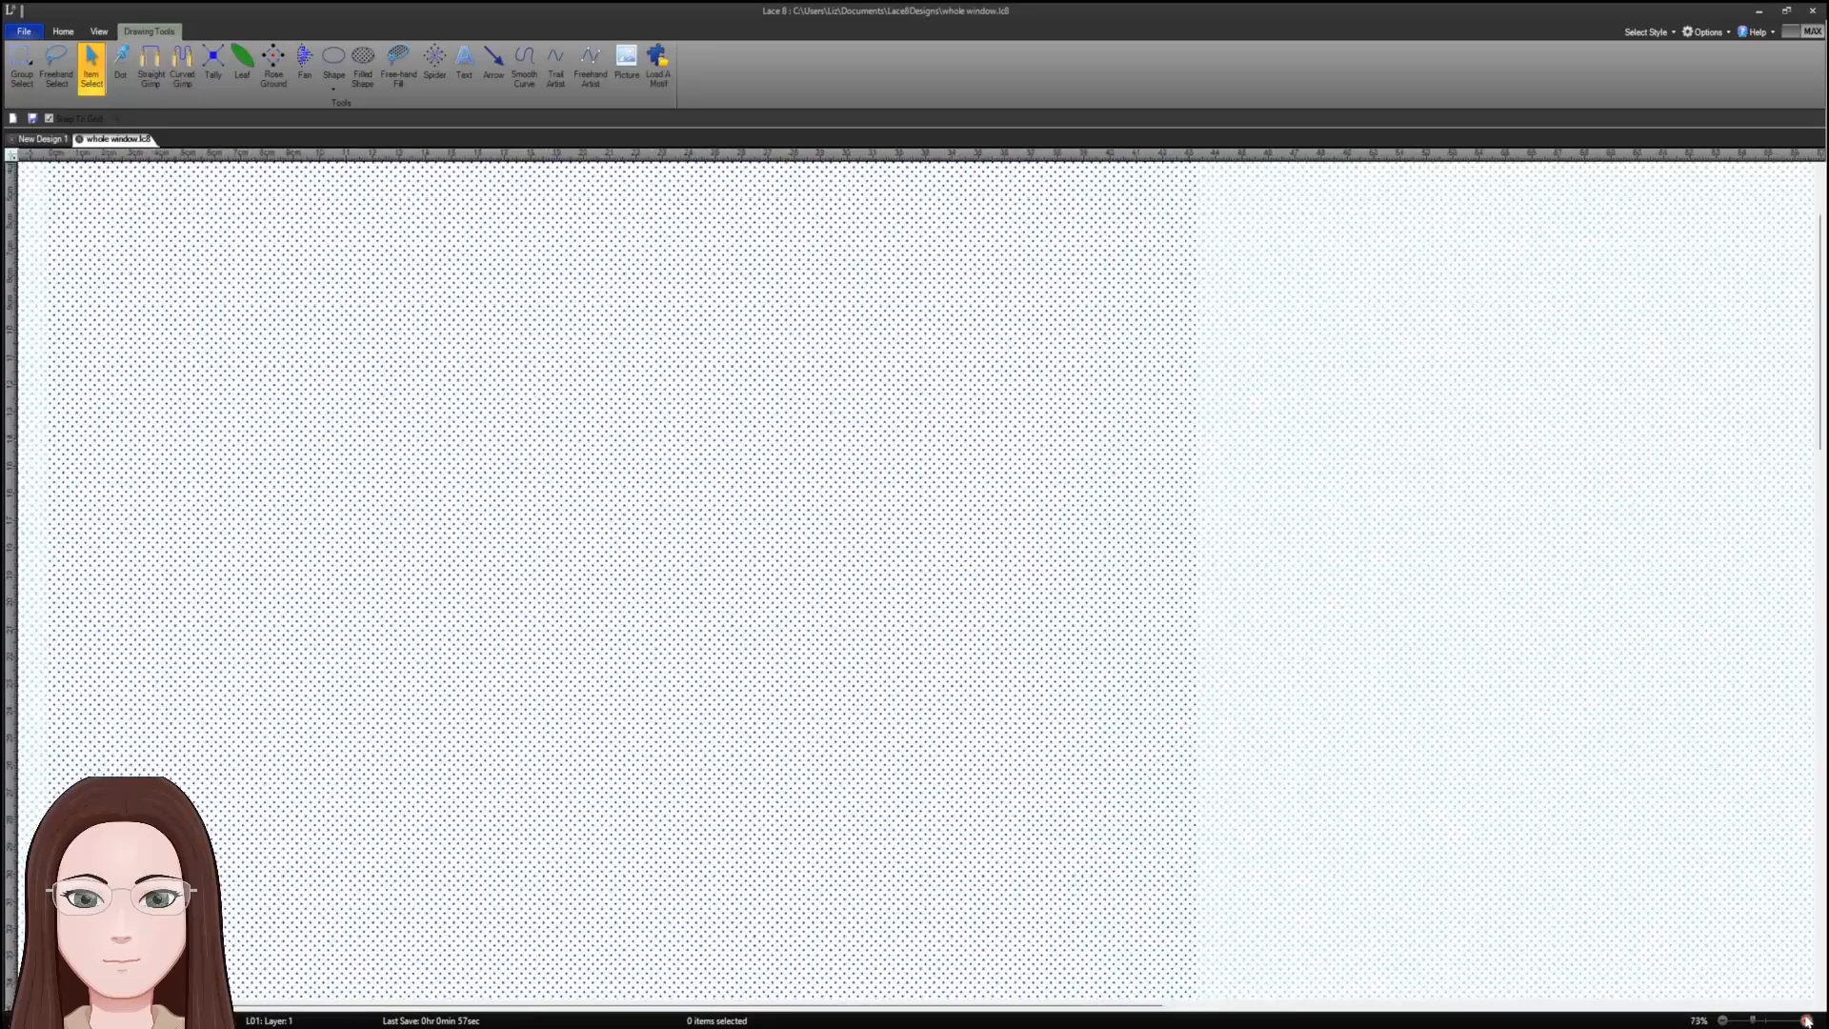
pyautogui.click(1807, 1021)
pyautogui.click(1808, 1020)
pyautogui.click(1808, 1021)
pyautogui.click(1807, 1021)
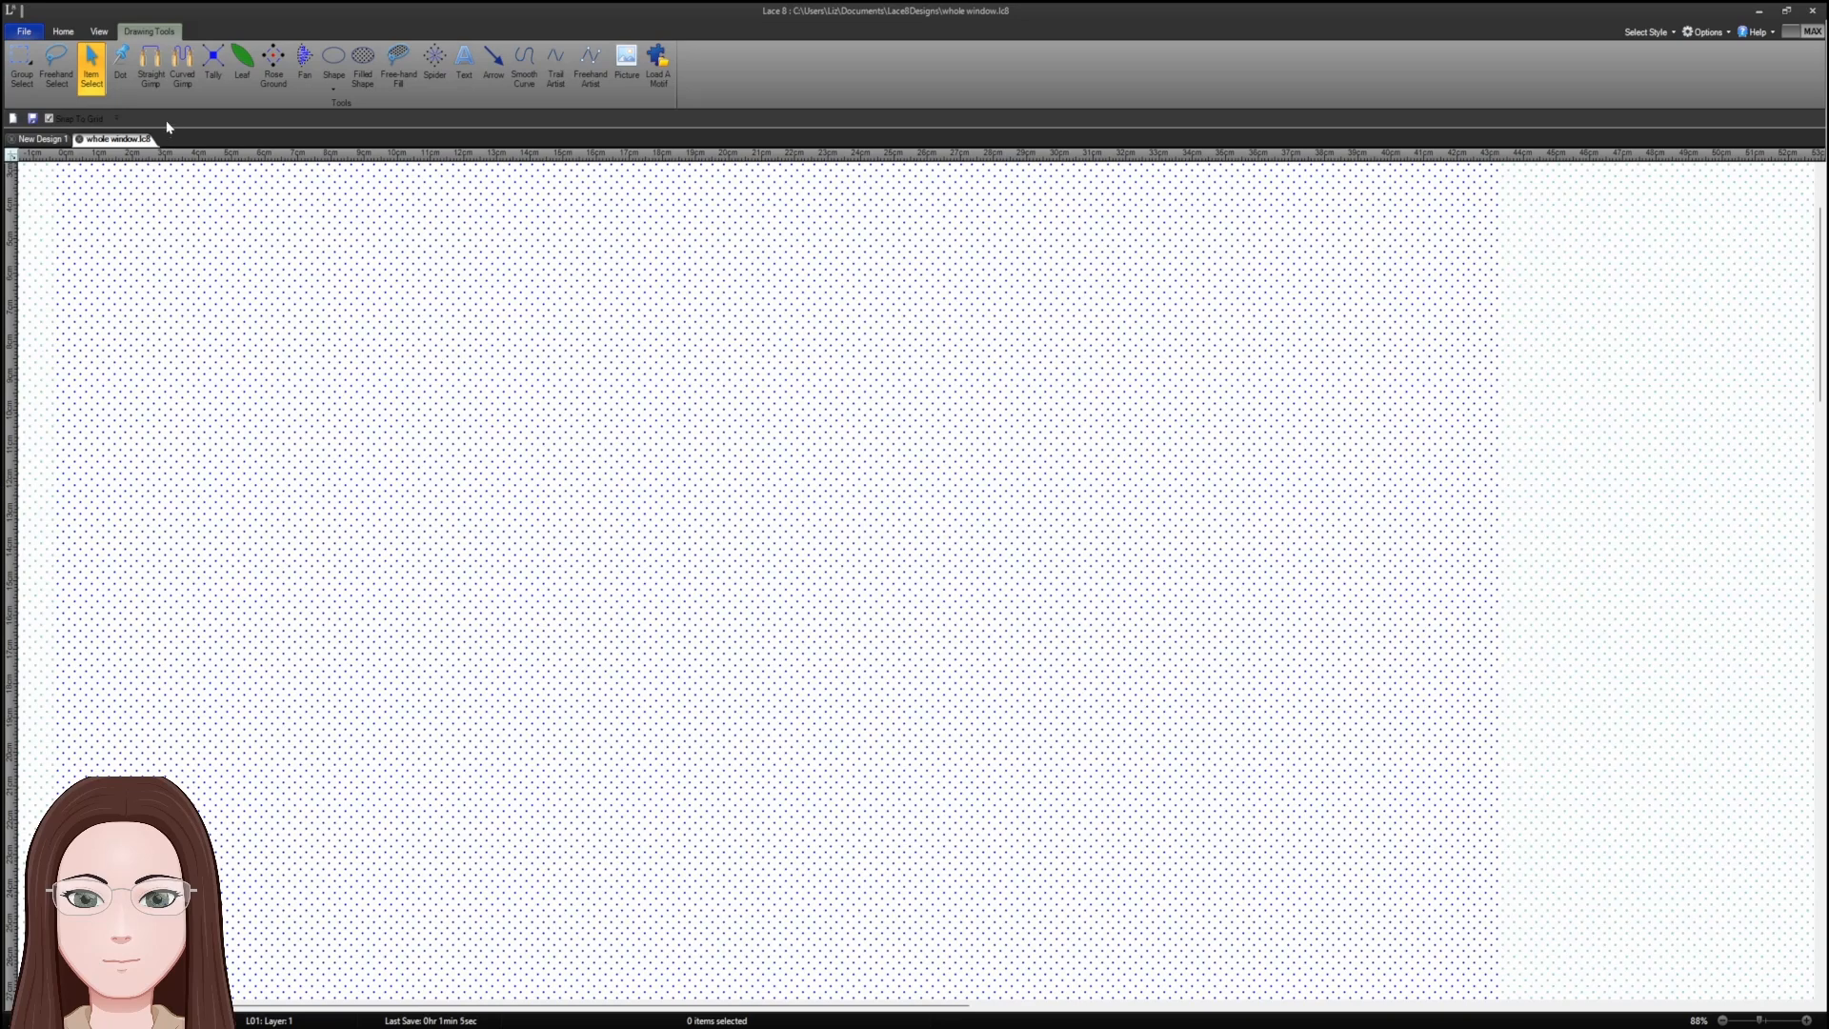
# - Select every dot in the whole window.lc8 design, clear the selection, and save the design
pyautogui.click(63, 31)
pyautogui.click(100, 32)
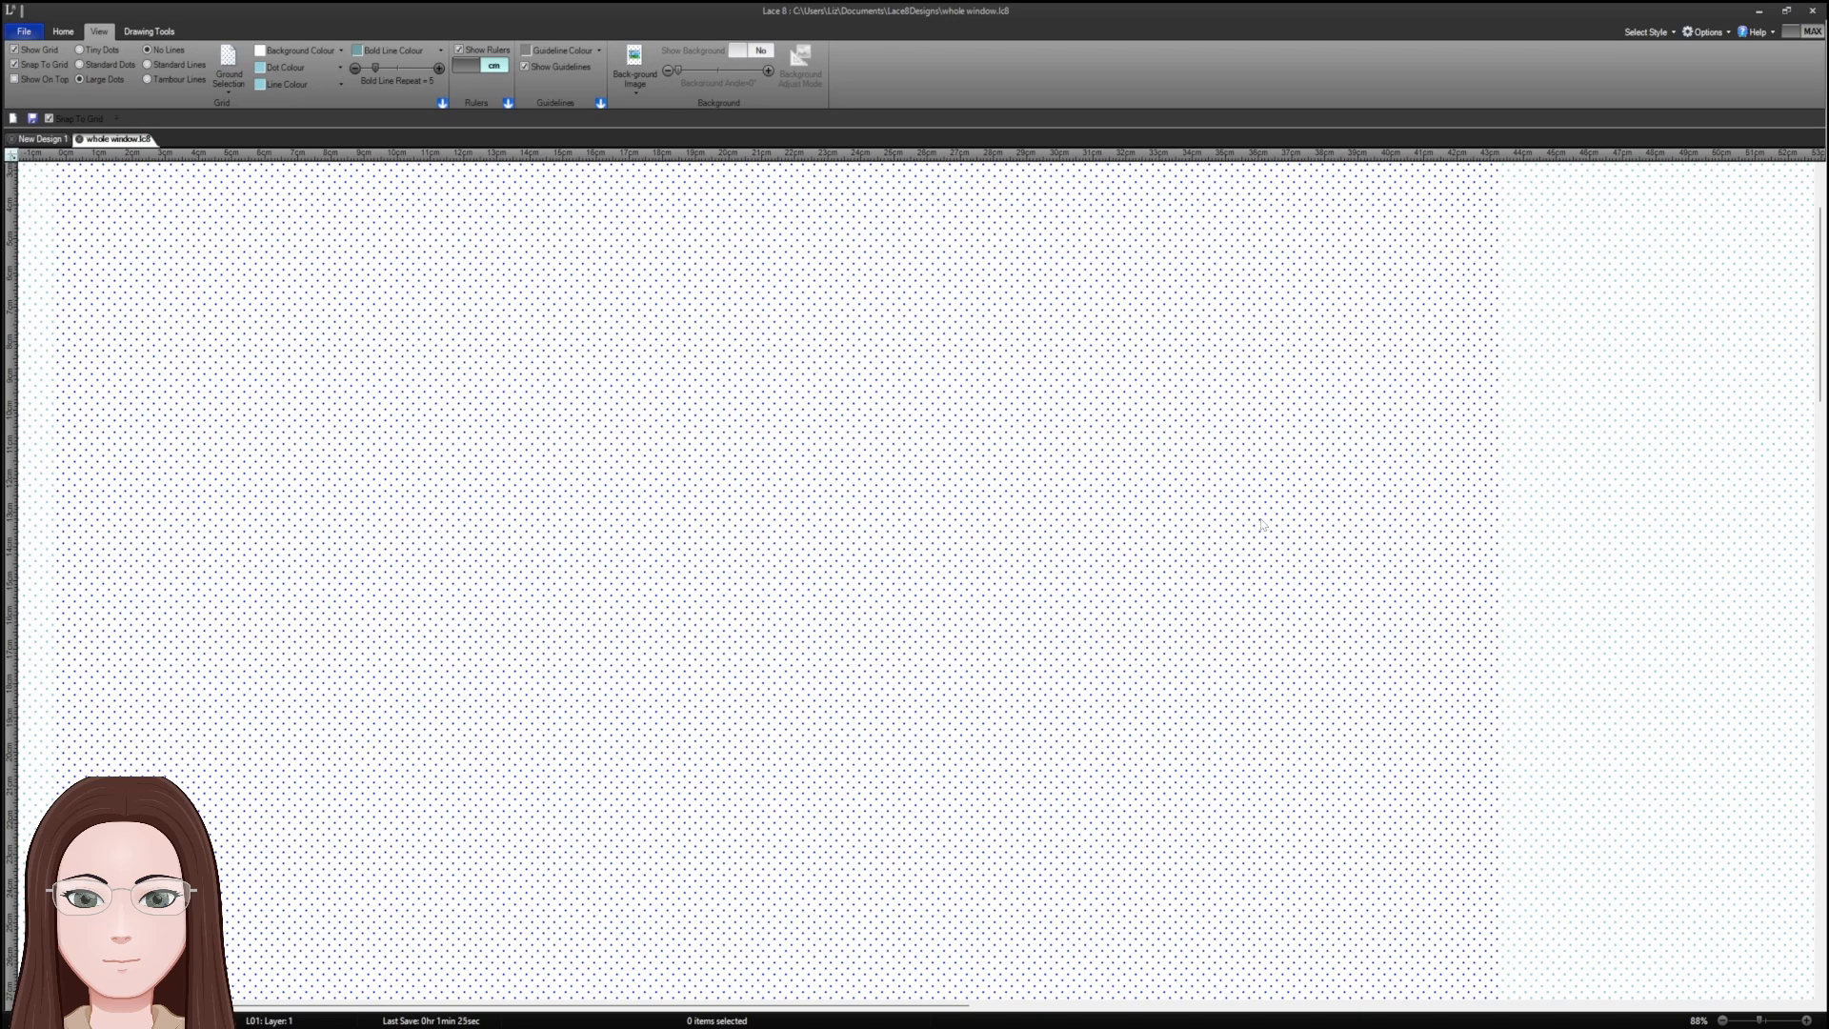
pyautogui.hotkey('ctrl', 'a')
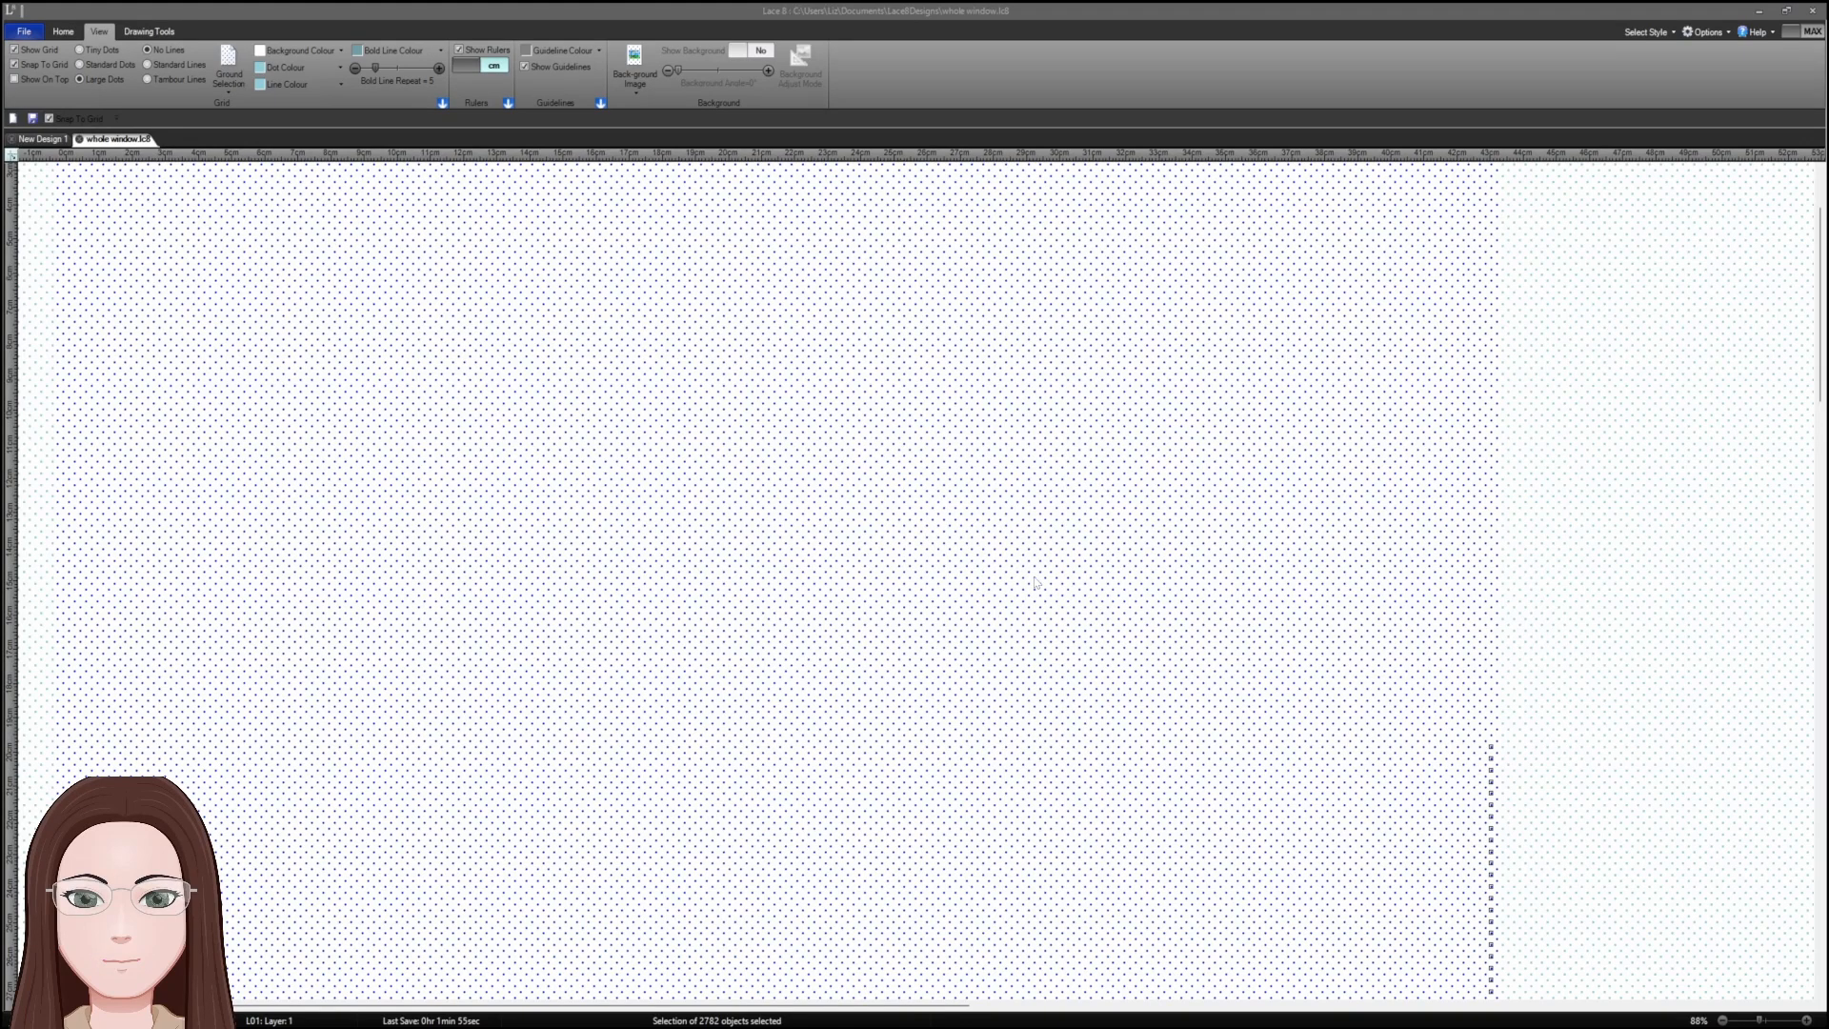
pyautogui.click(1137, 583)
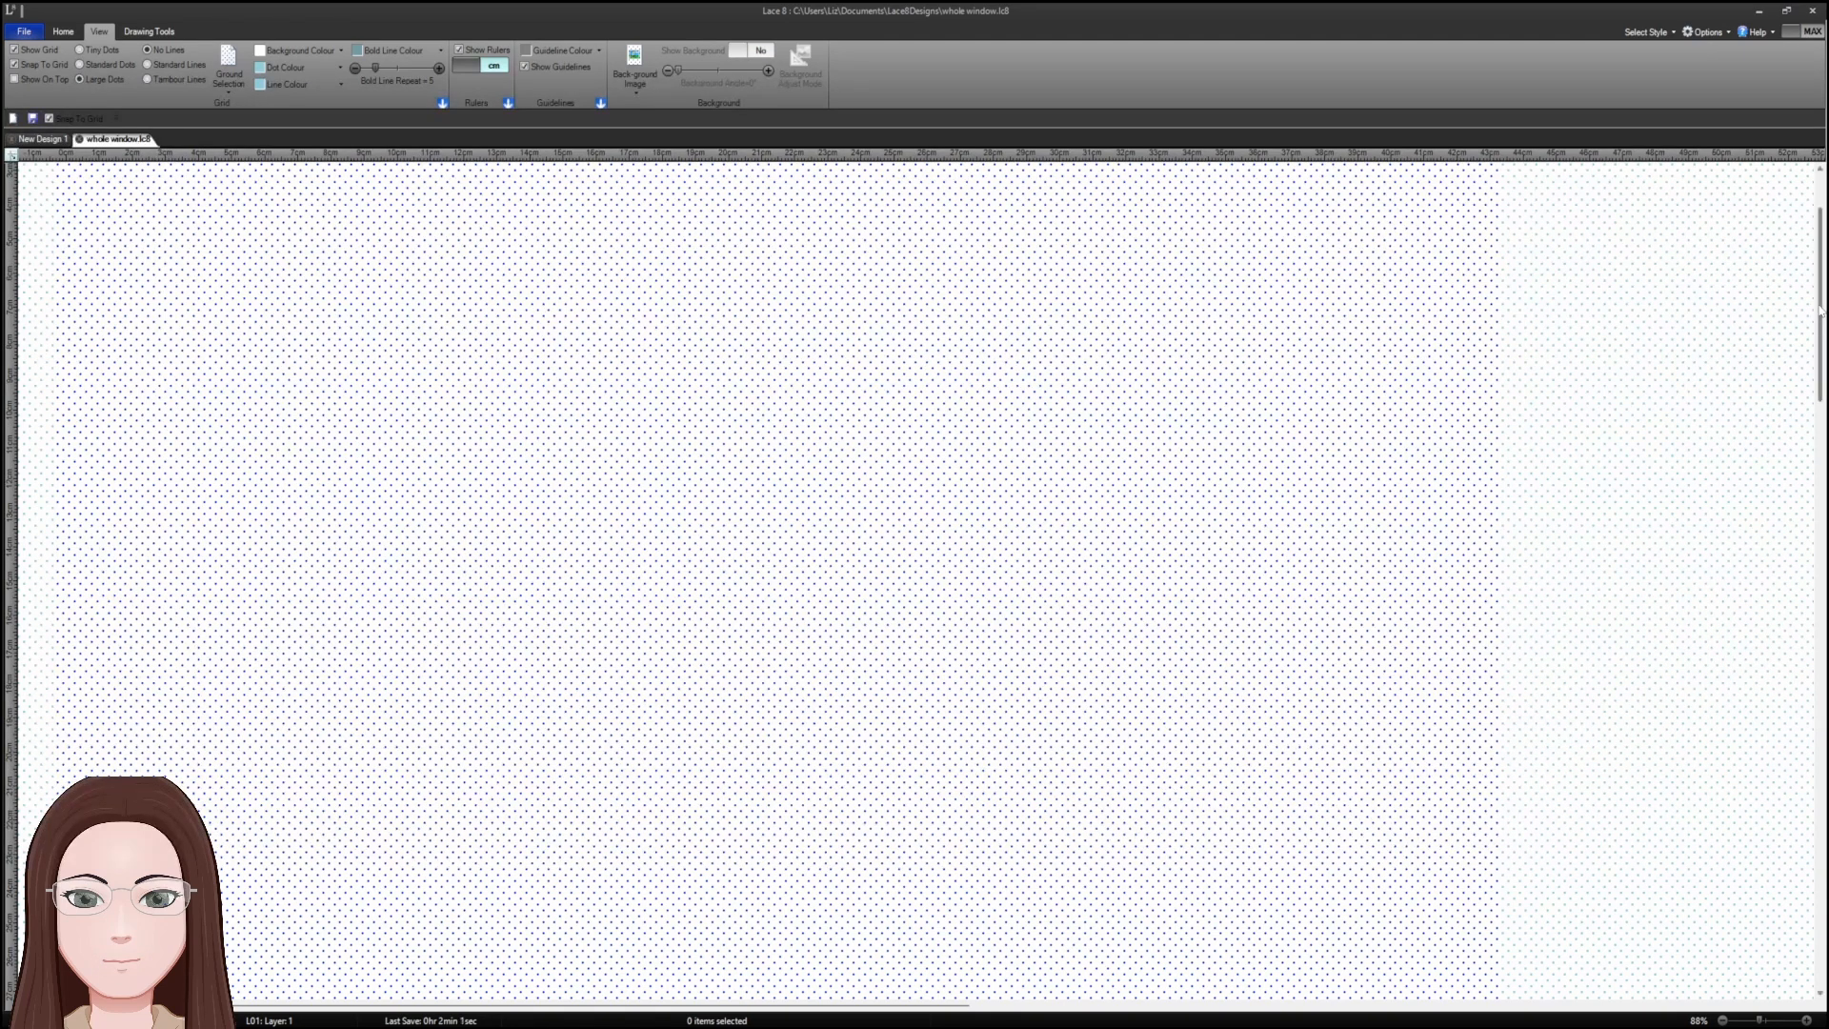
pyautogui.moveTo(1820, 383); pyautogui.dragTo(1780, 918)
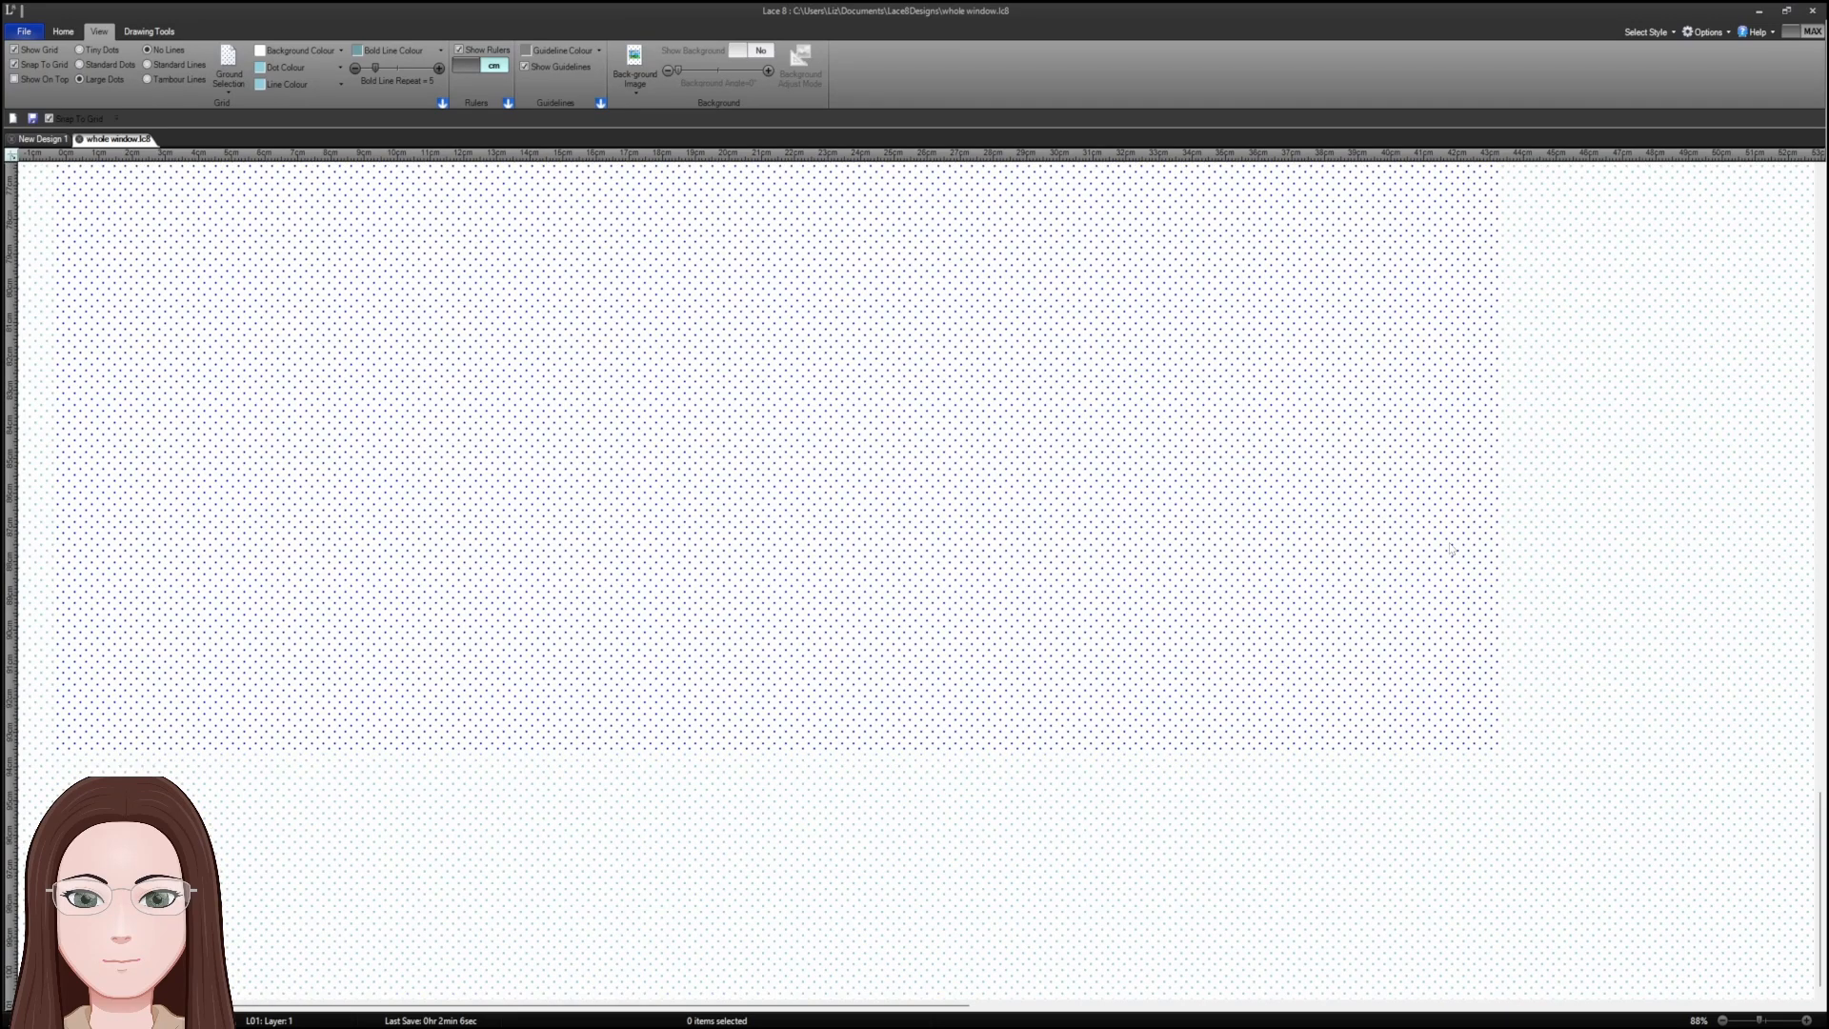
pyautogui.hotkey('ctrl', 's')
# - Examine the saved dot area from its lower edge up to its upper edge and back down
pyautogui.scroll(5, 846, 267)
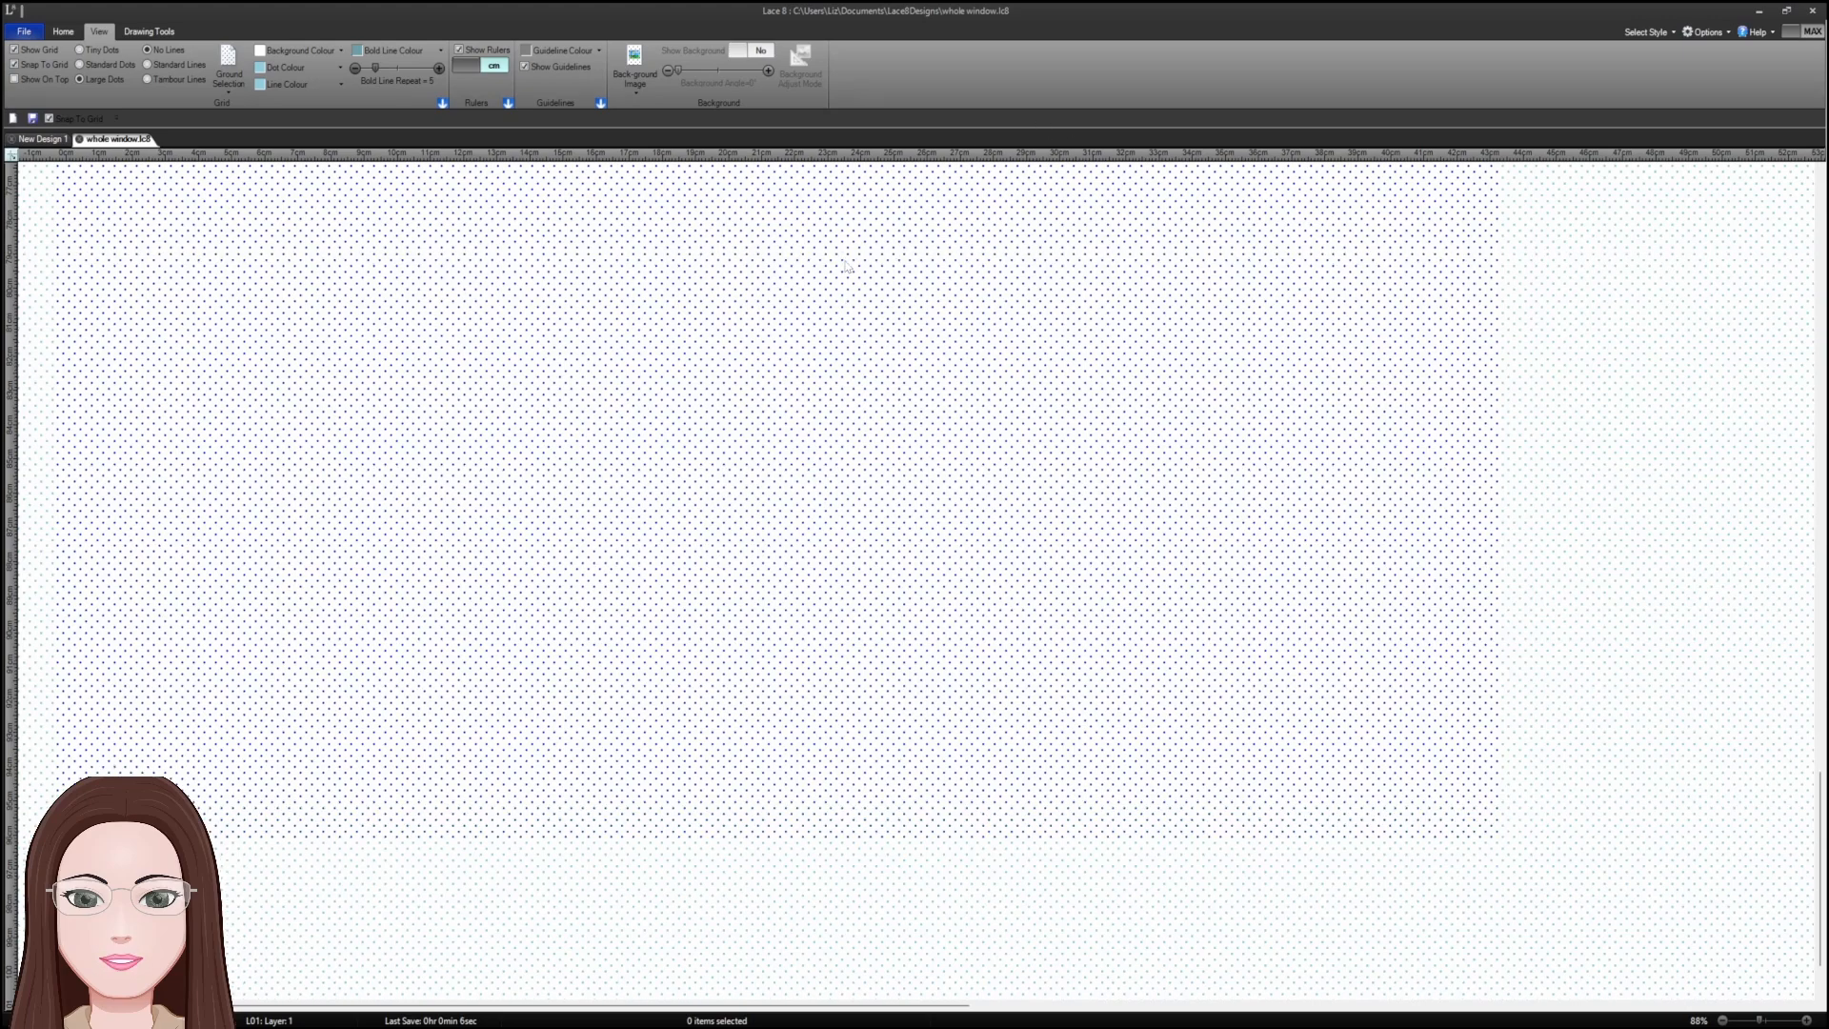
pyautogui.scroll(5, 849, 272)
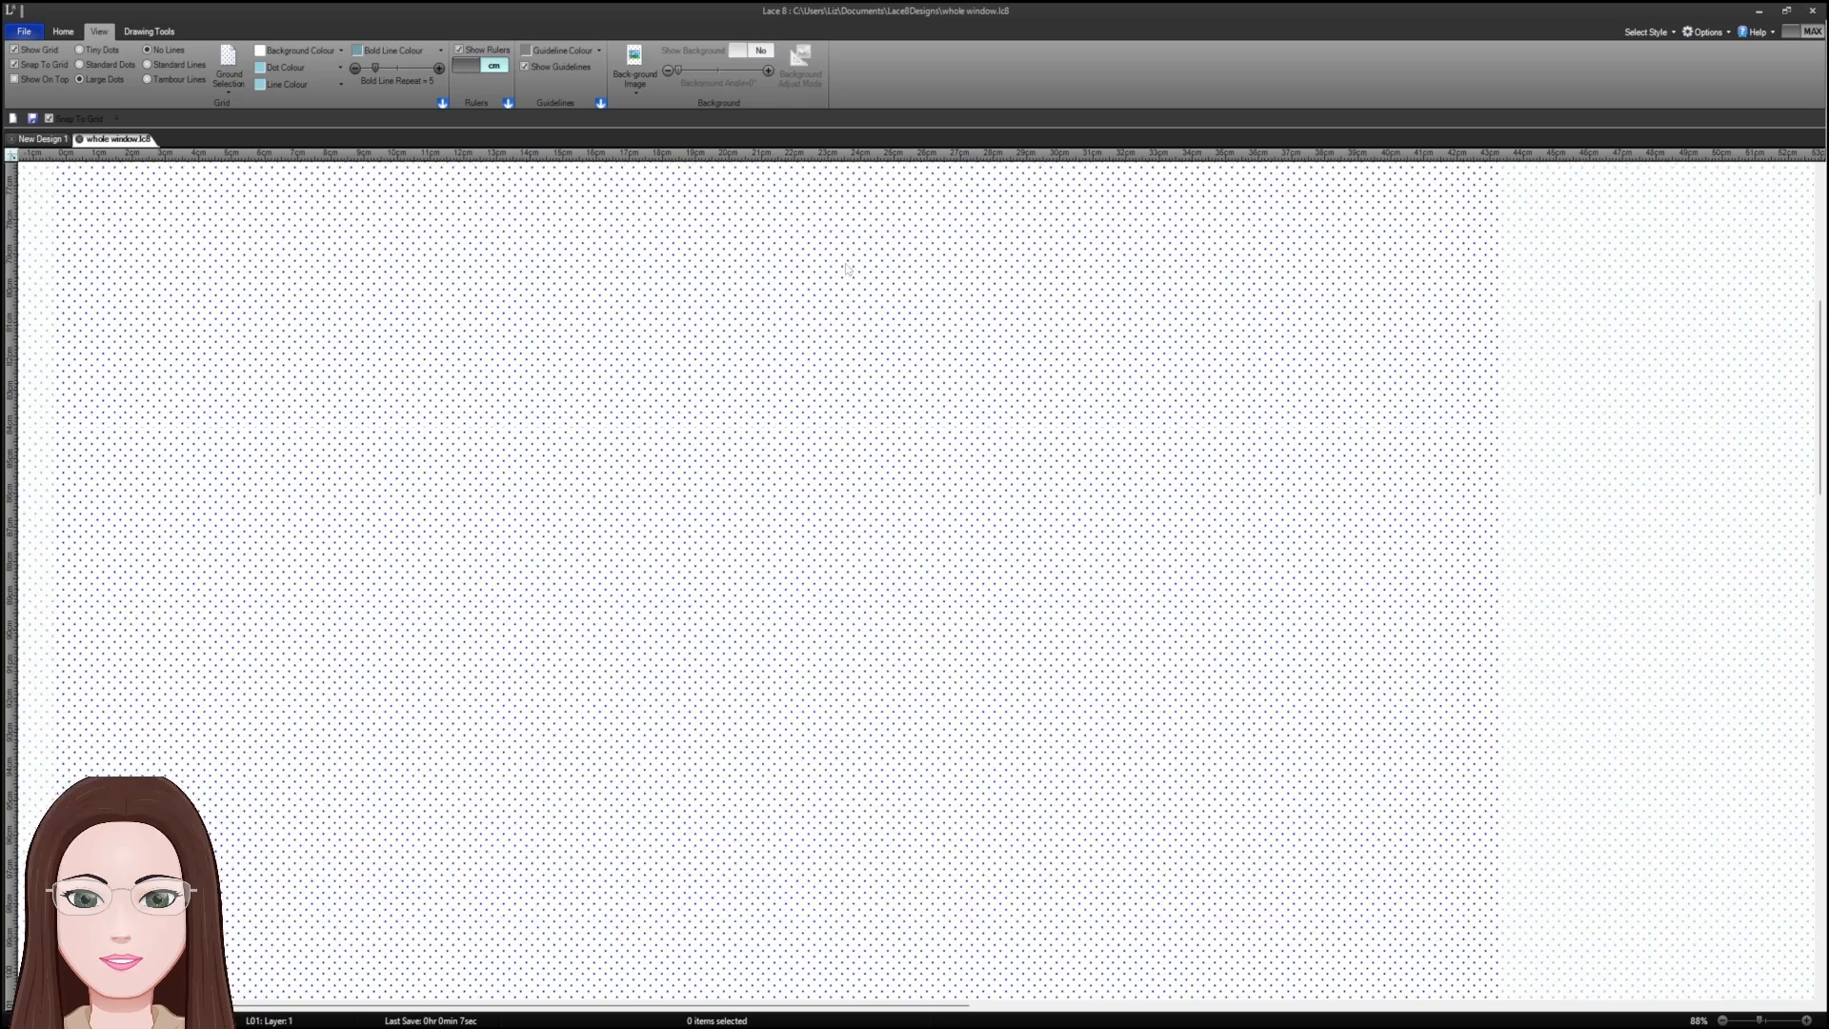
pyautogui.scroll(2, 847, 272)
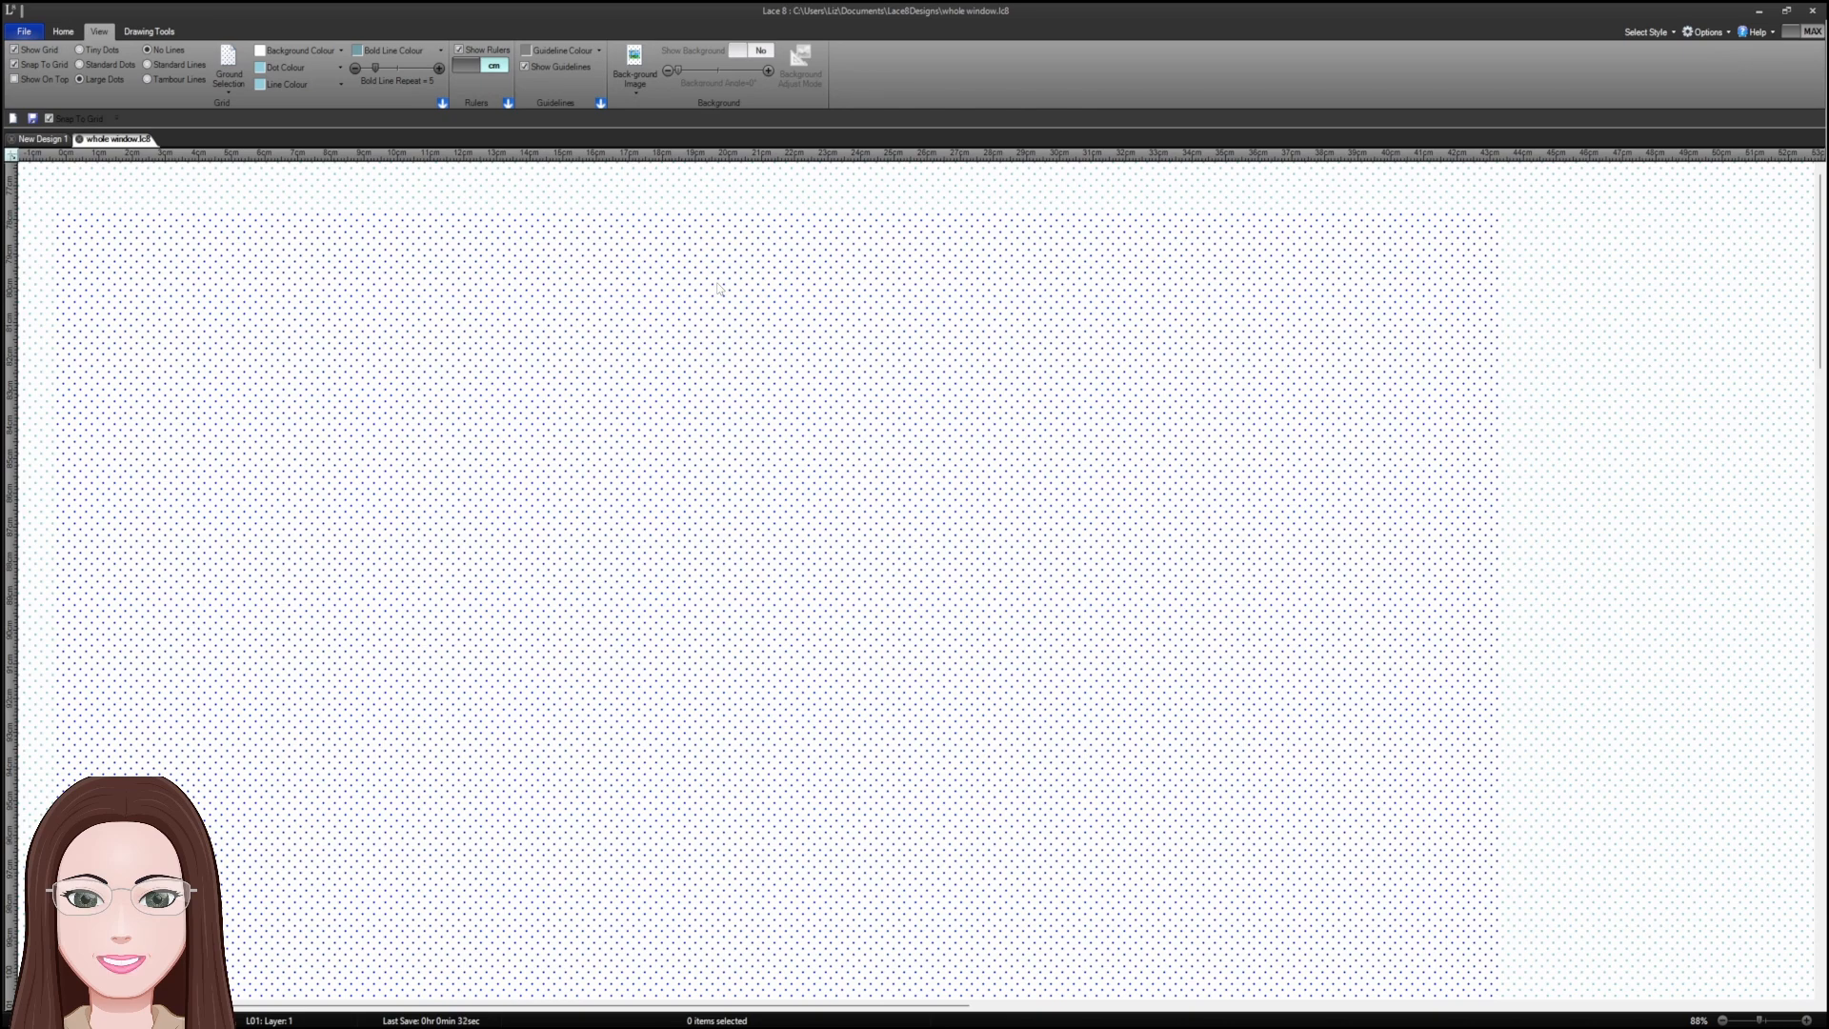
pyautogui.scroll(-5, 724, 288)
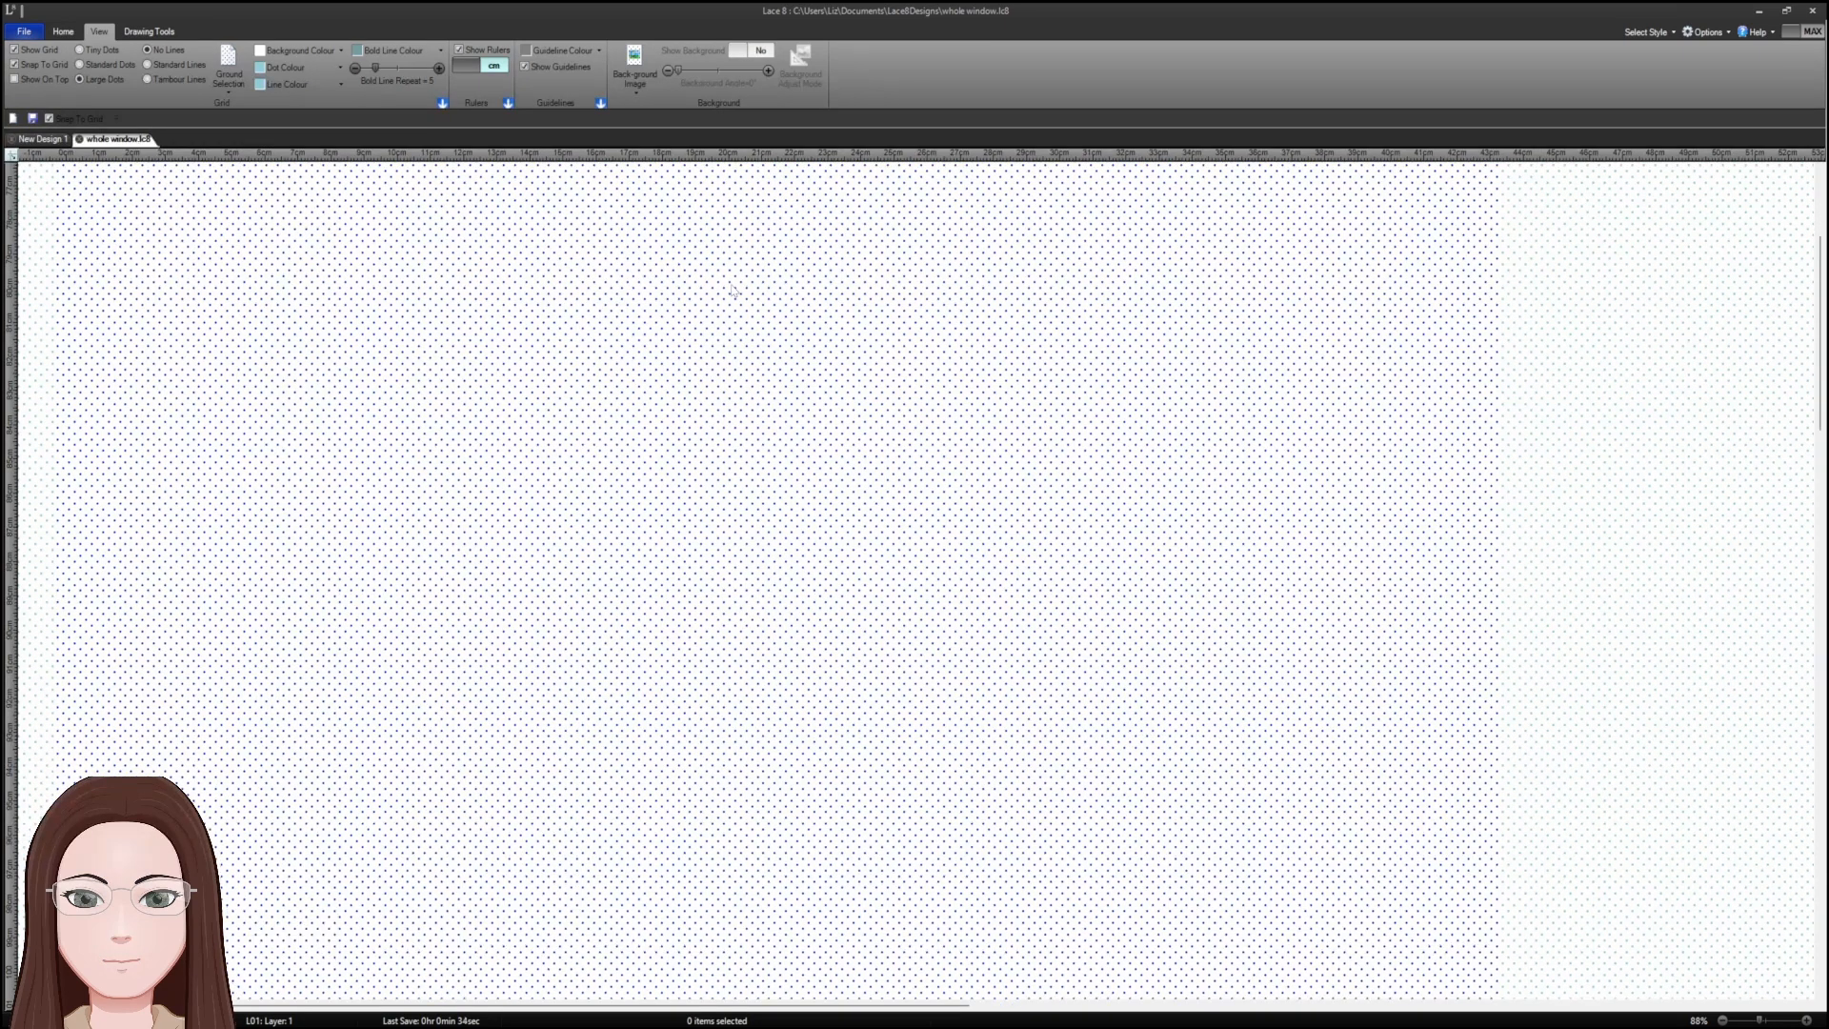
pyautogui.scroll(-5, 731, 289)
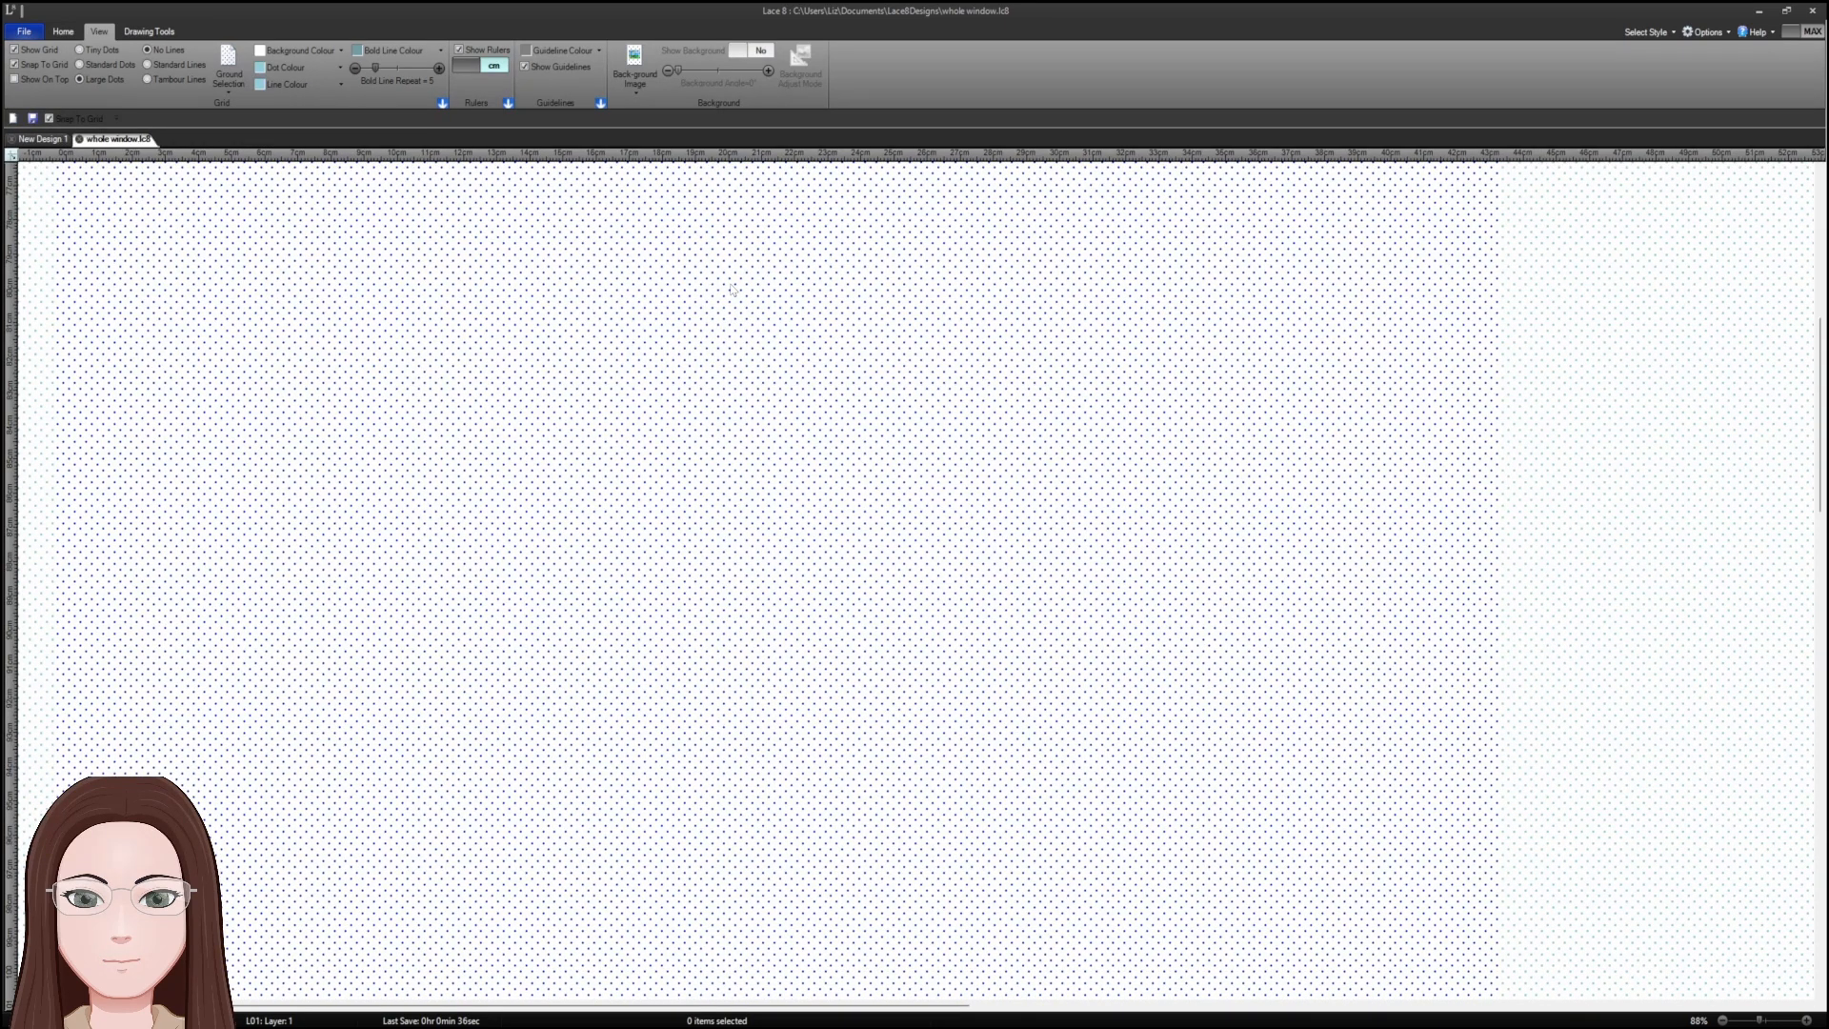
pyautogui.scroll(-5, 732, 289)
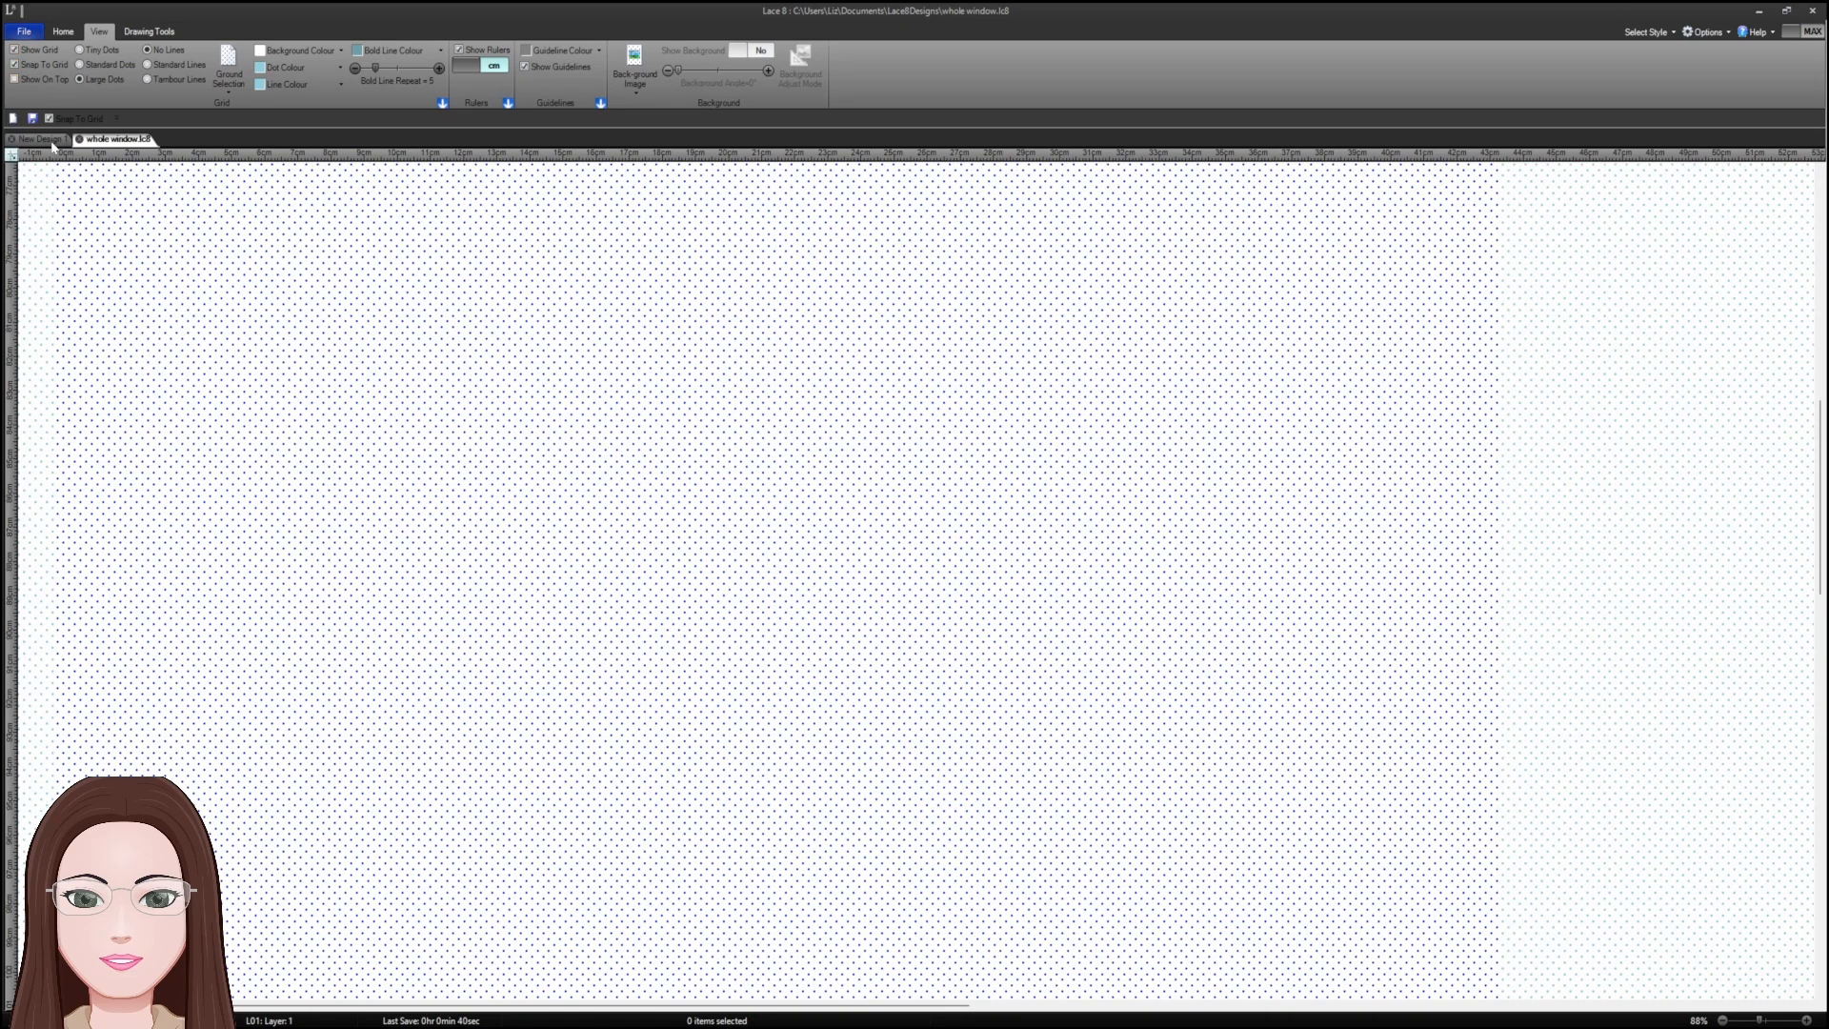
# - Switch to the empty New Design 1 drawing and change its grid angle
pyautogui.click(43, 140)
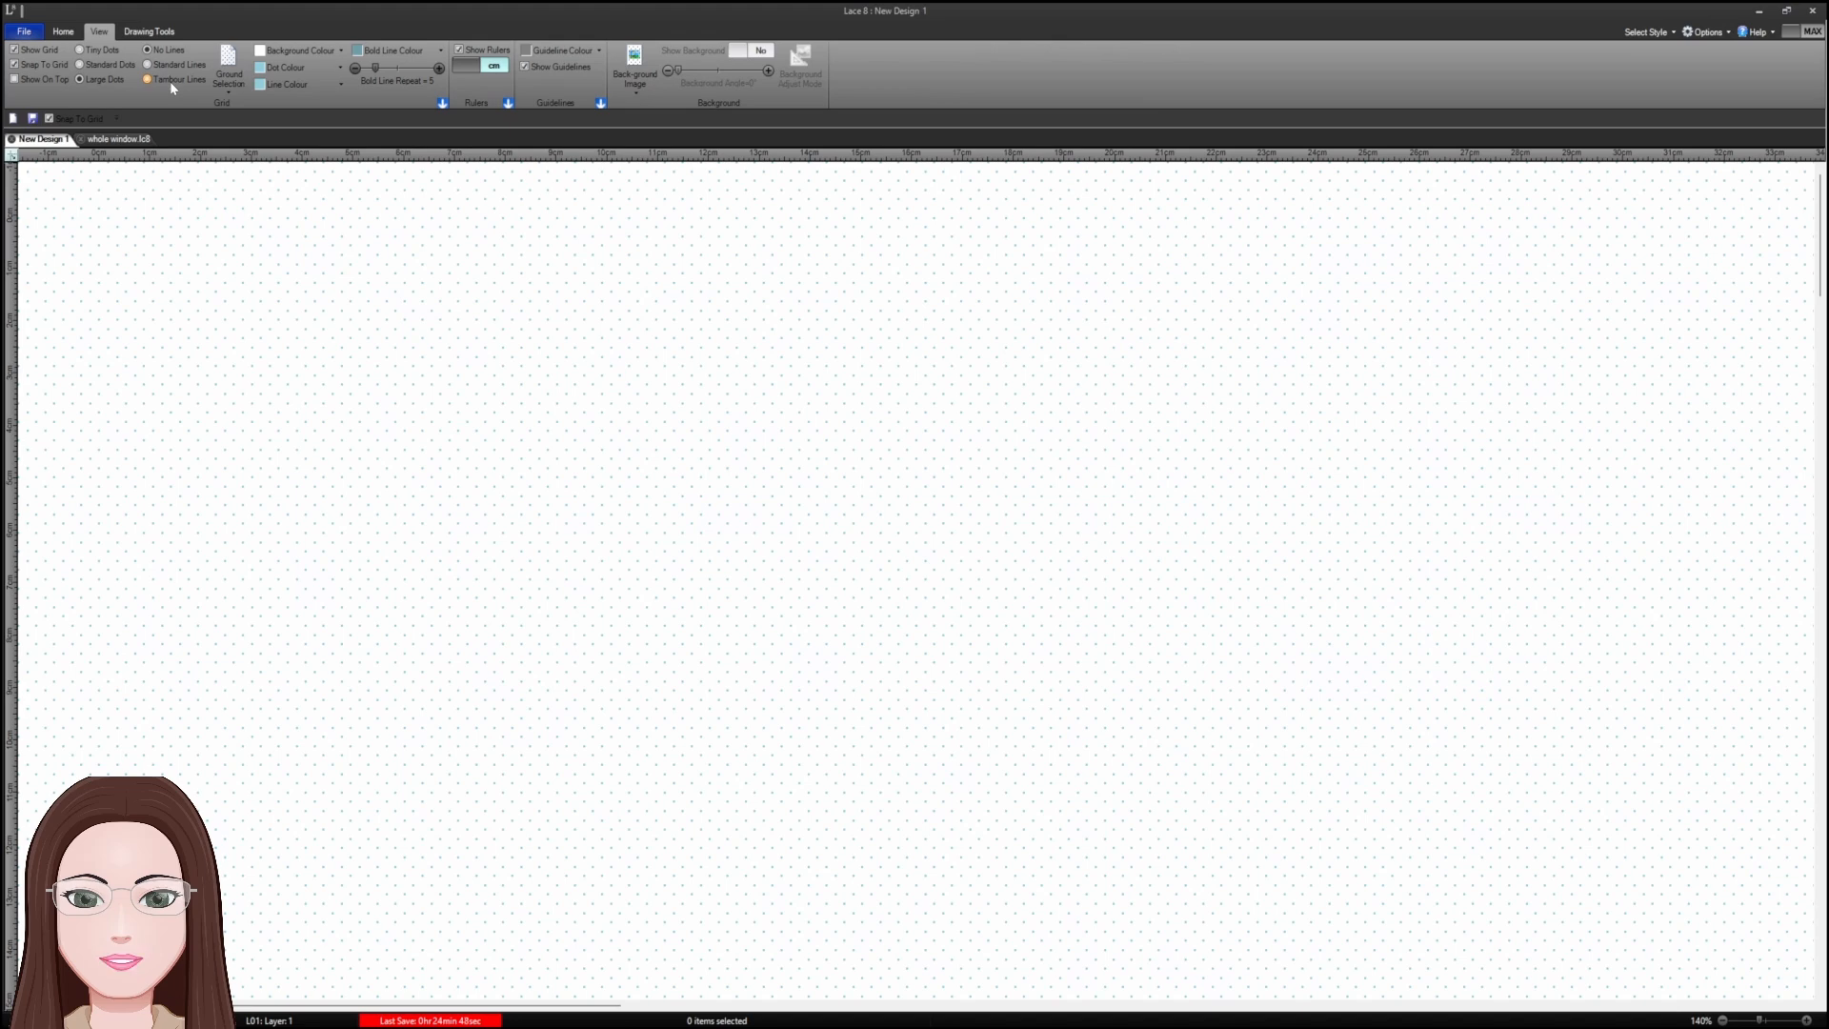
pyautogui.click(63, 33)
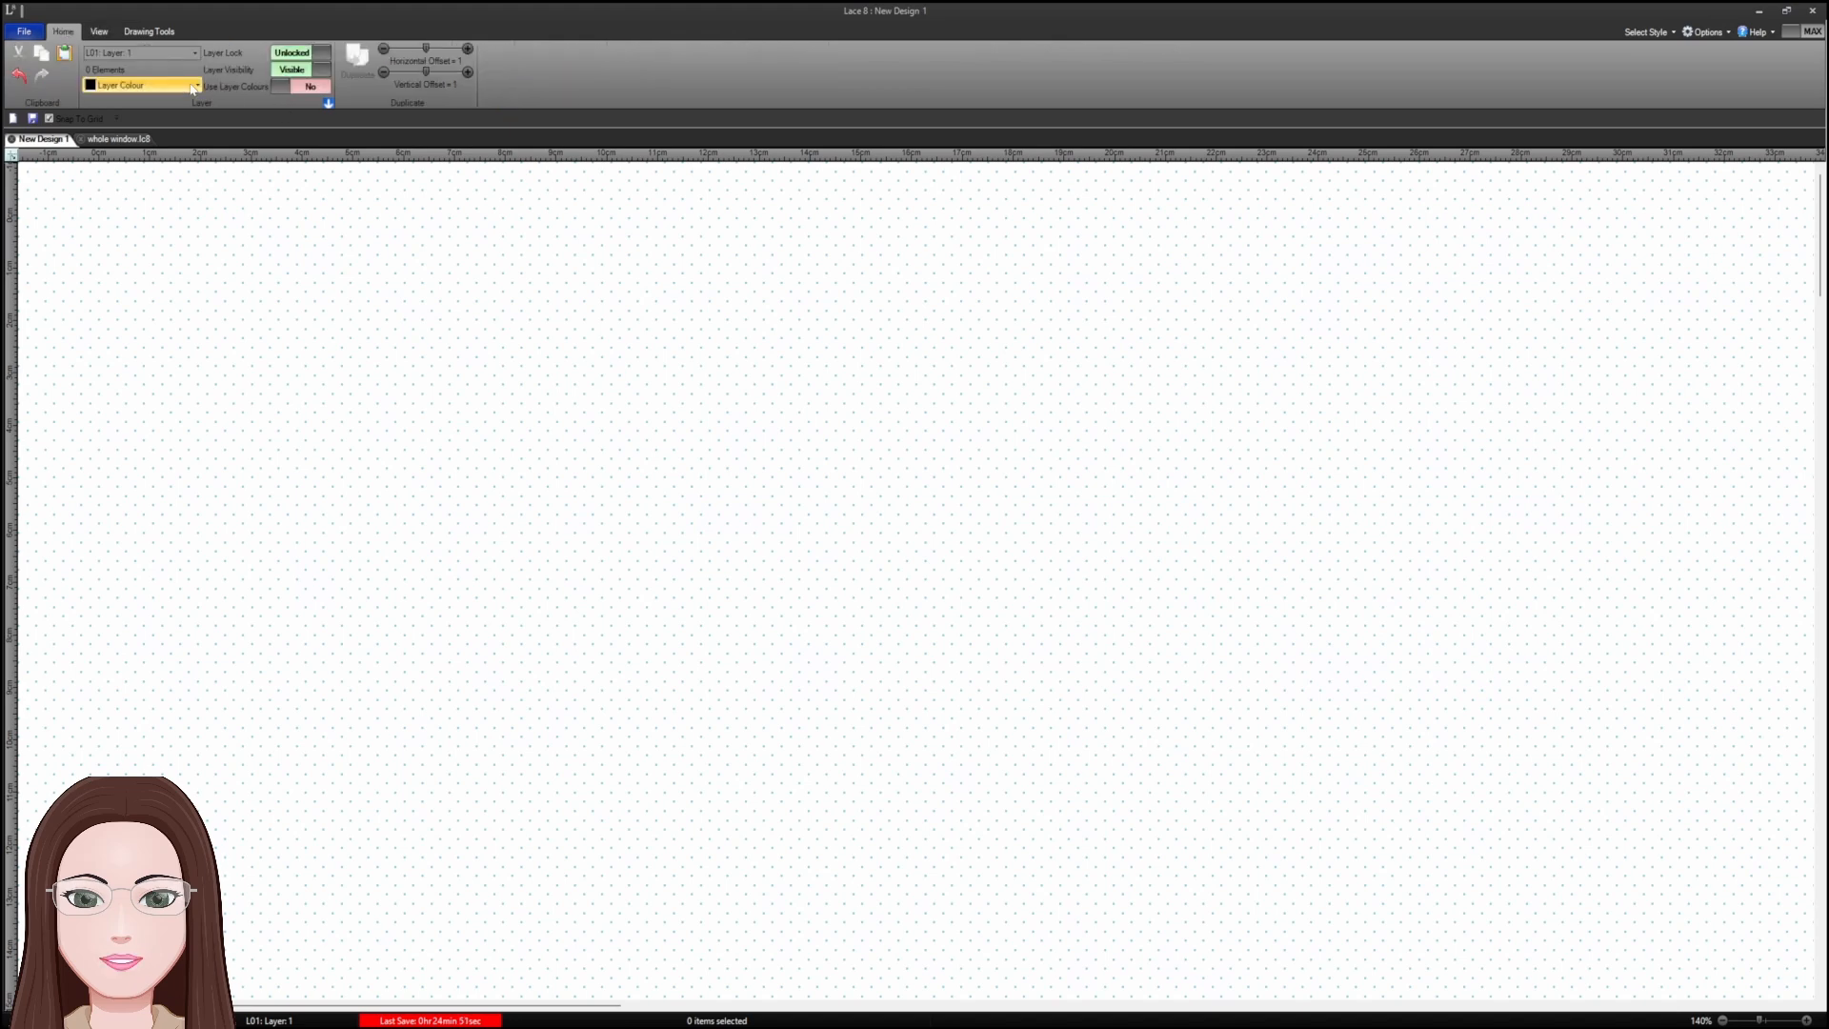
pyautogui.click(92, 35)
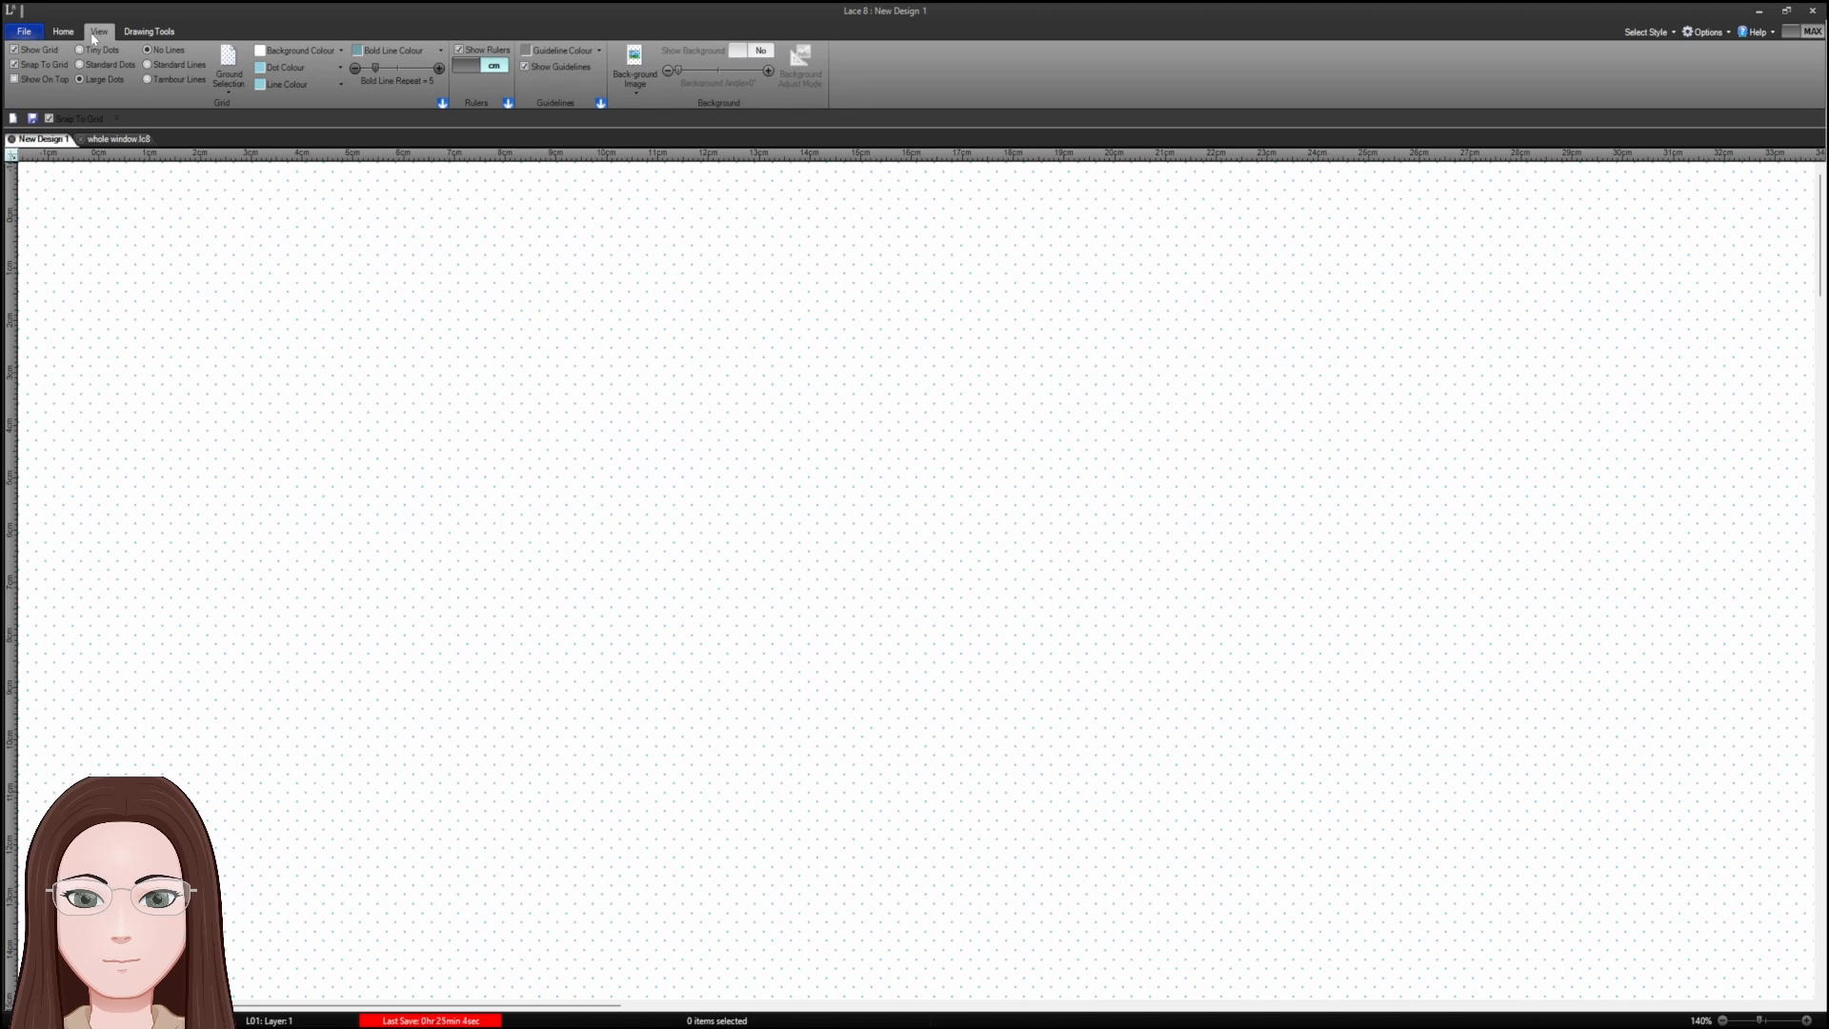
pyautogui.click(444, 104)
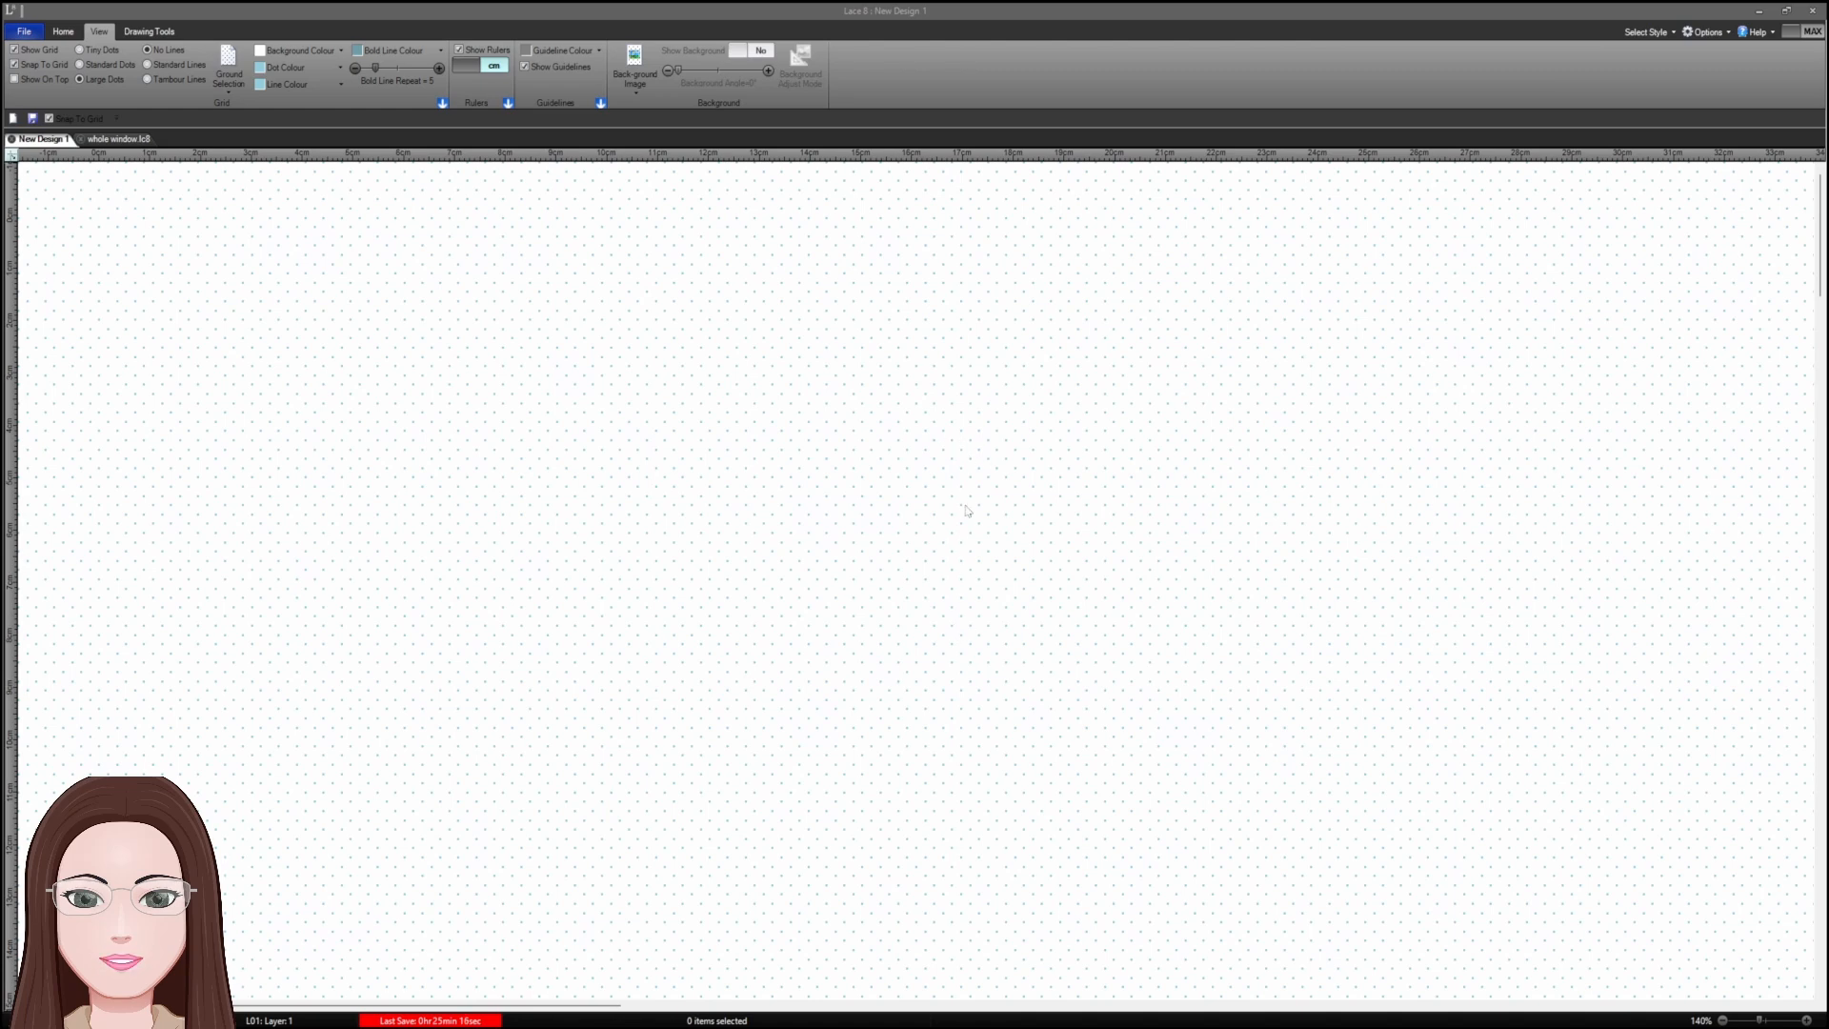
pyautogui.click(898, 619)
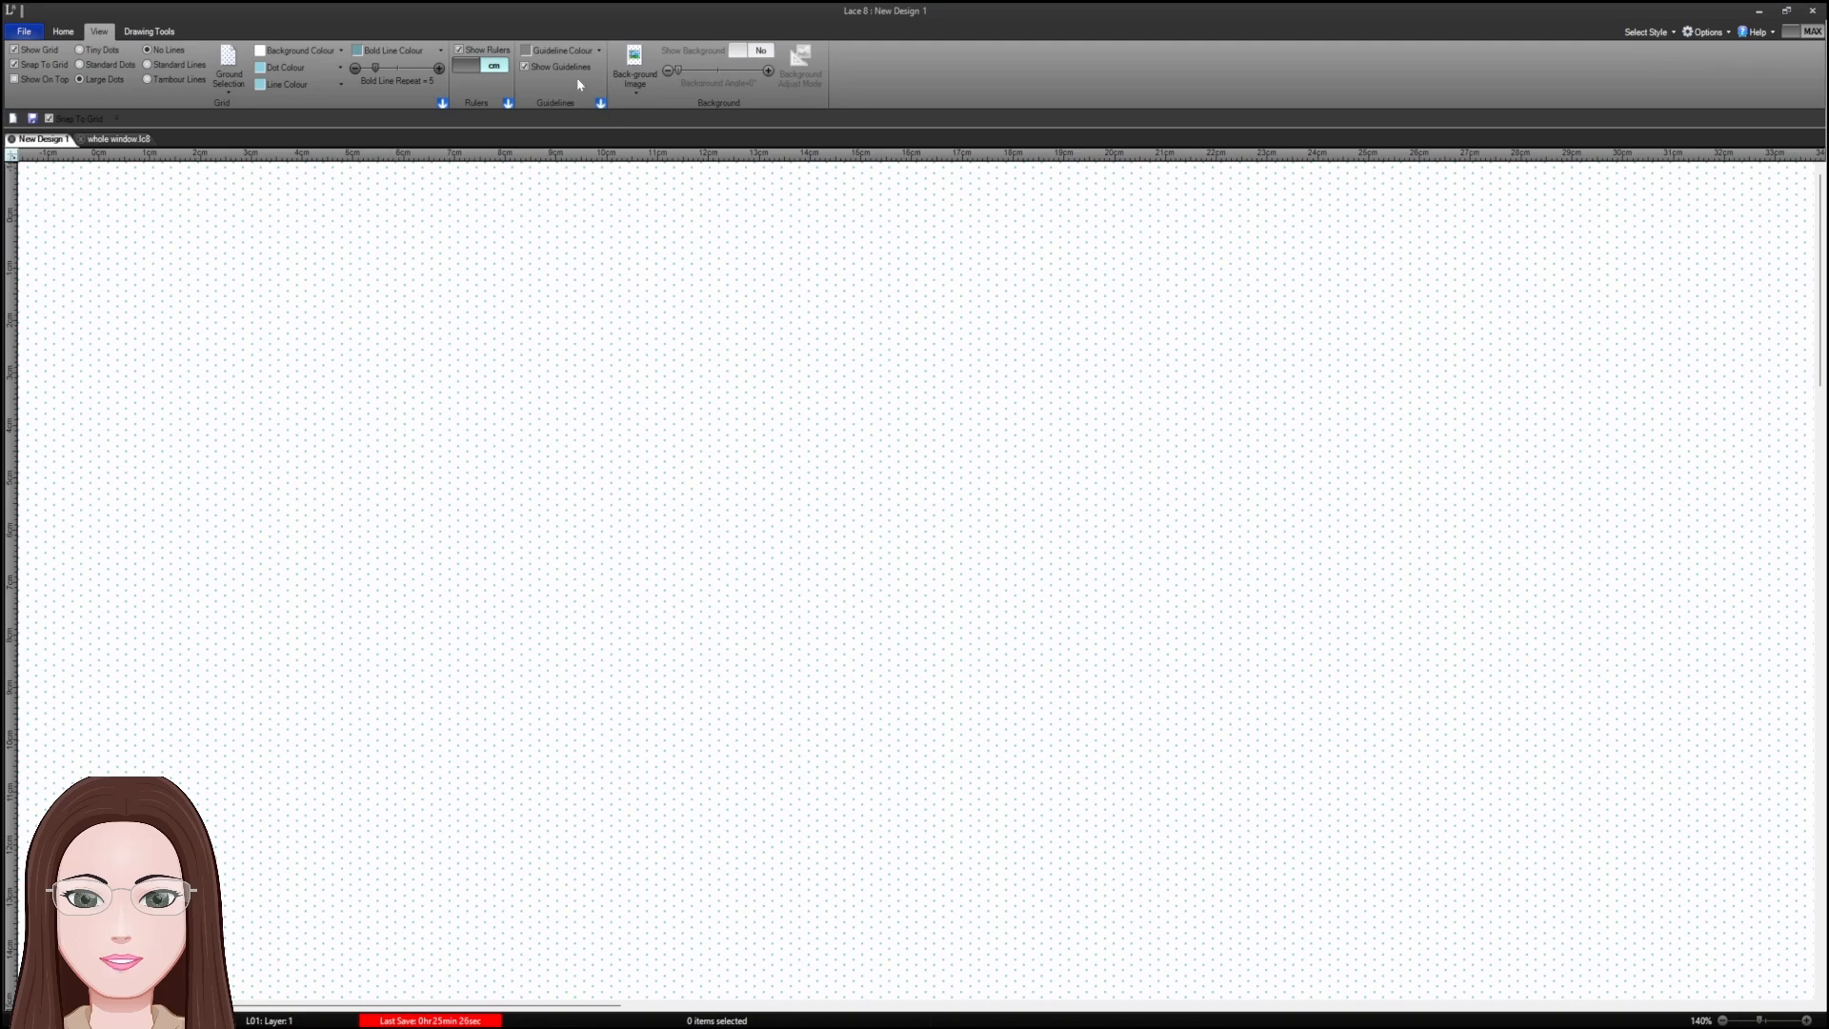
# - Choose a small cross-shaped motif for the empty design, and enlarge the grid to 260% zoom
pyautogui.click(148, 32)
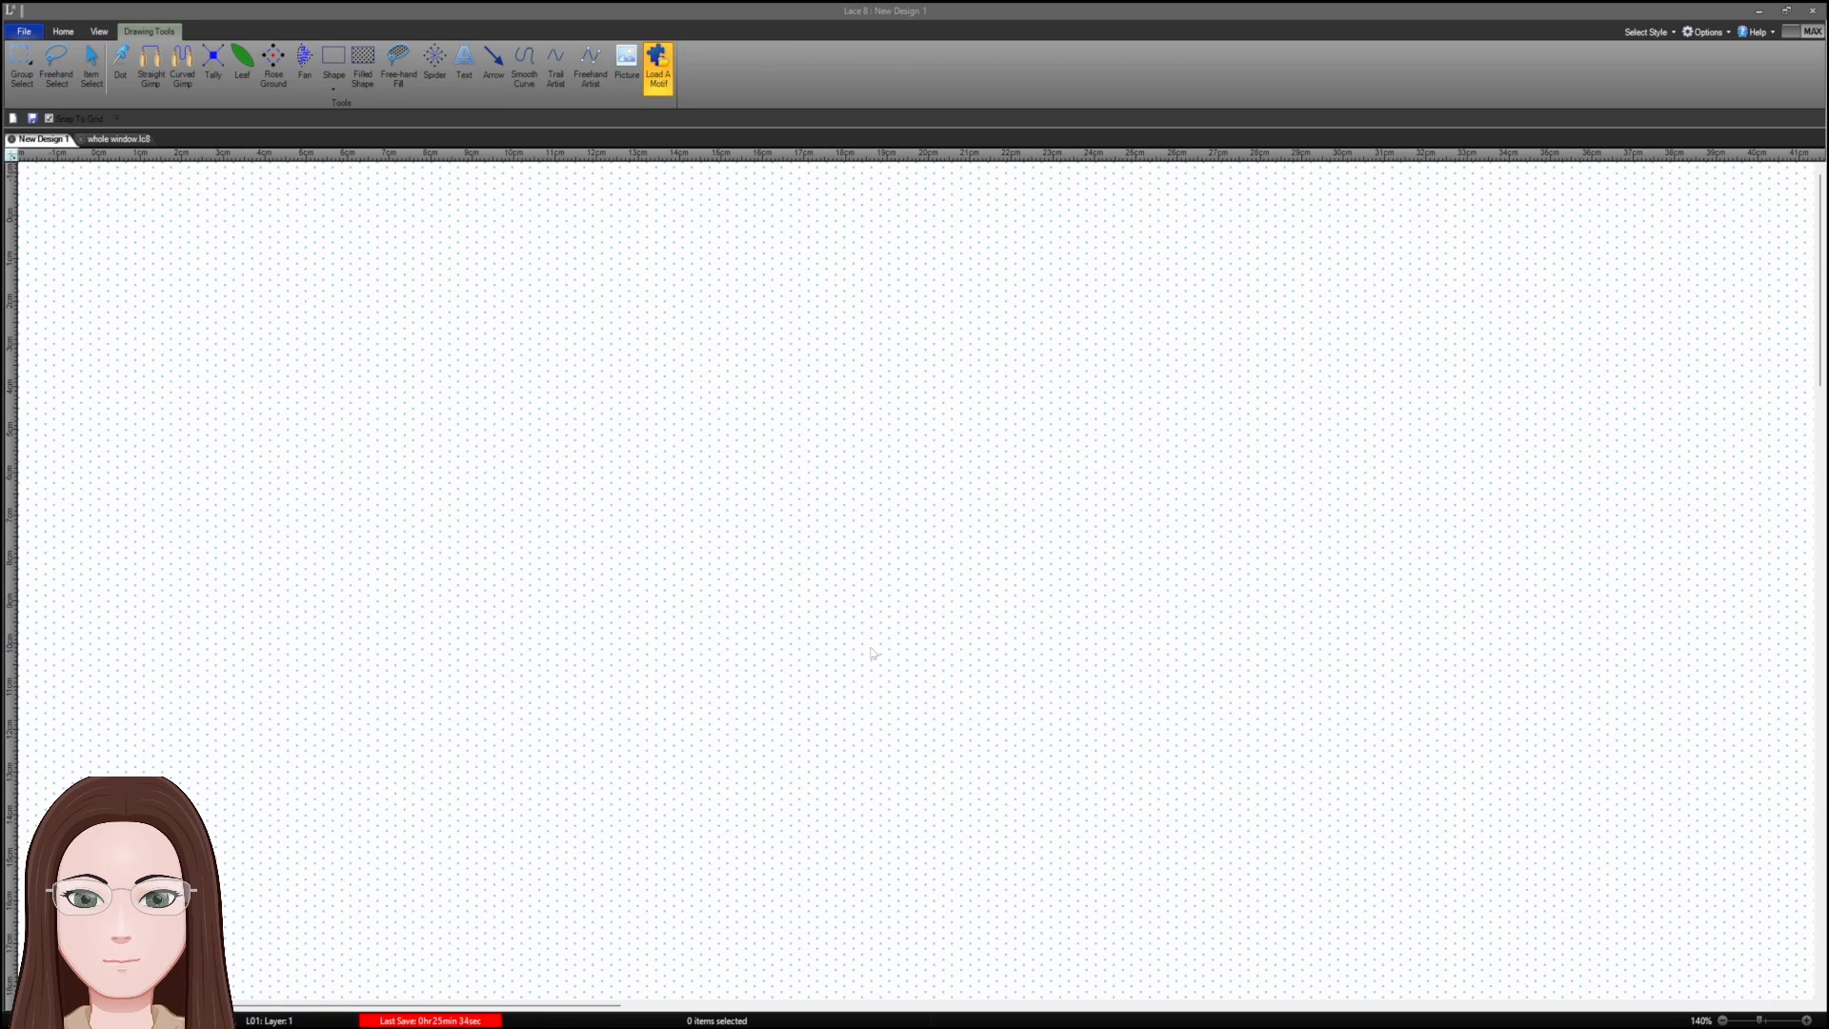
pyautogui.click(952, 651)
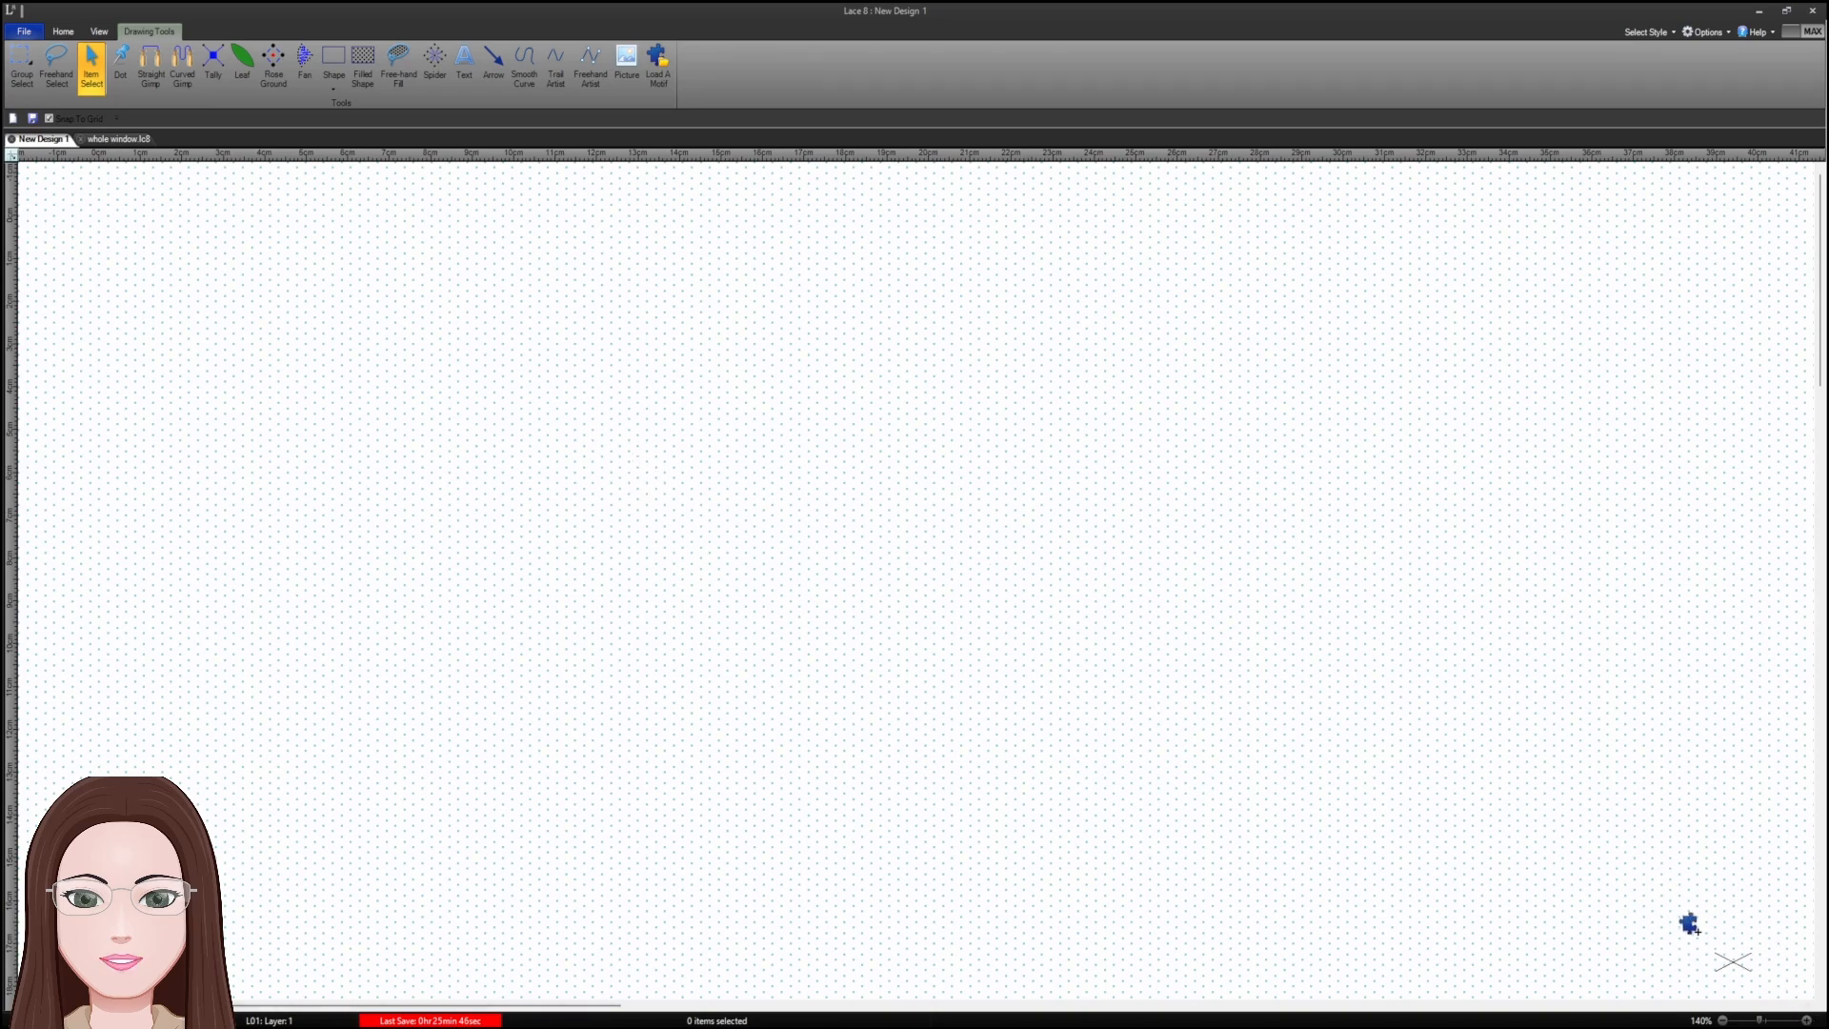
pyautogui.click(1807, 1021)
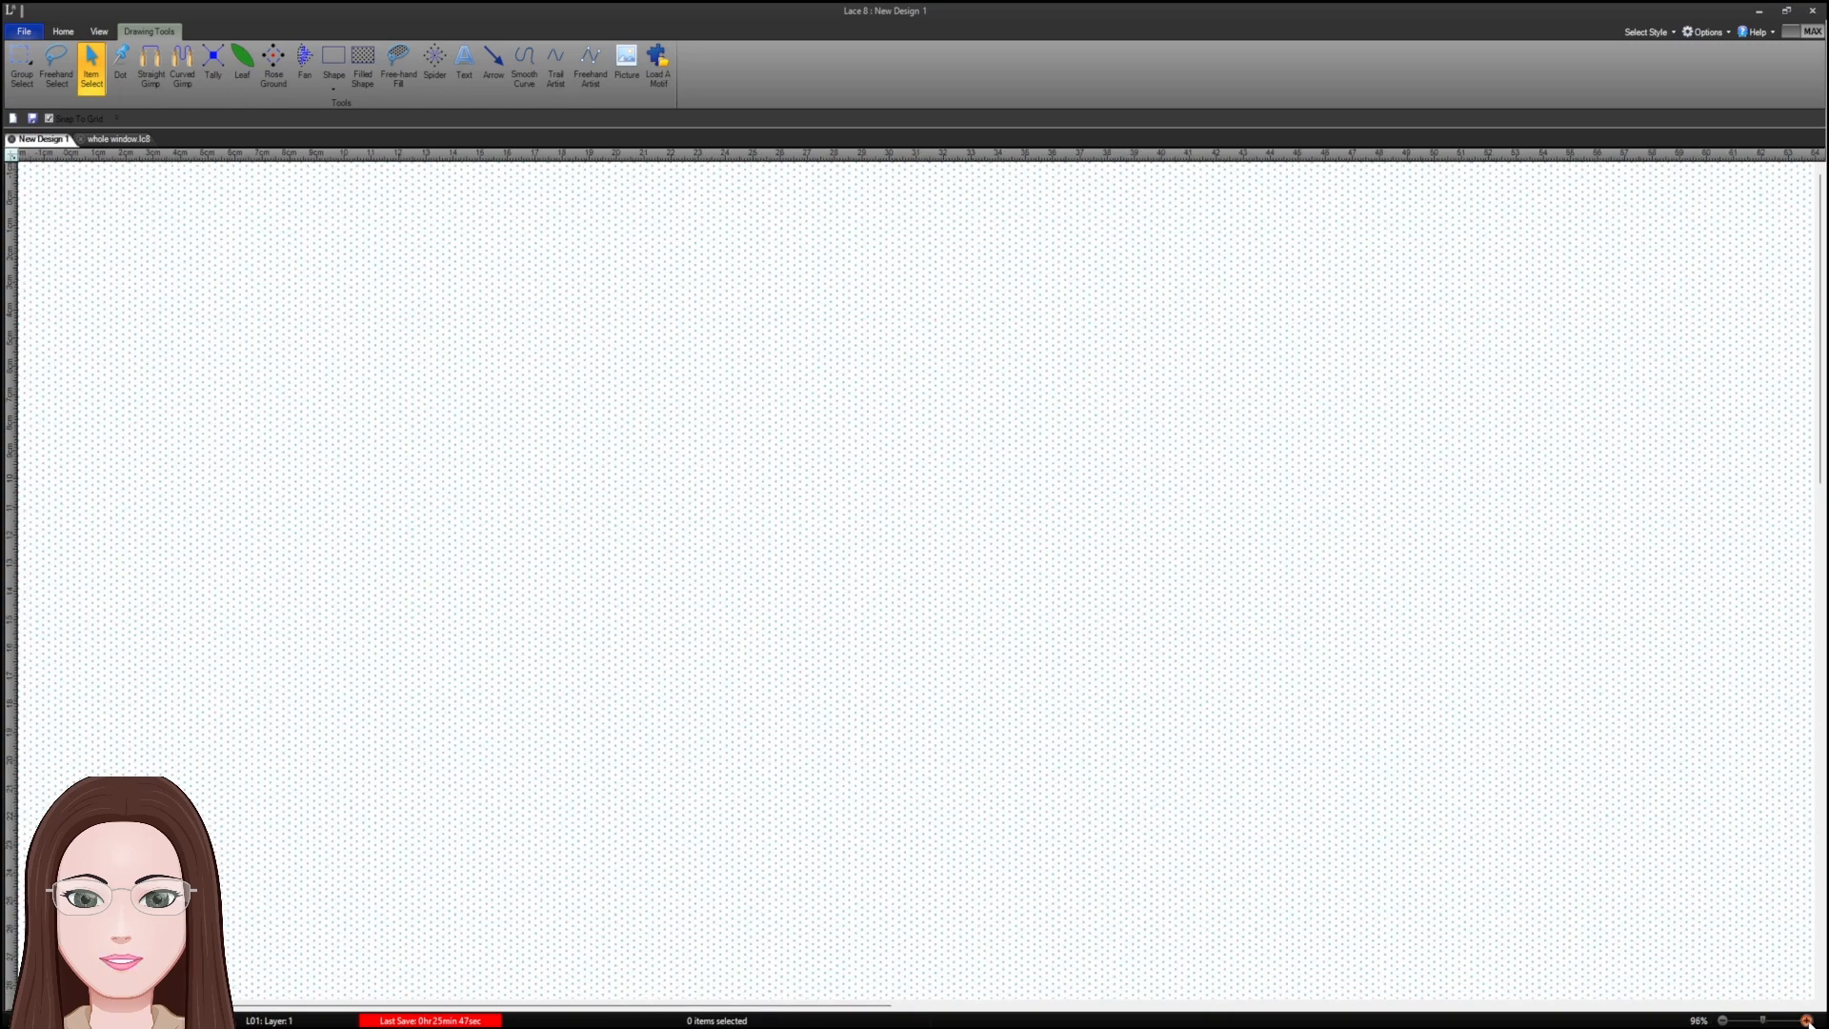
pyautogui.click(1807, 1021)
pyautogui.click(1807, 1021)
pyautogui.click(1808, 1021)
pyautogui.click(1807, 1021)
pyautogui.click(1808, 1021)
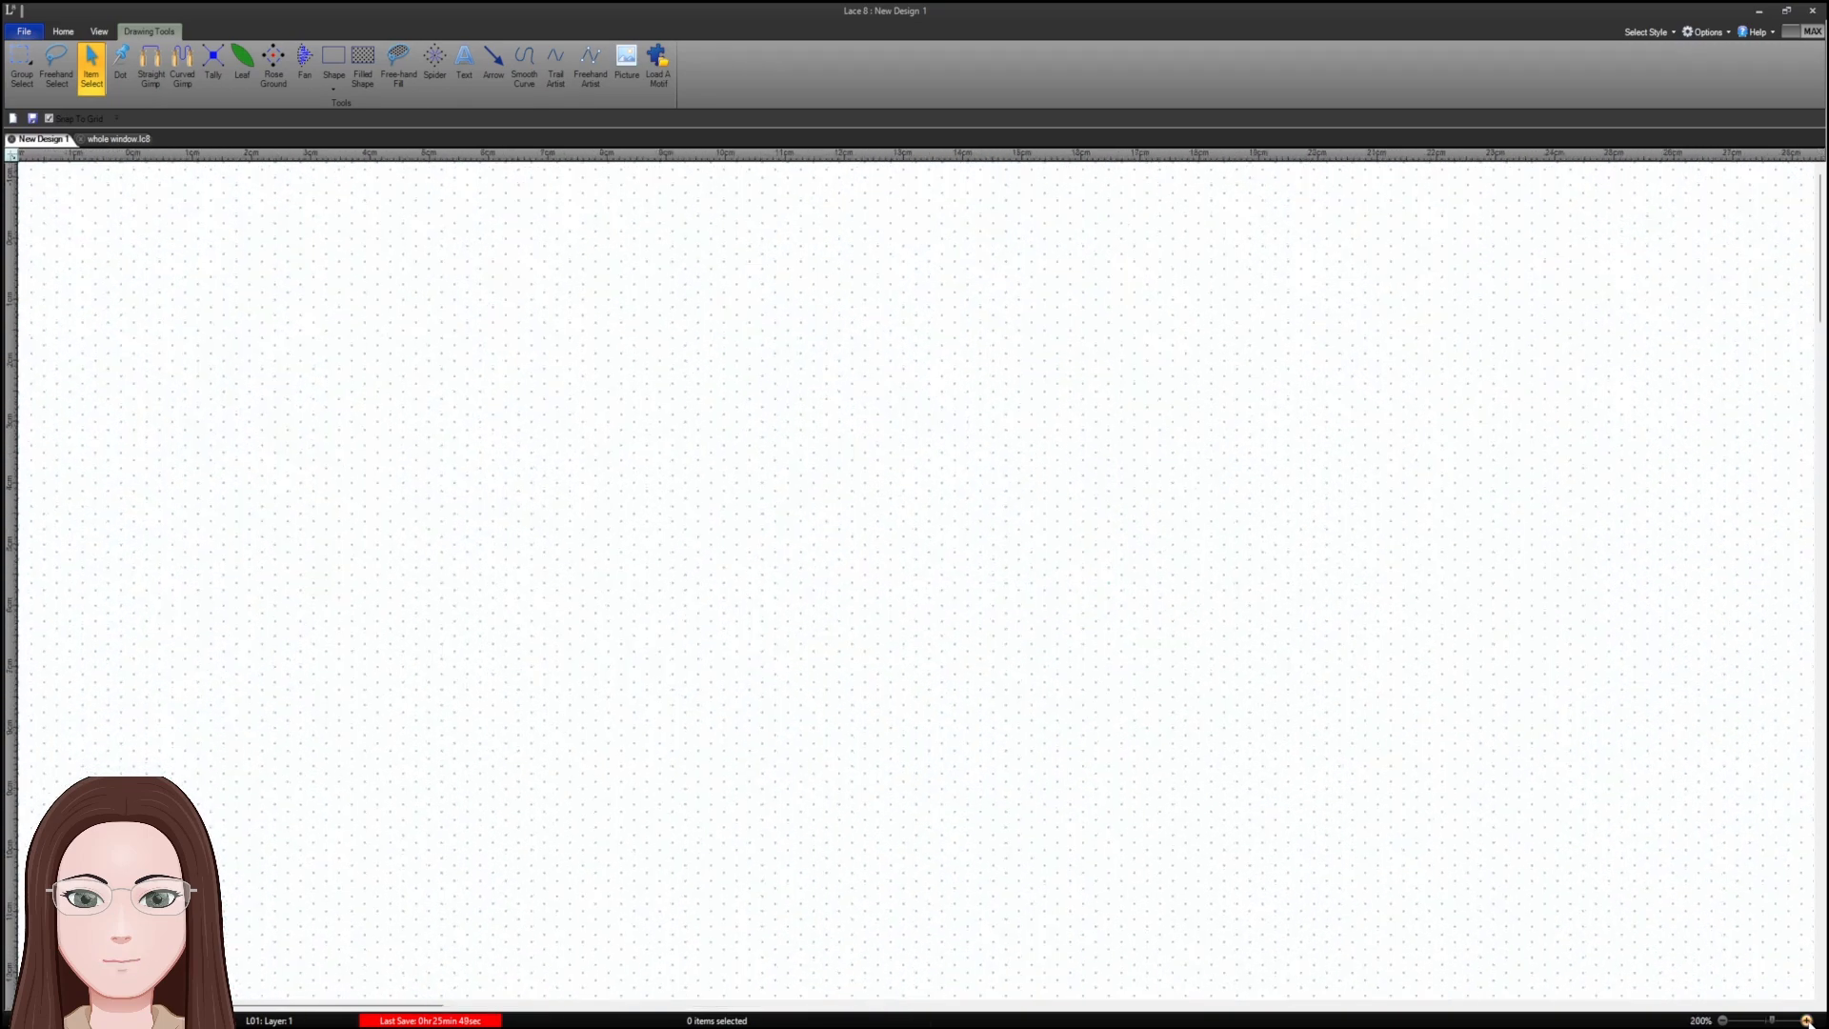
pyautogui.click(1808, 1021)
# - Try out a dotted spider motif and a ringed hexagon motif on the new grid, and undo the placement
pyautogui.click(658, 67)
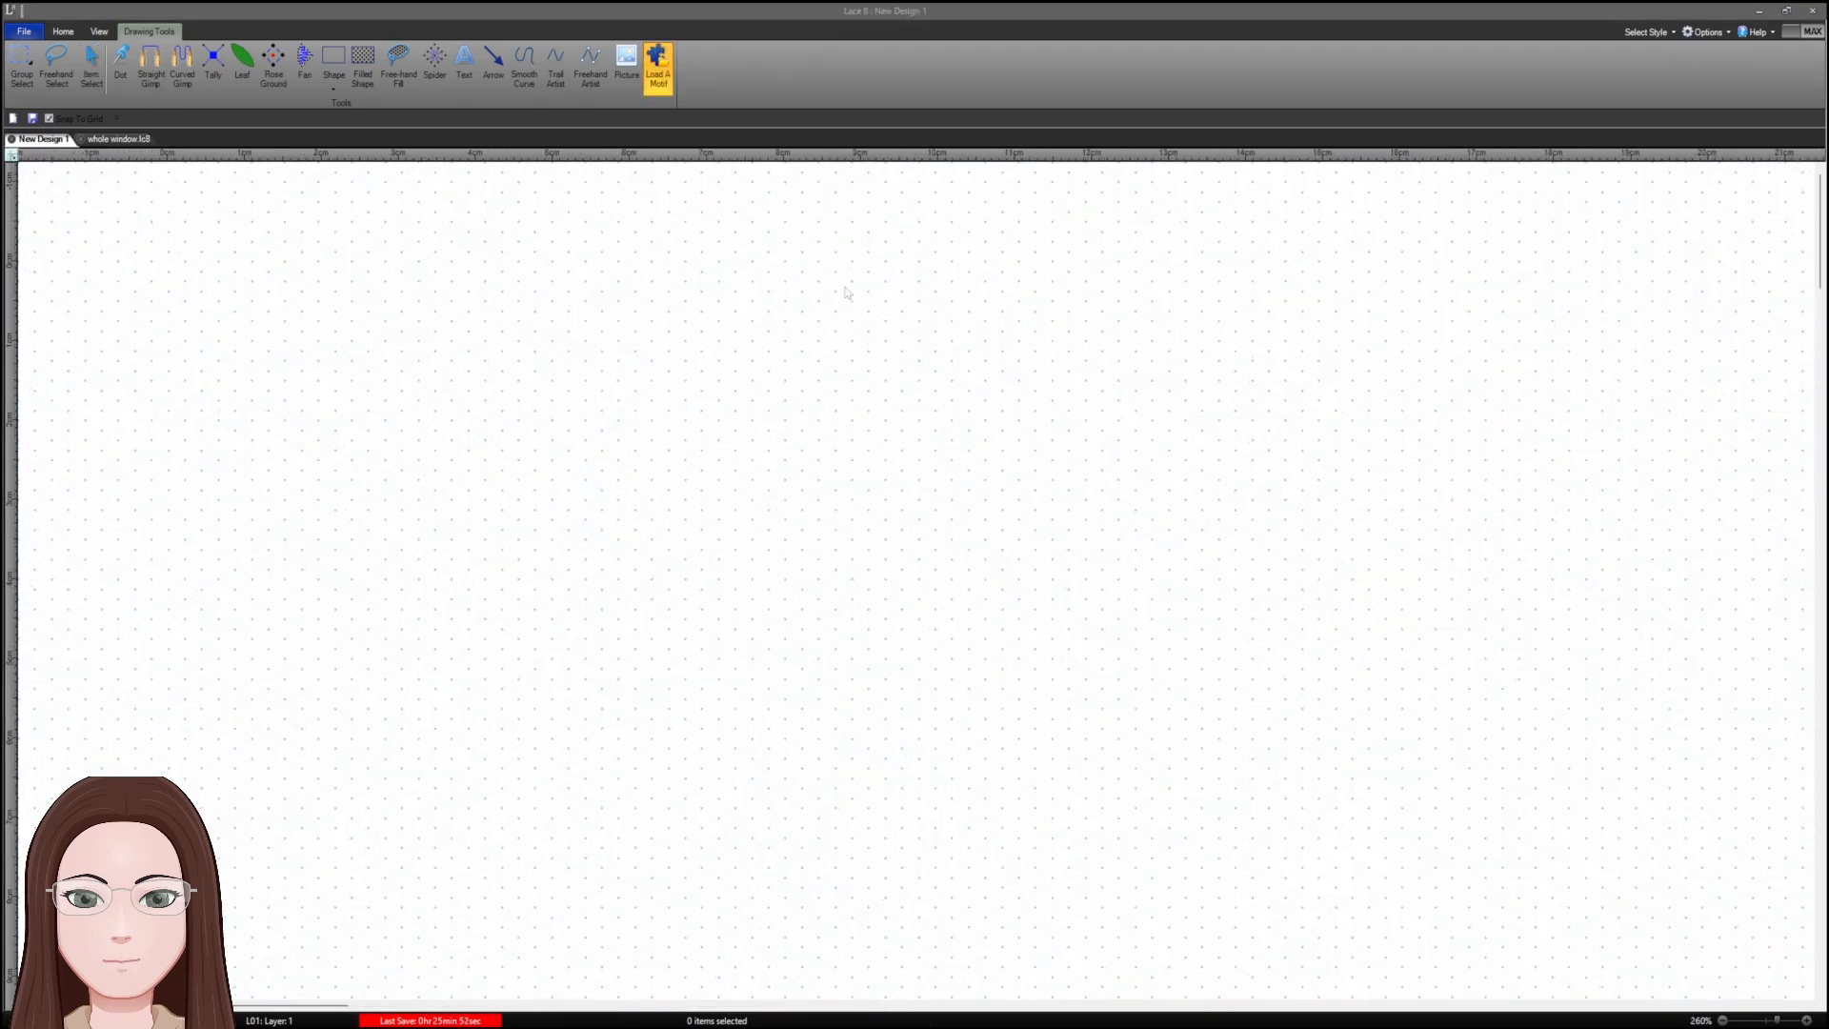
pyautogui.click(942, 668)
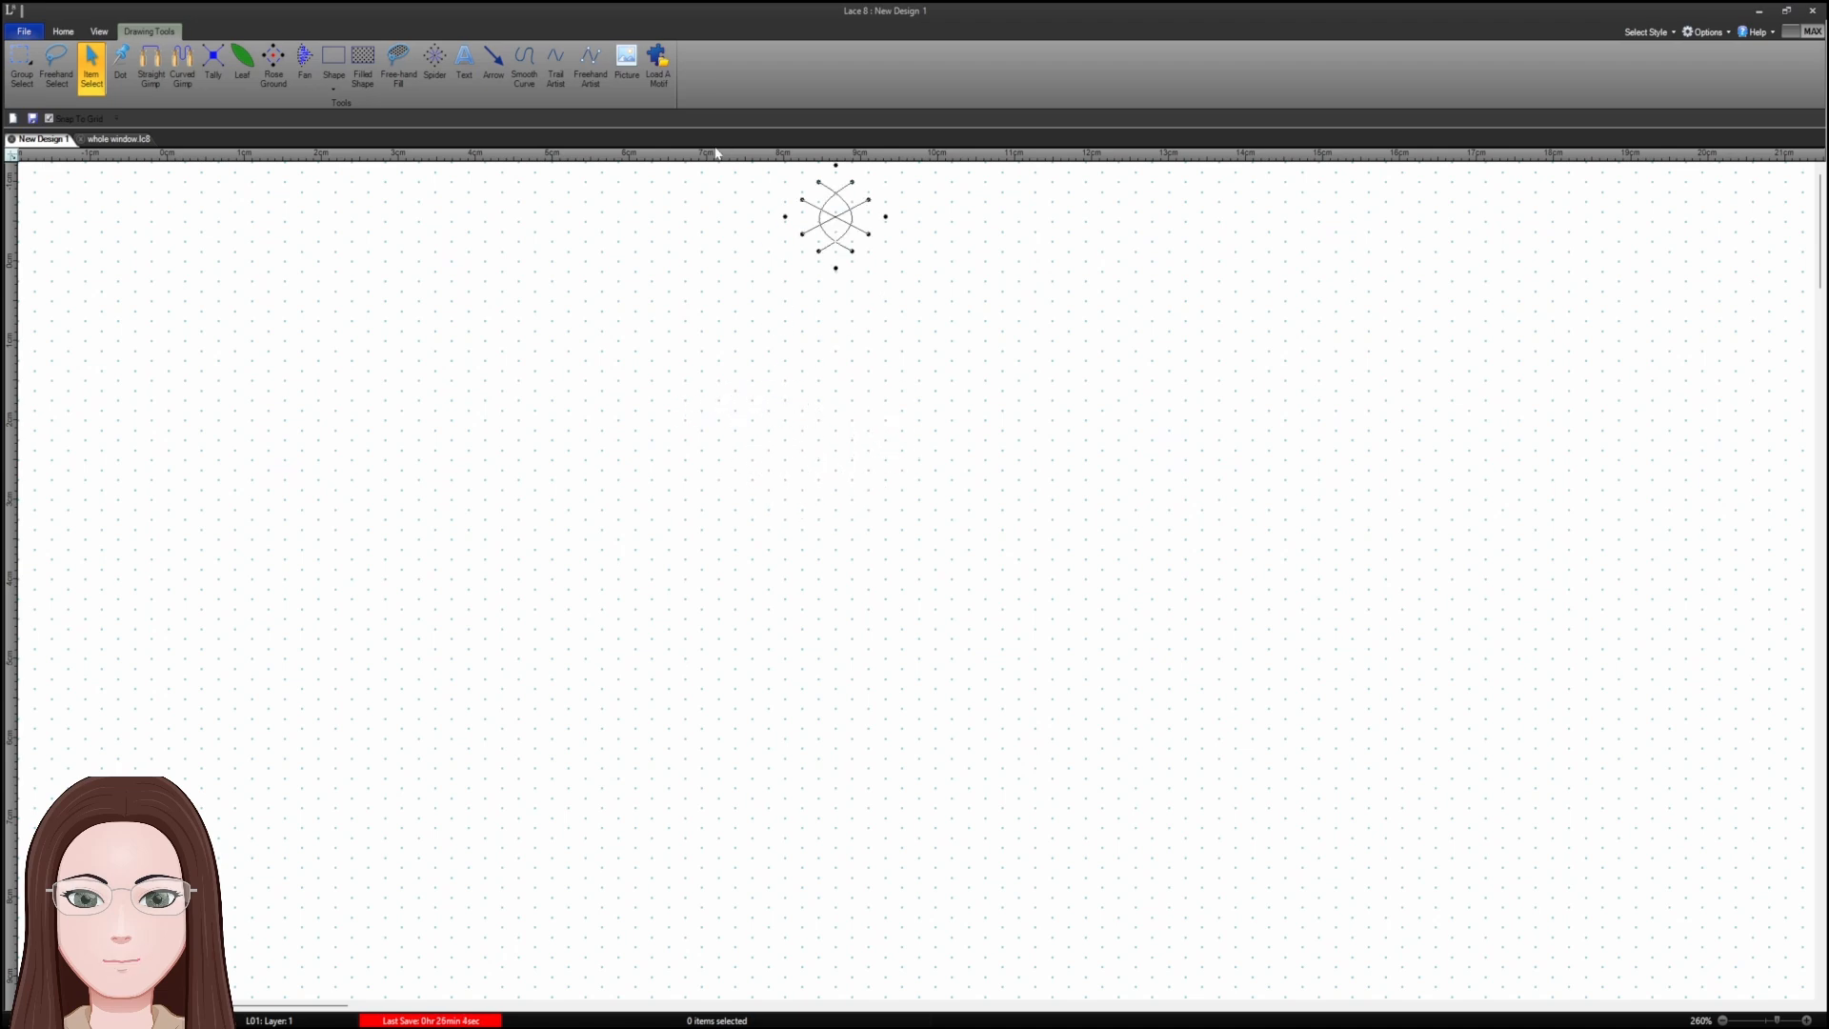
pyautogui.click(658, 65)
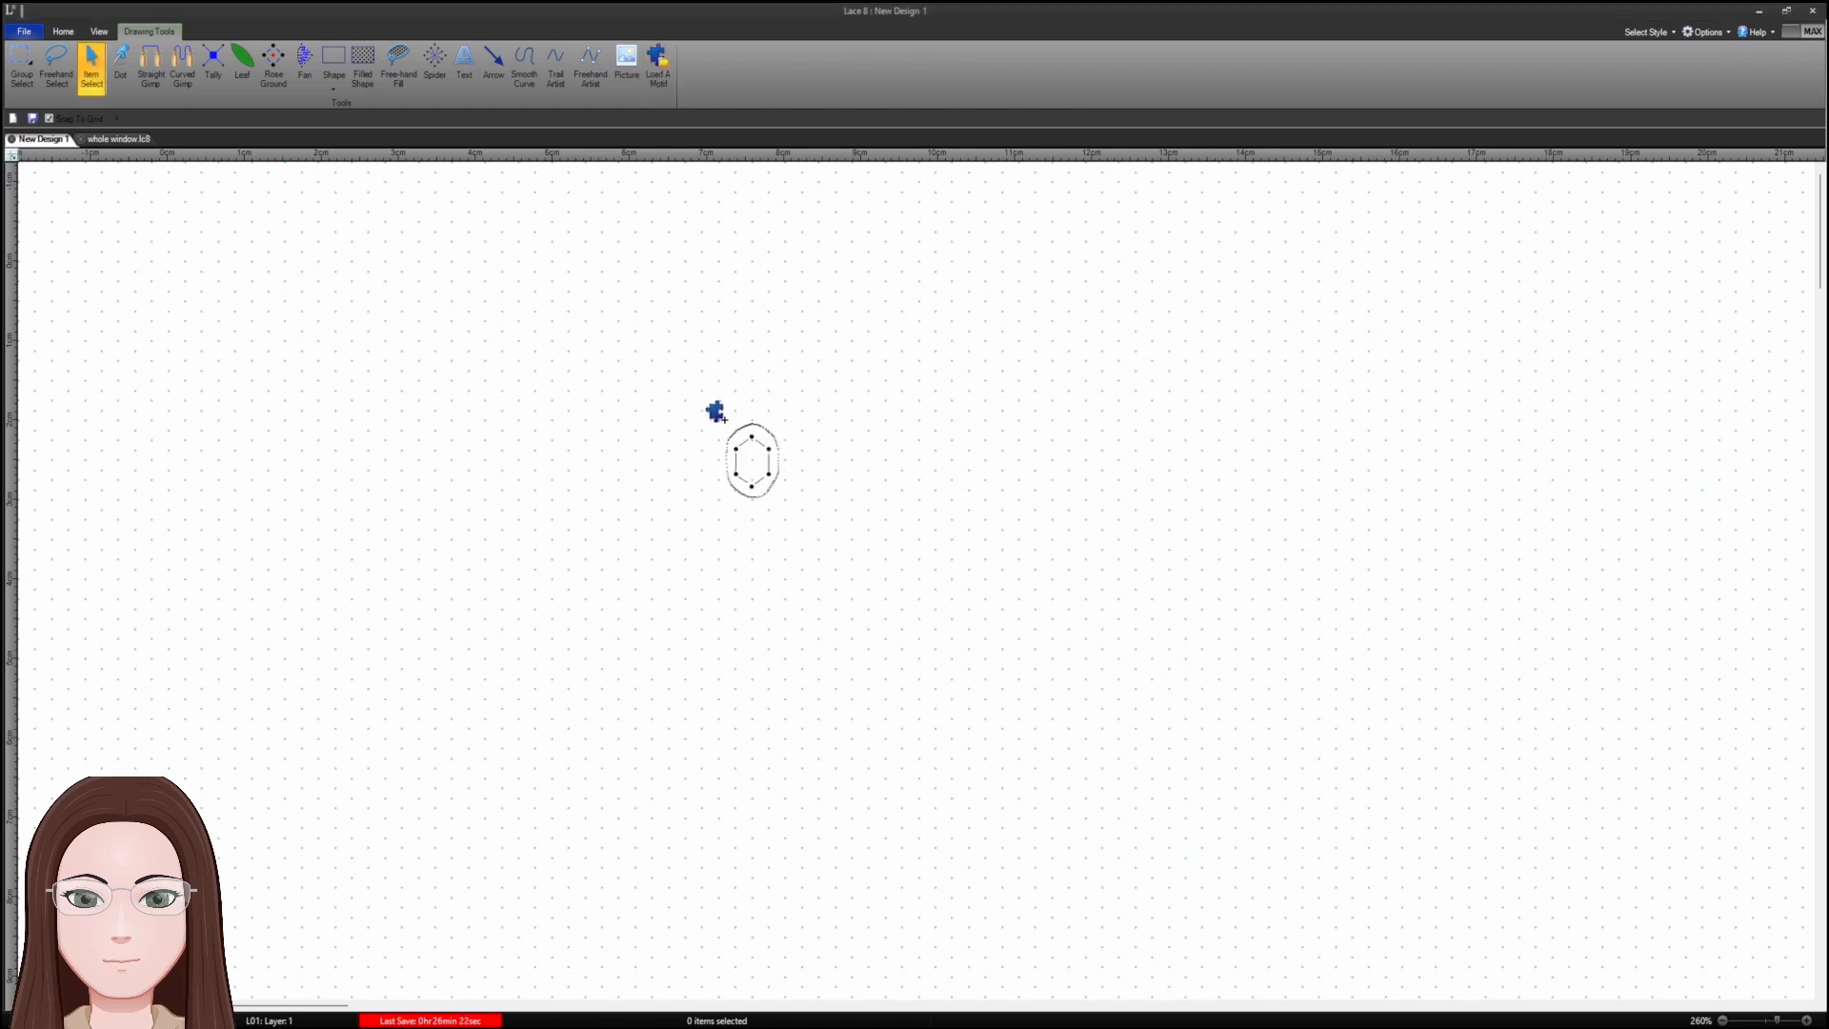
pyautogui.click(715, 413)
pyautogui.hotkey('ctrl', 'z')
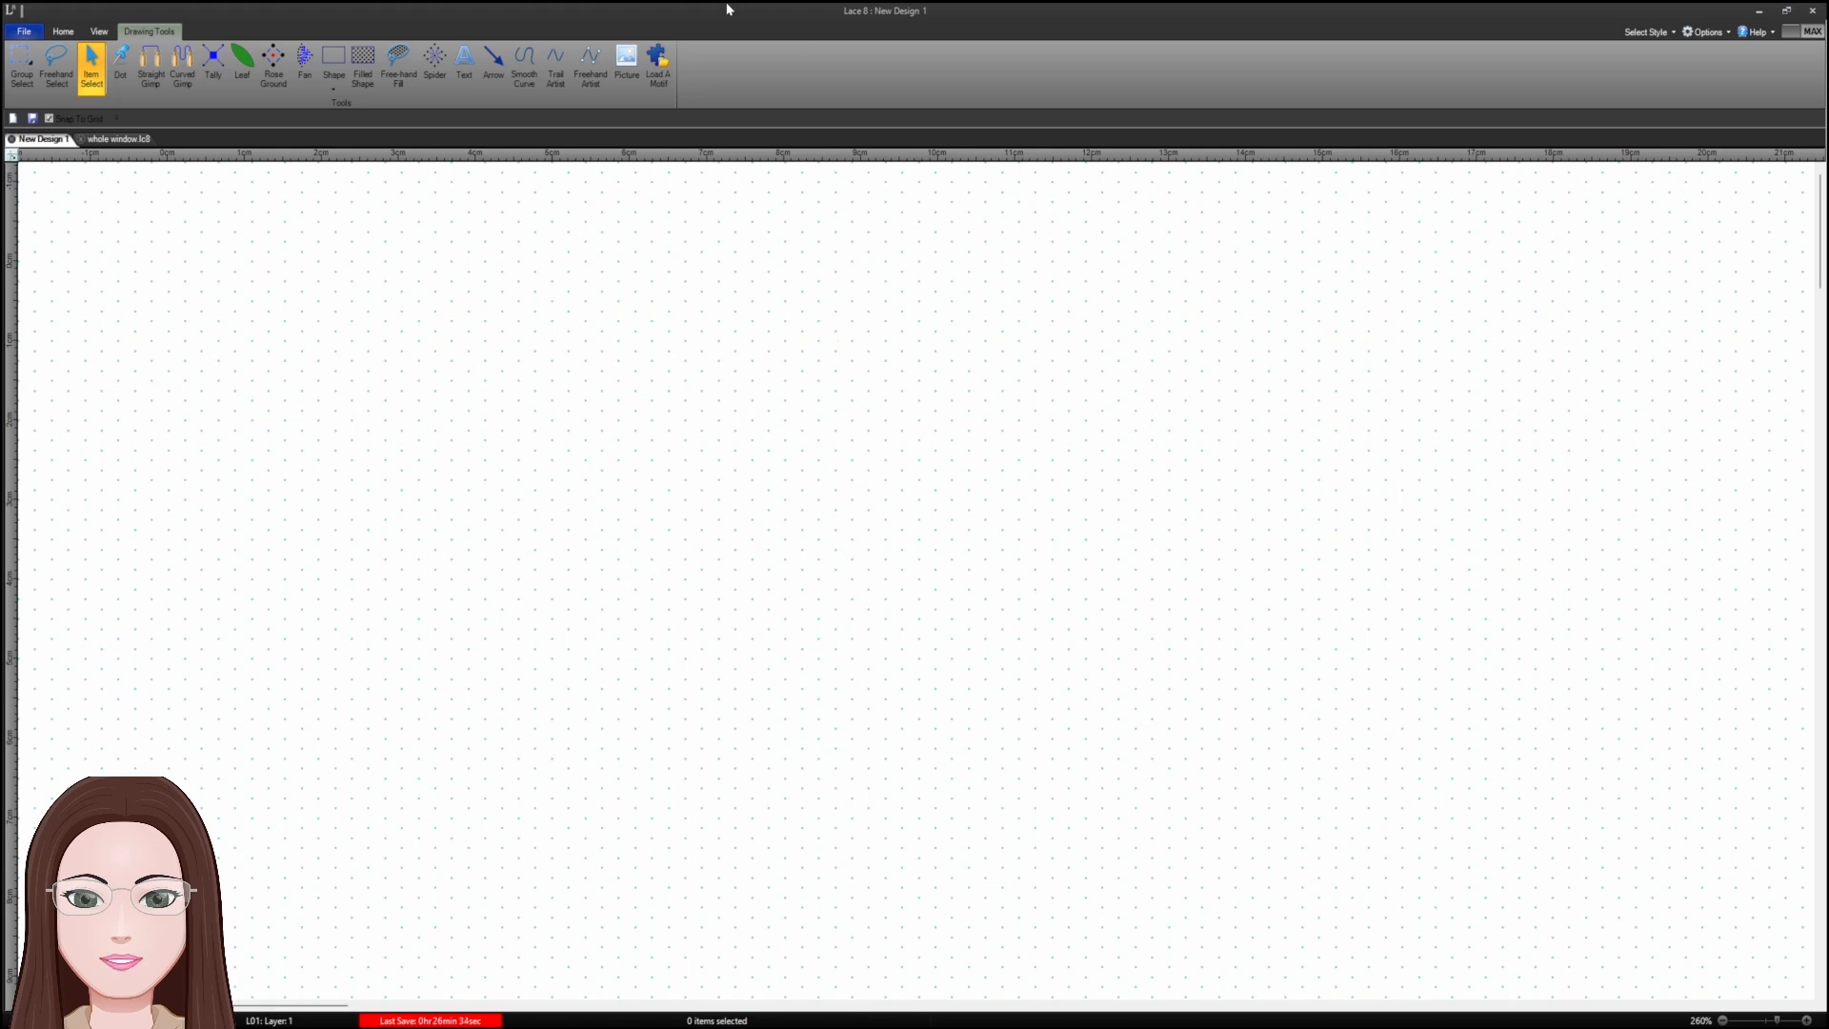
# - Load a hexagonal dot motif and place four copies in a vertical column of adjoining hexagons
pyautogui.click(658, 65)
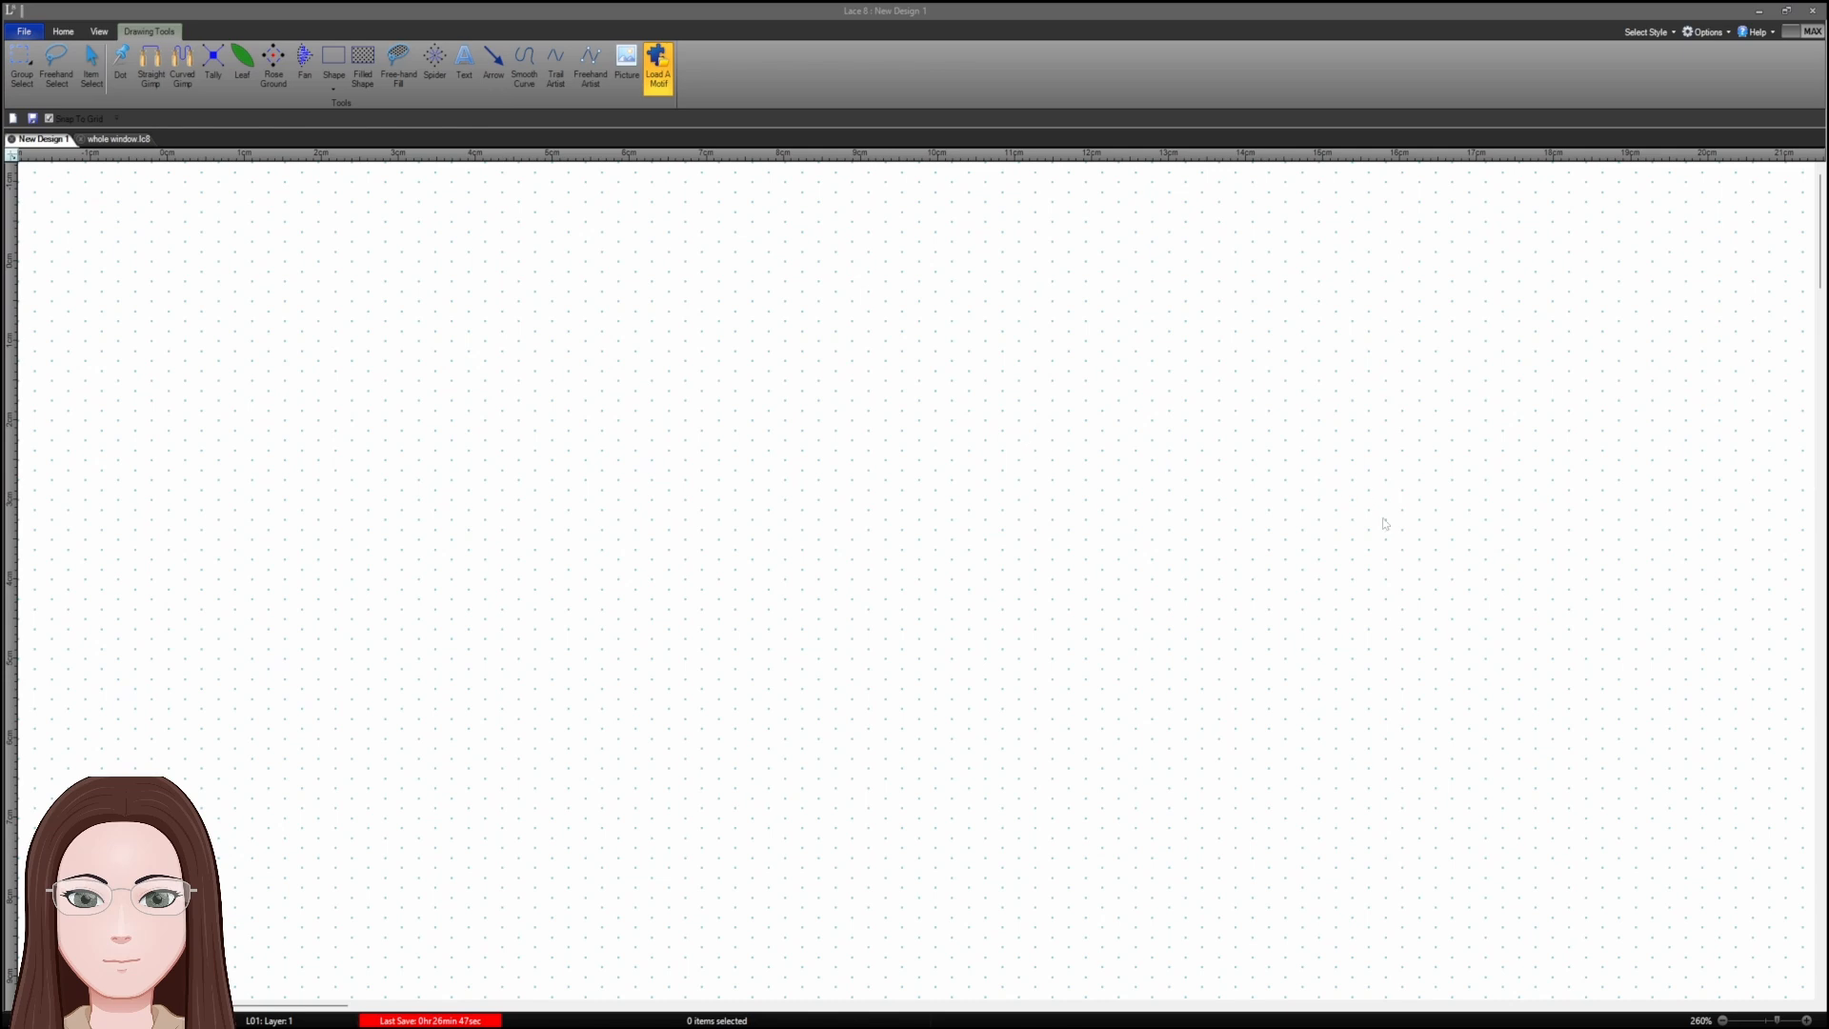
pyautogui.click(1063, 633)
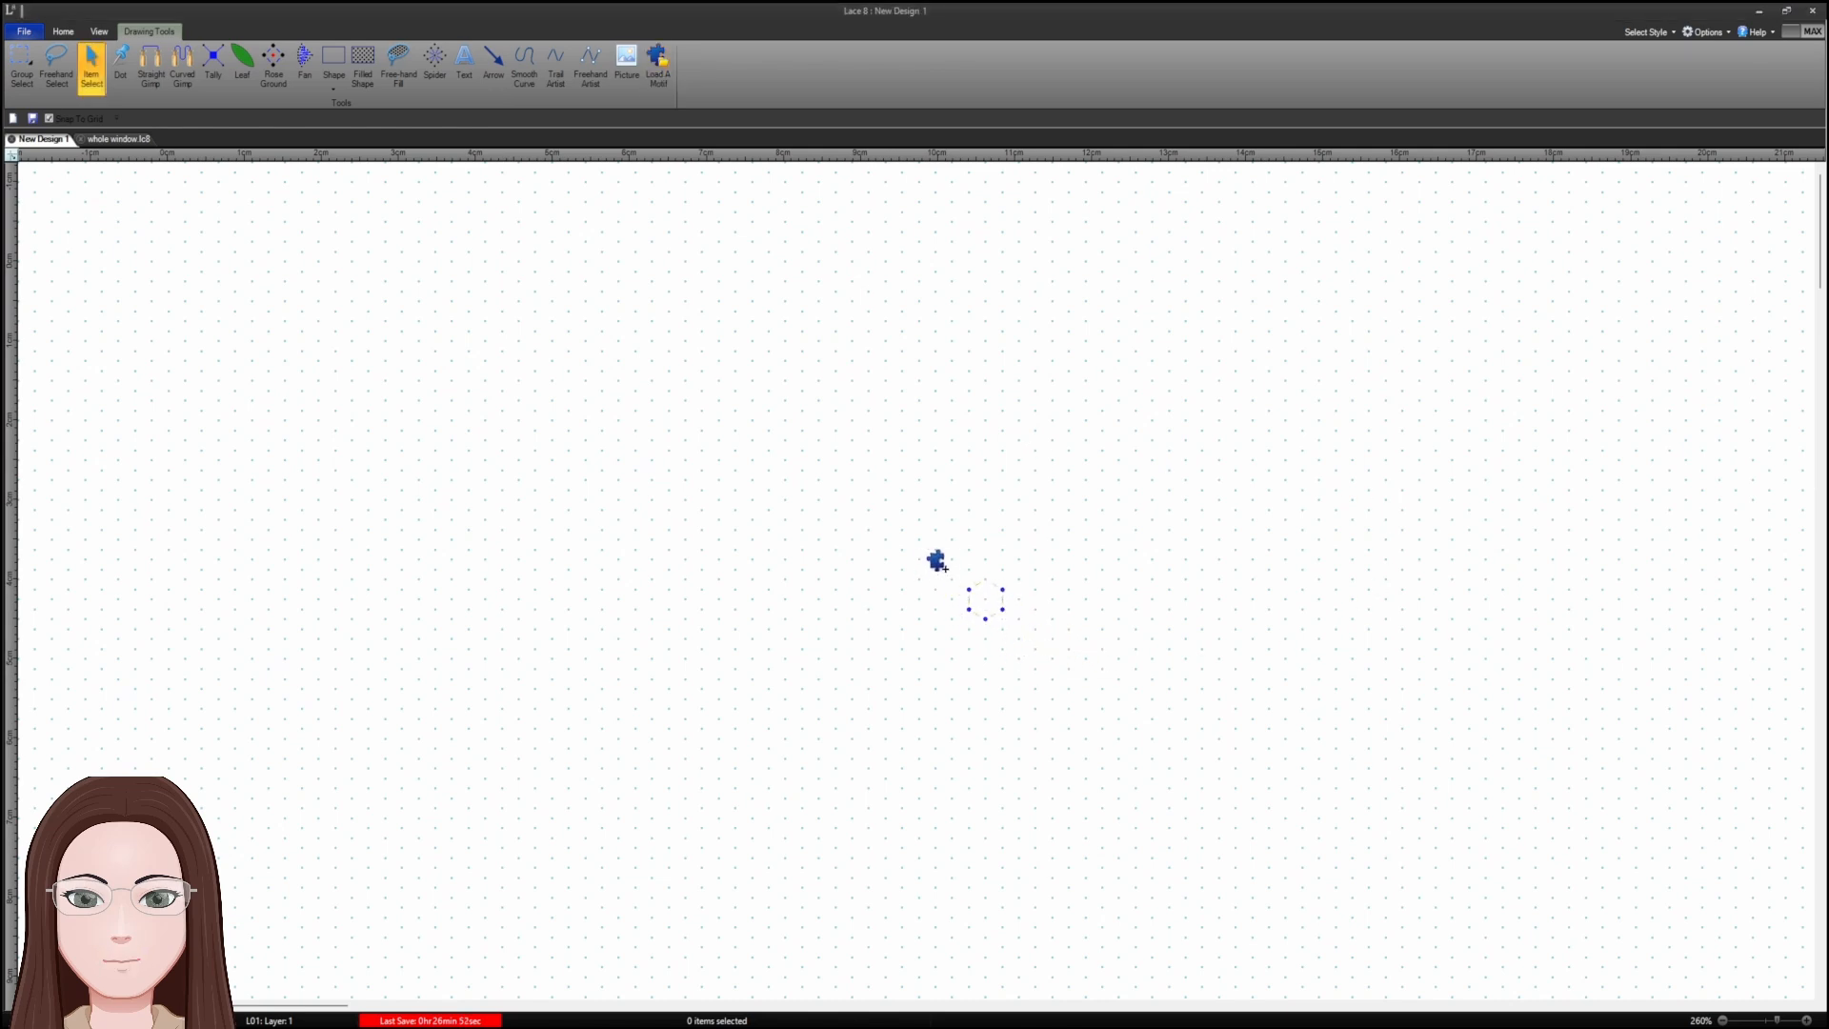
pyautogui.click(936, 561)
pyautogui.click(943, 523)
pyautogui.click(943, 477)
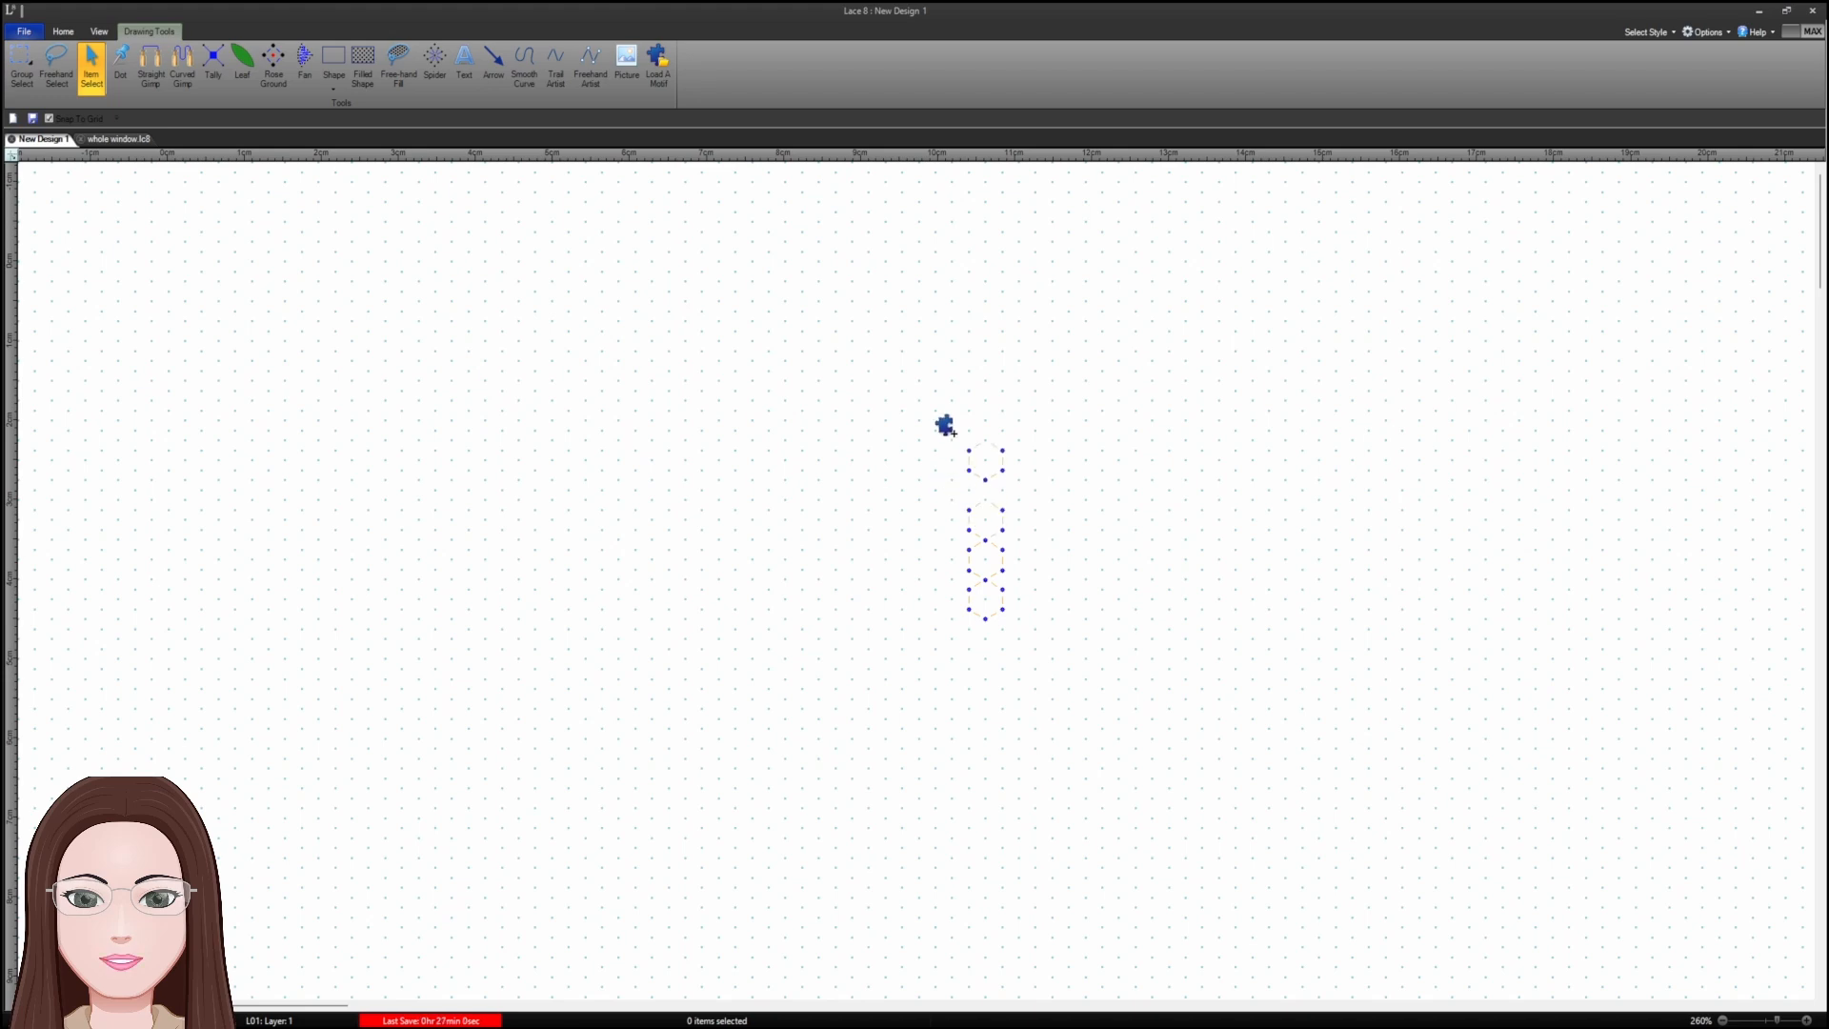
pyautogui.click(948, 462)
# - Load a motif of dots inside an oval ring, and place one copy above and one below the hexagon column
pyautogui.click(665, 72)
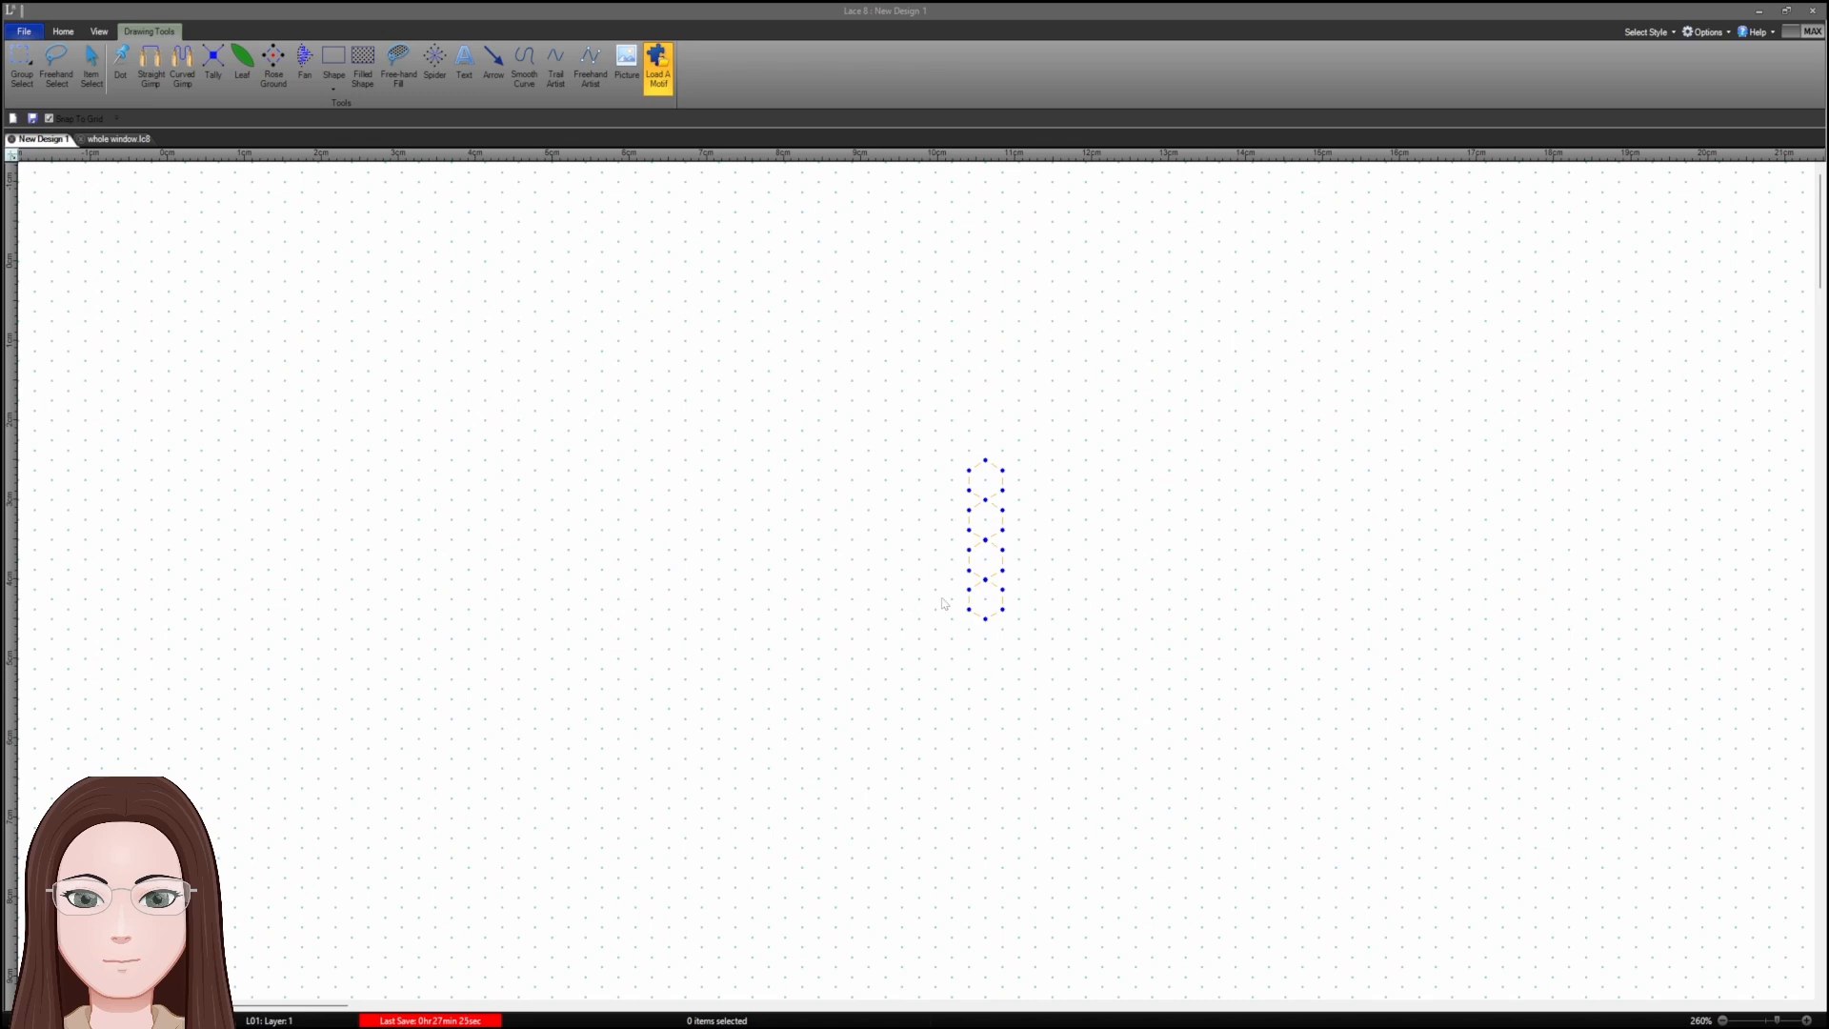
pyautogui.click(1209, 590)
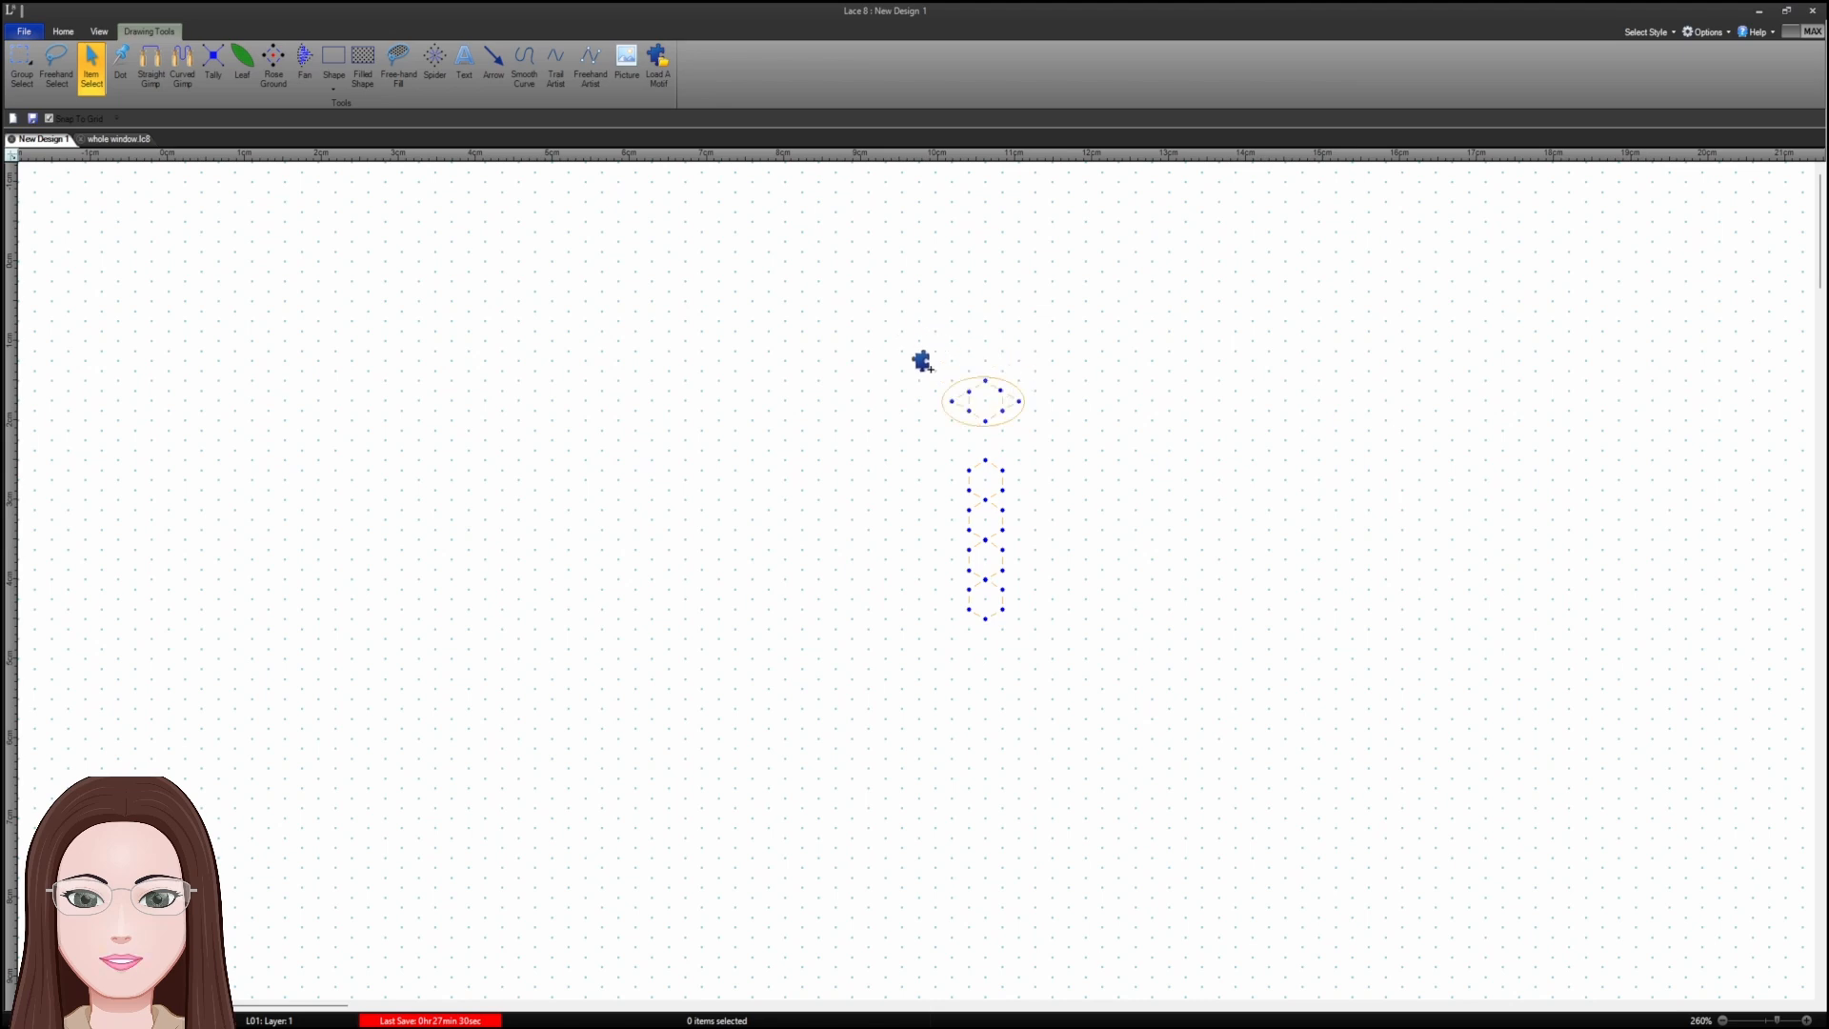
pyautogui.click(922, 380)
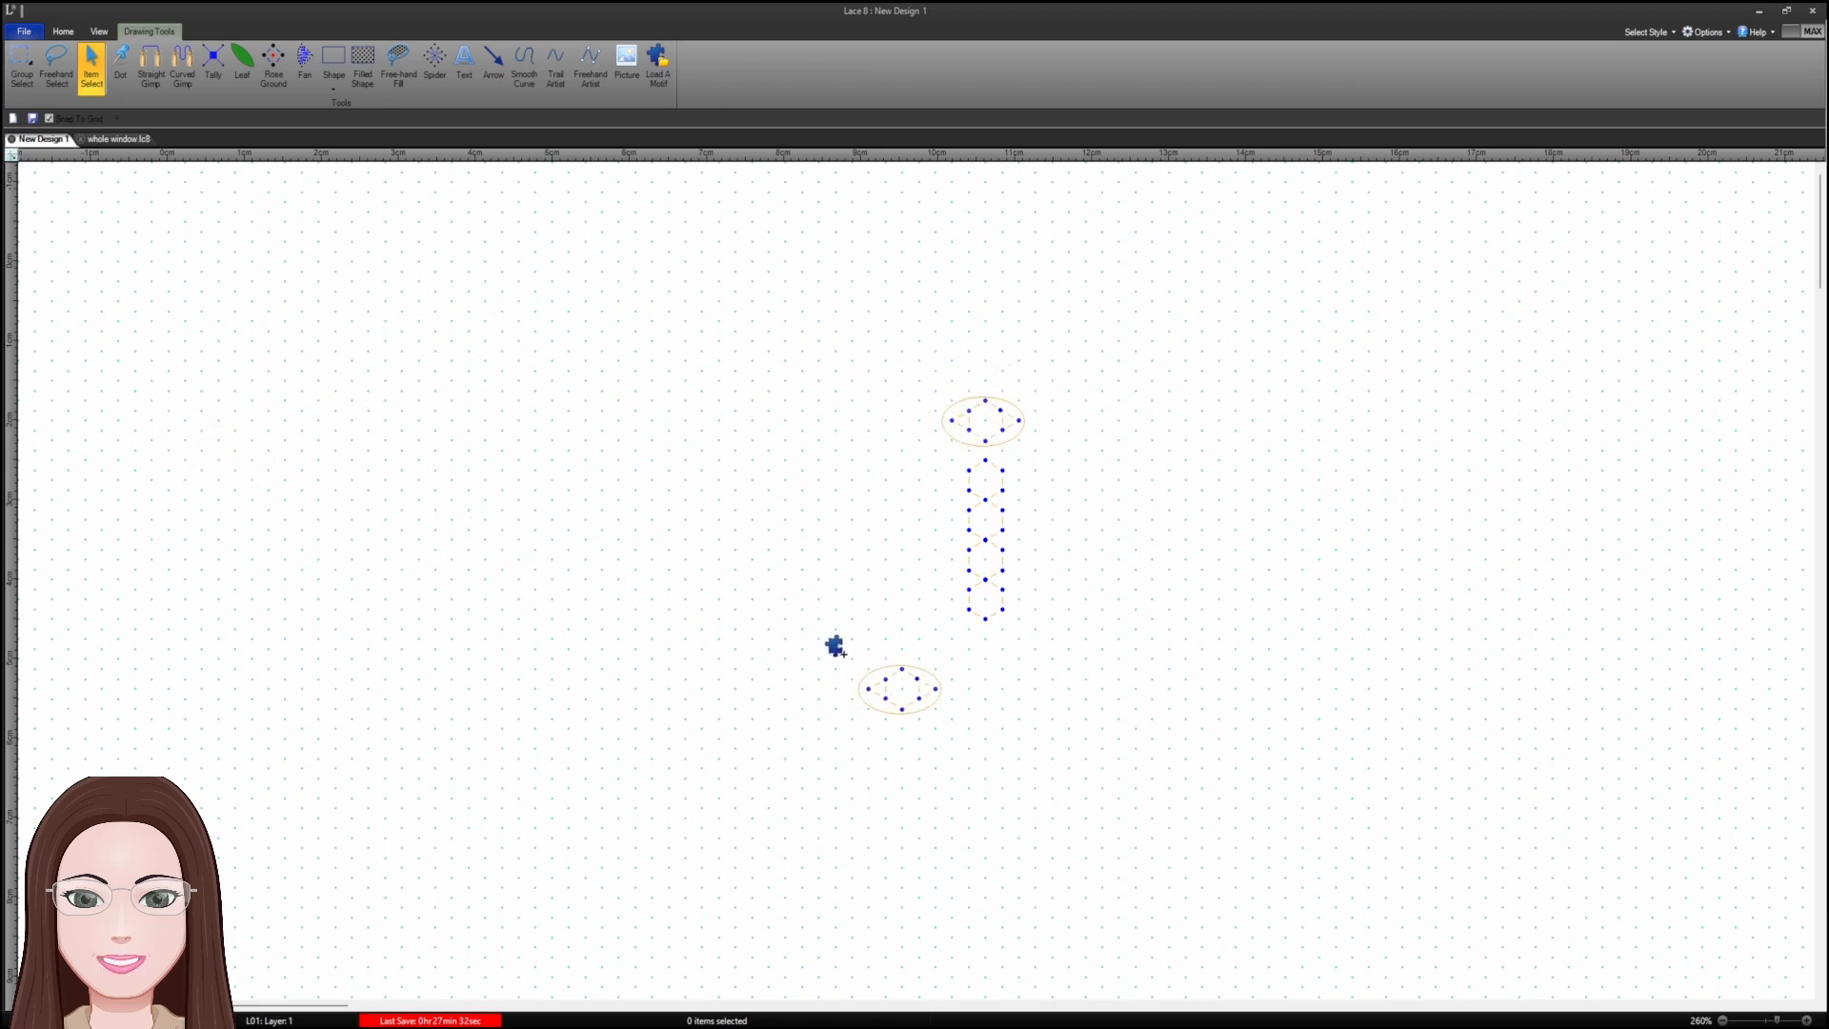
pyautogui.click(923, 619)
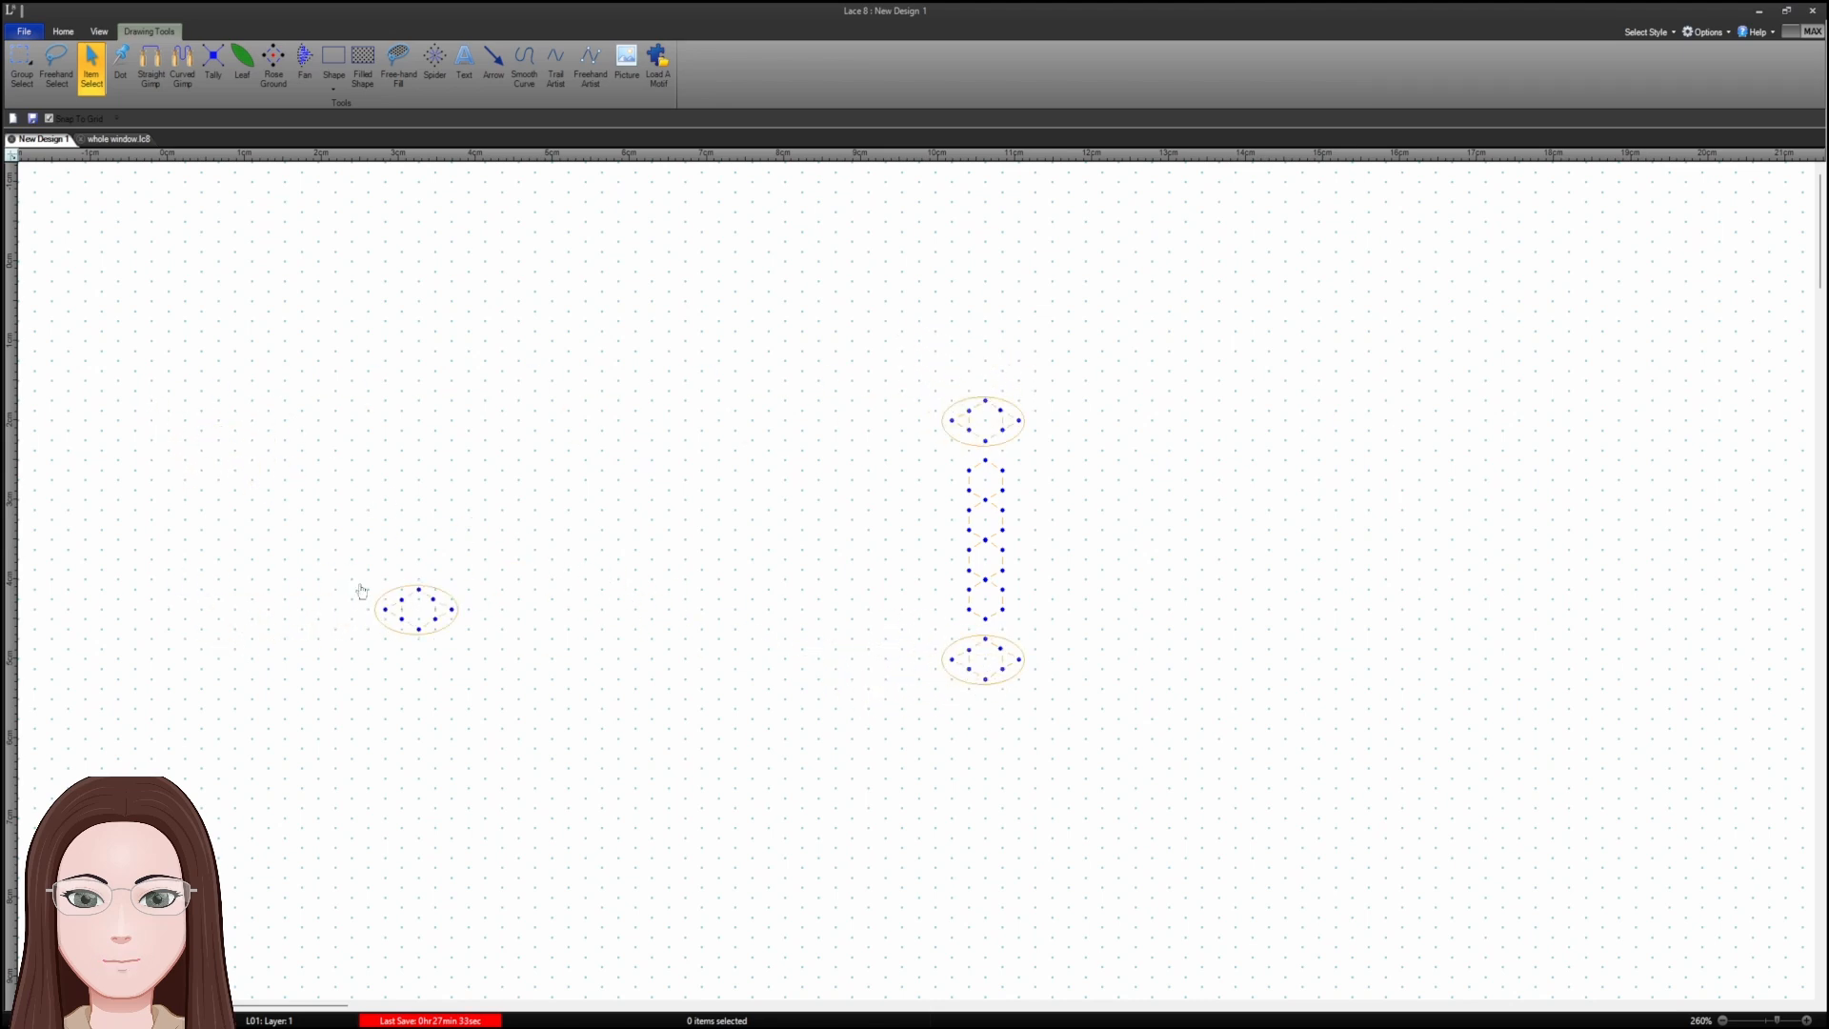
# - Stop placing the oval ring motif and undo all the motif placements in the design
pyautogui.press('Escape')
pyautogui.hotkey('ctrl', 'z')
pyautogui.hotkey('ctrl', 'z')
pyautogui.hotkey('ctrl', 'z')
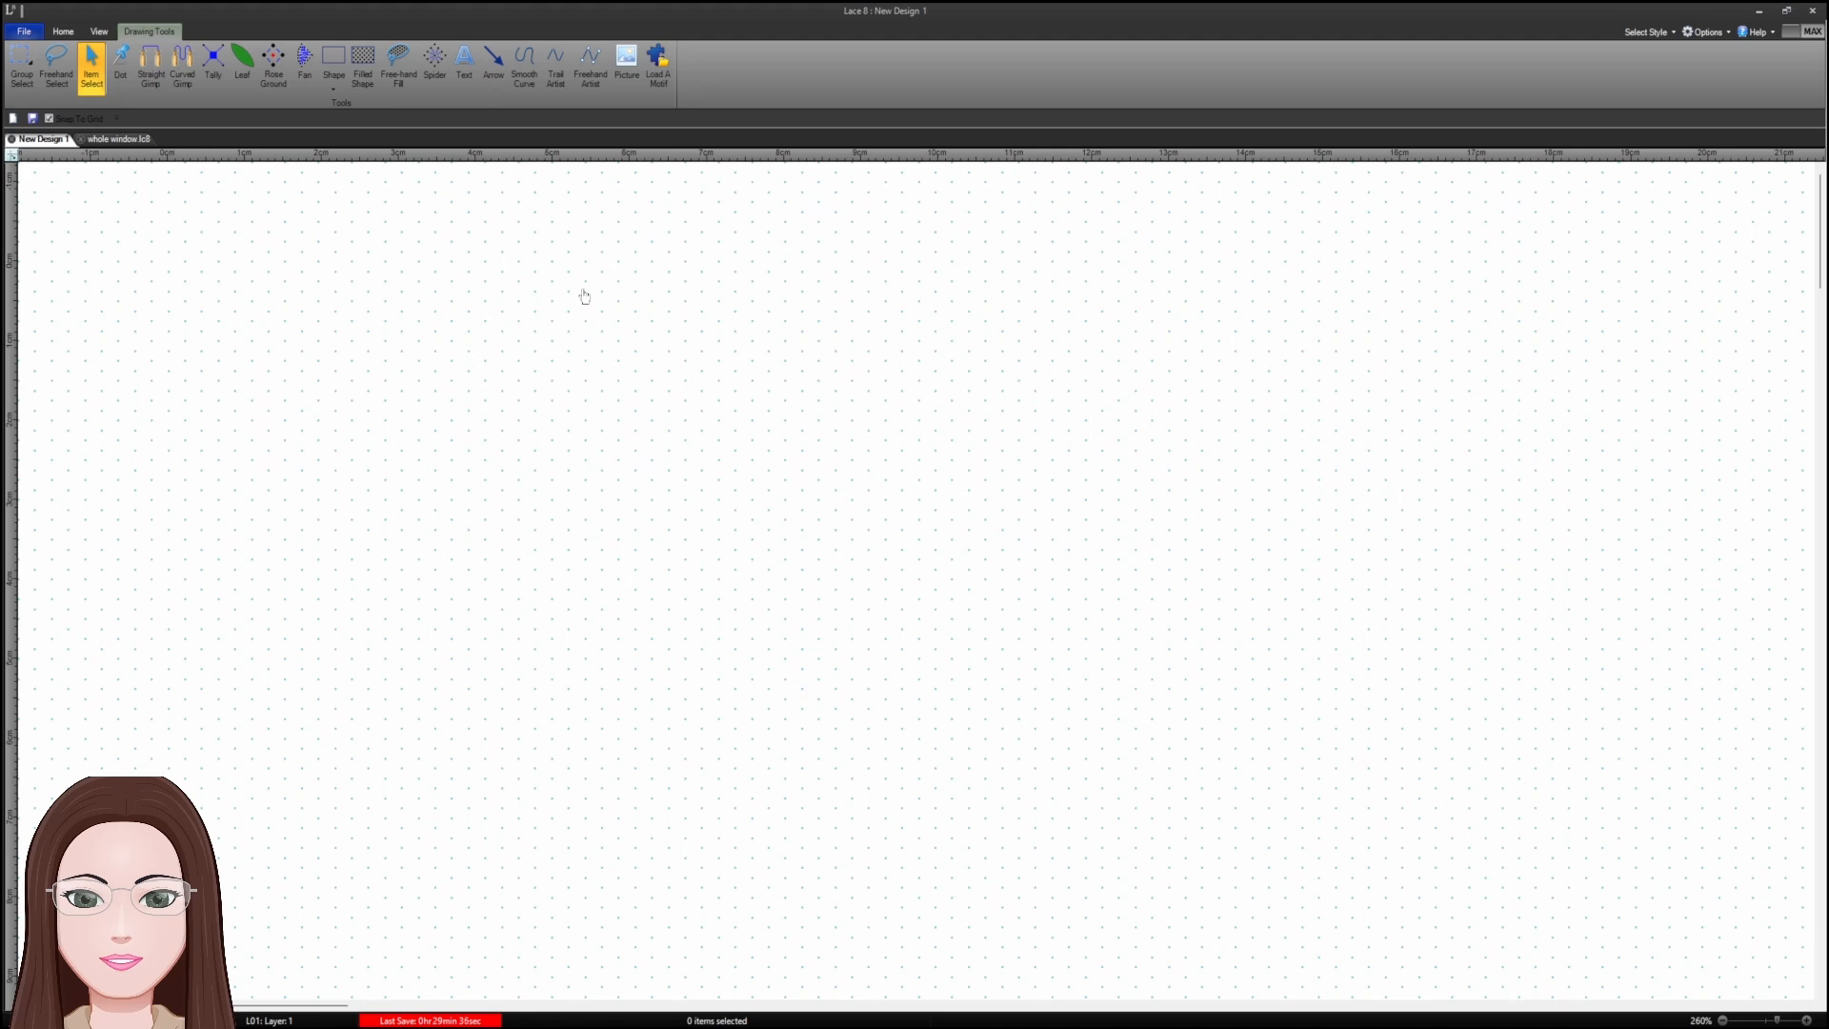
# - Create a new design from a template with a circular polar grid, and bring it into view
pyautogui.click(23, 37)
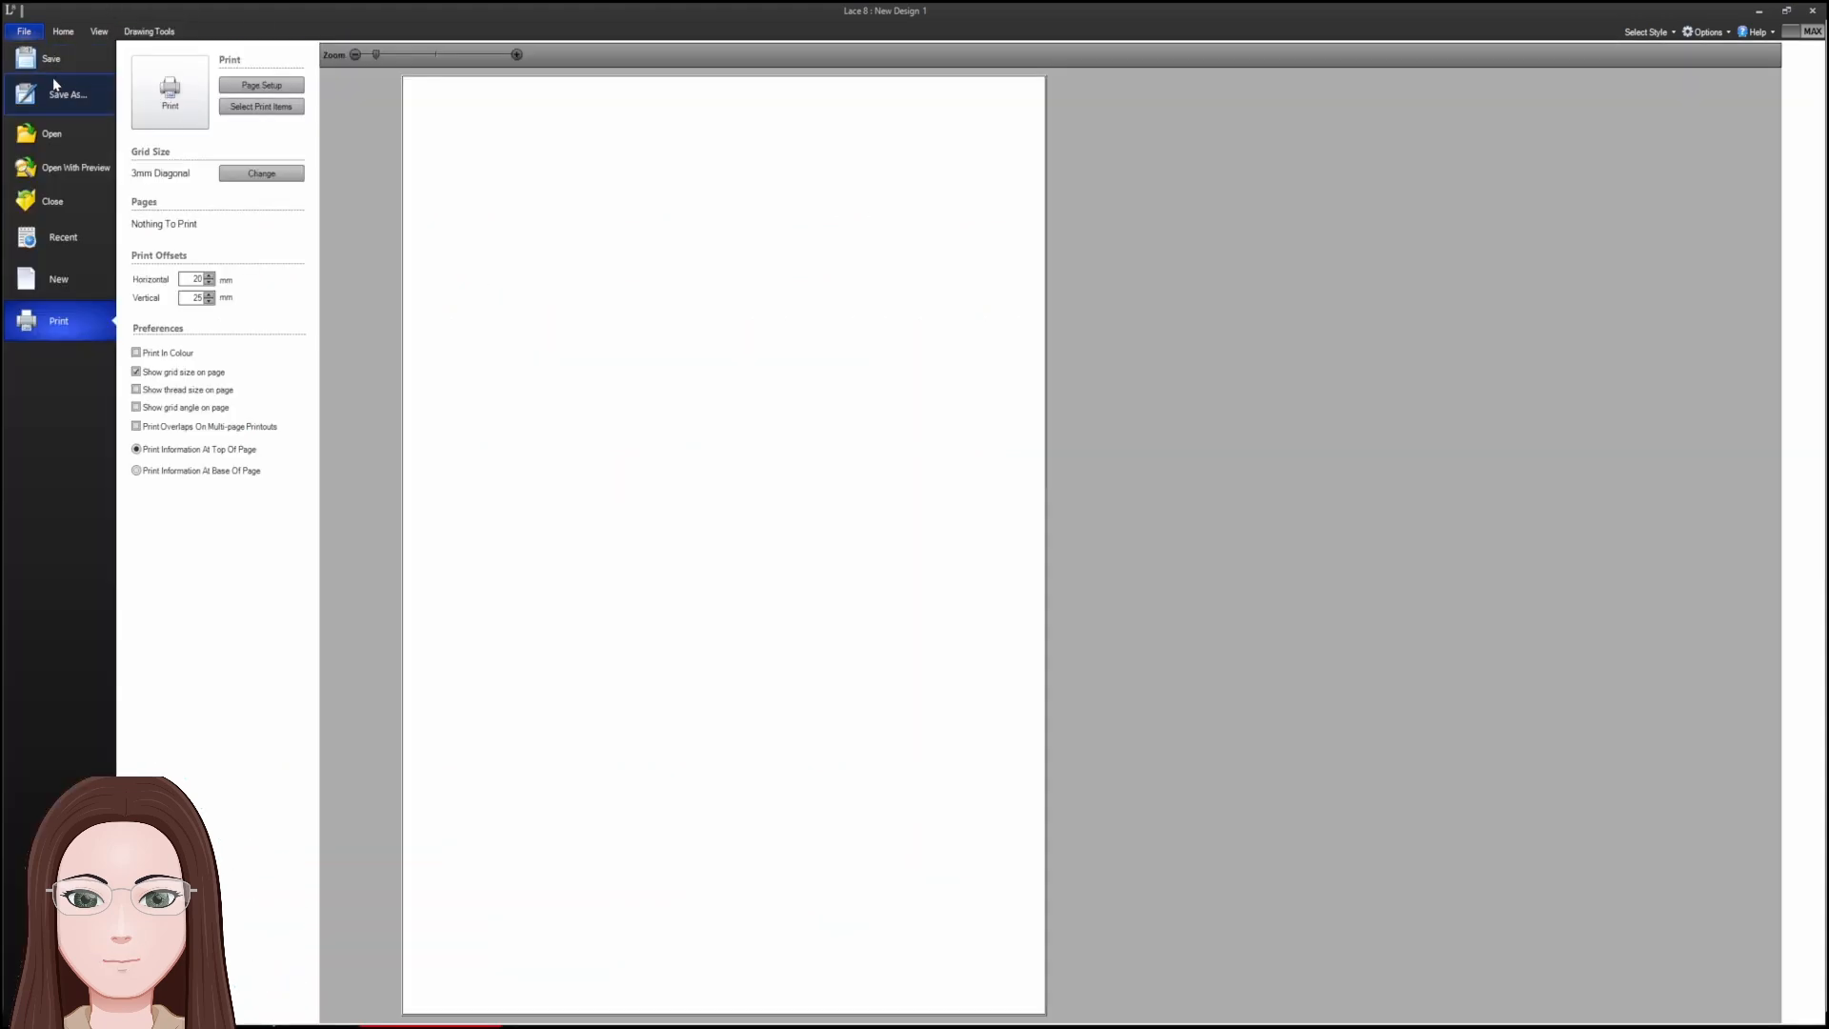
pyautogui.click(67, 277)
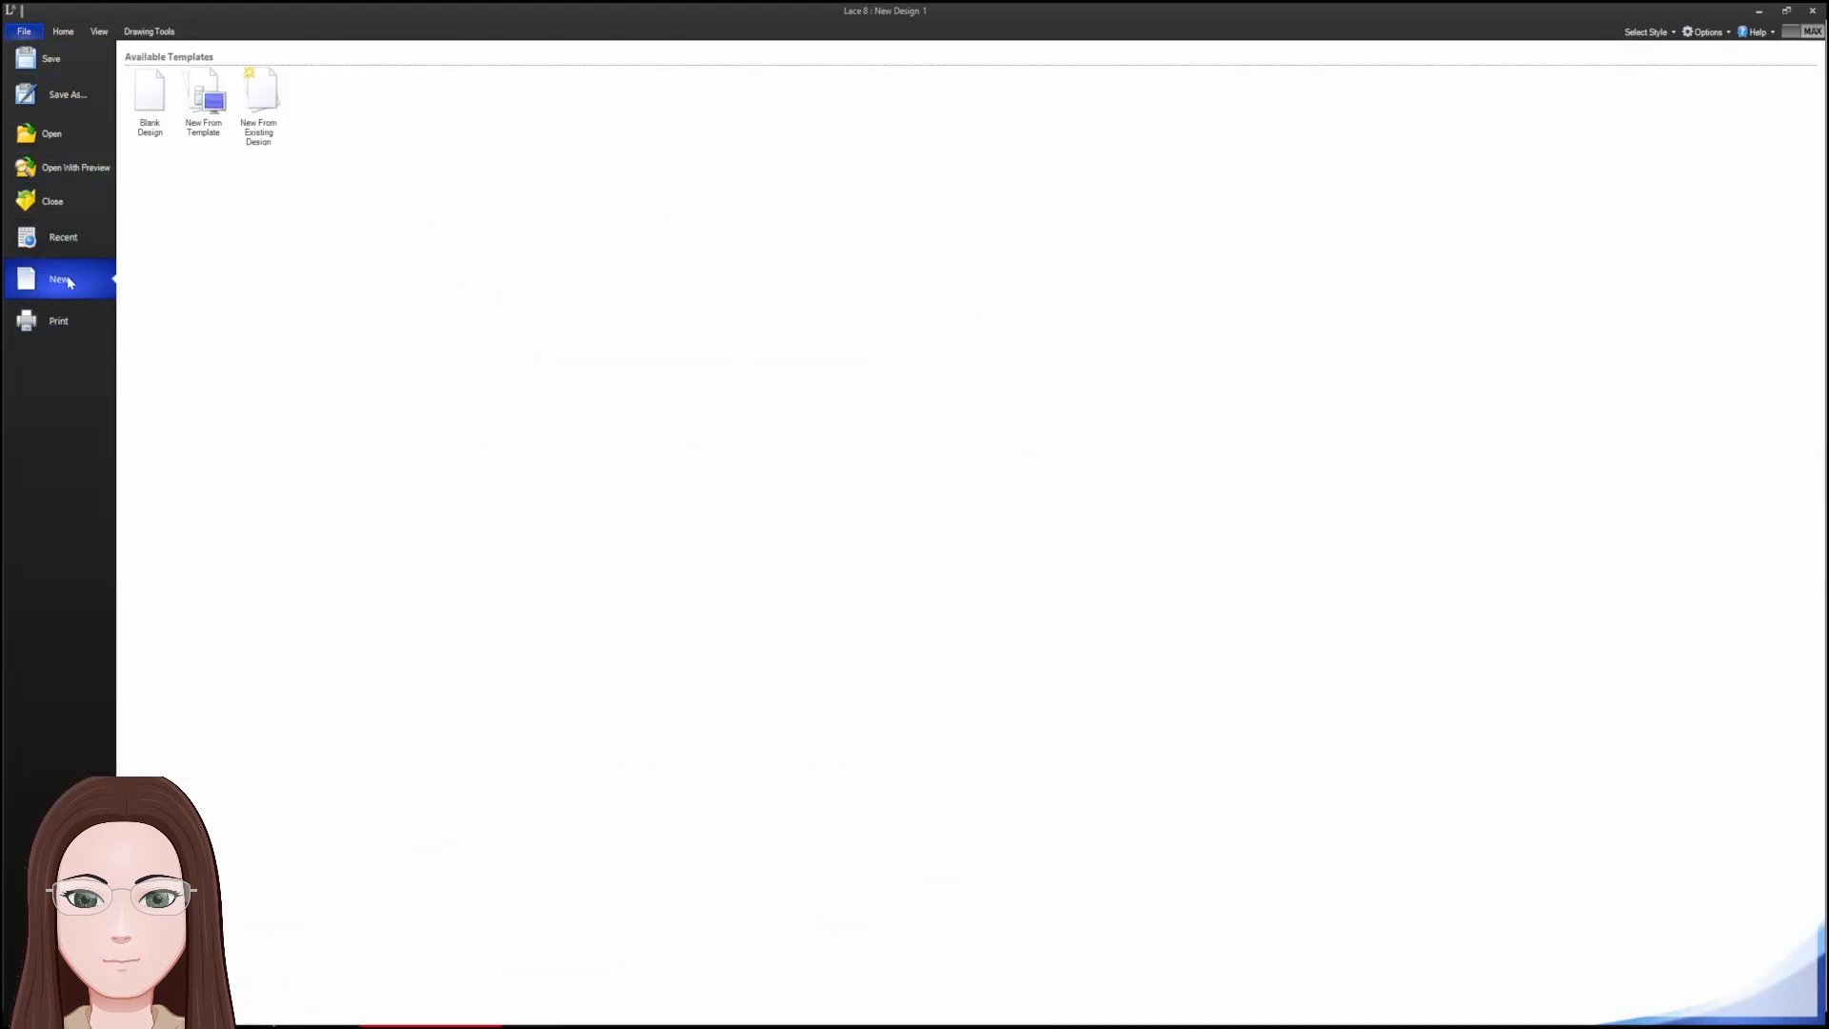
pyautogui.click(198, 110)
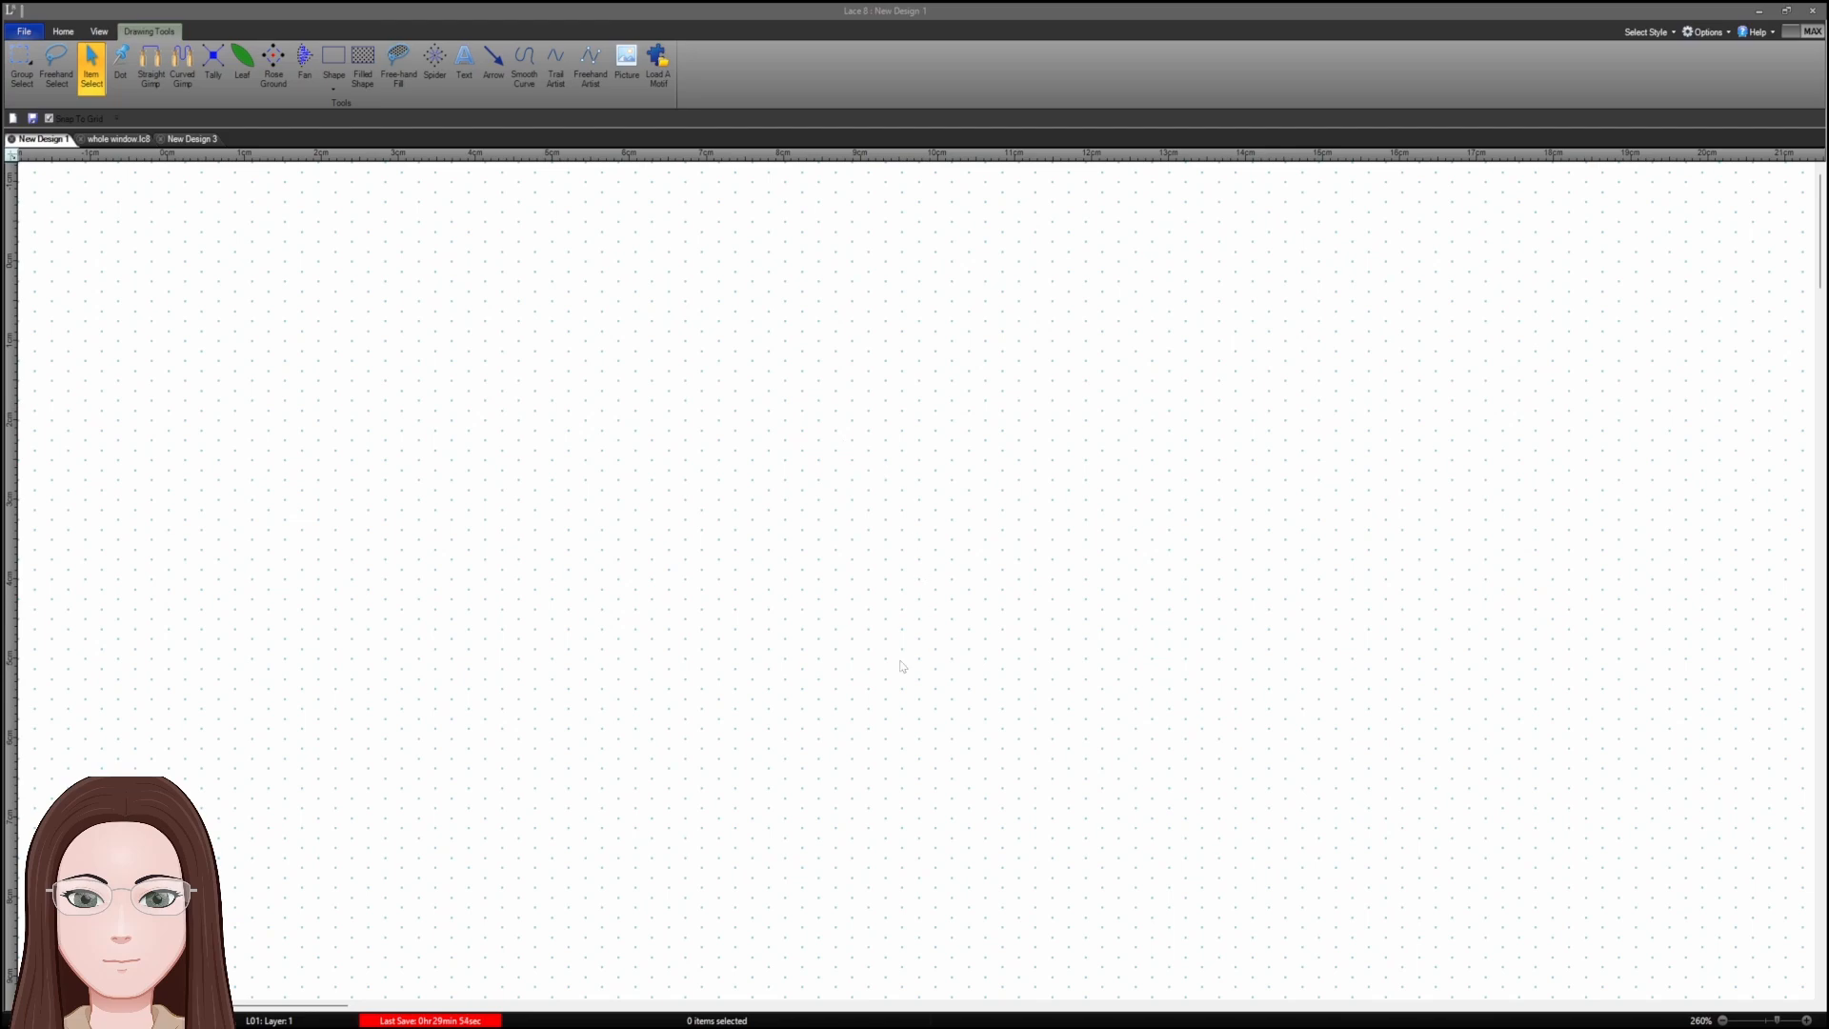
pyautogui.click(875, 729)
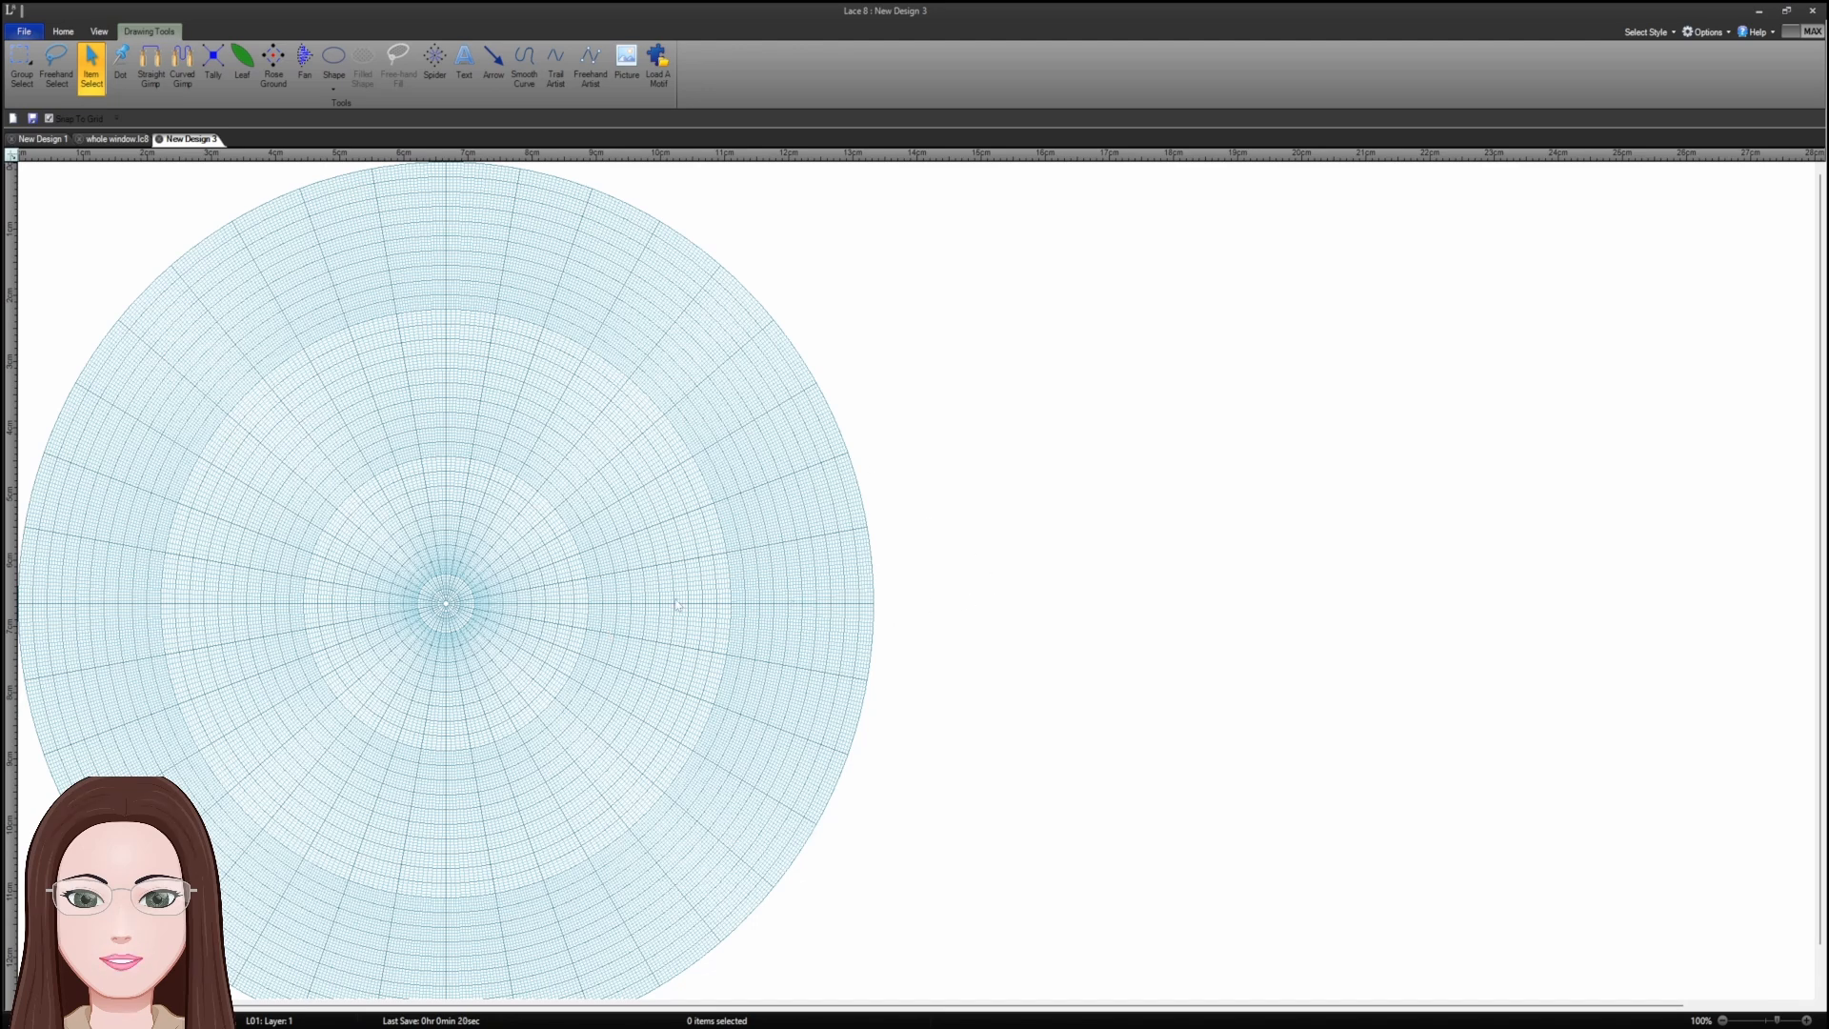
# - Create another new design from a template with a fine diagonal line grid
pyautogui.click(61, 32)
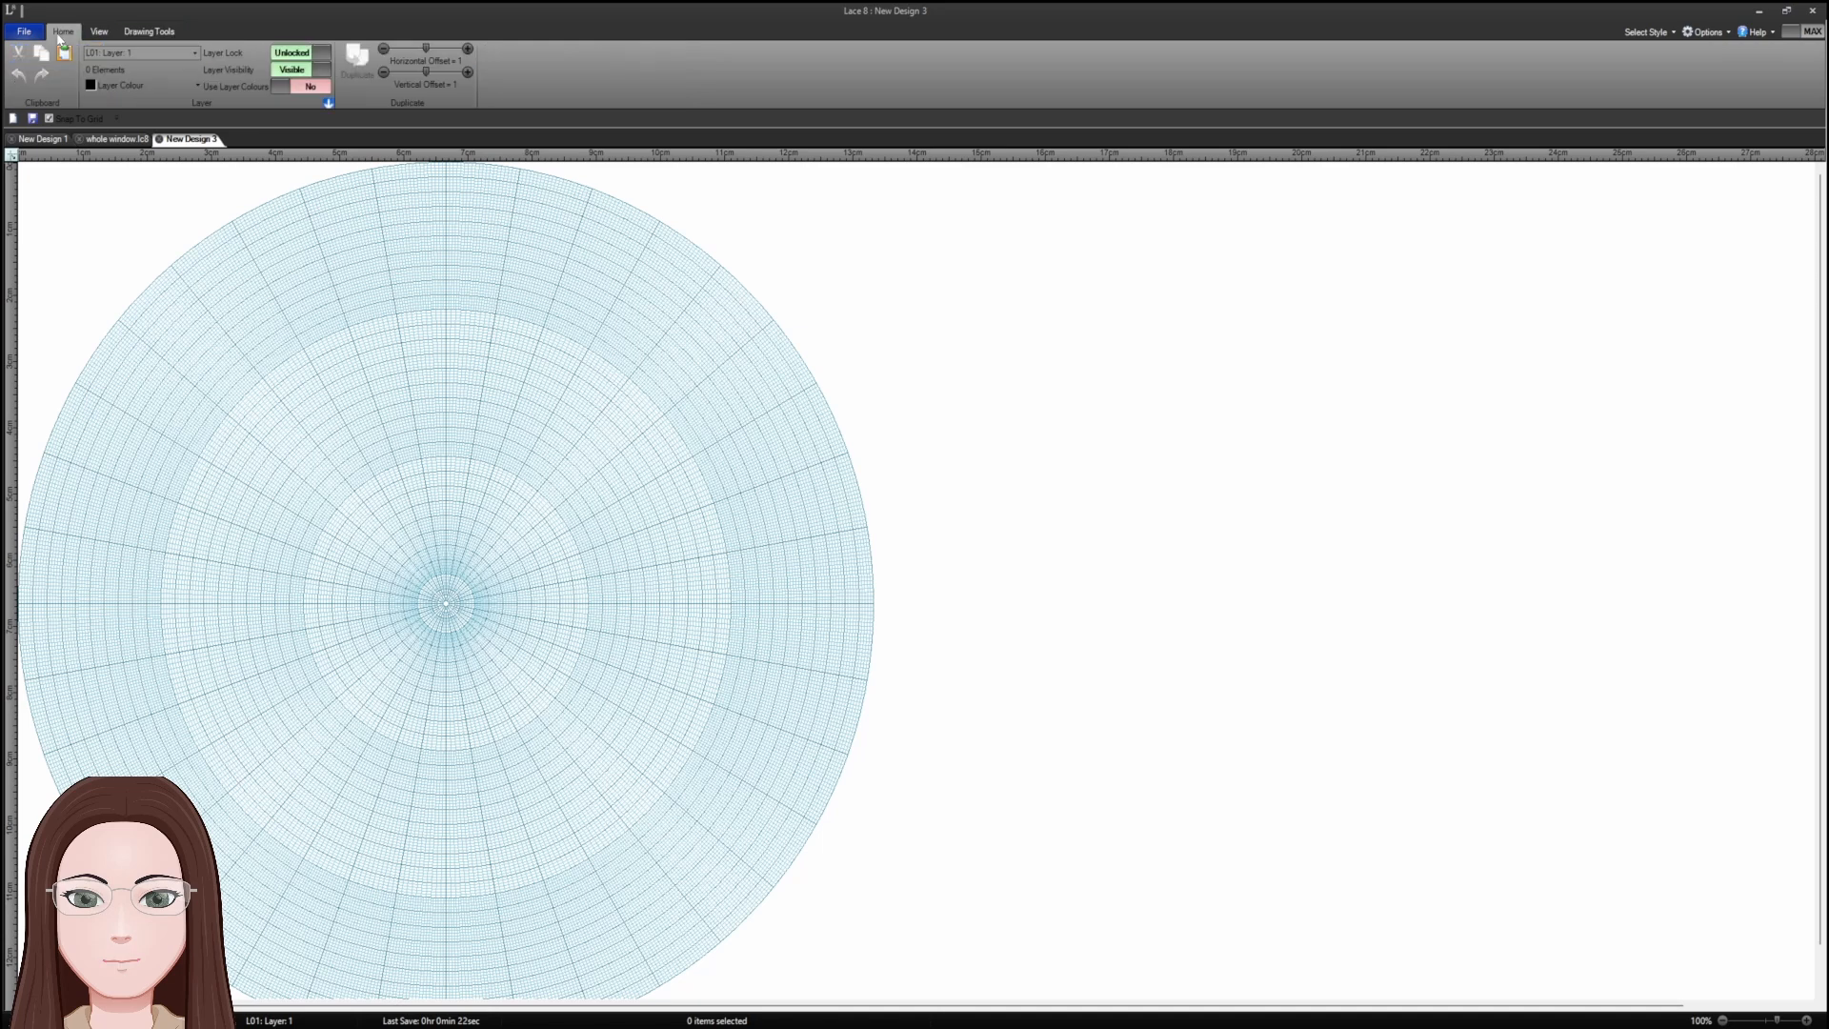
pyautogui.click(23, 31)
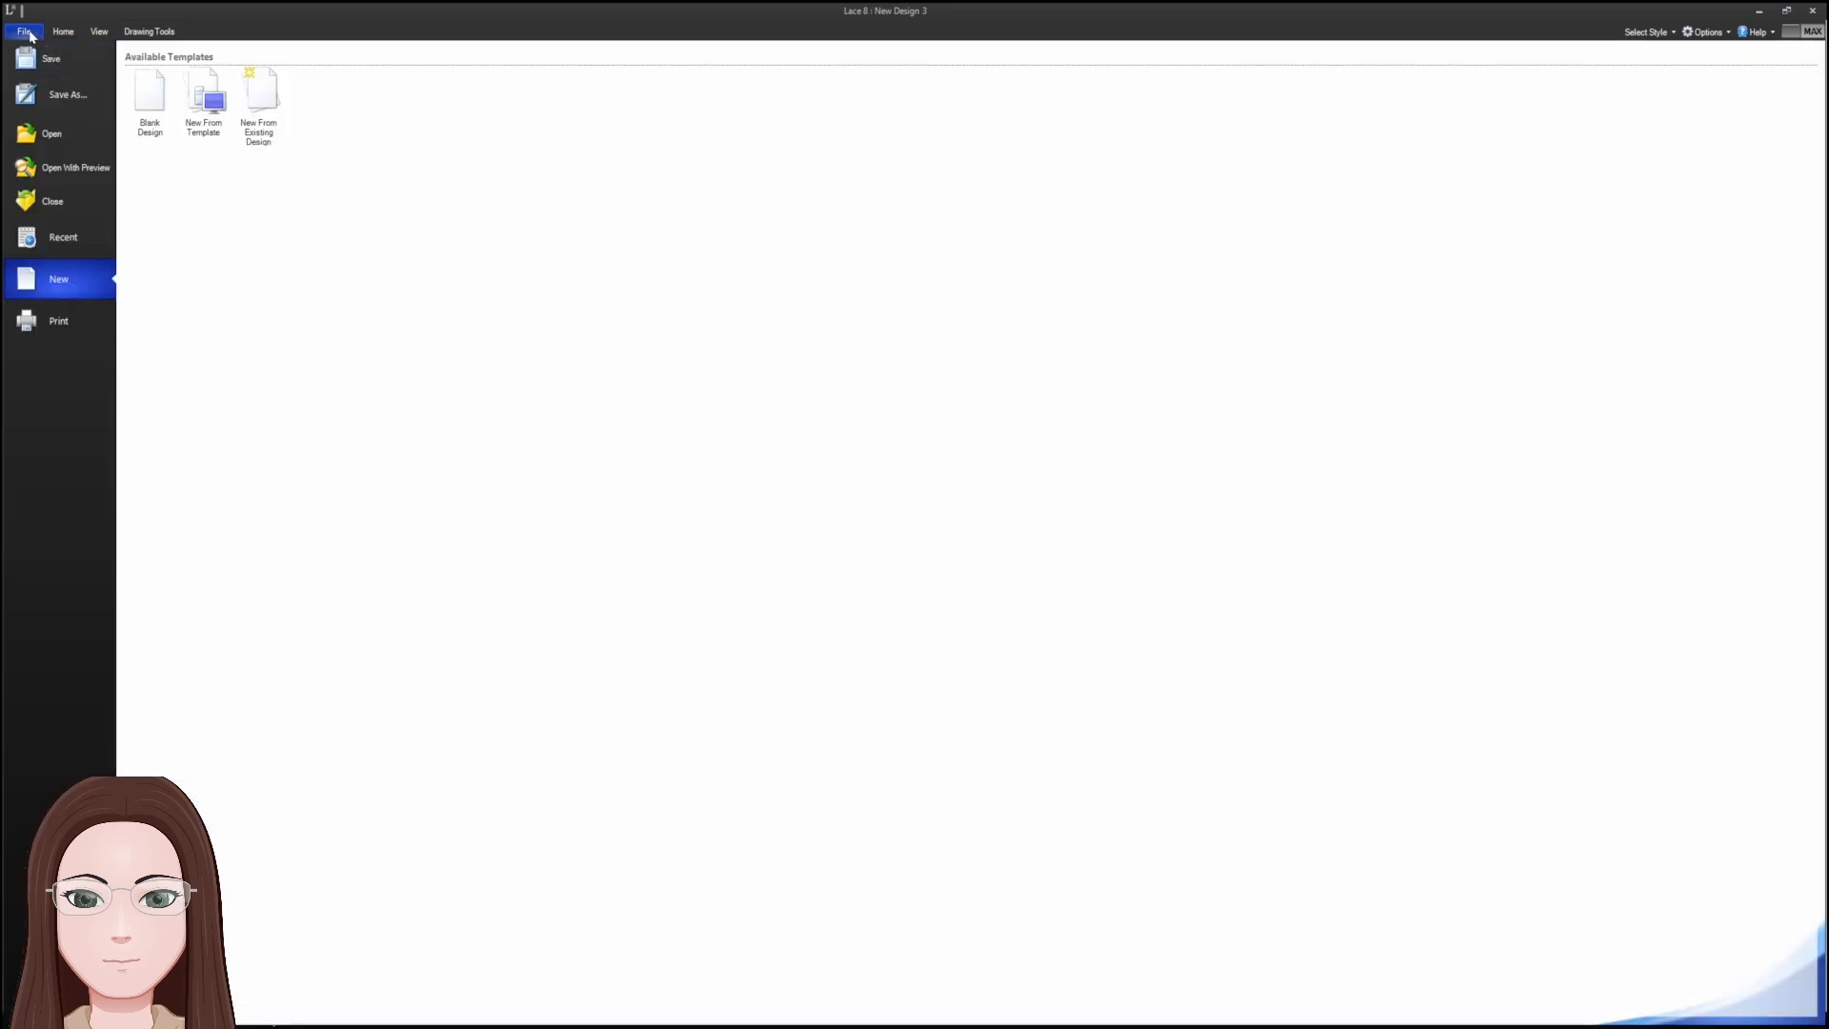
pyautogui.click(29, 34)
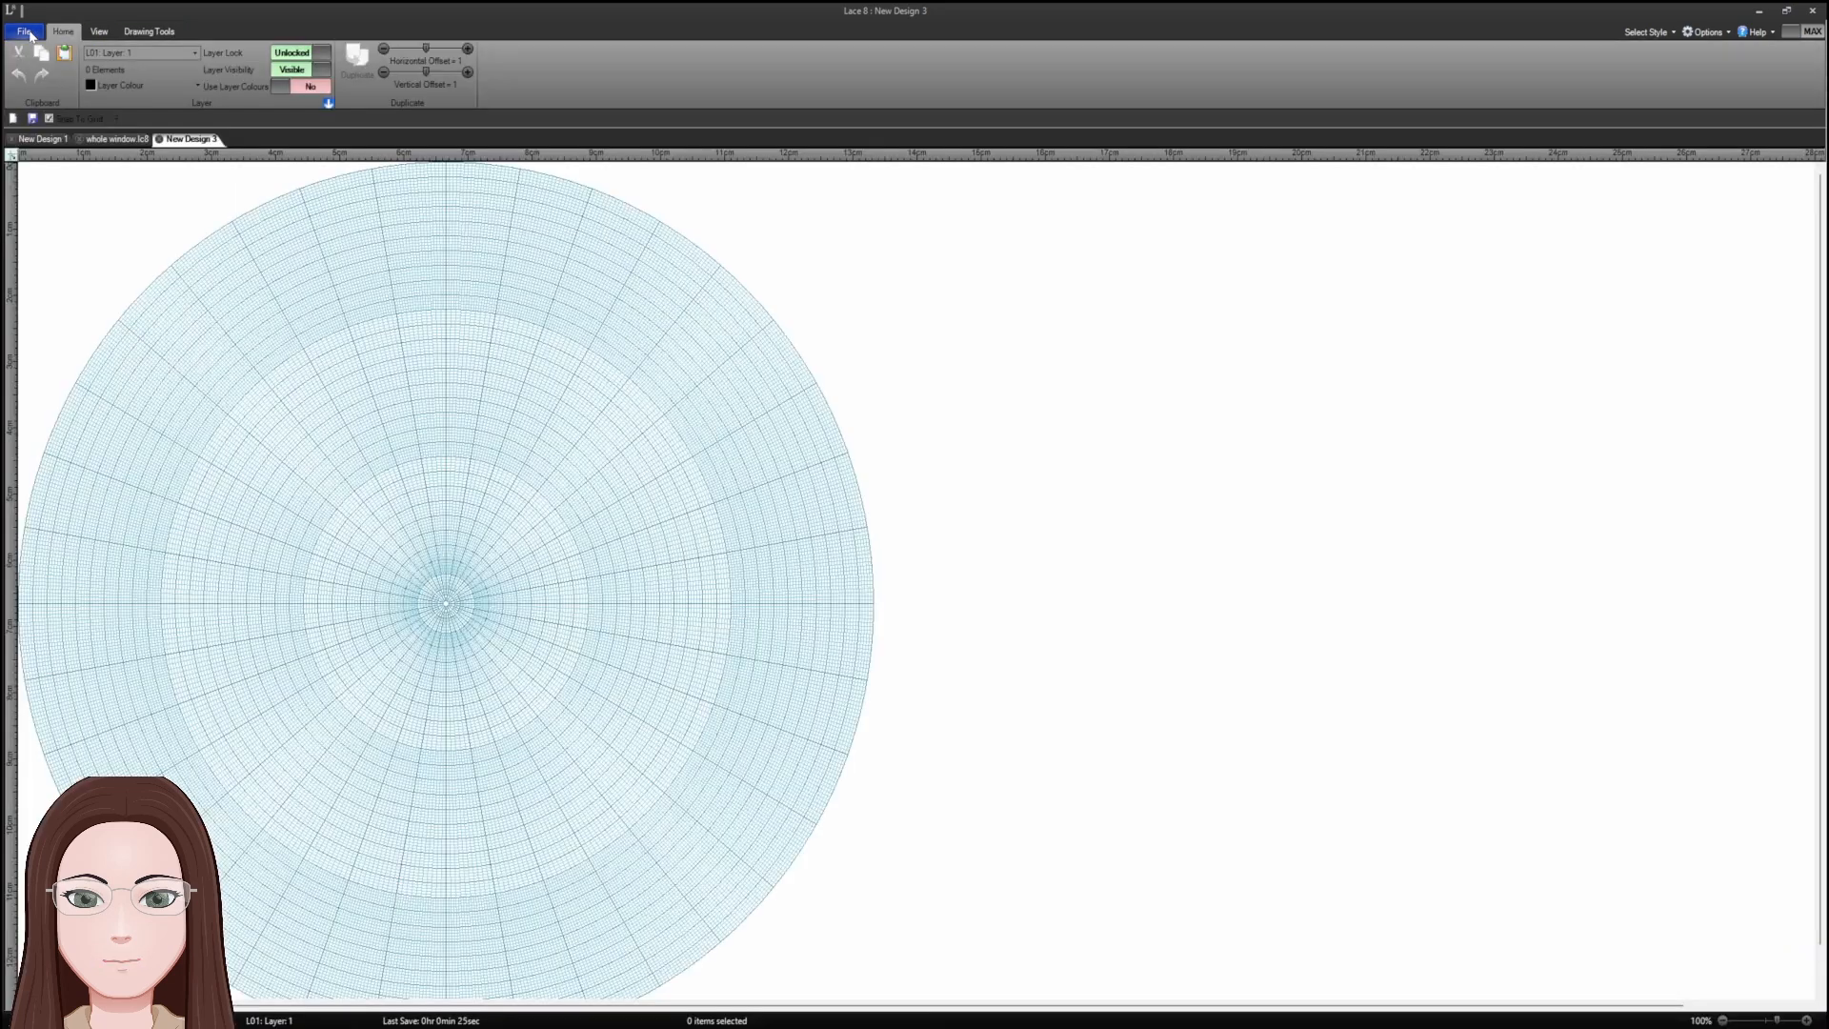
pyautogui.click(98, 32)
pyautogui.click(63, 32)
pyautogui.click(23, 31)
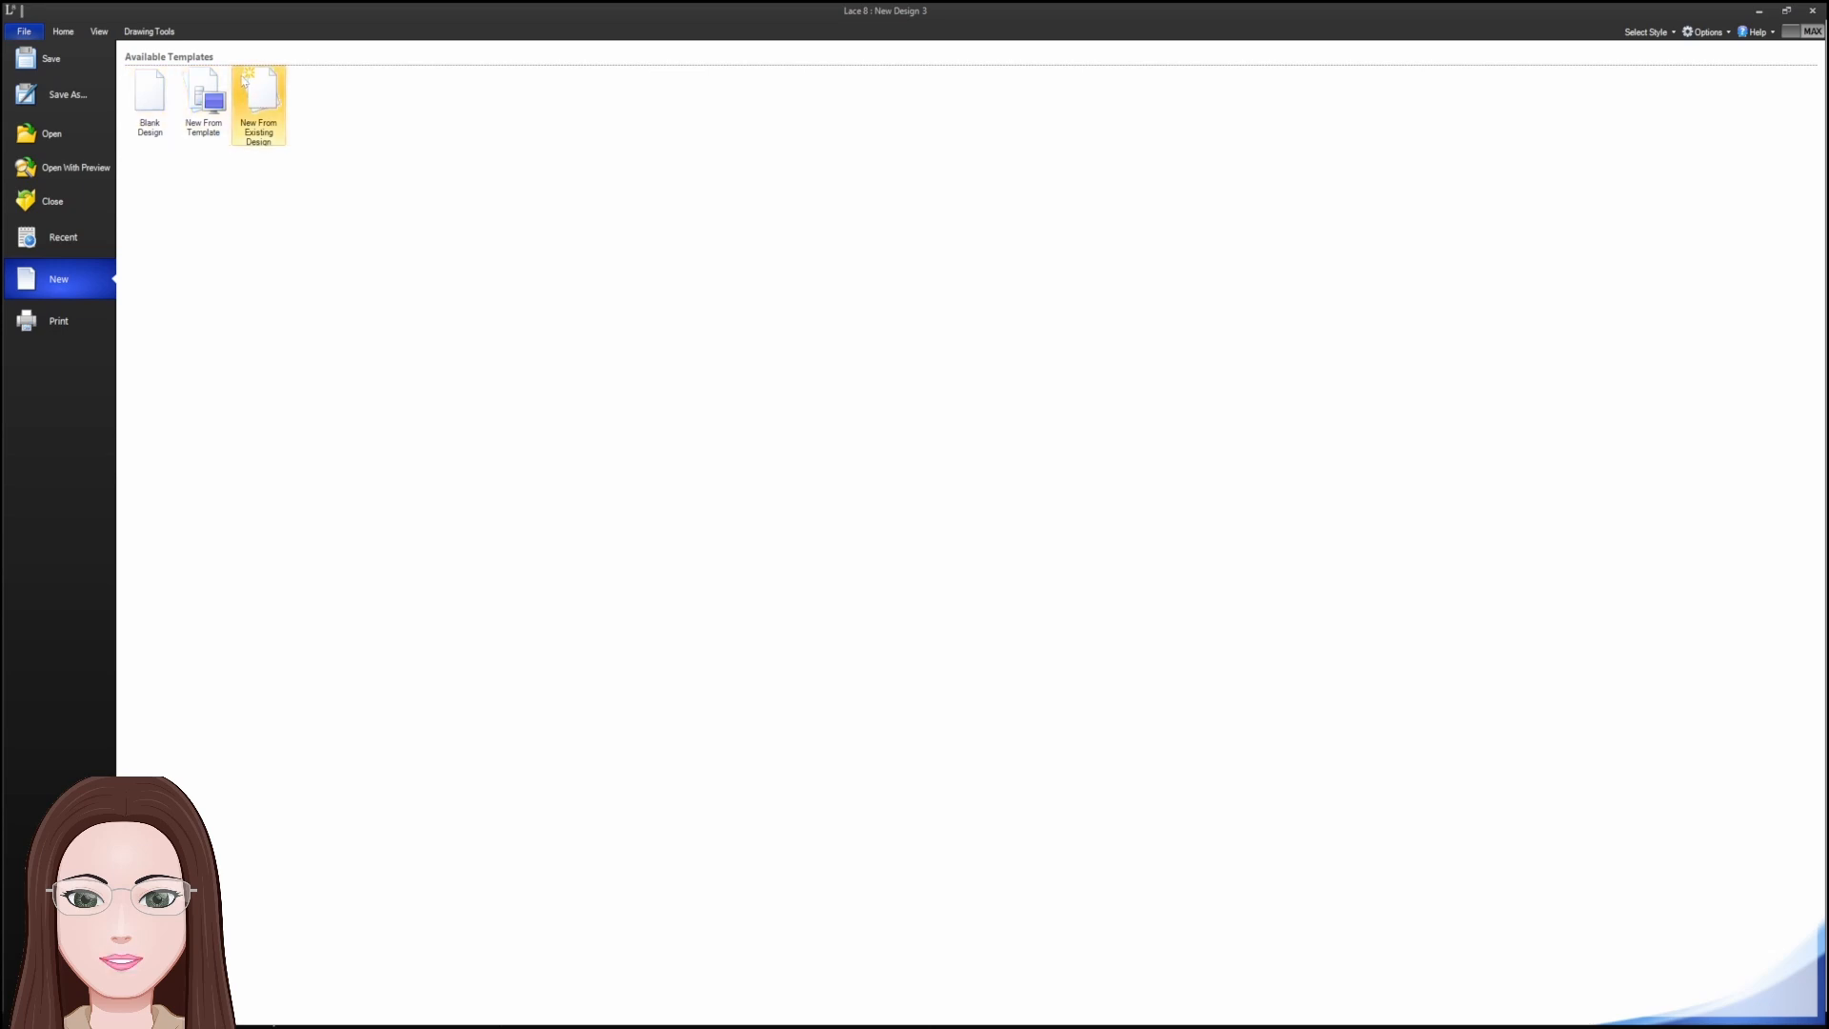
pyautogui.click(203, 96)
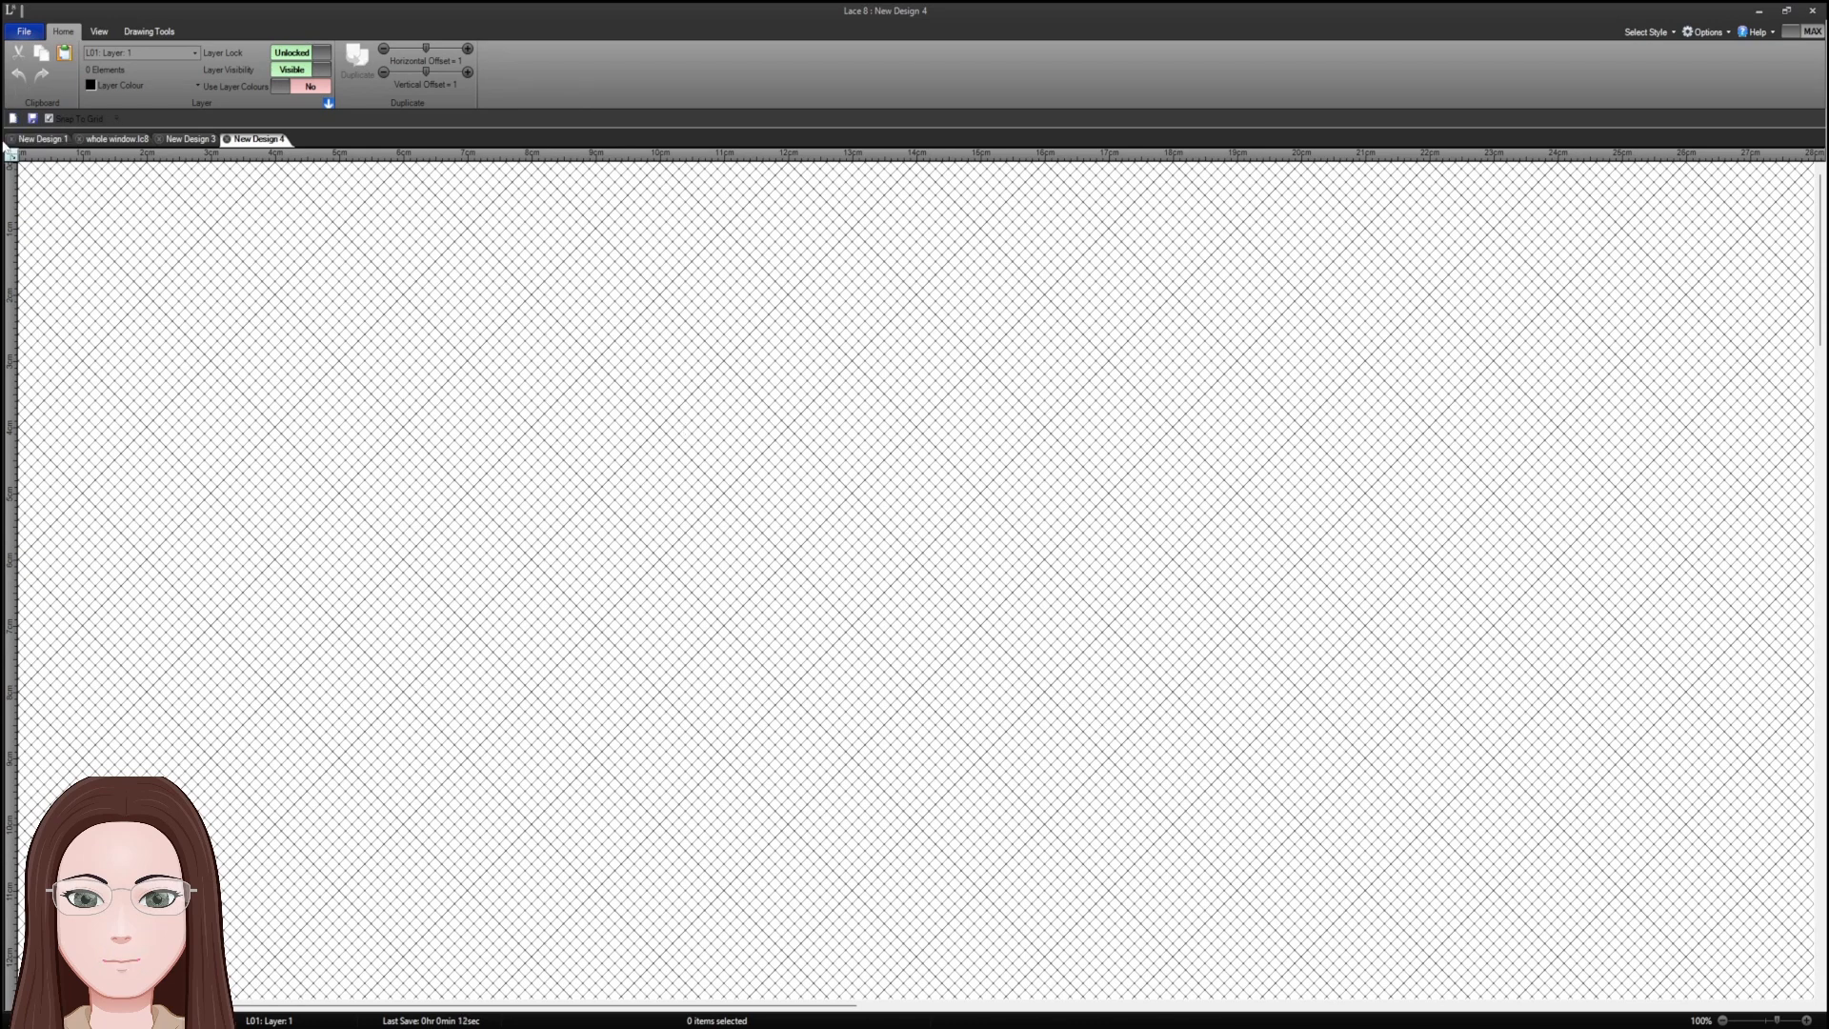
# - Close both template-based designs and the whole window.lc8 design, keeping only New Design 1 open
pyautogui.click(227, 139)
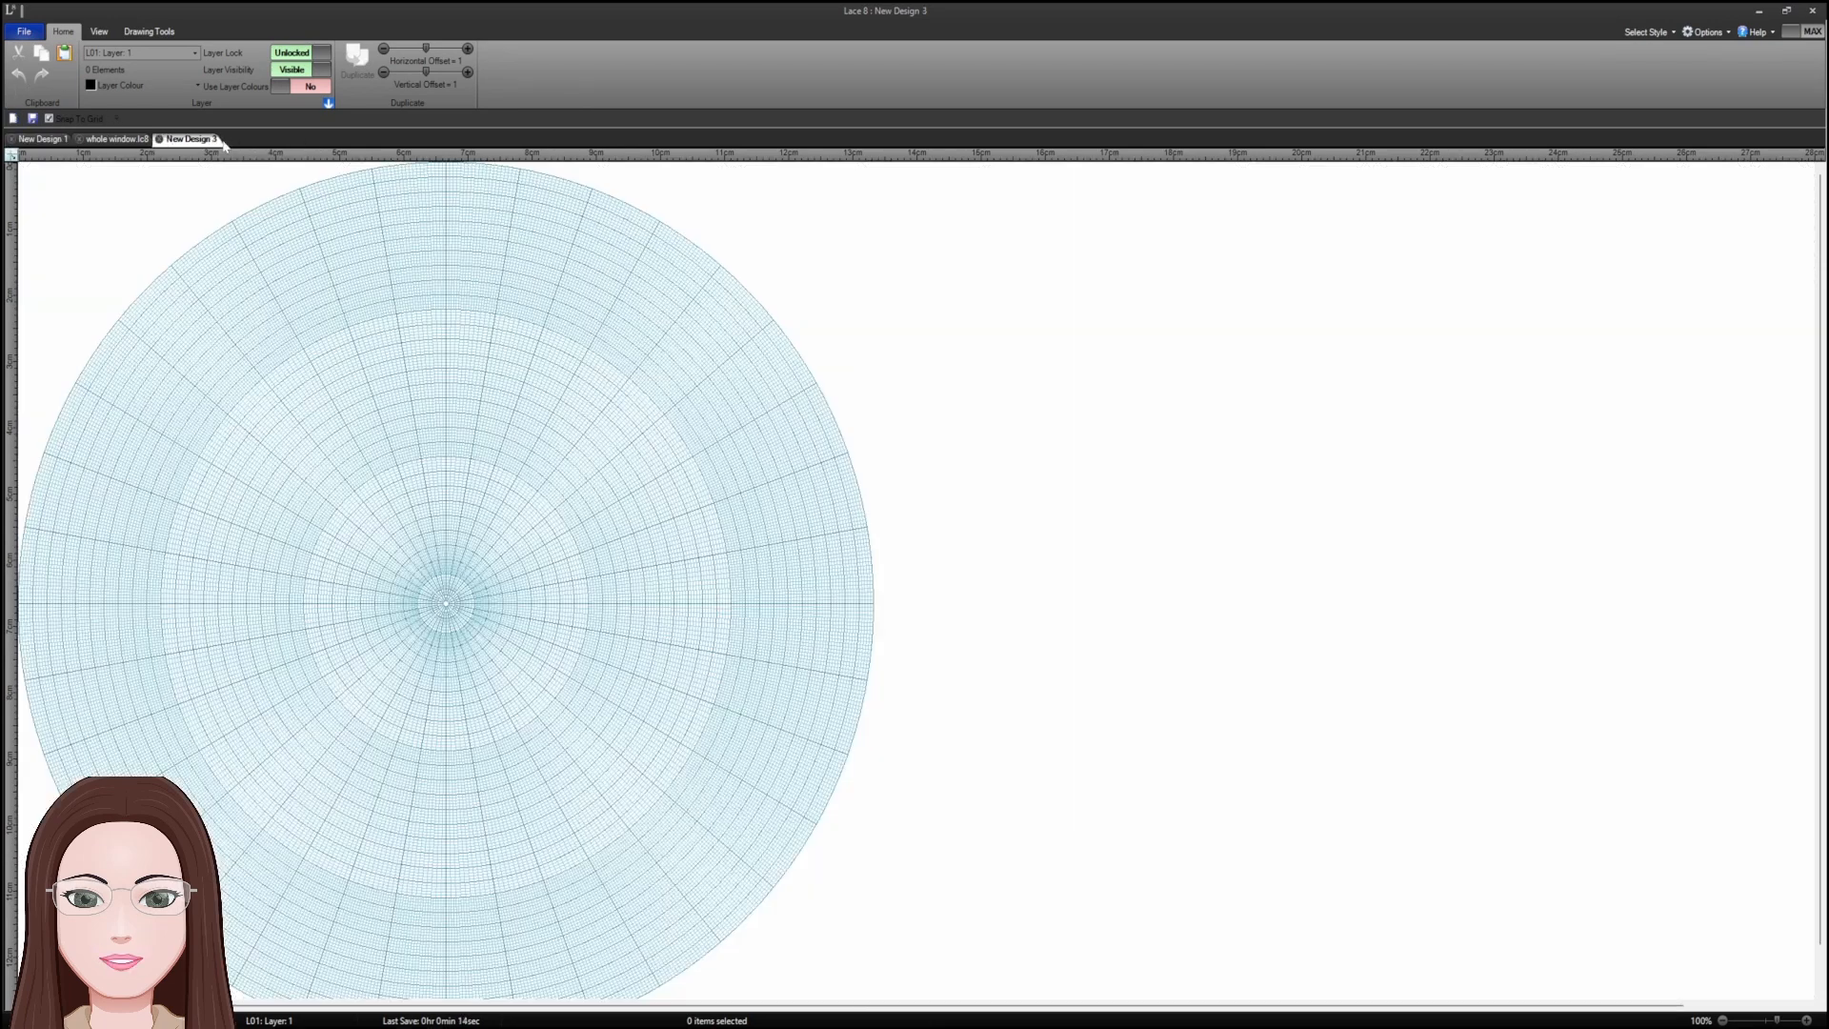
pyautogui.click(159, 139)
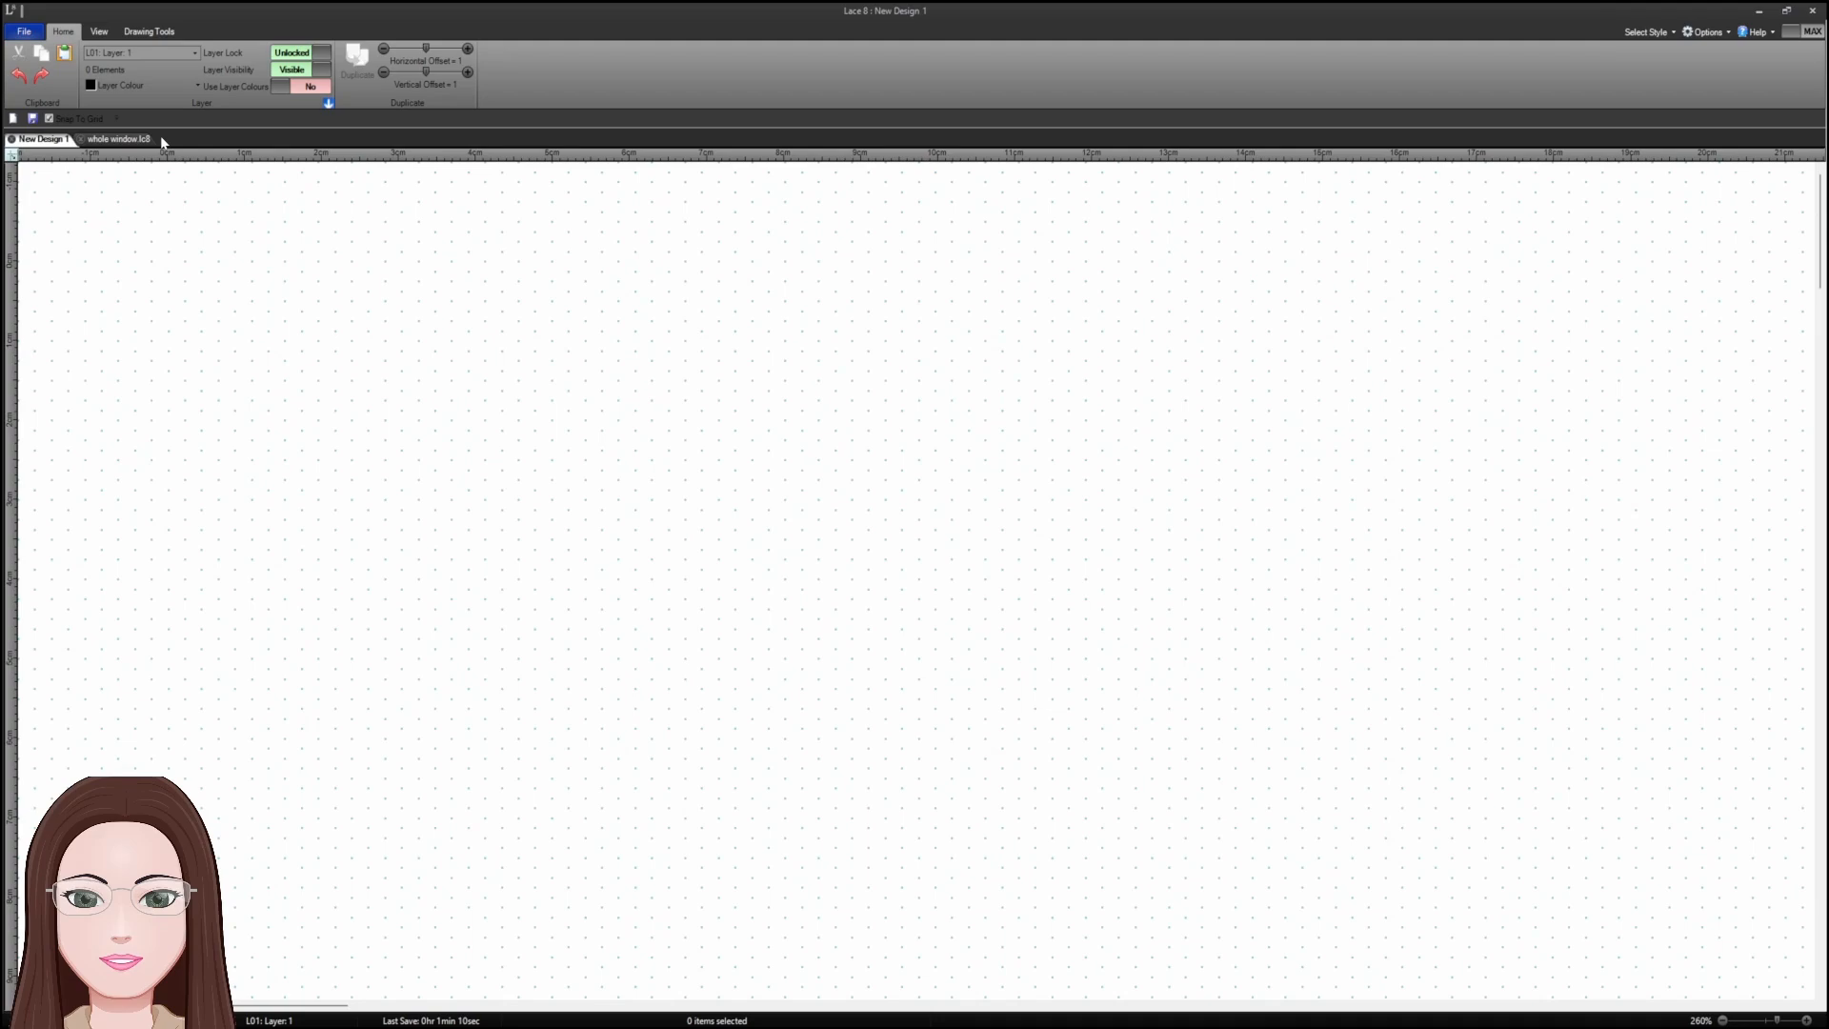
pyautogui.click(80, 139)
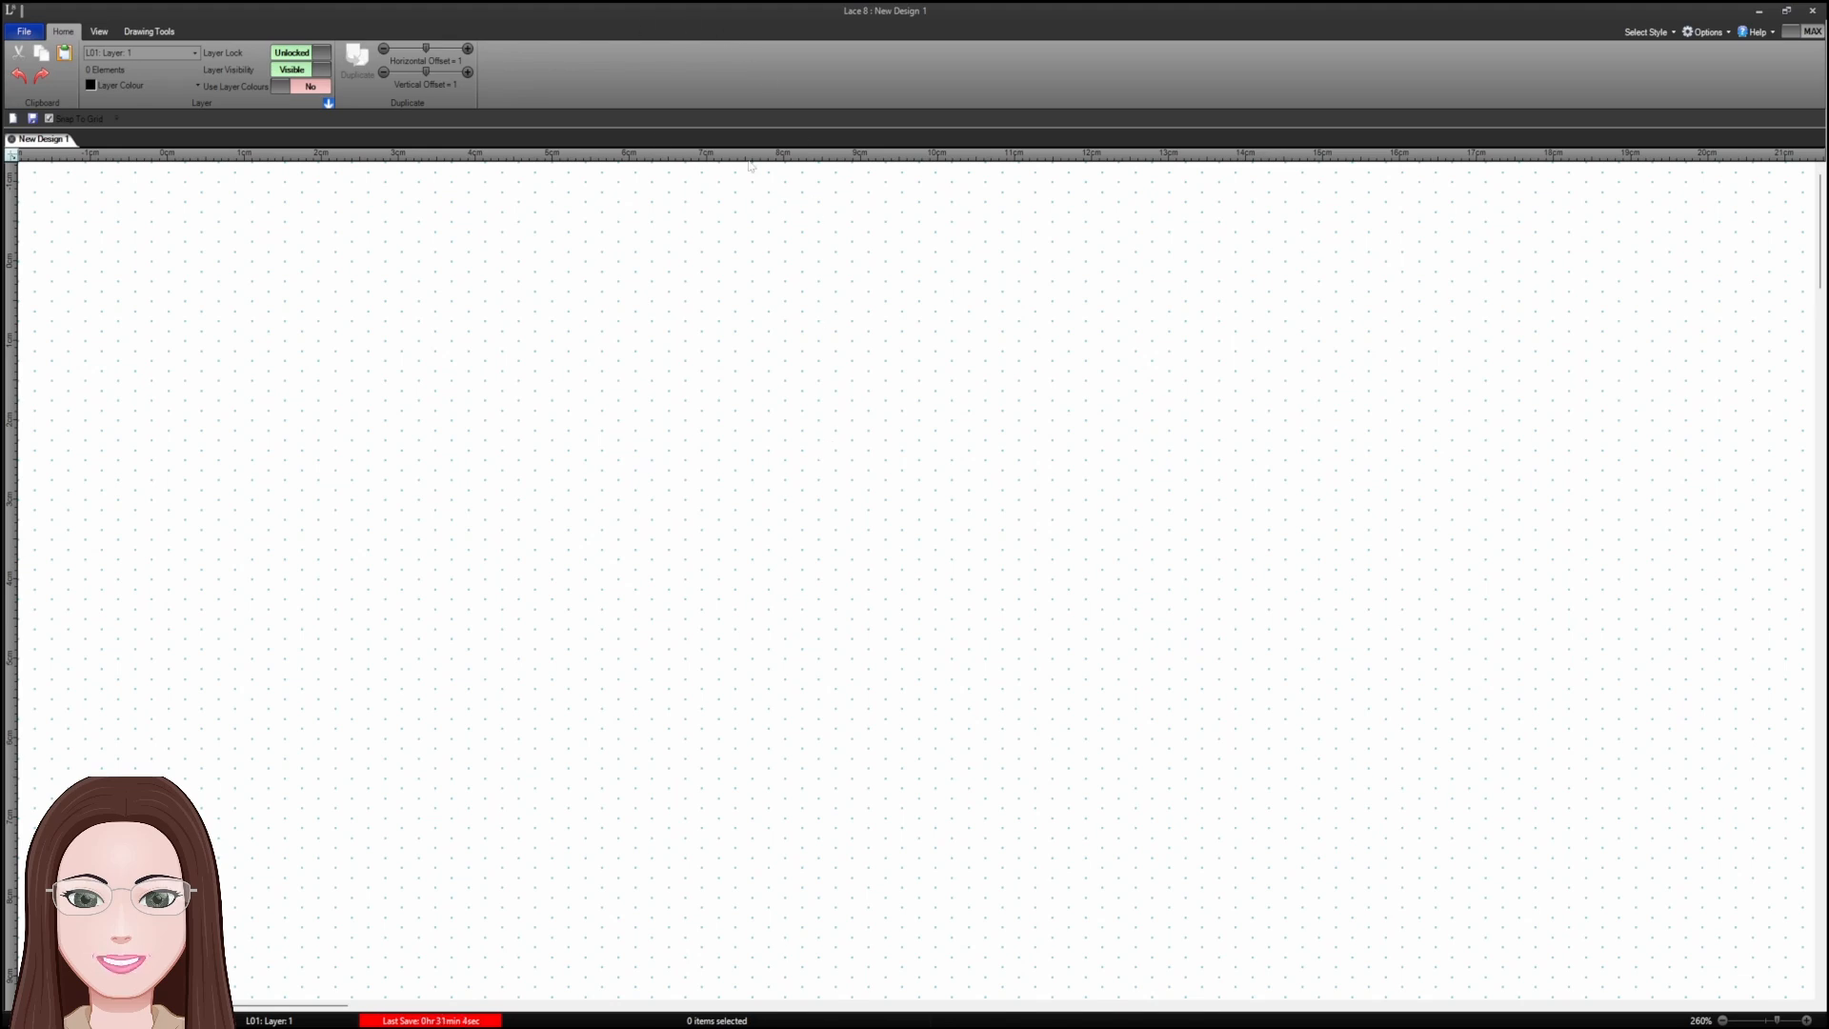
# - Open the saved designs square2a.lc8, square3.lc8 and square3b.lc8 from the Lace8Designs folder
pyautogui.click(24, 31)
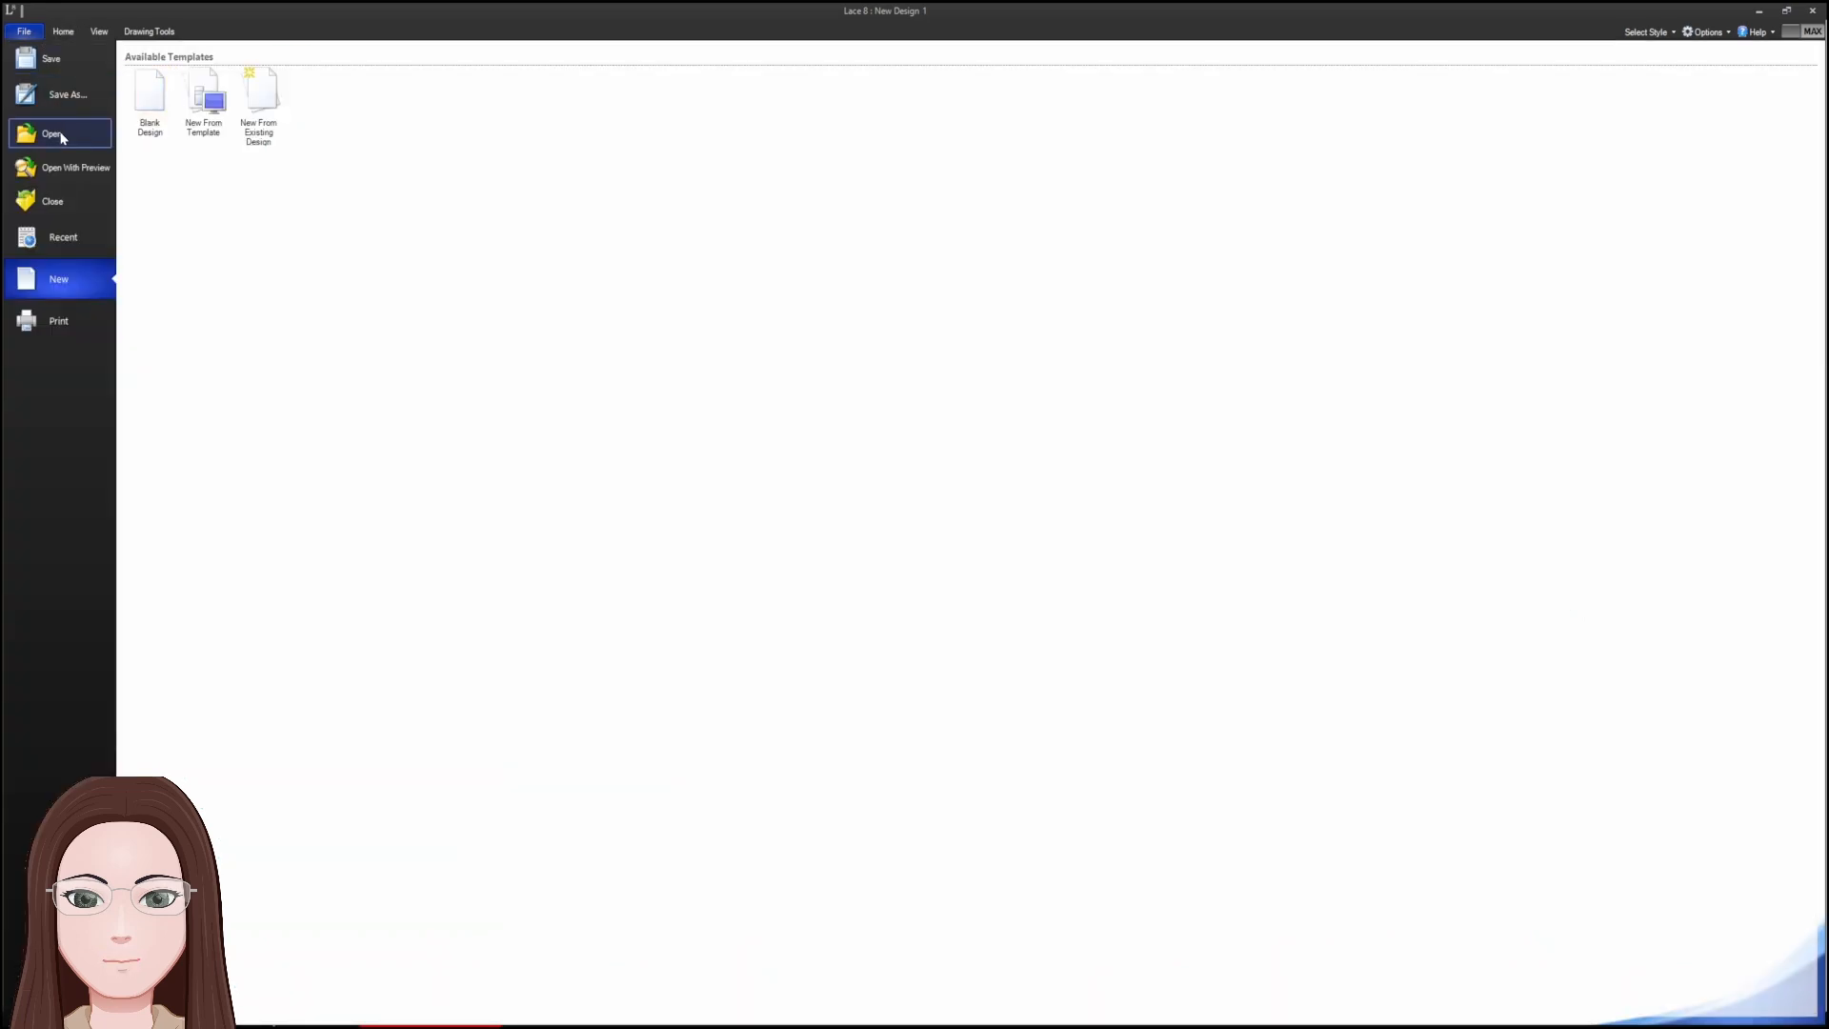
pyautogui.click(62, 137)
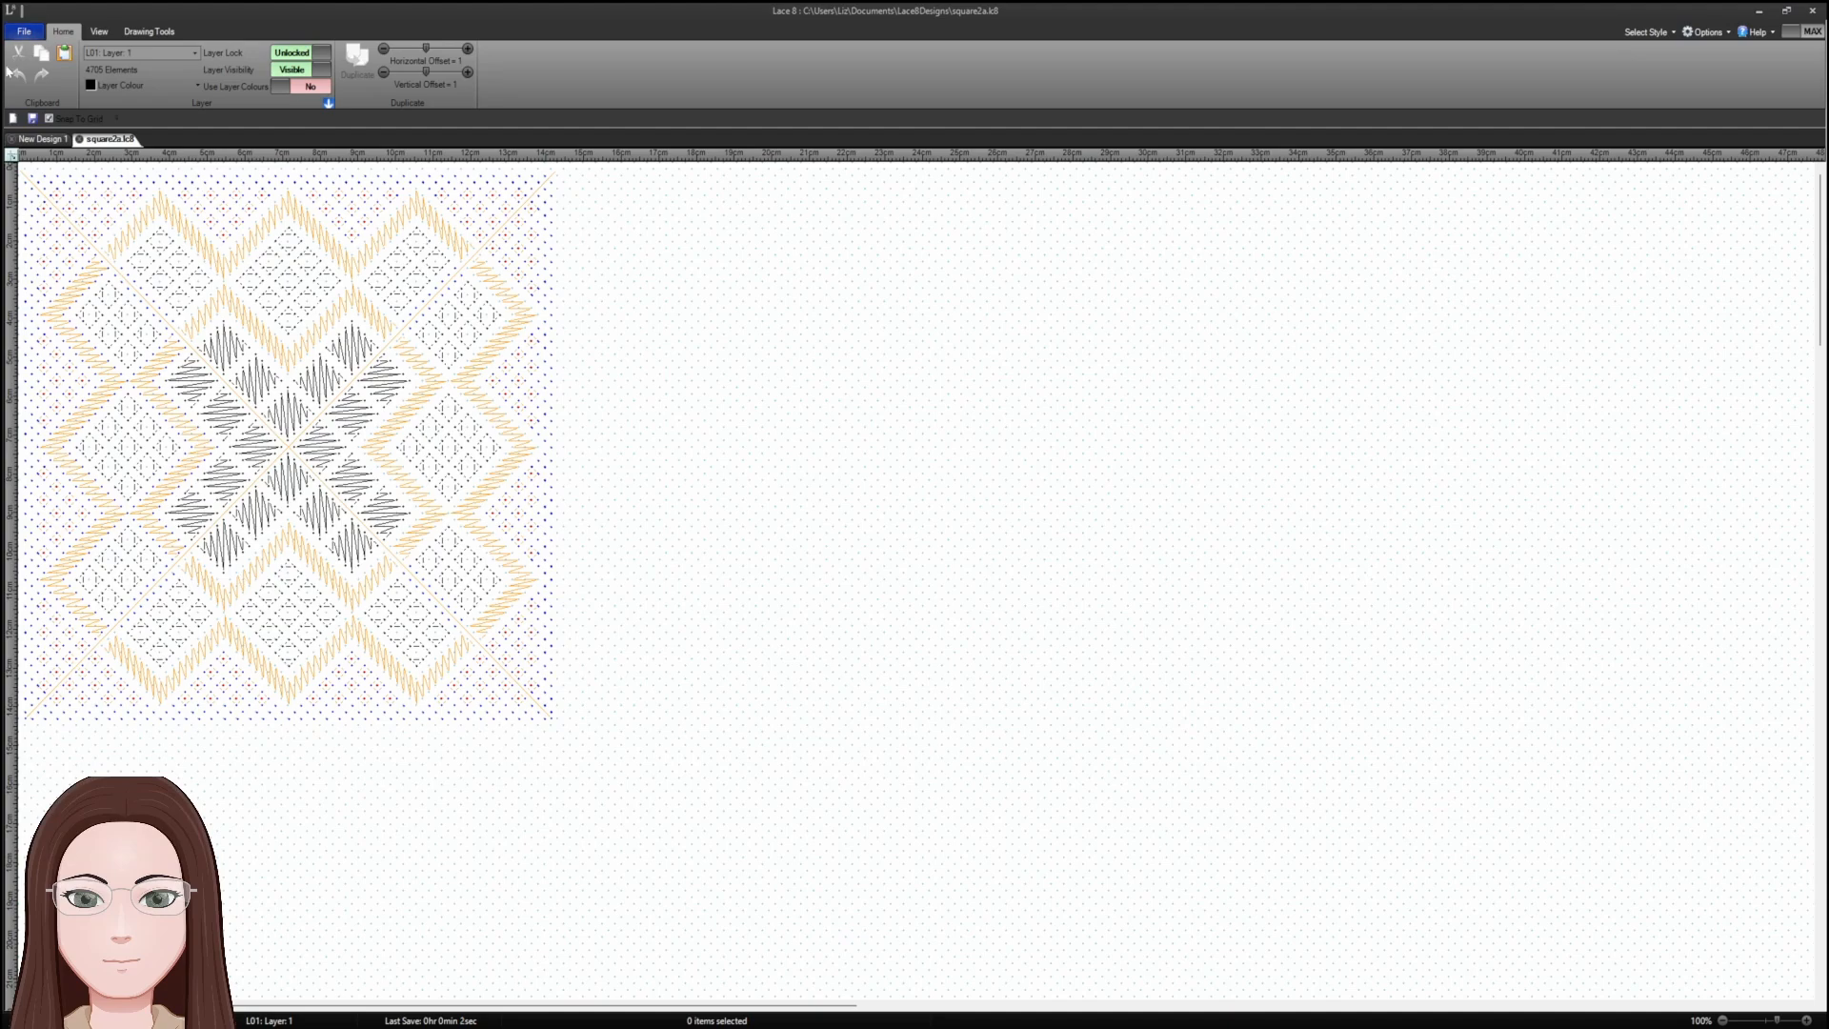
pyautogui.click(25, 31)
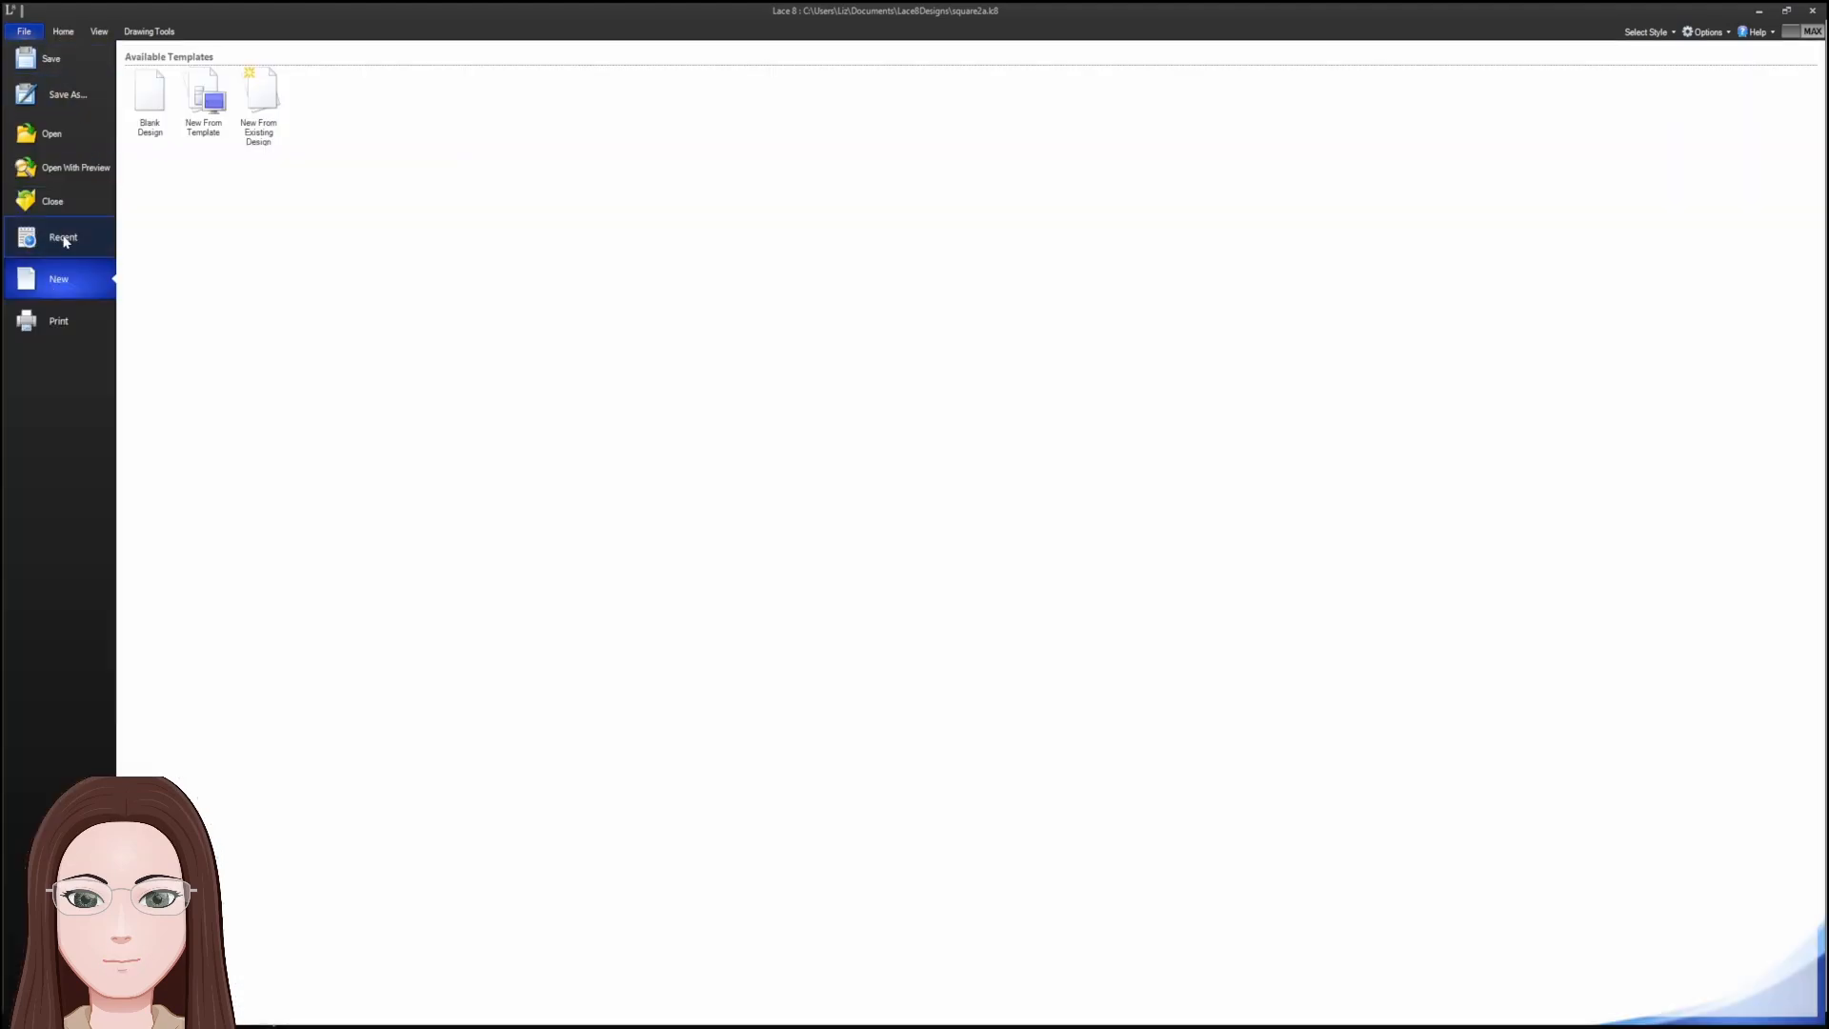
pyautogui.click(63, 139)
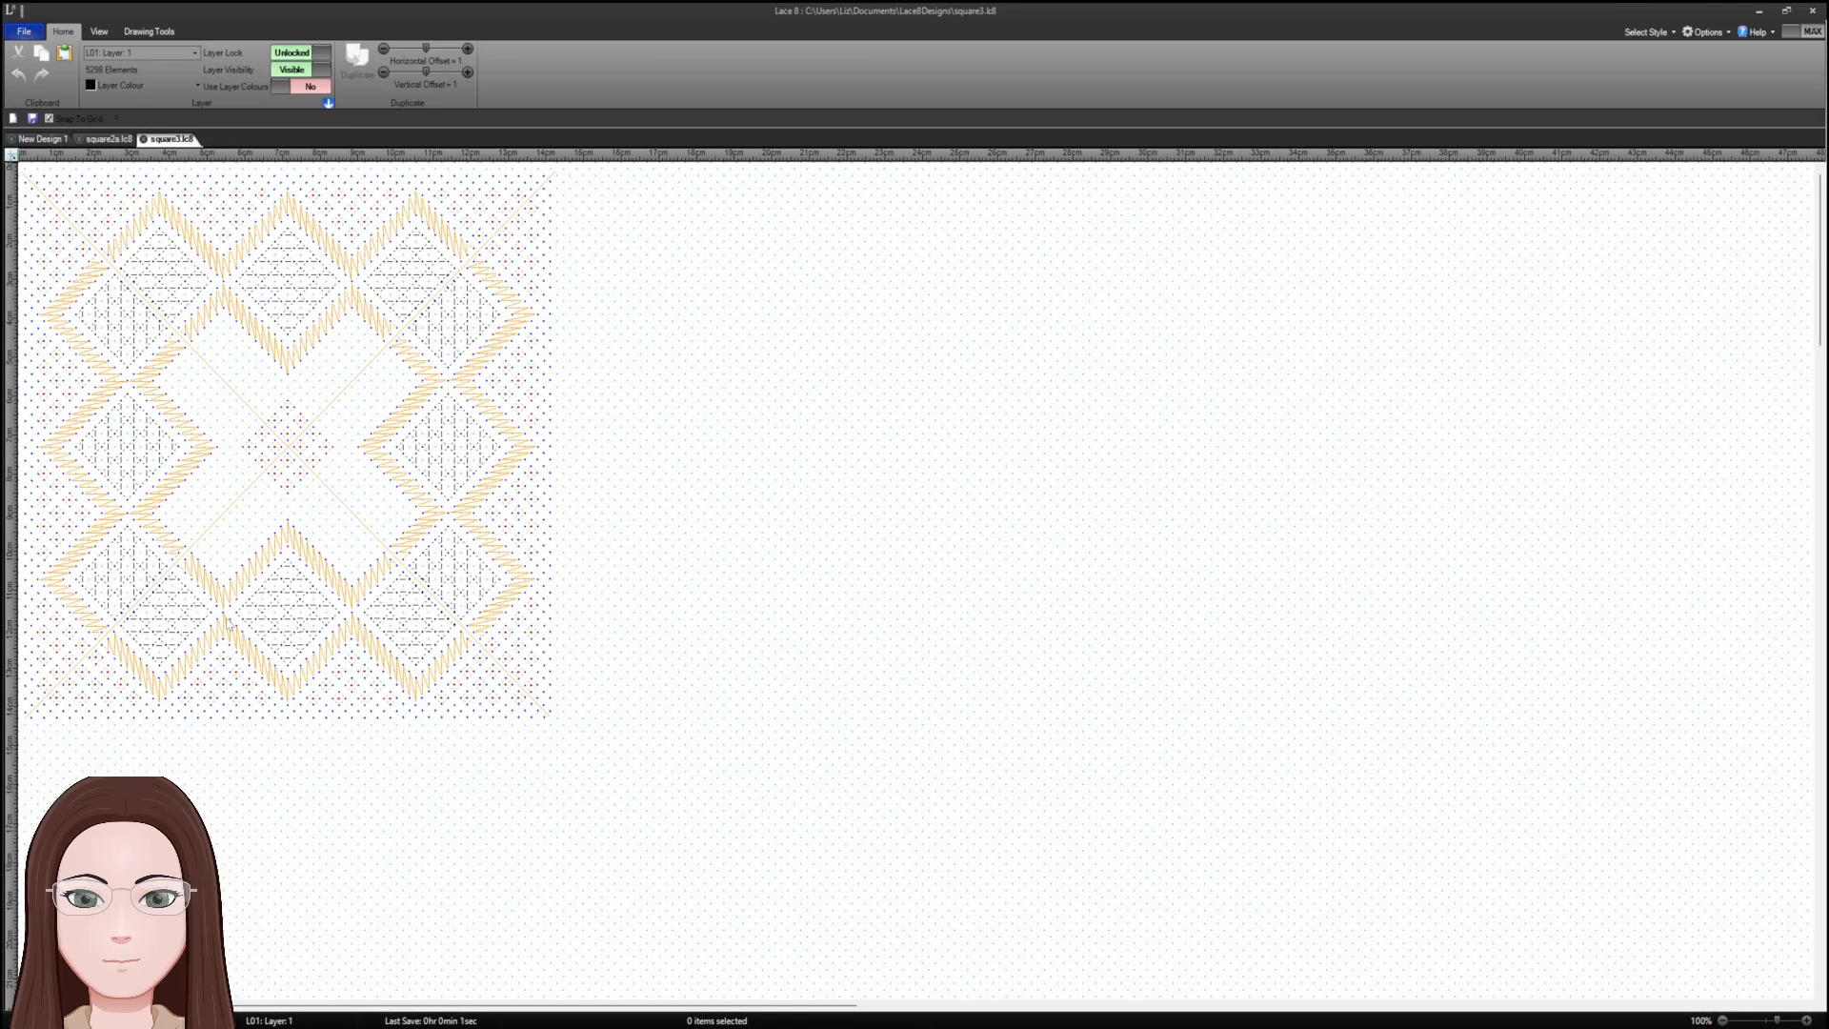
pyautogui.click(25, 31)
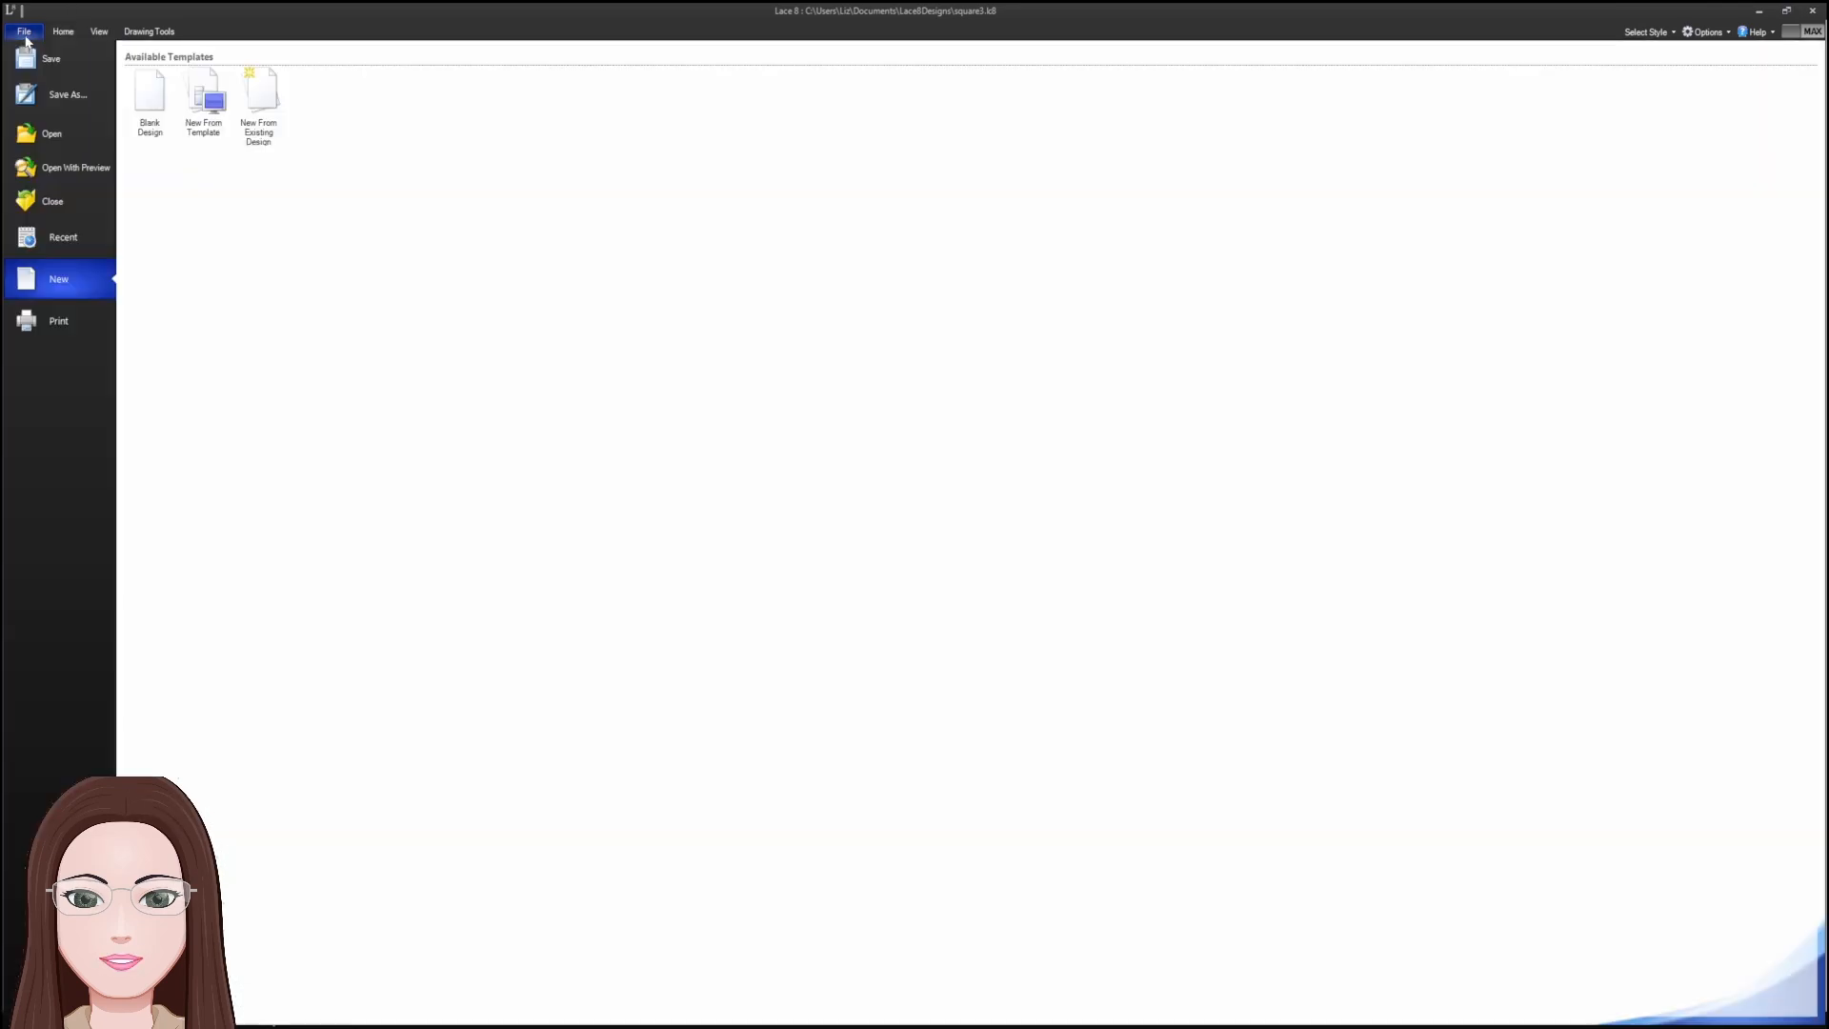
pyautogui.click(52, 133)
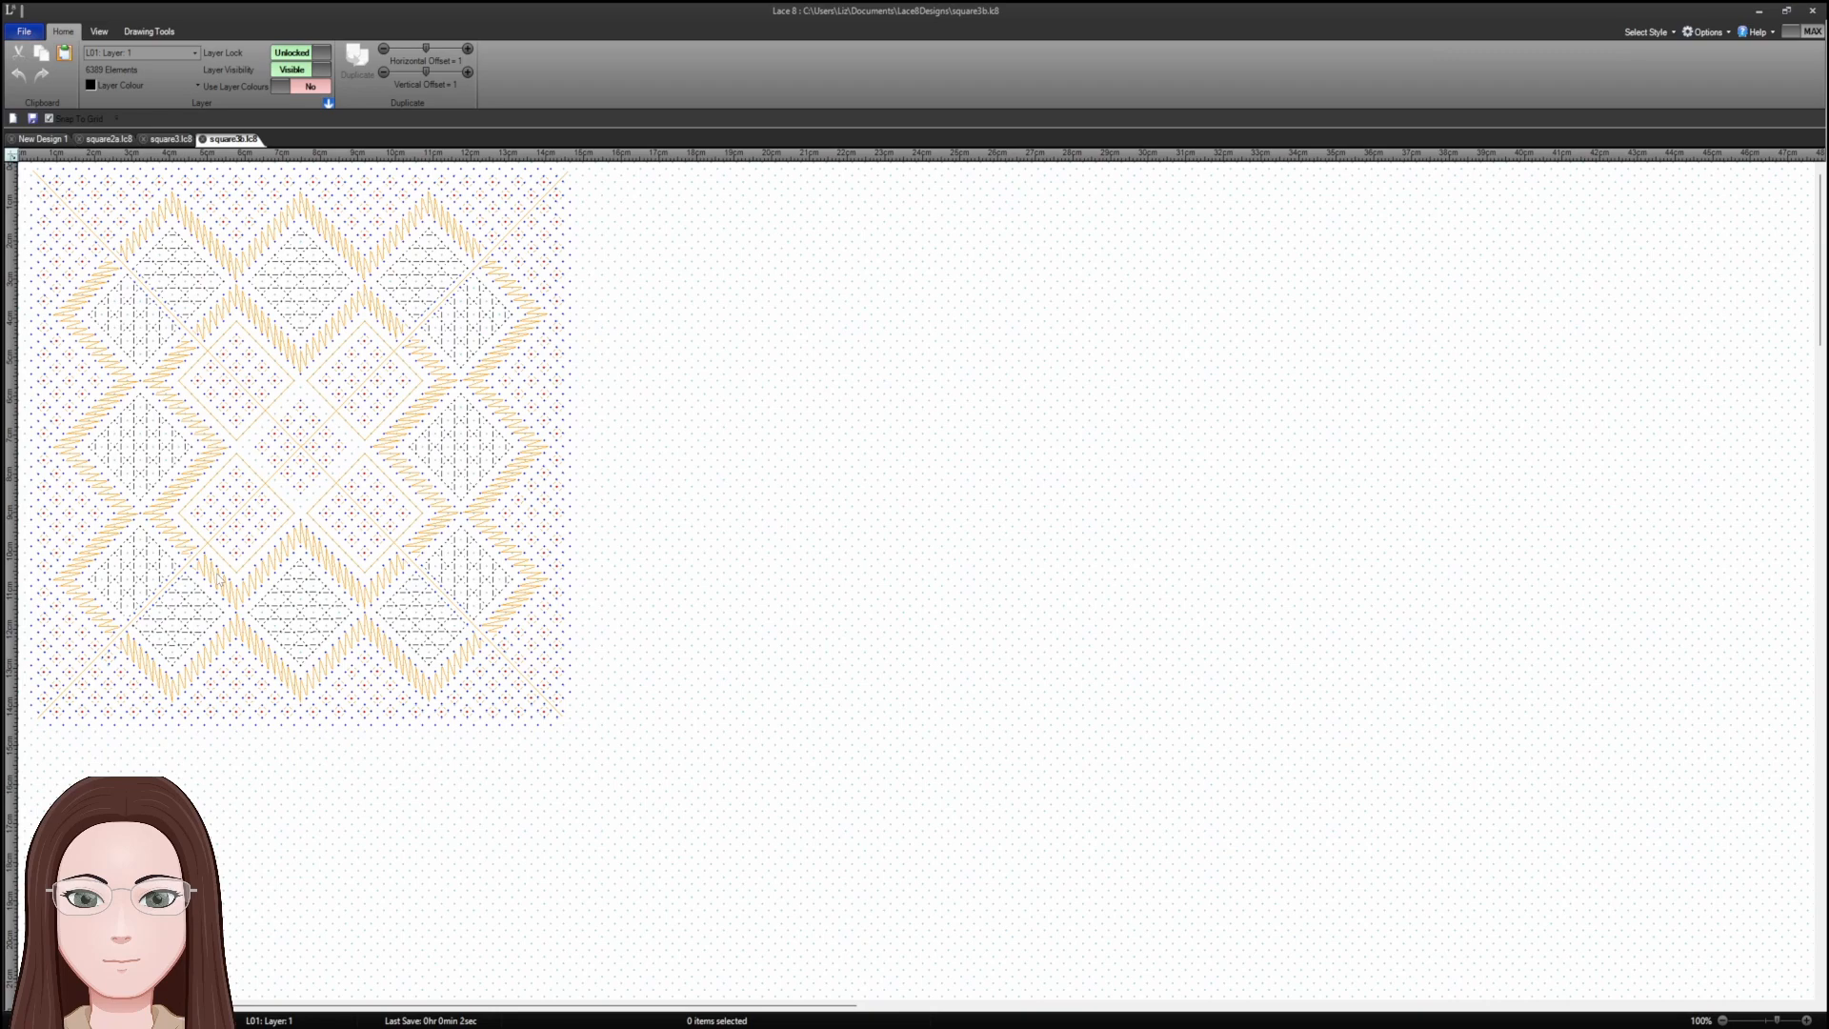
# - Find the curtains_square.lc8 design using the preview browser and open it
pyautogui.click(24, 31)
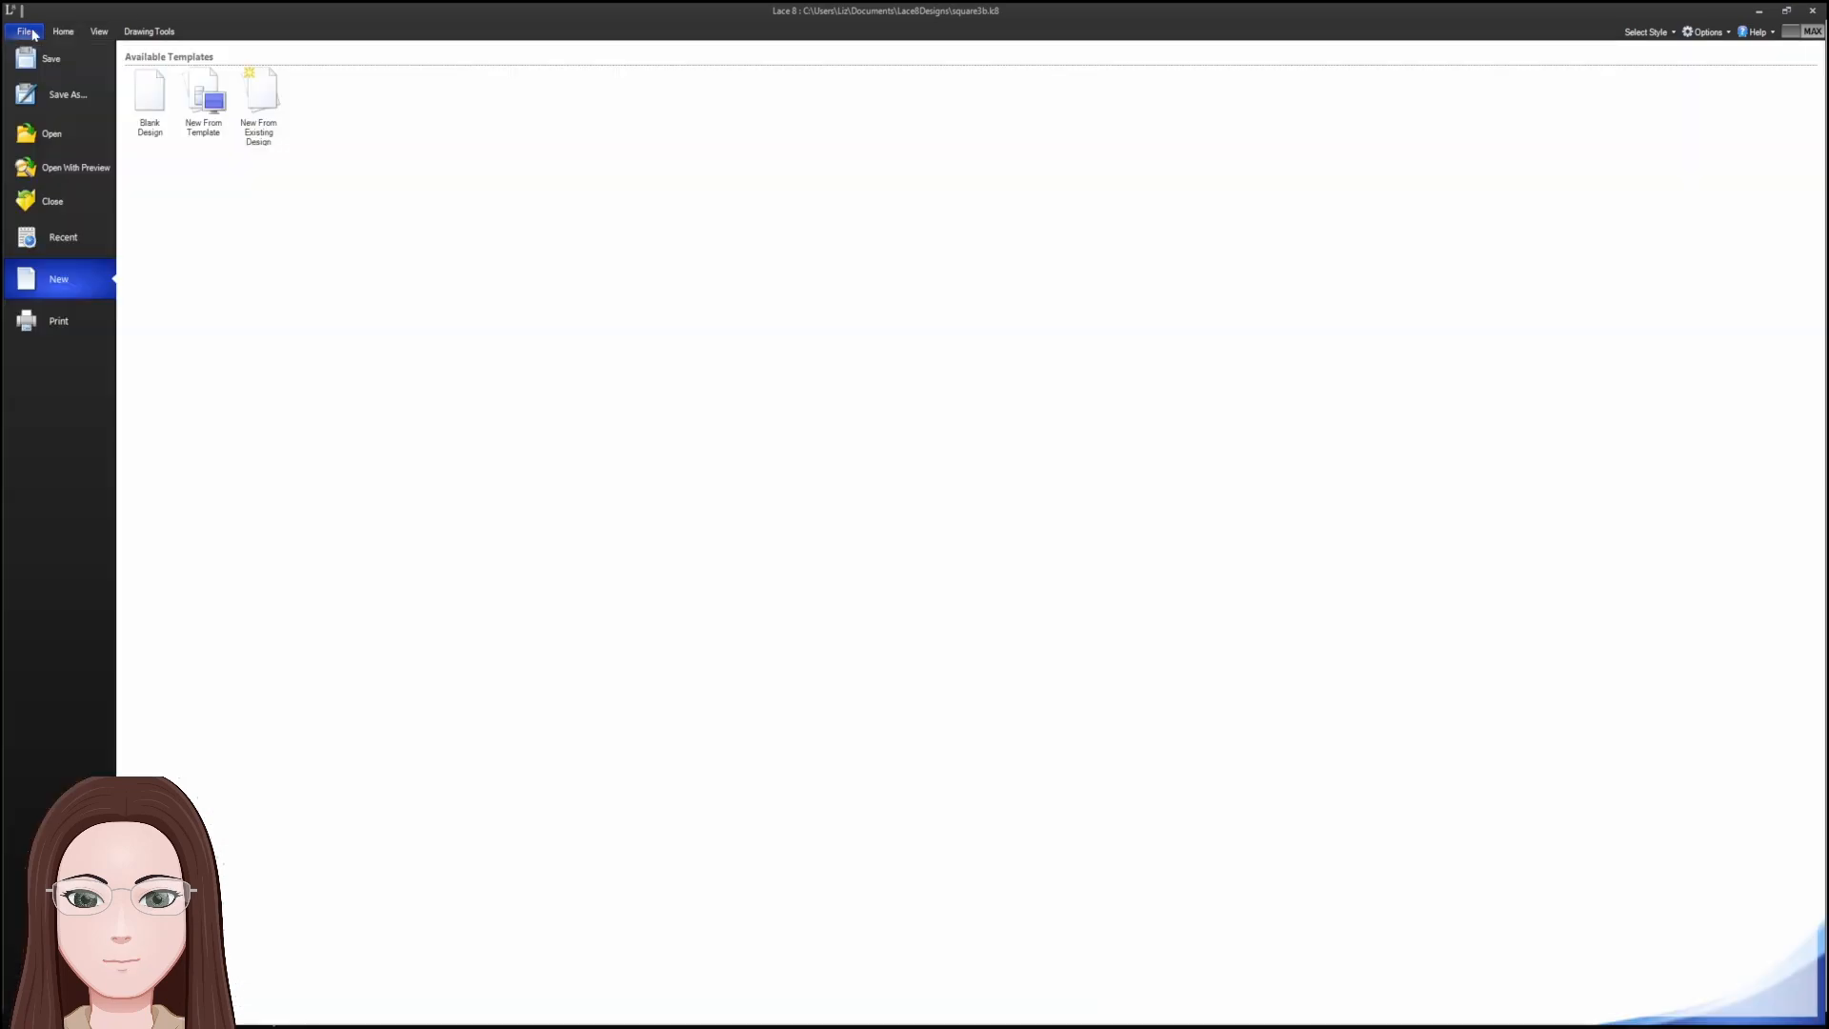
pyautogui.click(54, 136)
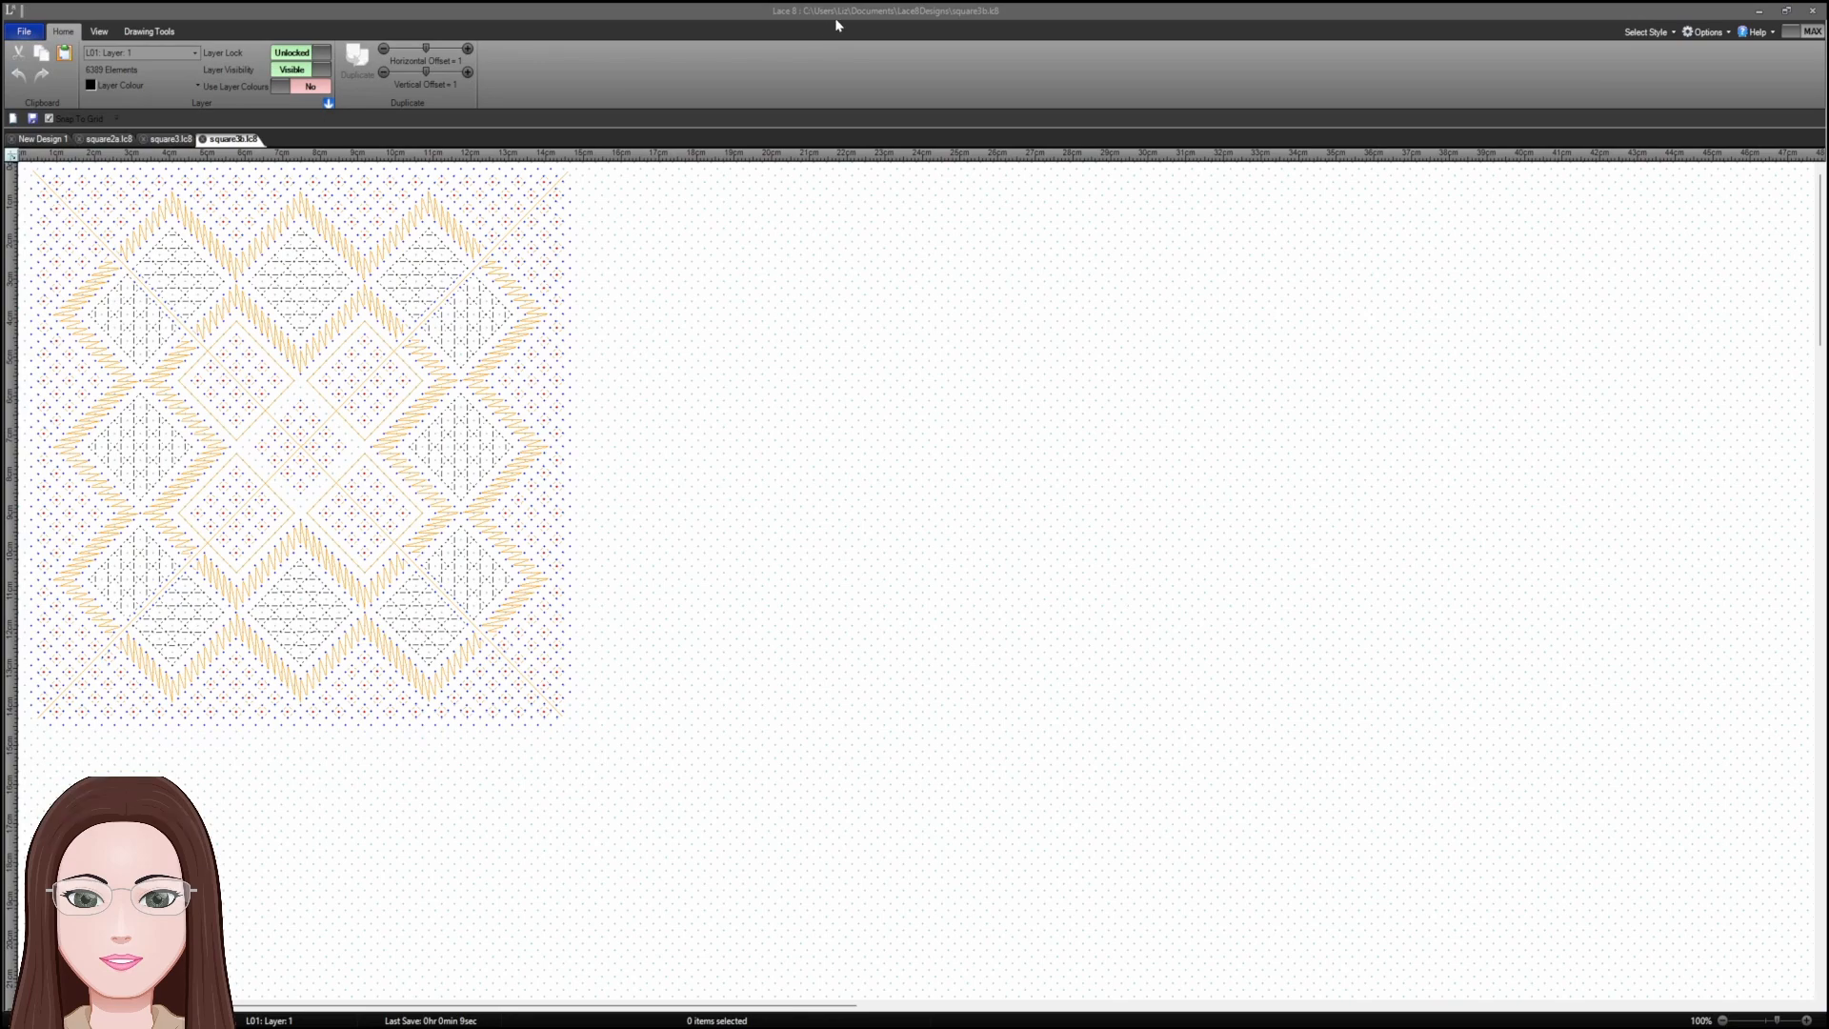
pyautogui.click(37, 34)
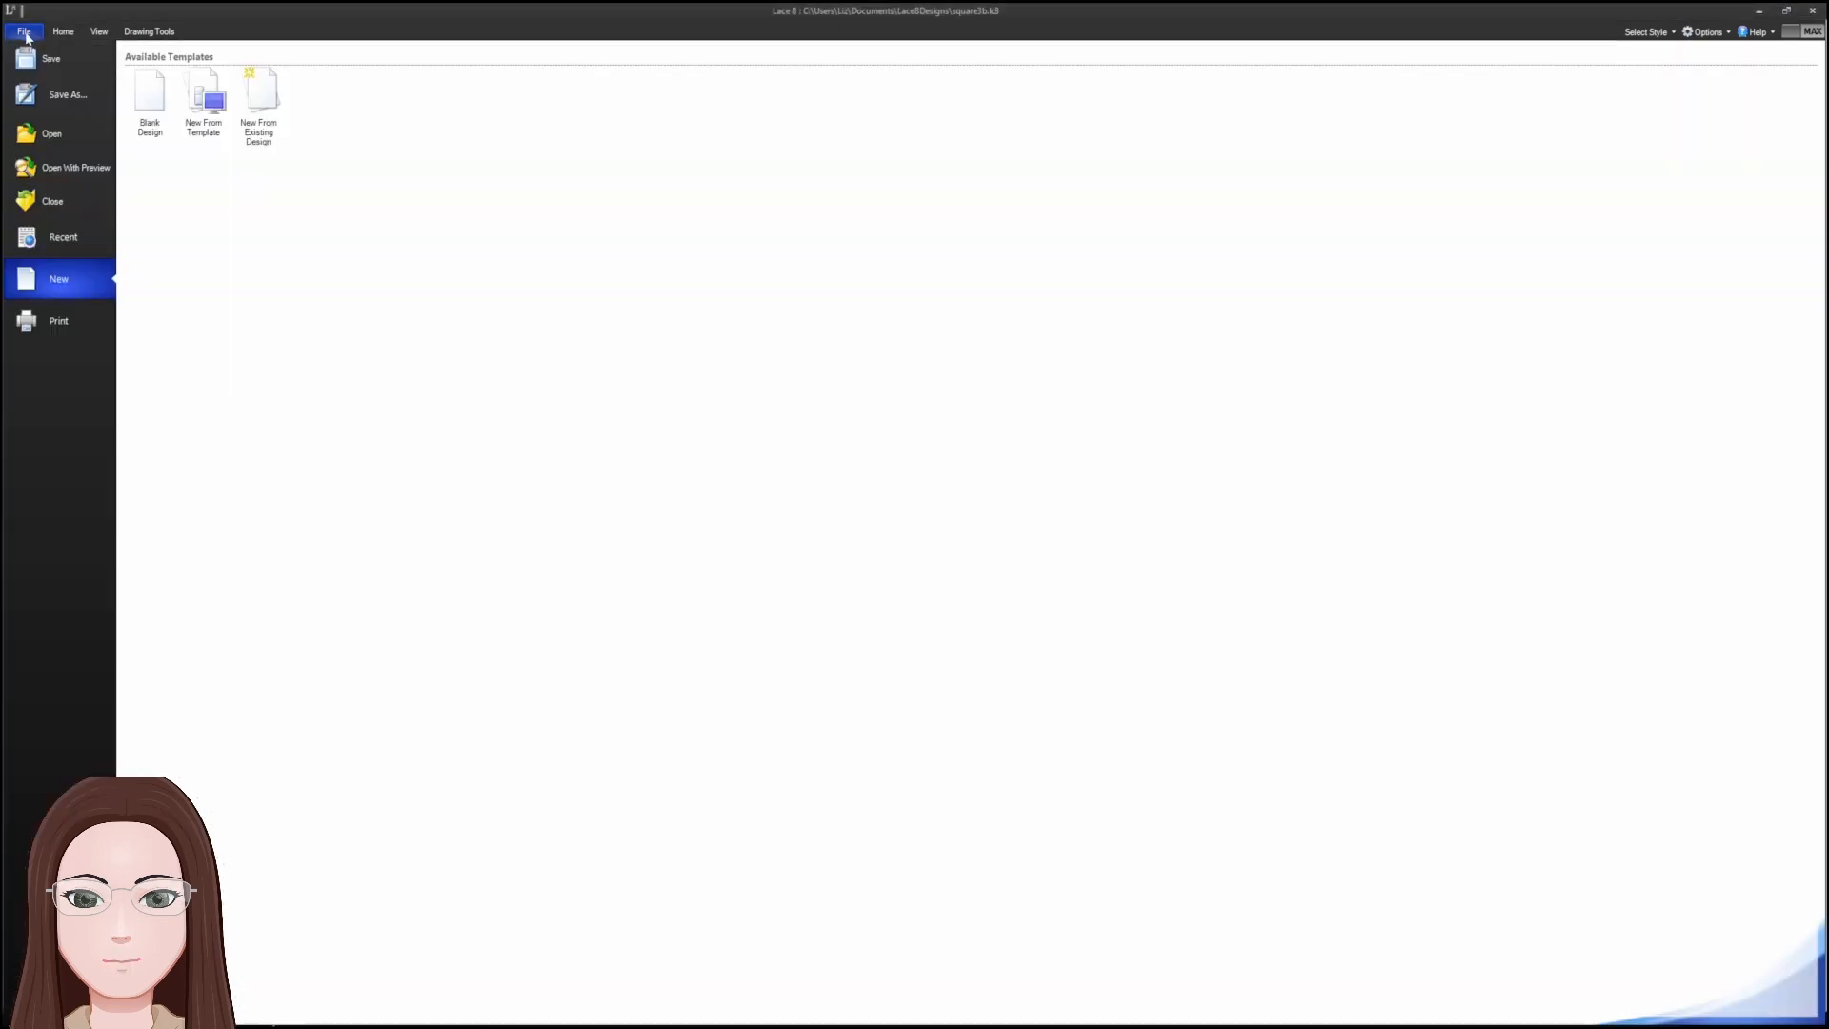
pyautogui.click(80, 166)
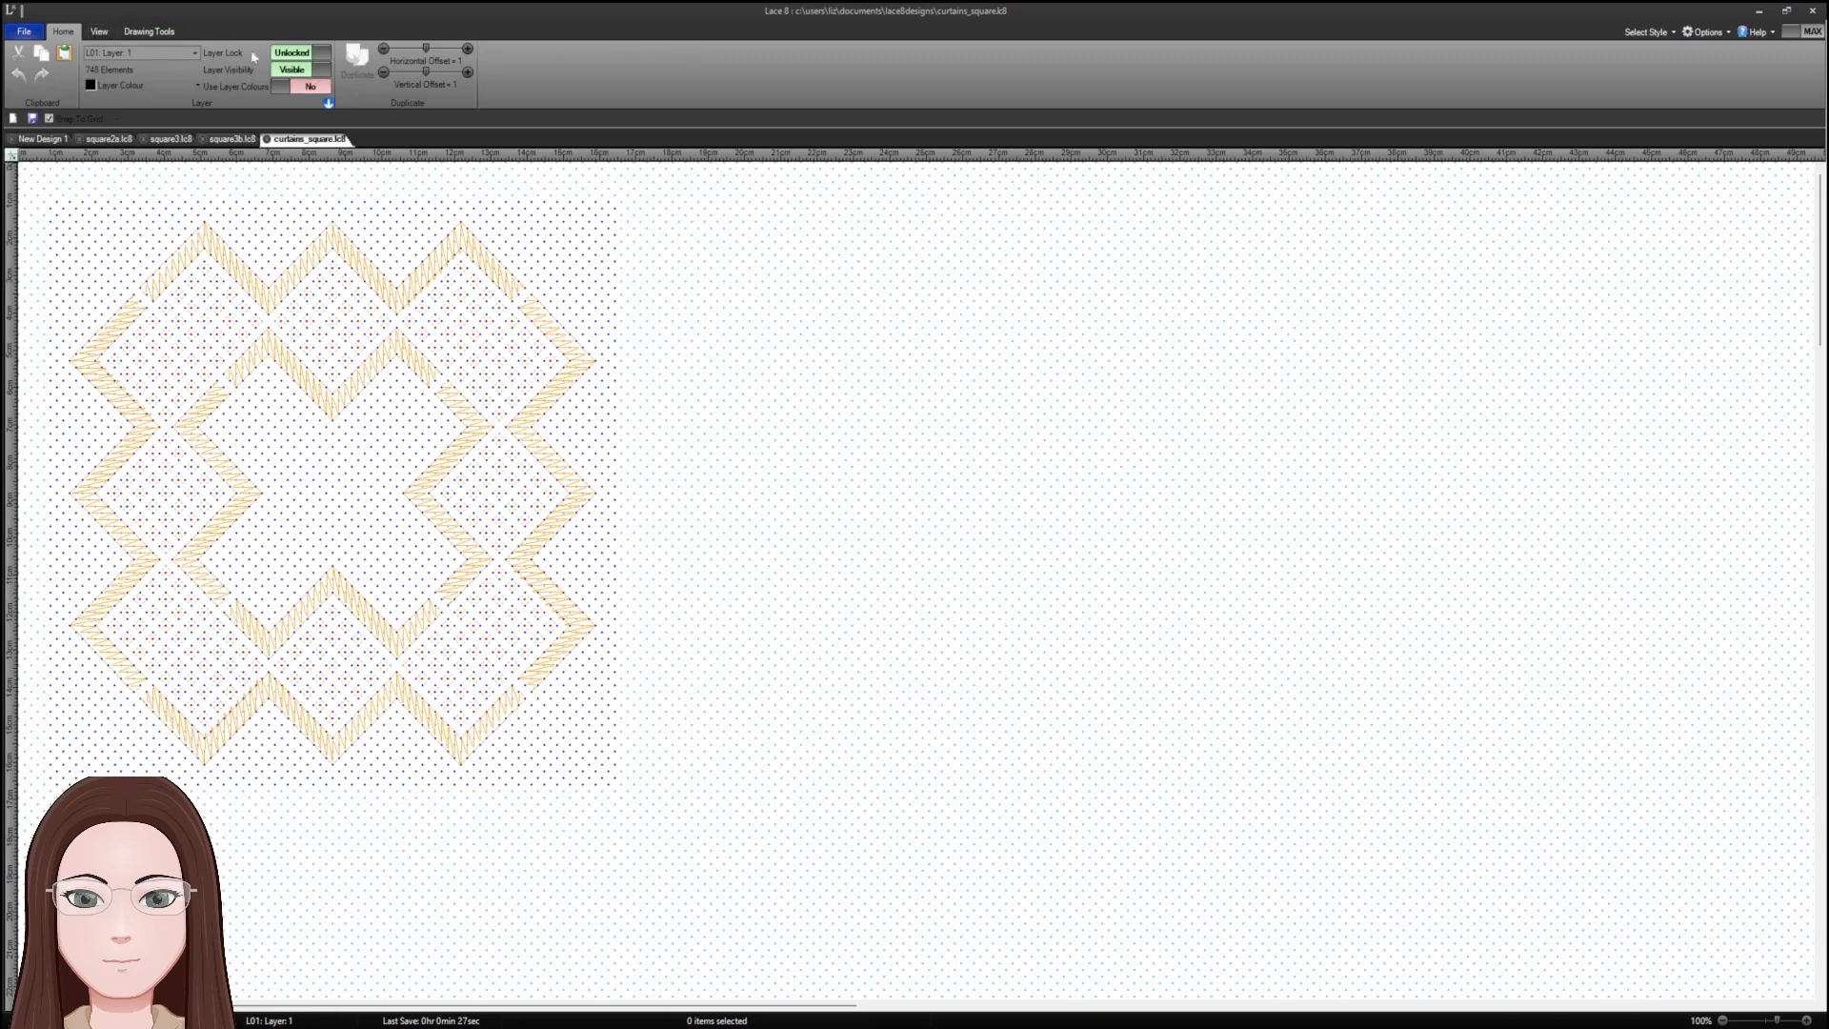
# - Try to select the first upper peak of the orange zigzag border with the Freehand Select tool
pyautogui.click(320, 54)
pyautogui.click(99, 32)
pyautogui.click(148, 31)
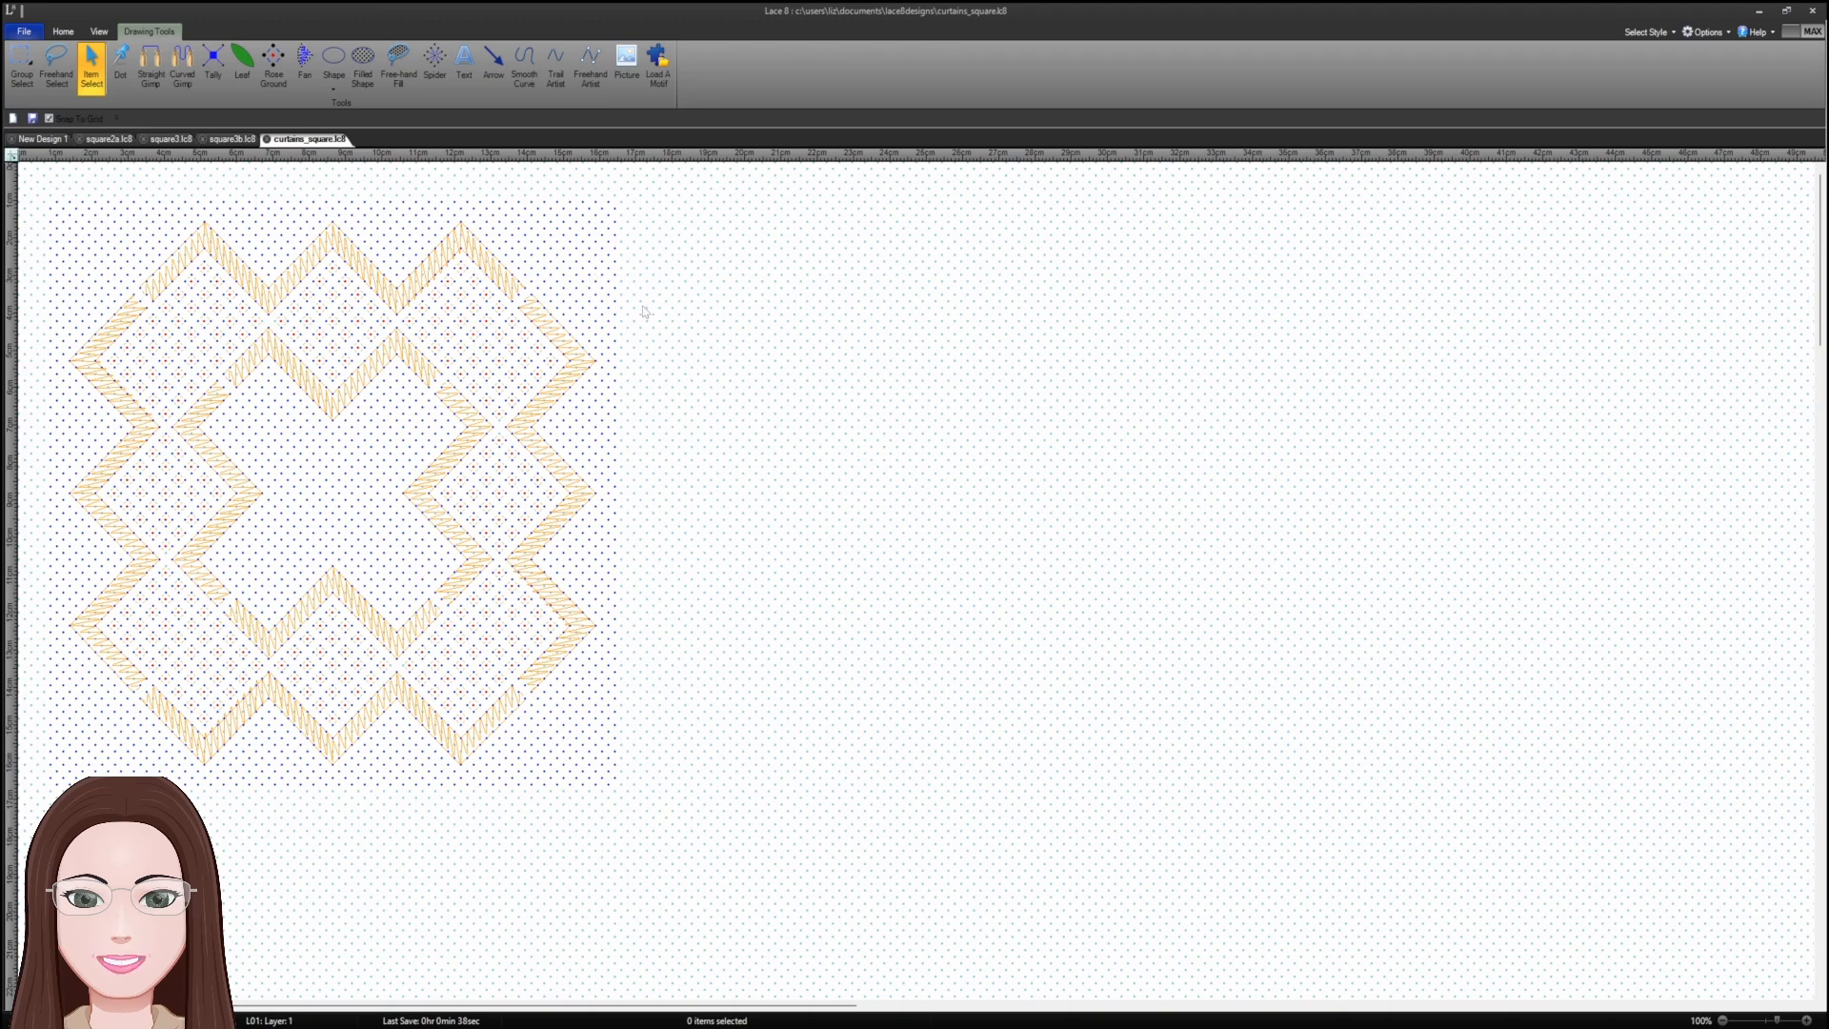
pyautogui.click(29, 71)
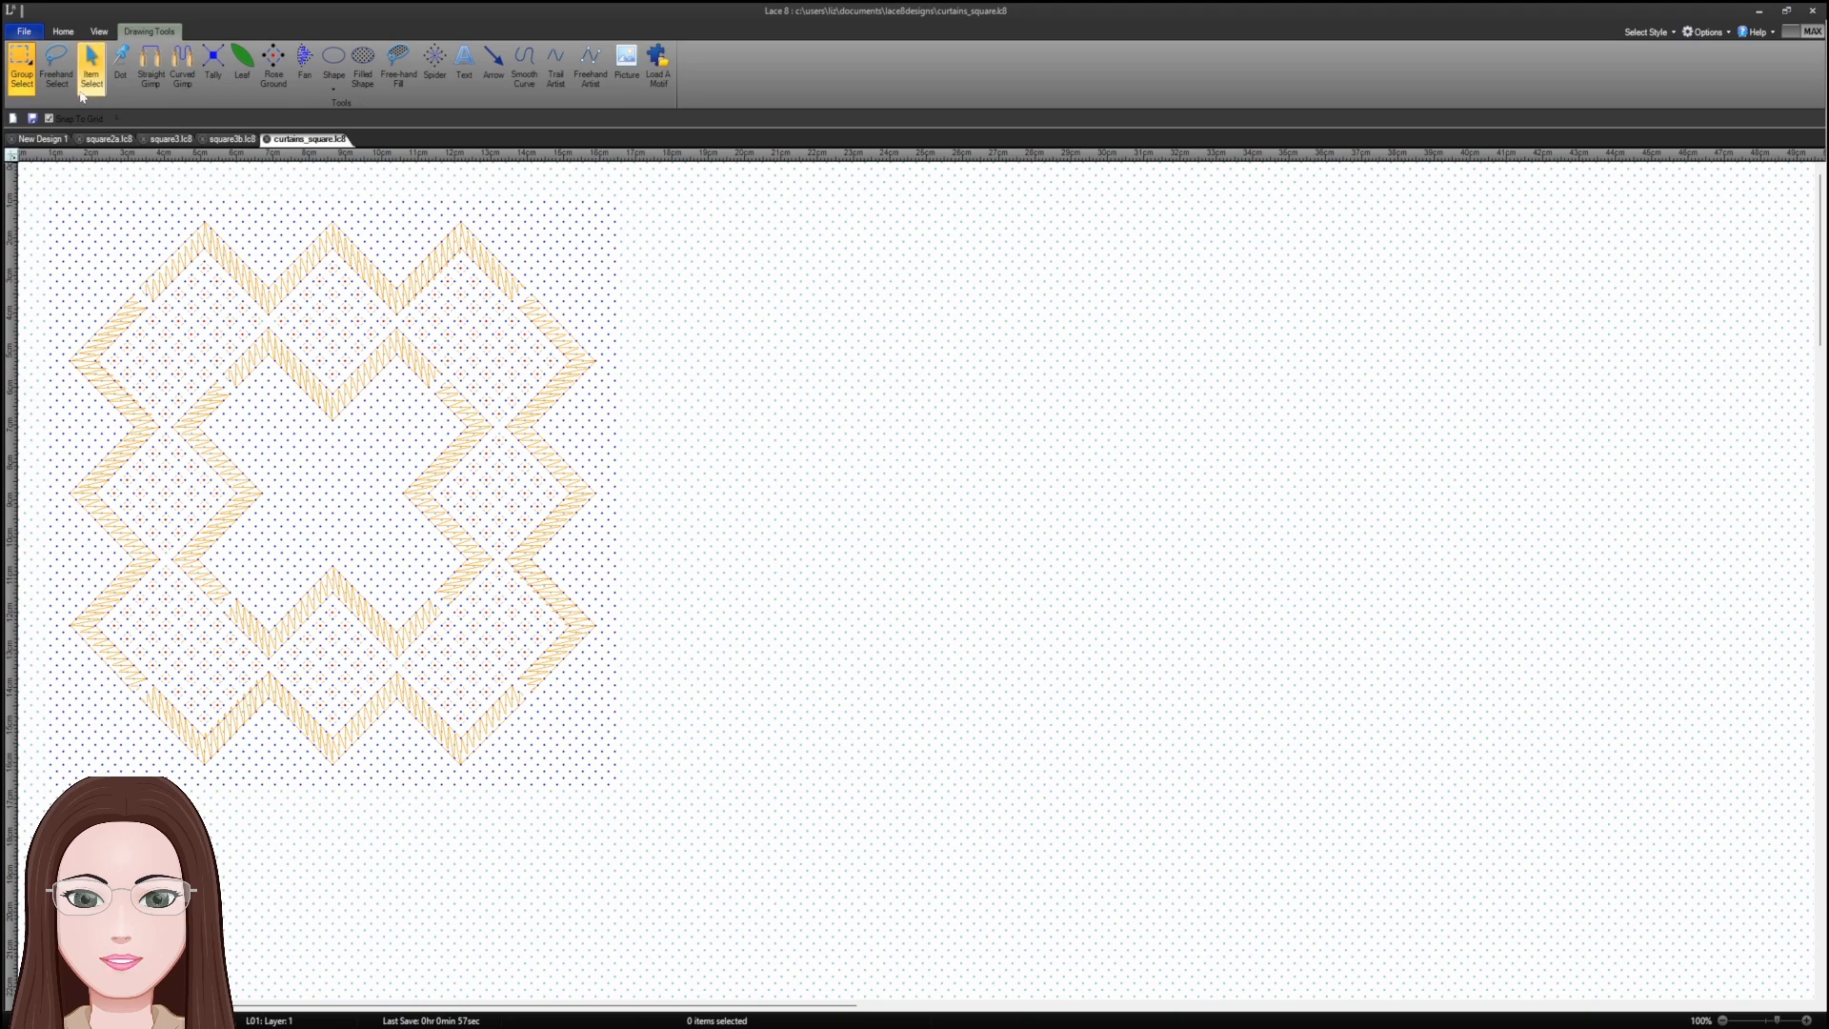
pyautogui.click(57, 66)
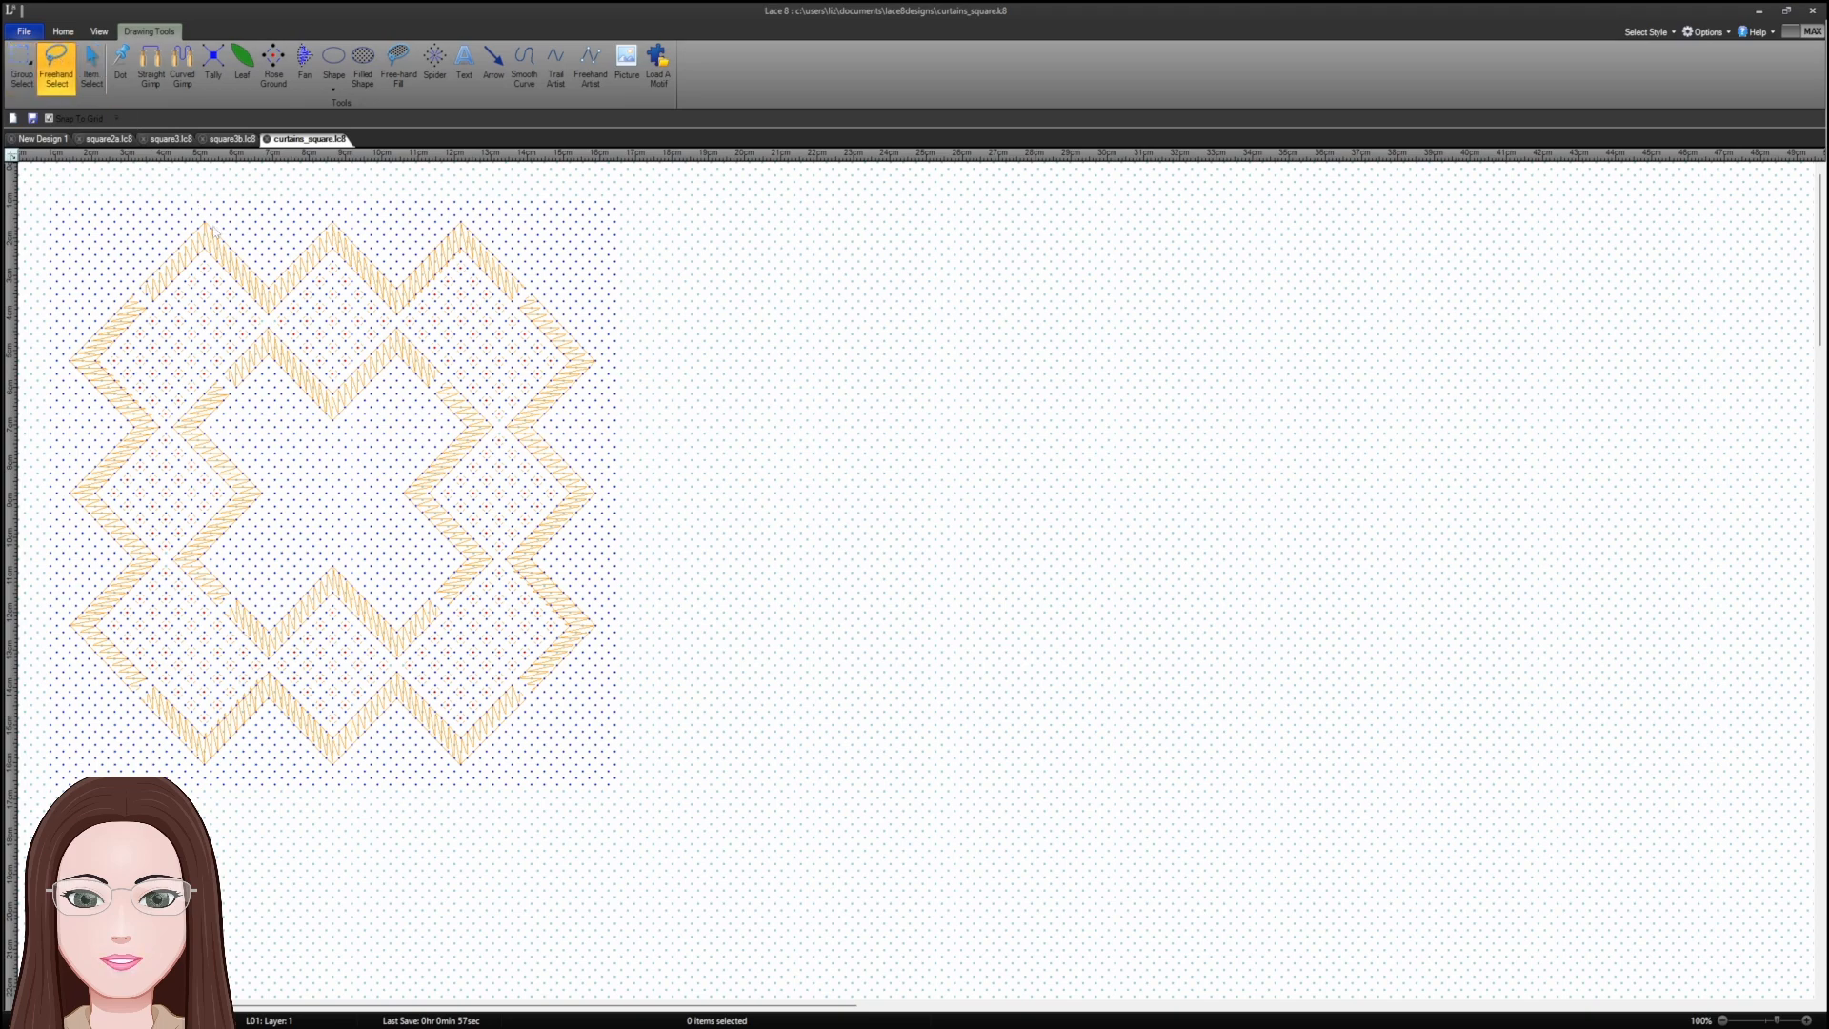
pyautogui.click(99, 32)
pyautogui.click(63, 32)
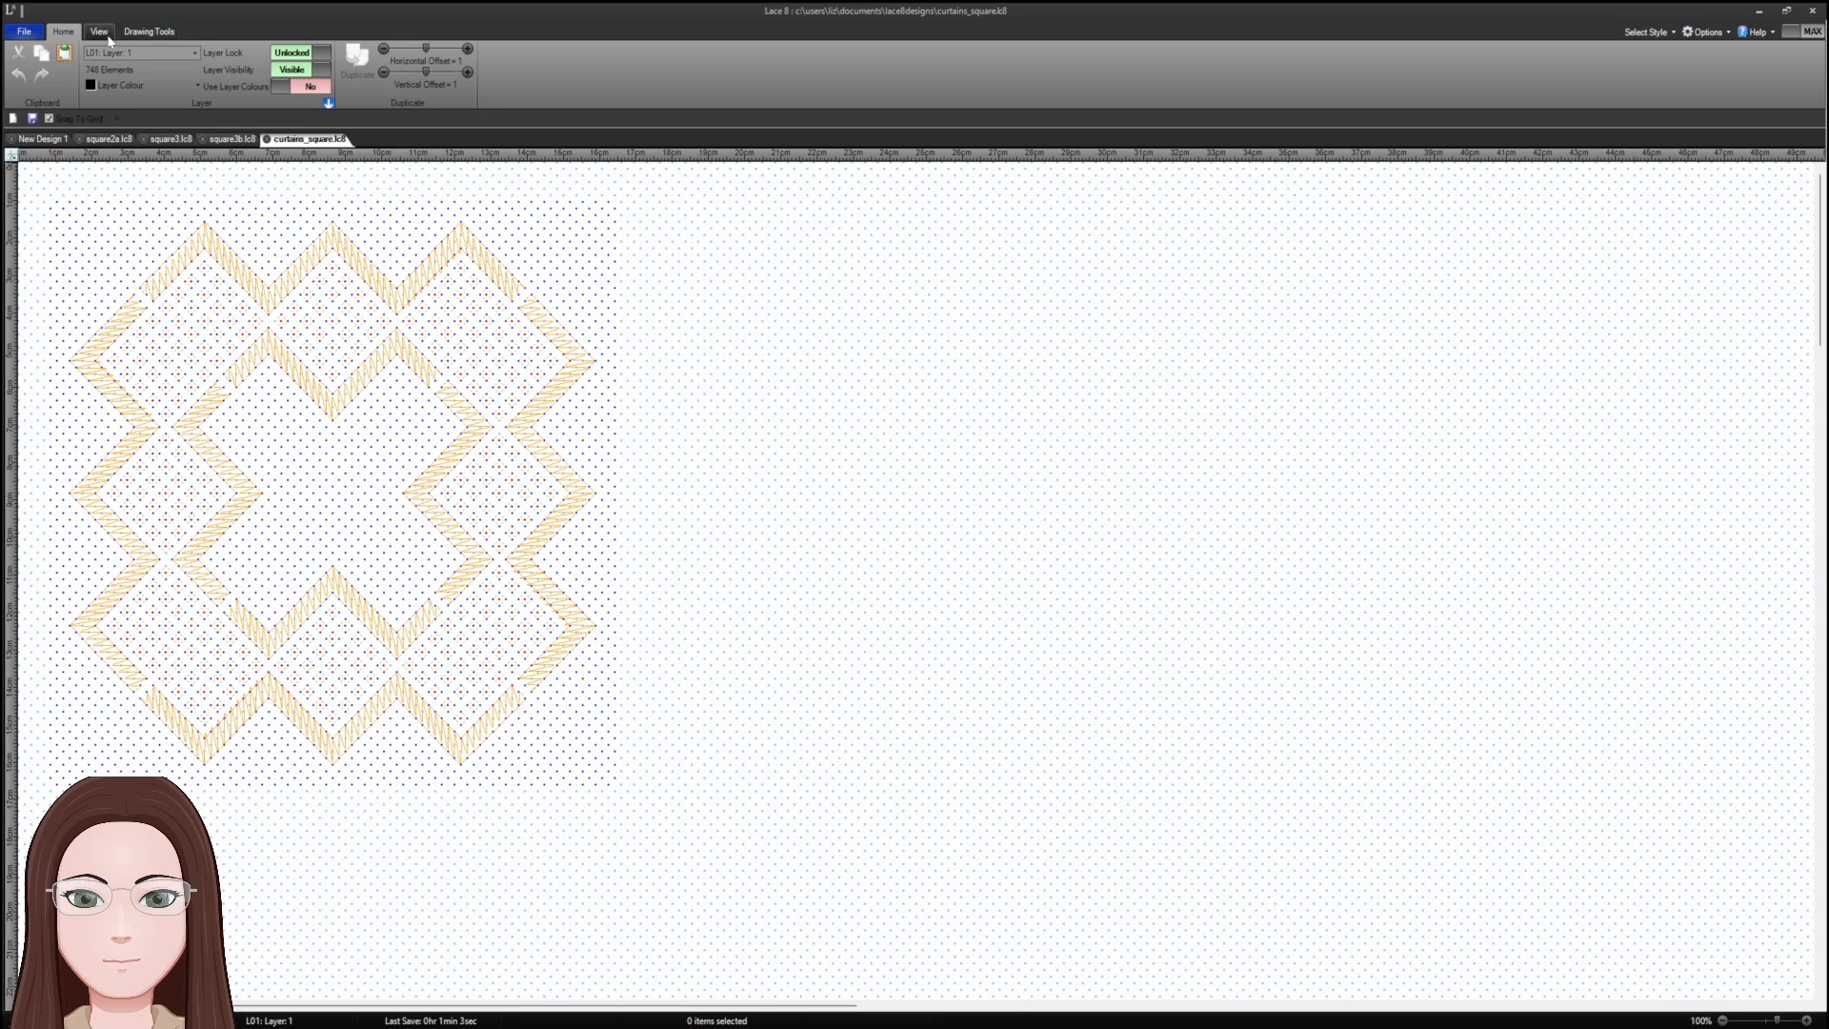
pyautogui.click(99, 32)
pyautogui.click(150, 32)
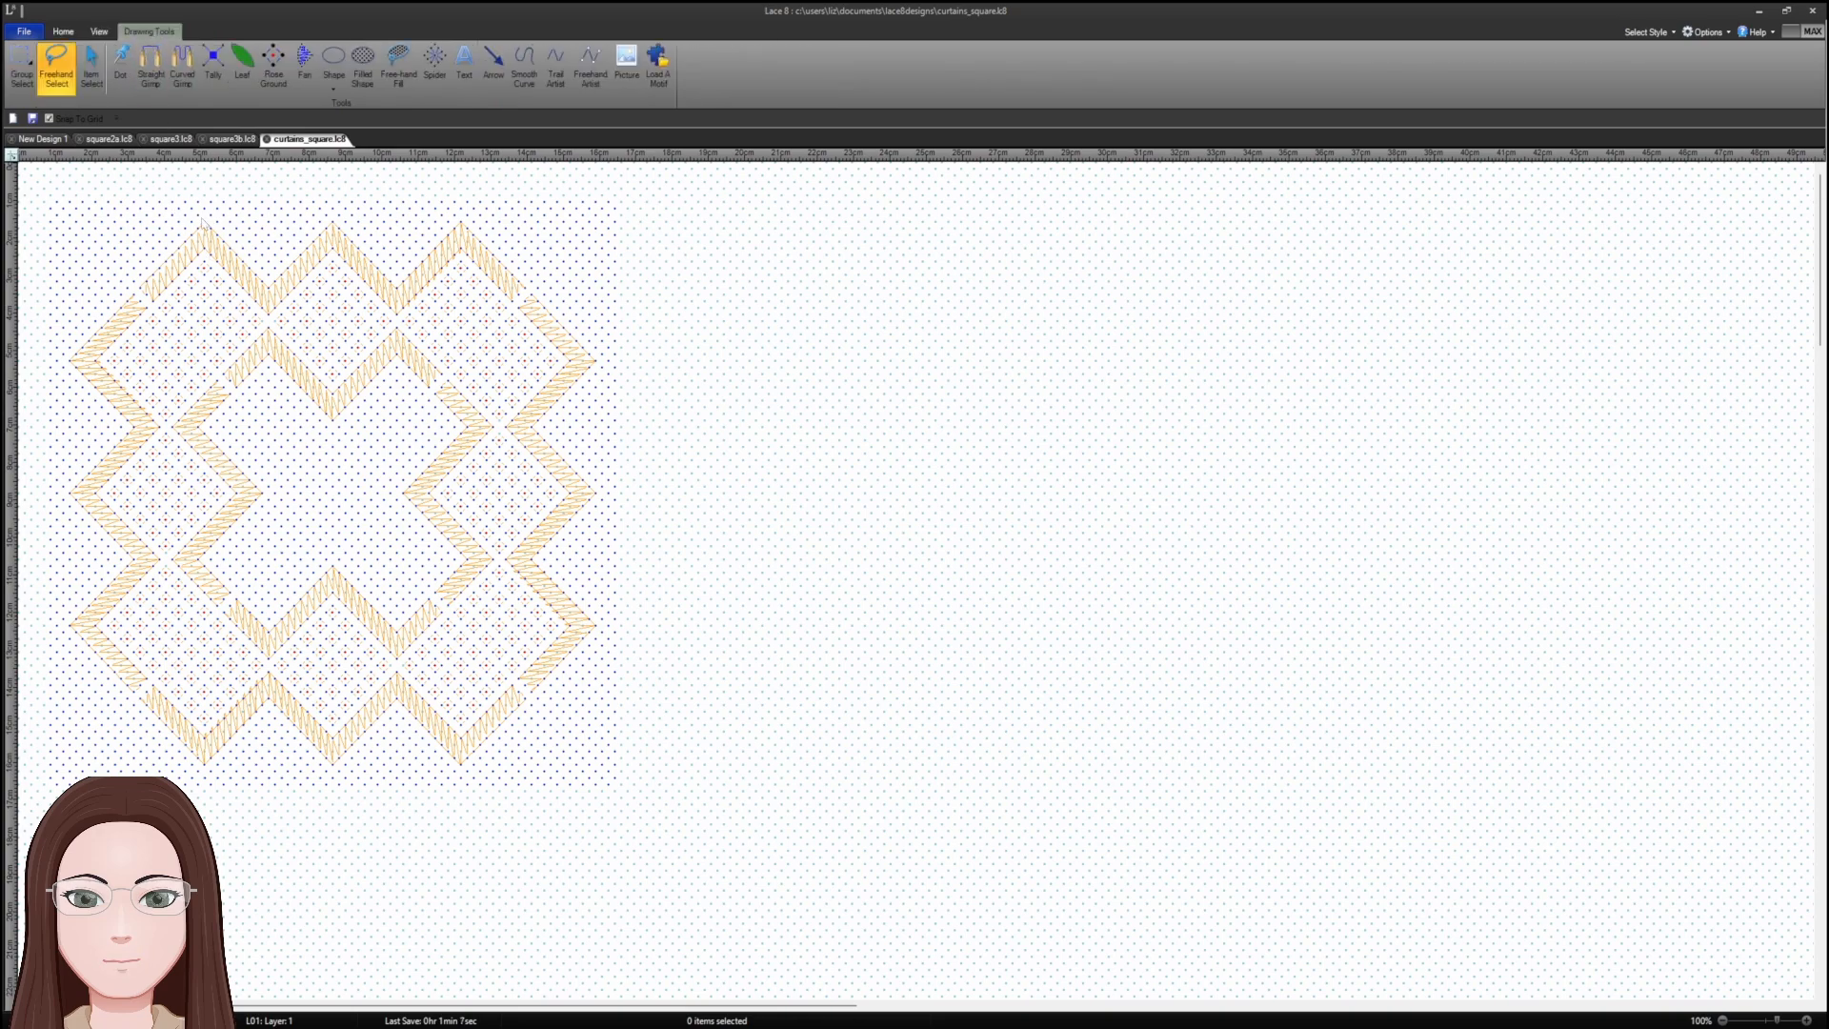
pyautogui.moveTo(196, 226); pyautogui.dragTo(180, 228)
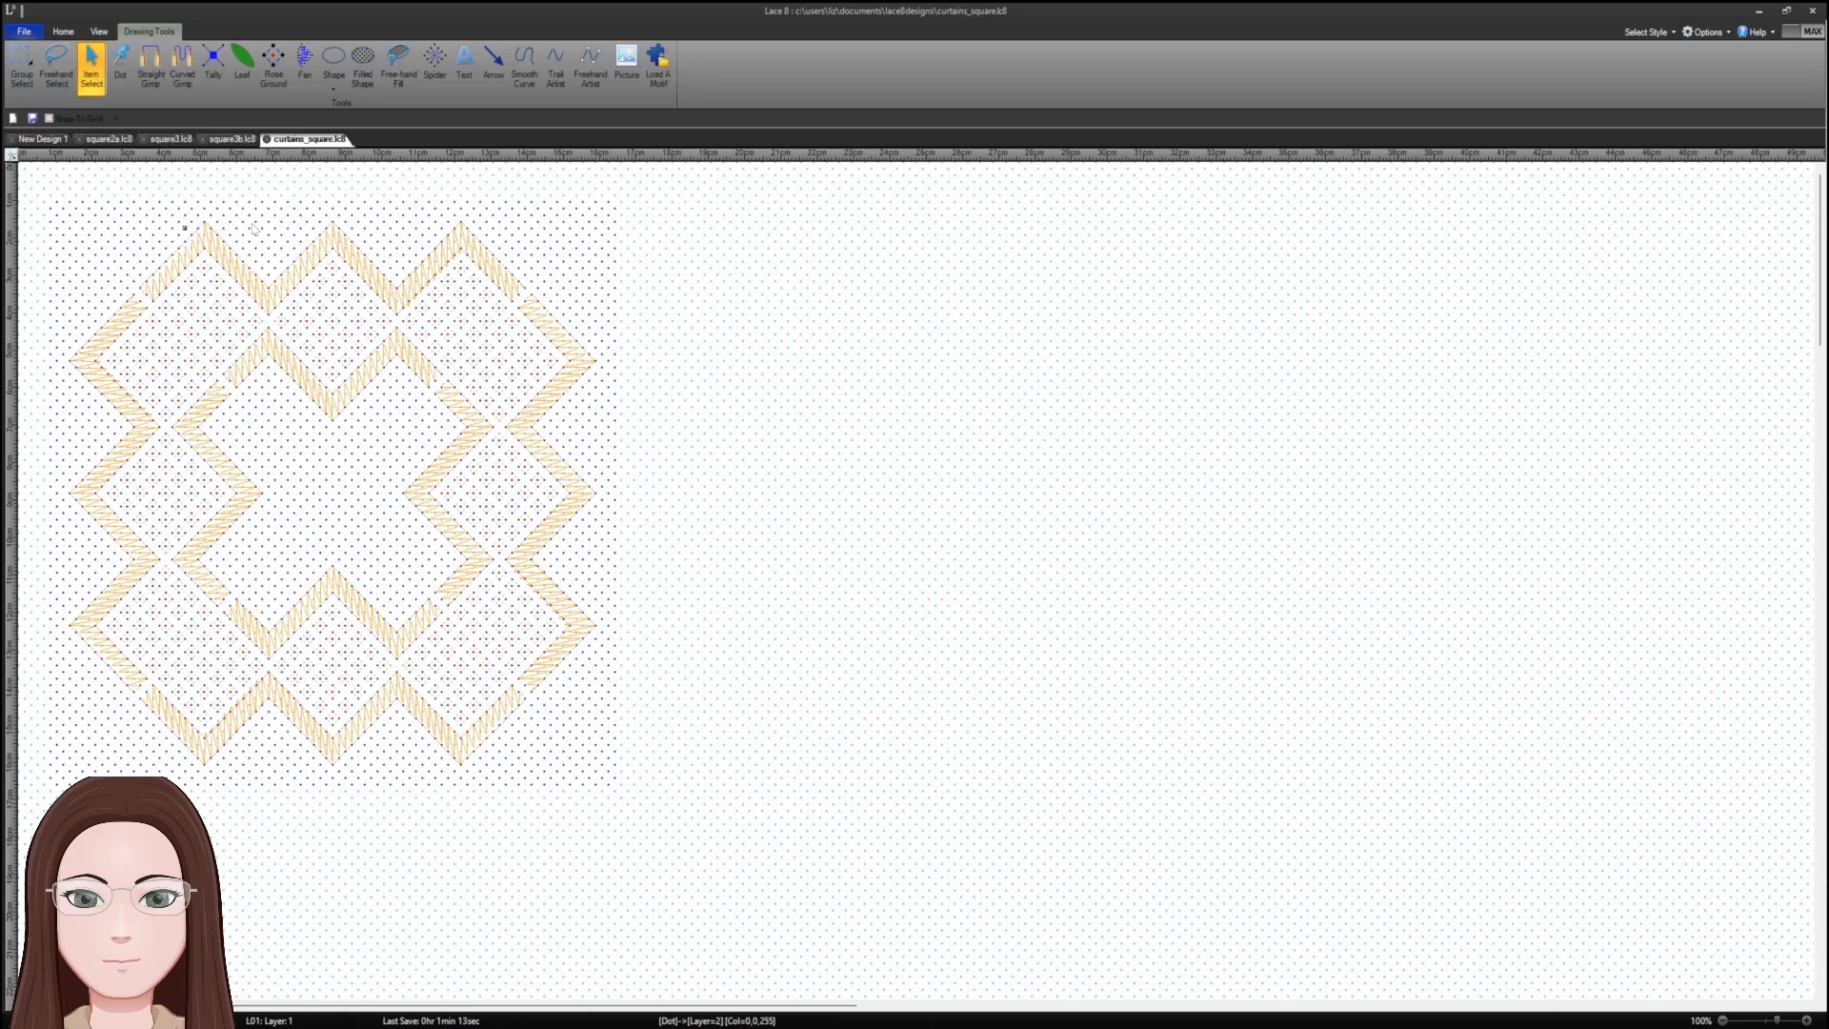
pyautogui.click(425, 183)
pyautogui.click(195, 221)
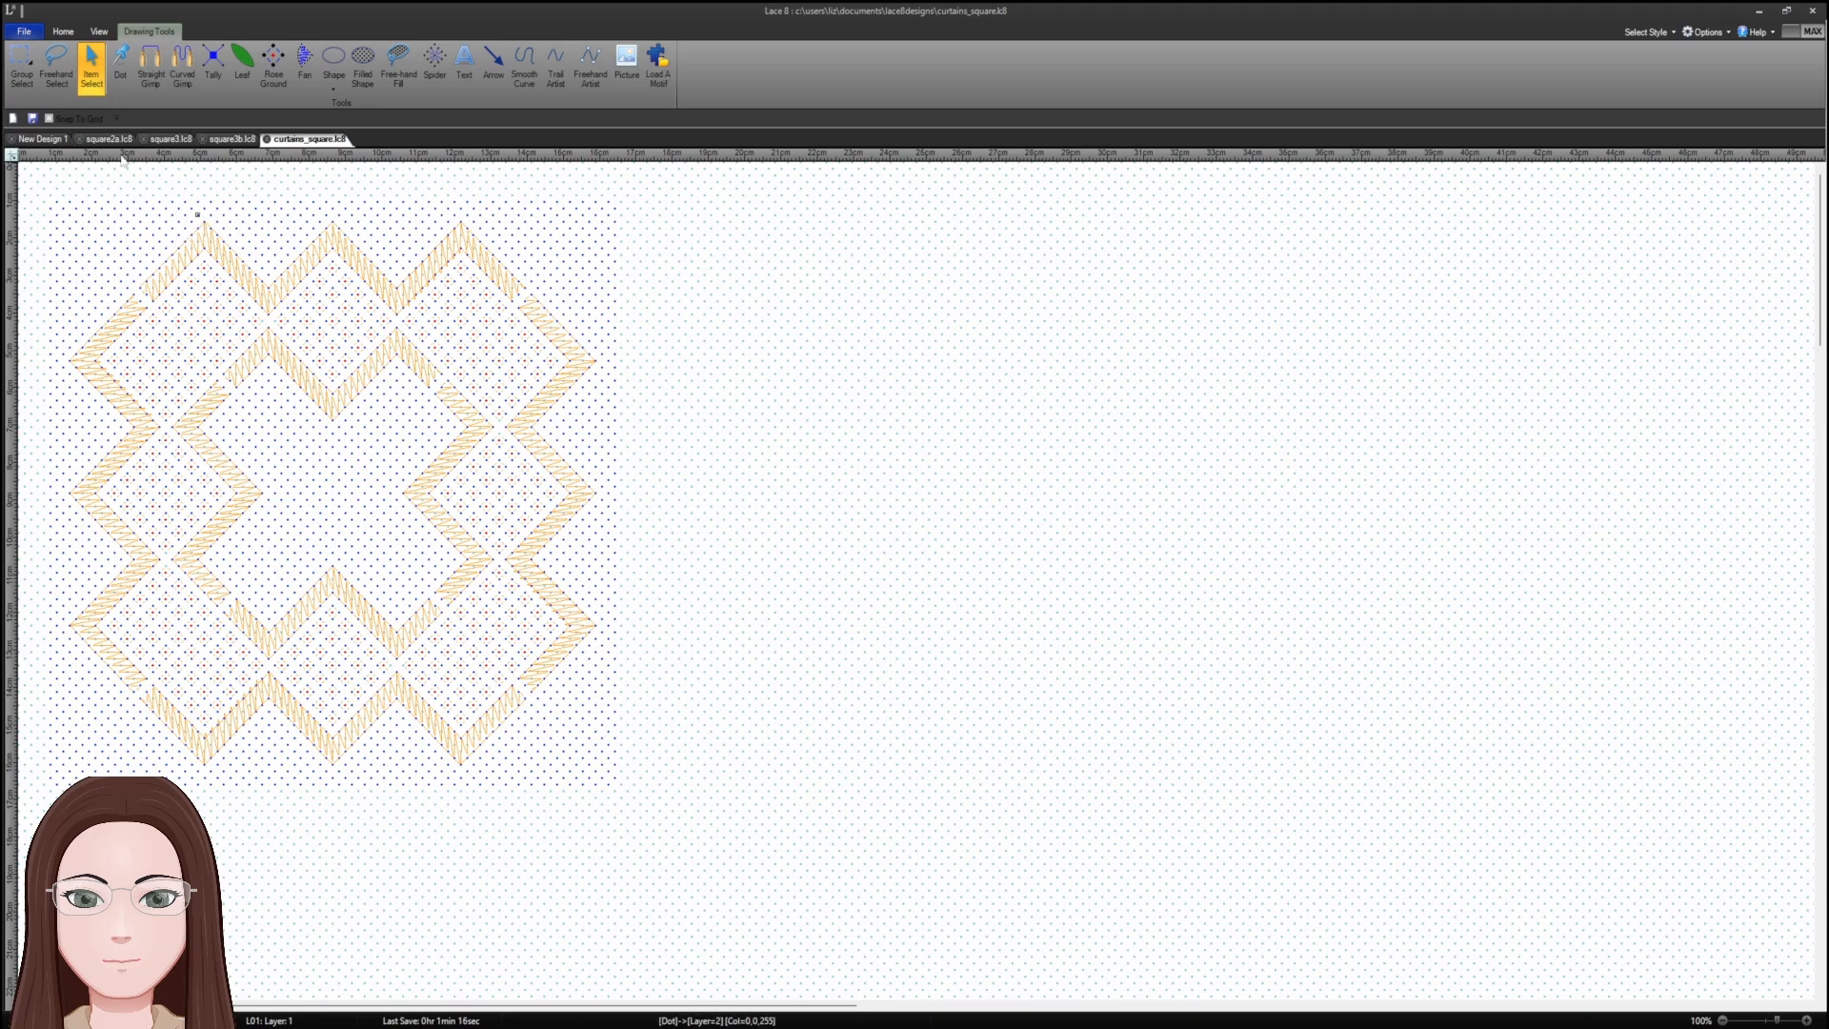
# - Freehand-select the upper three-peaked stretch of the zigzag border, and pick a single dot near its second valley
pyautogui.click(57, 67)
pyautogui.moveTo(203, 217)
pyautogui.mouseDown()
pyautogui.moveTo(137, 292)
pyautogui.moveTo(154, 305)
pyautogui.moveTo(202, 267)
pyautogui.mouseUp()
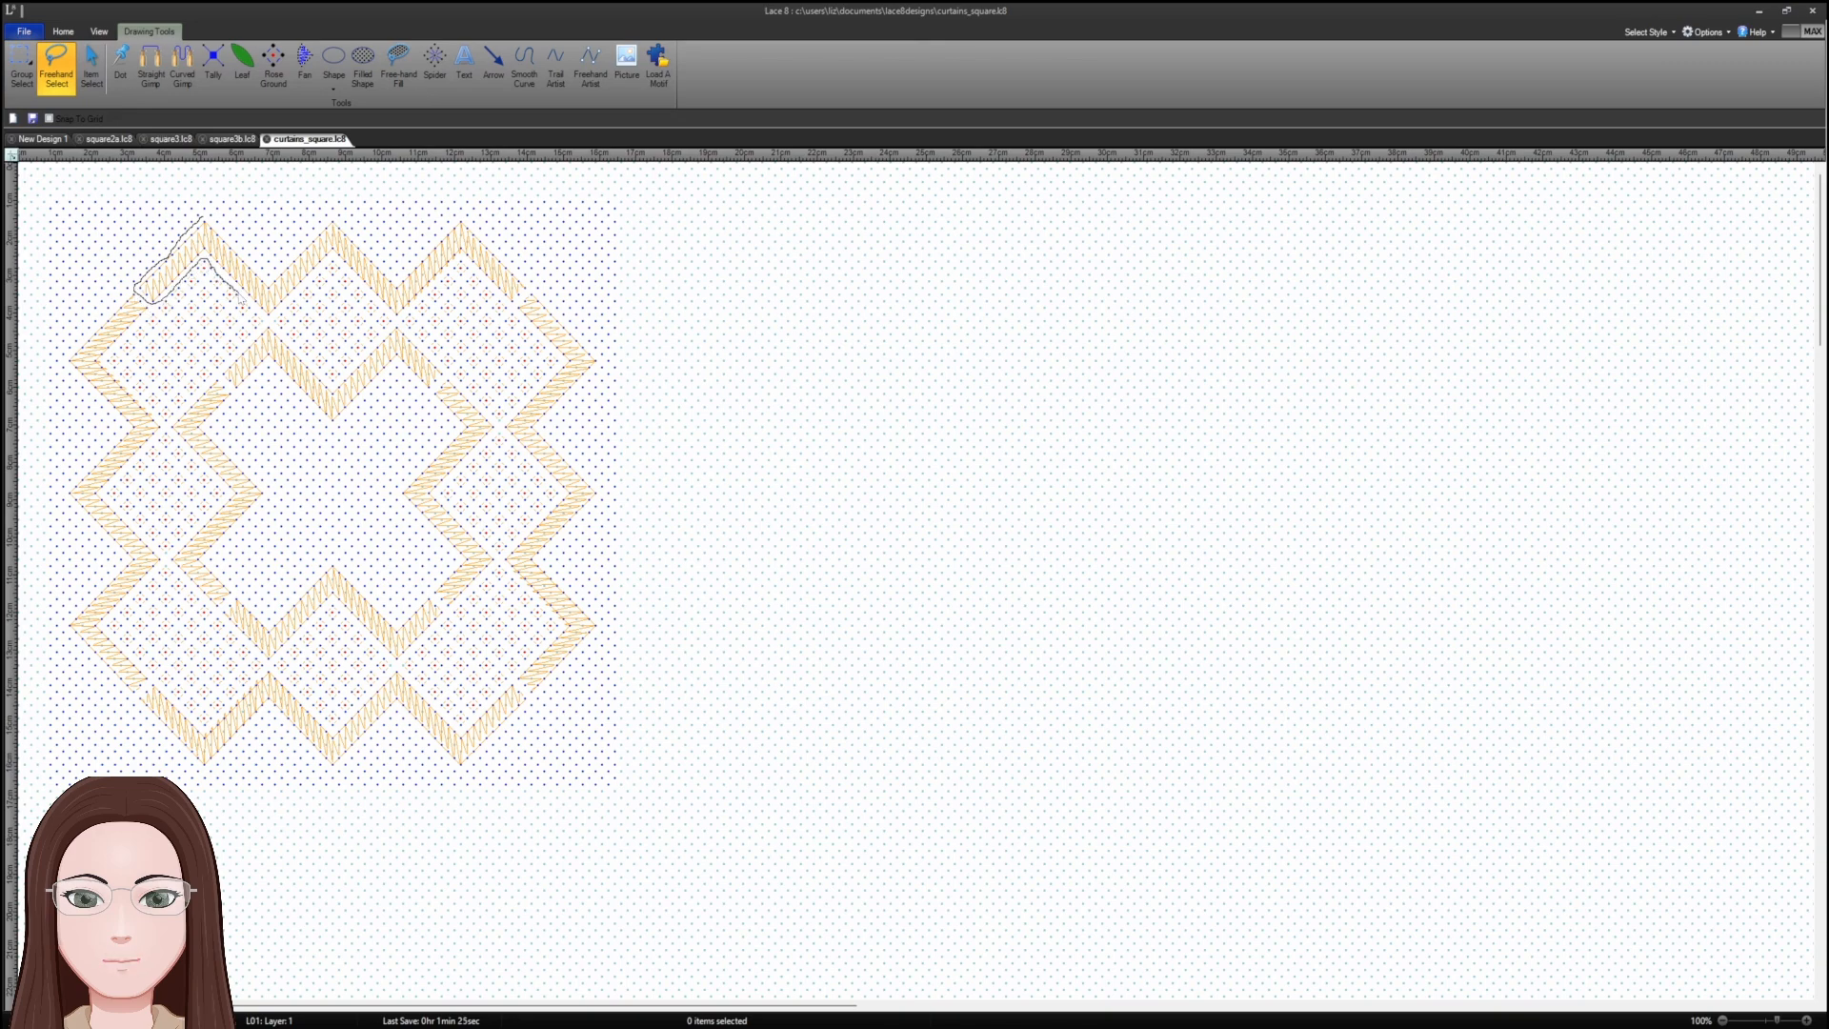
pyautogui.moveTo(265, 326); pyautogui.dragTo(328, 269)
pyautogui.moveTo(333, 259)
pyautogui.mouseDown()
pyautogui.moveTo(392, 321)
pyautogui.moveTo(471, 267)
pyautogui.moveTo(527, 305)
pyautogui.moveTo(457, 217)
pyautogui.moveTo(206, 211)
pyautogui.moveTo(202, 227)
pyautogui.mouseUp()
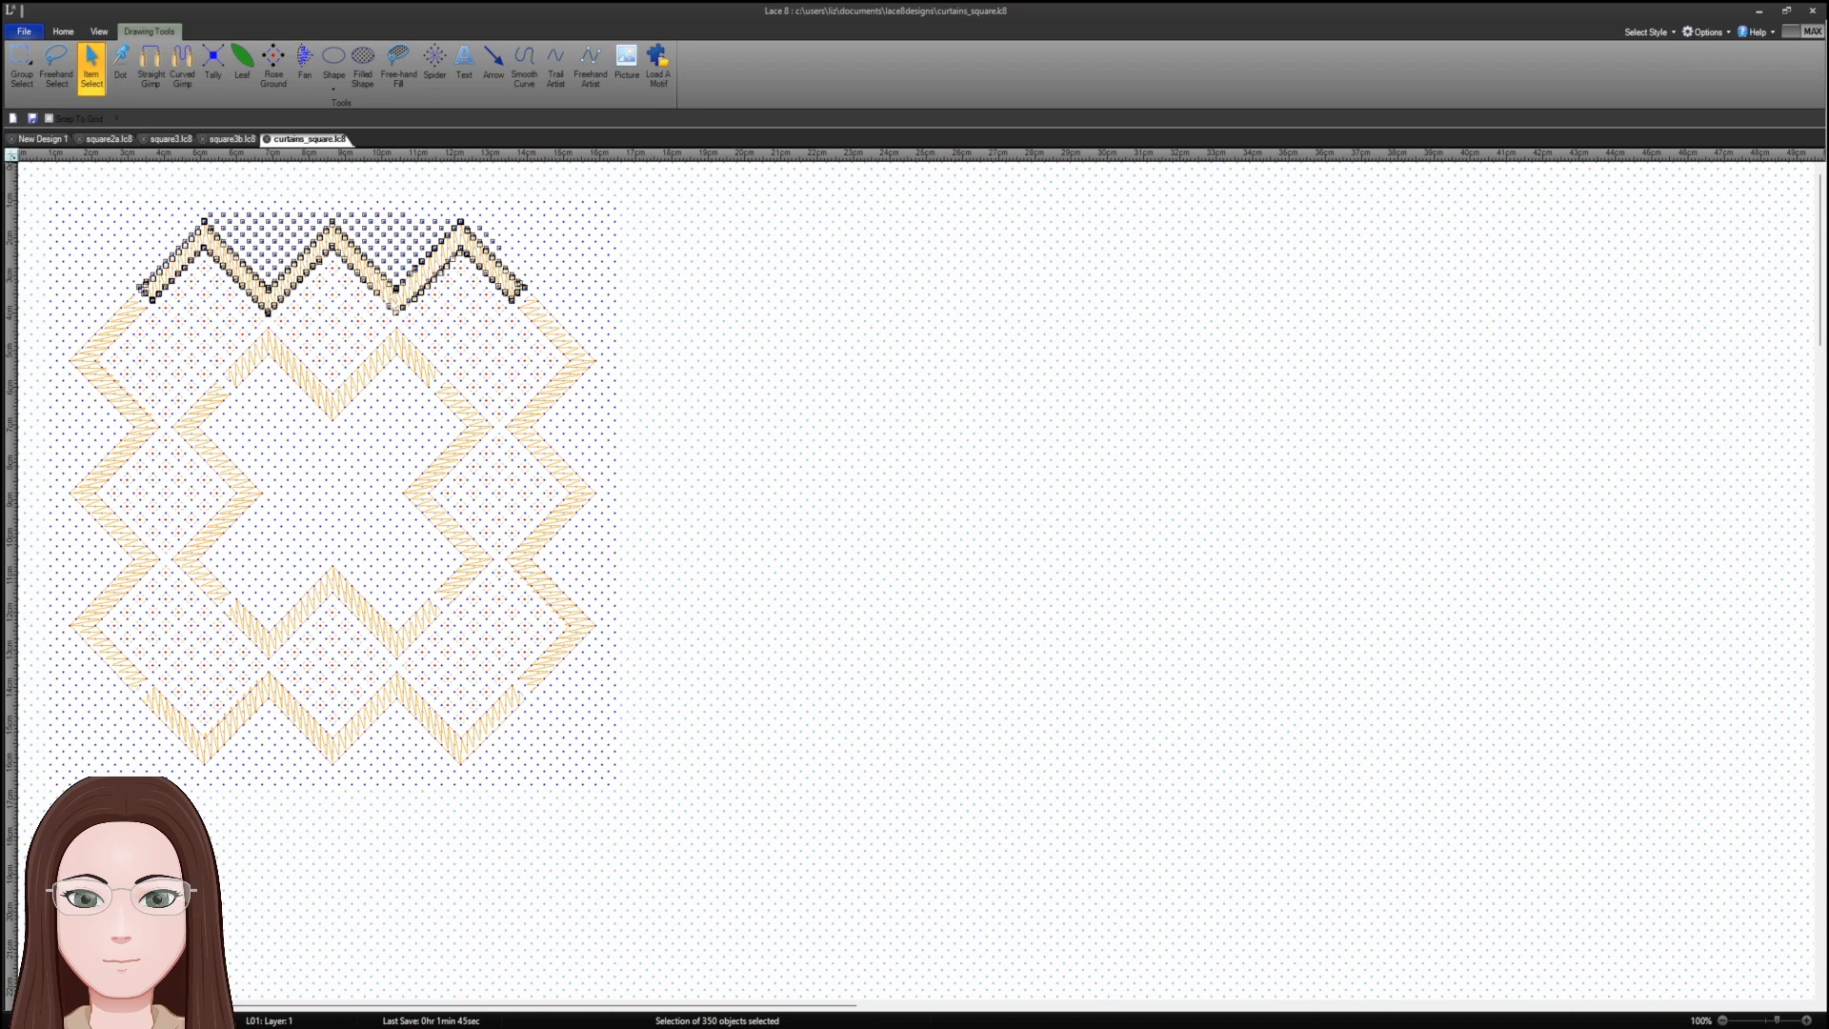
pyautogui.click(390, 304)
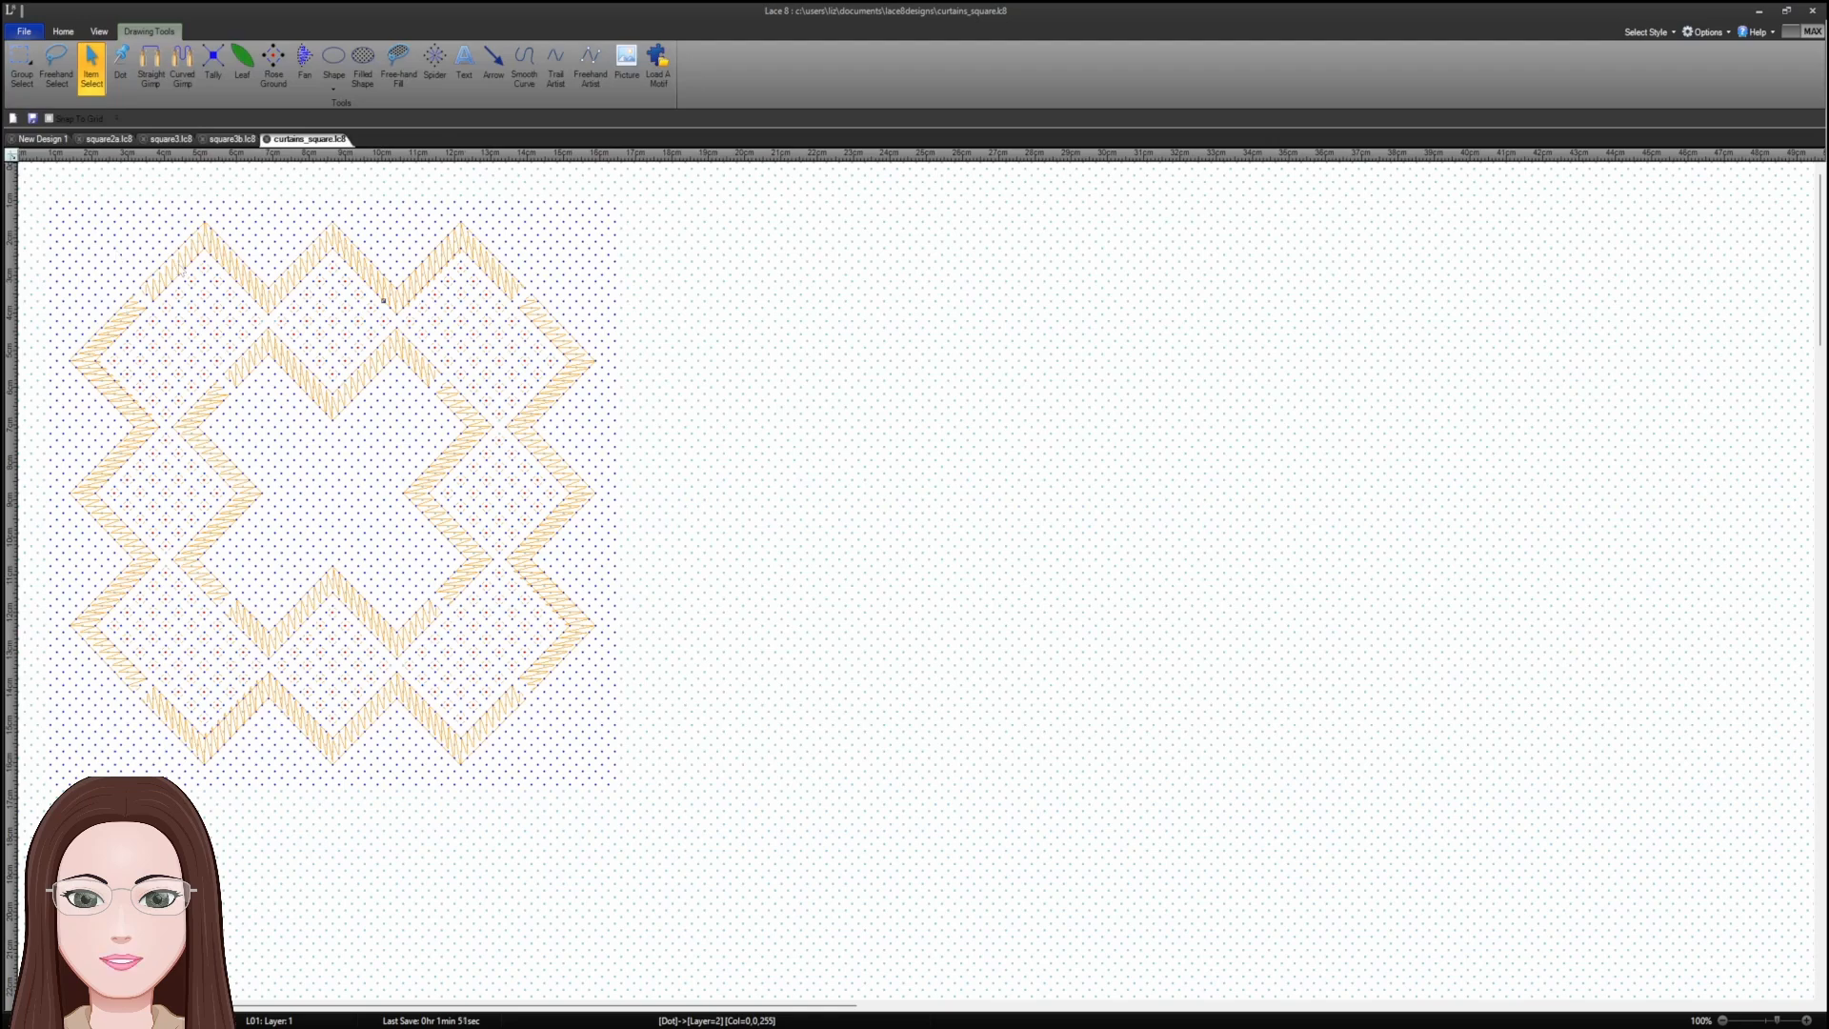
# - Freehand-select the upper three-peaked zigzag border again with a wider loop that takes in dots above and just below it
pyautogui.click(58, 69)
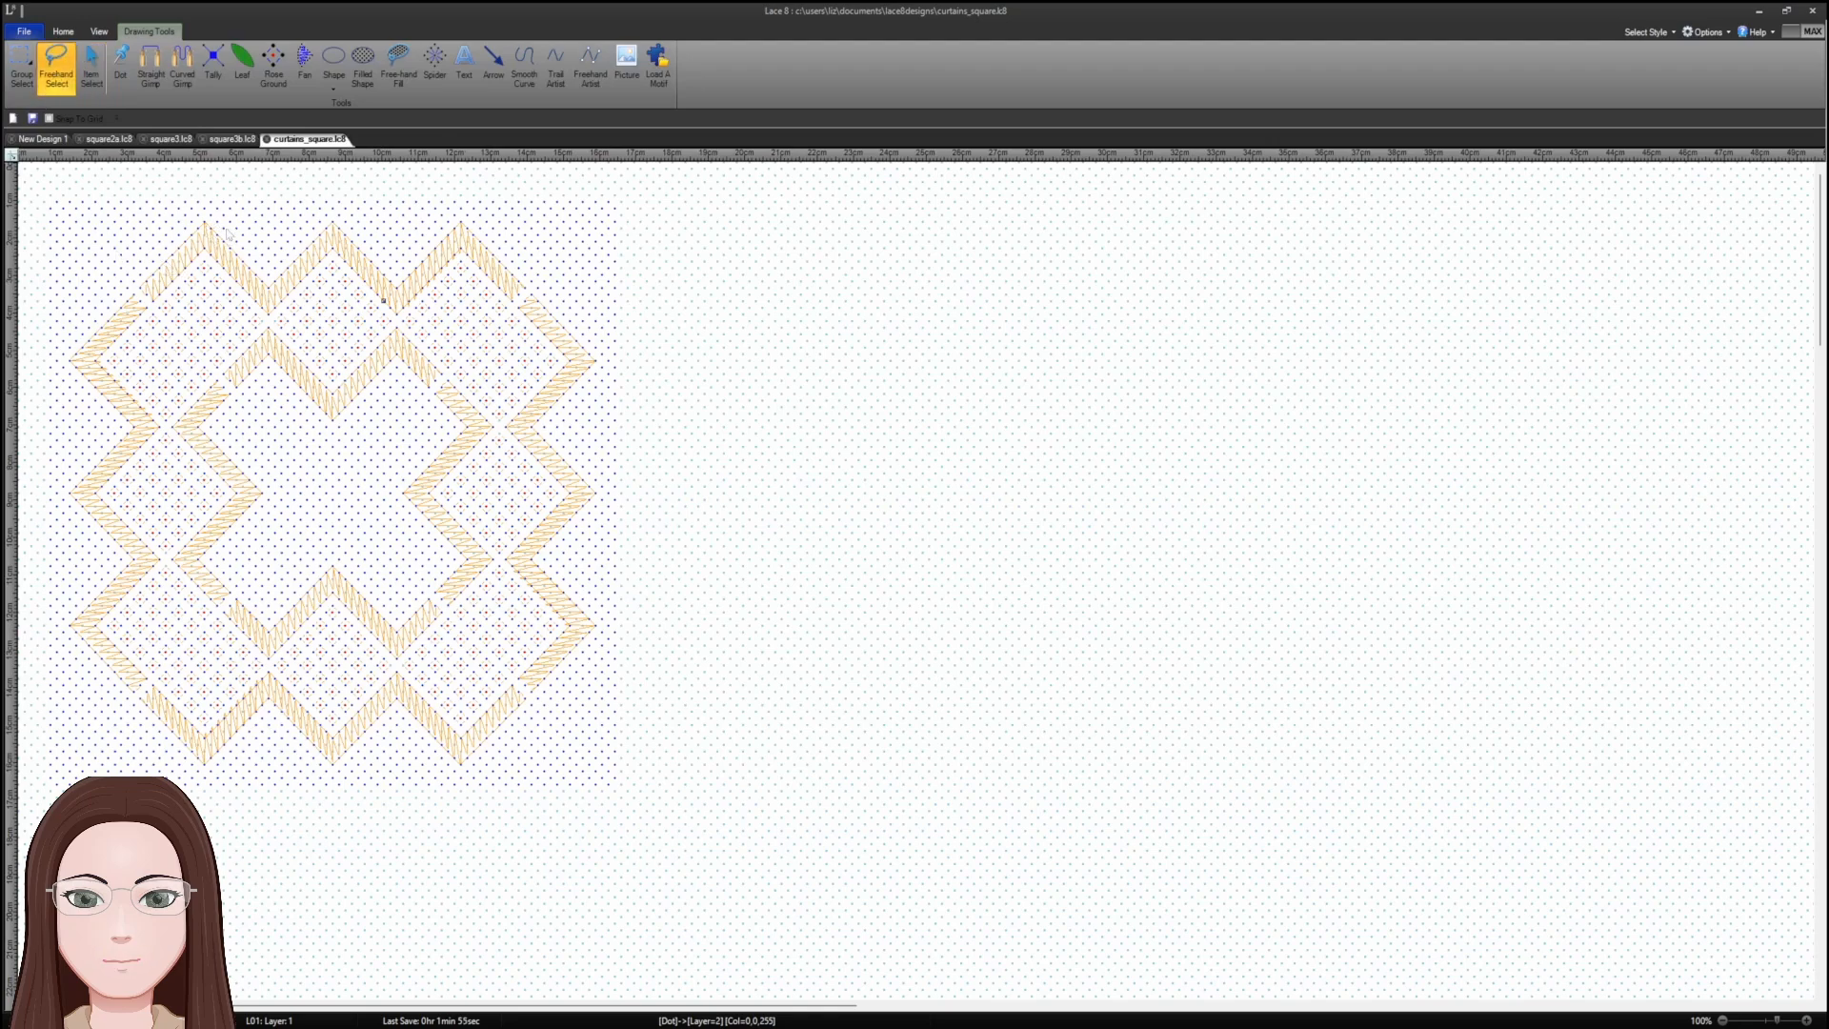
pyautogui.click(92, 69)
pyautogui.click(209, 228)
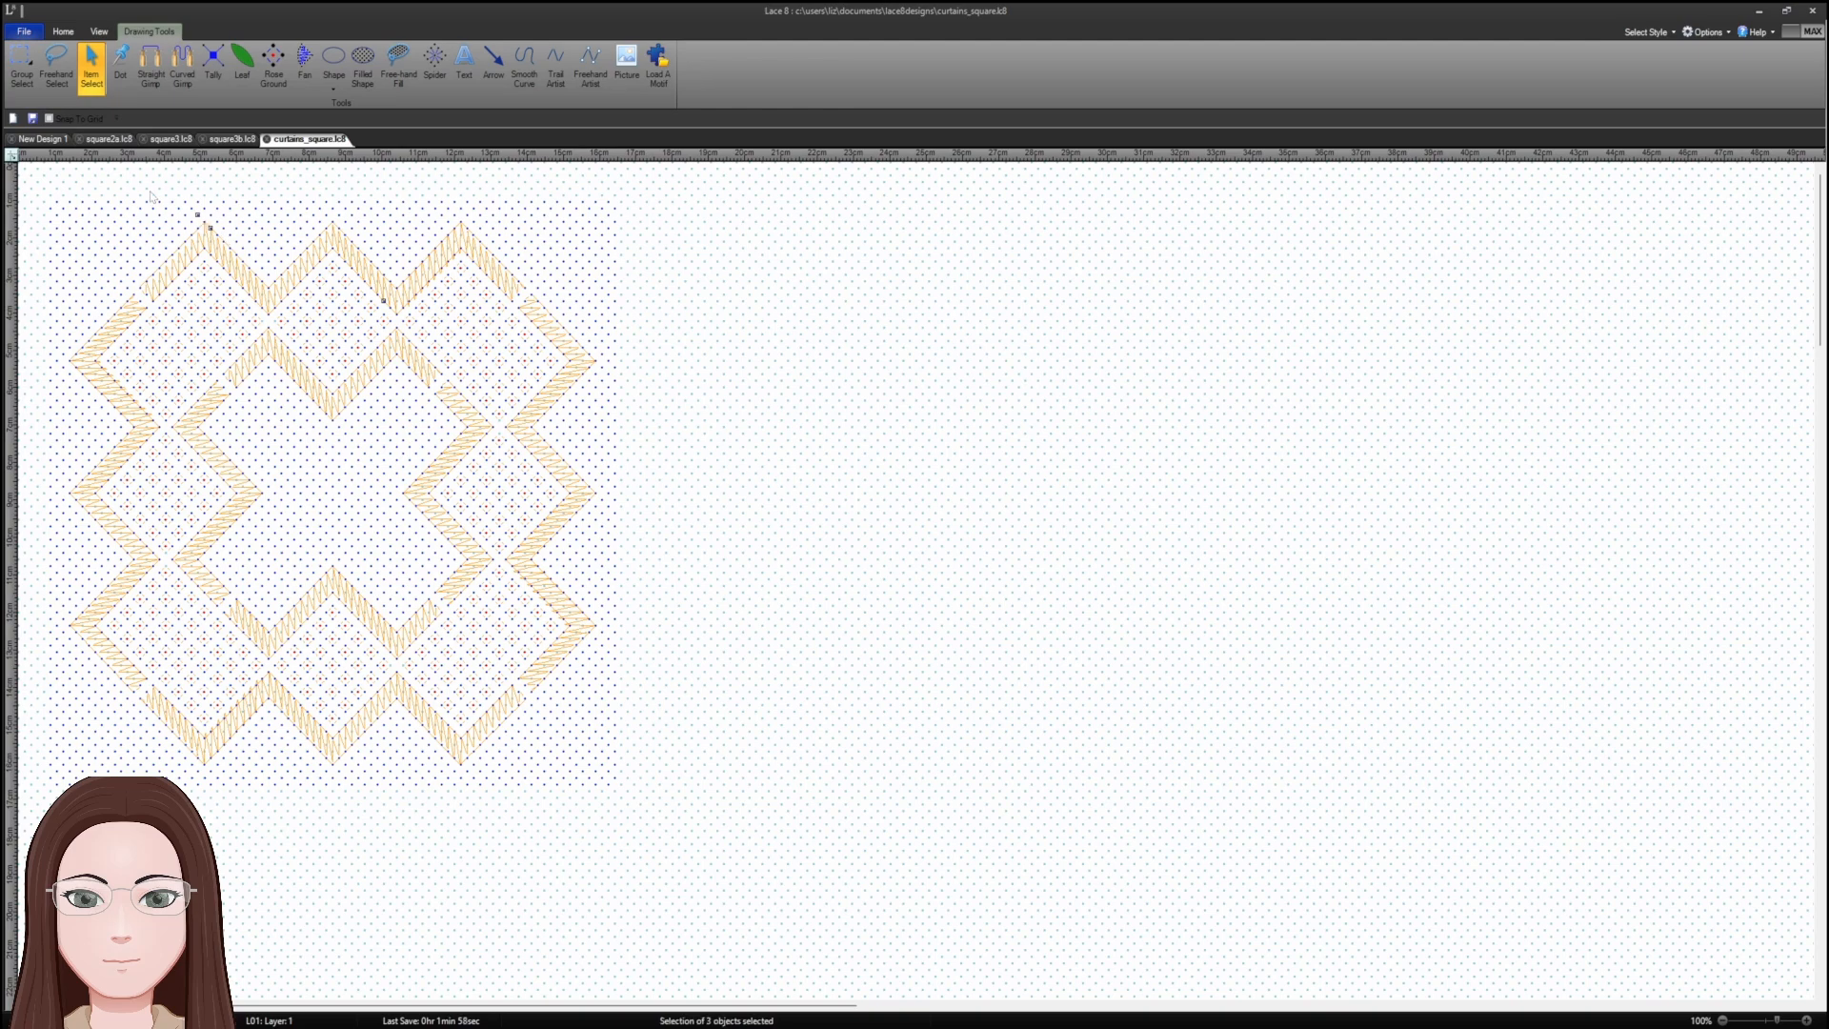
pyautogui.click(57, 71)
pyautogui.moveTo(203, 221)
pyautogui.mouseDown()
pyautogui.moveTo(141, 292)
pyautogui.moveTo(155, 307)
pyautogui.moveTo(203, 261)
pyautogui.moveTo(272, 317)
pyautogui.moveTo(335, 259)
pyautogui.moveTo(362, 284)
pyautogui.moveTo(462, 266)
pyautogui.moveTo(526, 313)
pyautogui.moveTo(535, 269)
pyautogui.moveTo(461, 202)
pyautogui.moveTo(205, 210)
pyautogui.moveTo(177, 238)
pyautogui.mouseUp()
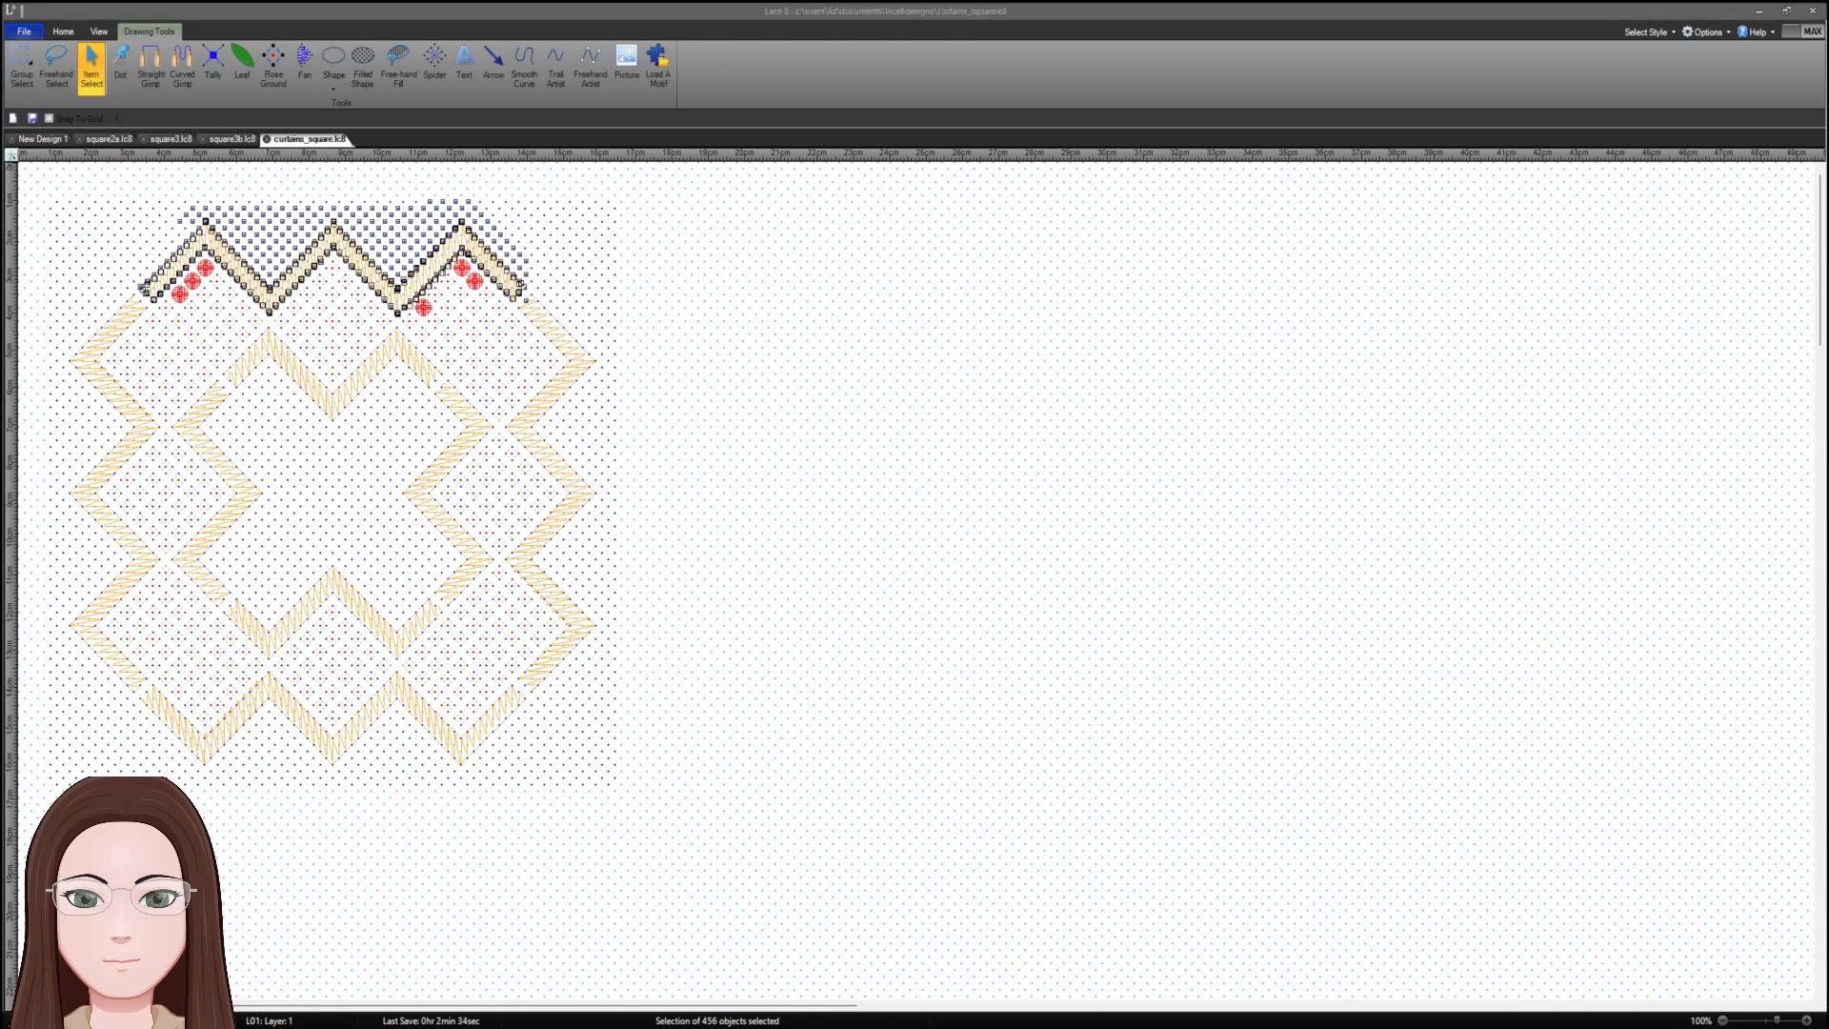
# - Clear the border selection and pick a single gimp line on the rising side of the first zigzag peak
pyautogui.click(898, 367)
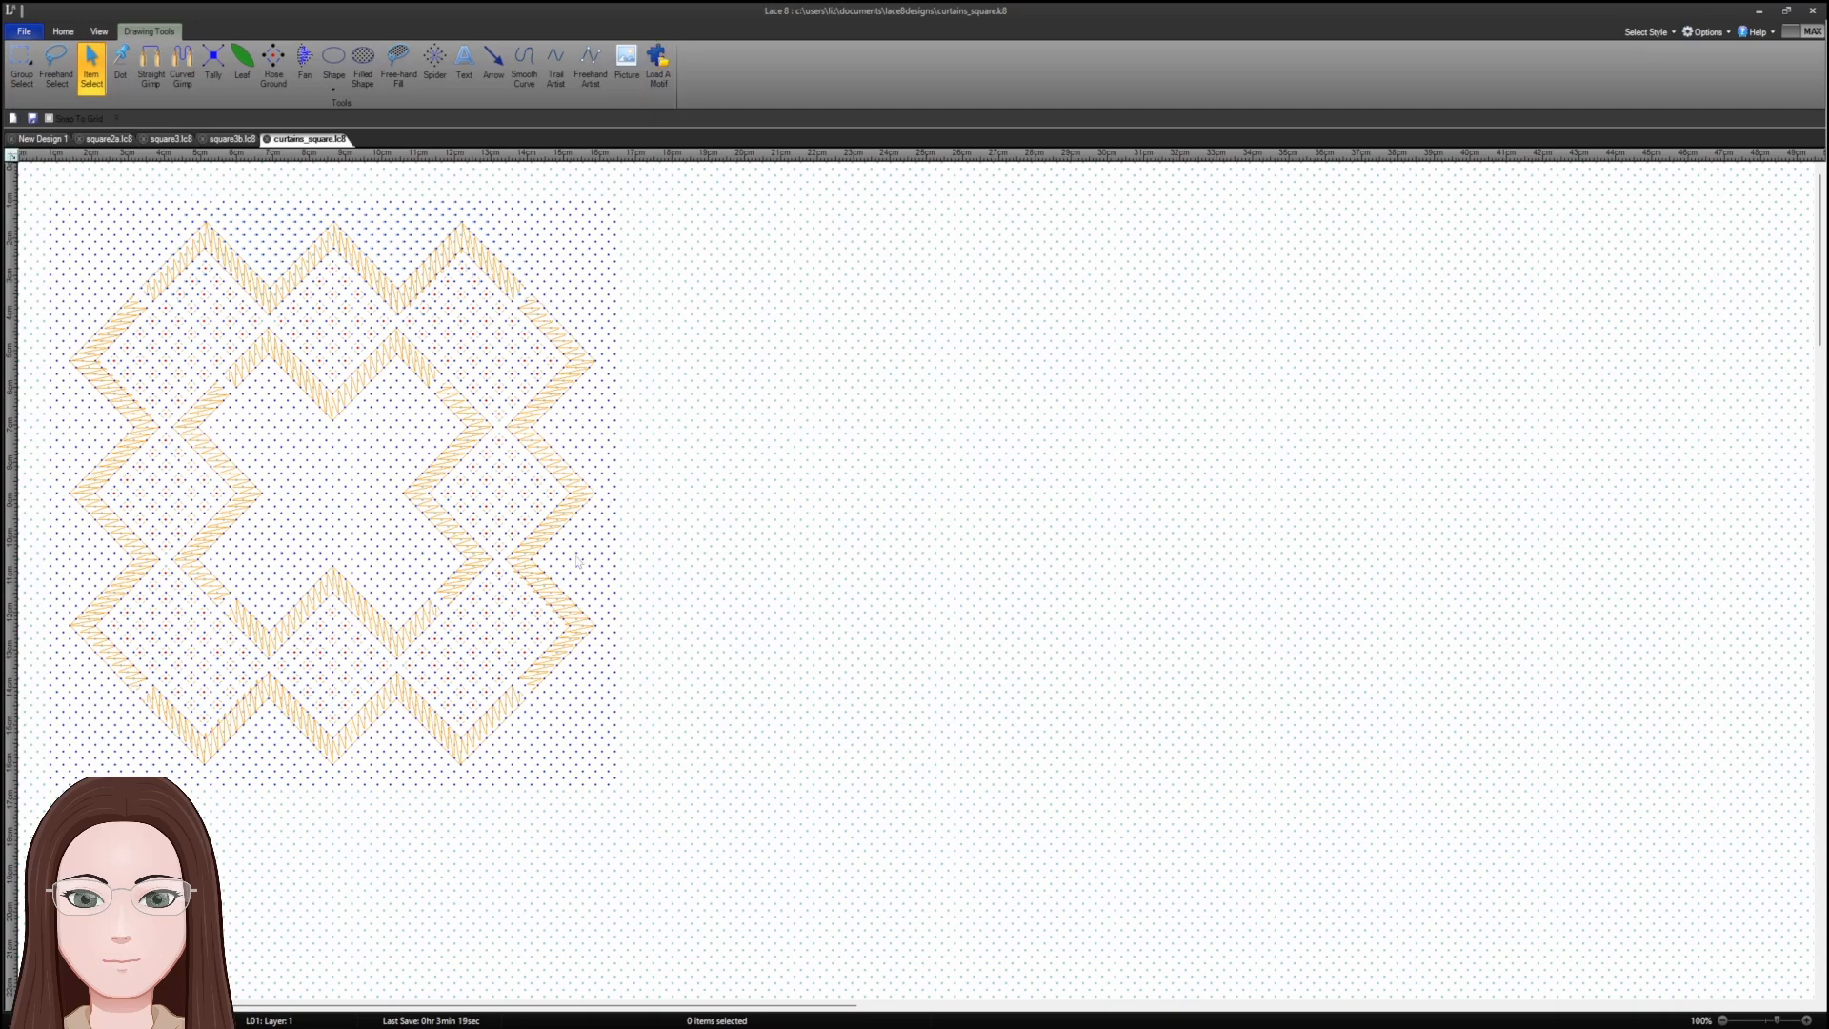
pyautogui.click(1794, 1023)
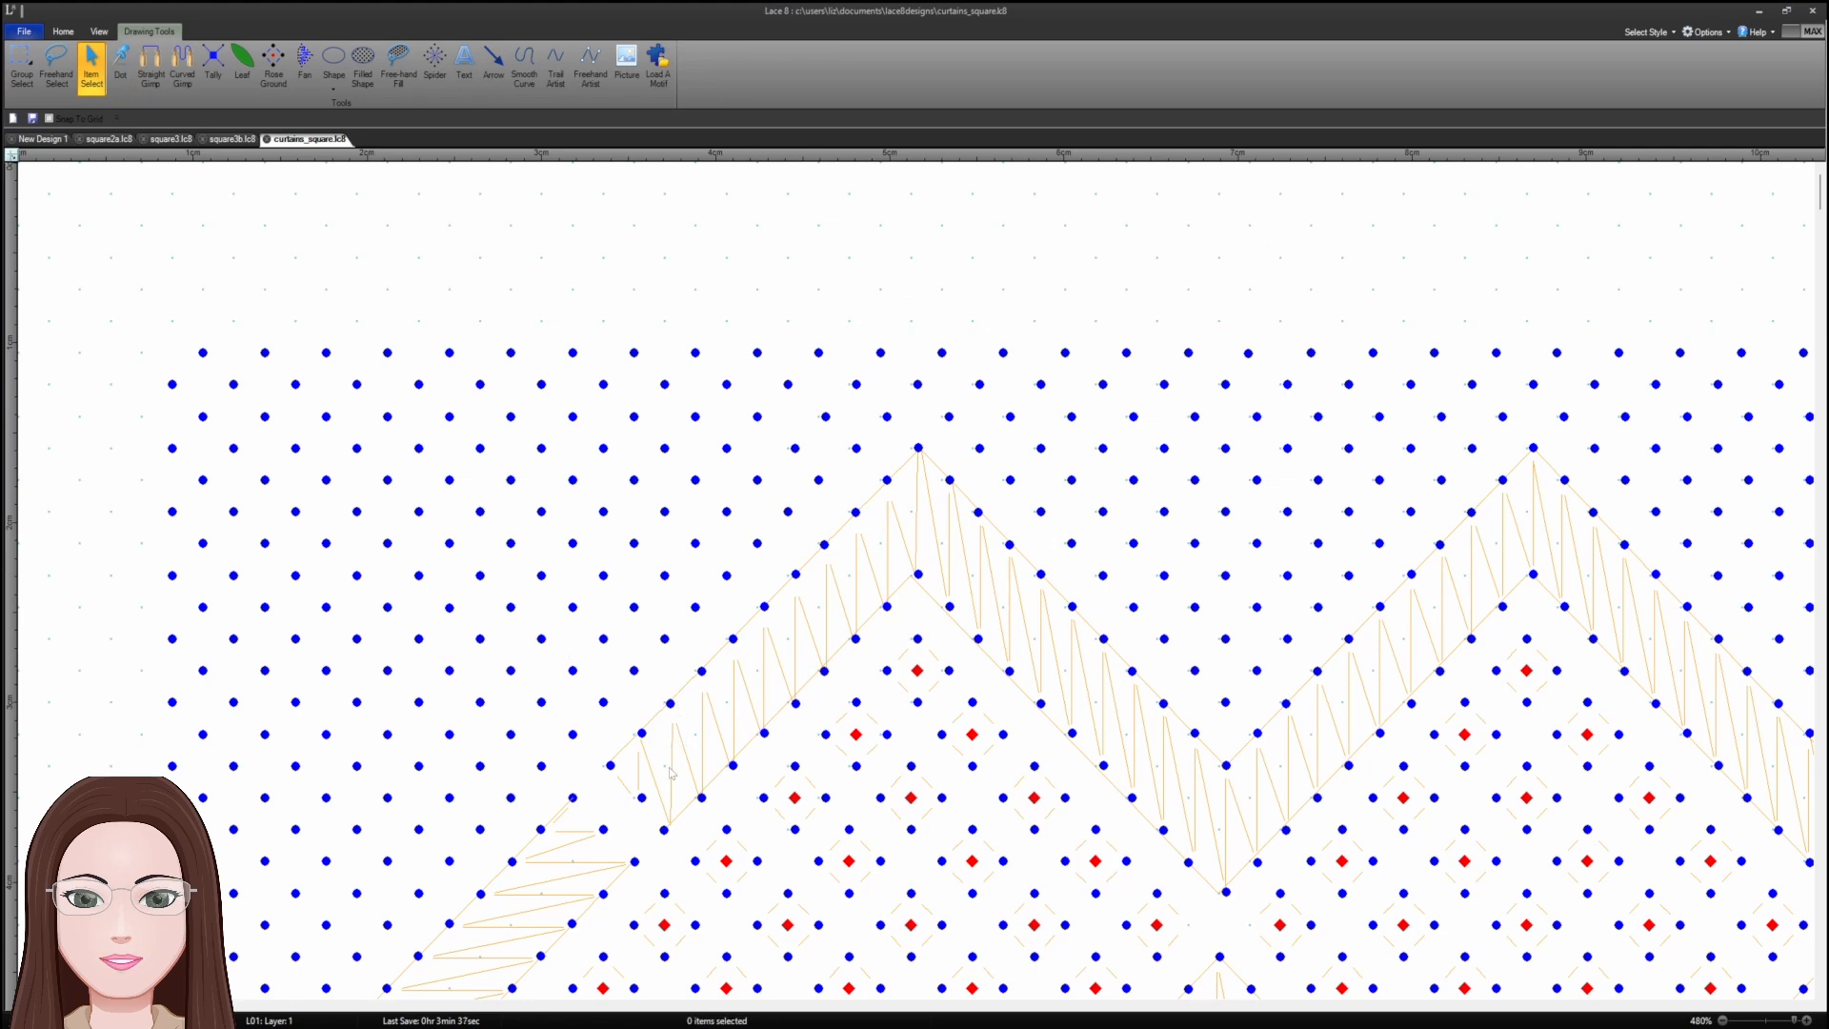
pyautogui.click(792, 705)
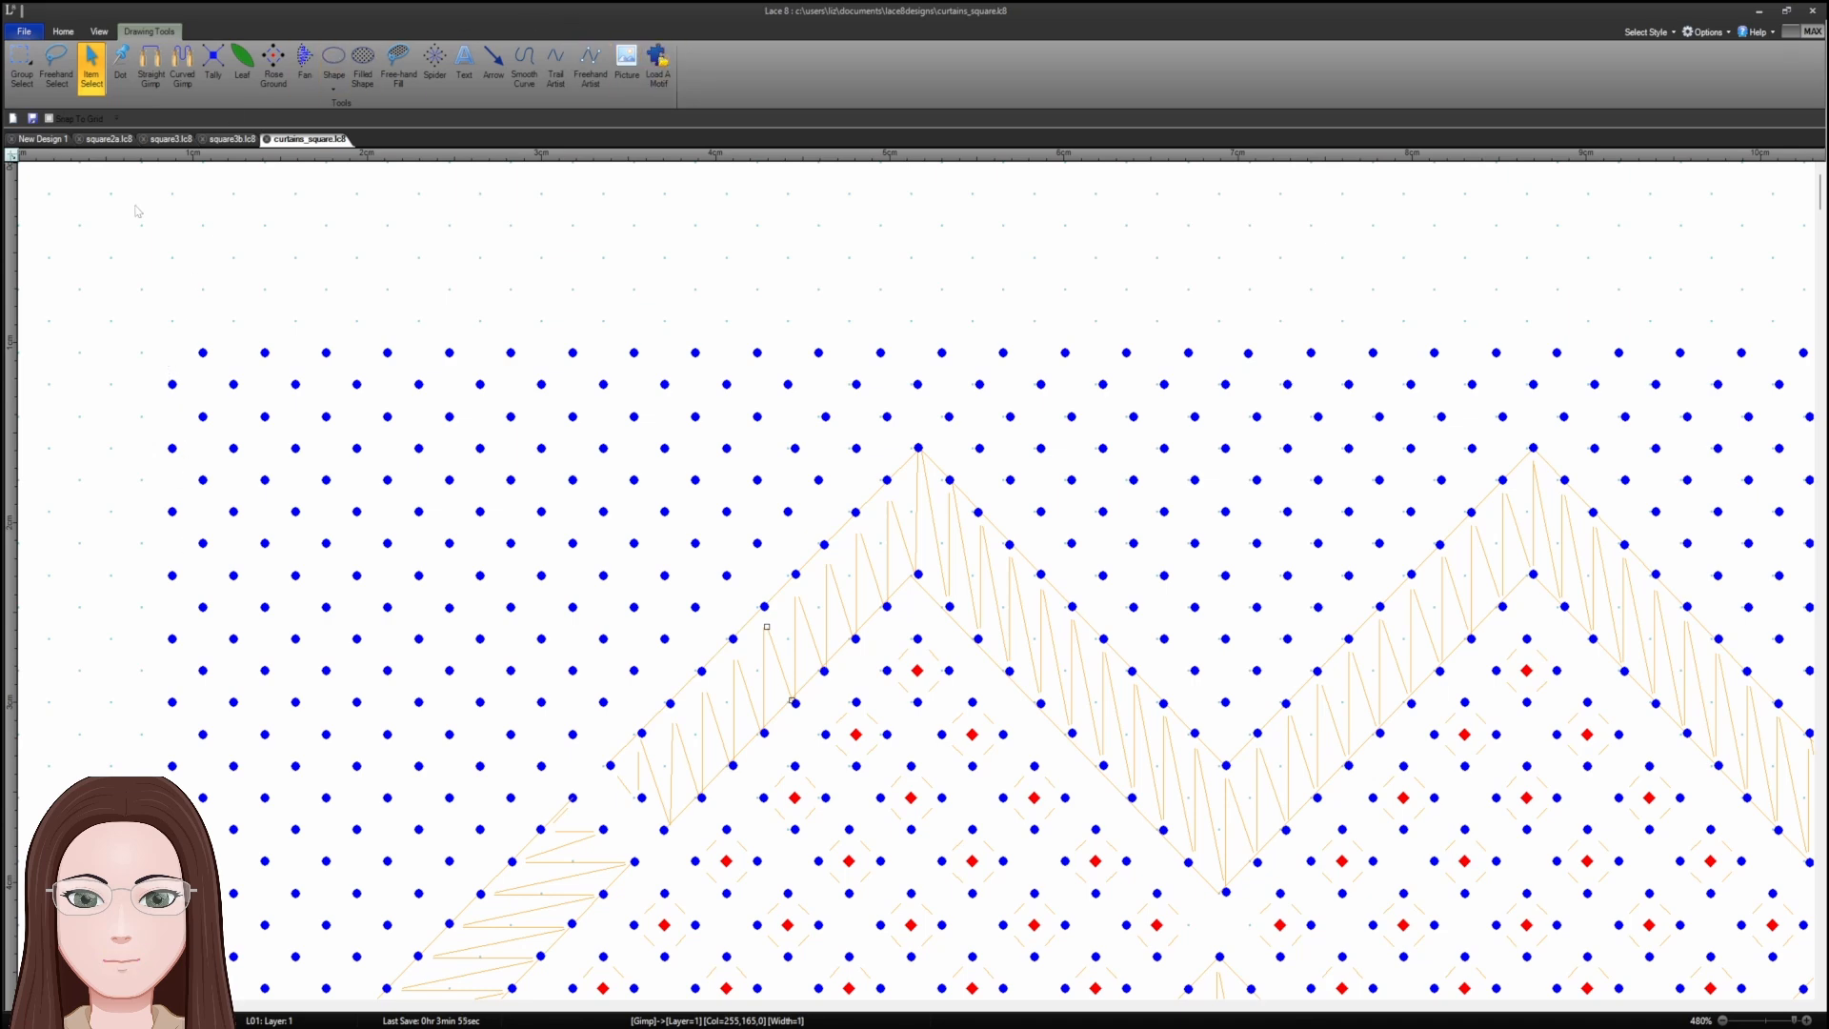
# - Try a short Freehand Artist line between the two uppermost dots of the outermost column, and turn on Snap To Grid
pyautogui.click(590, 72)
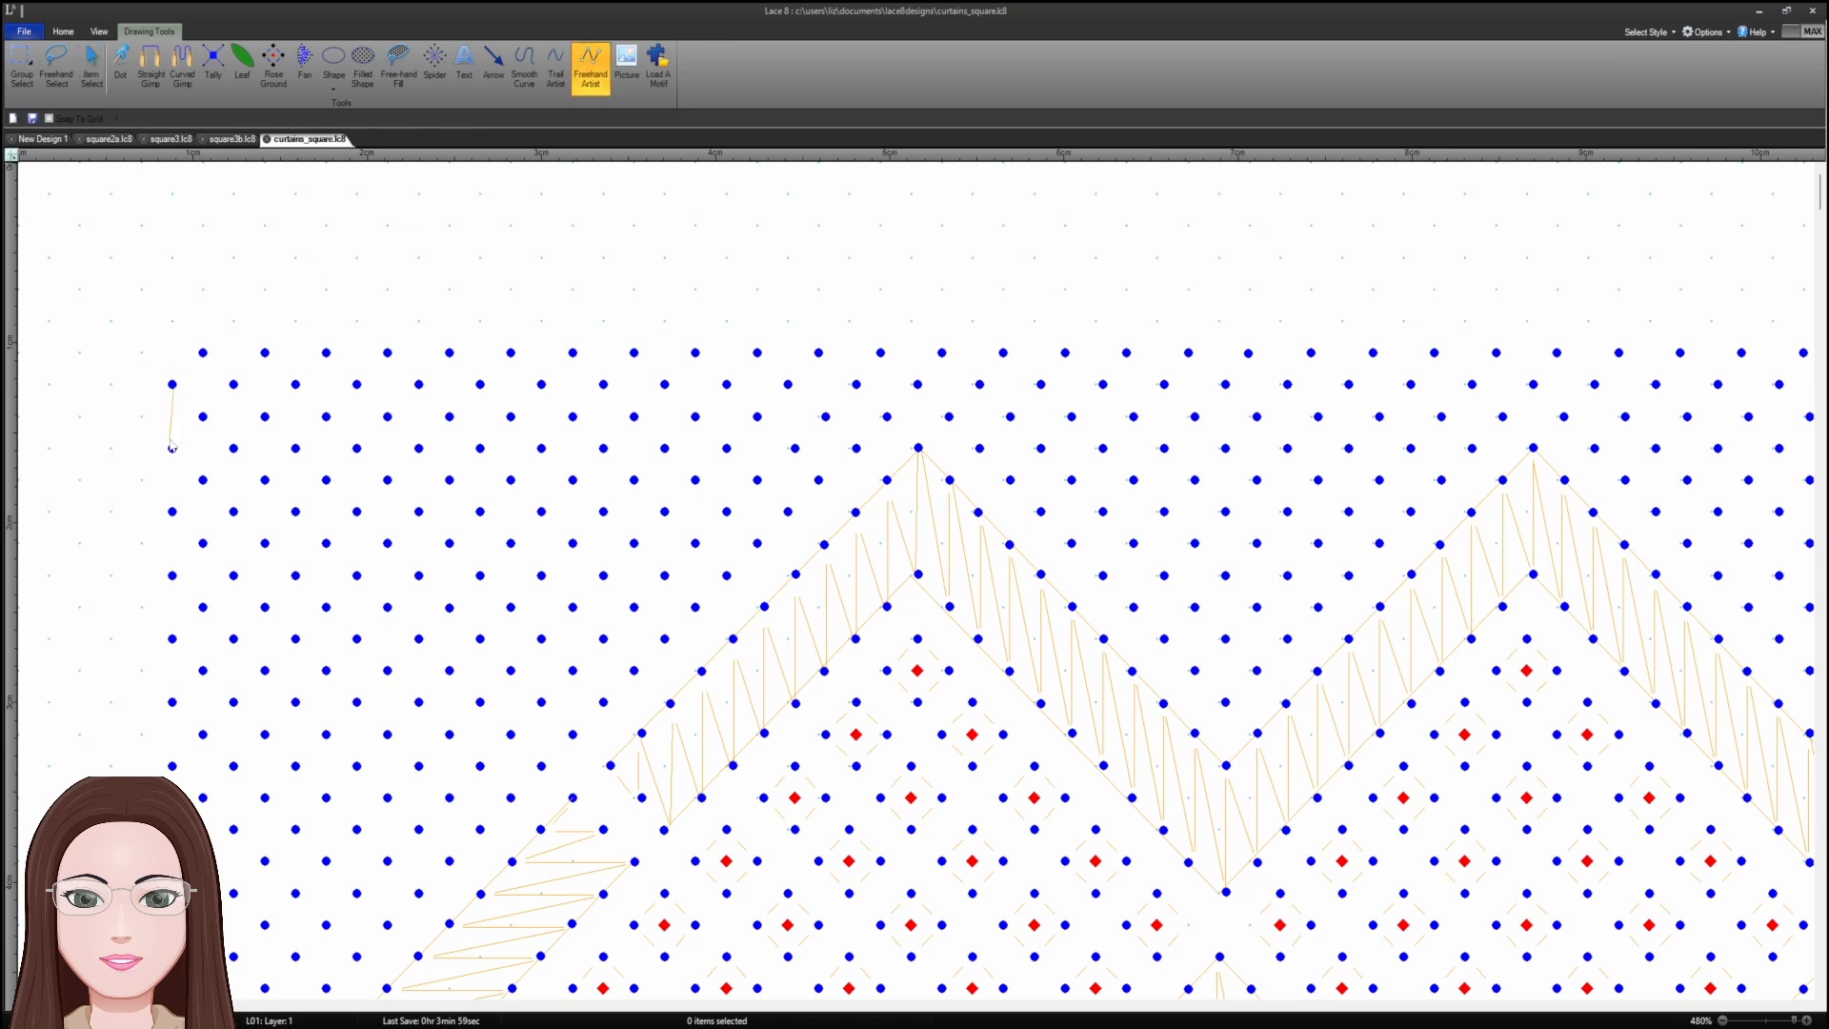
pyautogui.moveTo(172, 384); pyautogui.dragTo(172, 450)
pyautogui.click(95, 119)
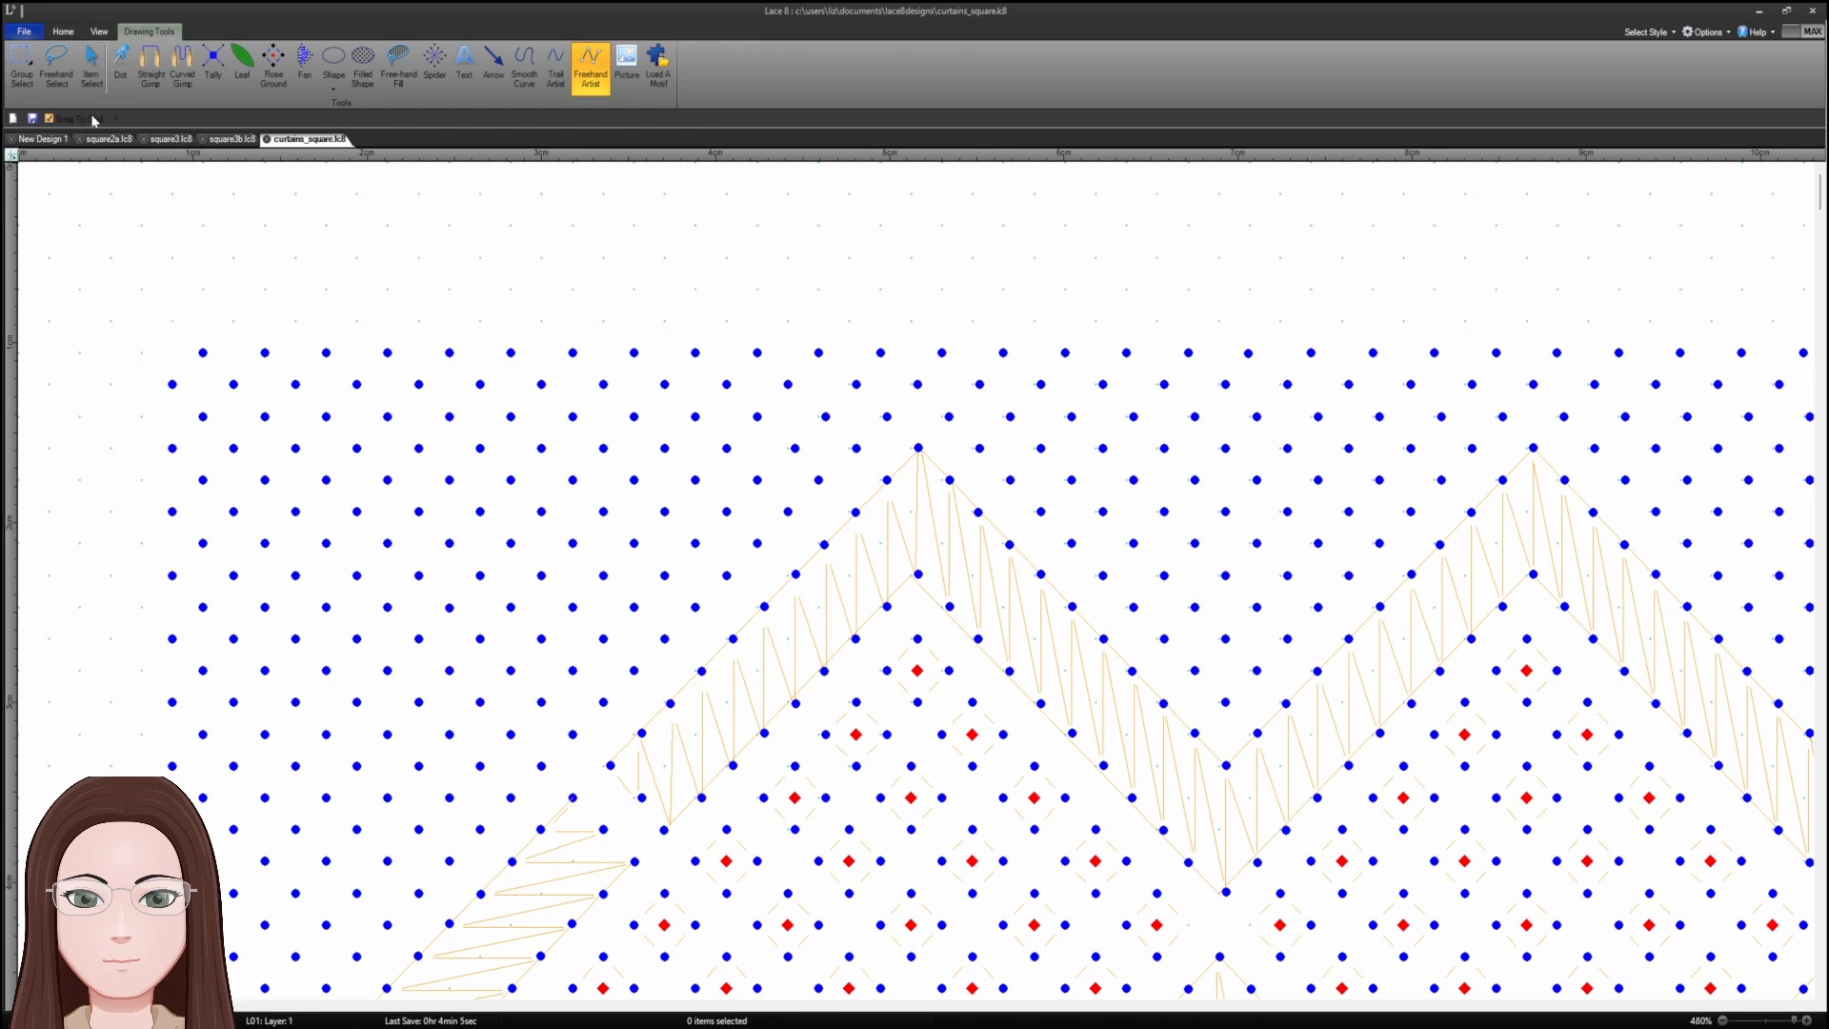
# - Draw a straight vertical gimp with Trail Artist between the two uppermost dots of the outermost column
pyautogui.click(557, 63)
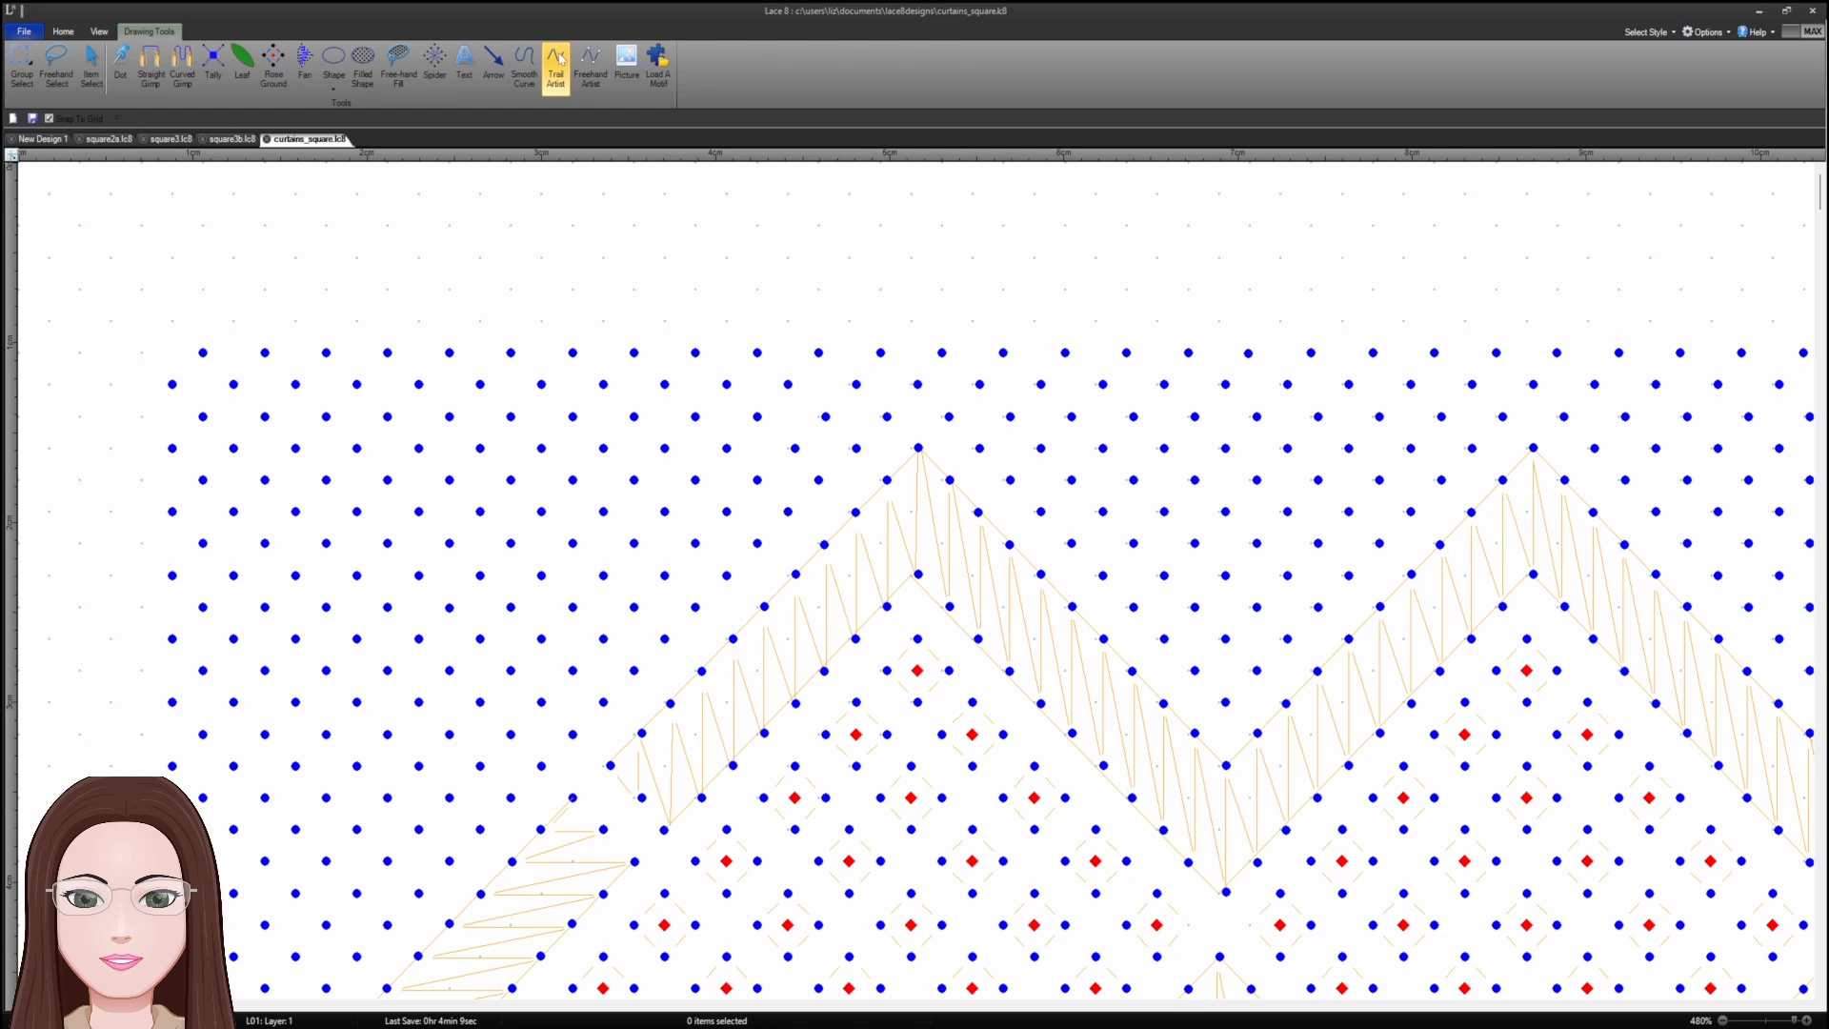
pyautogui.click(172, 385)
pyautogui.click(173, 448)
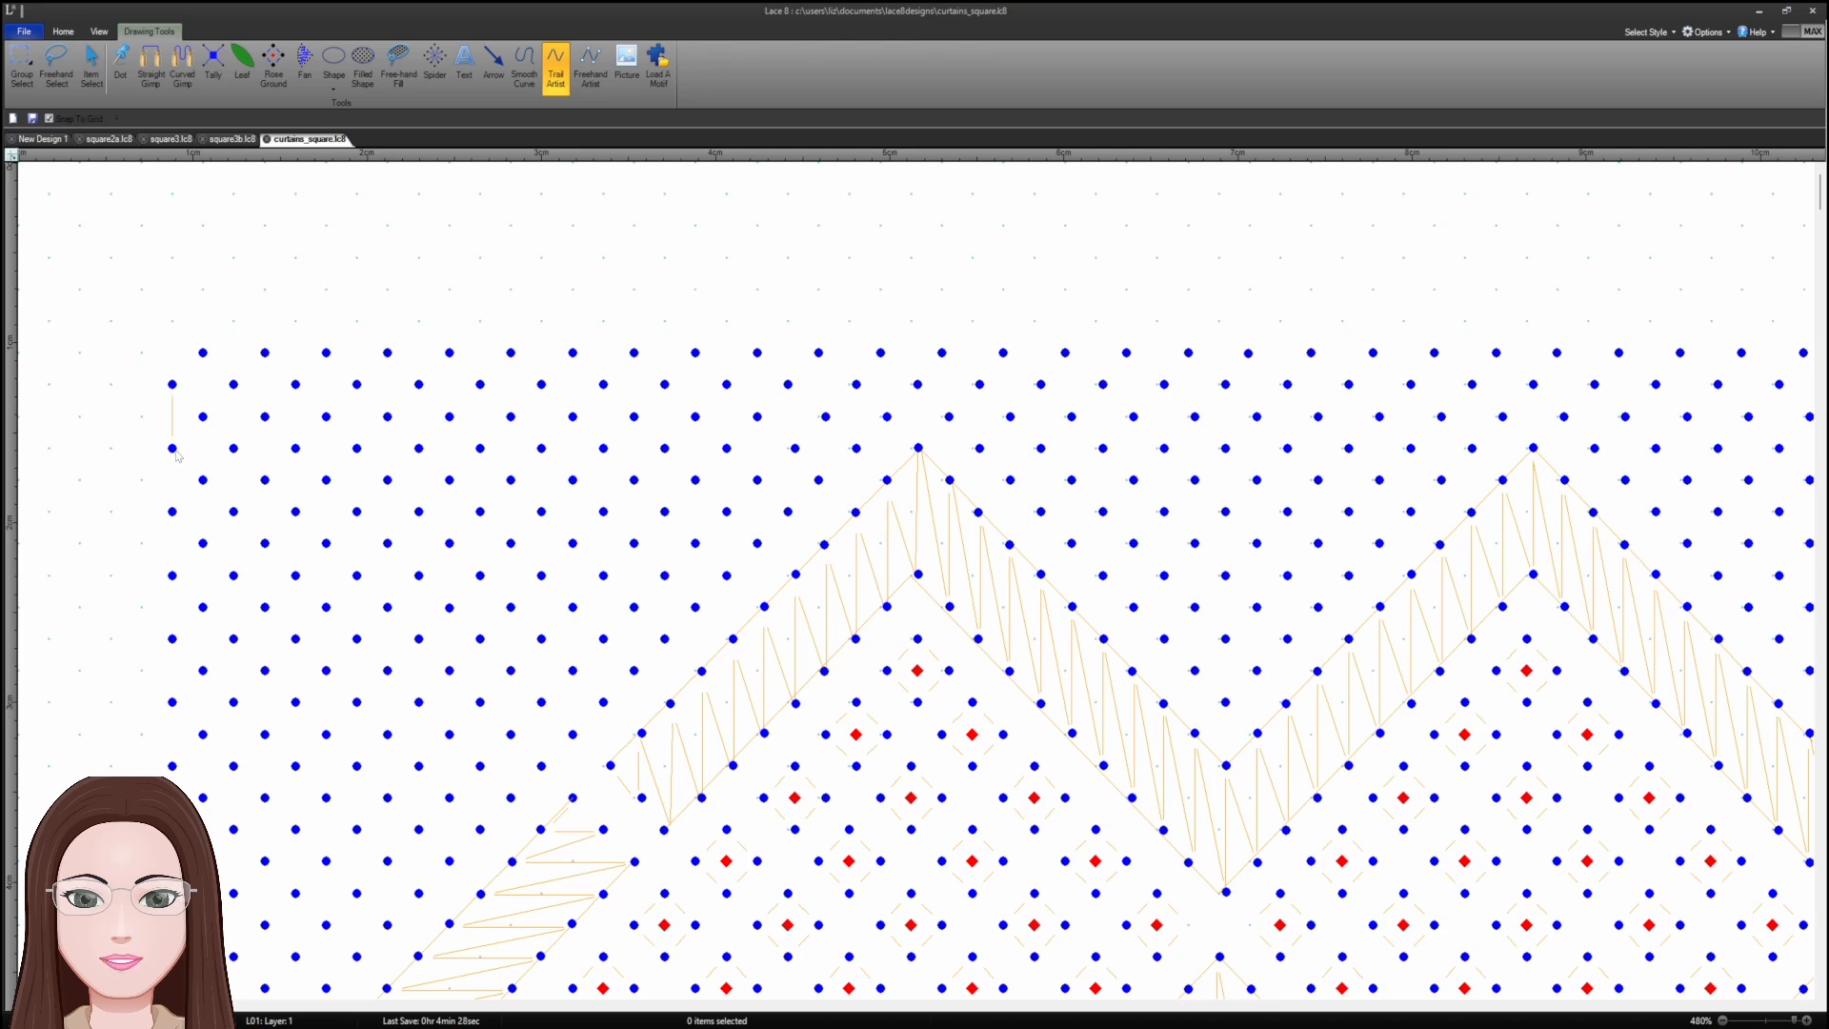
# - Pick the new vertical gimp with Item Select to check it, and clear the selection
pyautogui.click(90, 70)
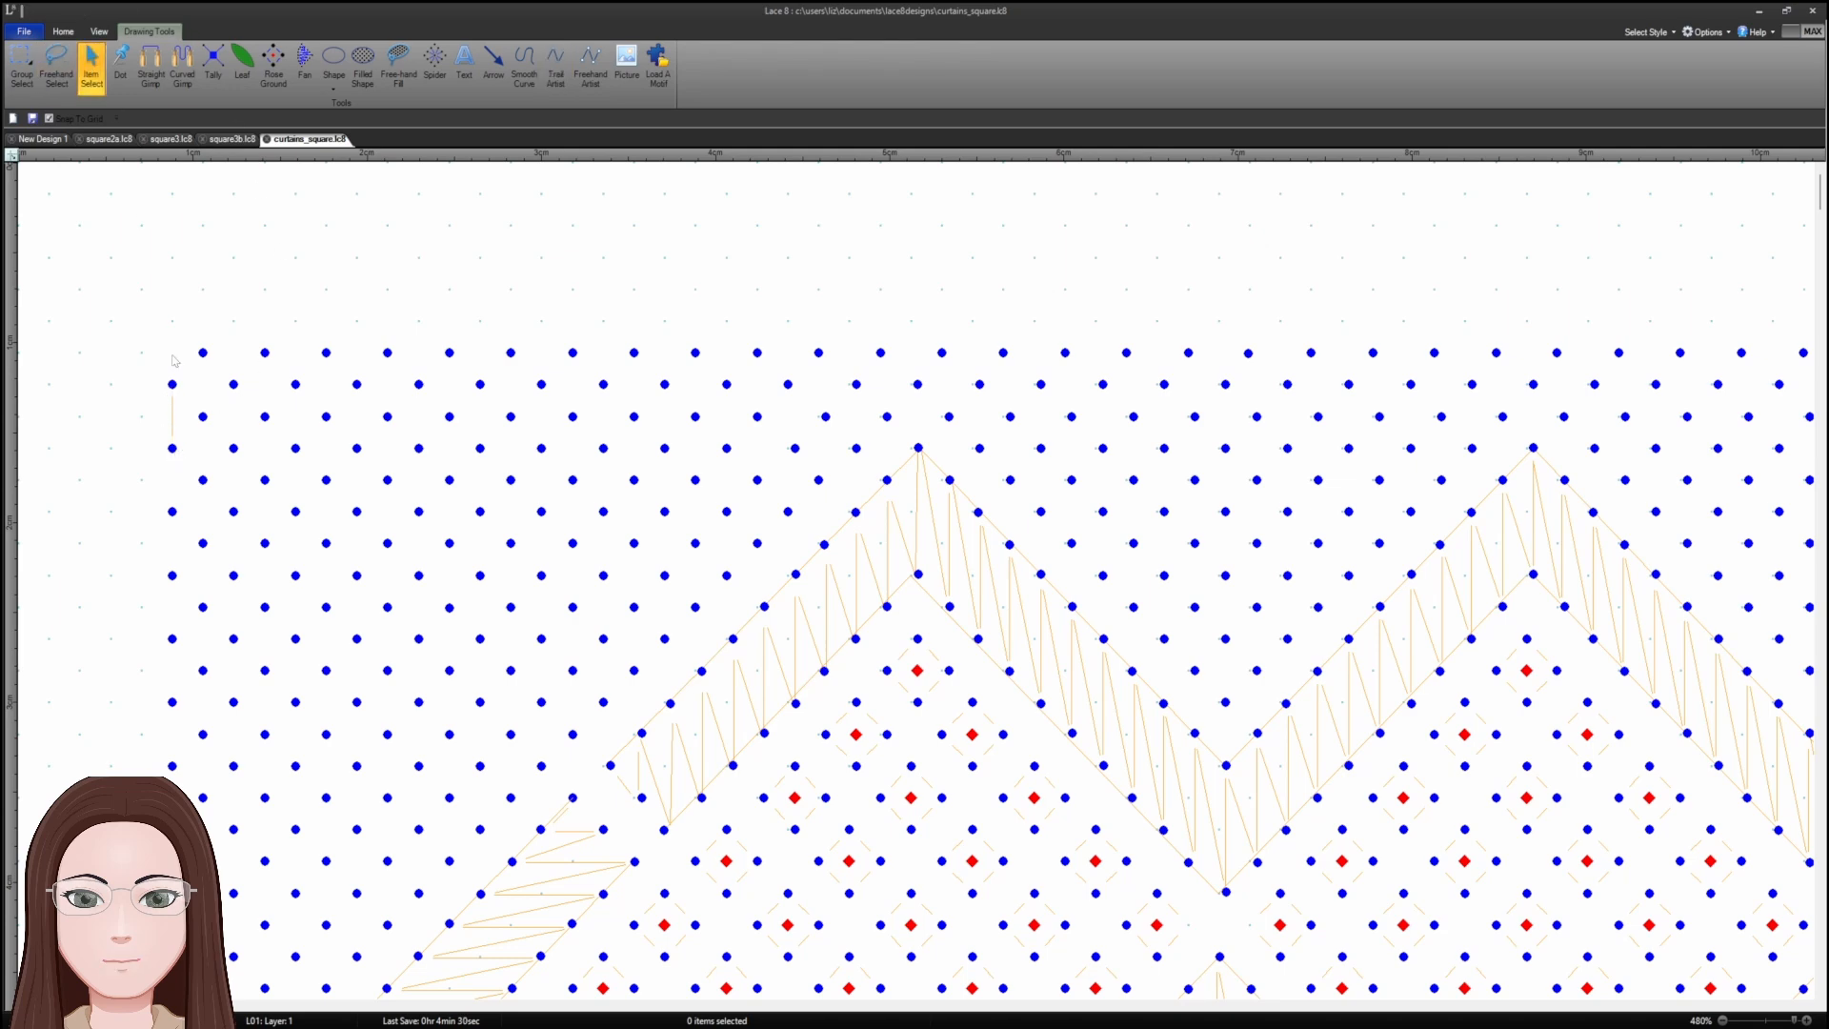
pyautogui.click(175, 406)
pyautogui.click(430, 479)
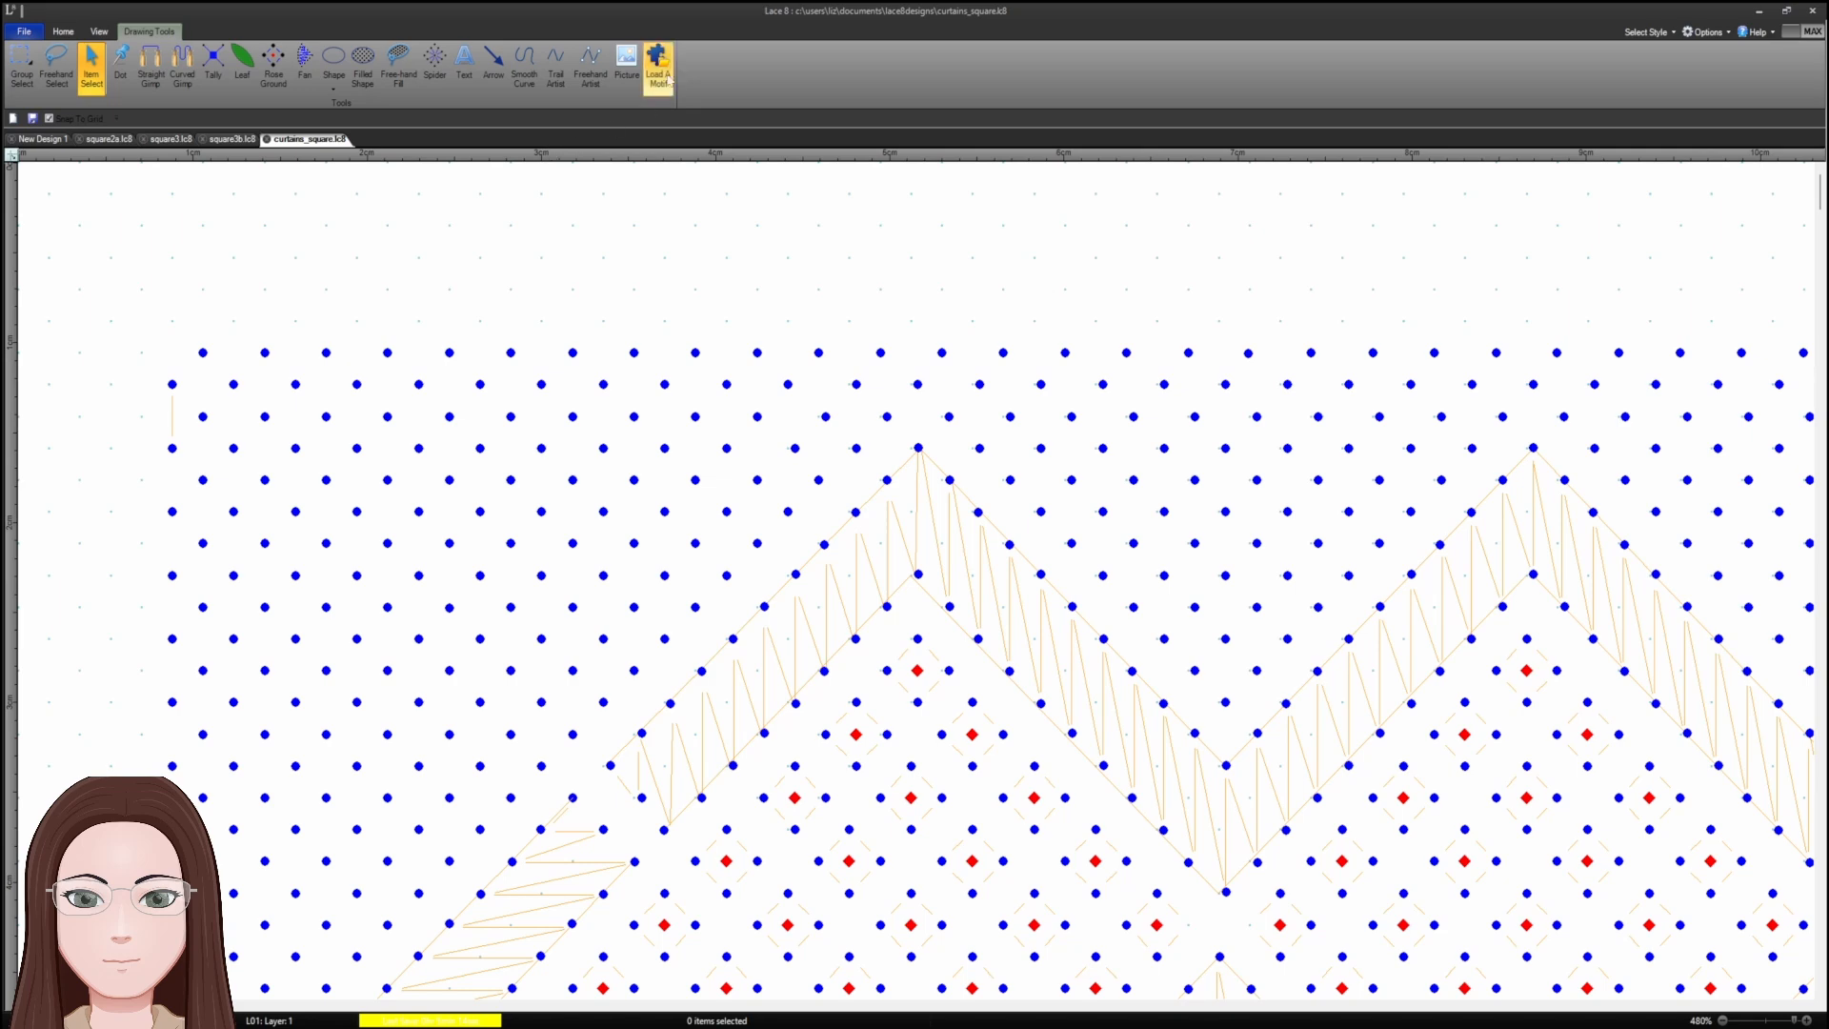
pyautogui.click(174, 407)
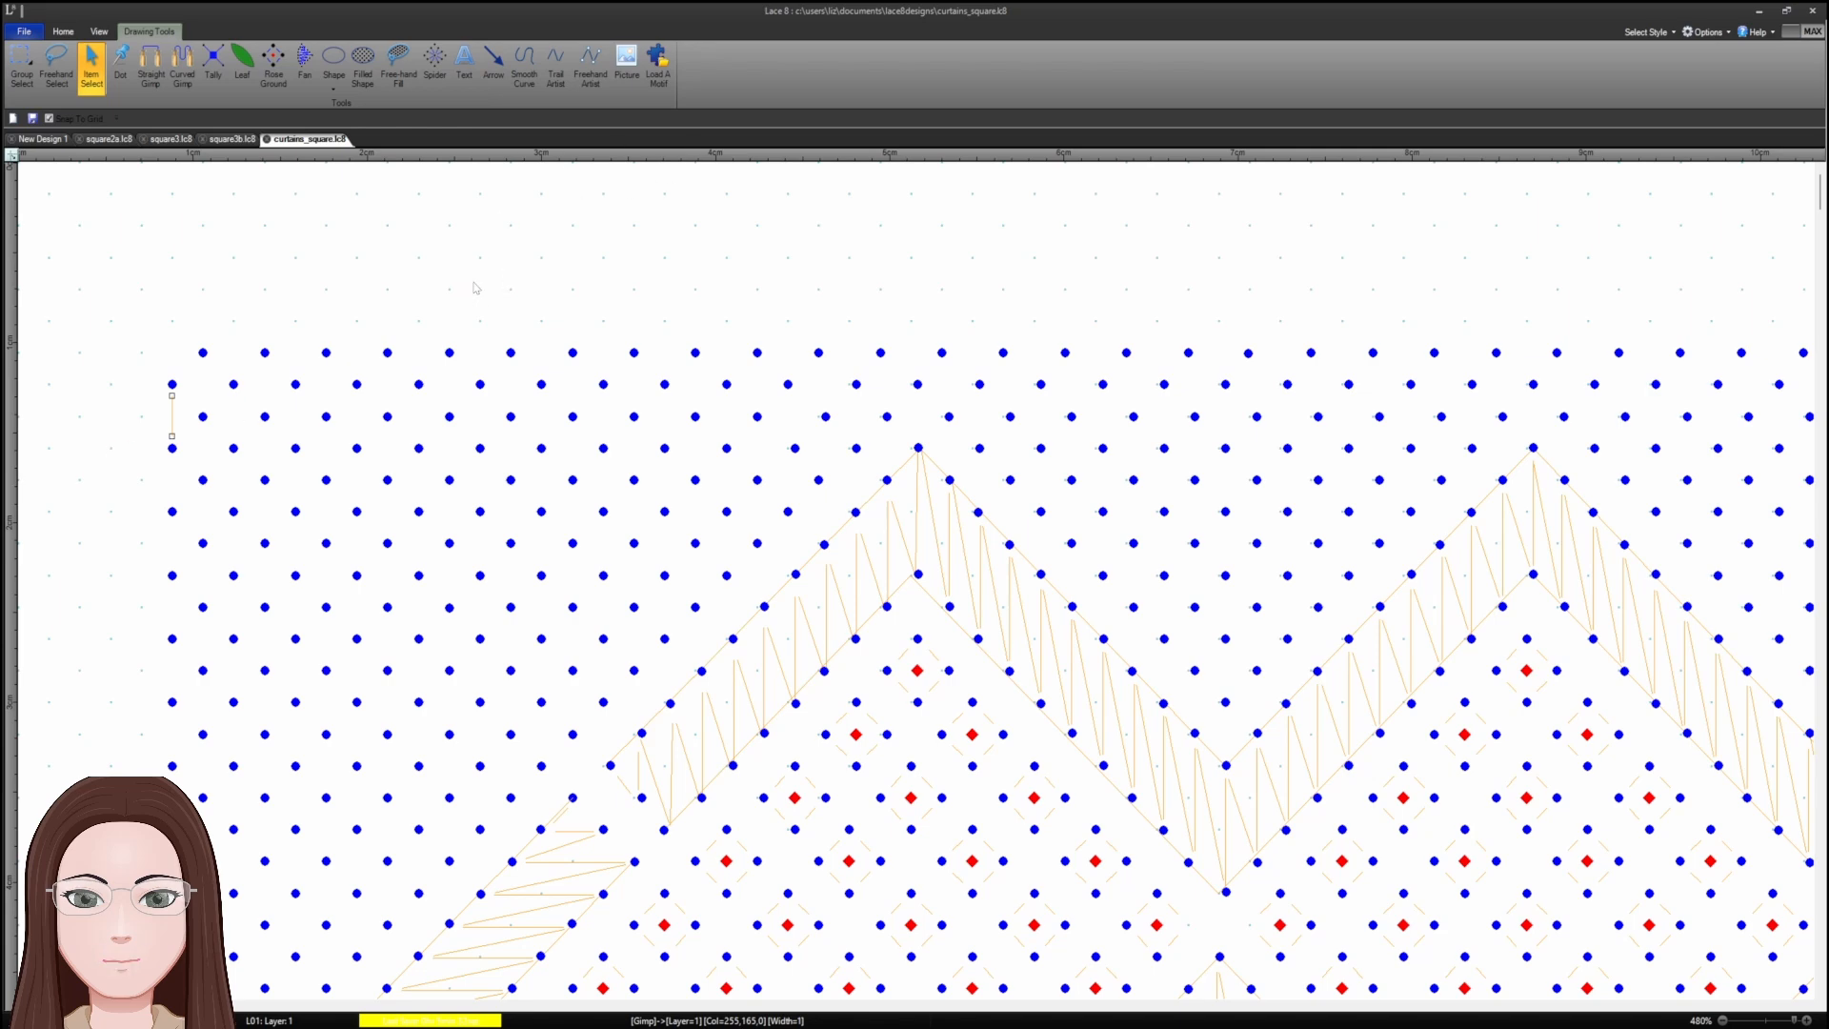
pyautogui.click(579, 286)
# - Try drawing a vertical run of dots and gimp lines with Freehand Artist in the empty area above the ground
pyautogui.click(591, 68)
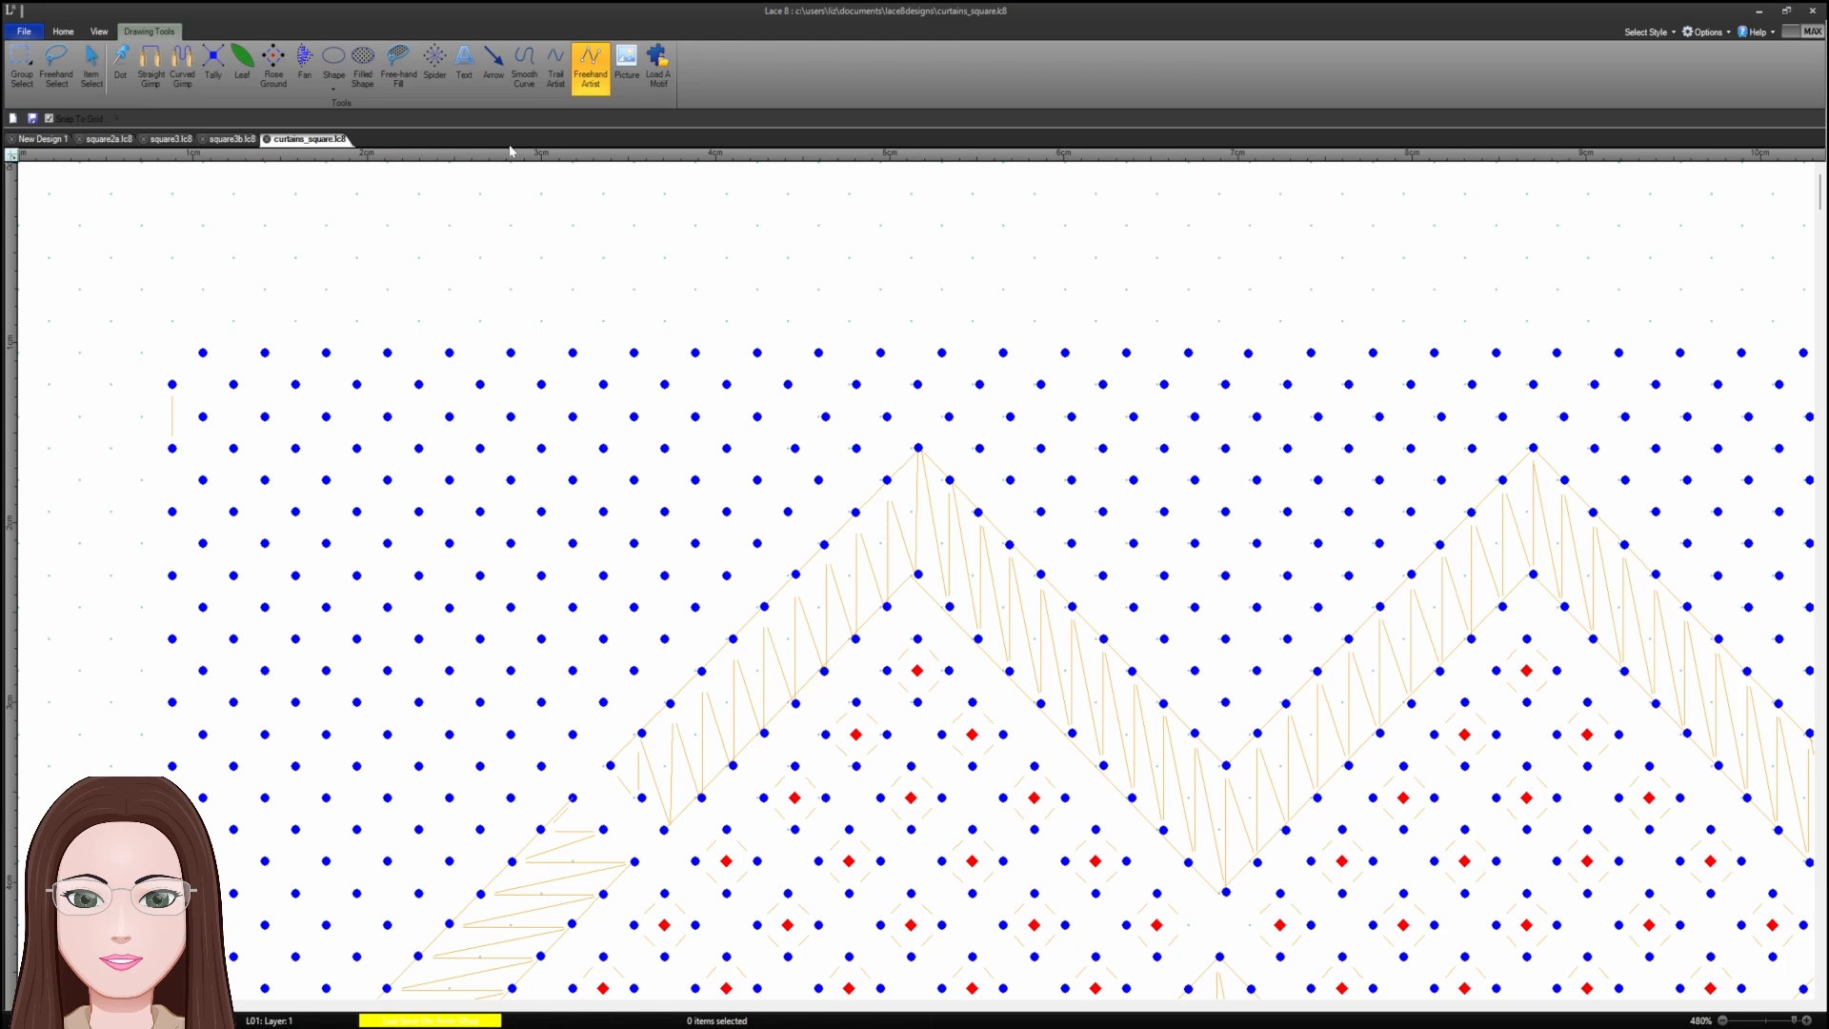
pyautogui.click(296, 261)
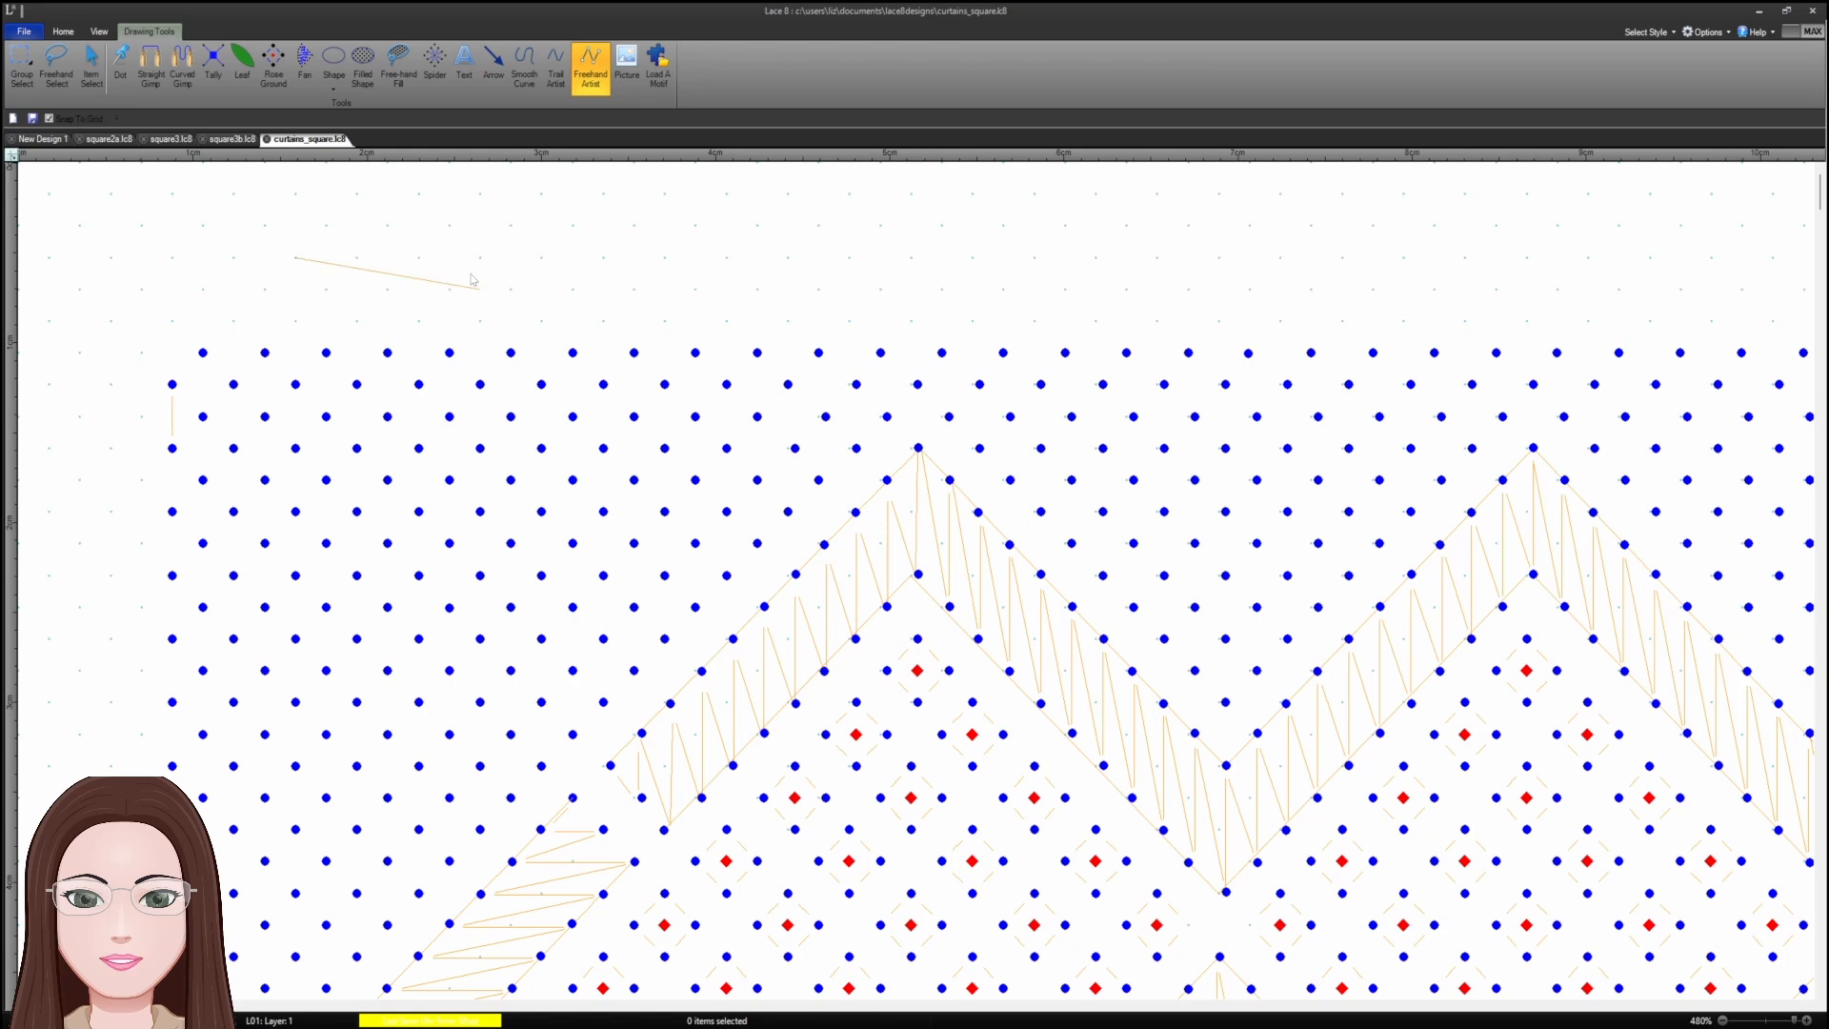
pyautogui.click(294, 323)
pyautogui.click(351, 290)
pyautogui.hotkey('ctrl', 'z')
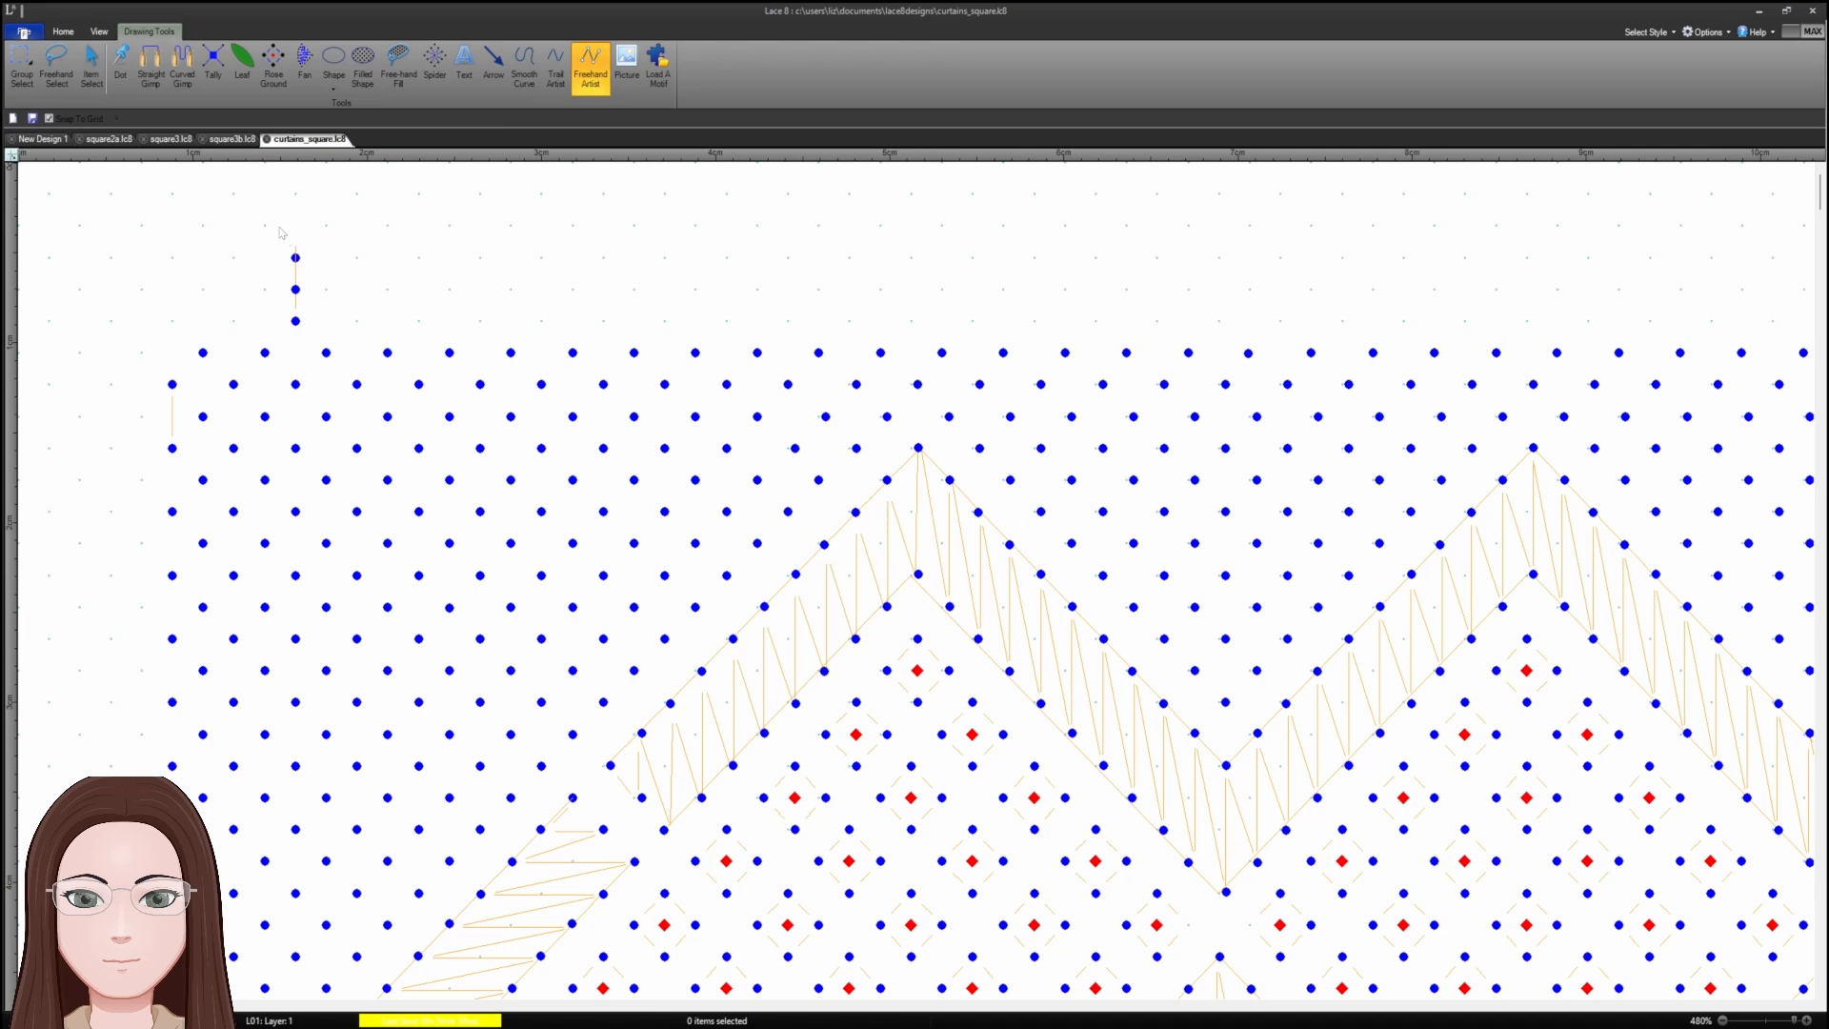
# - Delete the trial dots and gimp lines above the ground
pyautogui.press('Escape')
pyautogui.moveTo(265, 225); pyautogui.dragTo(327, 327)
pyautogui.press('Delete')
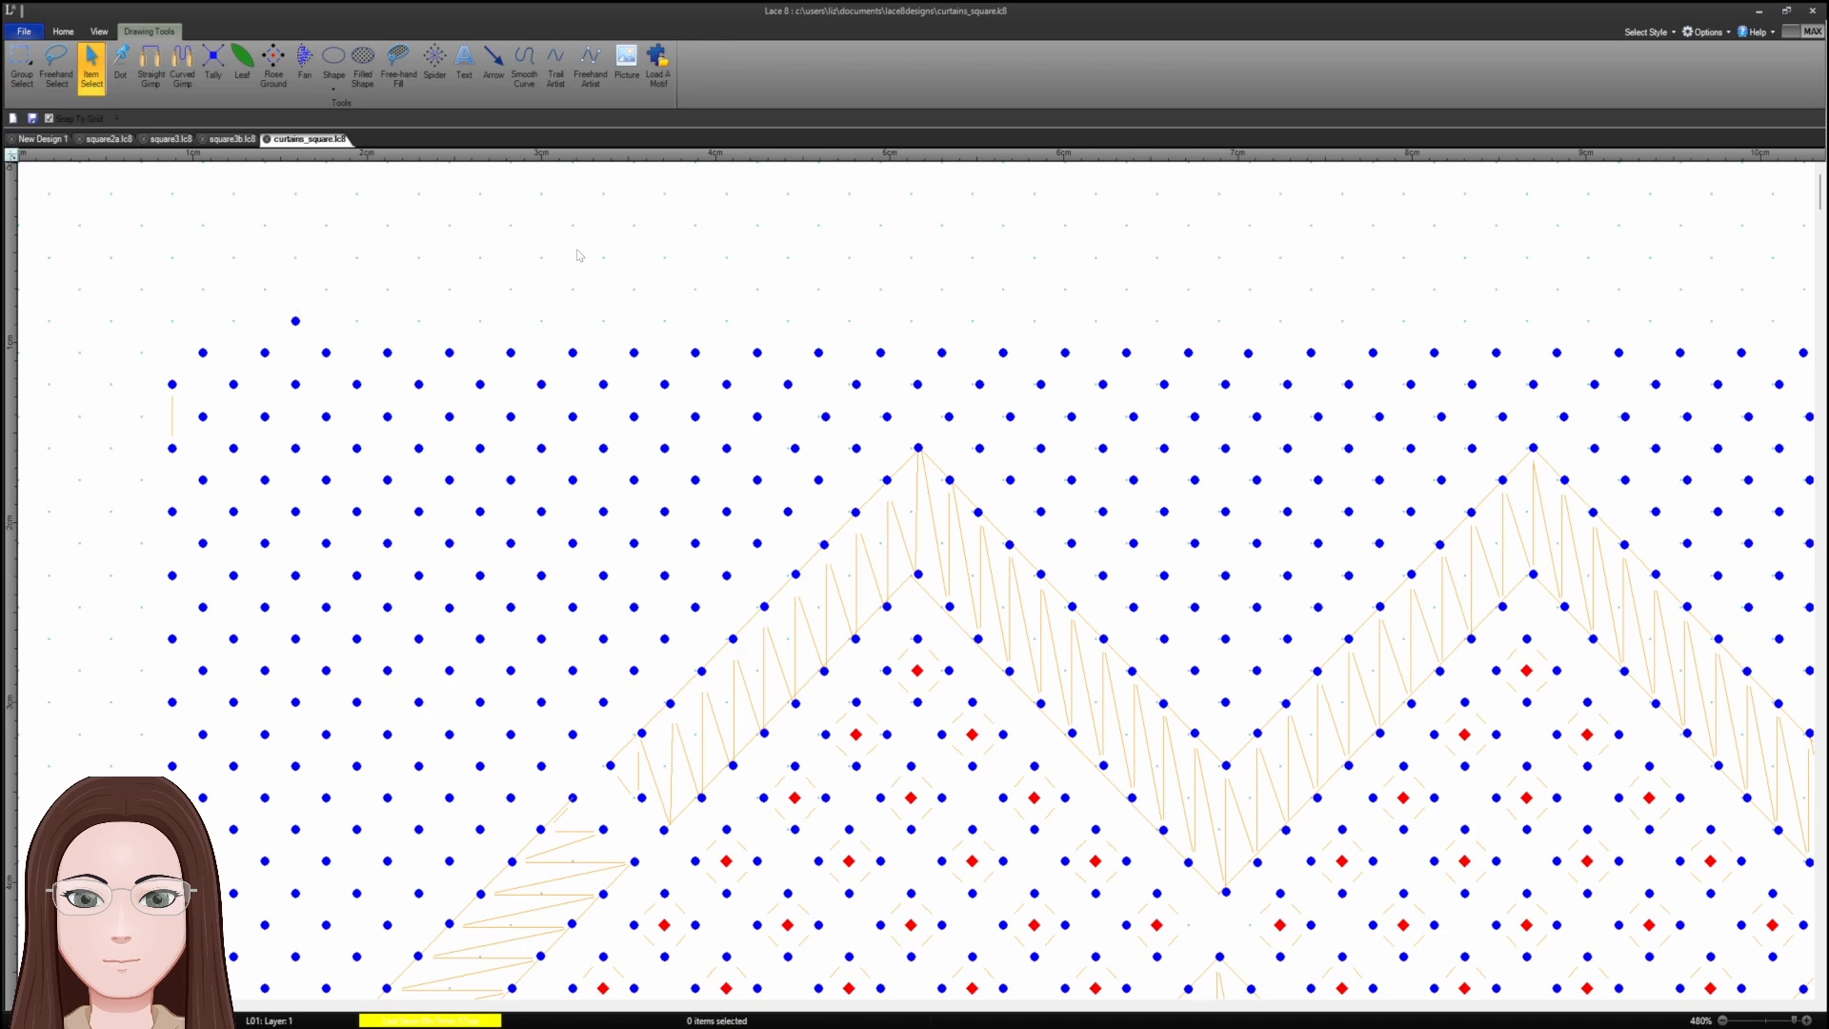
pyautogui.click(295, 321)
pyautogui.press('Delete')
# - Draw a short vertical gimp between two dots above the ground with Freehand Artist, and check it with Item Select
pyautogui.click(591, 67)
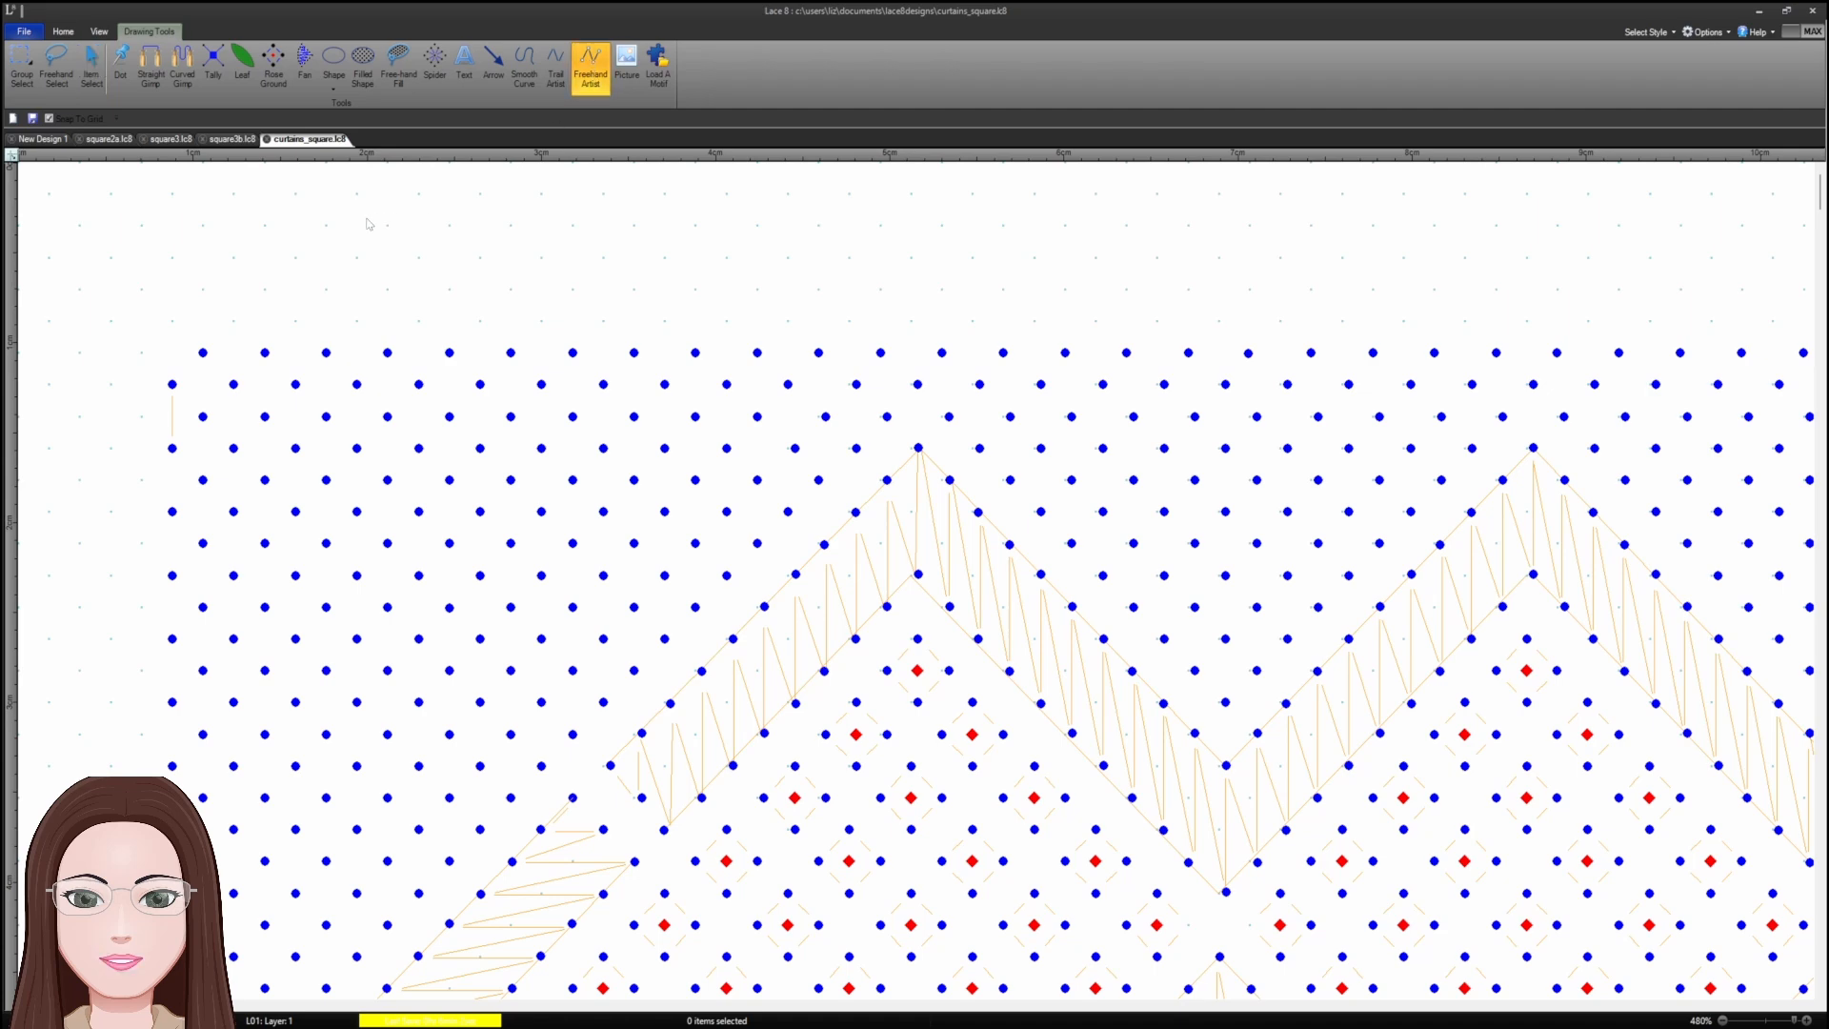
pyautogui.moveTo(326, 229); pyautogui.dragTo(329, 299)
pyautogui.click(91, 67)
pyautogui.click(326, 245)
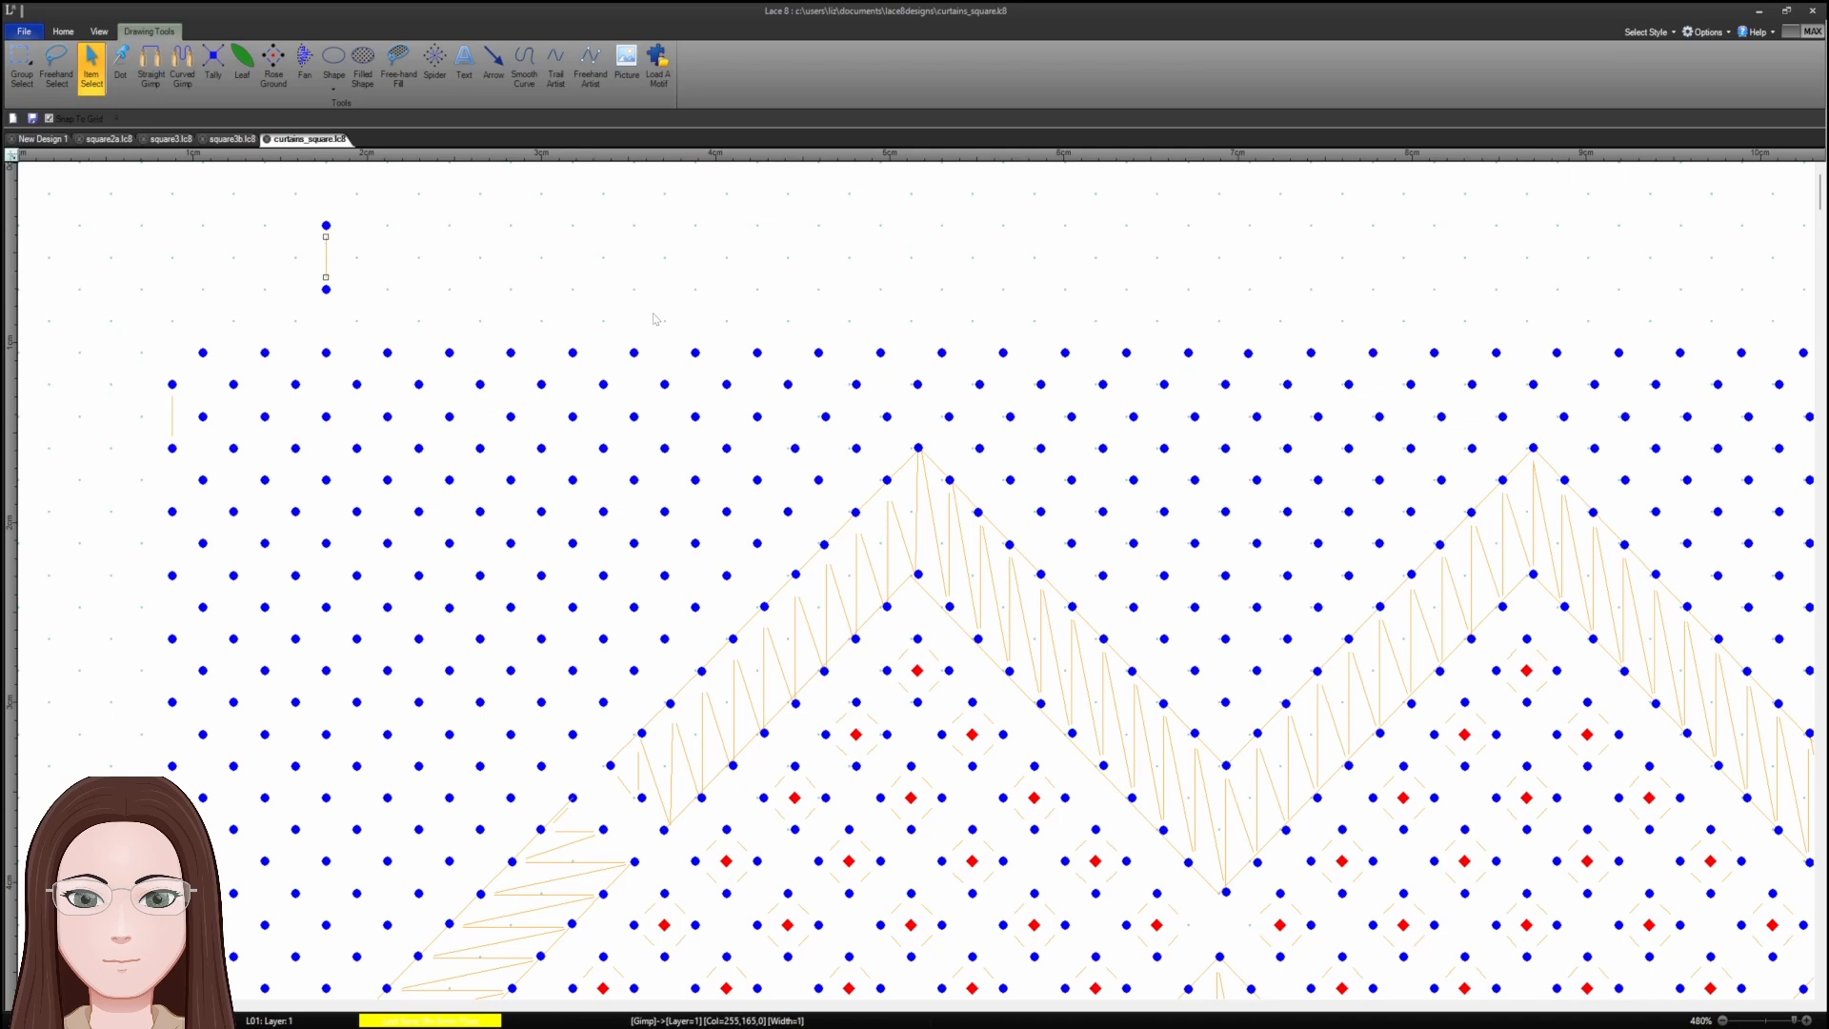
pyautogui.click(534, 265)
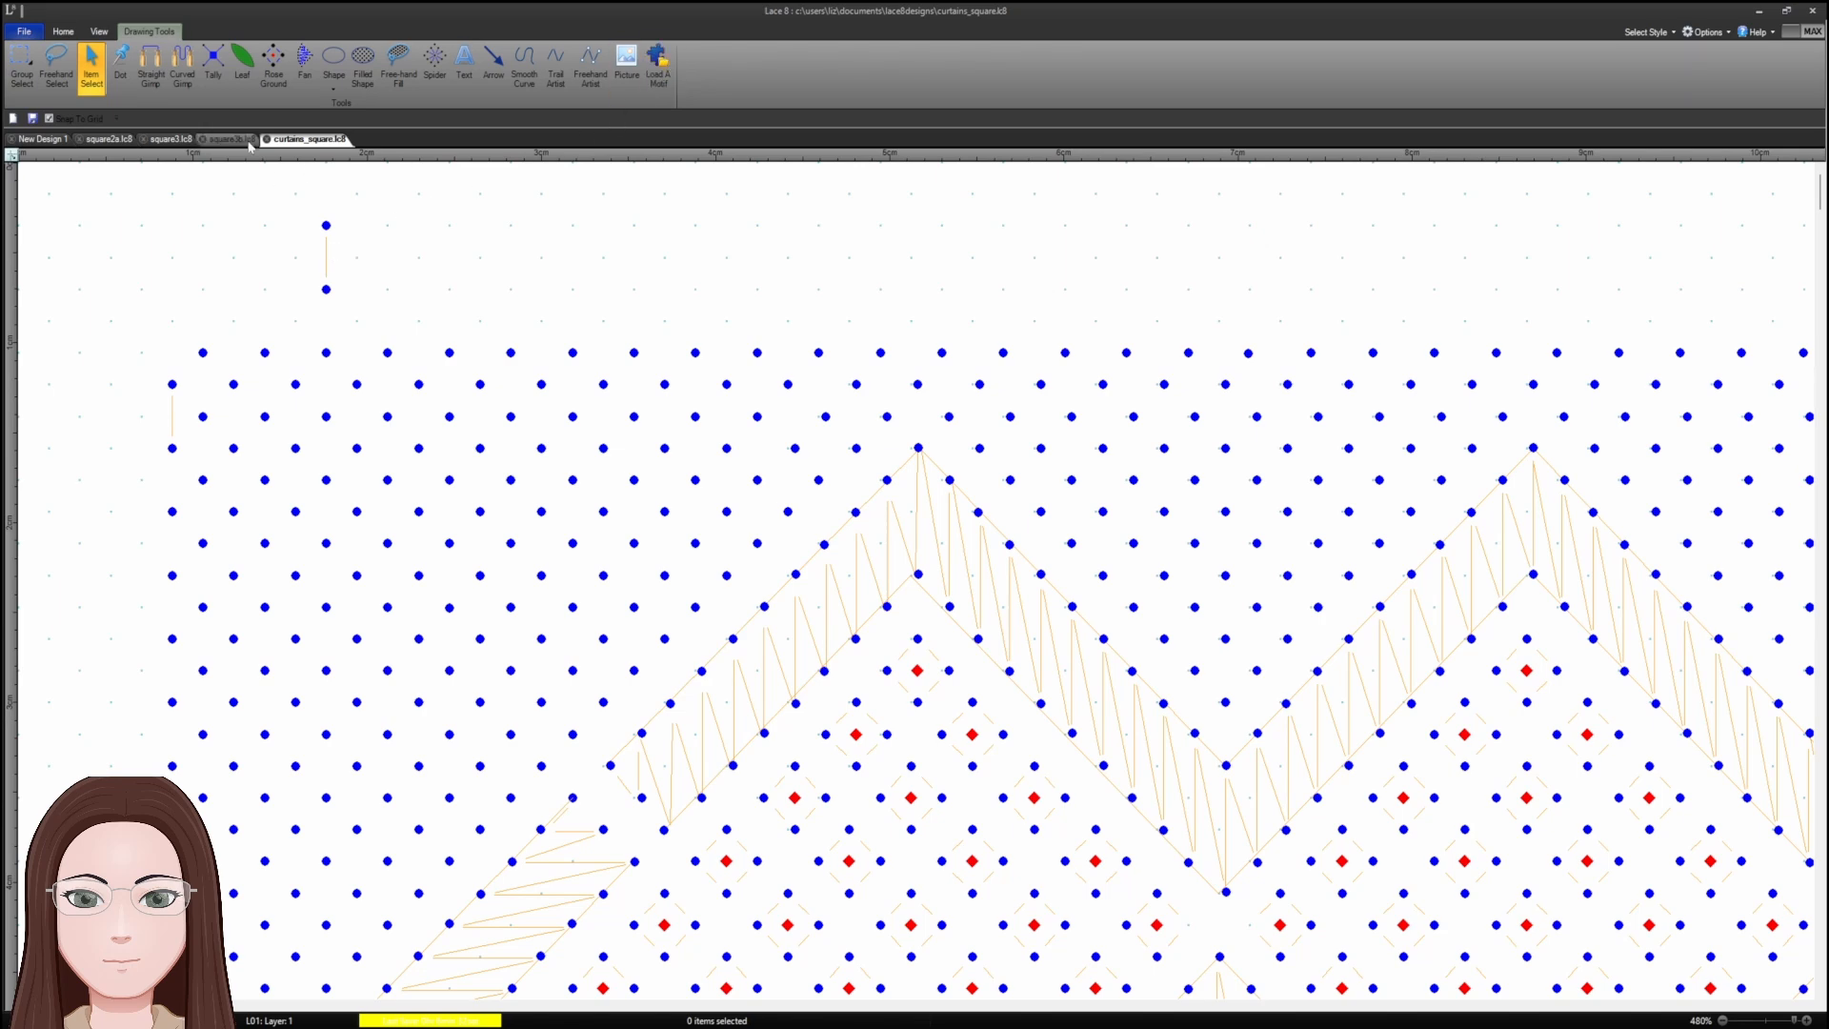
# - Preview the grid with Tambour Lines and Standard Lines, and return it to No Lines
pyautogui.click(99, 31)
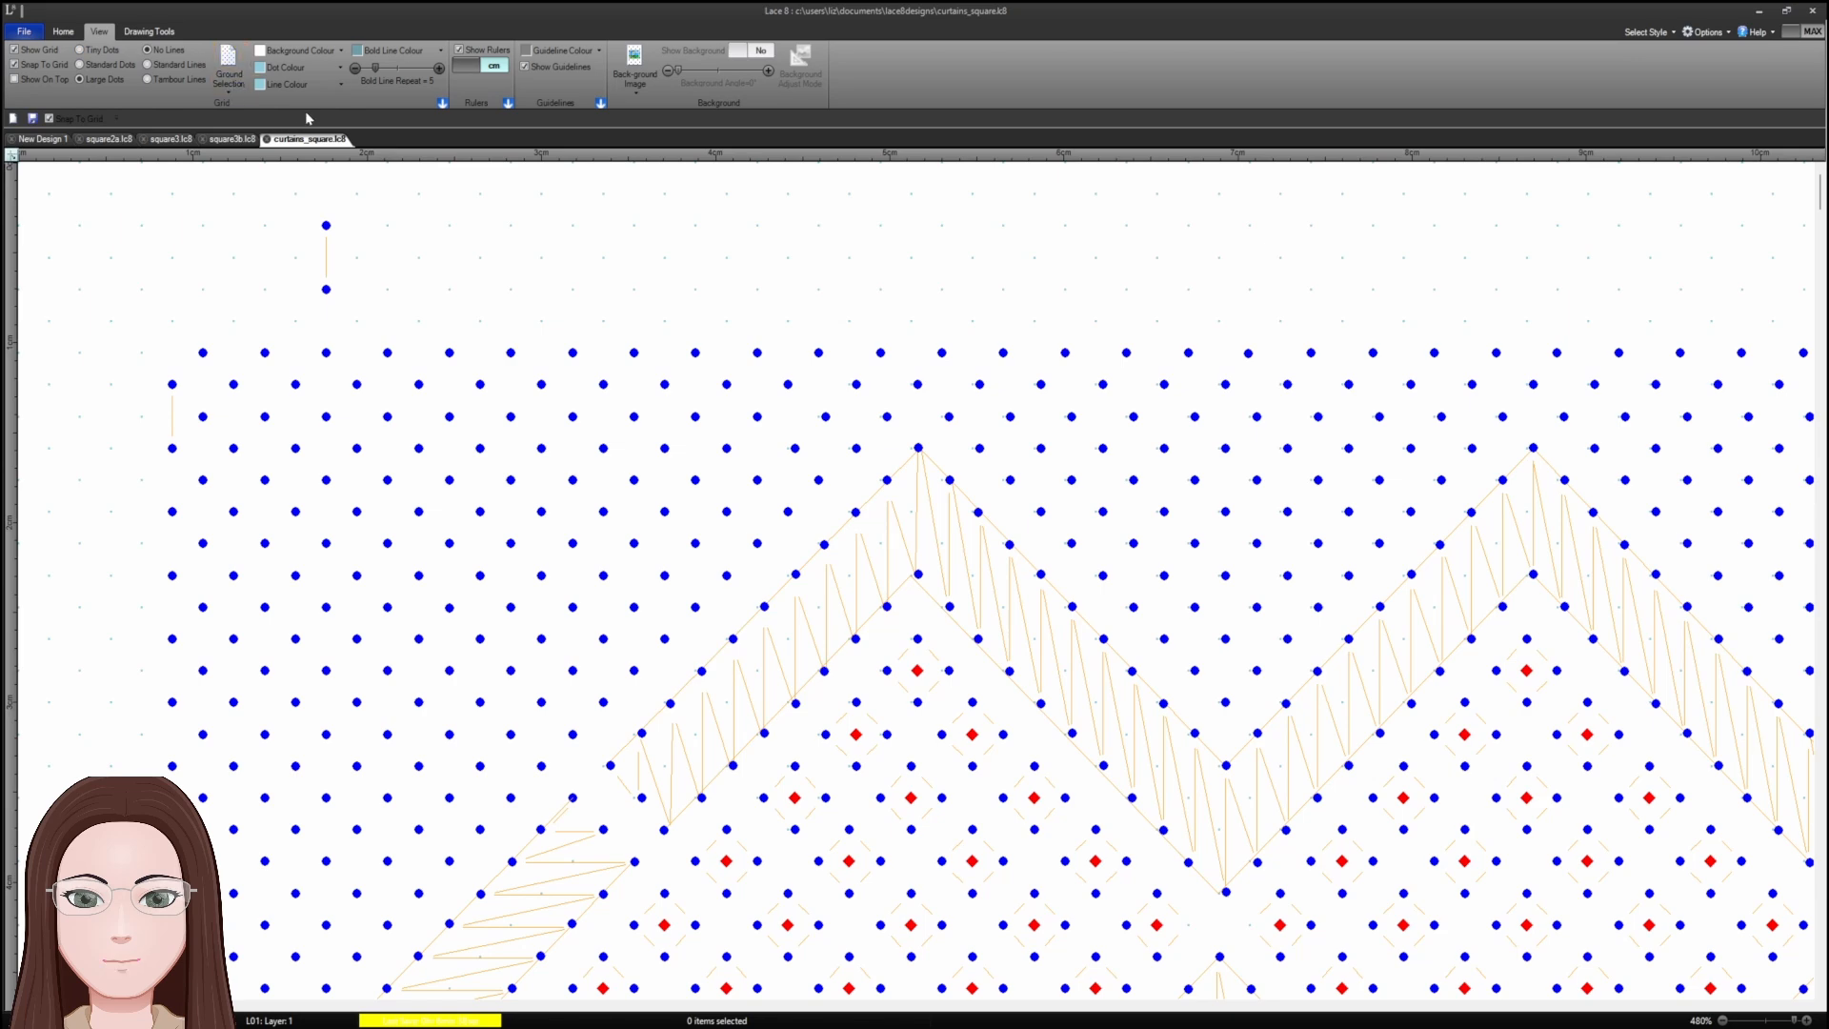
pyautogui.click(184, 76)
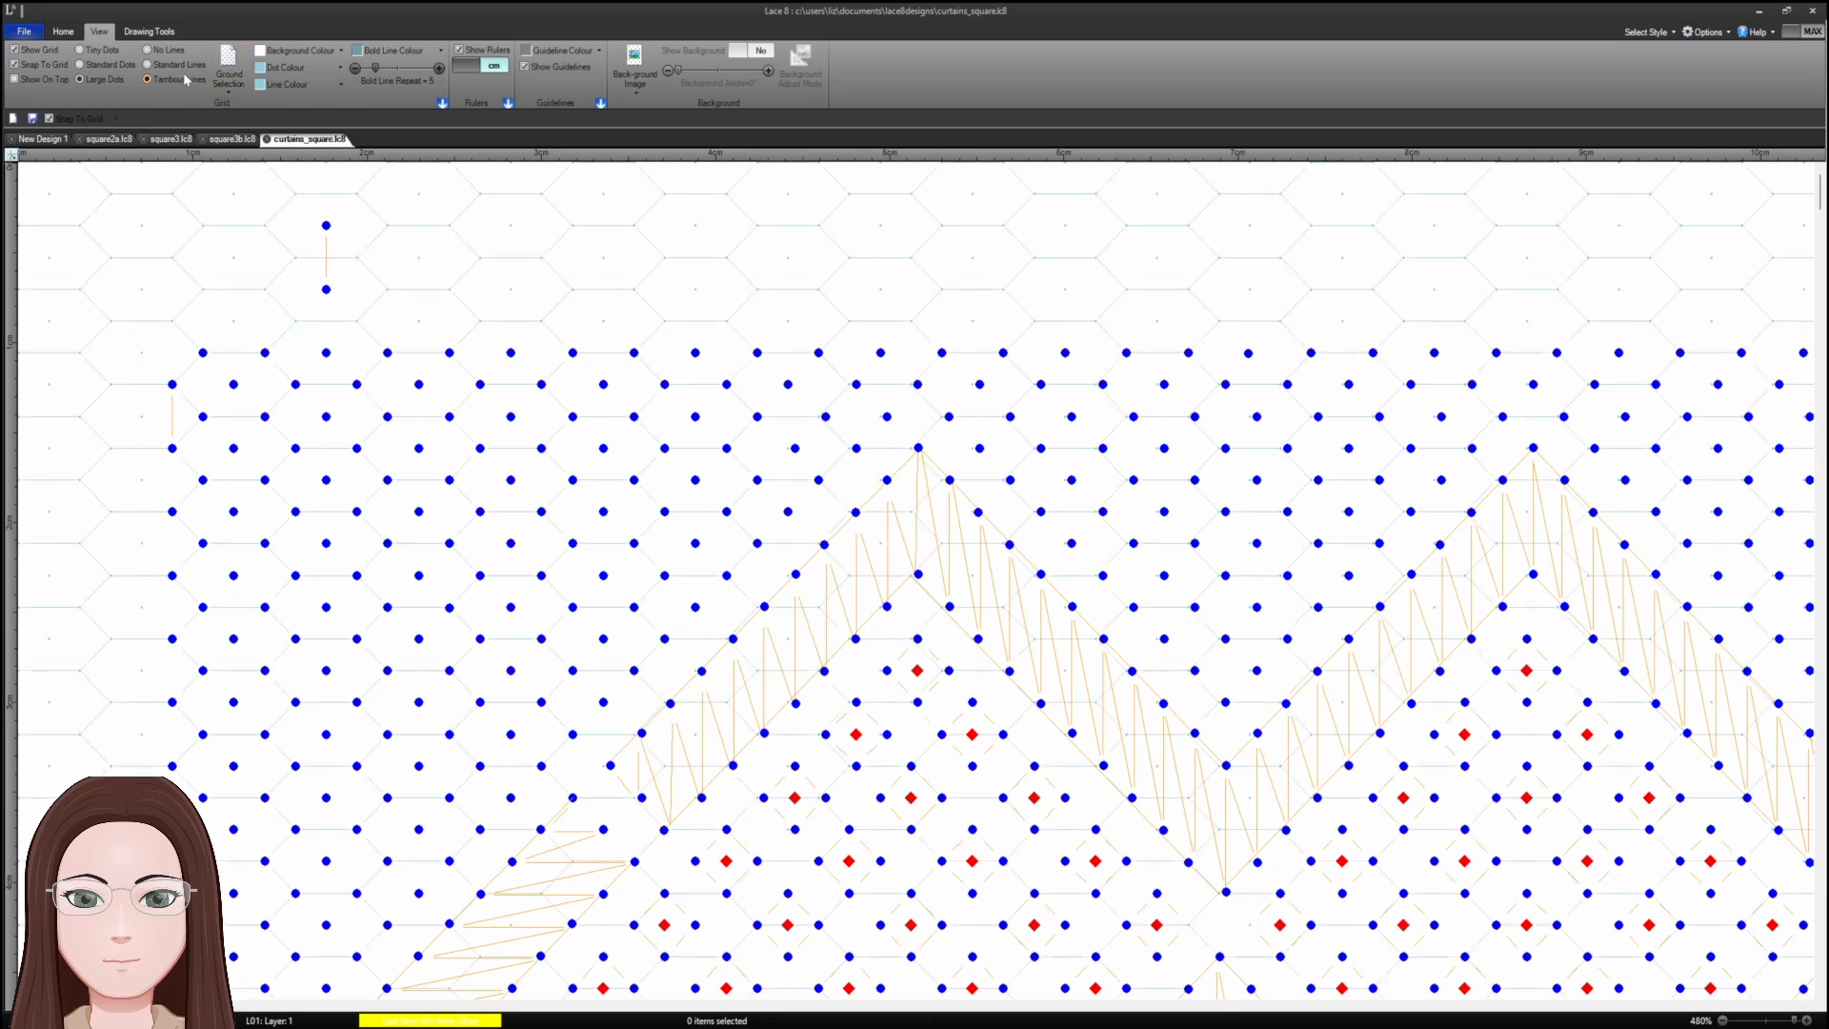
pyautogui.click(200, 65)
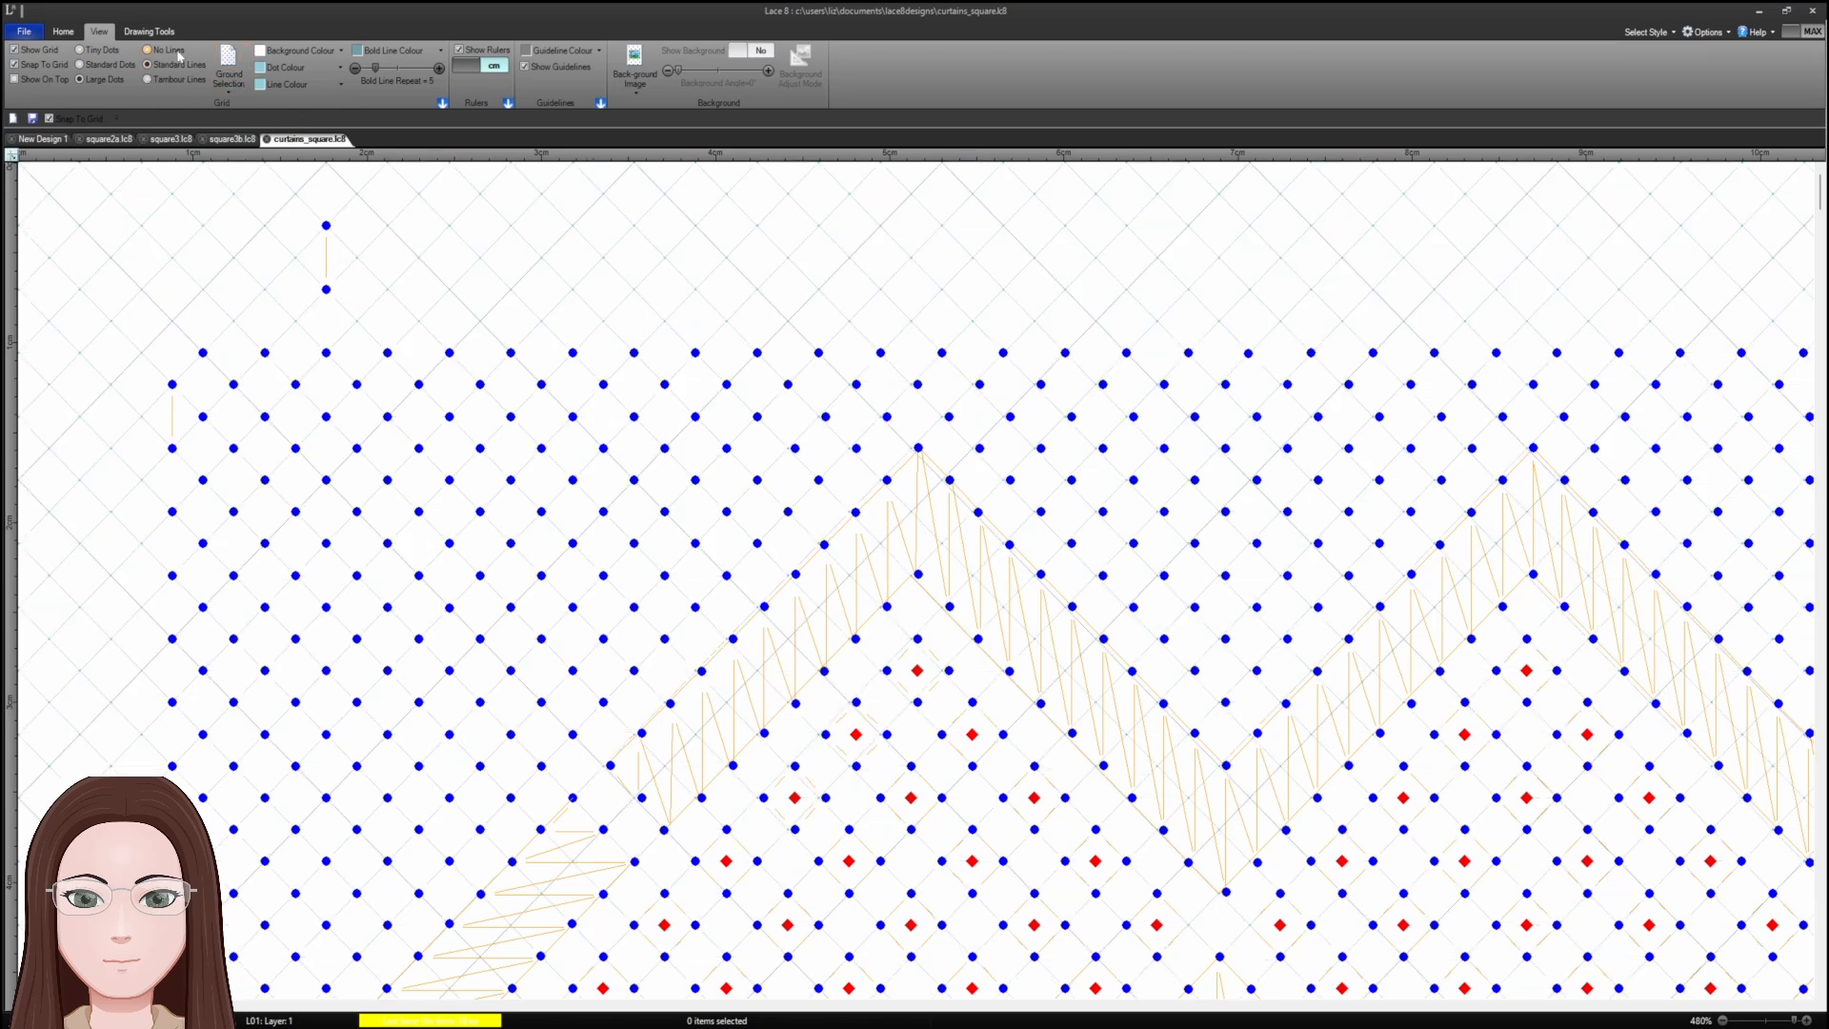
pyautogui.click(178, 53)
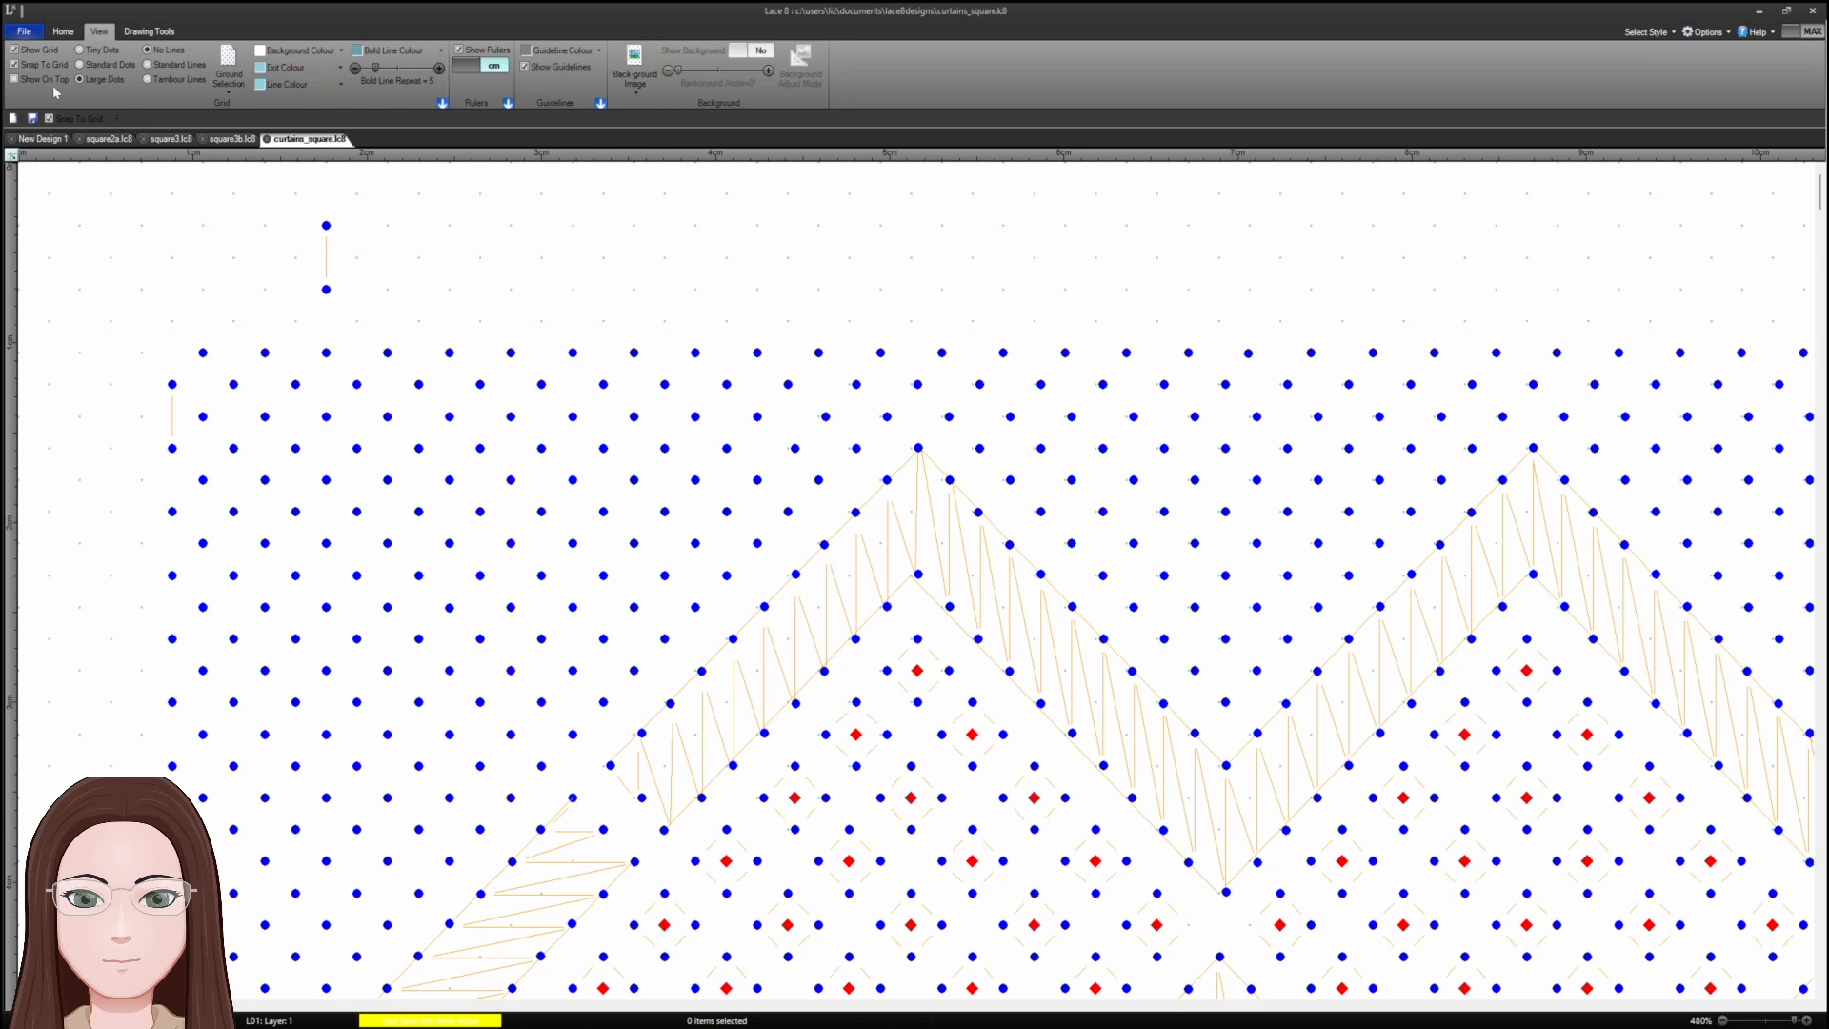
# - Group-select the vertical gimp above the ground with its upper dot, and thicken the gimp to width 6
pyautogui.click(149, 31)
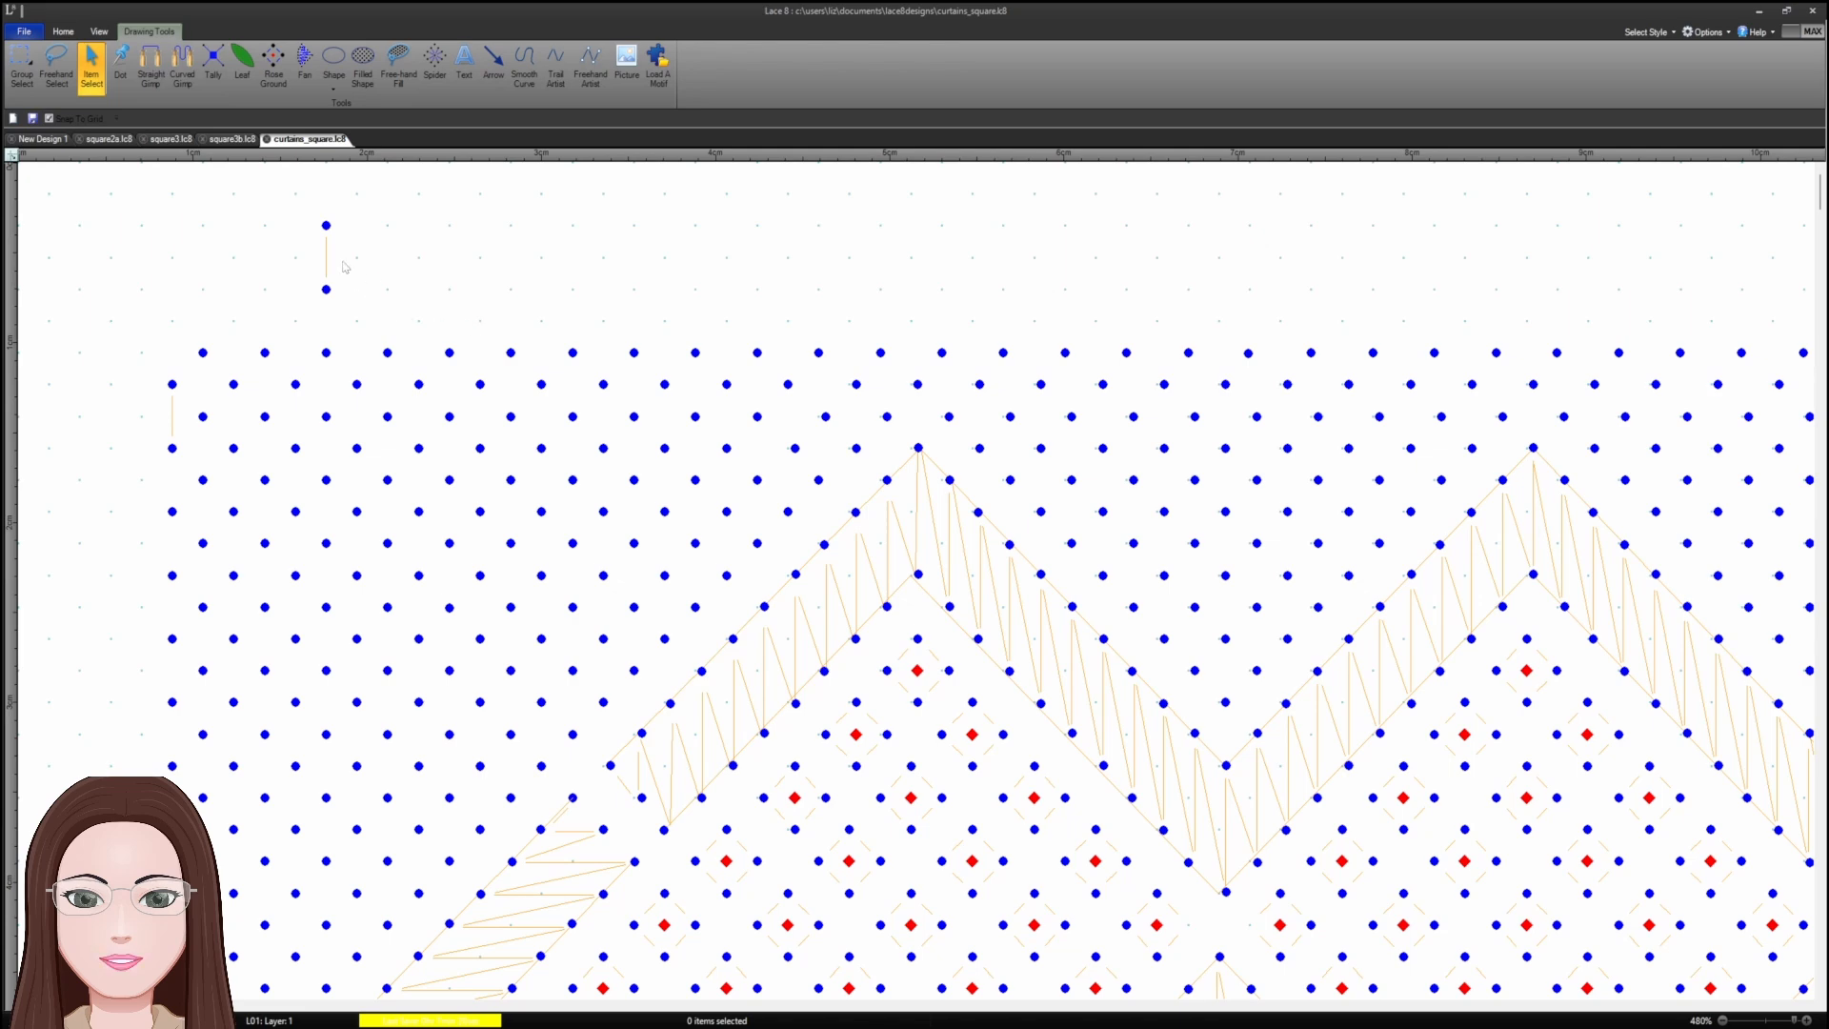
pyautogui.click(22, 69)
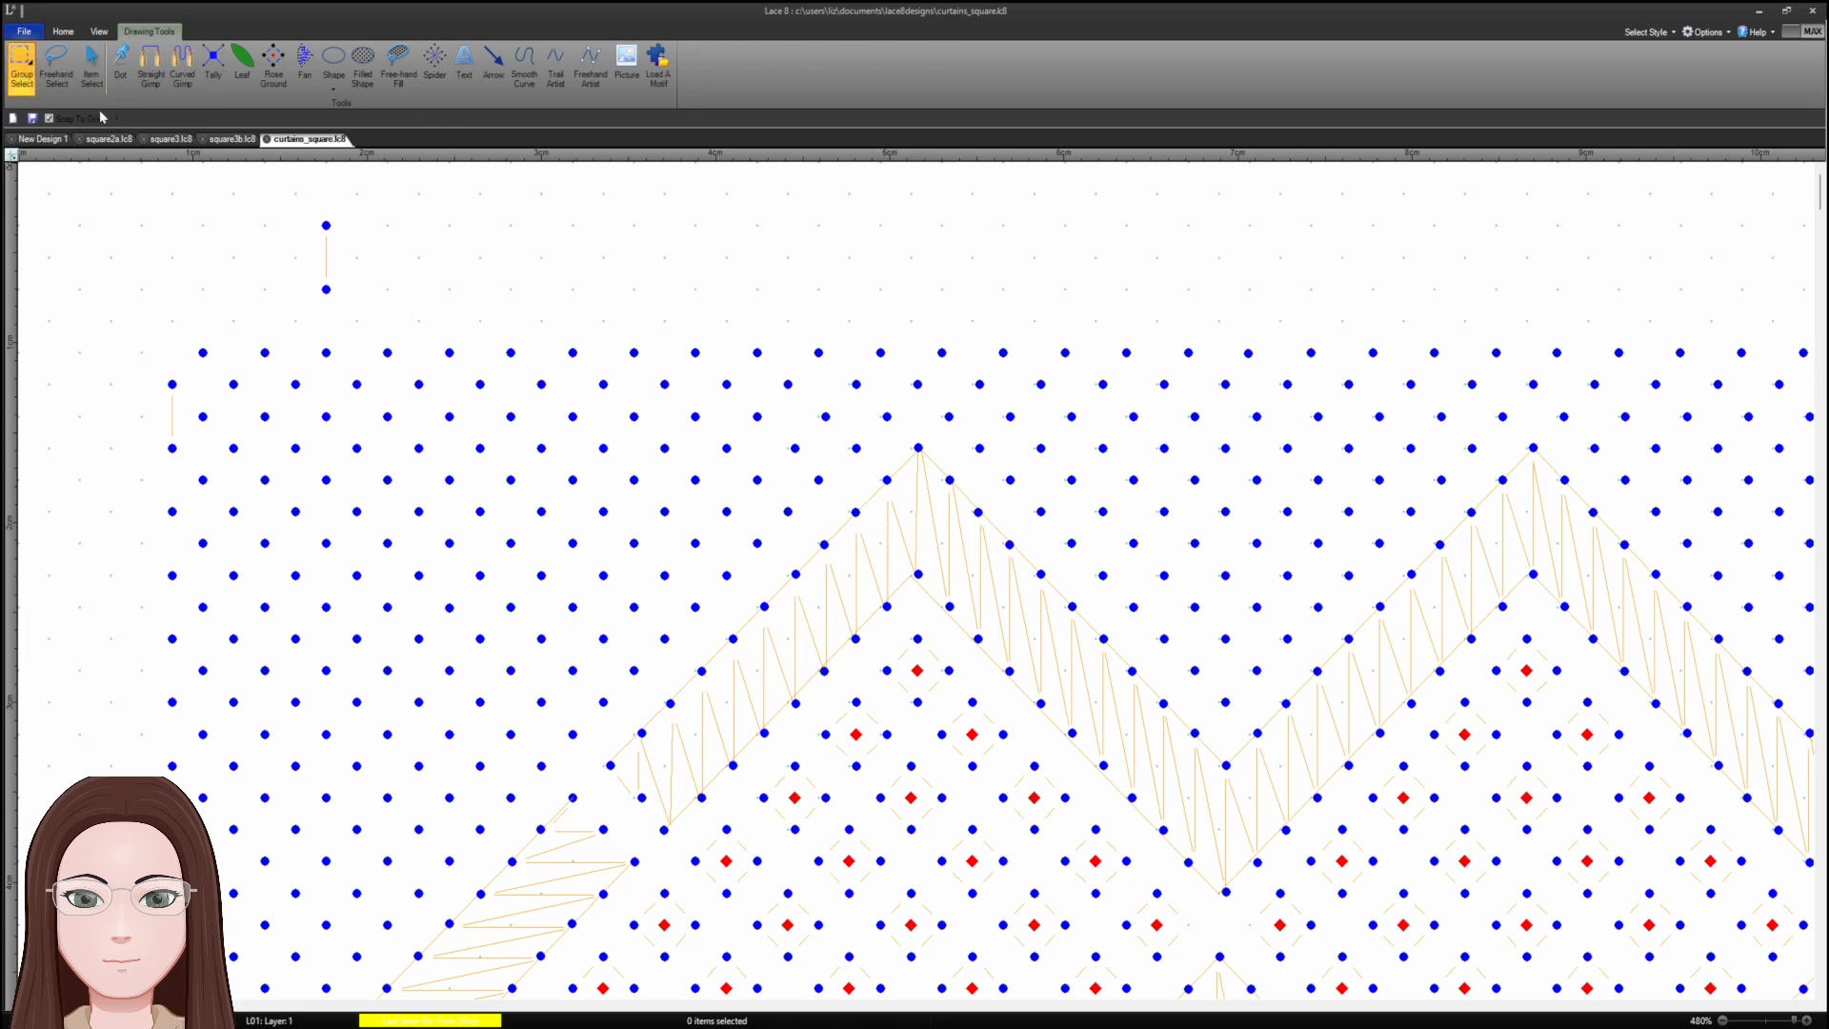
pyautogui.moveTo(292, 194); pyautogui.dragTo(389, 292)
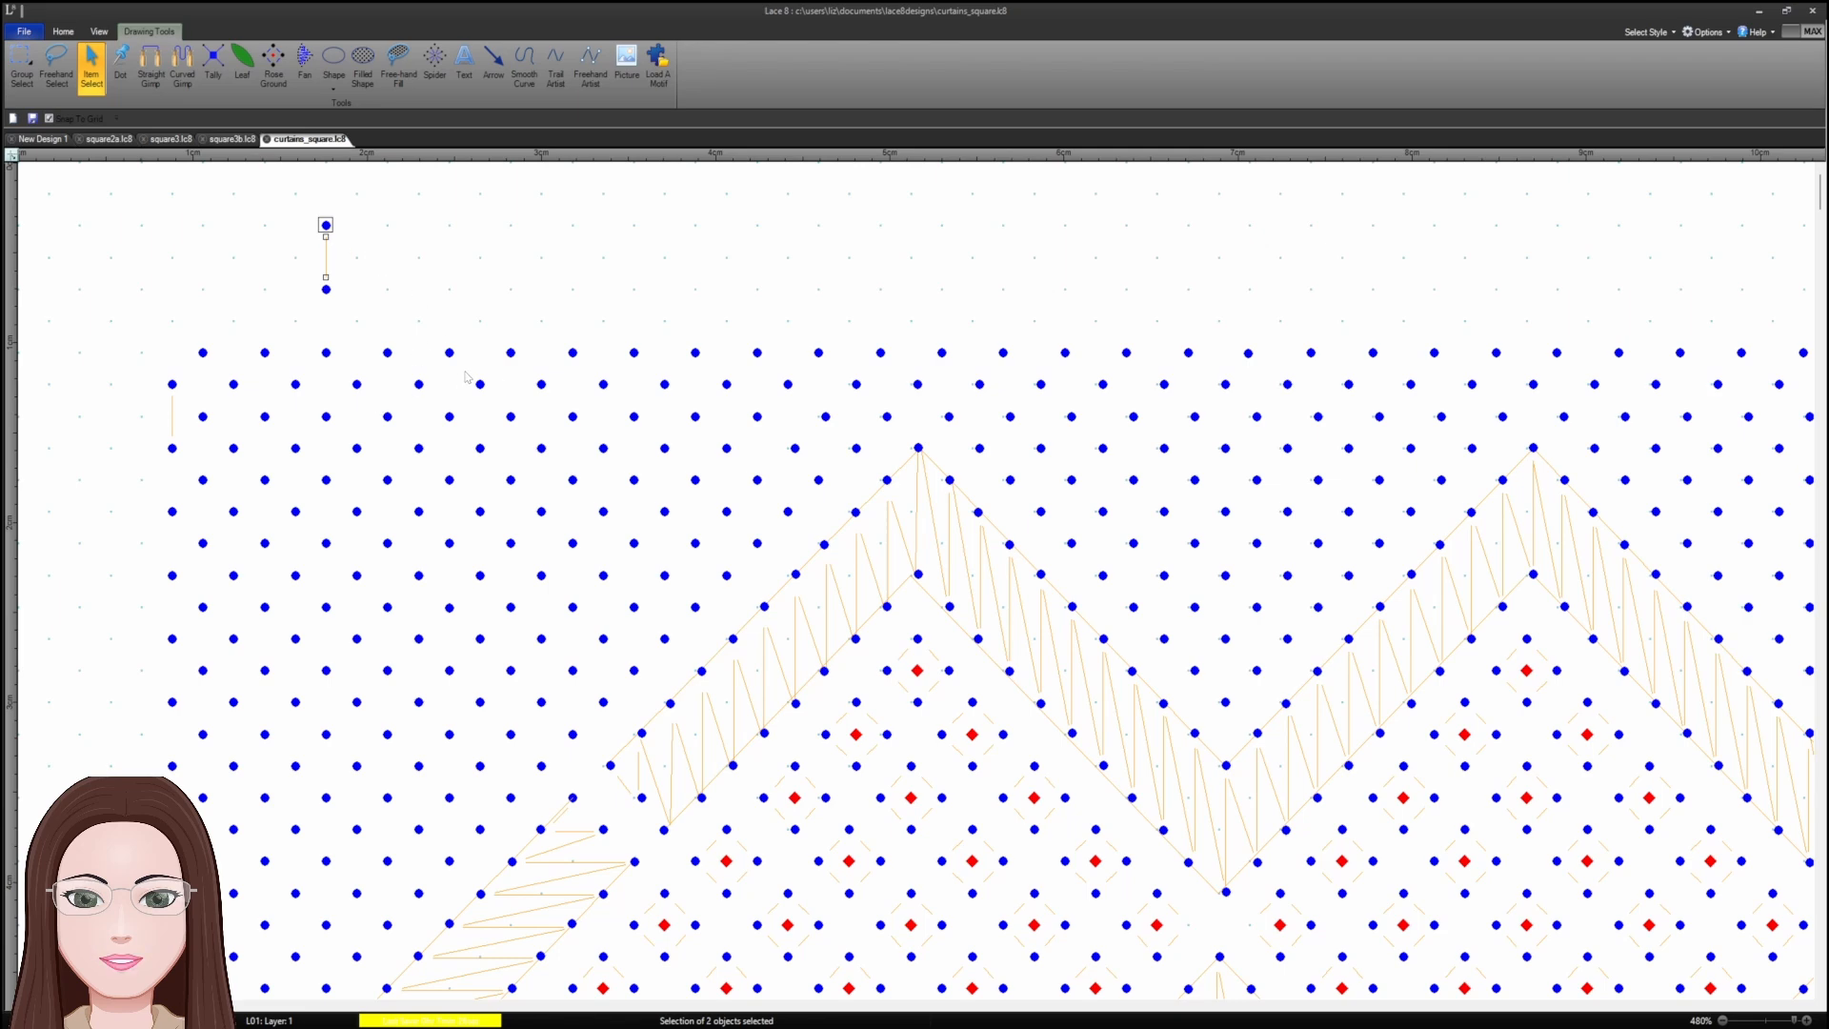
pyautogui.press('+')
pyautogui.click(557, 230)
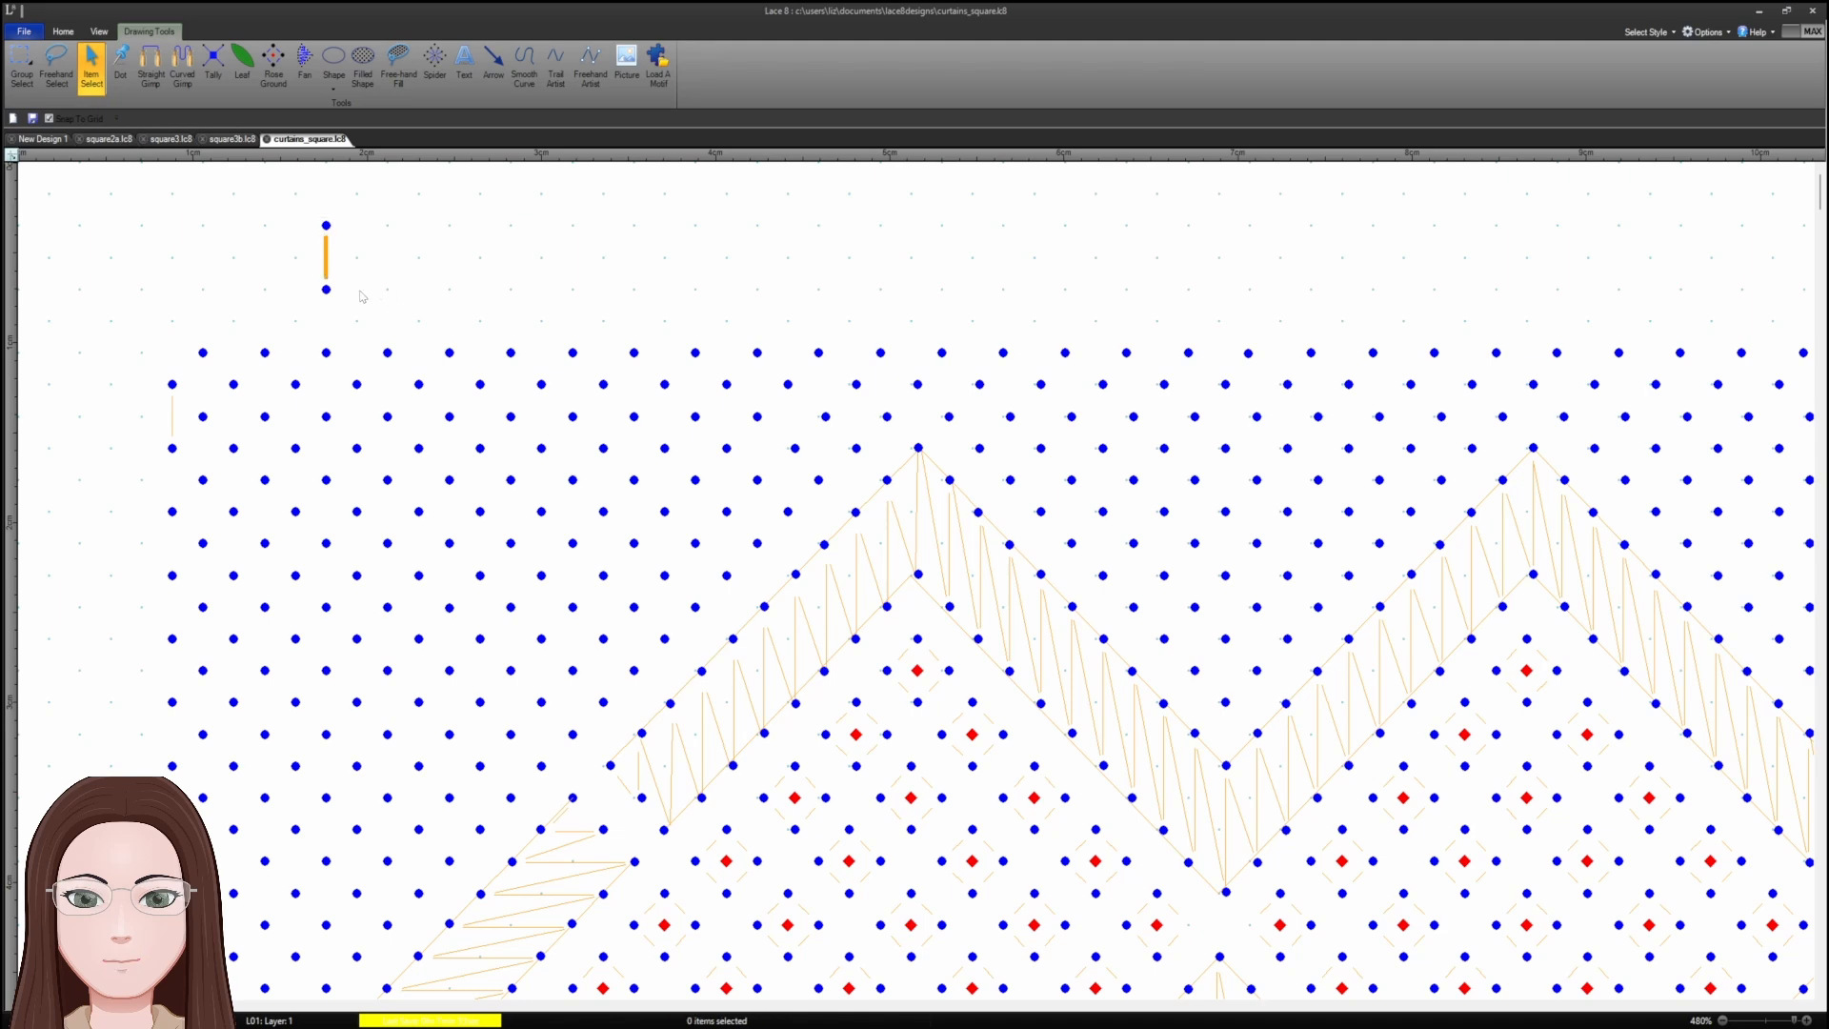
# - Increase the vertical gimp's width to 7 and add short cross ticks across its middle
pyautogui.click(328, 249)
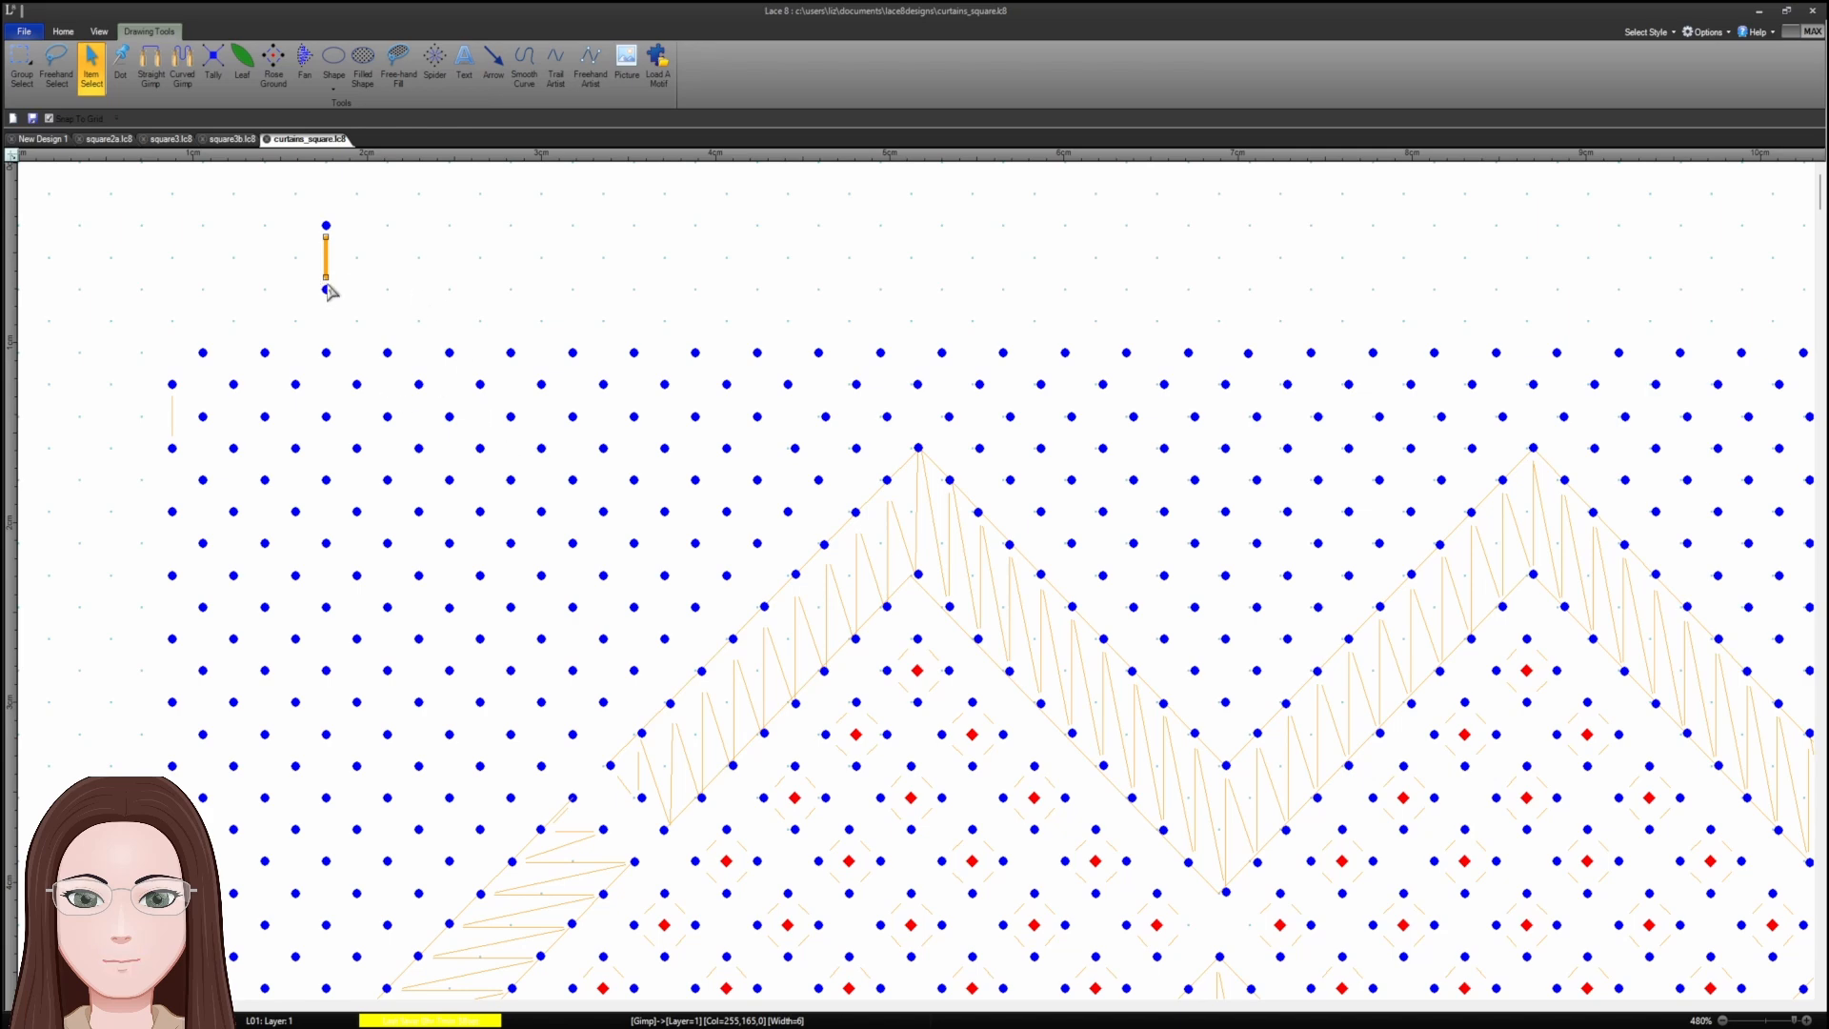
pyautogui.press('4')
pyautogui.click(405, 293)
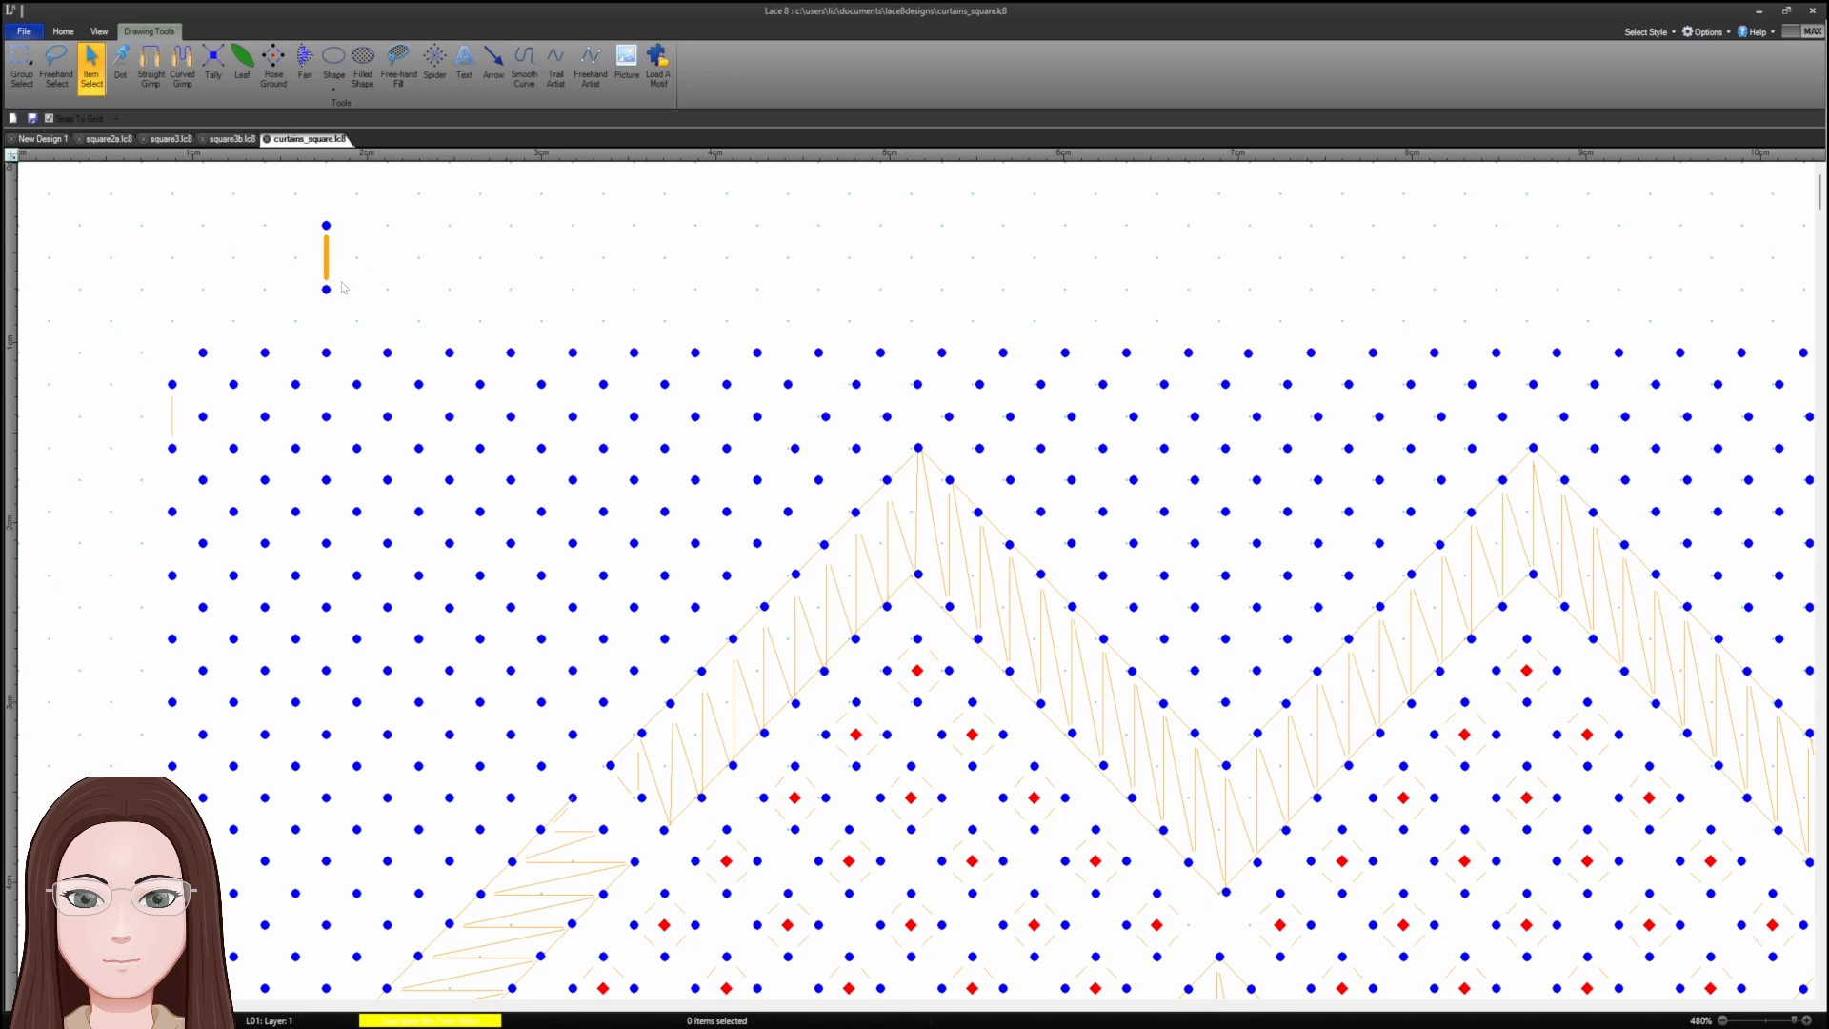
pyautogui.click(330, 250)
# - Place a spider in the blue dot ground beside the zigzag border, and two fainter motifs below it
pyautogui.click(434, 76)
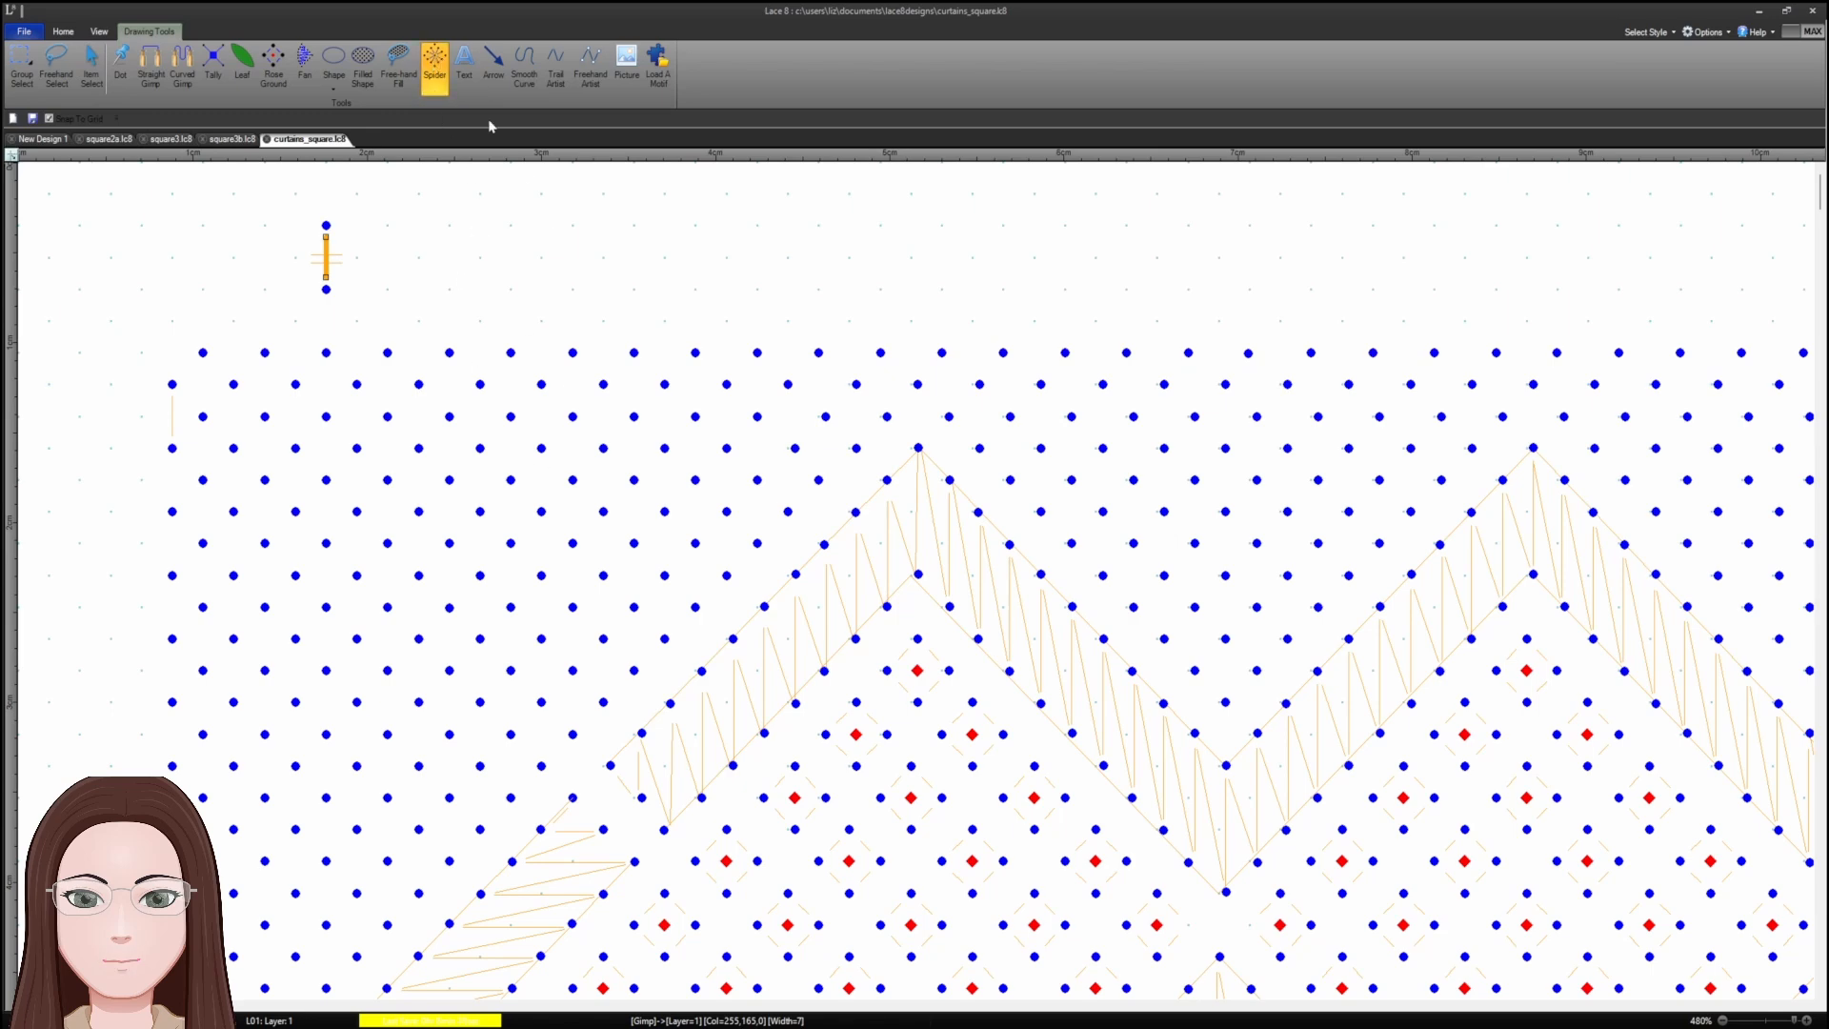
pyautogui.click(576, 626)
pyautogui.click(326, 512)
pyautogui.click(358, 576)
pyautogui.click(326, 733)
# - Close all open designs: New Design 1, square2a, square3, square3b and curtains_square
pyautogui.click(41, 140)
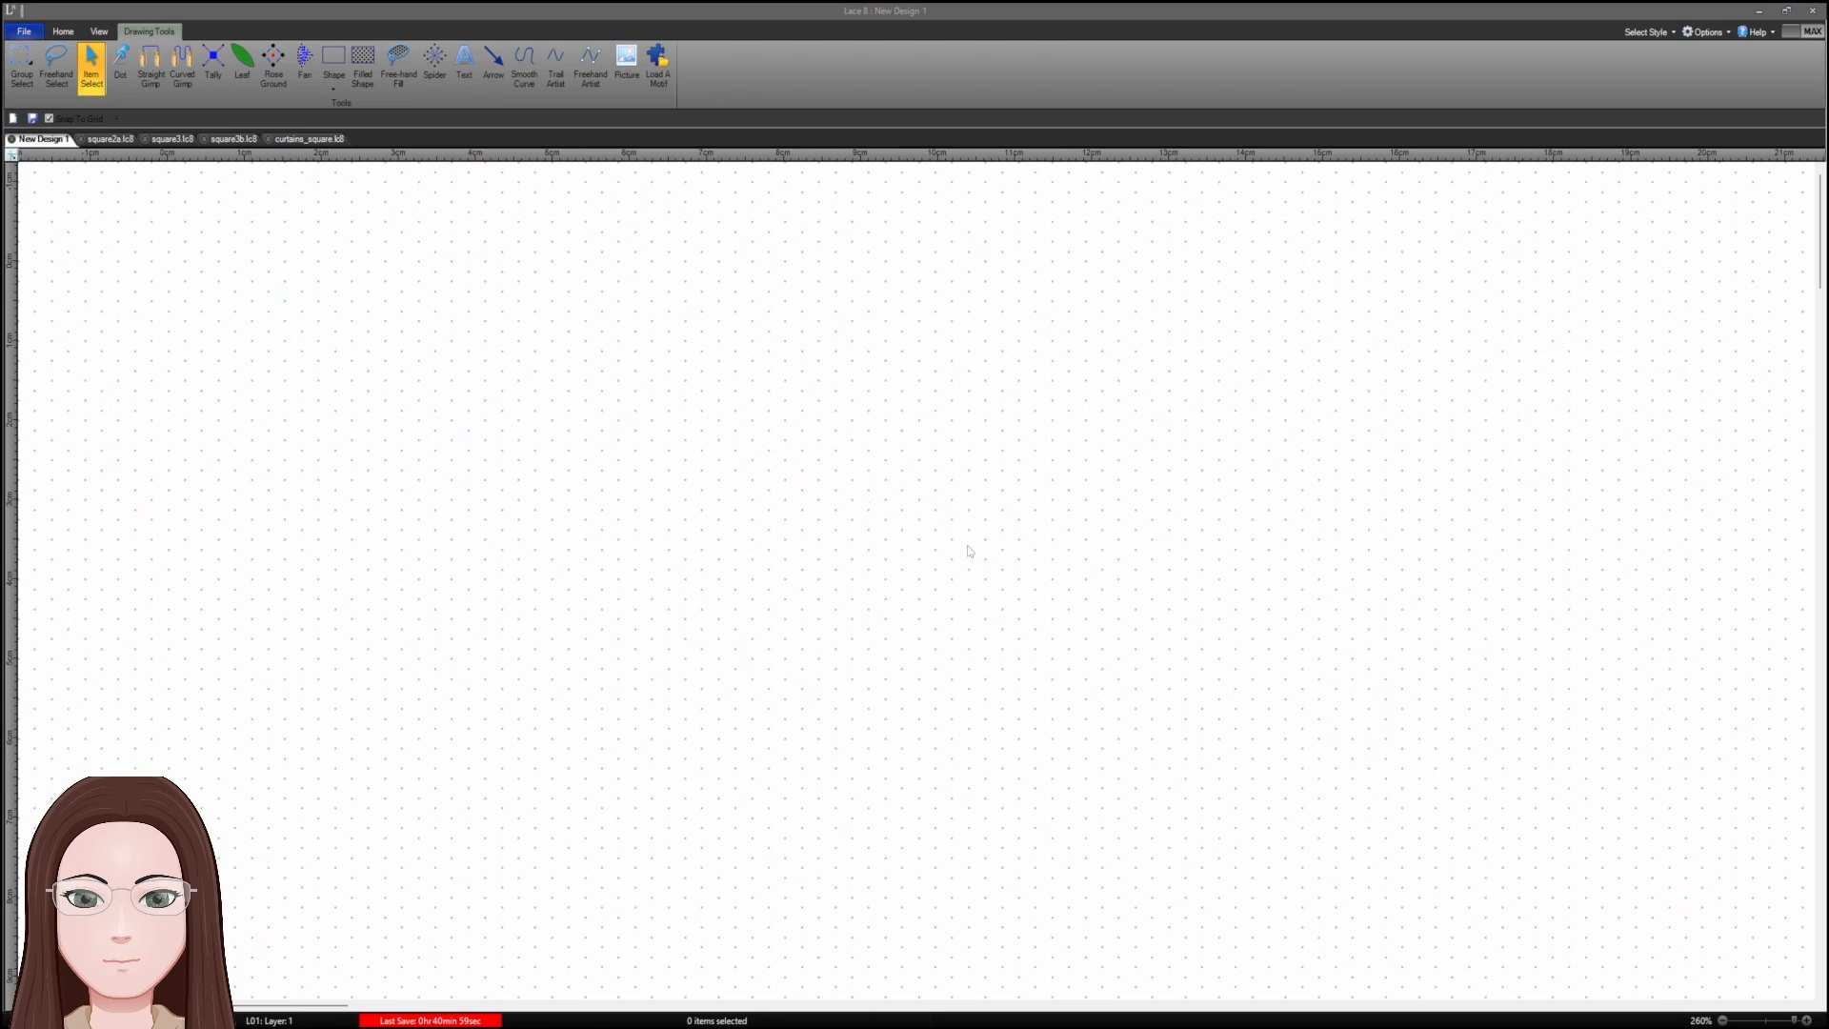
pyautogui.click(11, 139)
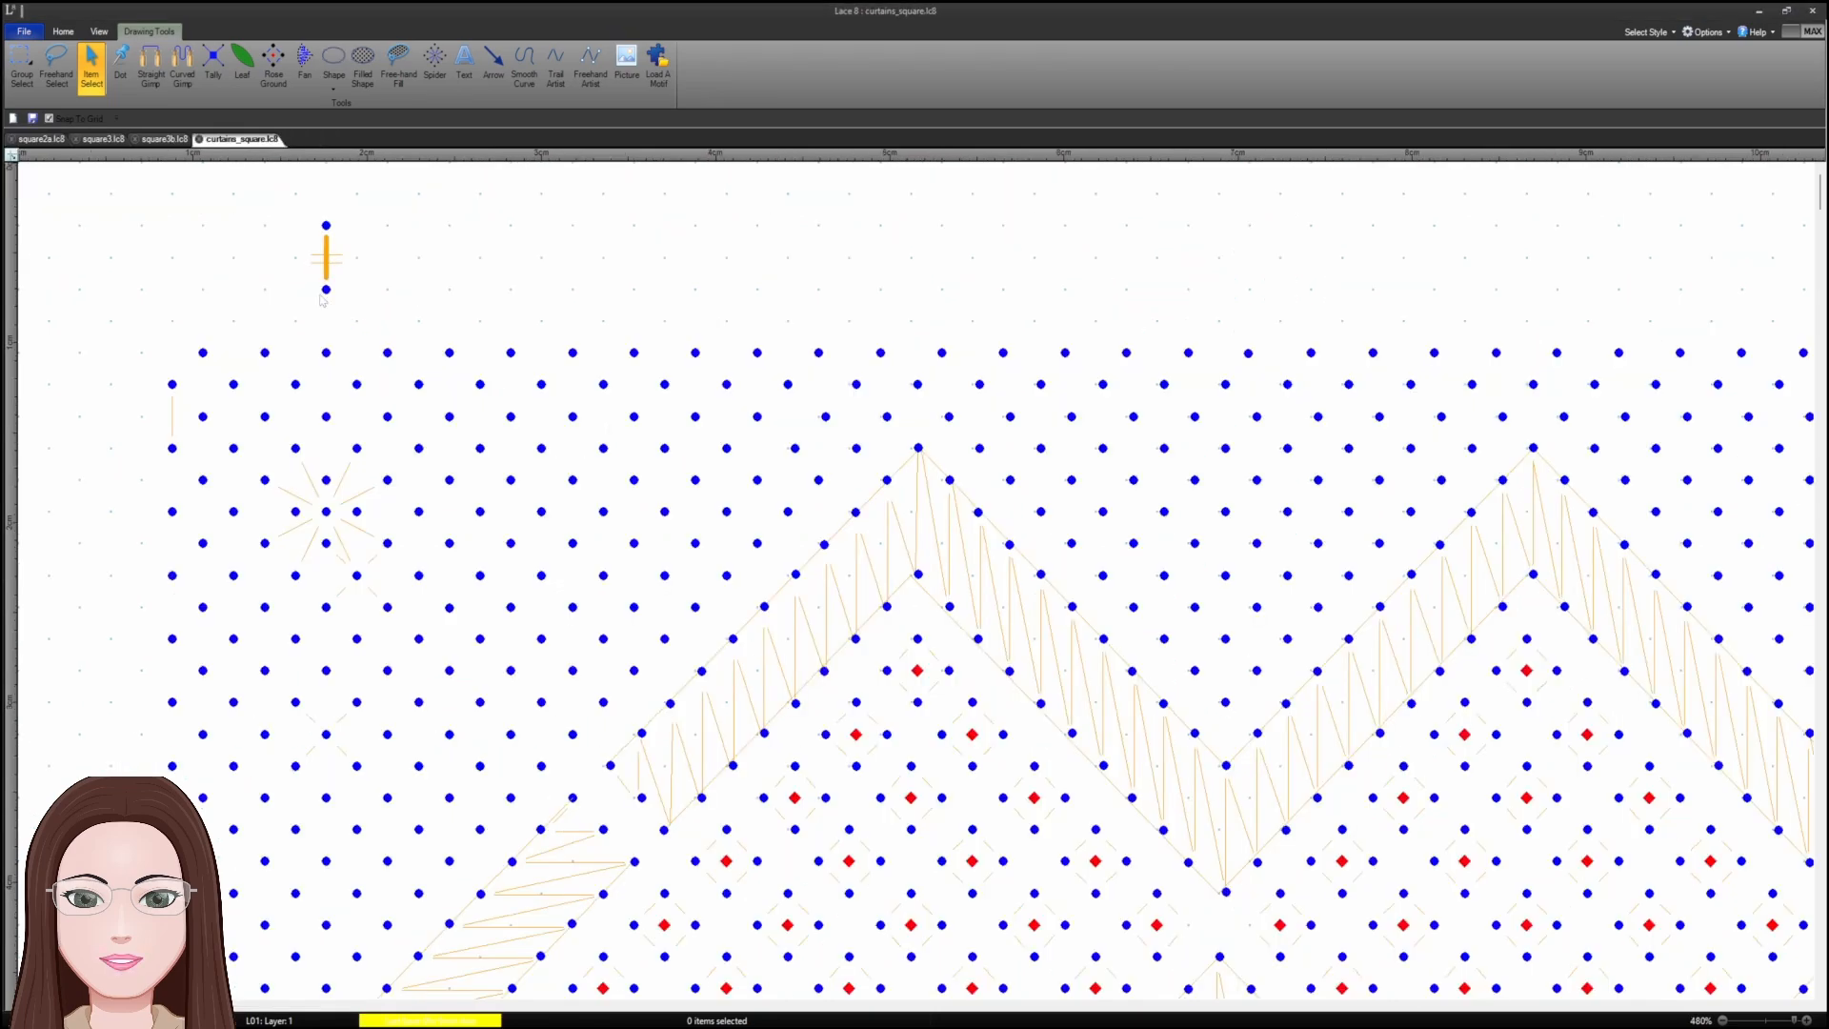
pyautogui.click(12, 139)
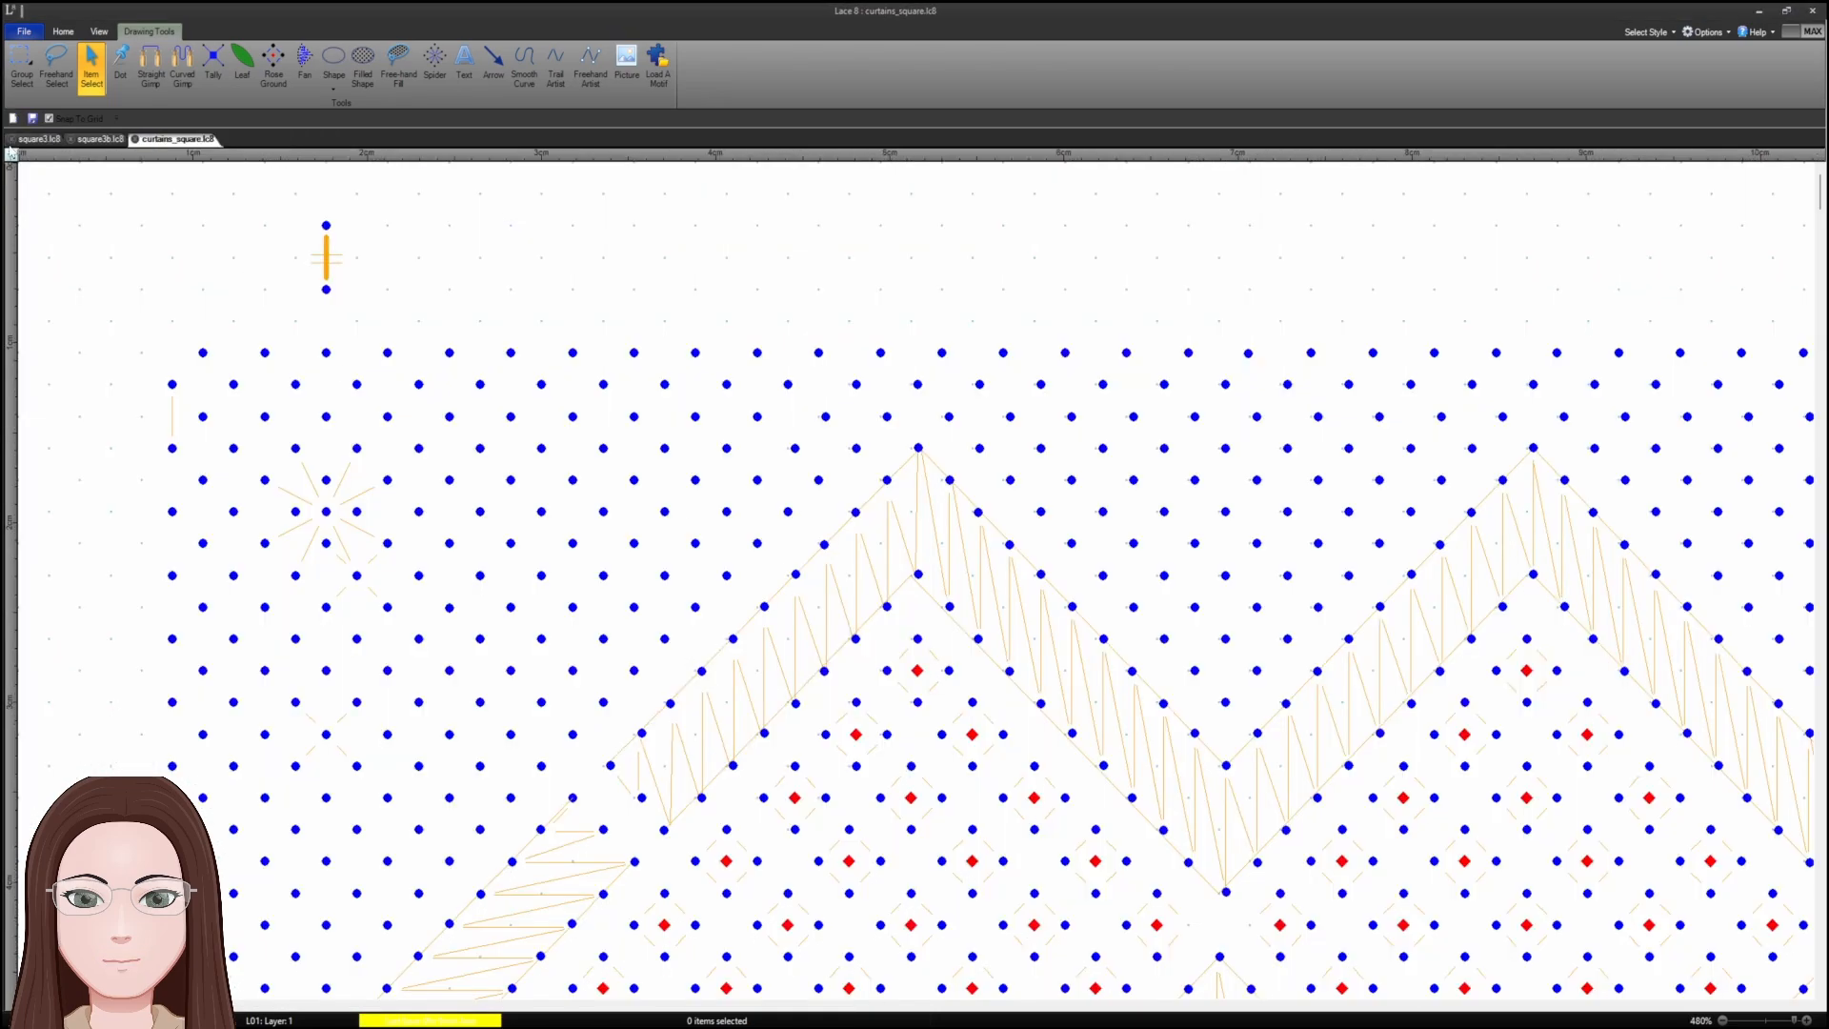
pyautogui.click(12, 139)
pyautogui.click(12, 139)
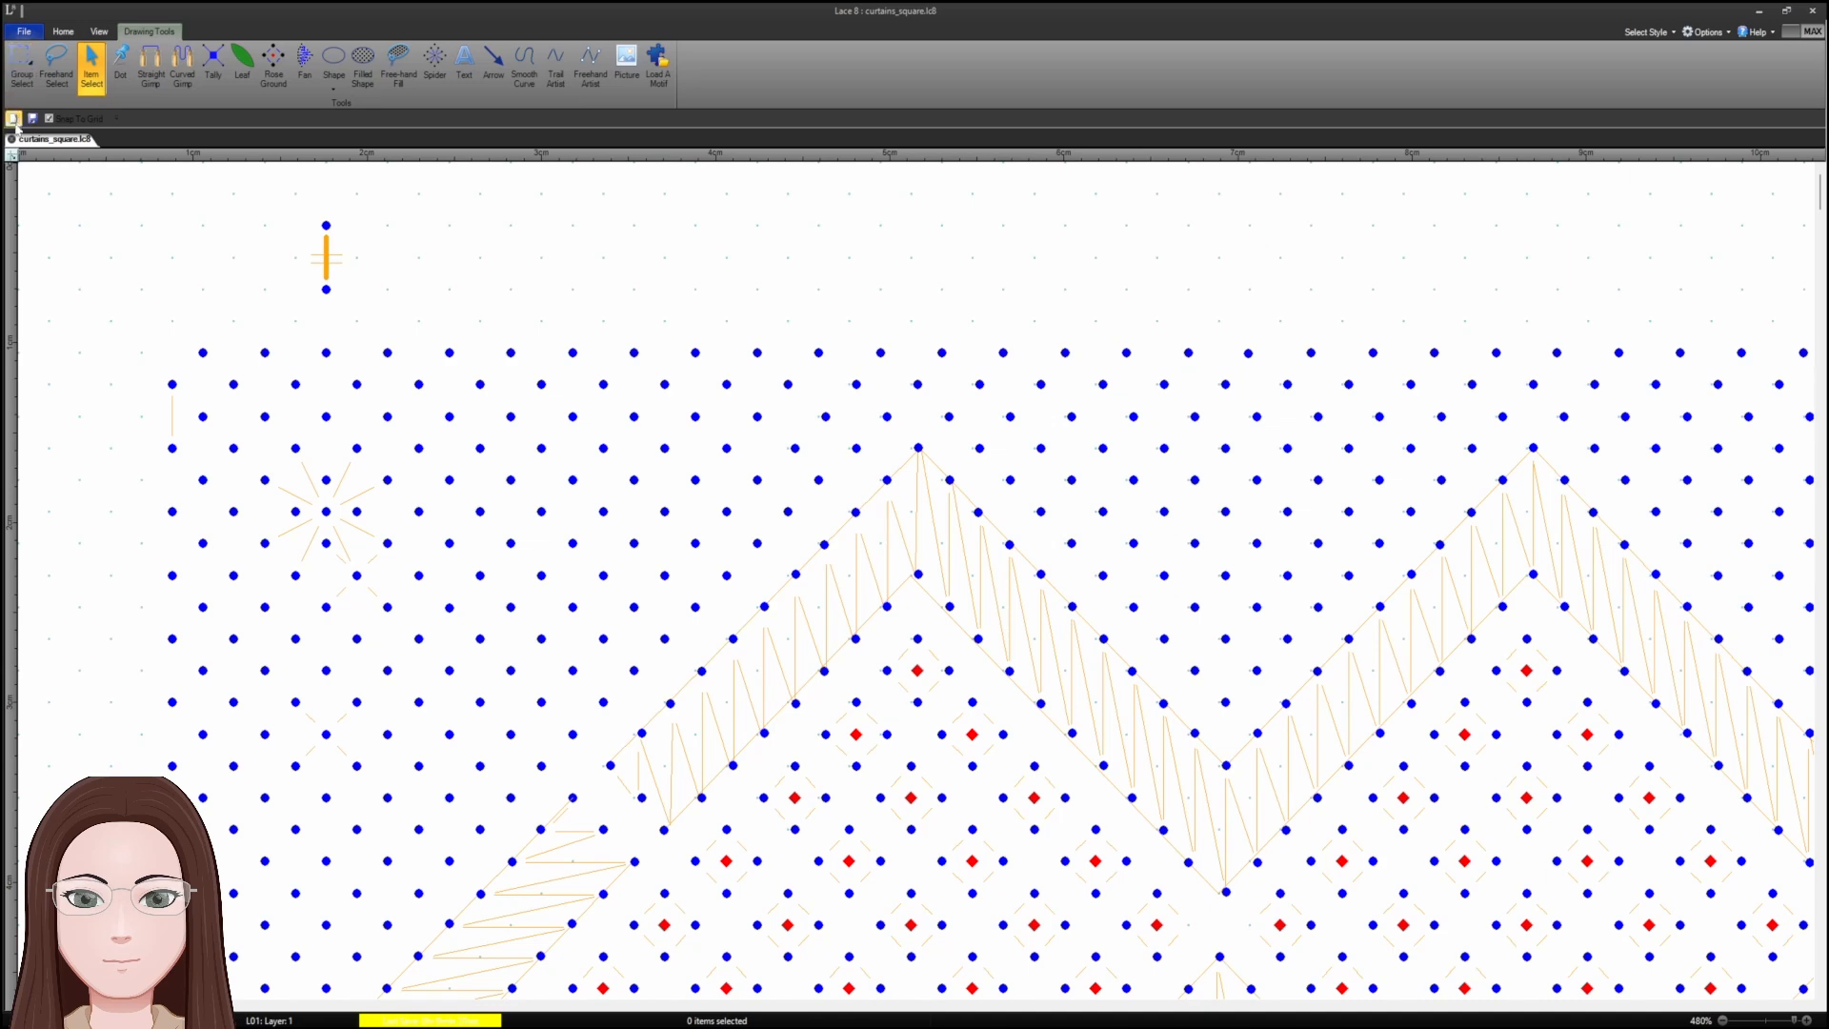
pyautogui.click(989, 582)
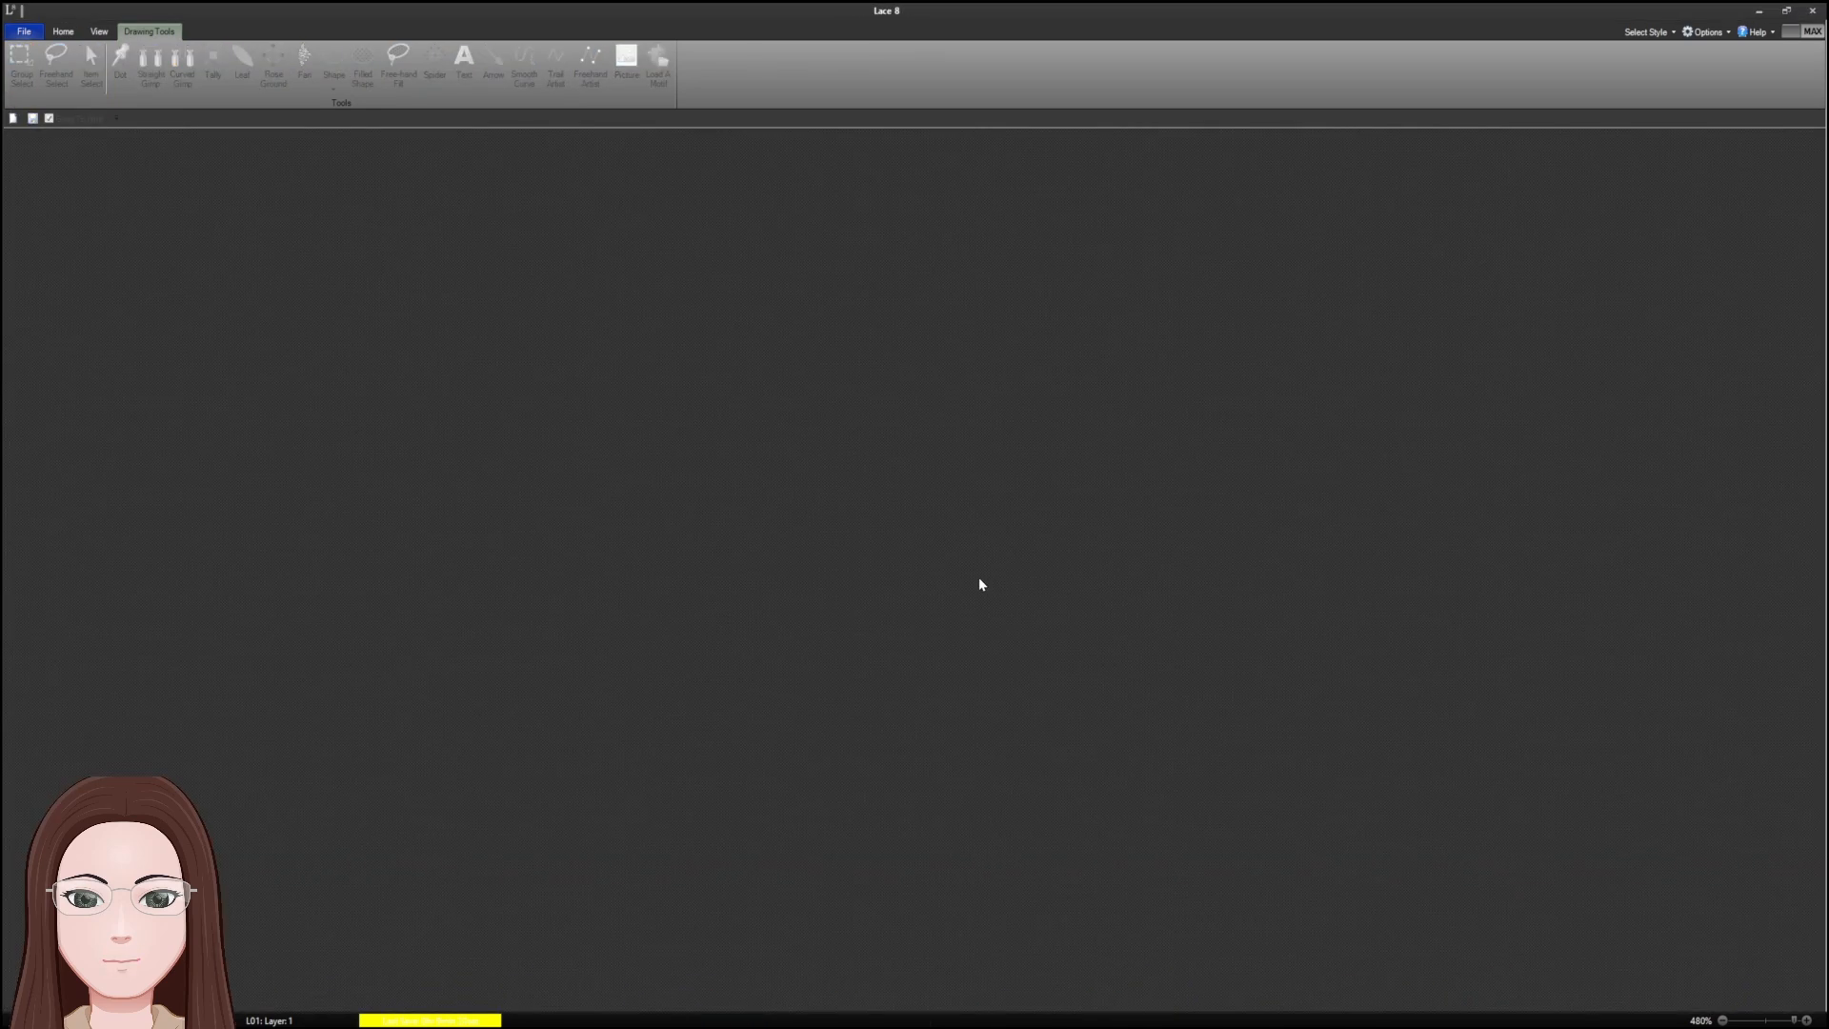